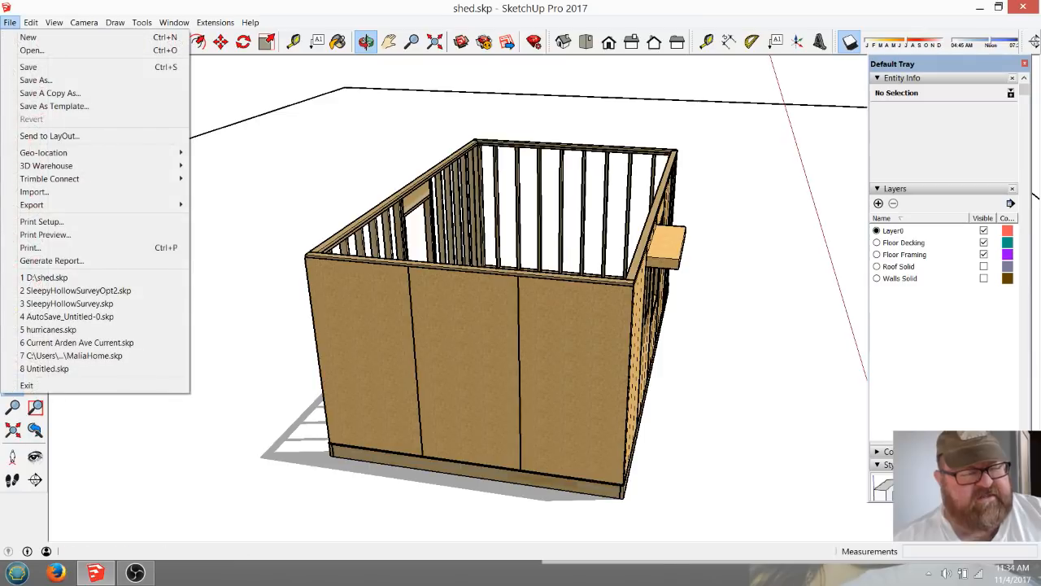
Open the recent model SleepyHollowSurveyOpt2.skp and view the house from its lower end.
left_click(76, 291)
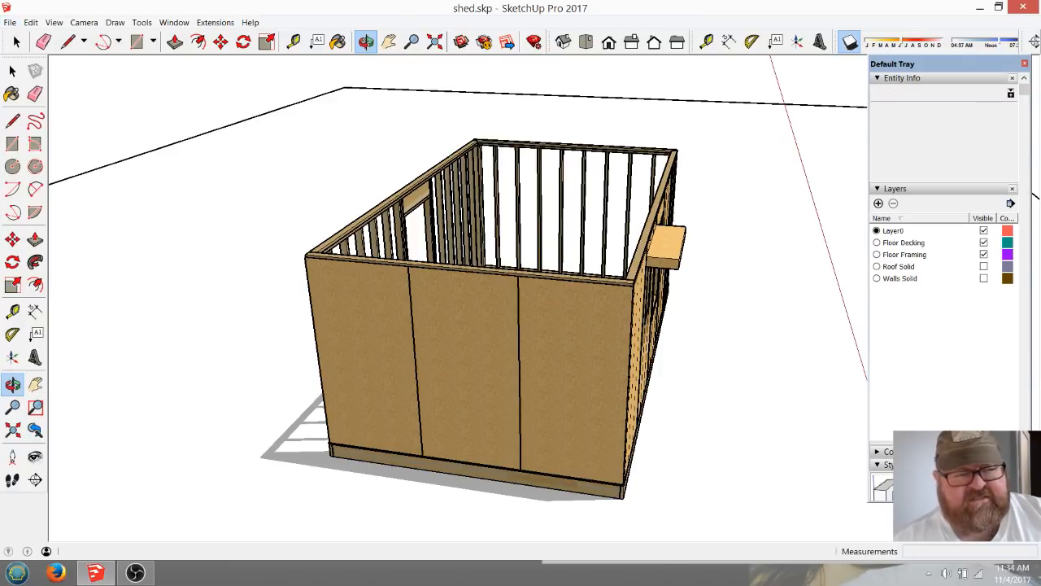
scroll(443, 187, "down", 5)
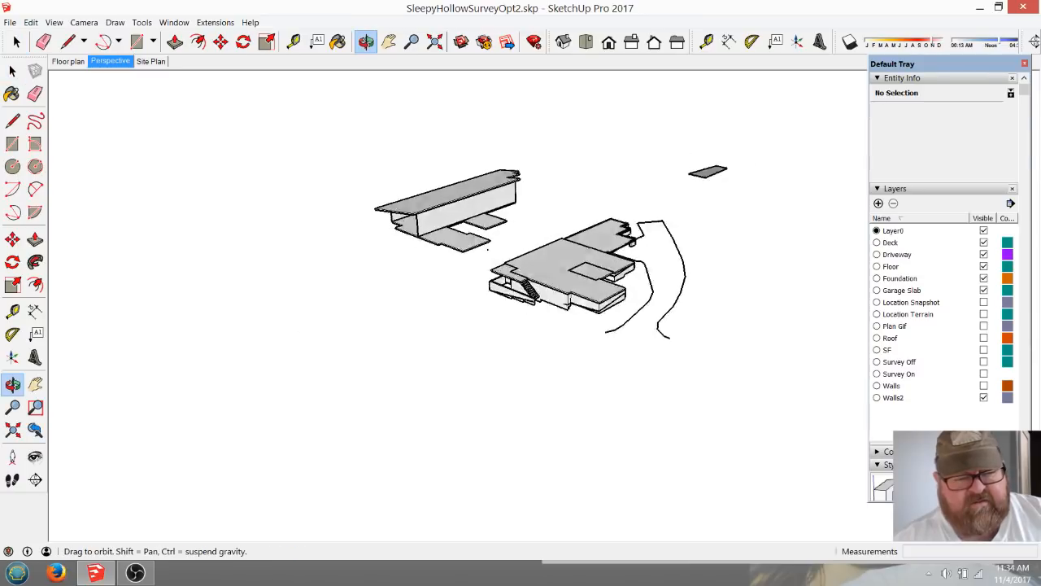
middle_click_drag(480, 269, 561, 224)
scroll(561, 223, "up", 7)
middle_click_drag(480, 305, 619, 296)
Turn on the Walls and Roof layers and examine the house's sloped roof in side view.
left_click(984, 385)
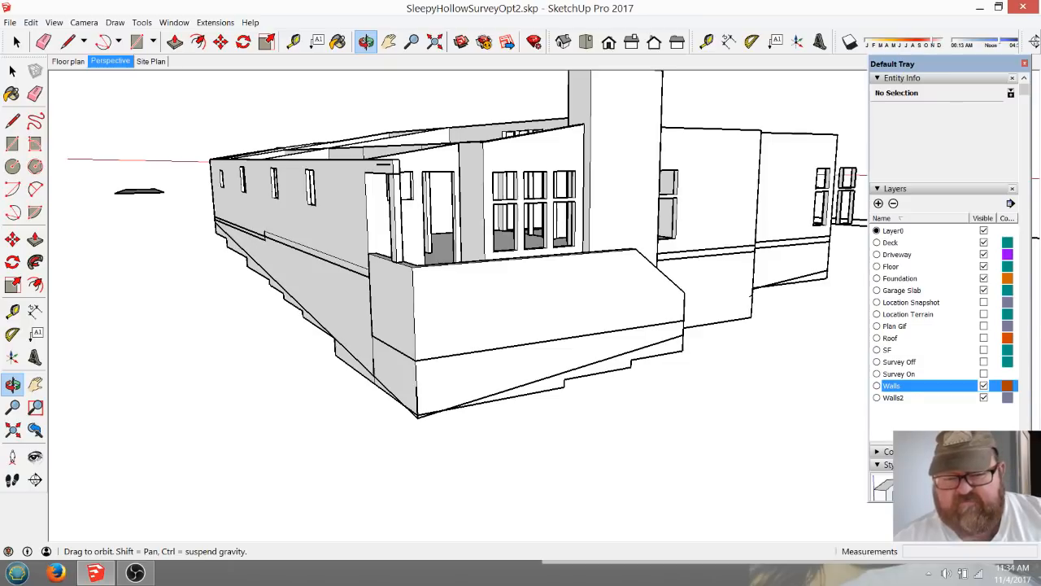
left_click(984, 337)
middle_click_drag(557, 347, 370, 305)
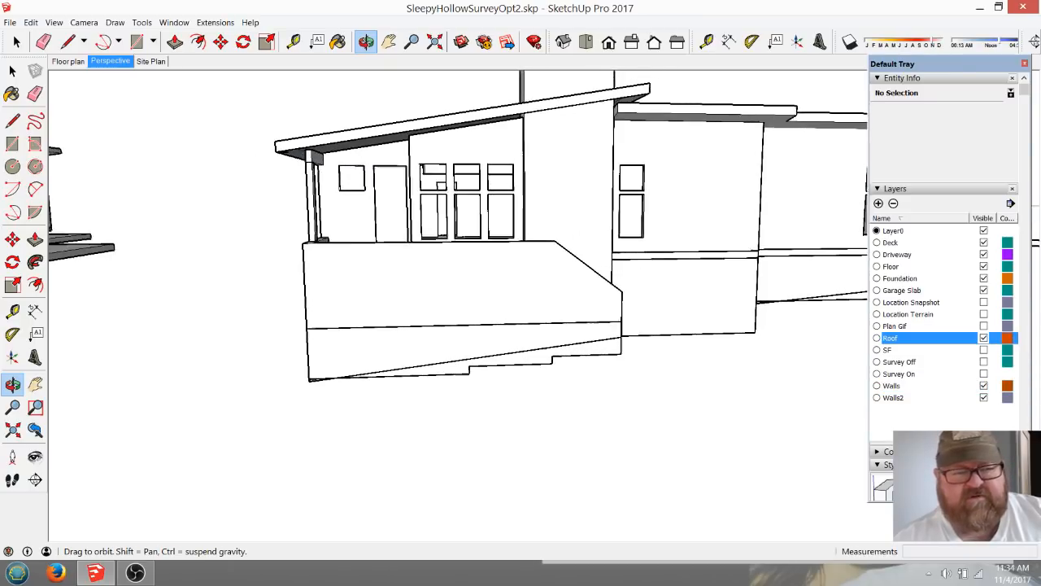
scroll(370, 304, "down", 3)
left_click_drag(370, 304, 335, 316)
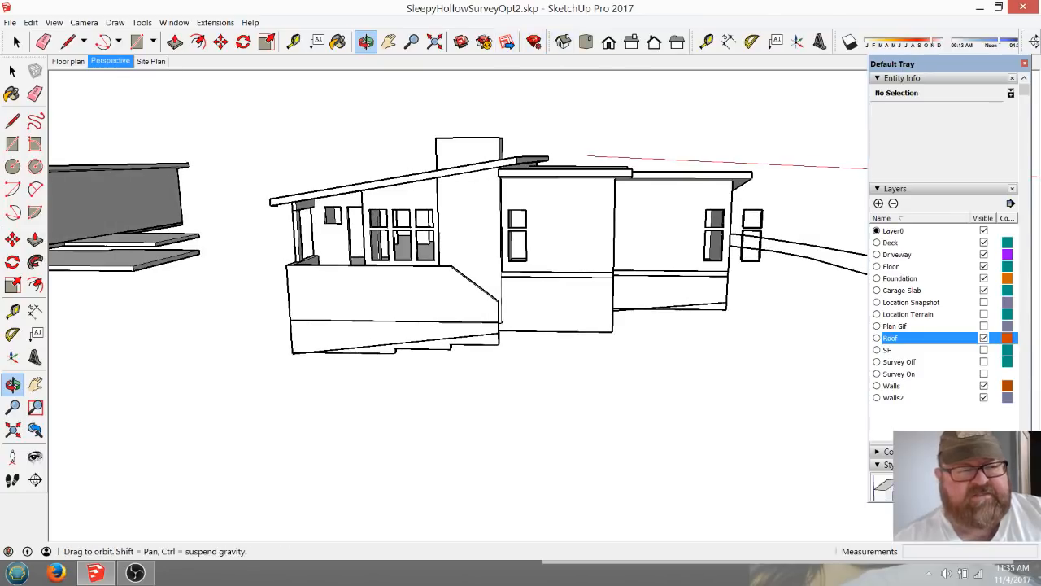
Show the house's Floor plan scene, and close that model to return to the shed model.
left_click(68, 61)
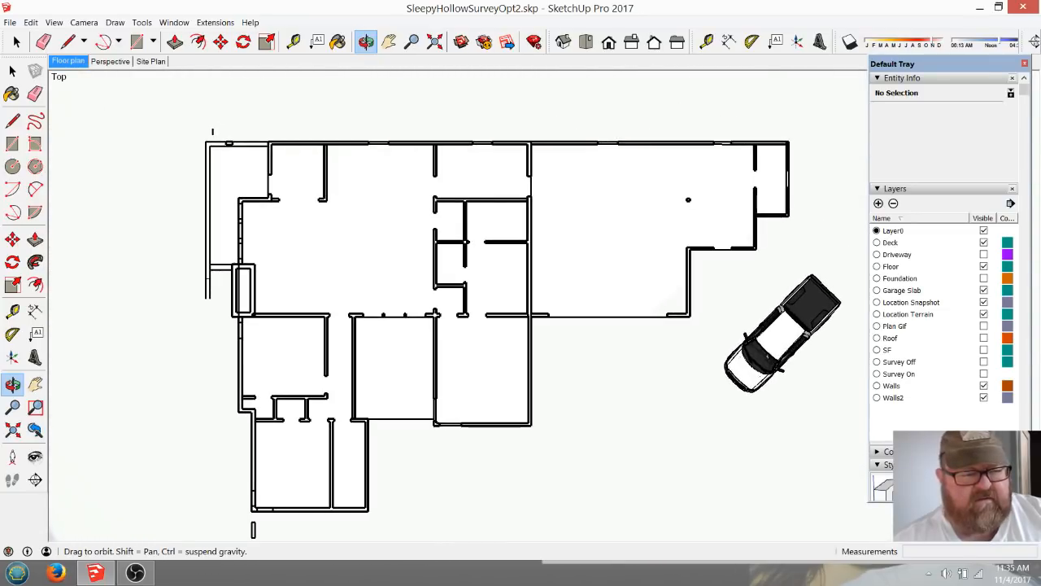
left_click(1022, 8)
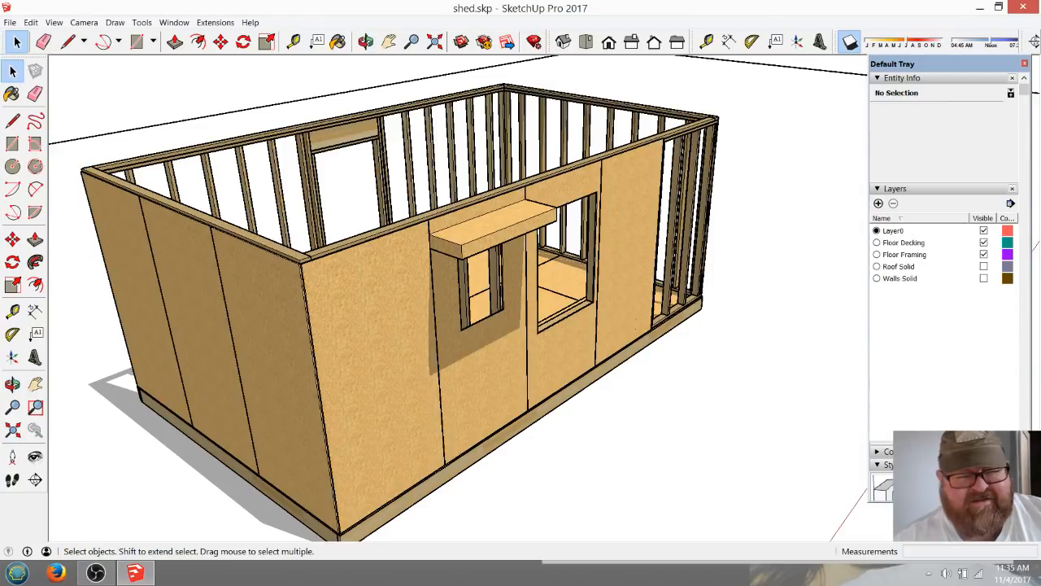
Examine the shed's wall framing, top plates and sheathed end wall from several angles.
left_click(366, 41)
left_click_drag(382, 252, 667, 293)
scroll(614, 197, "up", 4)
left_click_drag(606, 345, 598, 394)
scroll(596, 400, "down", 2)
middle_click_drag(598, 393, 587, 354)
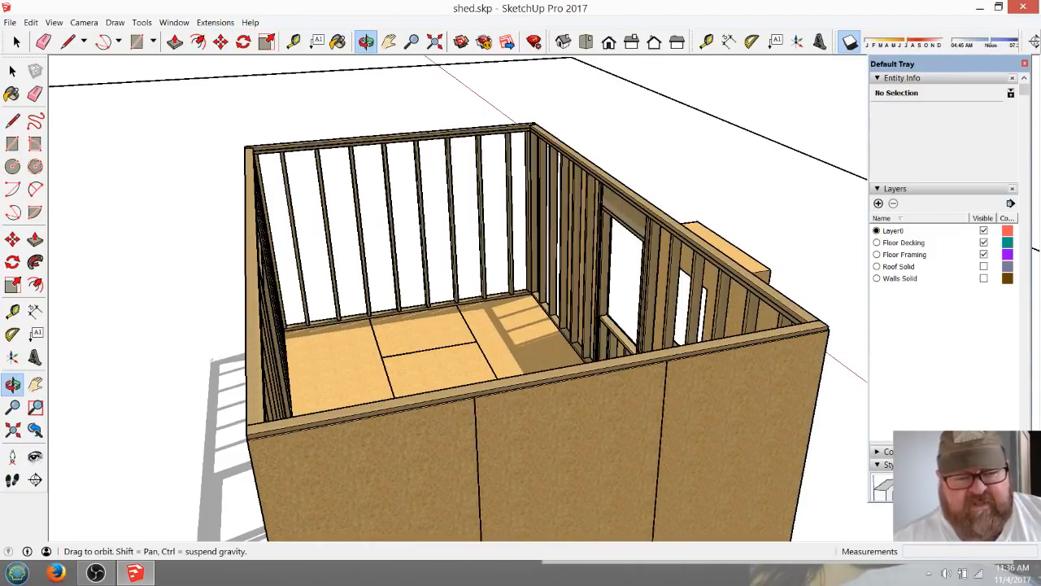
scroll(581, 410, "down", 1)
middle_click_drag(582, 411, 576, 382)
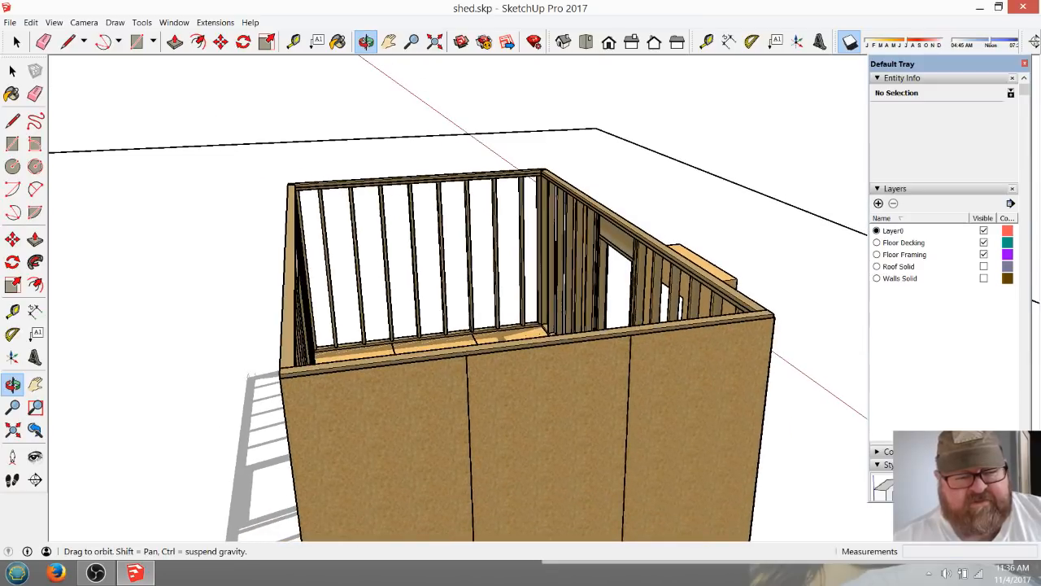
scroll(587, 415, "up", 1)
scroll(587, 415, "up", 1)
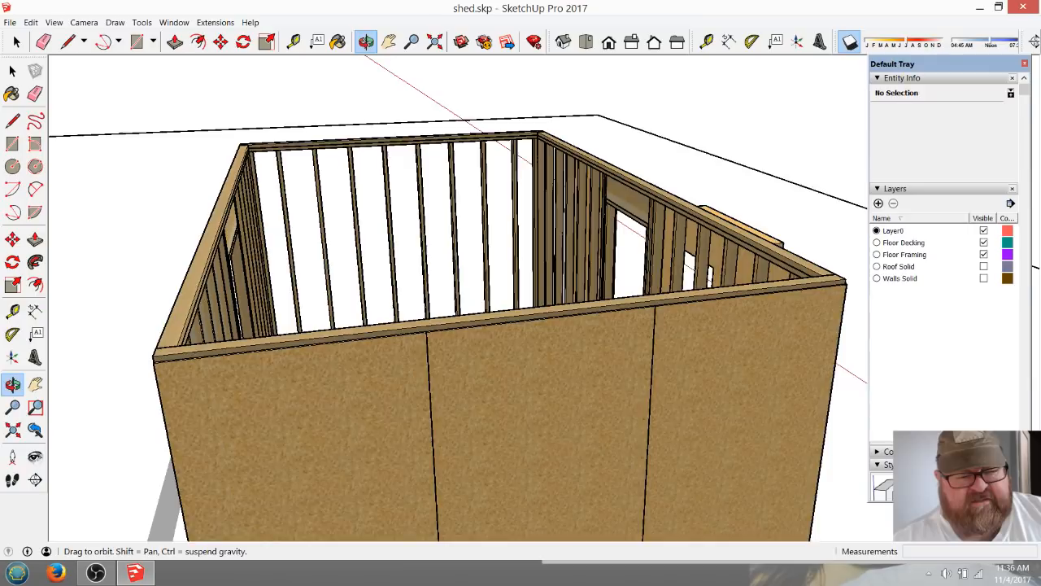
scroll(554, 352, "down", 4)
scroll(488, 350, "down", 5)
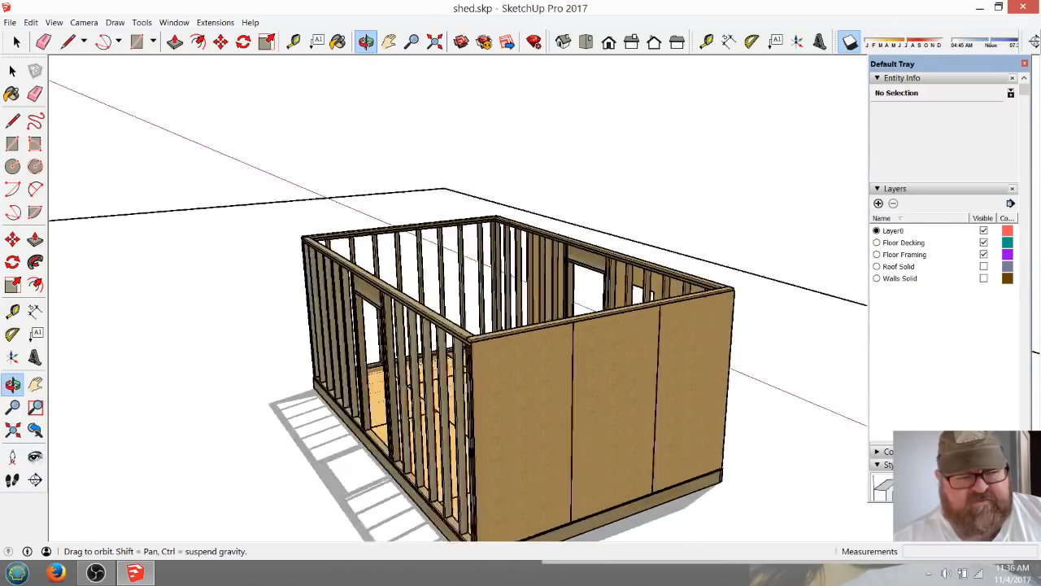
scroll(488, 350, "up", 5)
scroll(521, 325, "up", 3)
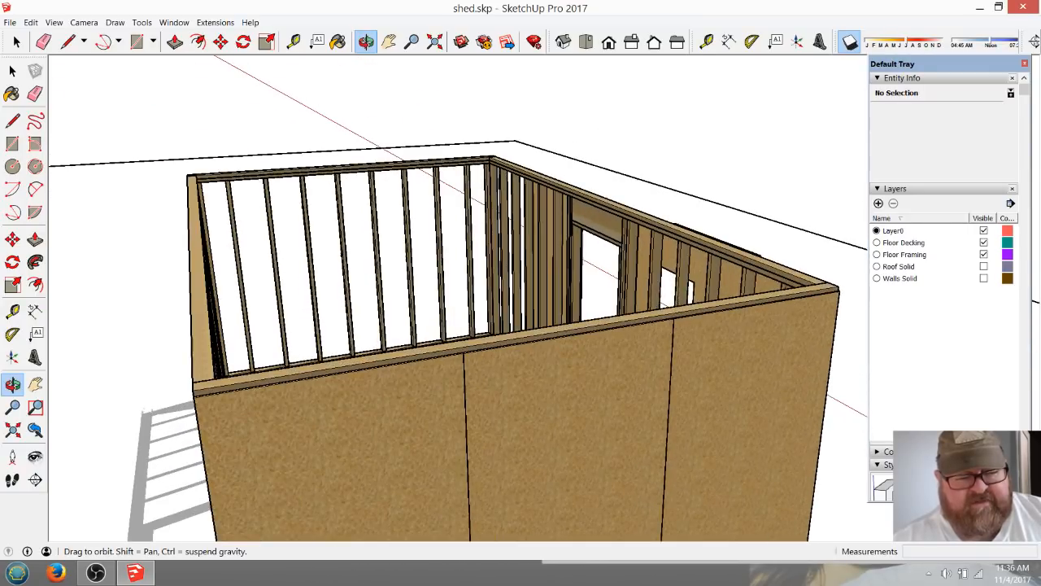
scroll(586, 343, "down", 4)
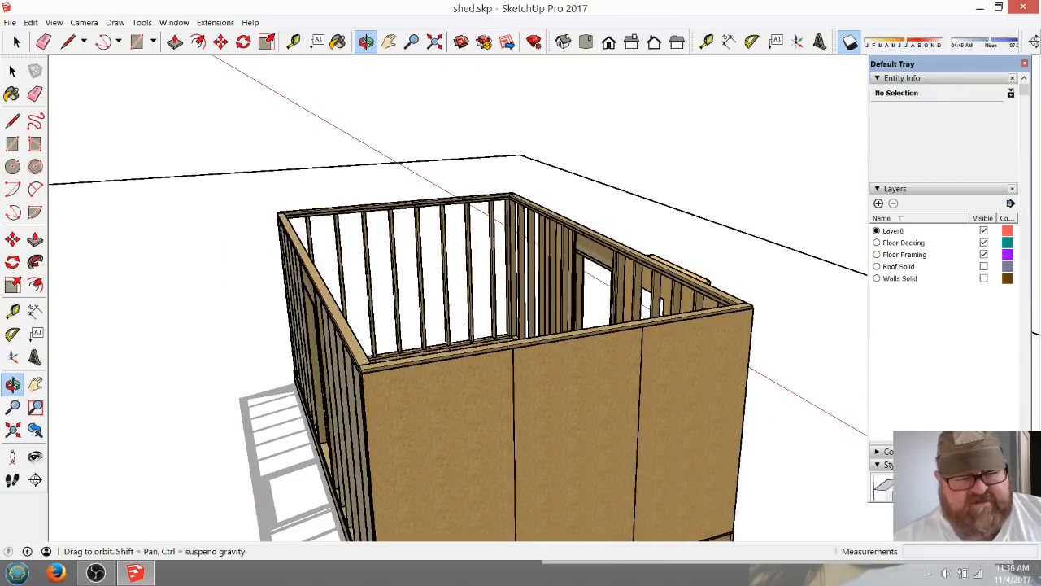
middle_click_drag(537, 309, 592, 329)
scroll(561, 326, "down", 3)
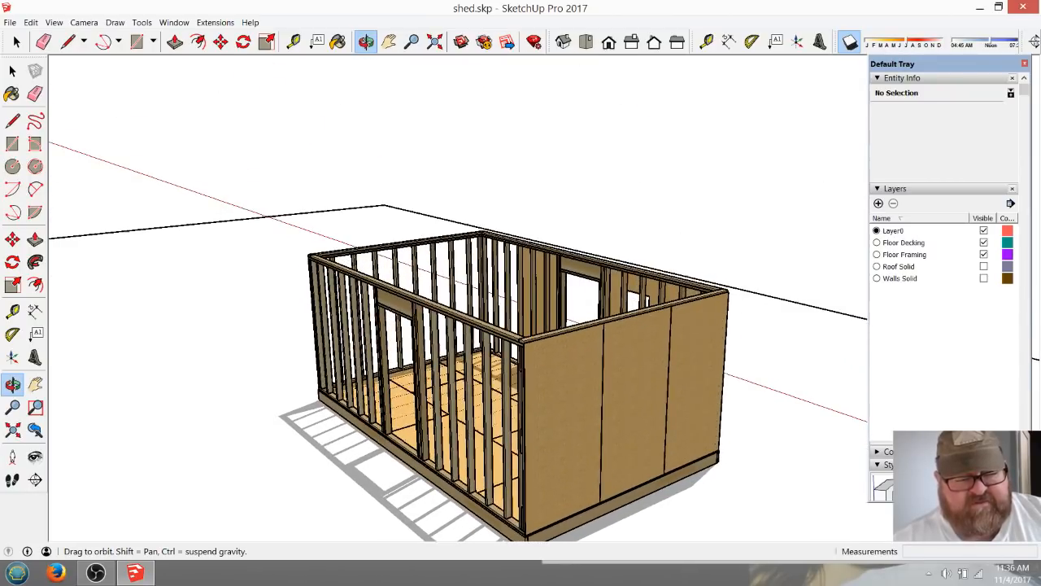
scroll(584, 381, "down", 2)
scroll(574, 432, "up", 4)
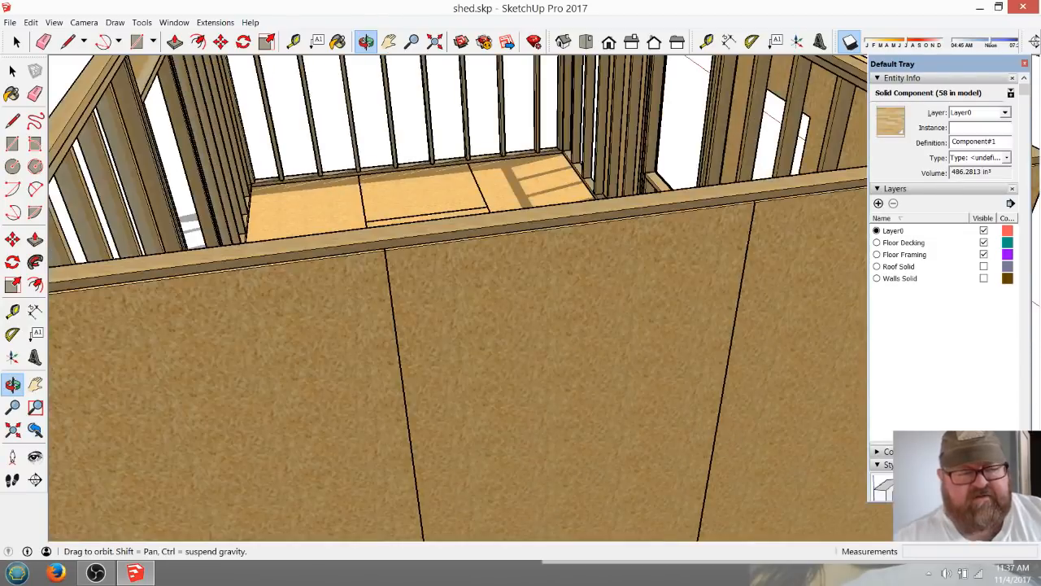
scroll(443, 328, "down", 6)
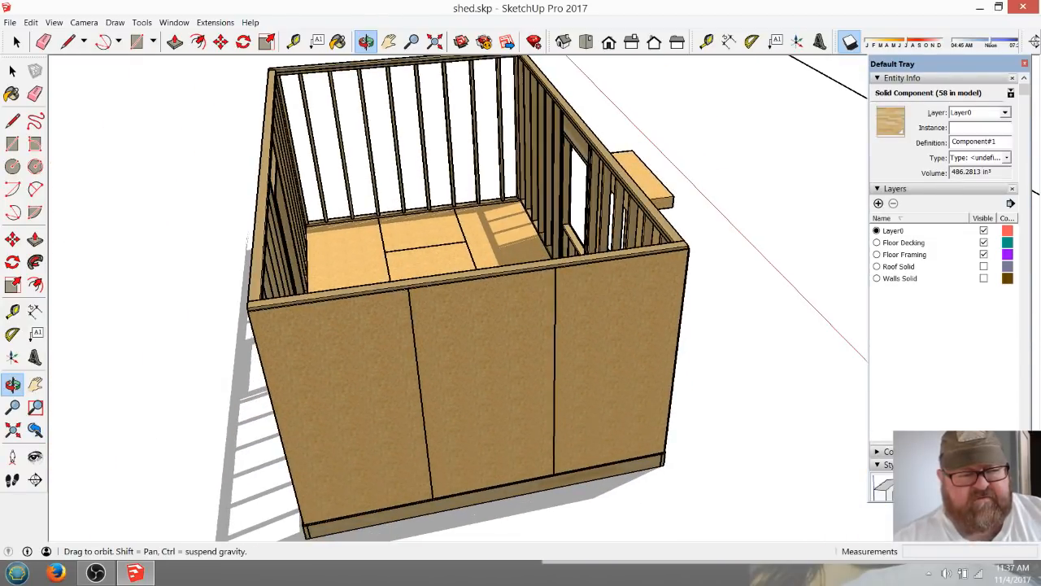
Measure the outer top edge of the shed's sheathed end wall from corner to corner.
scroll(500, 265, "up", 3)
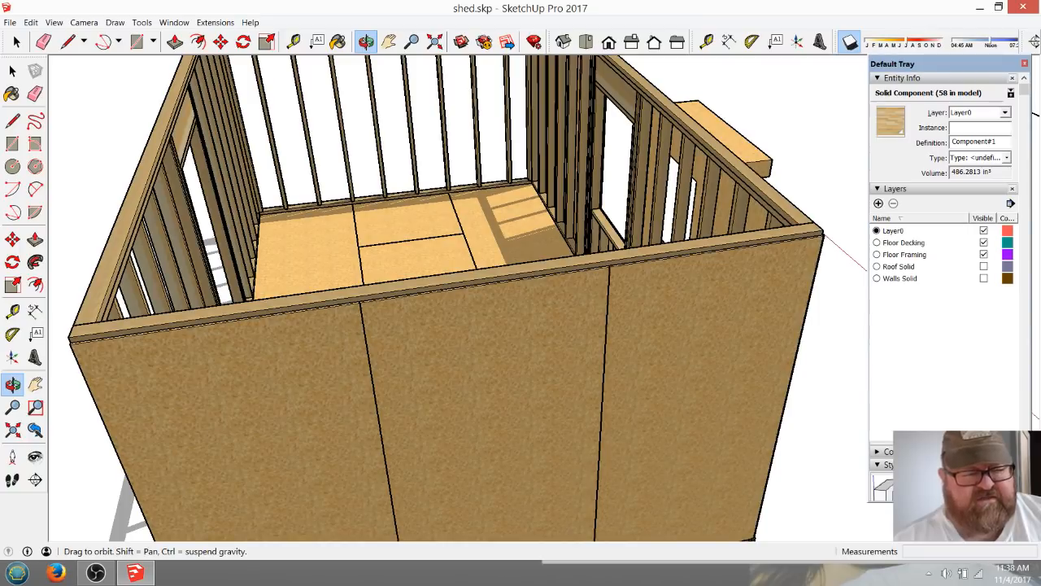
left_click_drag(512, 252, 484, 325)
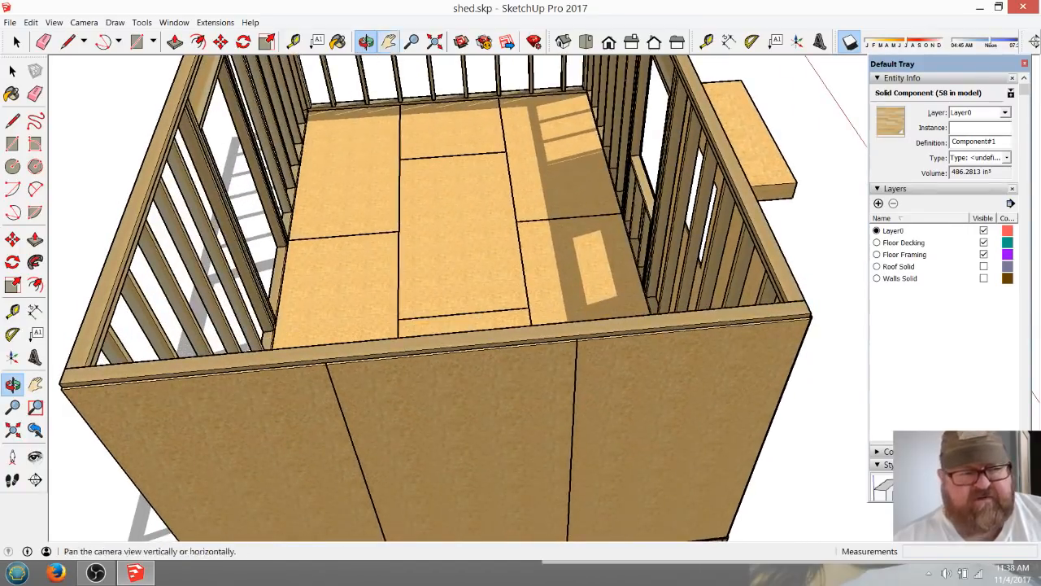
left_click(293, 41)
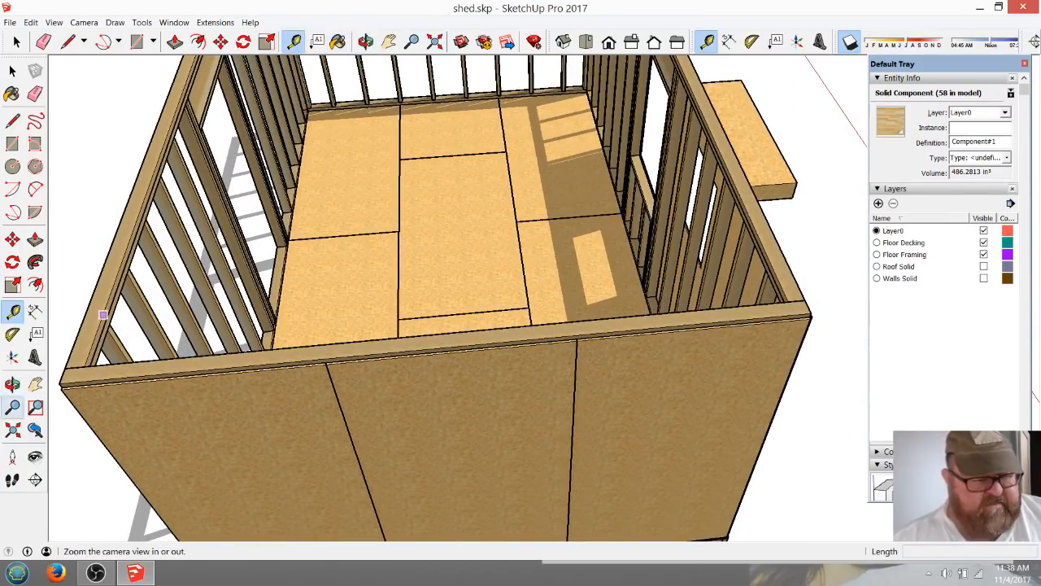
left_click(59, 382)
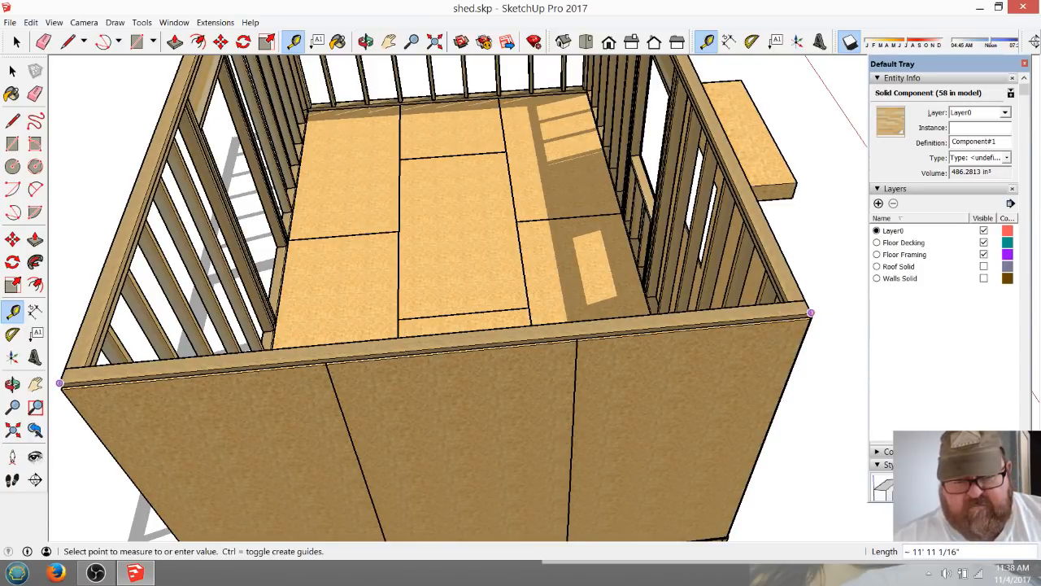
left_click(811, 313)
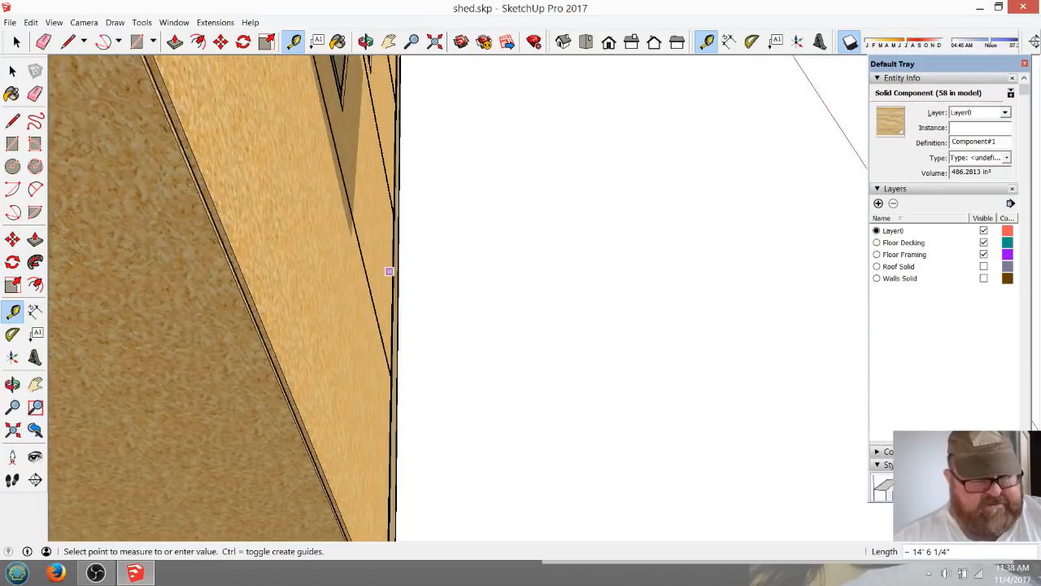
key("Escape")
scroll(488, 237, "down", 12)
scroll(358, 300, "up", 3)
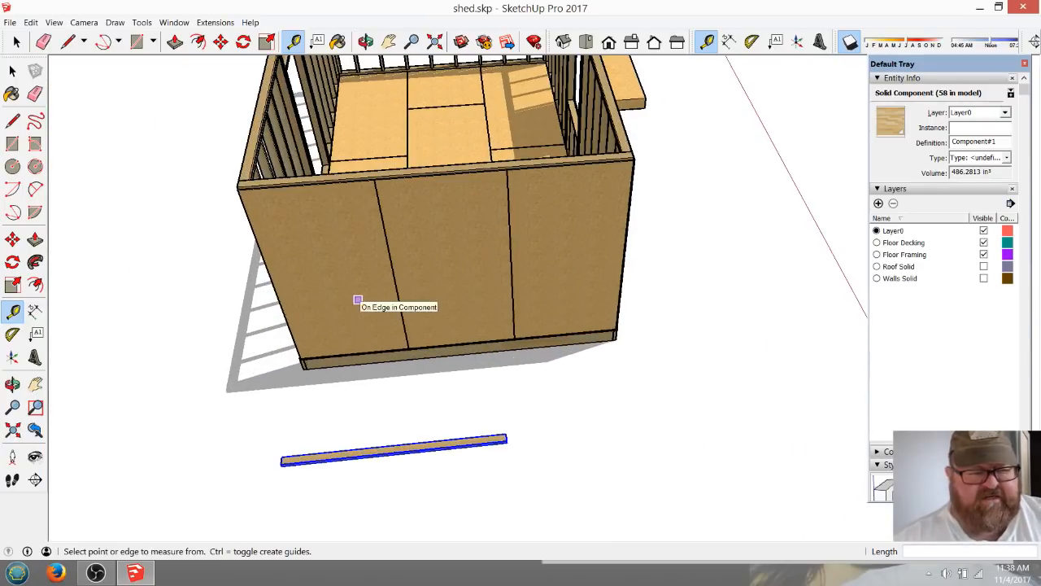
Measure the length of the floor framing along the base of the shed's sheathed end wall.
left_click(366, 41)
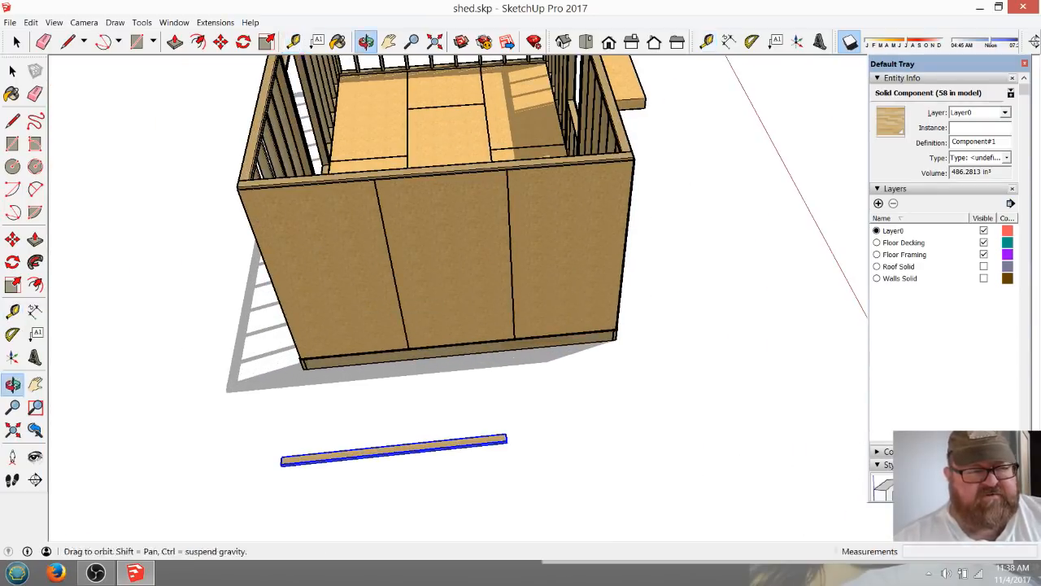
left_click_drag(325, 374, 460, 317)
scroll(464, 349, "up", 3)
scroll(478, 399, "up", 1)
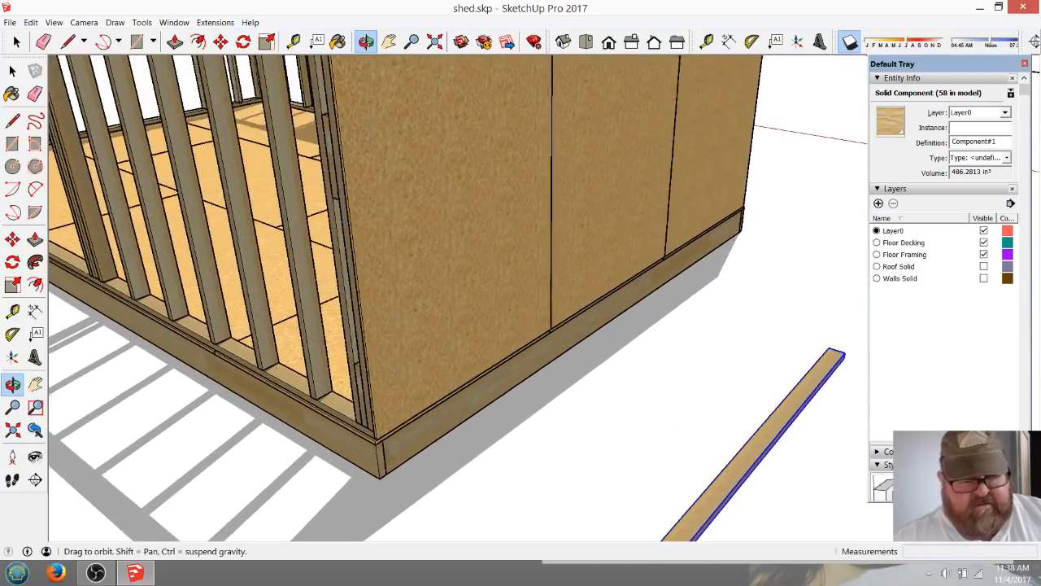
left_click_drag(529, 390, 439, 272)
scroll(439, 272, "down", 1)
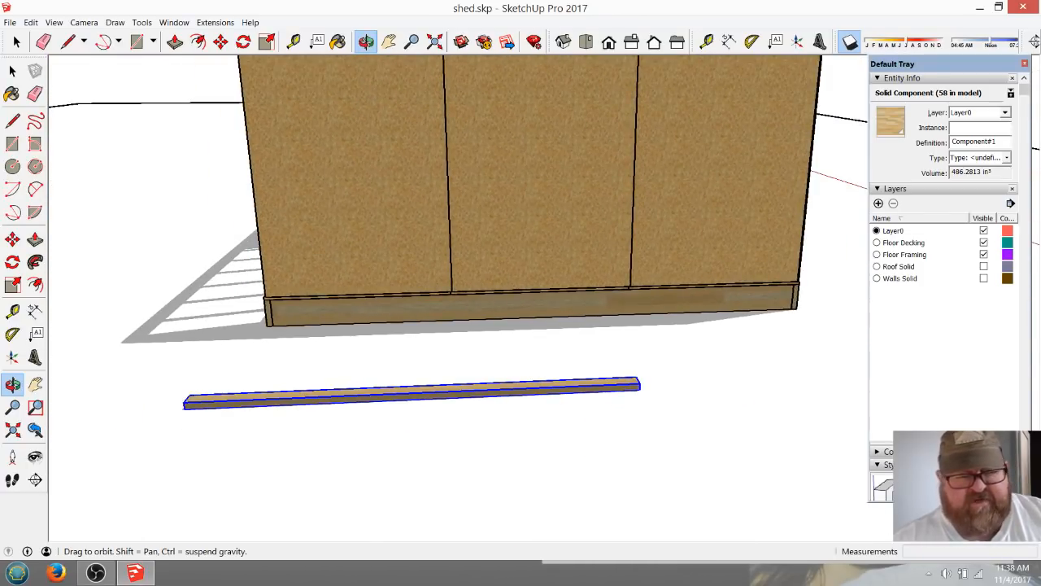
left_click(294, 42)
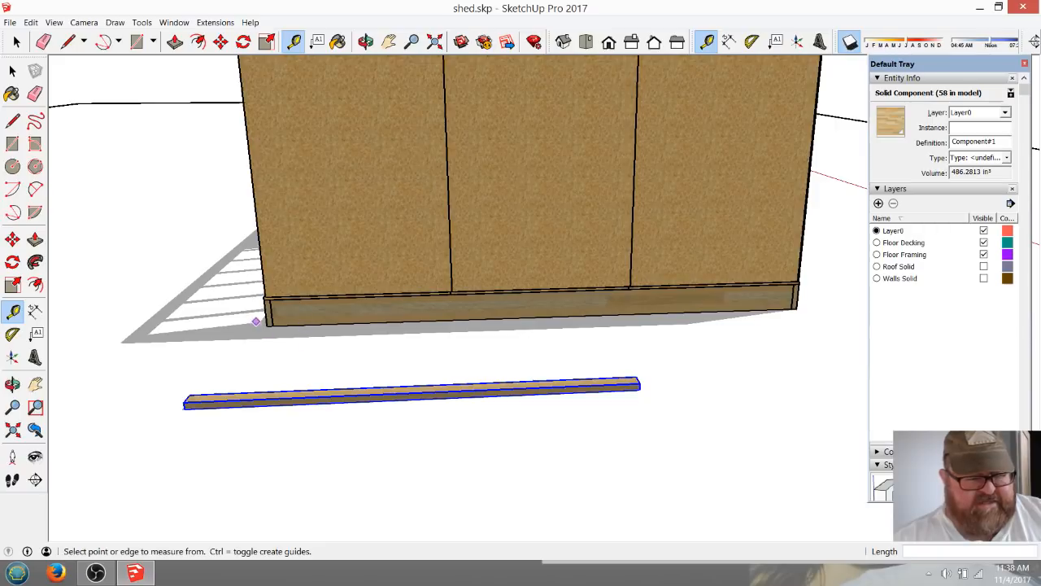
left_click(266, 314)
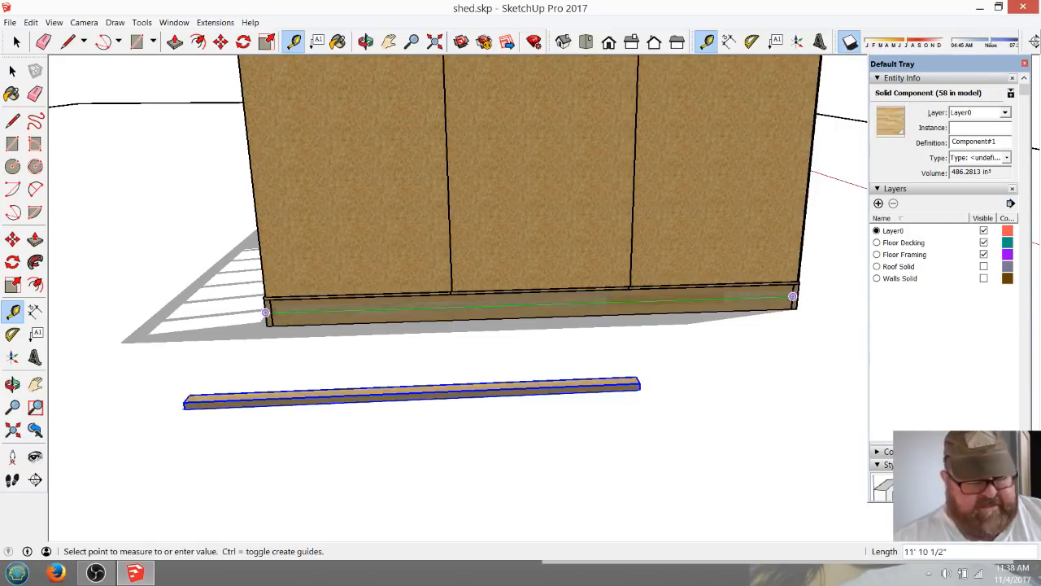
left_click(795, 296)
middle_click_drag(796, 296, 732, 366)
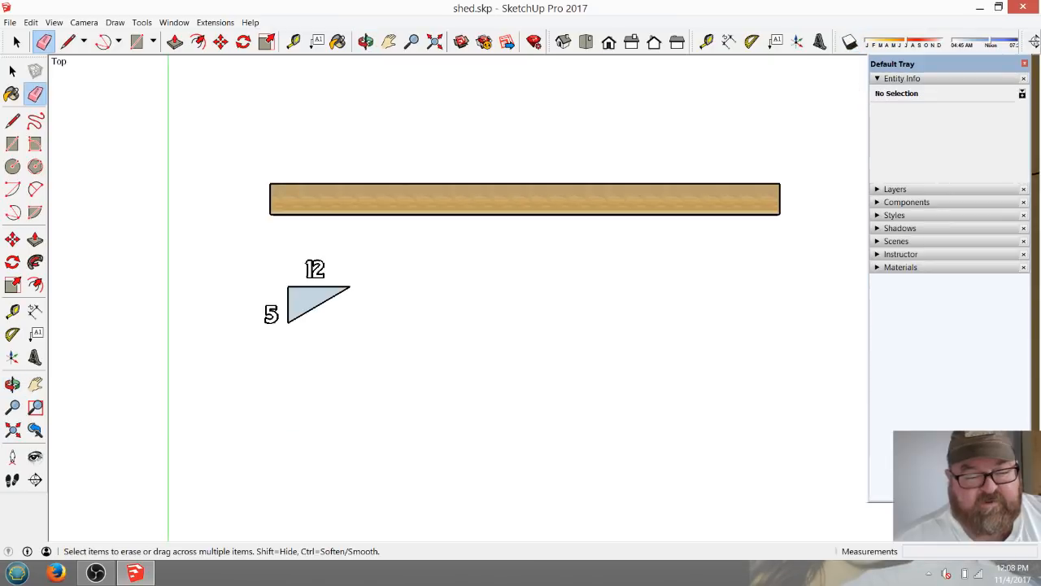
Draw a 6' horizontal line below the board and the 5/12 pitch triangle.
left_click(68, 41)
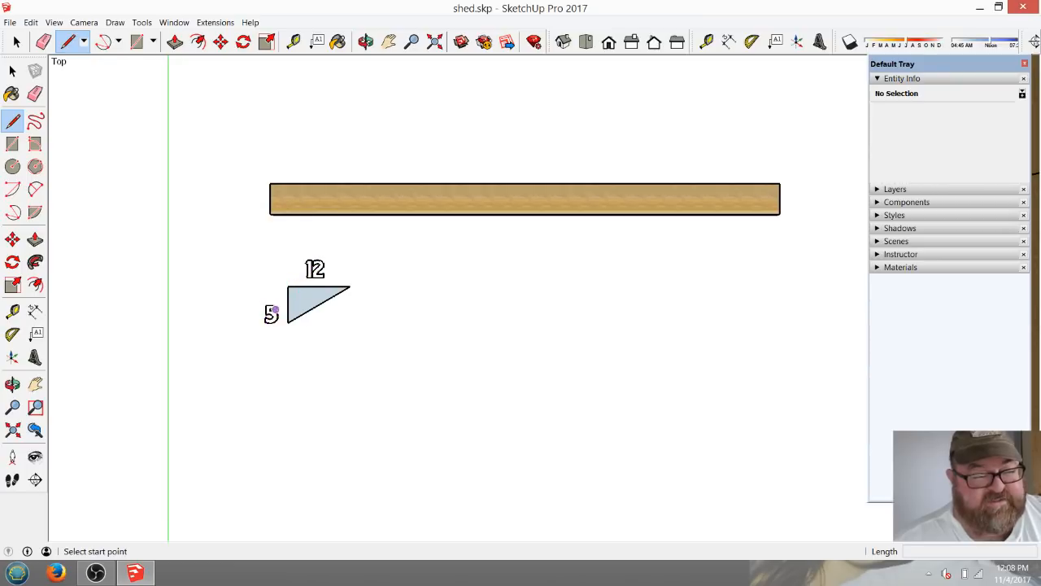
scroll(274, 307, "up", 3)
scroll(275, 307, "up", 2)
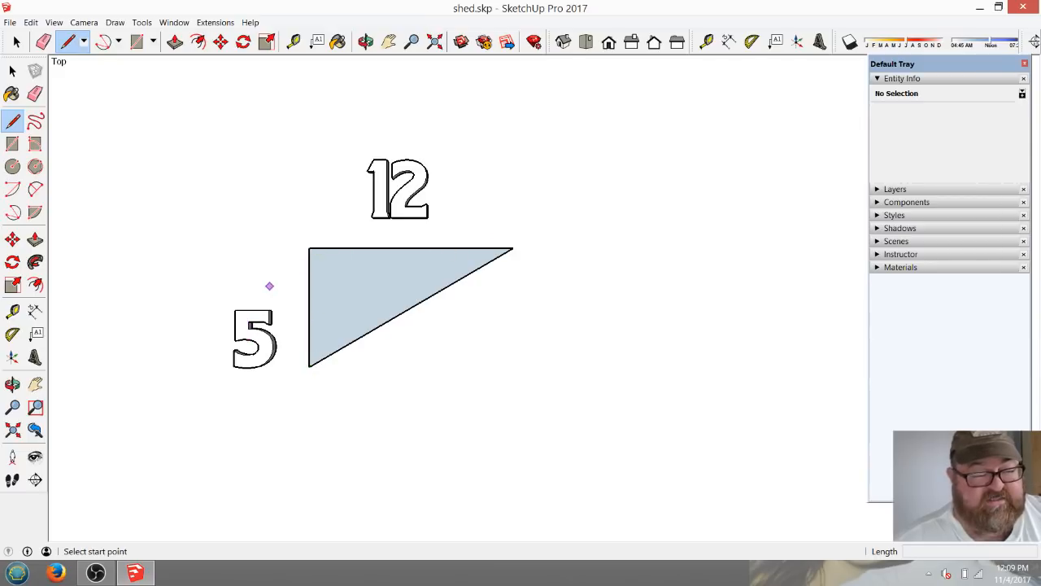
scroll(266, 287, "down", 3)
scroll(257, 293, "down", 1)
scroll(254, 297, "down", 1)
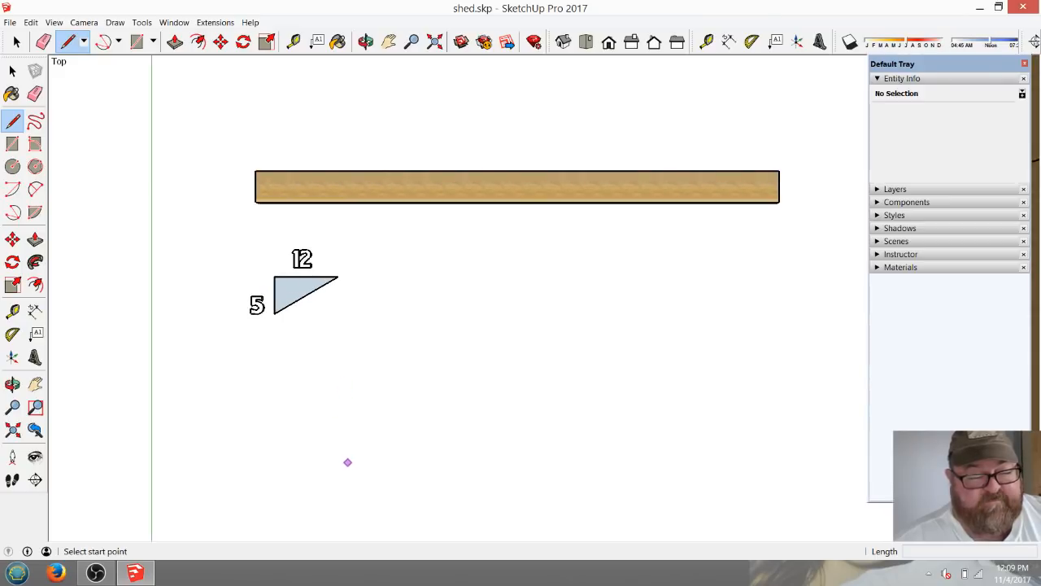
left_click(313, 454)
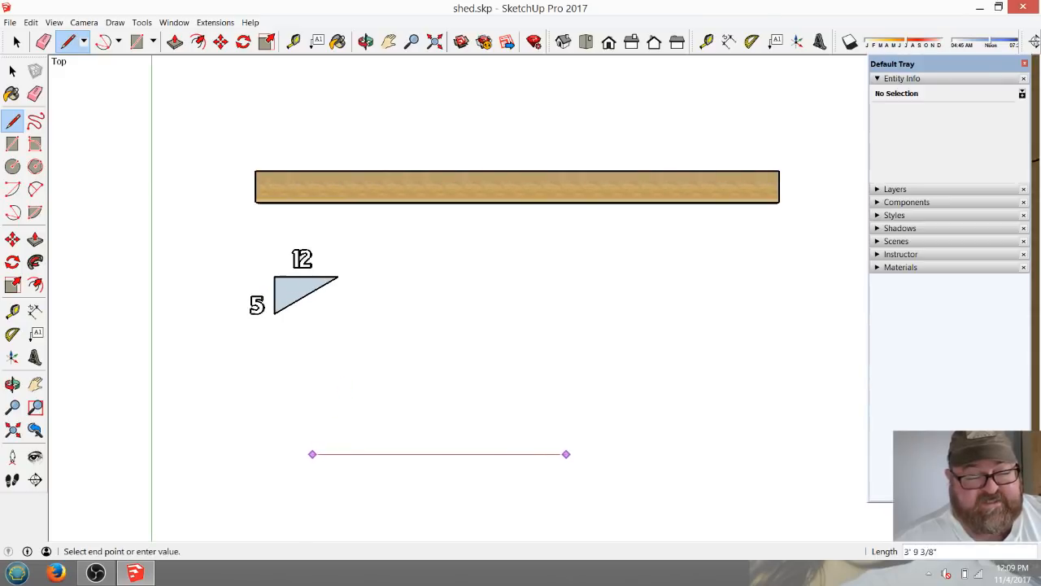
type("6'")
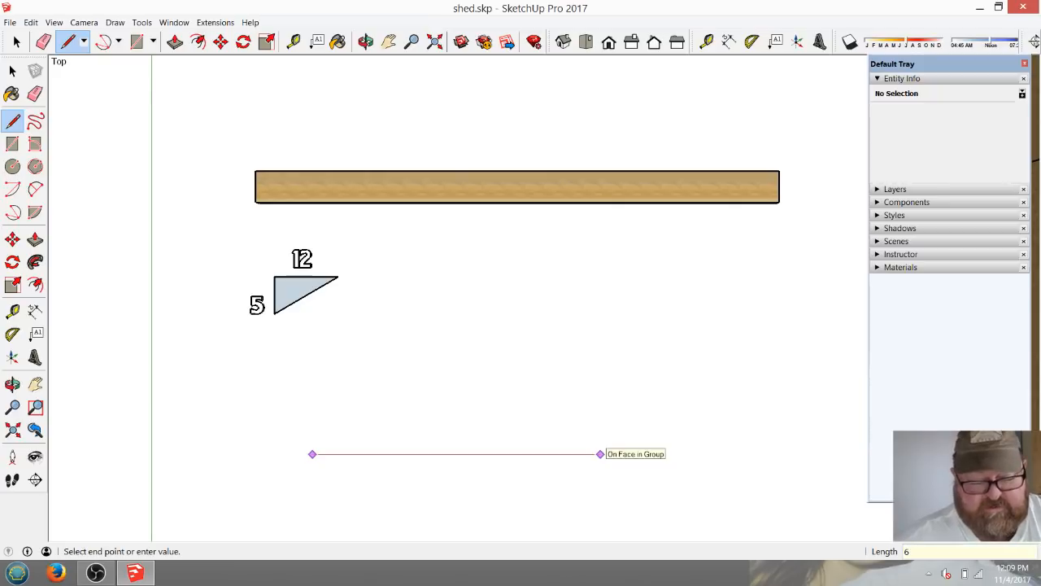
key("Return")
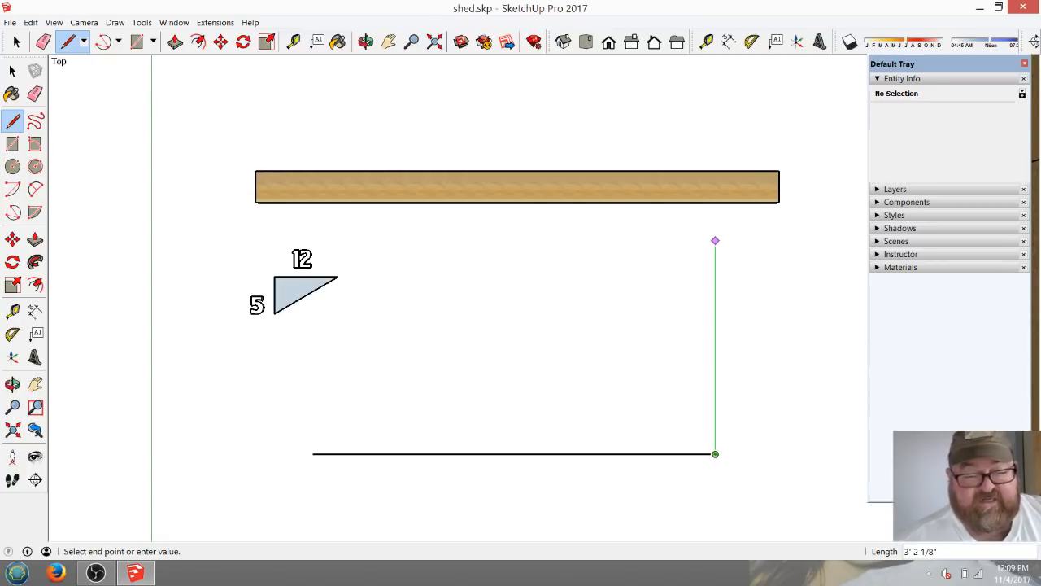
Draw a 30" vertical rise from the end of the 6' line and close the triangle with a sloped line to its start point.
type("30")
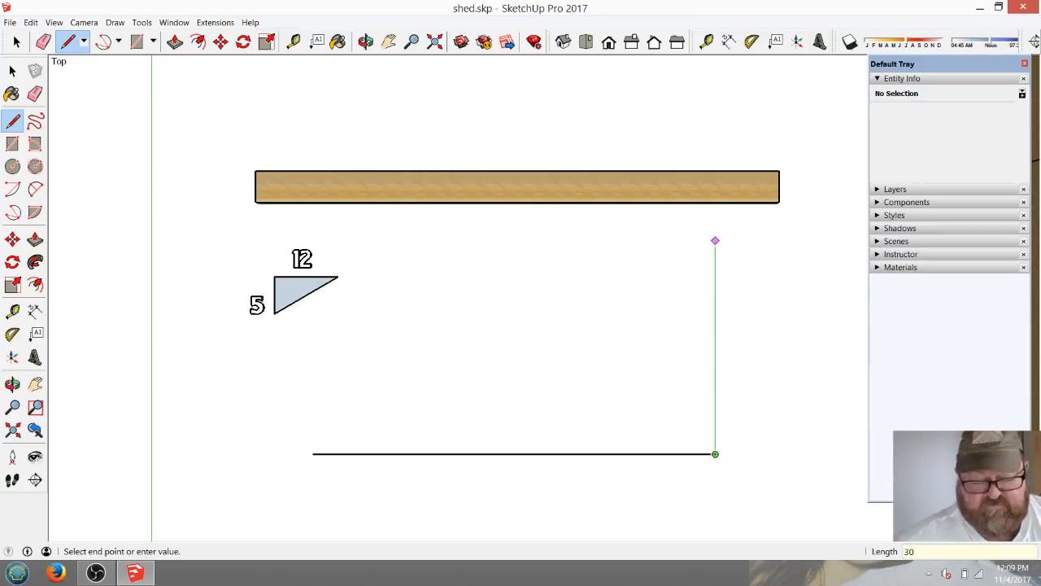
key("Return")
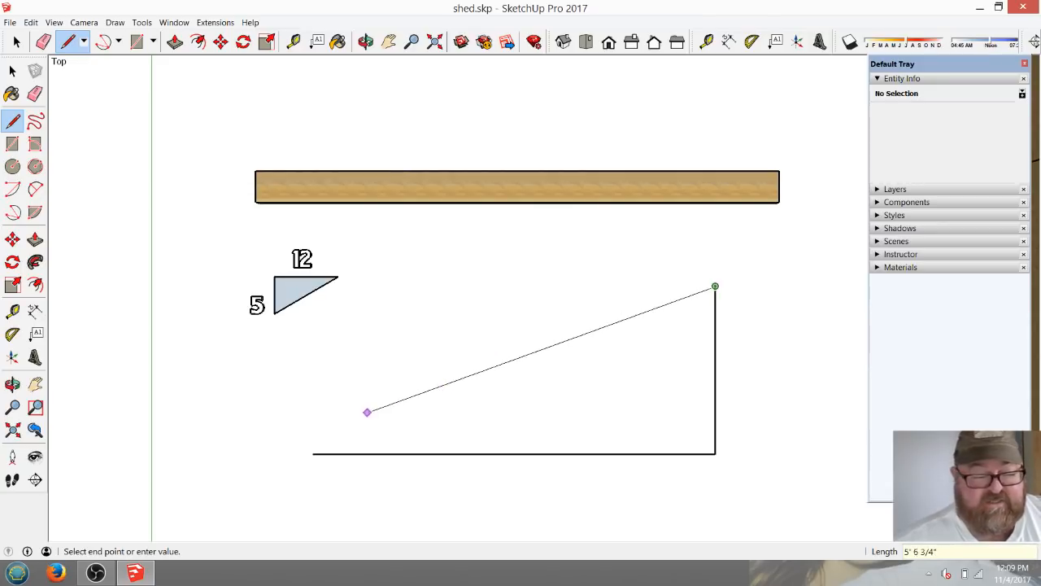
left_click(313, 453)
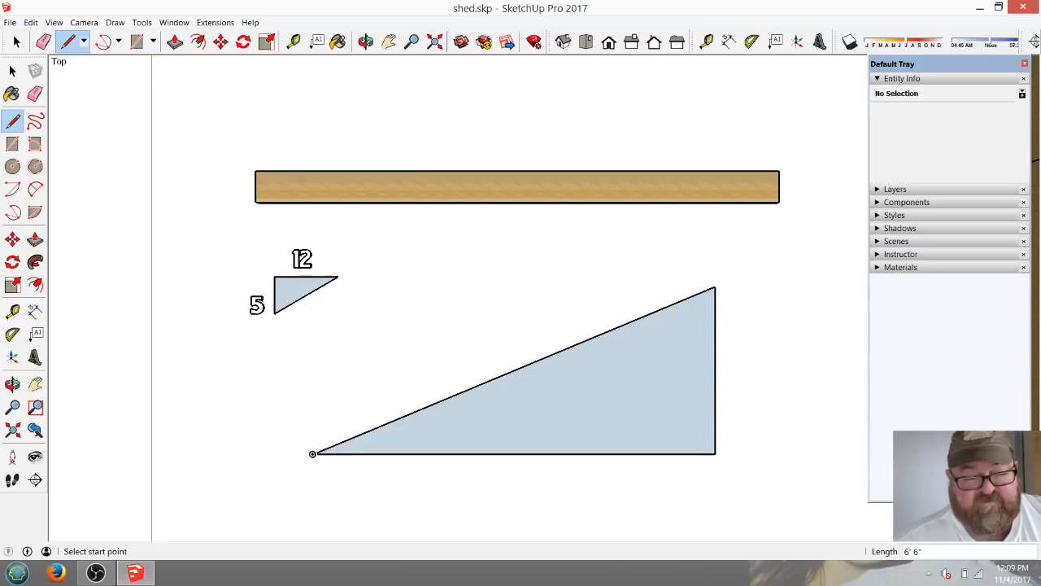
Place the 3D text "72" centred just below the large triangle's horizontal base, with a 3" height and 1/2" extrusion.
scroll(688, 274, "down", 1)
scroll(679, 530, "up", 3)
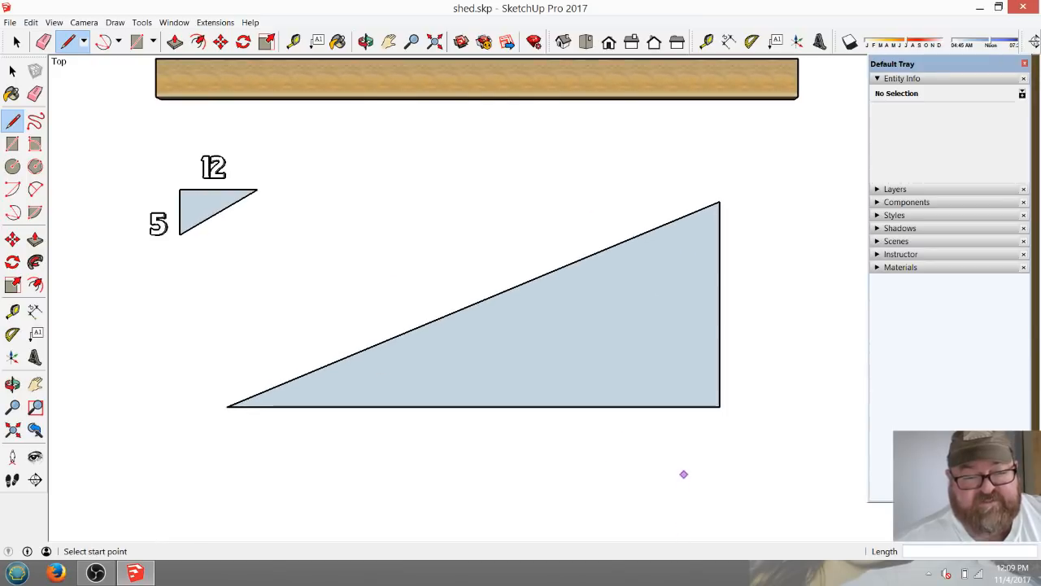
scroll(566, 234, "down", 1)
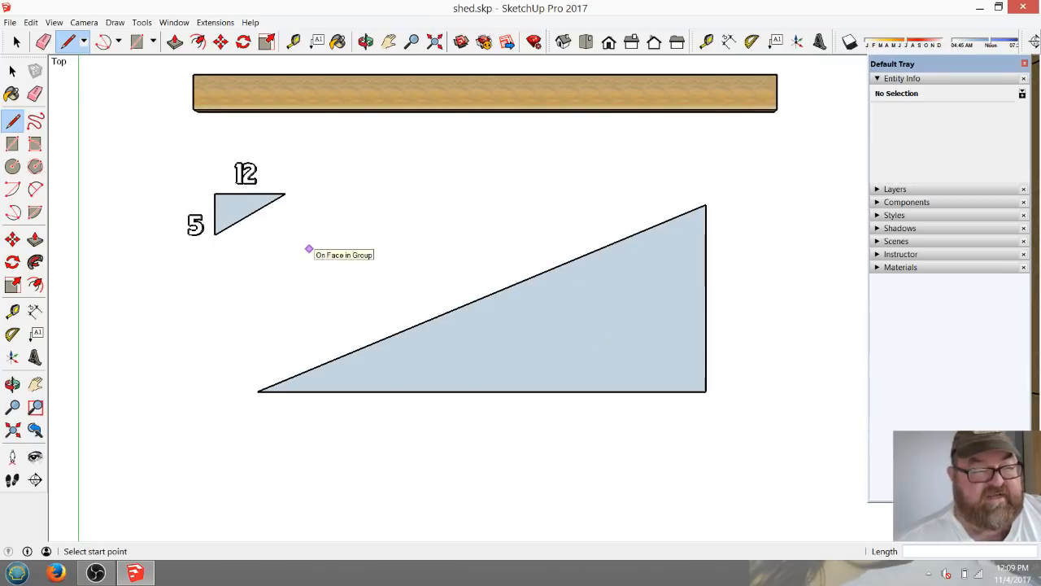
left_click(35, 357)
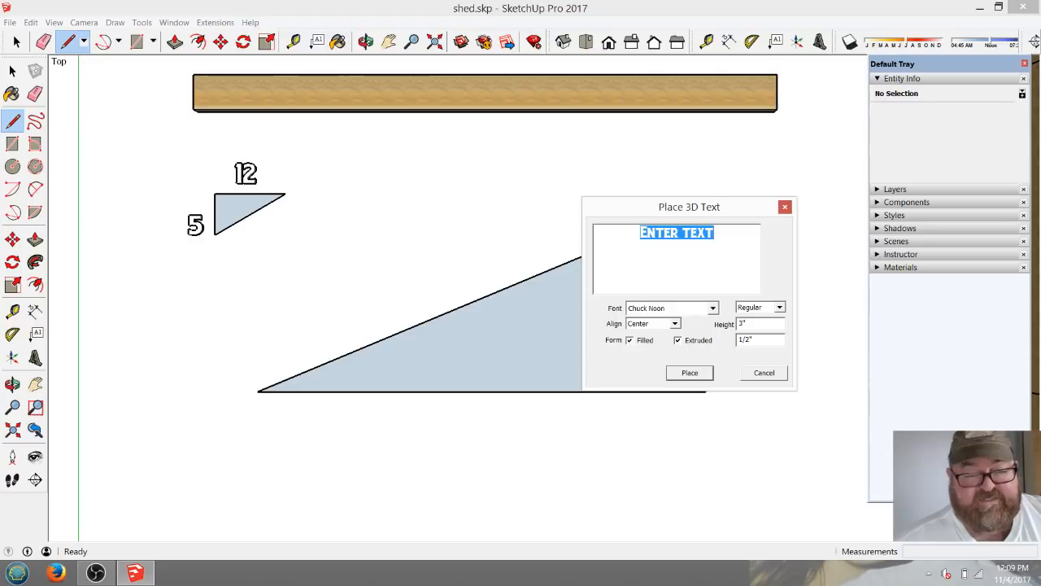
type("72")
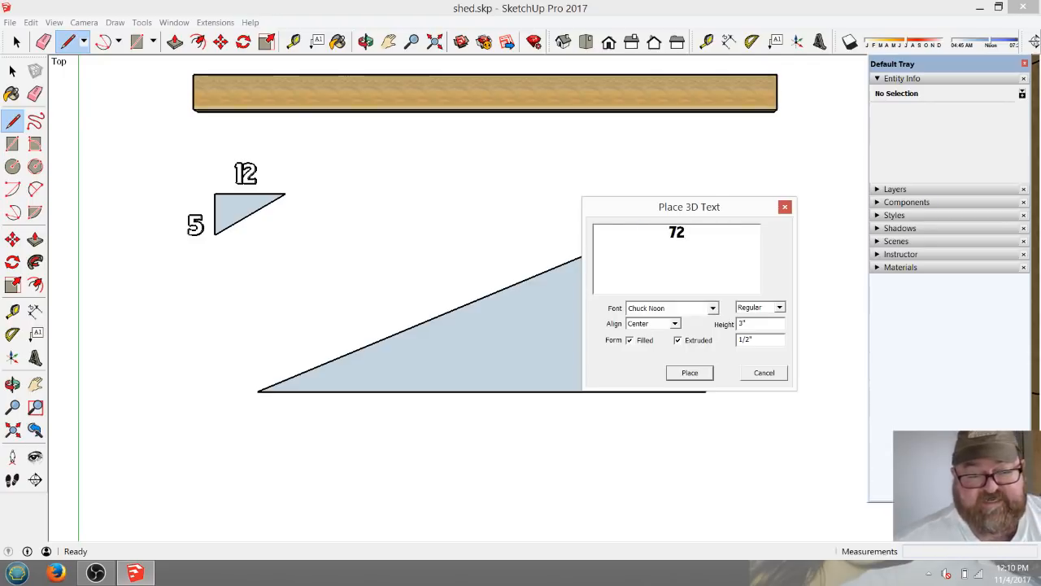
left_click(690, 373)
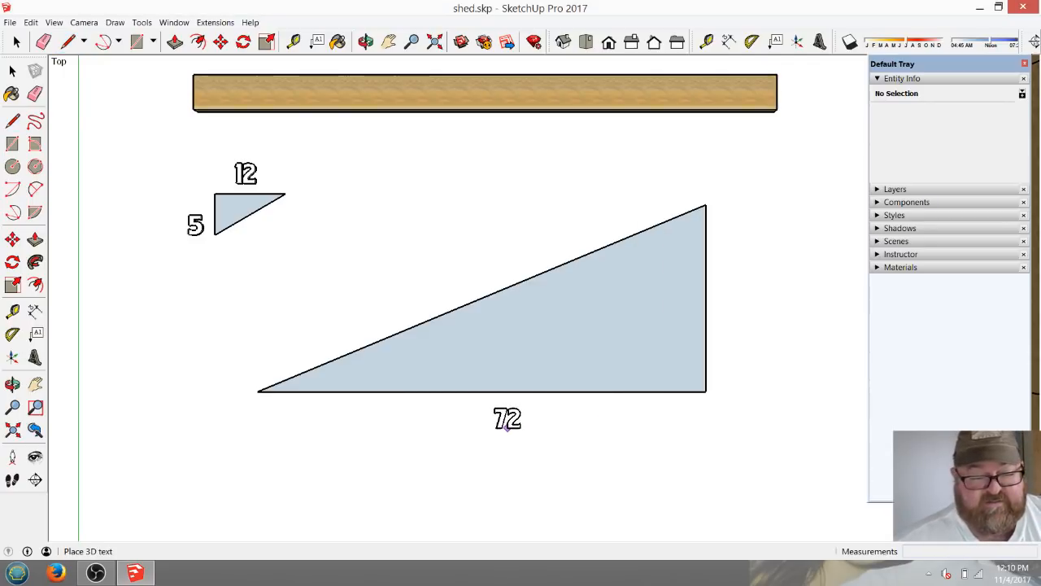
left_click(506, 418)
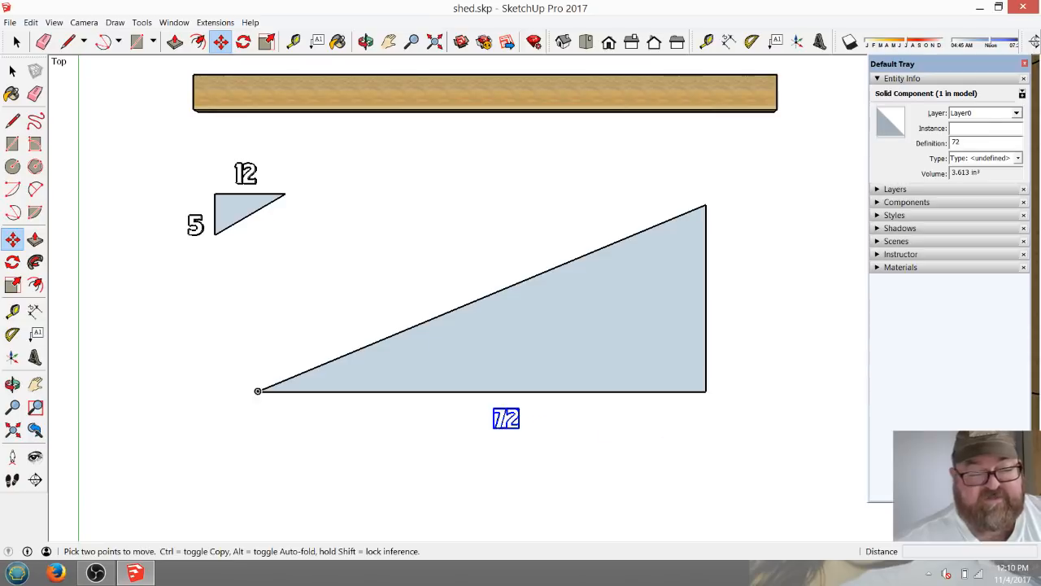
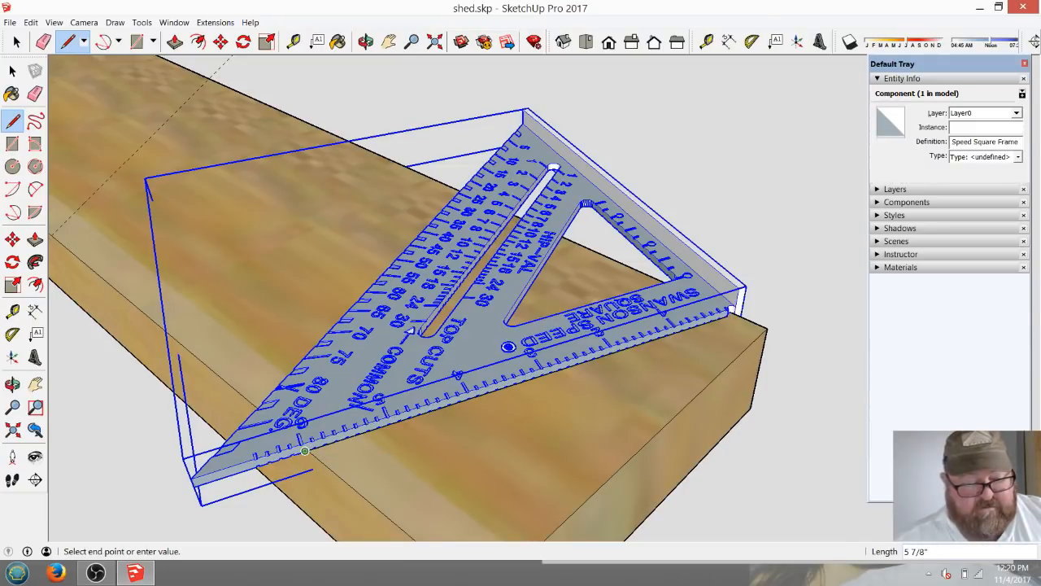
Draw the plumb cut line across the board along the speed square's edge and slide the square back along the board, clear of it.
middle_click_drag(732, 309, 508, 427)
key("space")
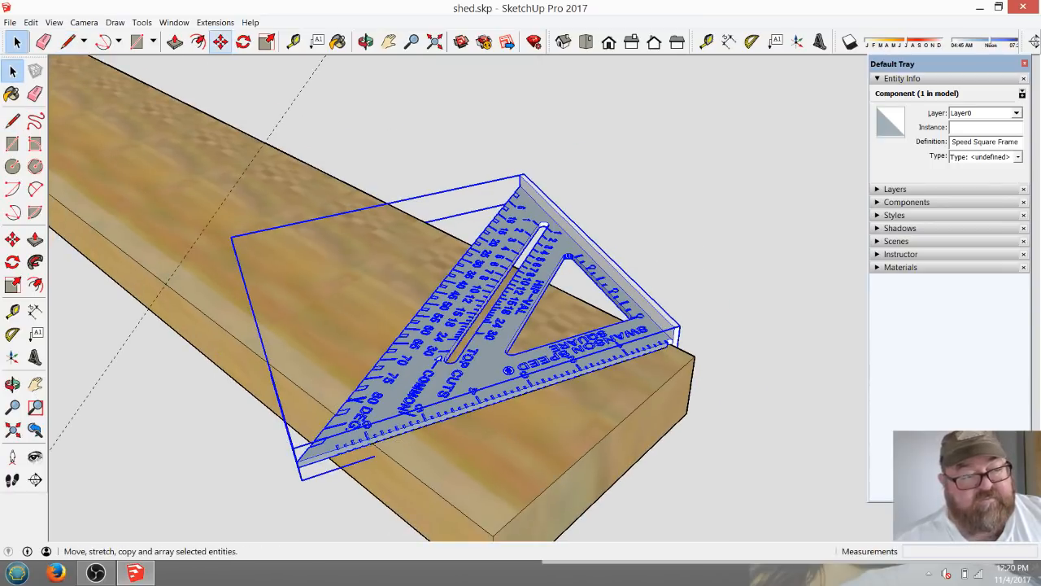
left_click(220, 41)
left_click(466, 277)
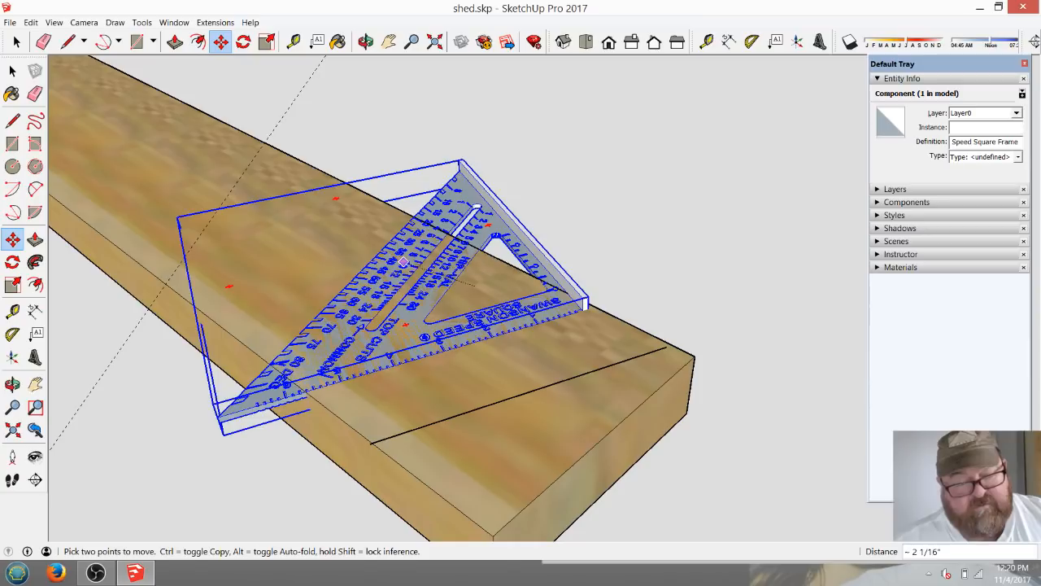
left_click(415, 261)
Examine the speed square's pivot corner and its degree, hip-val and common scales against the plumb cut line on the board.
left_click(366, 41)
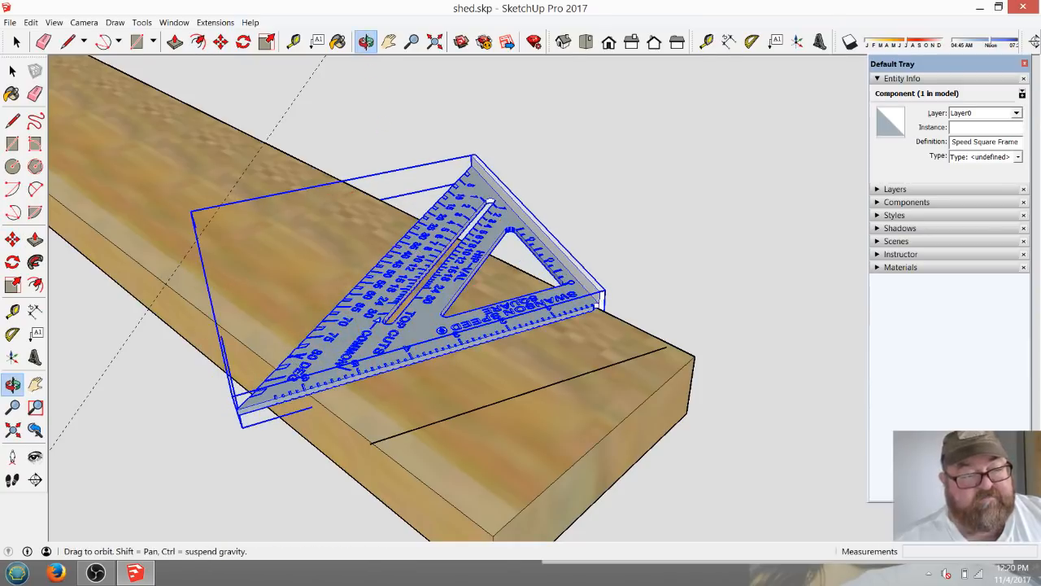
left_click_drag(455, 236, 595, 342)
scroll(594, 343, "down", 2)
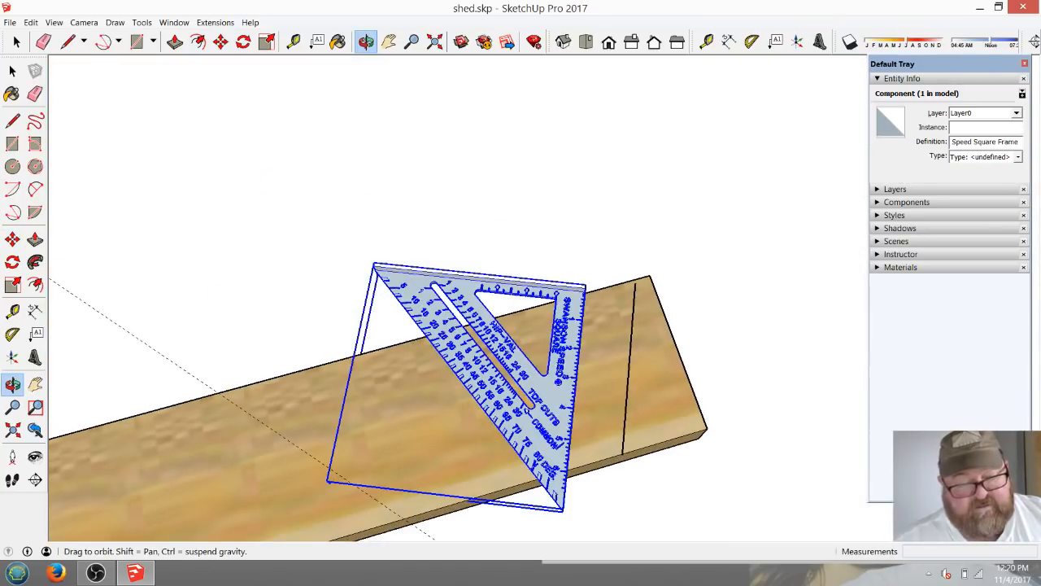
scroll(565, 331, "up", 4)
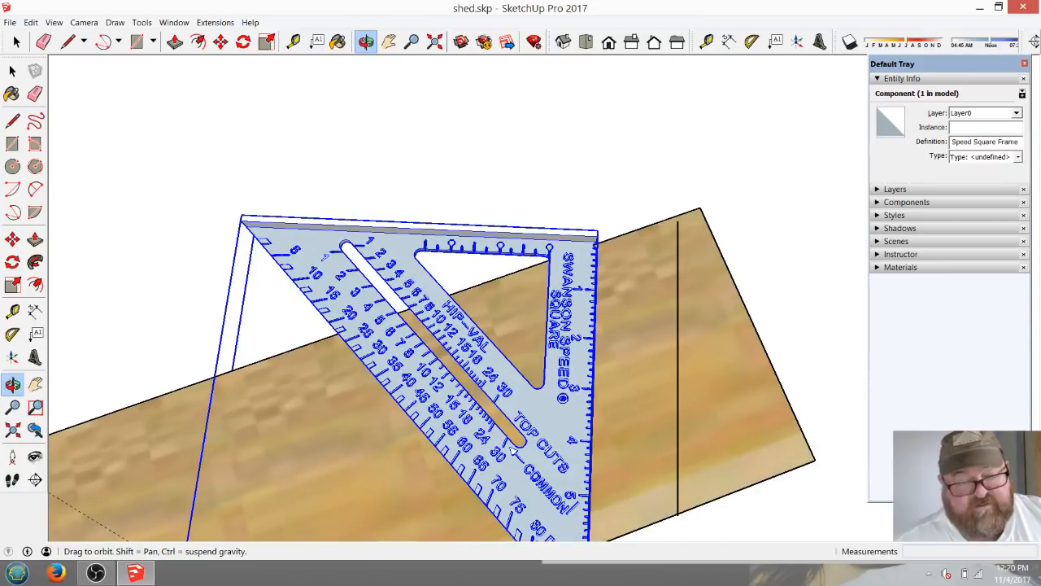
scroll(600, 248, "up", 5)
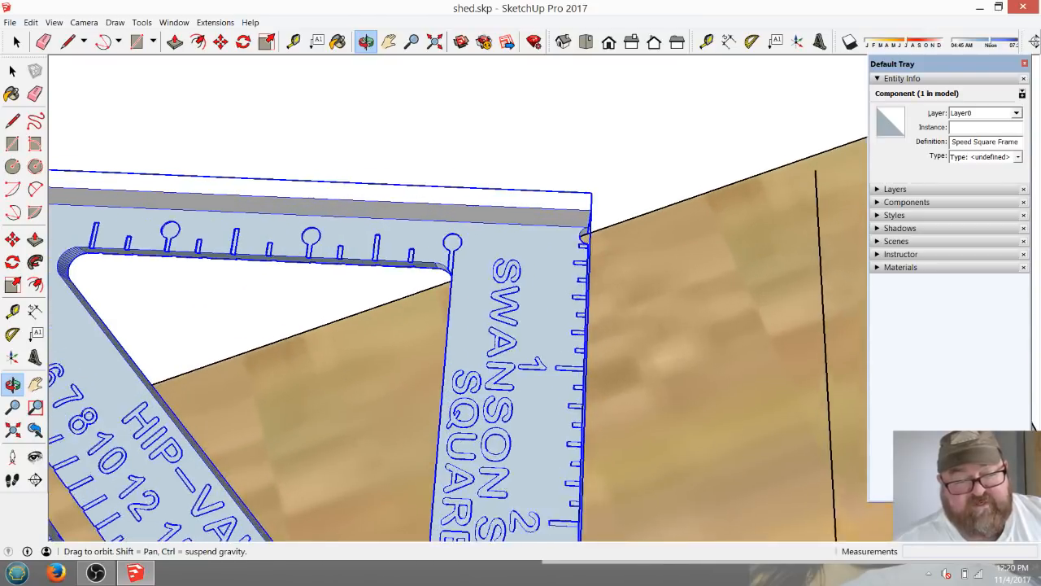
scroll(531, 504, "down", 5)
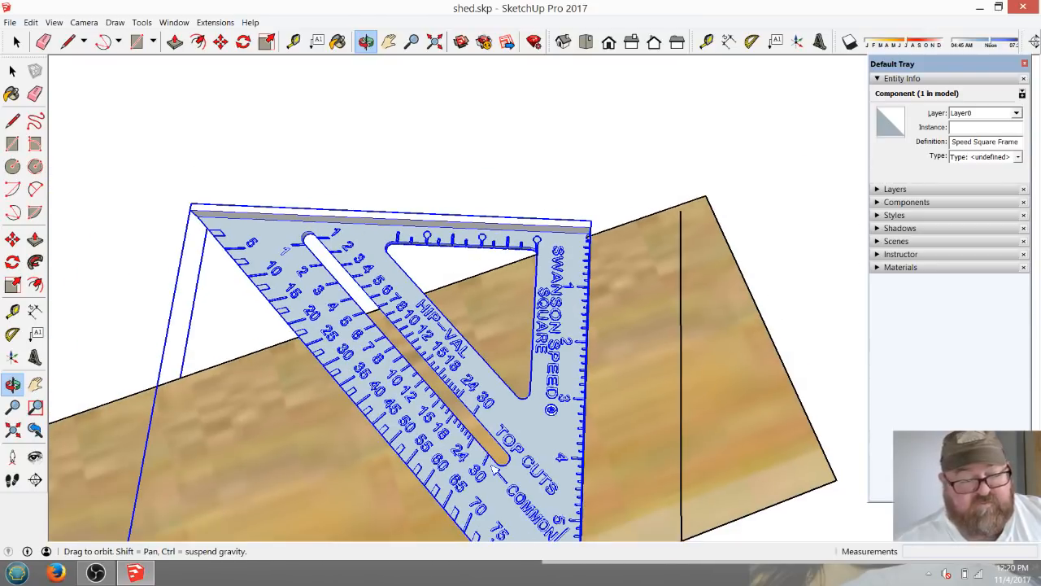
scroll(531, 504, "up", 1)
scroll(339, 328, "up", 2)
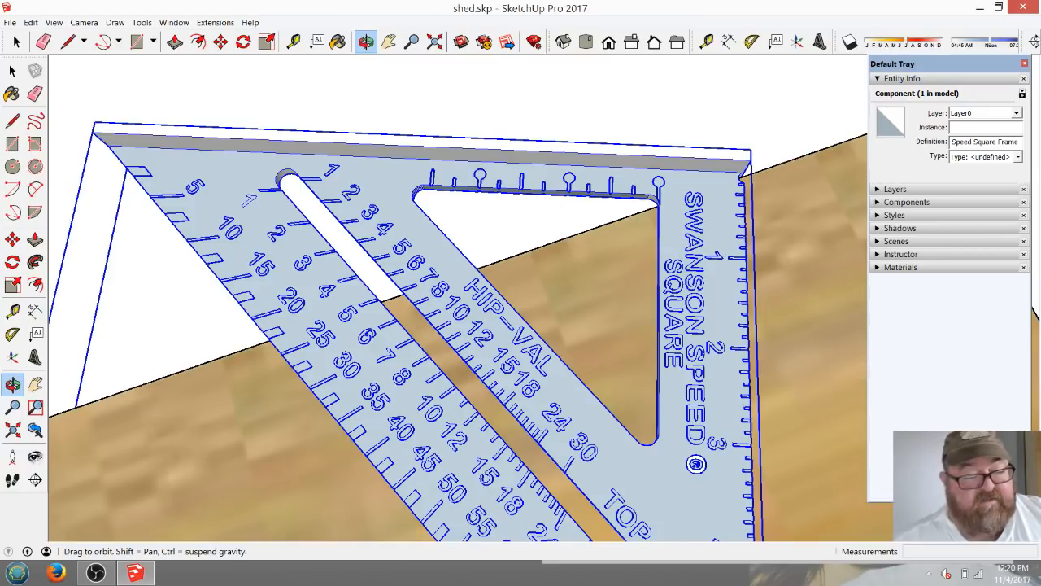
scroll(246, 317, "down", 3)
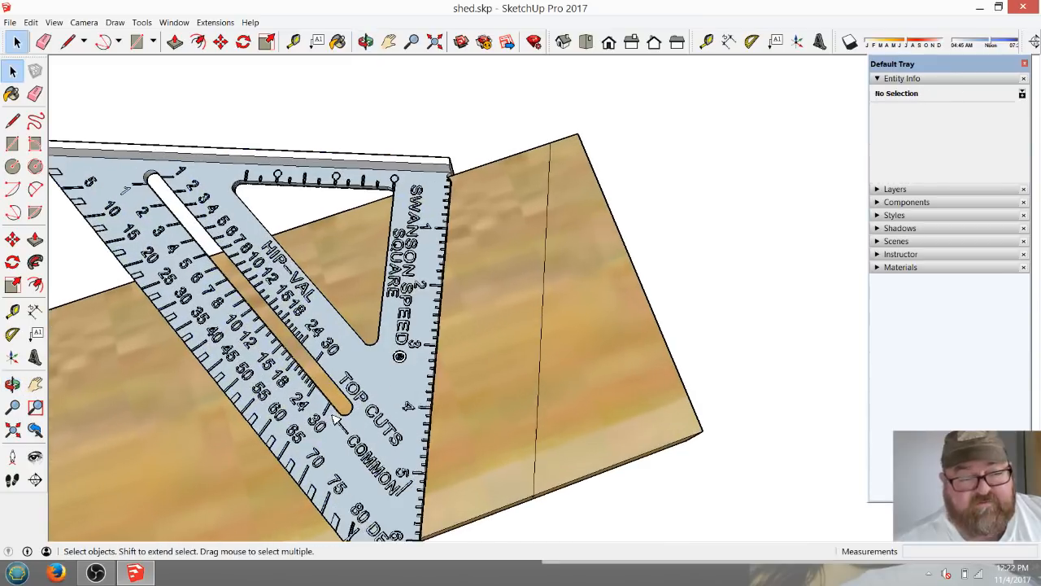
scroll(333, 419, "down", 3)
scroll(281, 349, "up", 3)
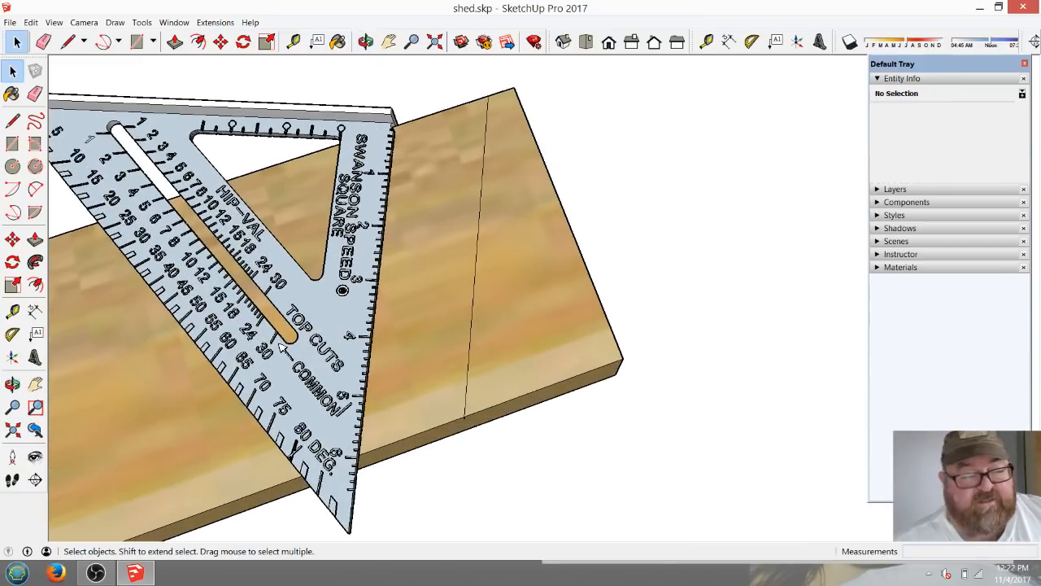
Open the board for editing and remove the waste triangle beyond the plumb line by pushing its face 1 1/2" through the thickness.
double_click(280, 345)
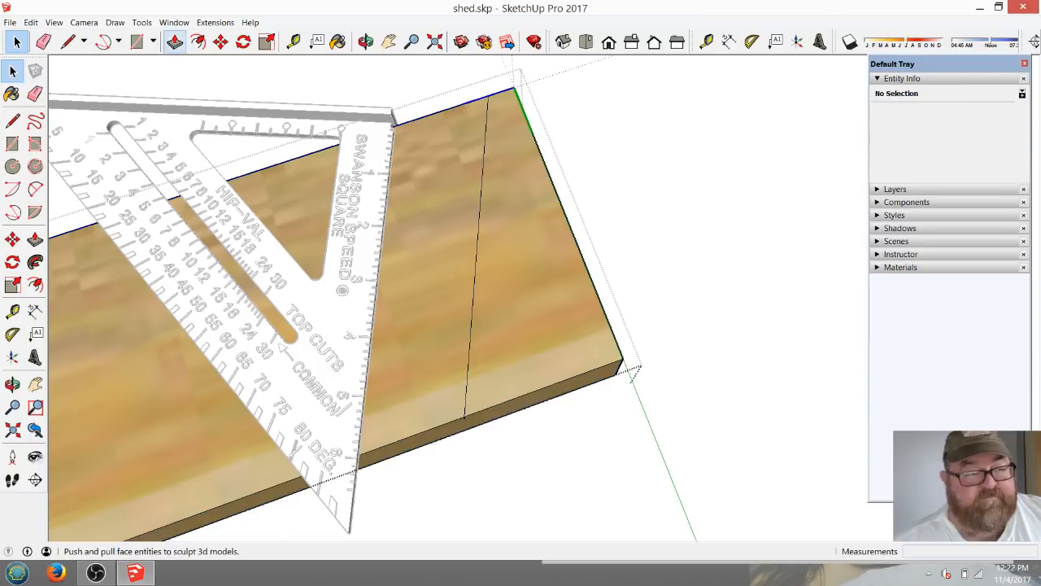
key("p")
left_click(175, 41)
left_click(513, 251)
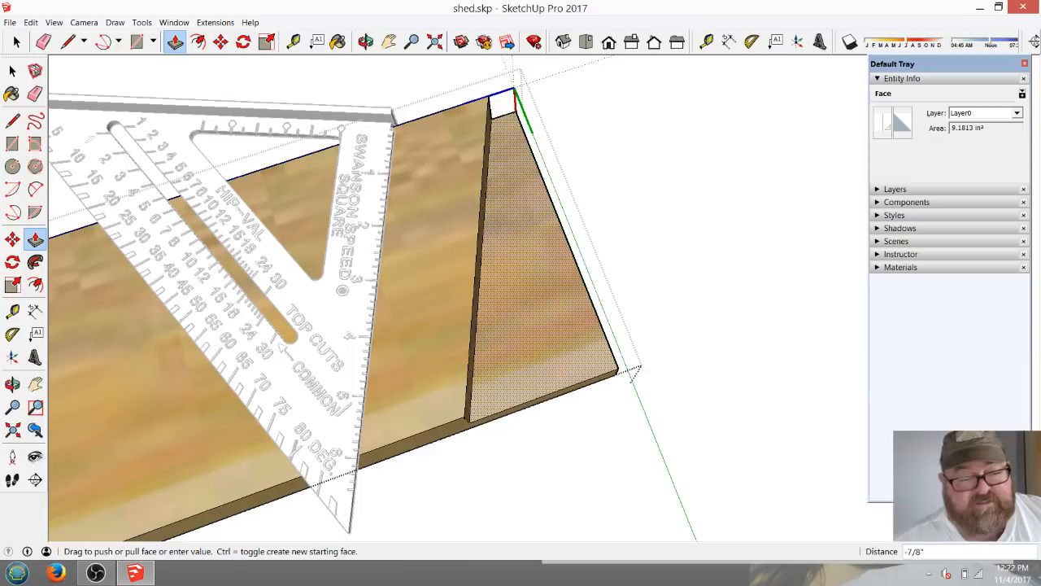
left_click(513, 259)
scroll(691, 227, "down", 3)
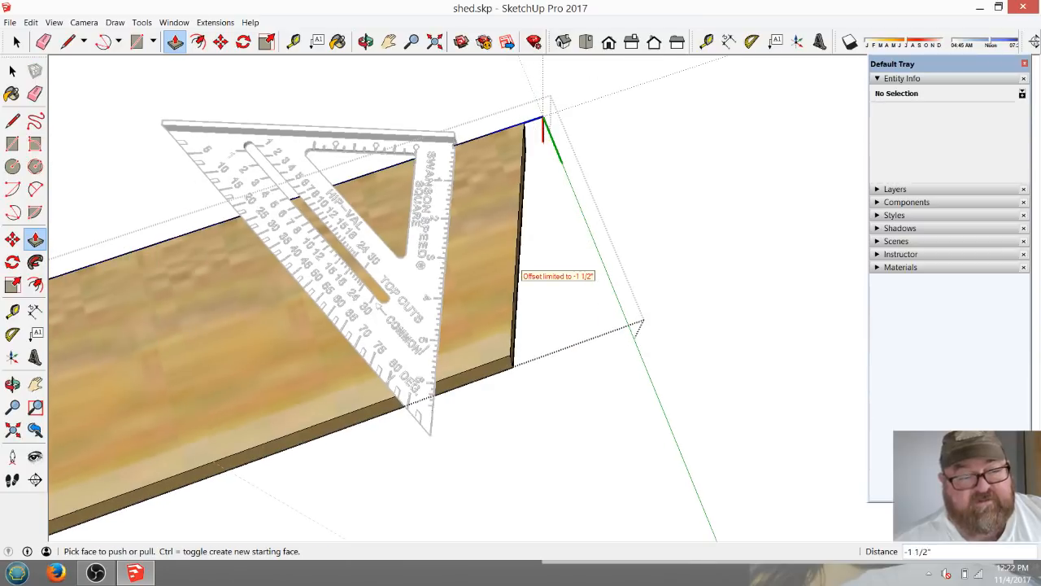
scroll(520, 274, "down", 3)
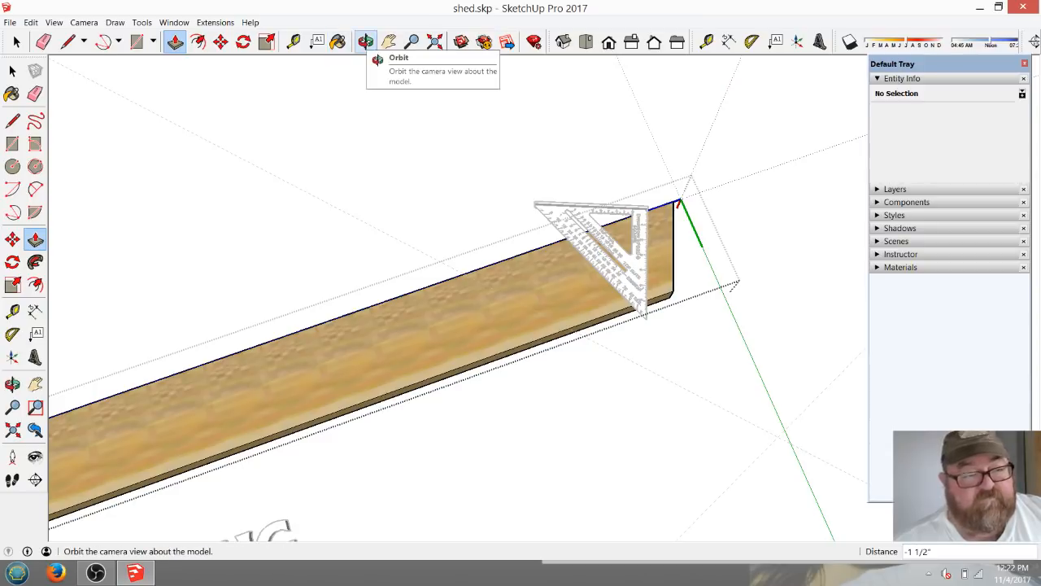
Draw a 78" line along the rafter's upper edge, starting from the top corner of the plumb cut.
left_click(68, 41)
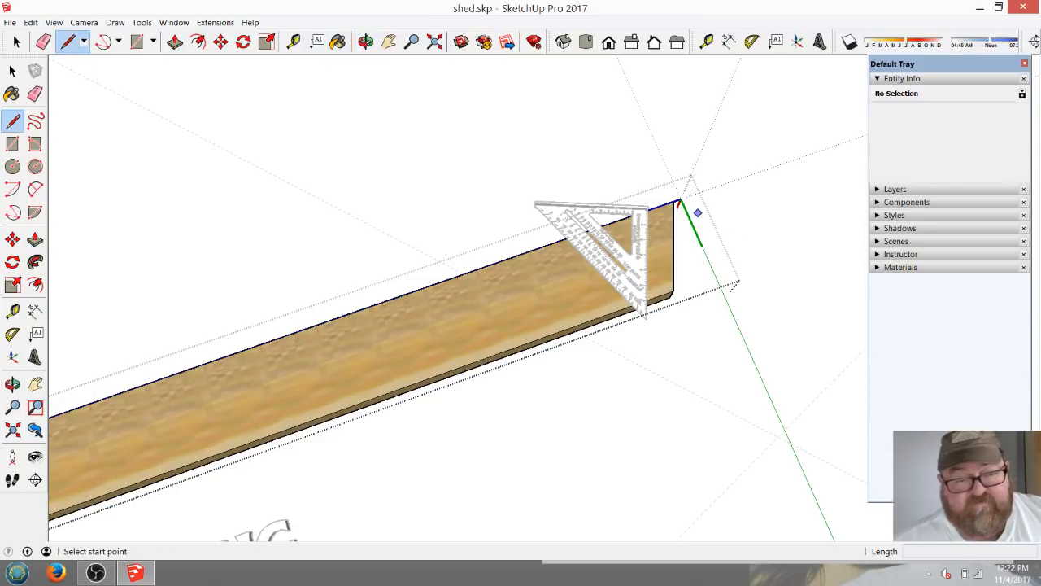
scroll(698, 213, "up", 8)
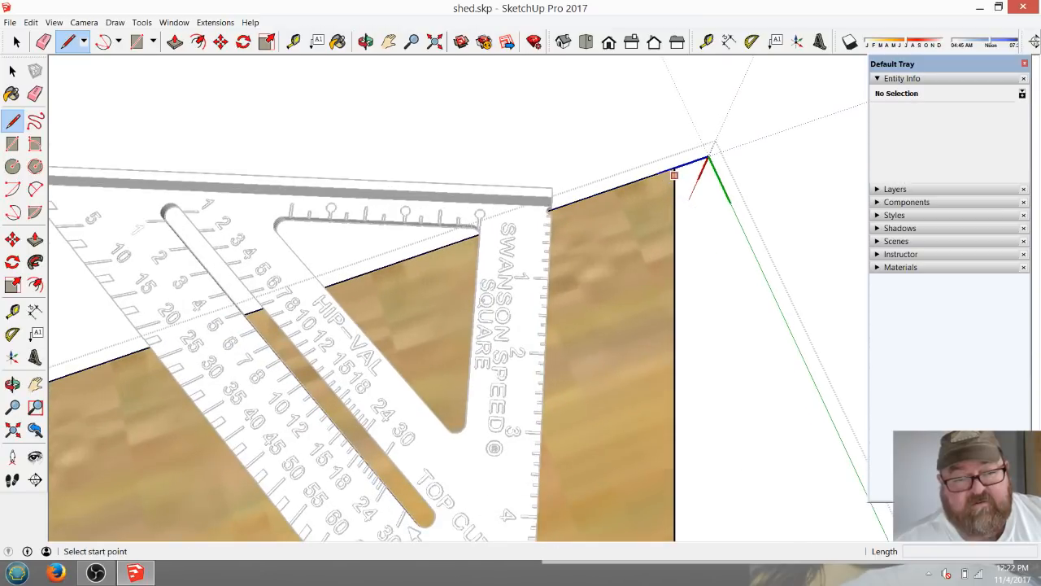
left_click(674, 172)
scroll(676, 173, "down", 5)
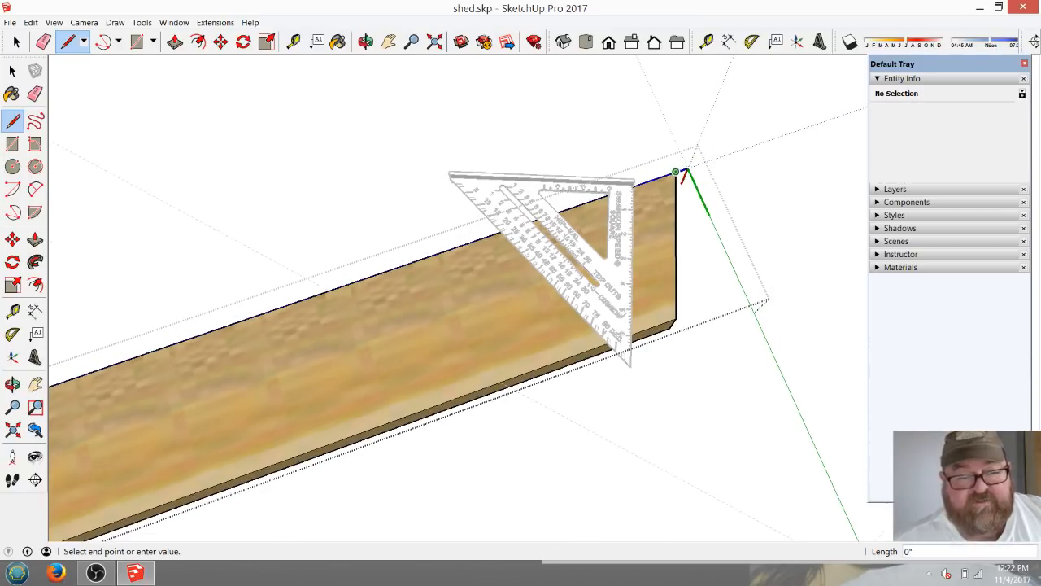
scroll(680, 174, "down", 5)
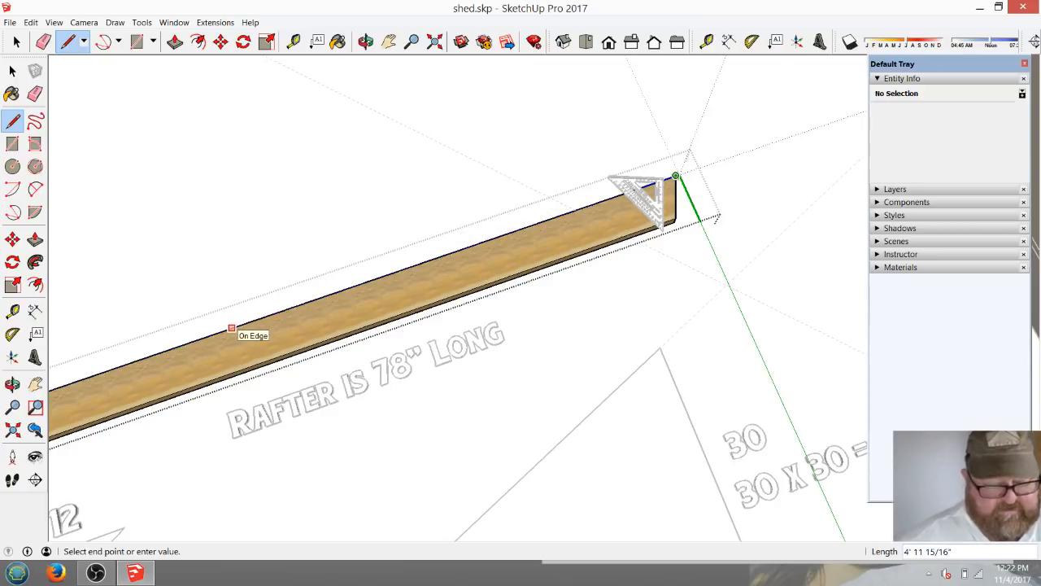
key("Return")
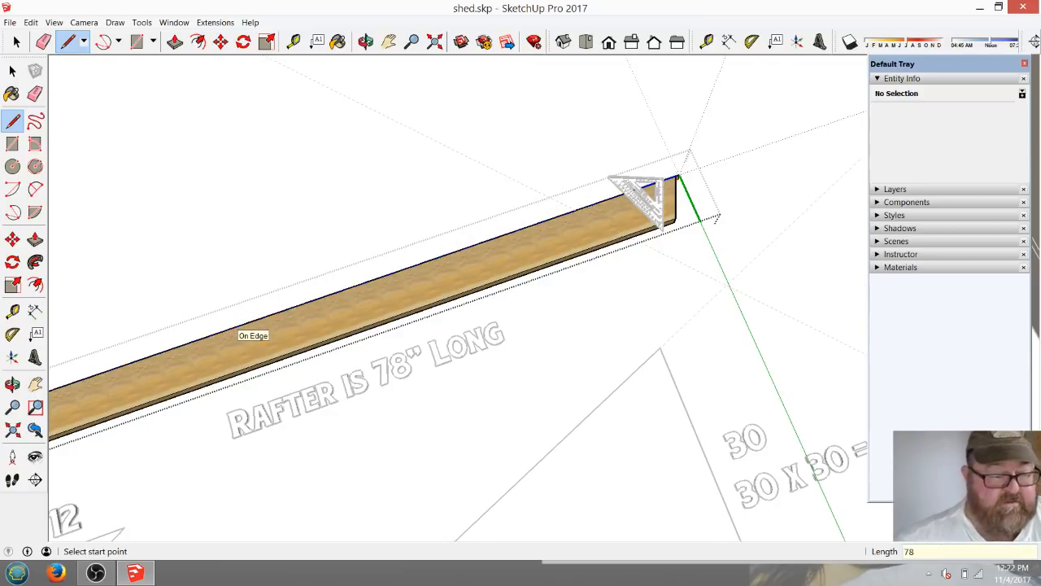
Draw a plumb line across the rafter's face along the dashed guide, from its upper edge to its lower edge.
scroll(488, 439, "down", 3)
scroll(492, 470, "up", 3)
scroll(492, 469, "up", 4)
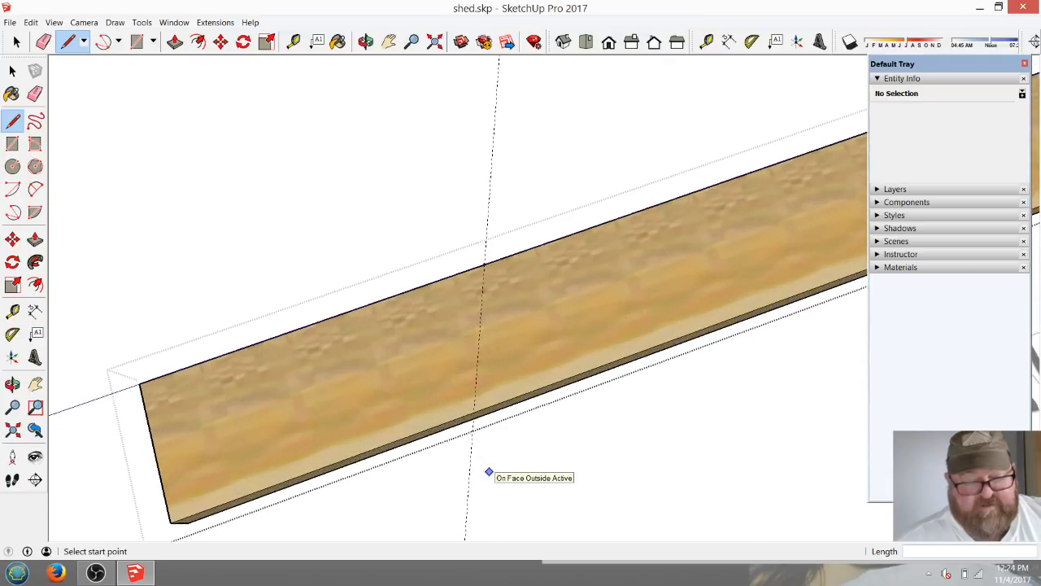
left_click(483, 192)
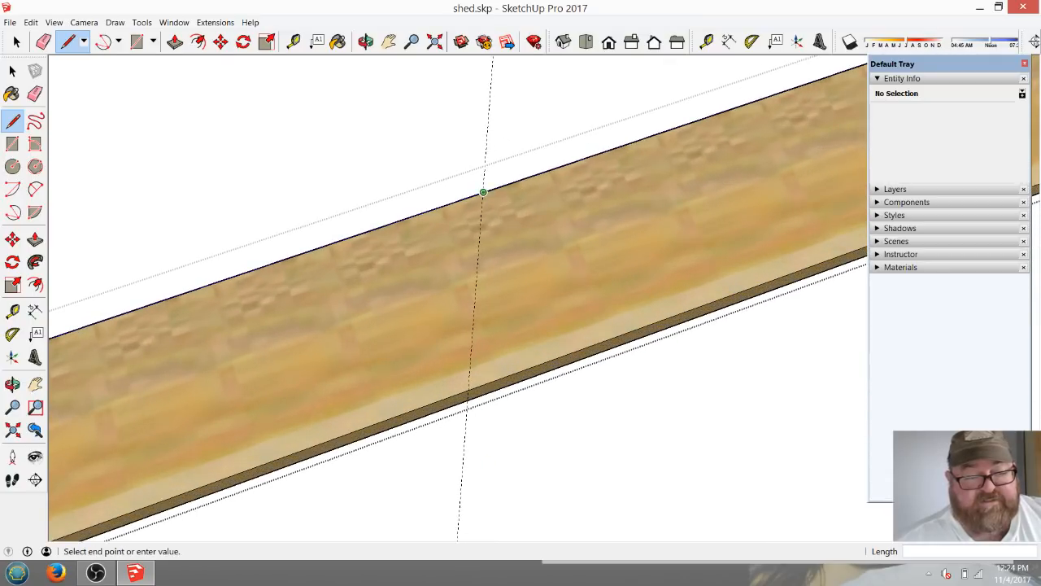
left_click(466, 397)
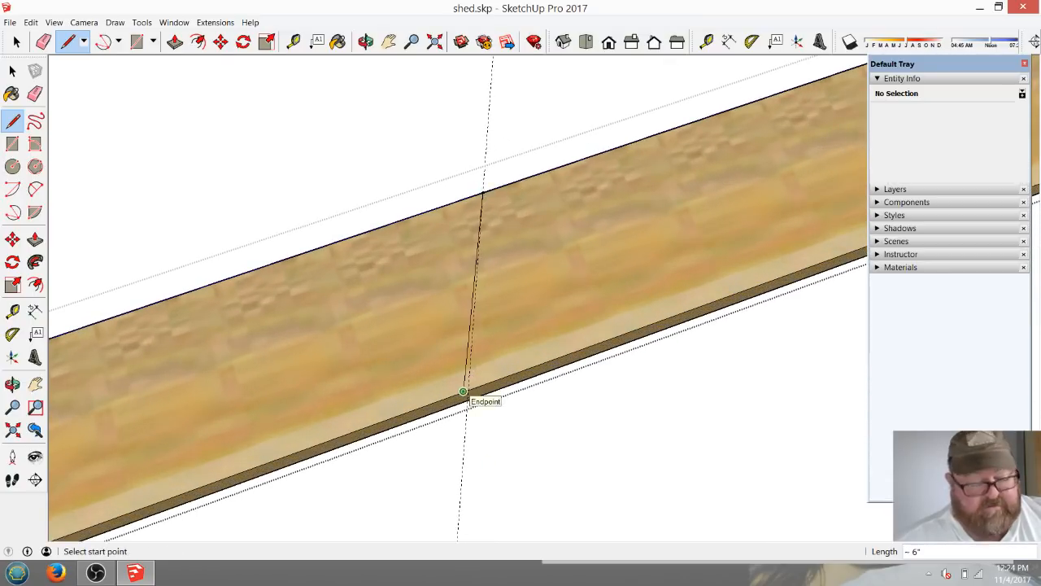
left_click(483, 192)
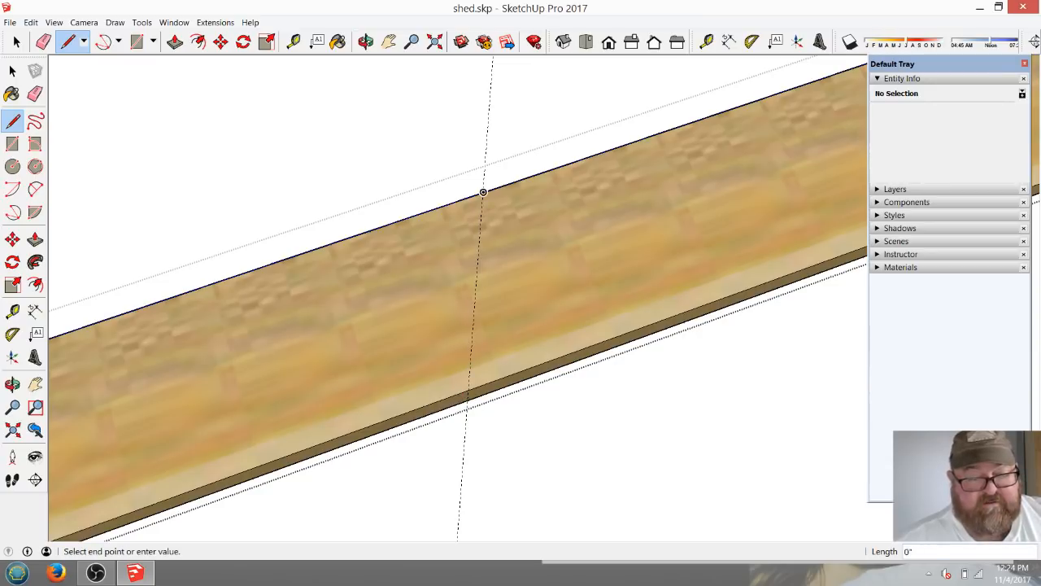
left_click(468, 393)
scroll(293, 411, "down", 3)
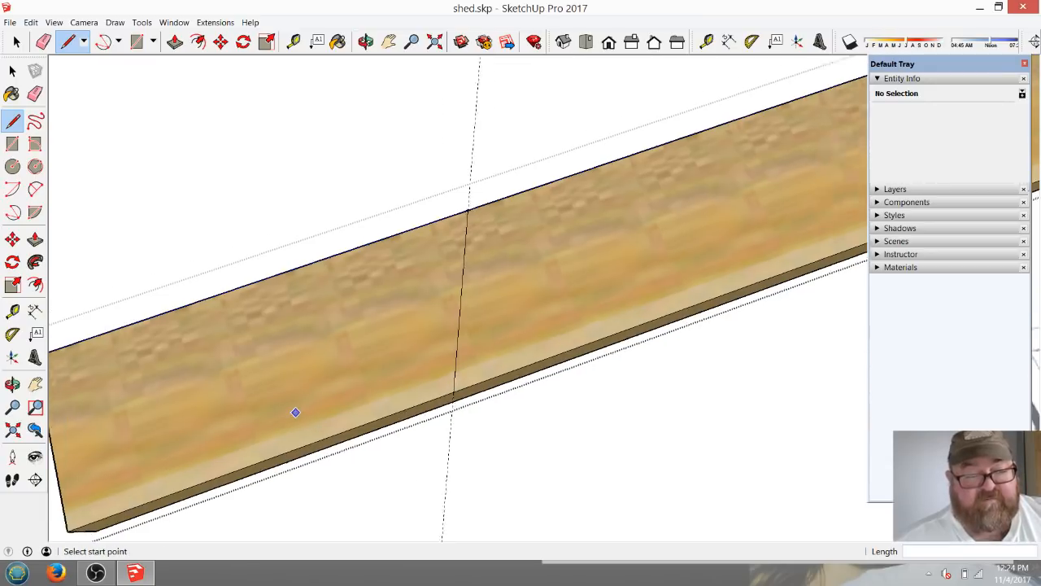
Lengthen the rafter's tail end by about 1' 2 9/16" with Push/Pull on its end face.
scroll(312, 361, "down", 2)
scroll(312, 361, "down", 3)
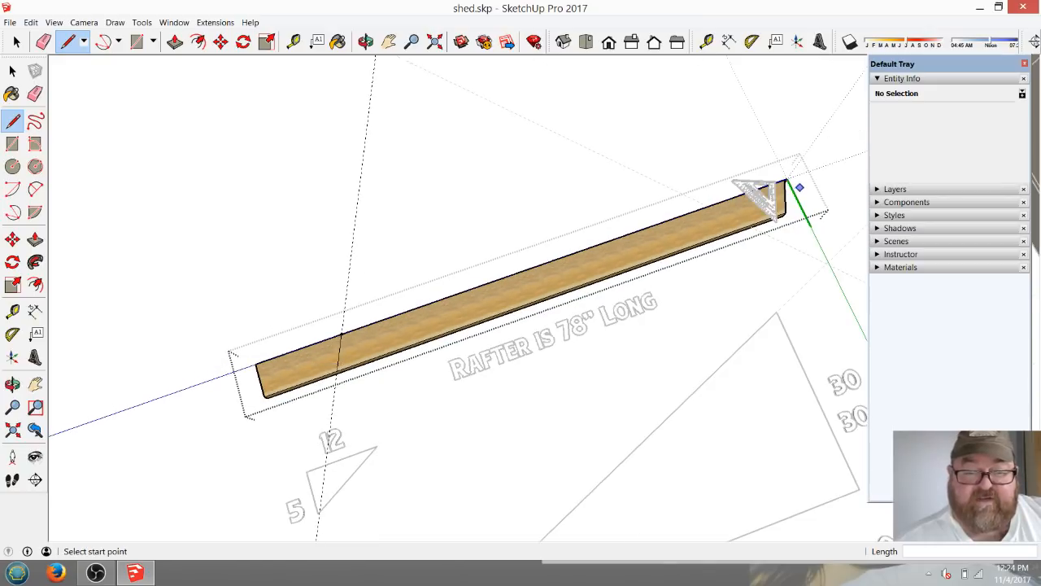
scroll(488, 285, "down", 1)
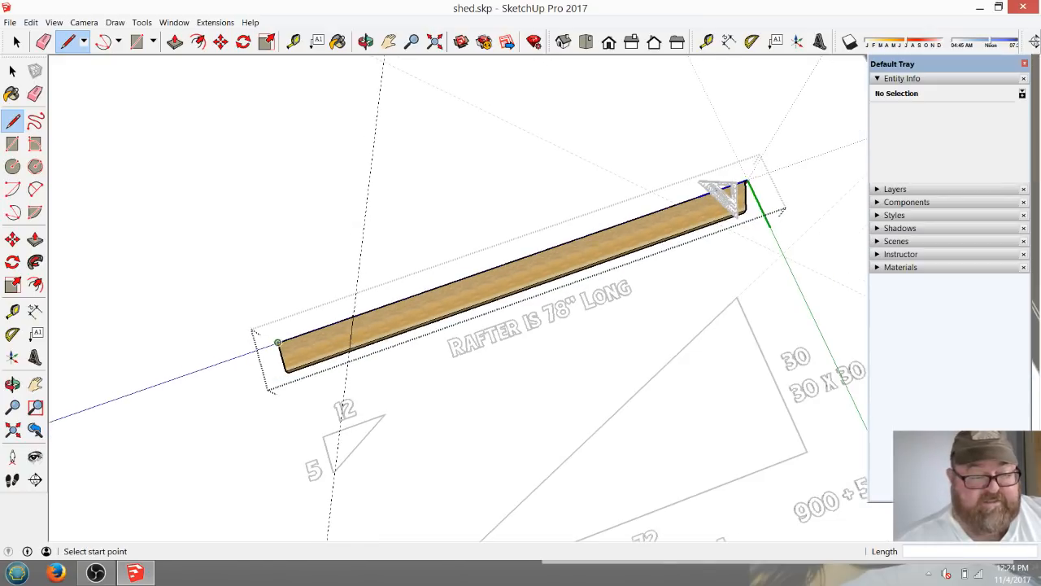
left_click(366, 41)
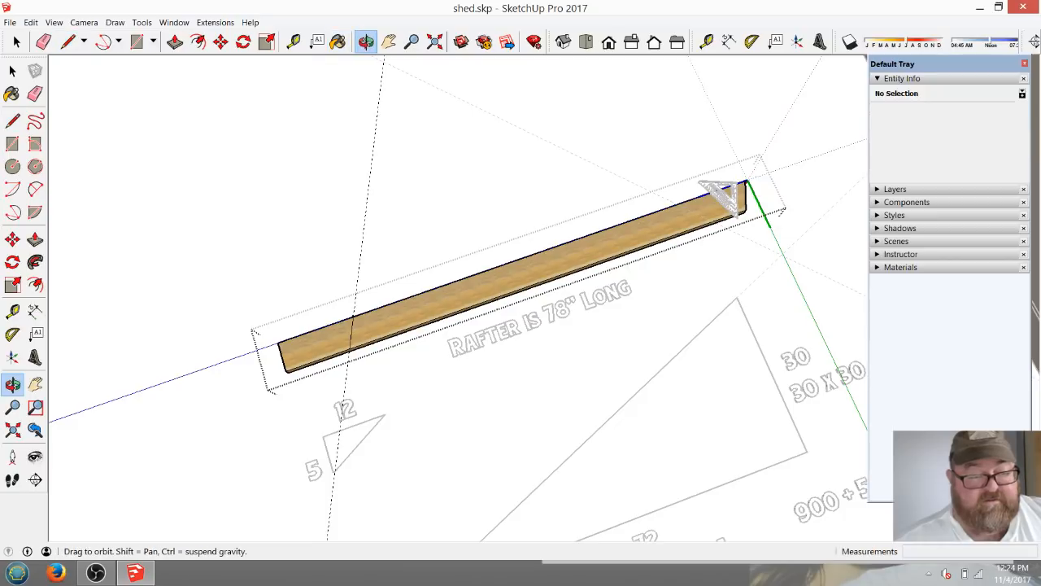
scroll(530, 312, "down", 2)
mouse_move(349, 500)
left_mouse_down()
mouse_move(410, 431)
mouse_move(401, 382)
left_mouse_up()
scroll(408, 432, "up", 2)
scroll(389, 446, "up", 1)
scroll(401, 382, "up", 3)
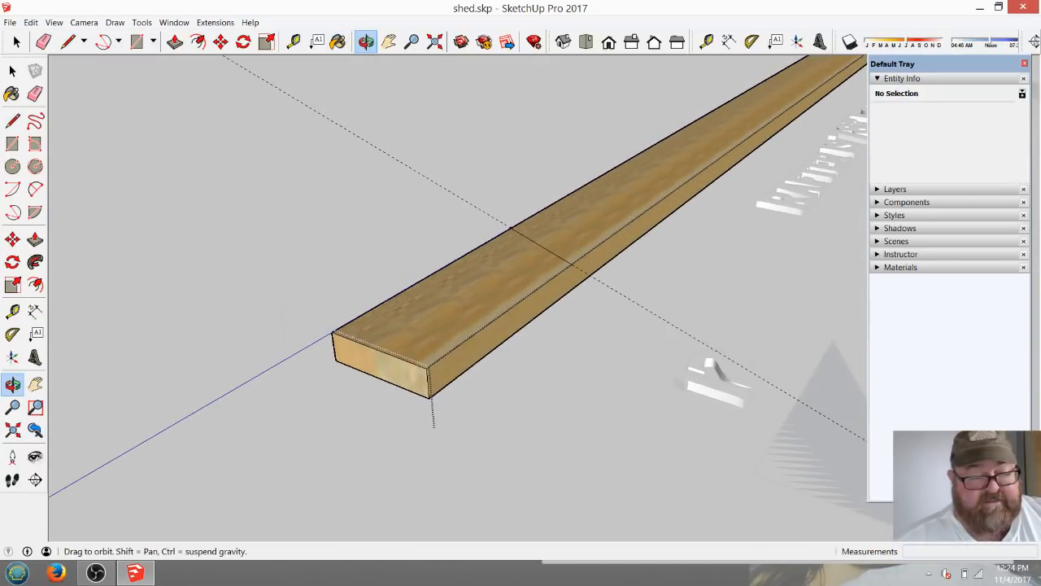
scroll(432, 273, "down", 1)
left_click(175, 41)
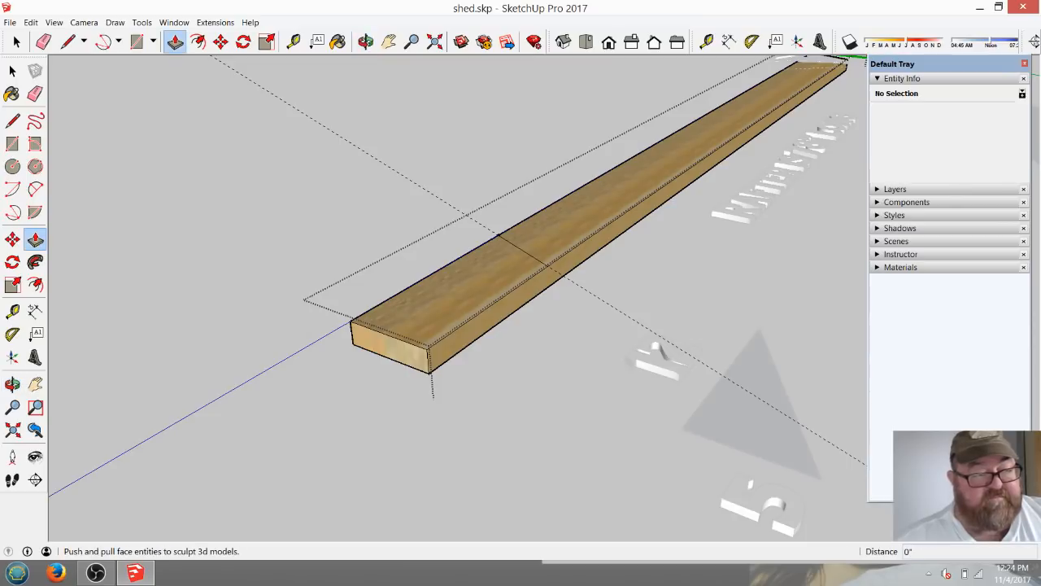
left_click(391, 348)
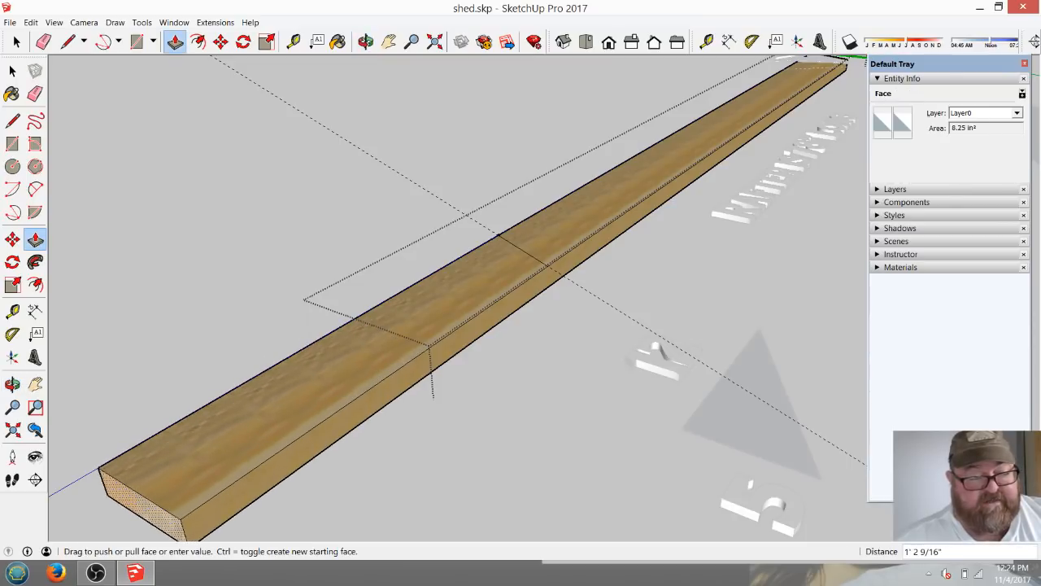
left_click(140, 506)
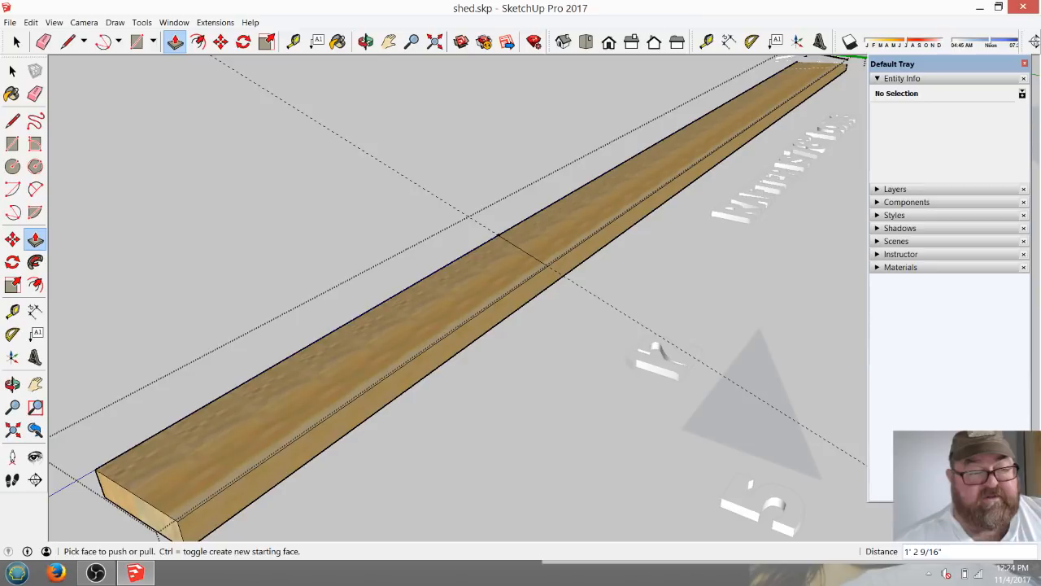
Create a guide parallel to the dashed plumb guide at the 78" mark, offset 16" toward the rafter's tail end.
left_click(366, 41)
left_click_drag(561, 195, 497, 345)
scroll(497, 344, "down", 3)
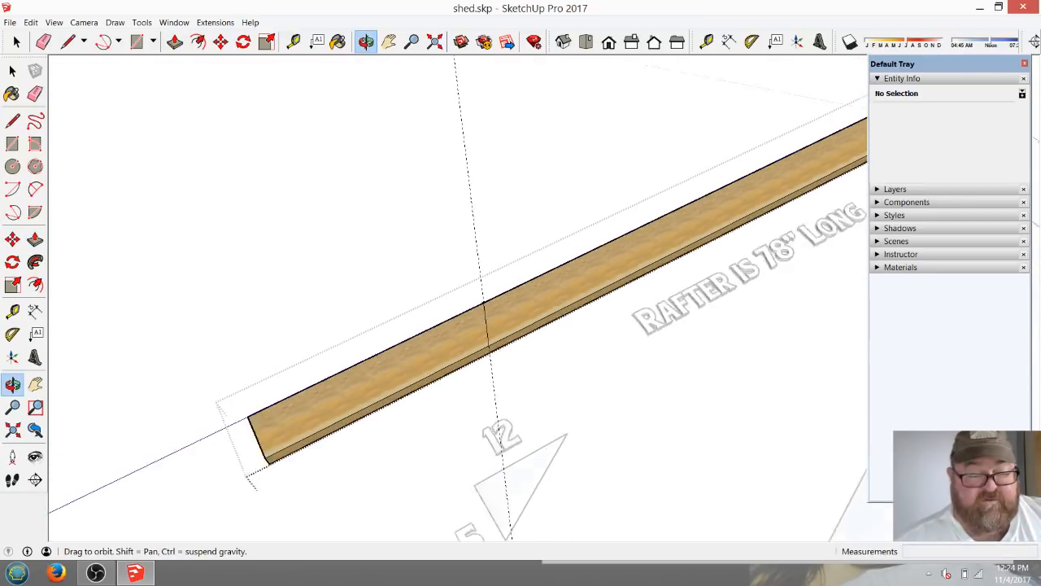
scroll(488, 330, "down", 4)
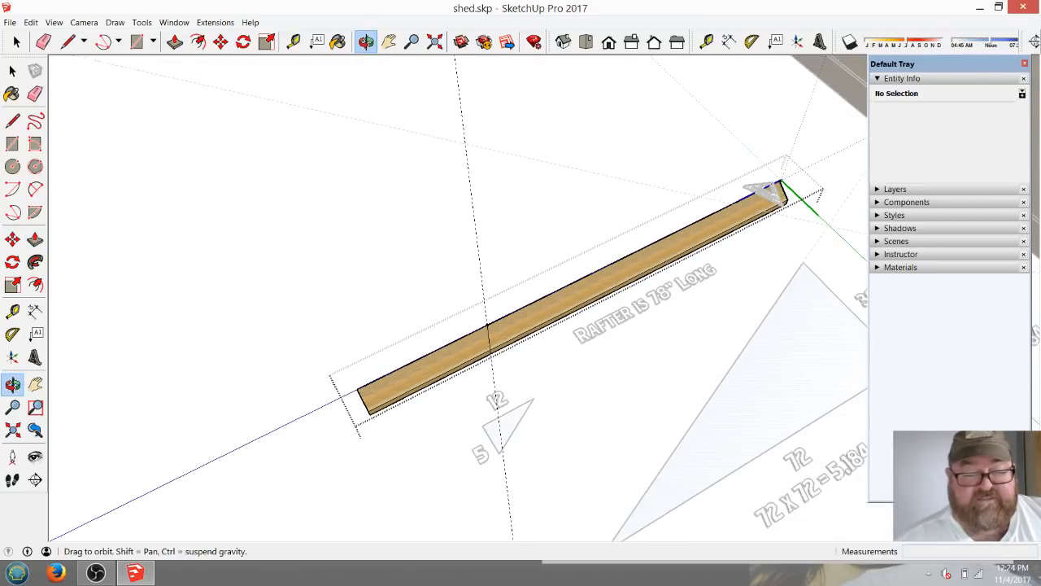
scroll(487, 326, "up", 4)
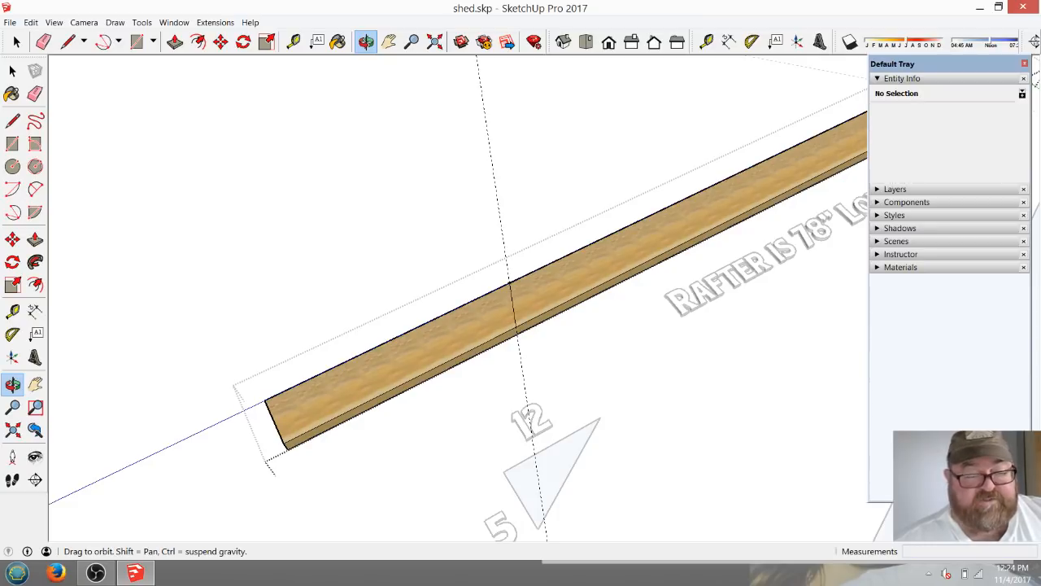
left_click(293, 42)
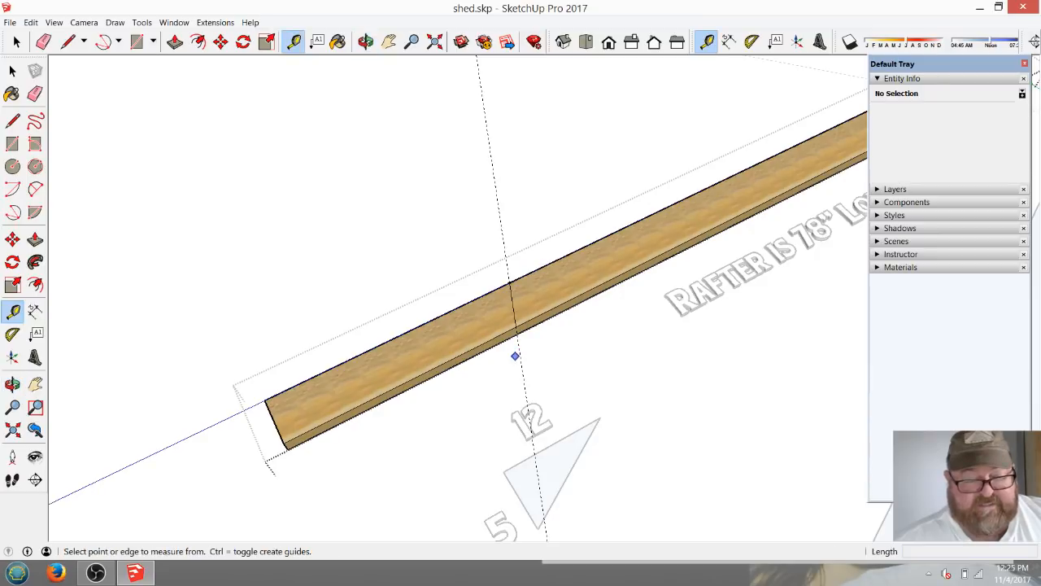
left_click(521, 361)
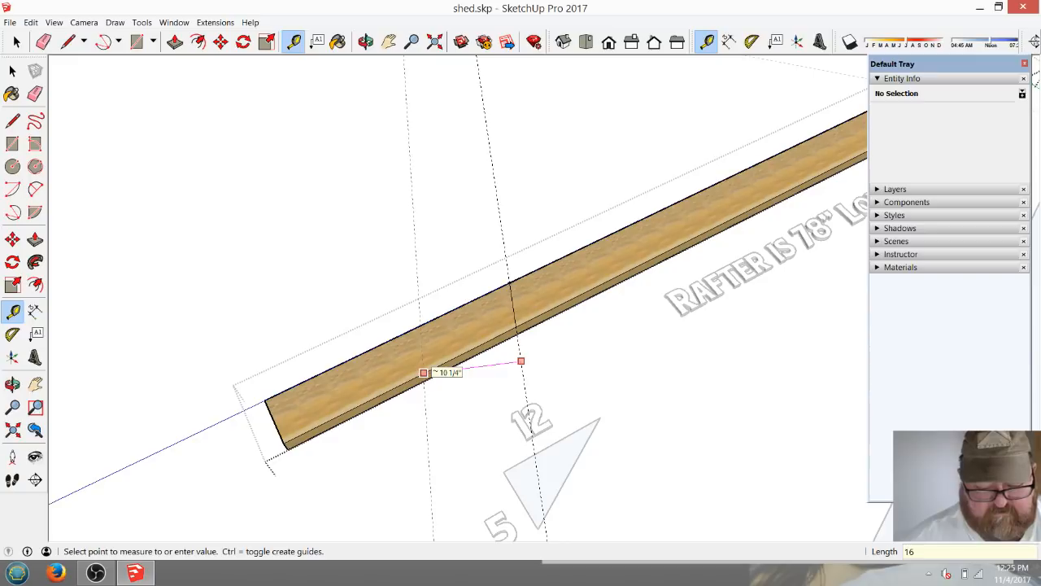
type("16")
key("Return")
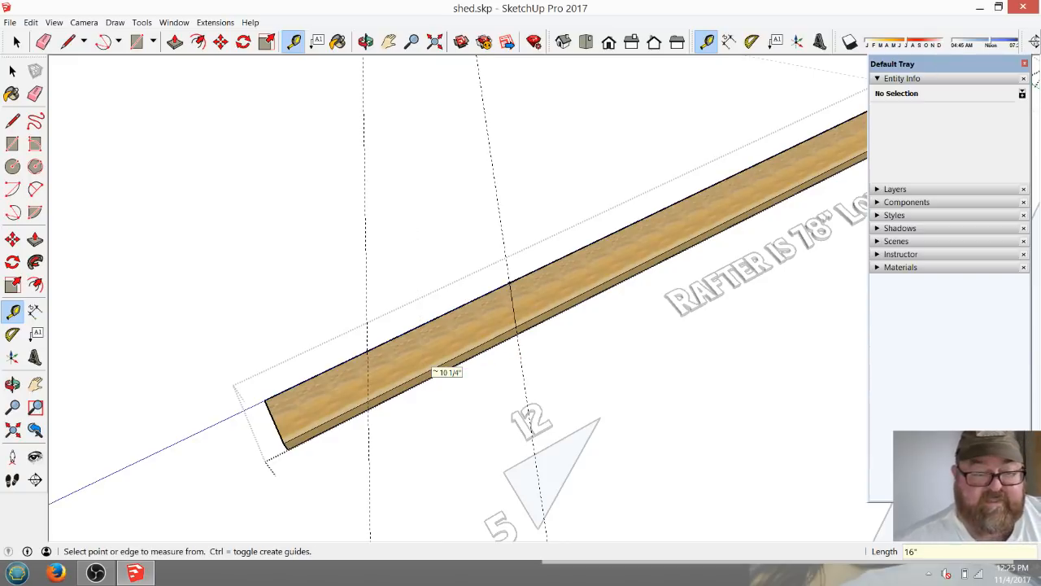
Draw a plumb line across the rafter's face along the 16" guide, from the upper edge to the lower edge.
scroll(394, 370, "down", 1)
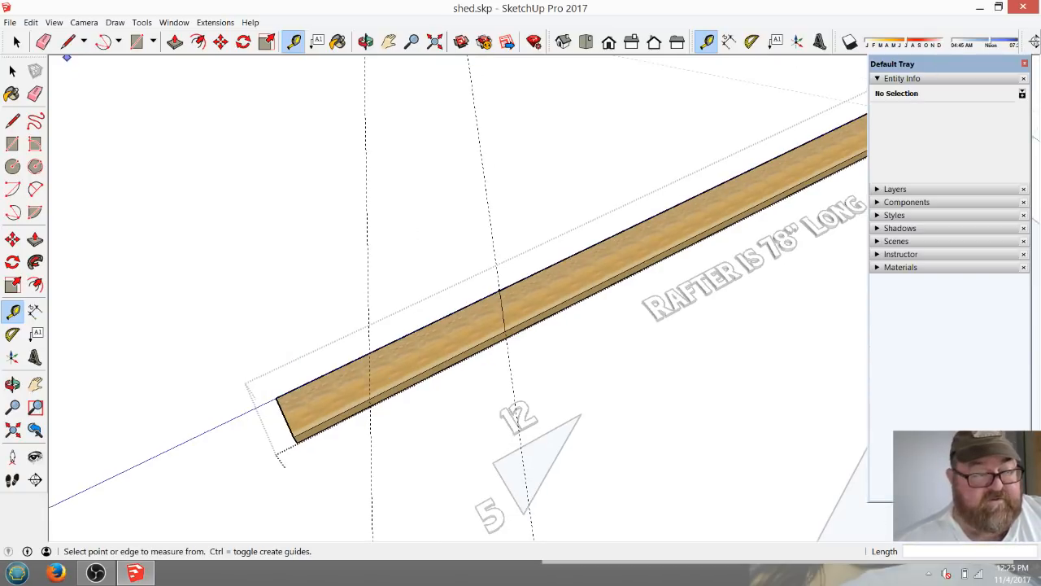
key("l")
scroll(437, 466, "up", 1)
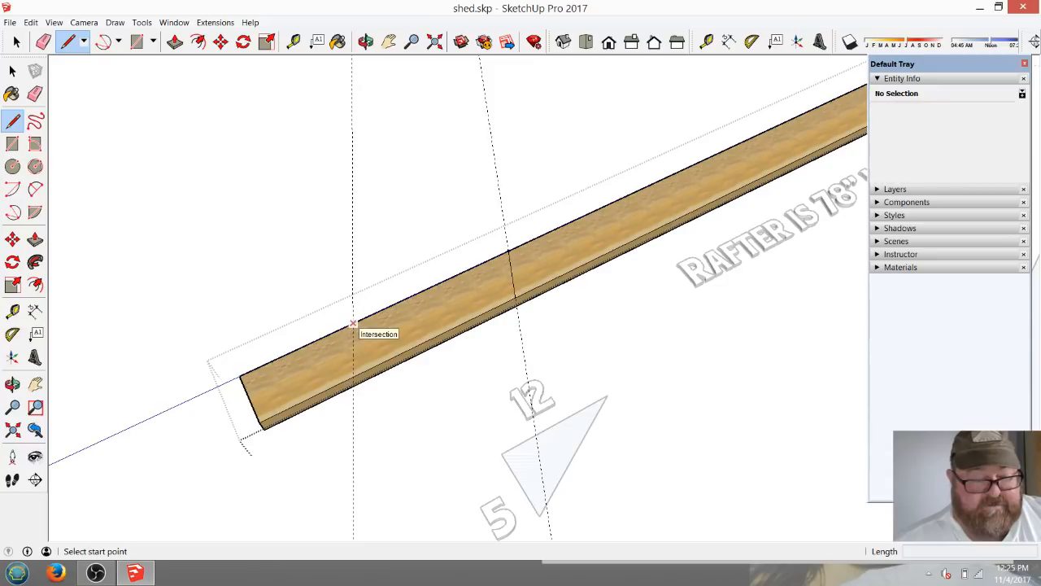
left_click(353, 323)
left_click(353, 378)
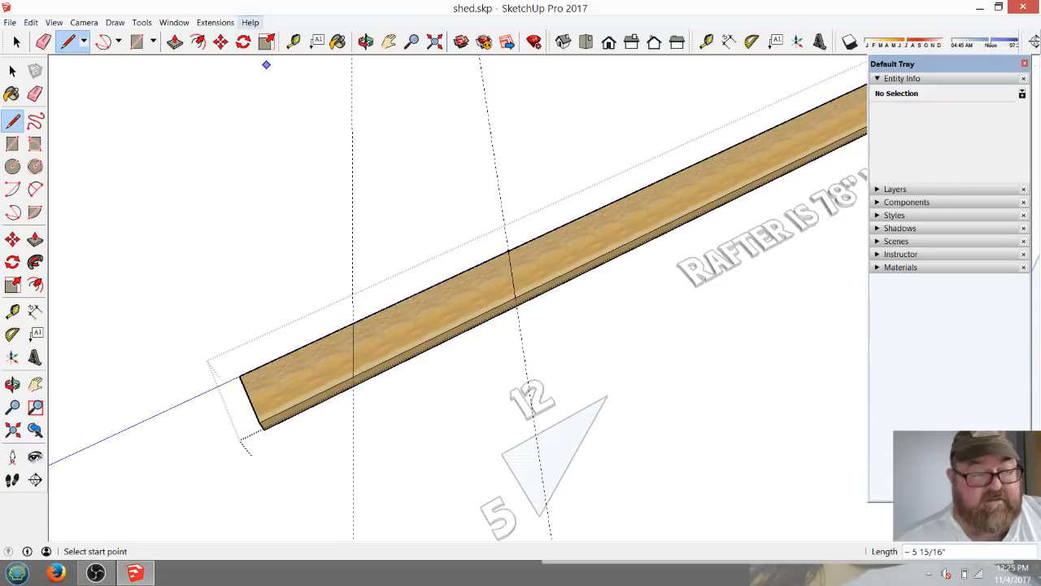
Cut off the tail beyond the new plumb line by pushing its face 1 1/2" through the thickness.
left_click(174, 41)
left_click(298, 362)
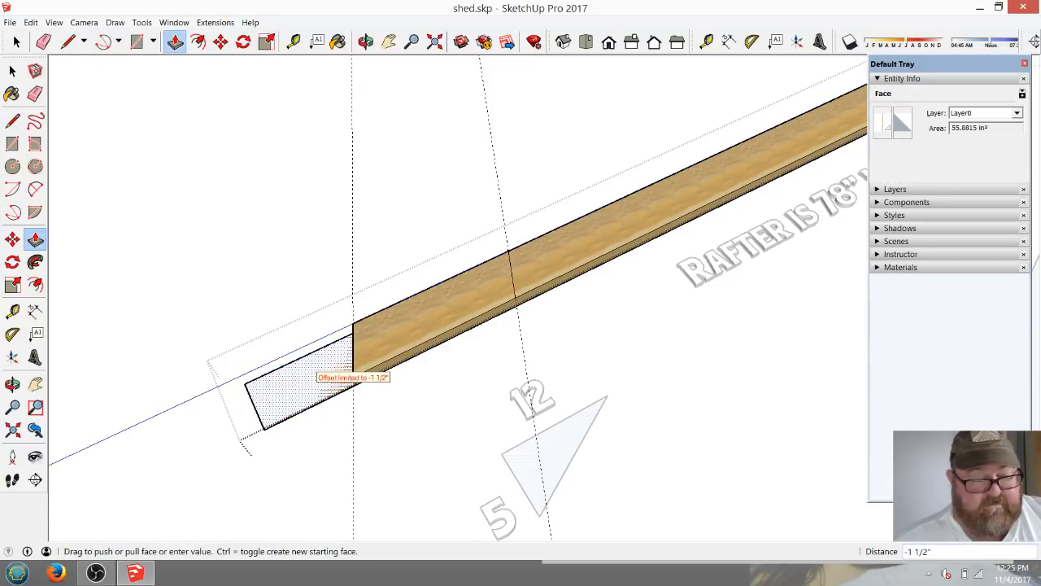
left_click(355, 380)
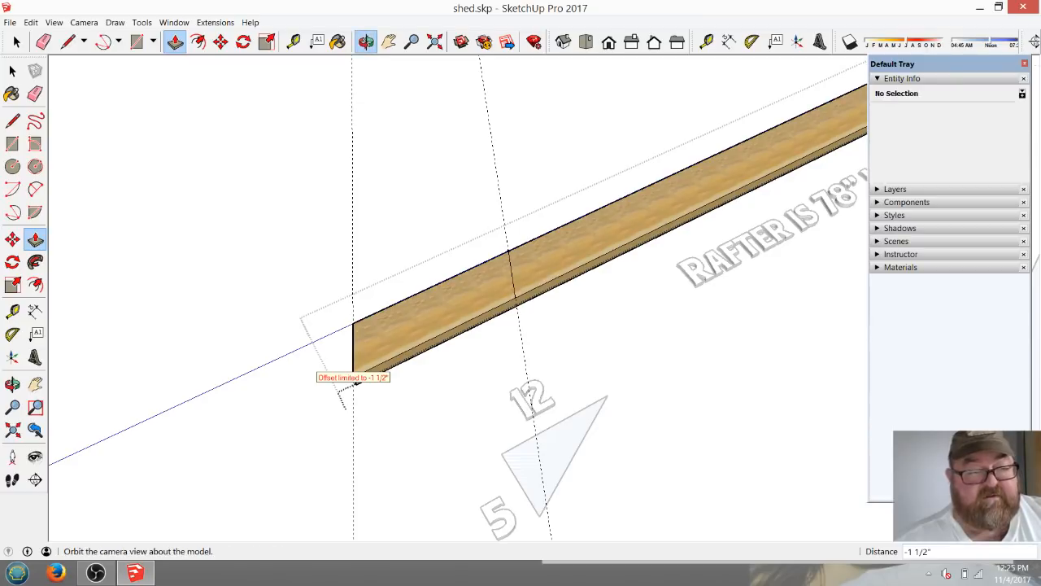
Draw a 3 1/2" seat line perpendicular to the plumb line at the 78" mark, running toward the ridge end.
left_click(366, 42)
left_click_drag(582, 195, 529, 225)
scroll(528, 226, "up", 3)
scroll(532, 245, "up", 2)
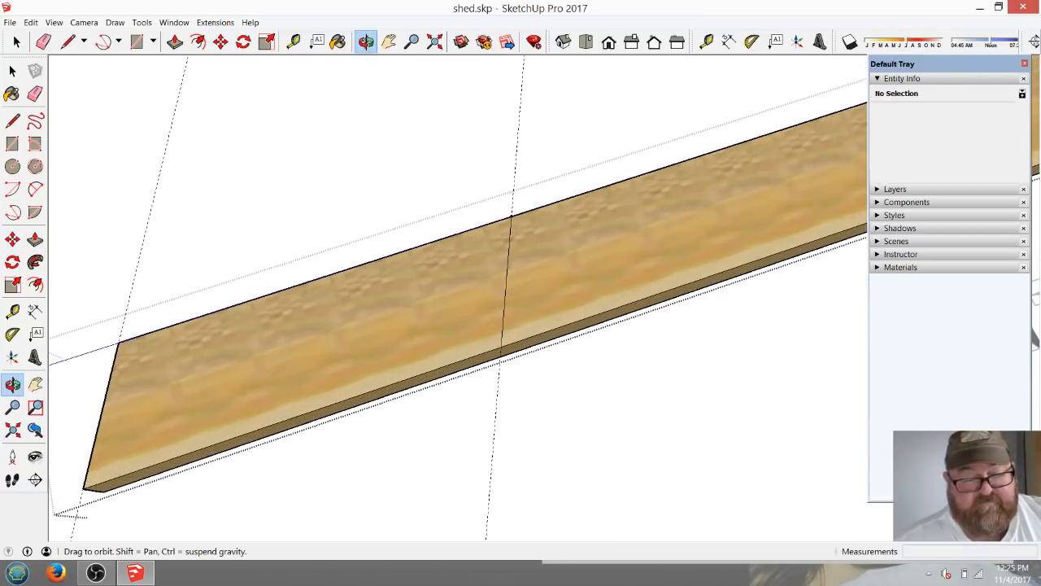
scroll(385, 318, "down", 2)
scroll(516, 292, "up", 4)
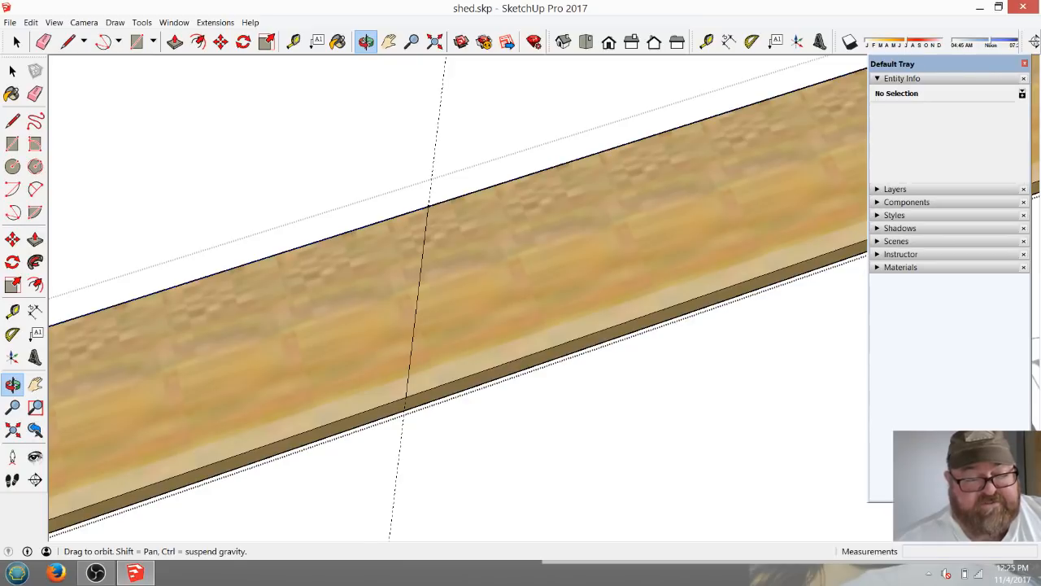
key("l")
left_click(413, 331)
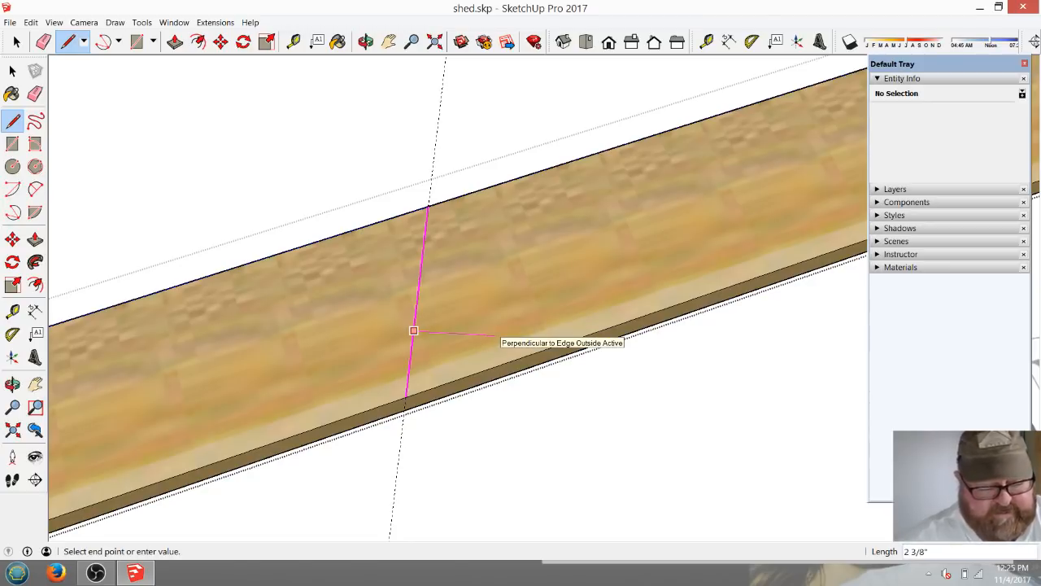
type("3.5")
key("Return")
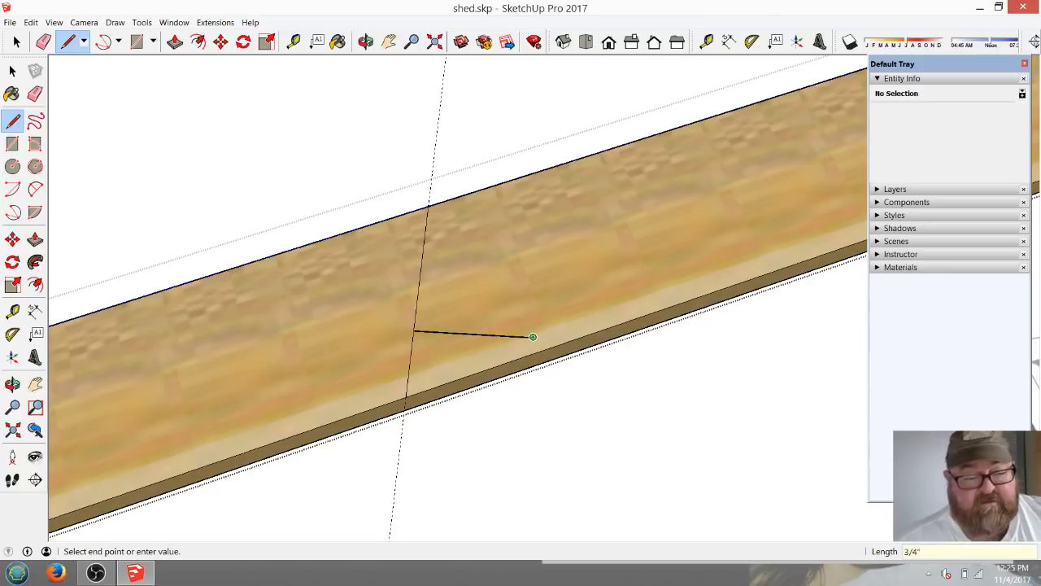
key("Escape")
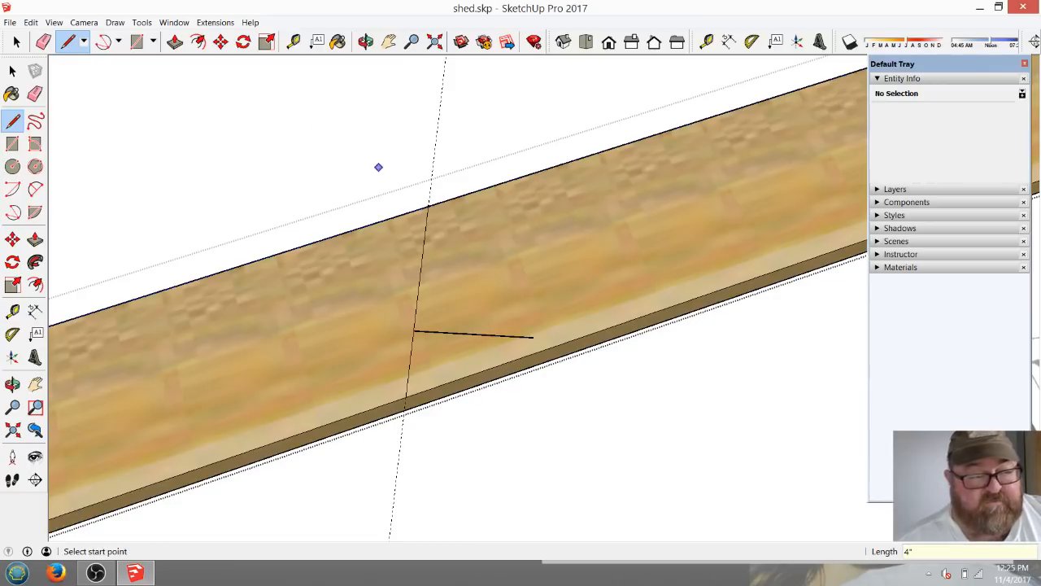
Move the 3 1/2" line down along the plumb line until its free end meets the rafter's lower edge.
left_click(16, 42)
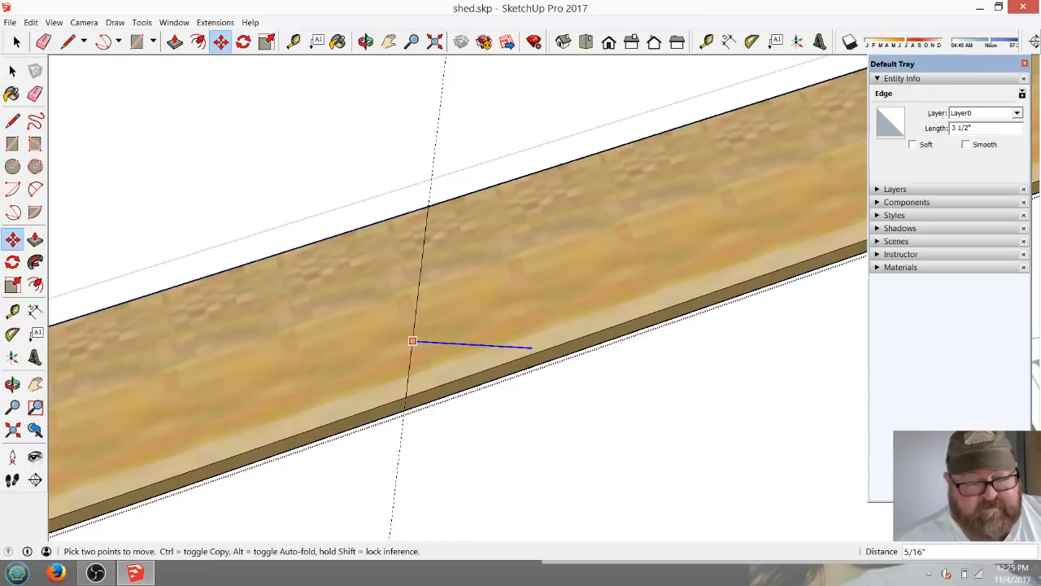
scroll(498, 339, "up", 3)
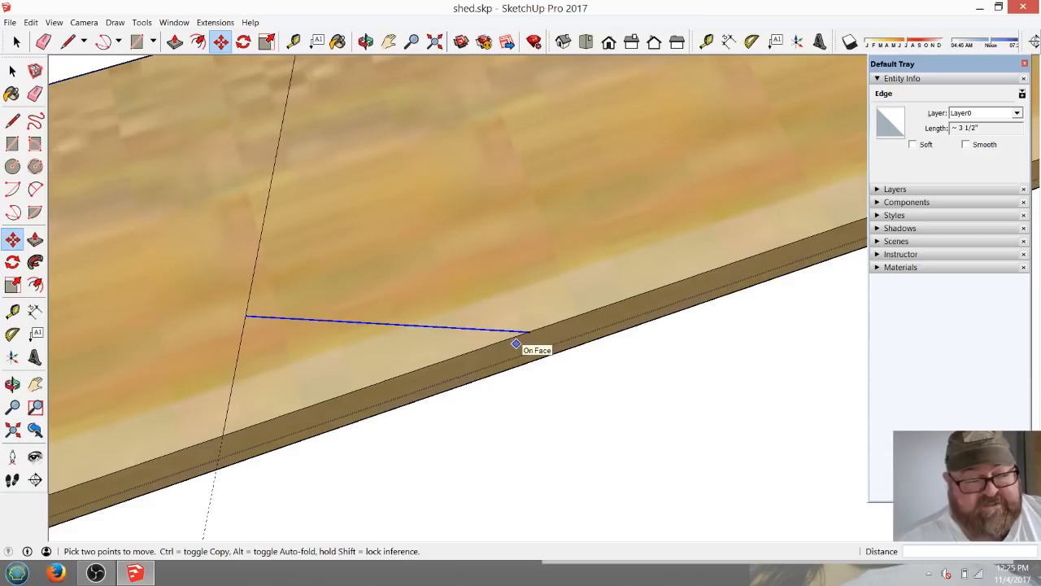
scroll(553, 332, "down", 2)
Try a longer line perpendicular to the plumb line higher up on the rafter's face, and erase it.
left_click(68, 41)
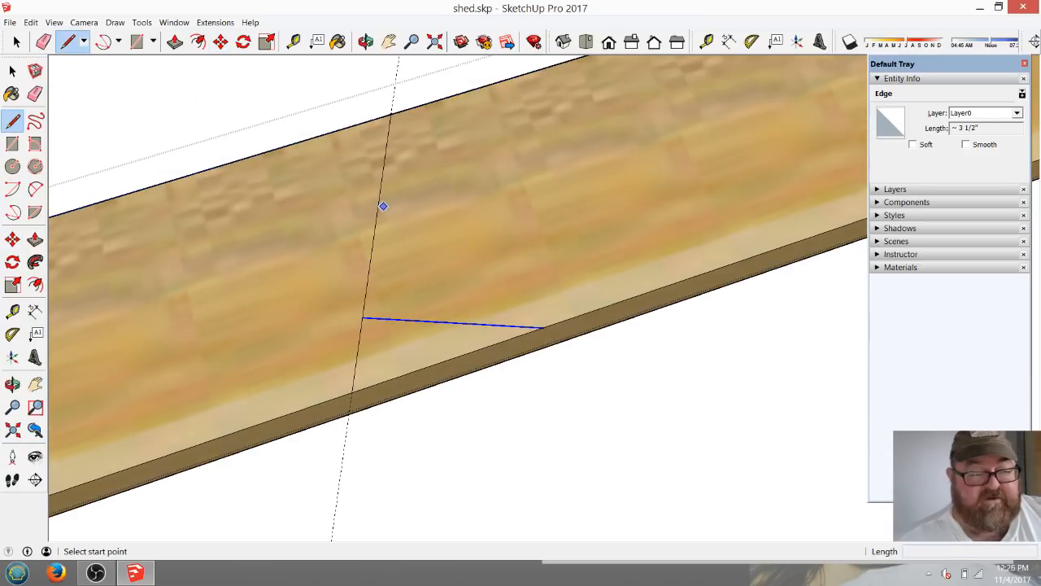
left_click(376, 212)
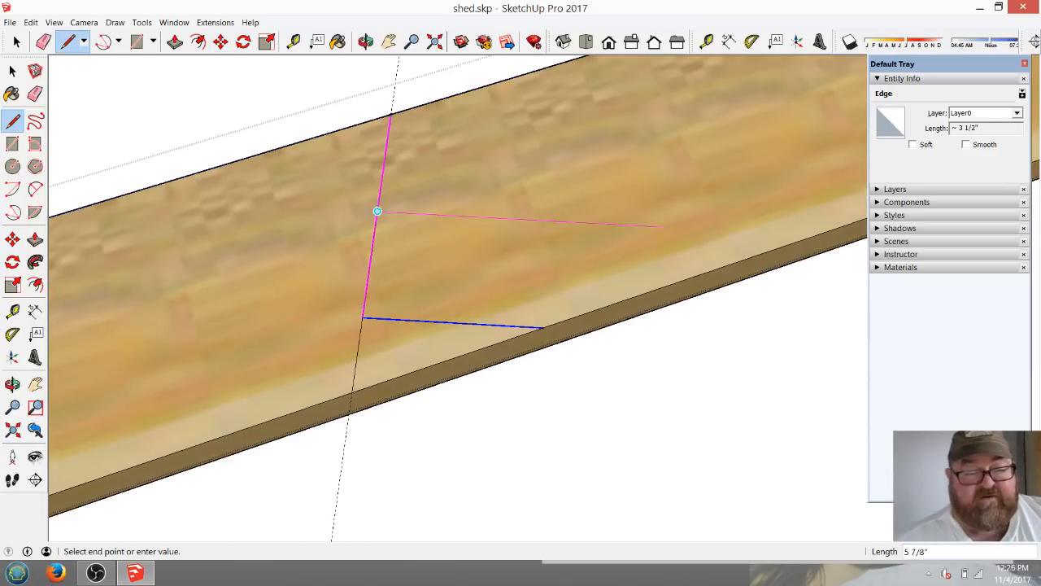
left_click(702, 228)
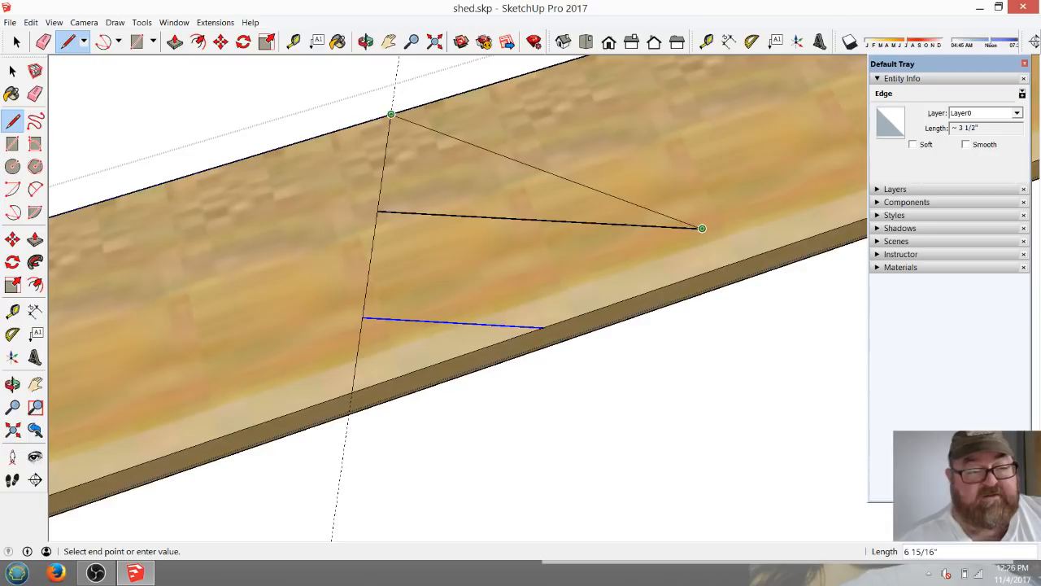
key("Escape")
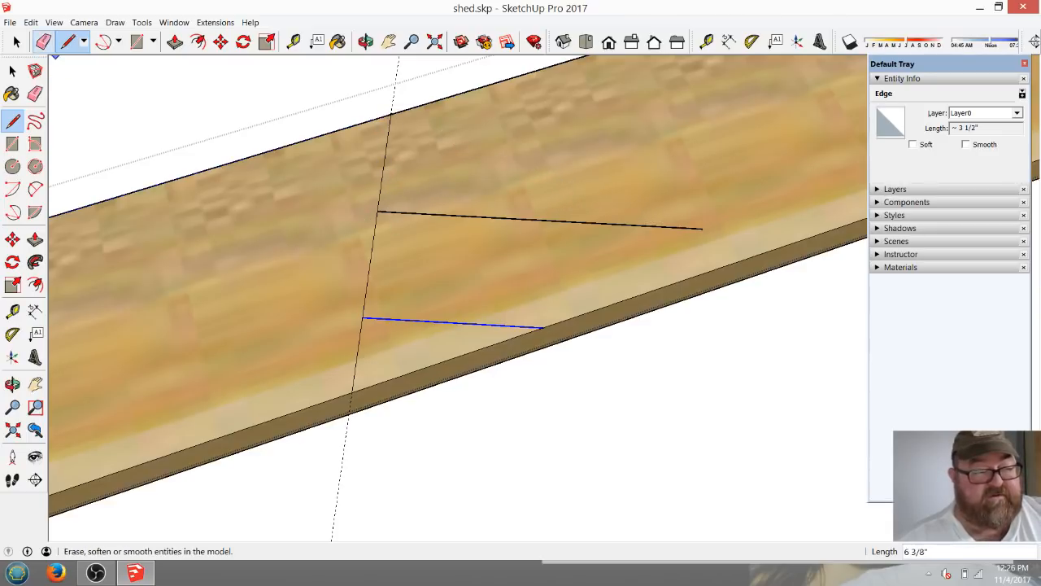
left_click(43, 41)
left_click(555, 220)
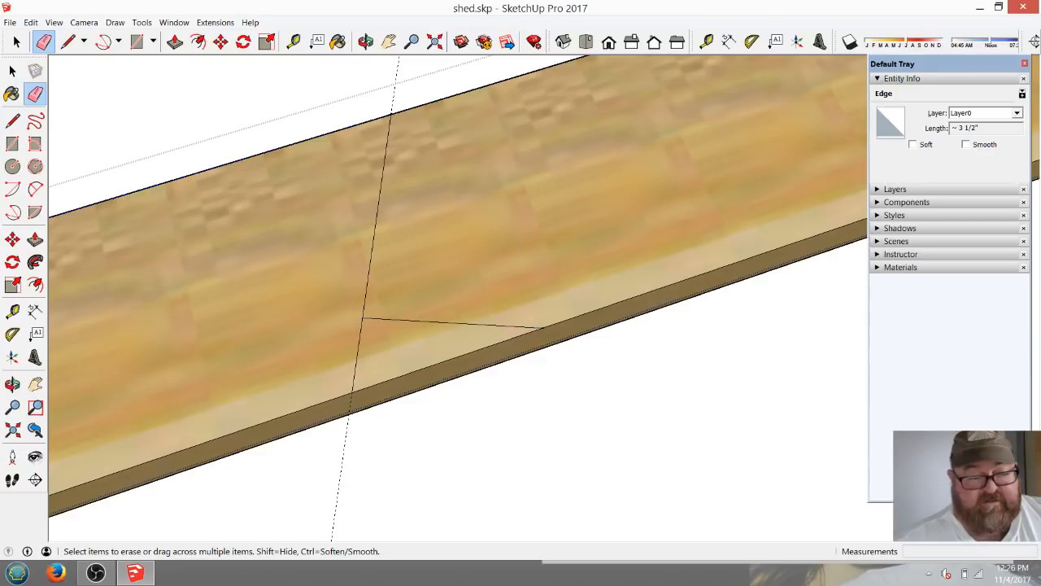
Try extending the seat line past the rafter's lower edge, and remove the extension.
left_click(69, 42)
left_click(541, 328)
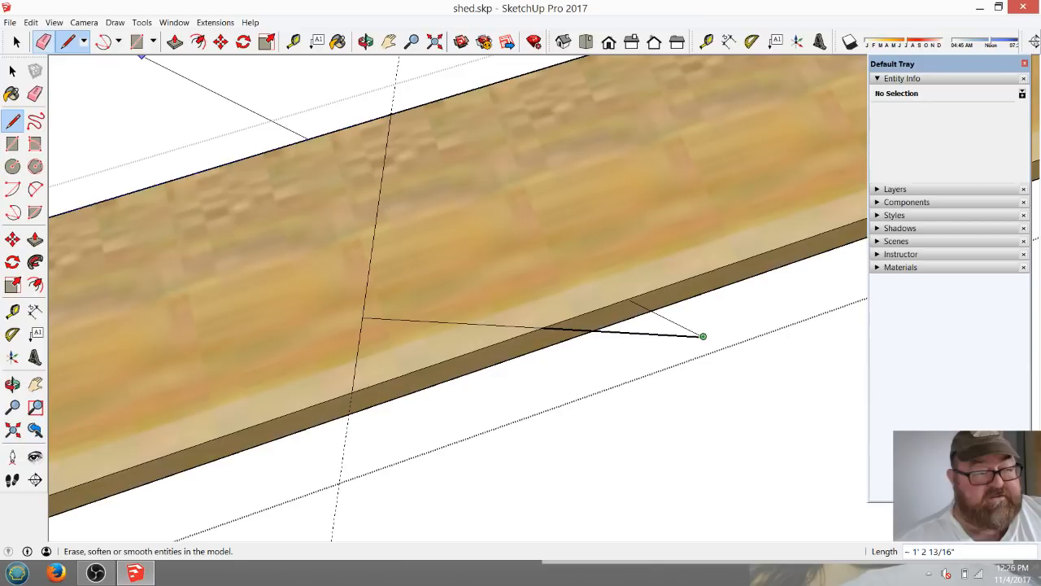
left_click(43, 42)
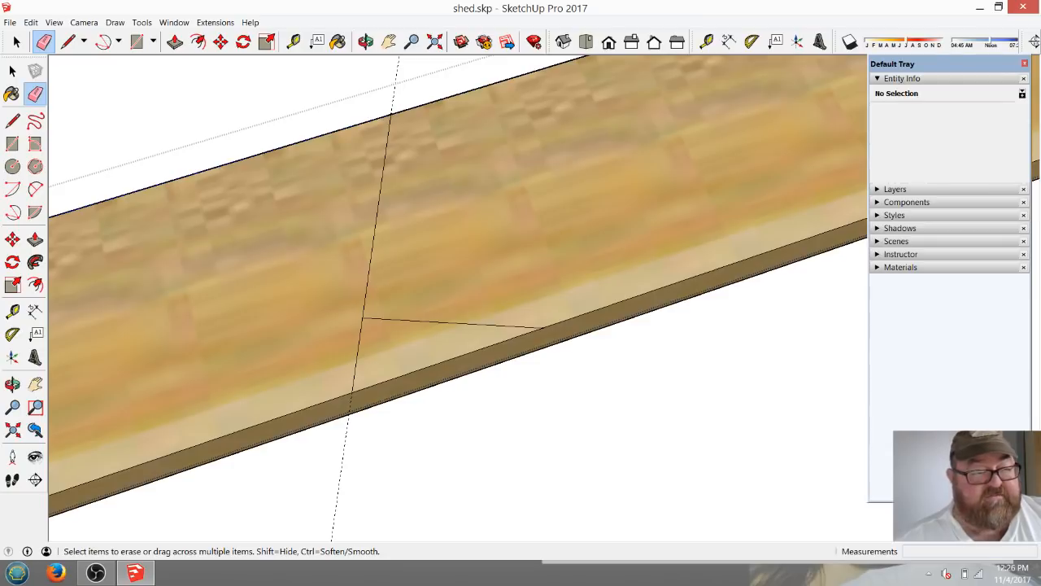
Cut the birdsmouth notch by pushing the triangular face under the seat line 1 1/2" through the rafter.
left_click(175, 42)
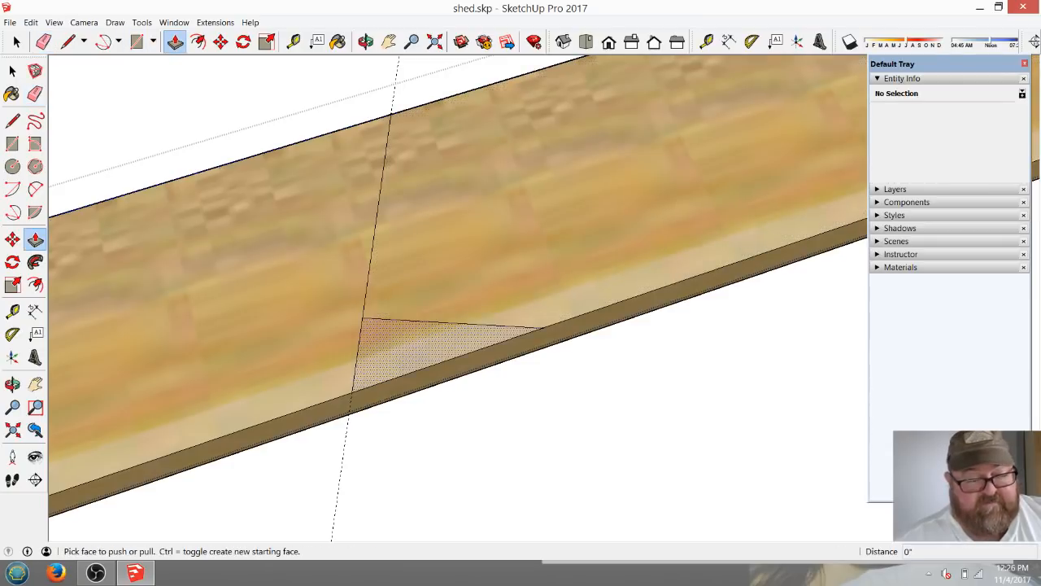
left_click(431, 358)
left_click(431, 363)
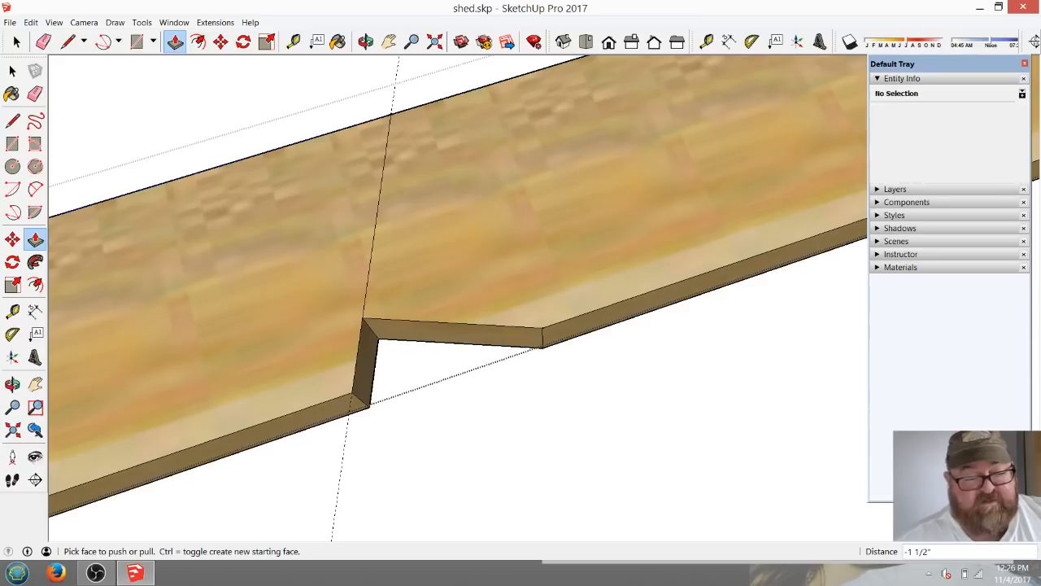
Erase the leftover plumb line above the birdsmouth and the dashed guide running through it.
scroll(493, 299, "down", 2)
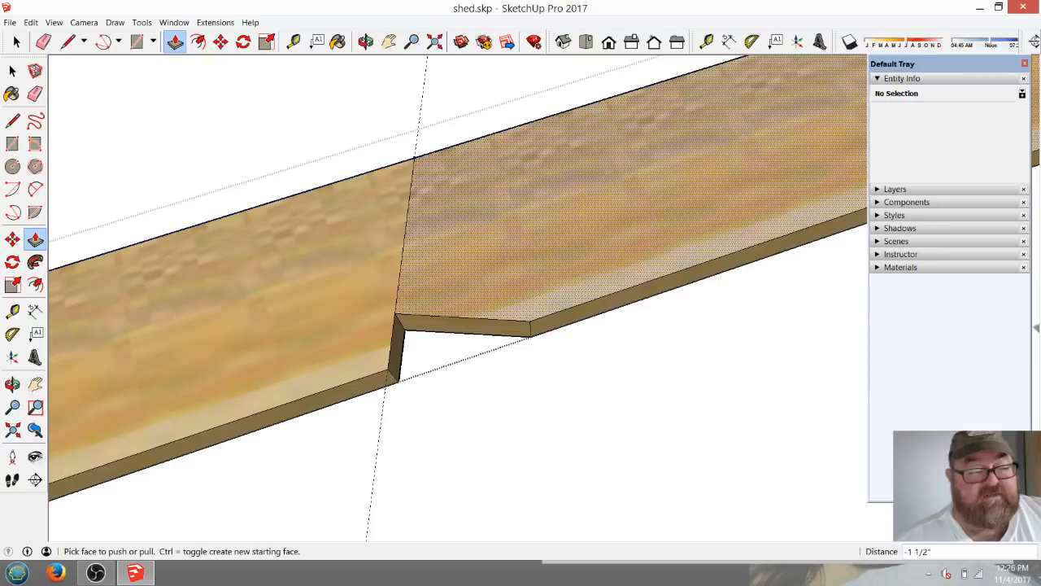
key("e")
scroll(455, 326, "up", 5)
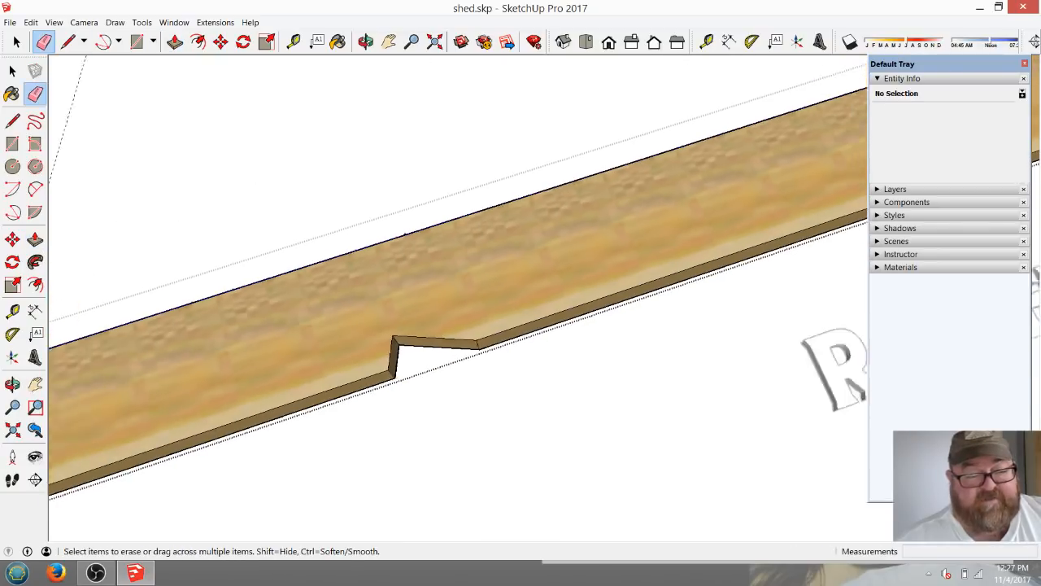
Measure from the ridge cut's top corner to the birdsmouth's inner corner and to the length mark on the upper edge.
scroll(298, 364, "down", 3)
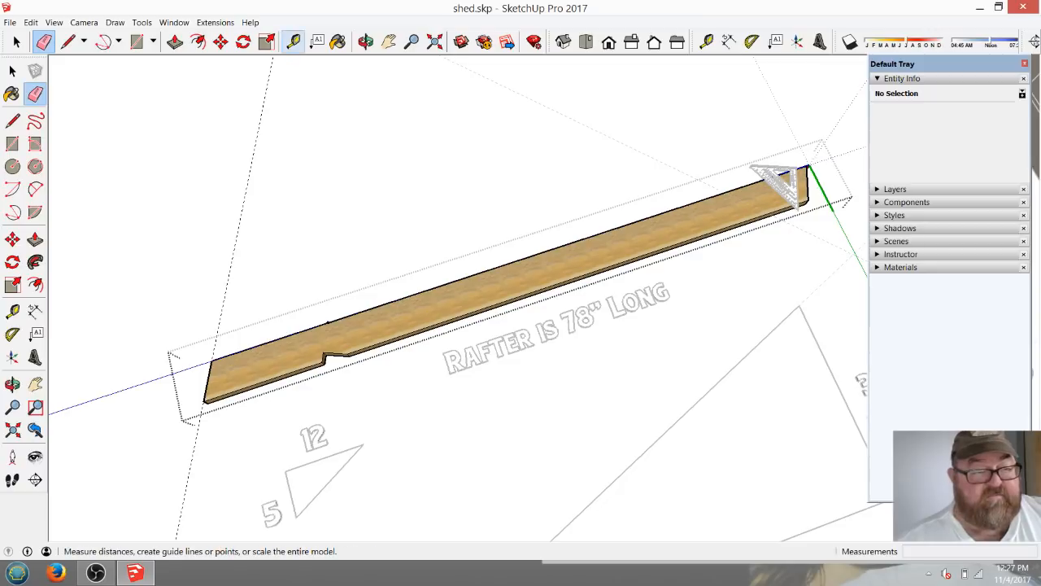
left_click(293, 42)
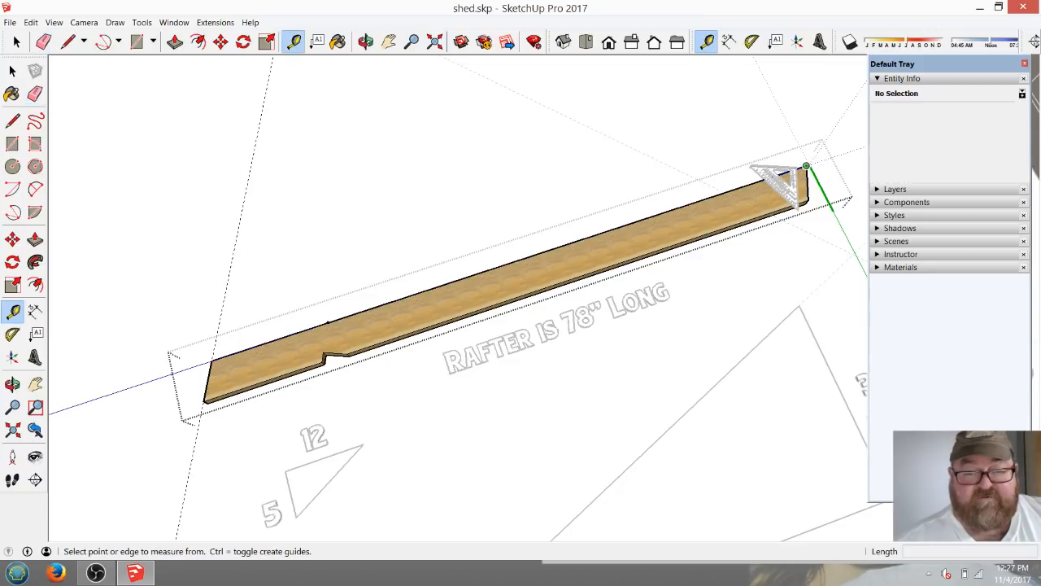
left_click(805, 166)
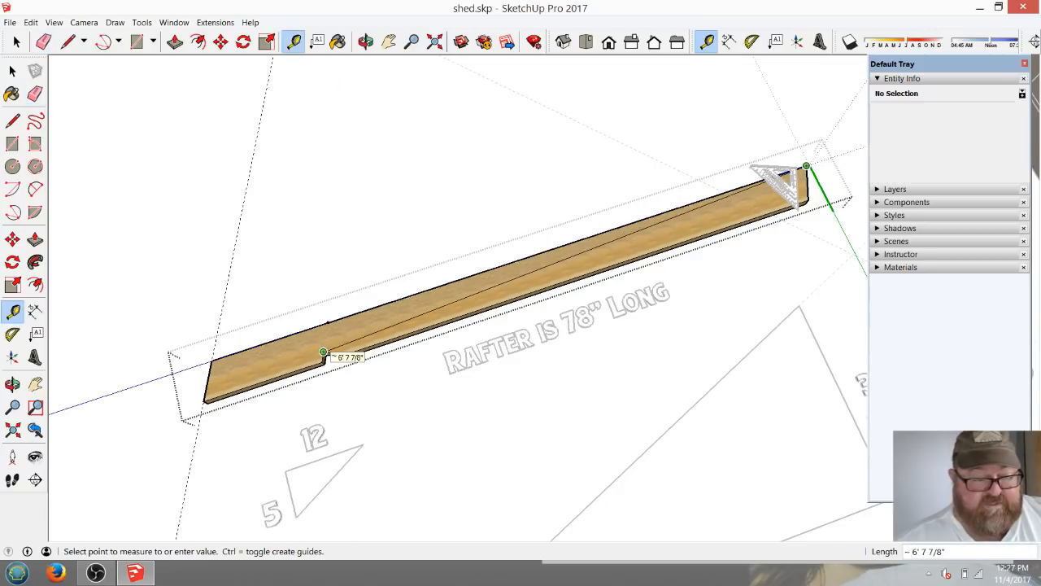
scroll(323, 353, "up", 6)
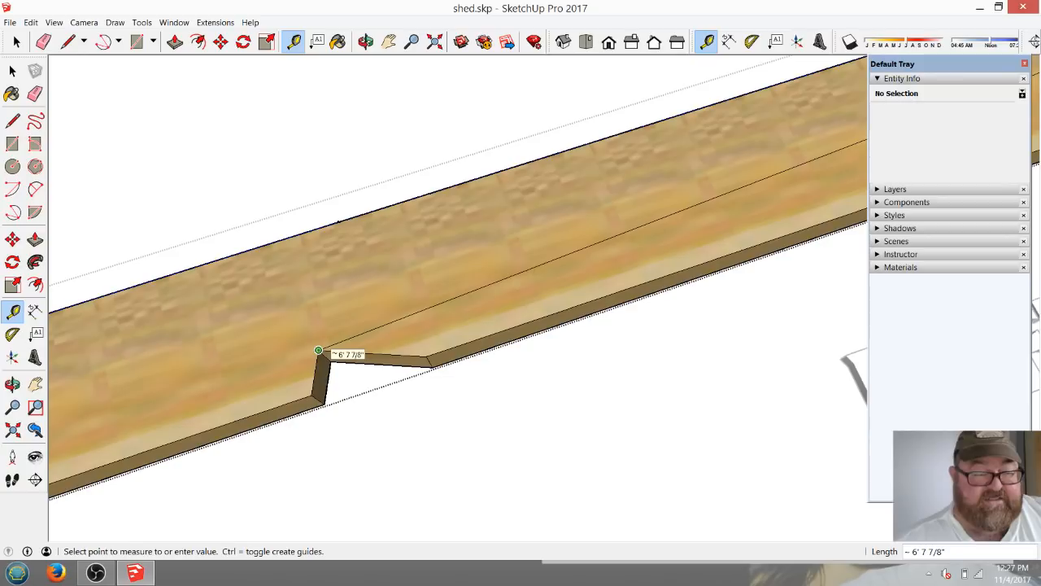
left_click(318, 351)
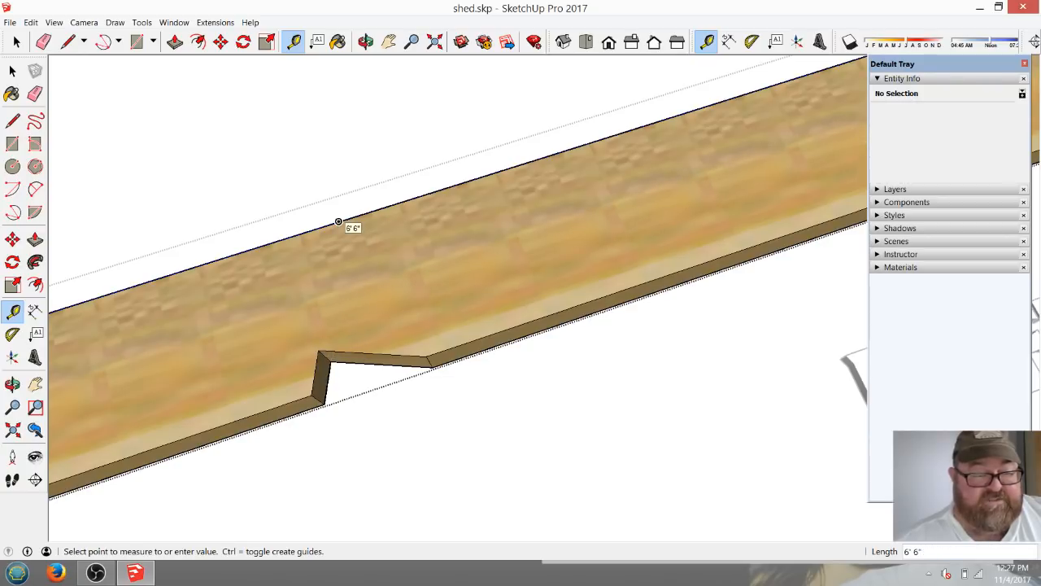
scroll(307, 325, "down", 5)
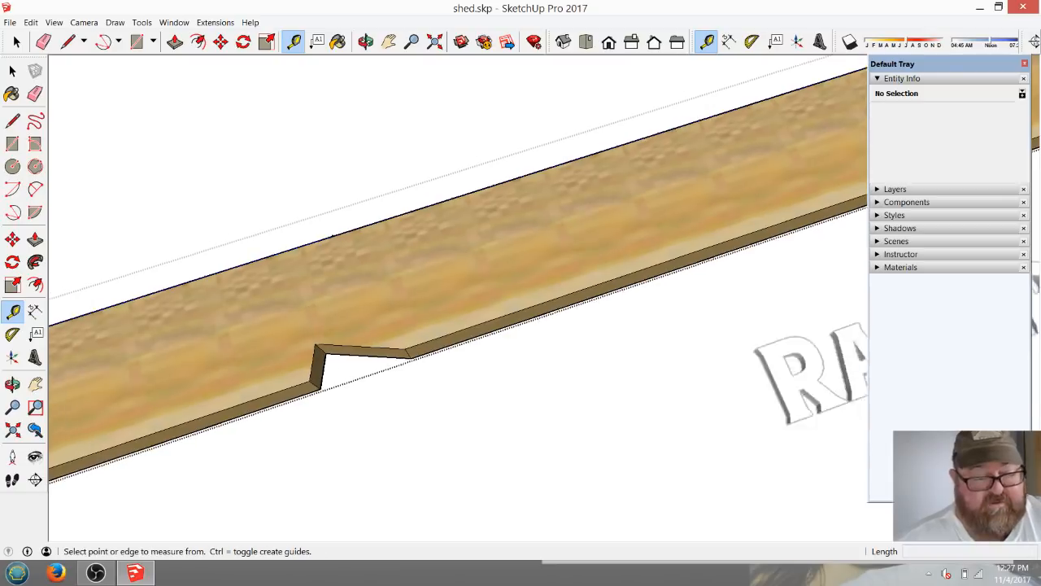
Recheck the rafter's length along its upper edge, from the ridge cut's top corner to the length mark above the birdsmouth.
scroll(308, 328, "down", 3)
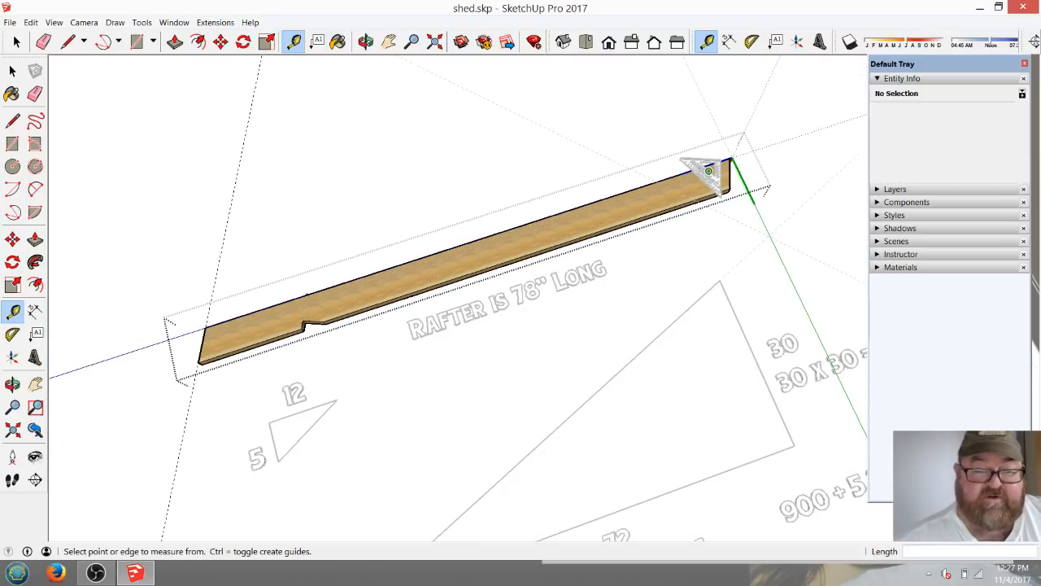
scroll(722, 162, "up", 2)
scroll(734, 152, "up", 4)
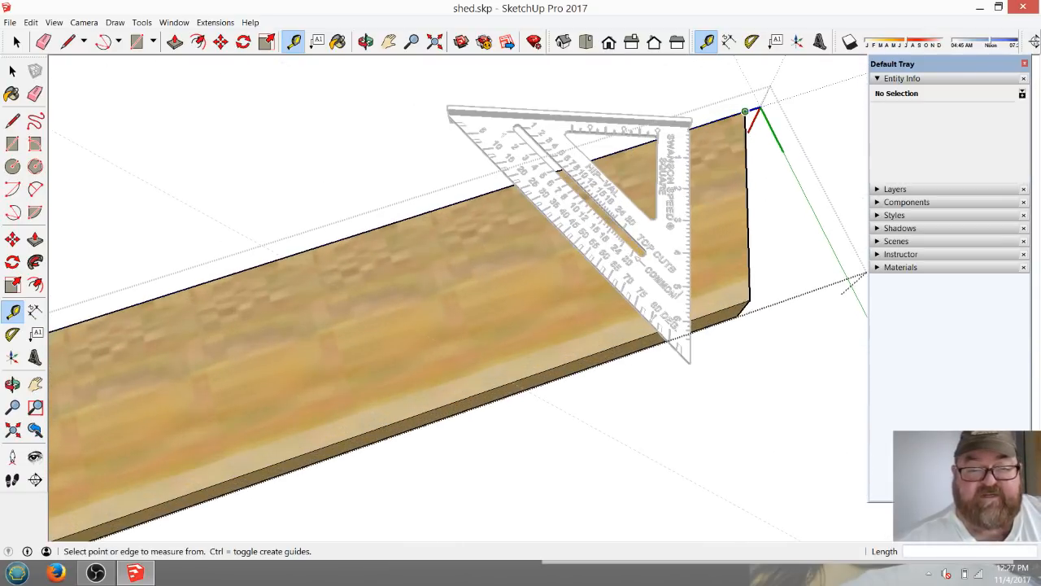
left_click(745, 111)
scroll(743, 122, "down", 4)
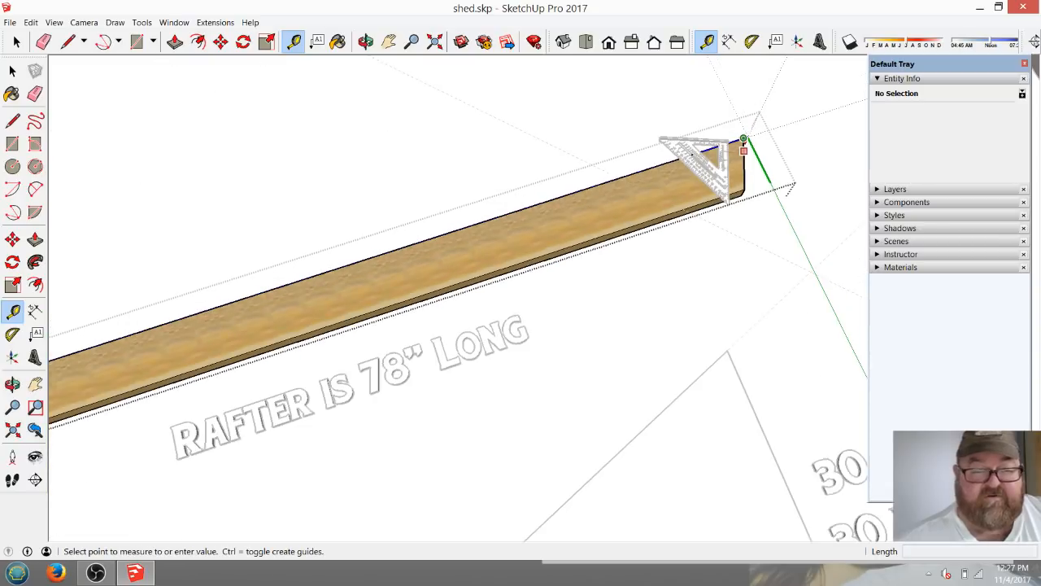
scroll(196, 331, "up", 2)
scroll(169, 337, "up", 2)
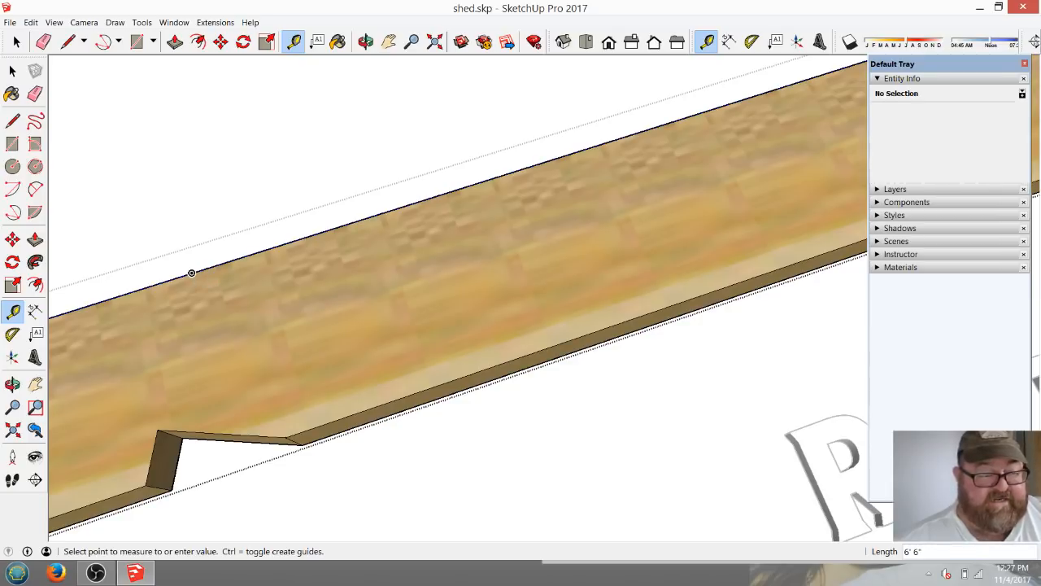
scroll(235, 272, "down", 1)
key("Escape")
scroll(301, 282, "down", 1)
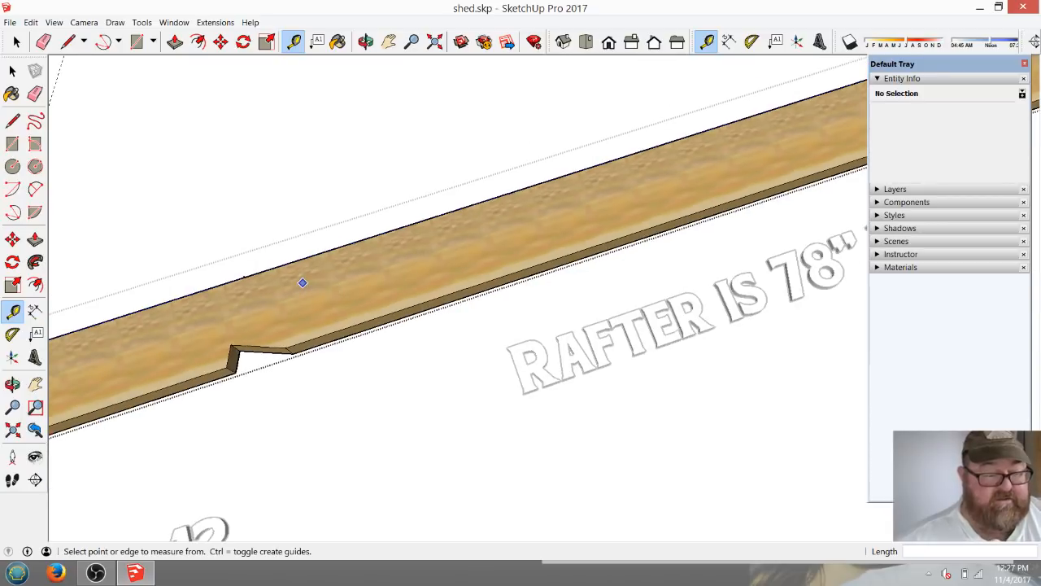
Draw a plumb line about 4 1/2" long from the birdsmouth's inner corner to the length mark on the upper edge.
scroll(169, 353, "up", 3)
key("l")
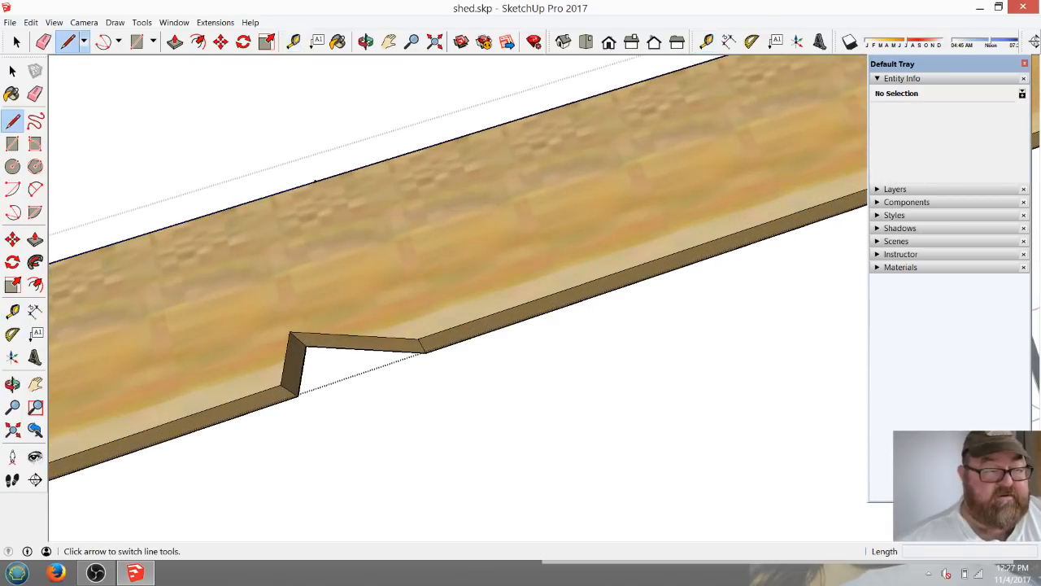
left_click(290, 331)
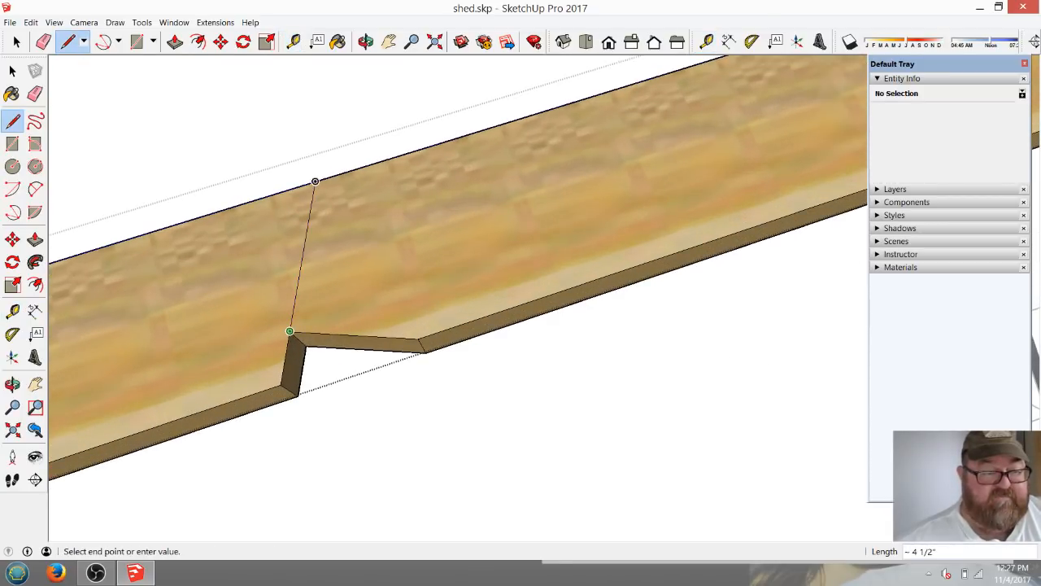
left_click(314, 181)
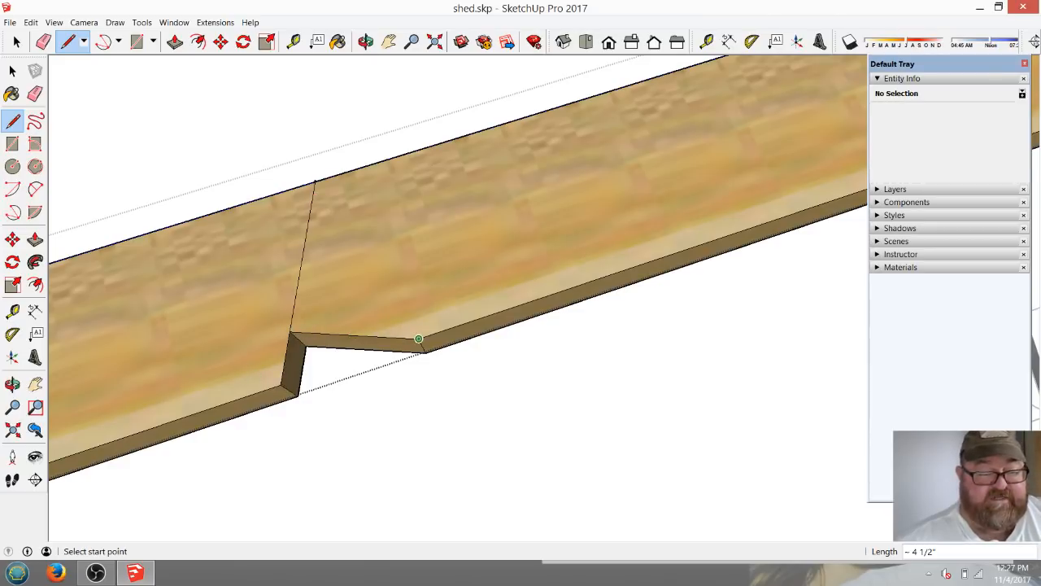
Try a deeper seat line about 5 15/16" long from the plumb line to the rafter's lower edge, and undo it.
left_click(295, 296)
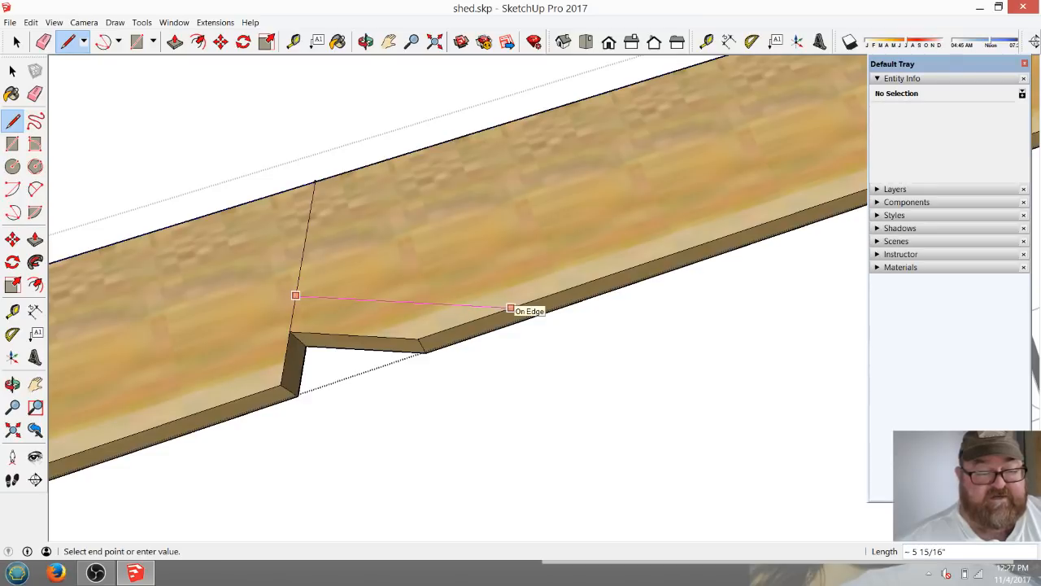
left_click(510, 308)
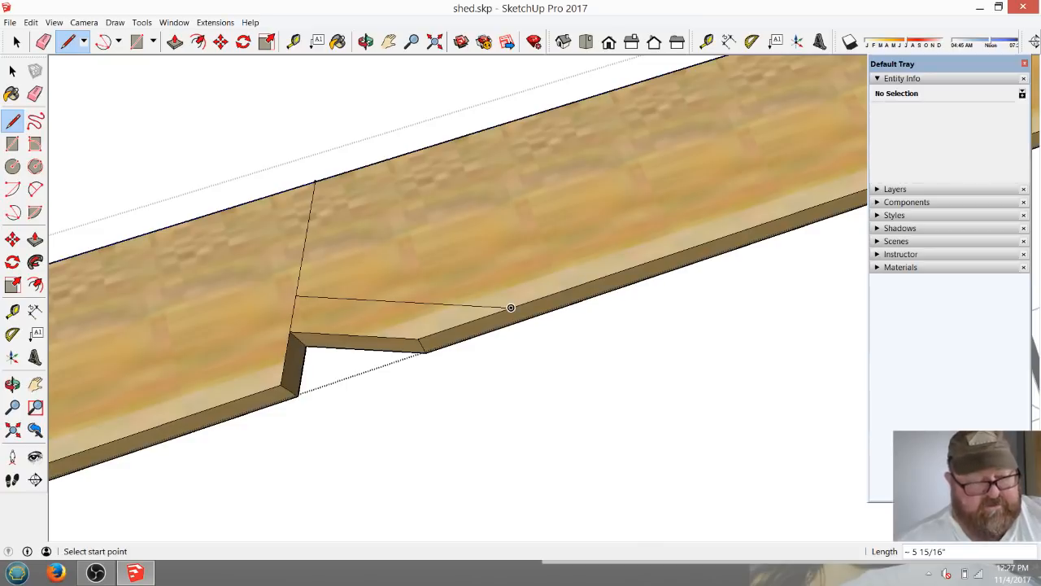
key("ctrl+z")
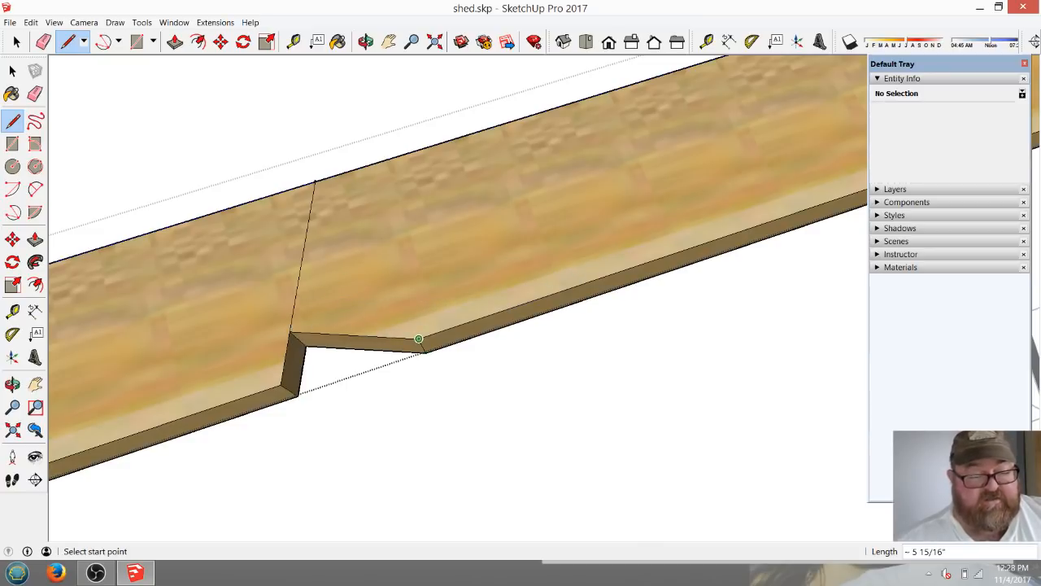
Erase the plumb line between the birdsmouth's inner corner and the rafter's upper edge.
scroll(401, 342, "down", 4)
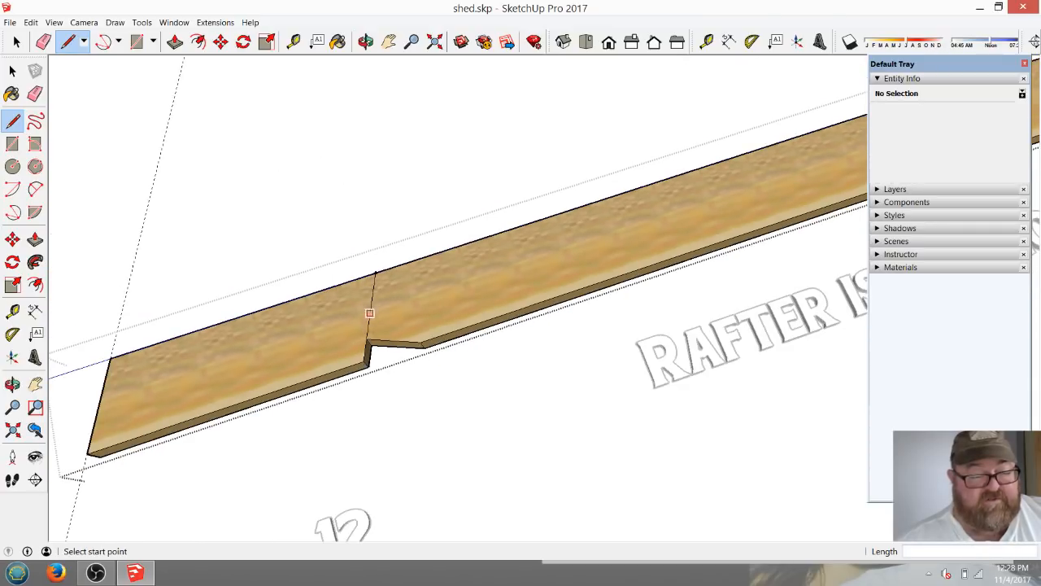
left_click(43, 41)
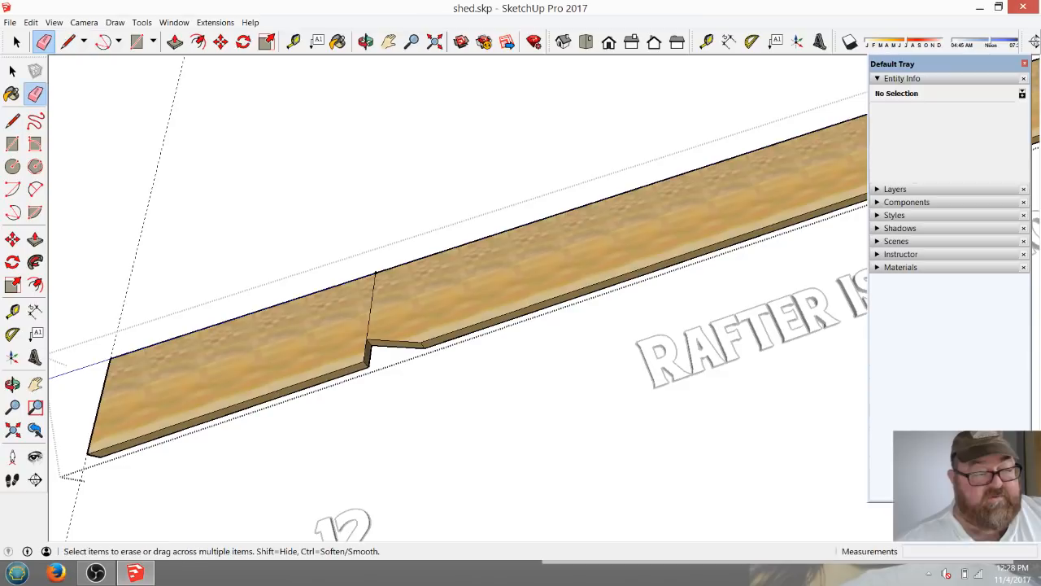
left_click(372, 322)
scroll(378, 358, "up", 4)
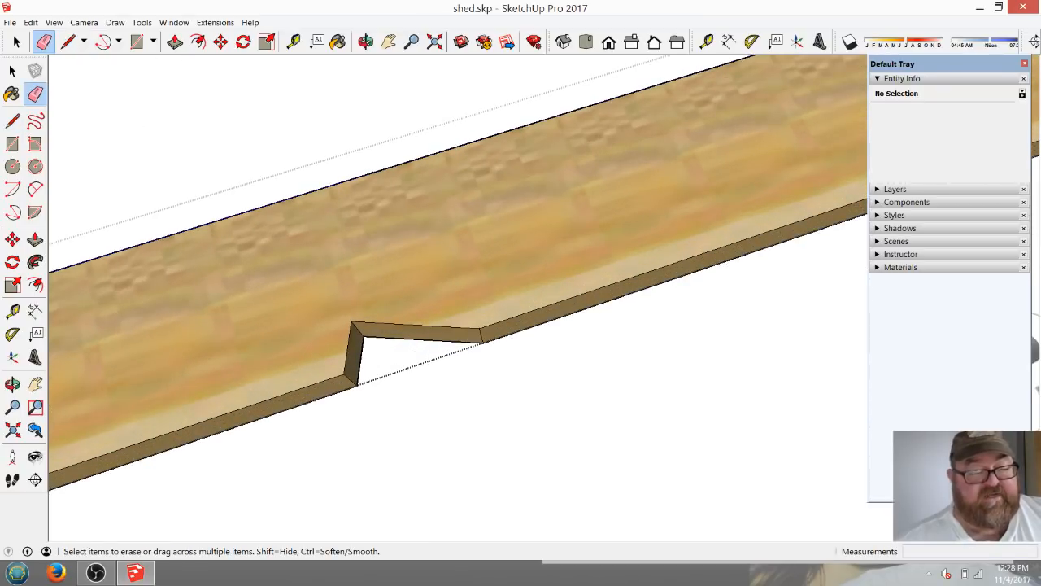
Leave the rafter's editing mode and delete the speed square from the ridge end.
scroll(376, 262, "down", 5)
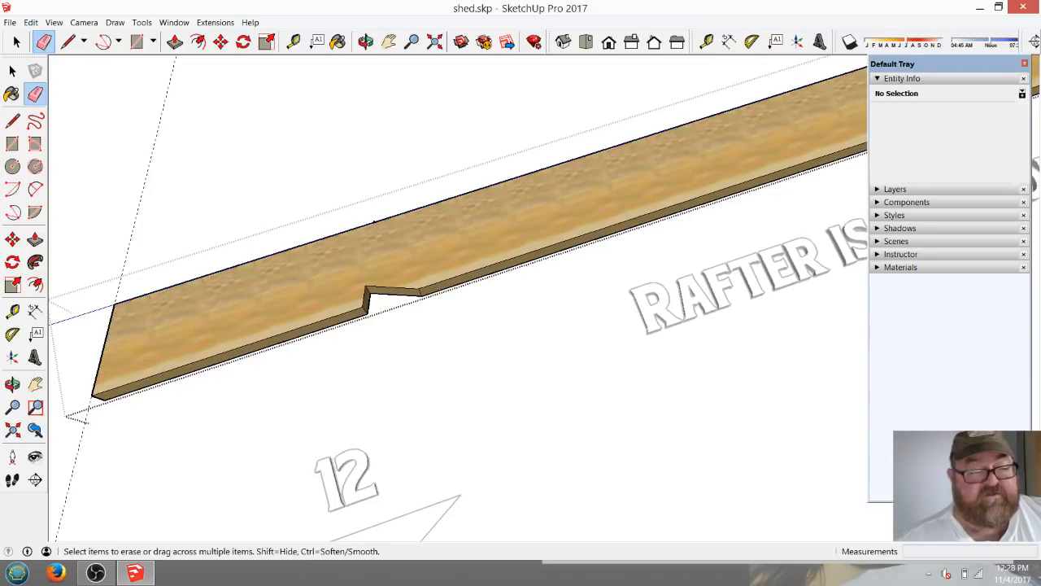
scroll(375, 222, "down", 6)
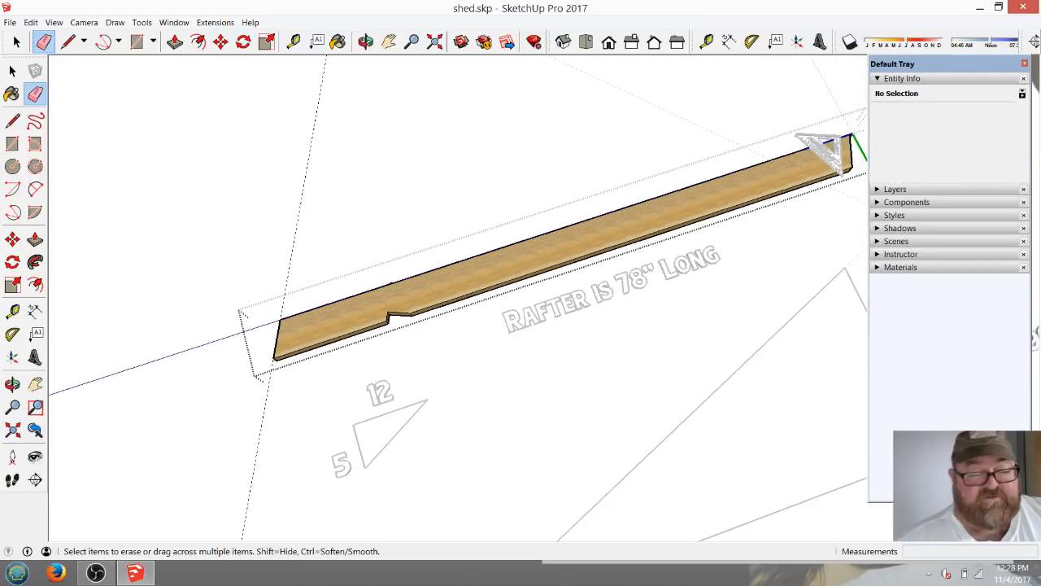
scroll(545, 264, "up", 2)
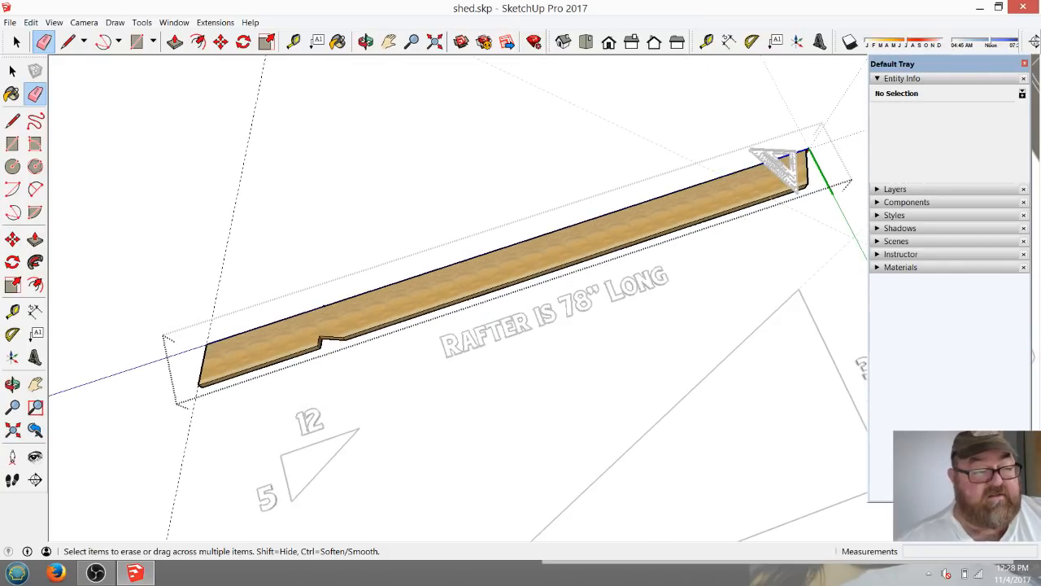
left_click(13, 71)
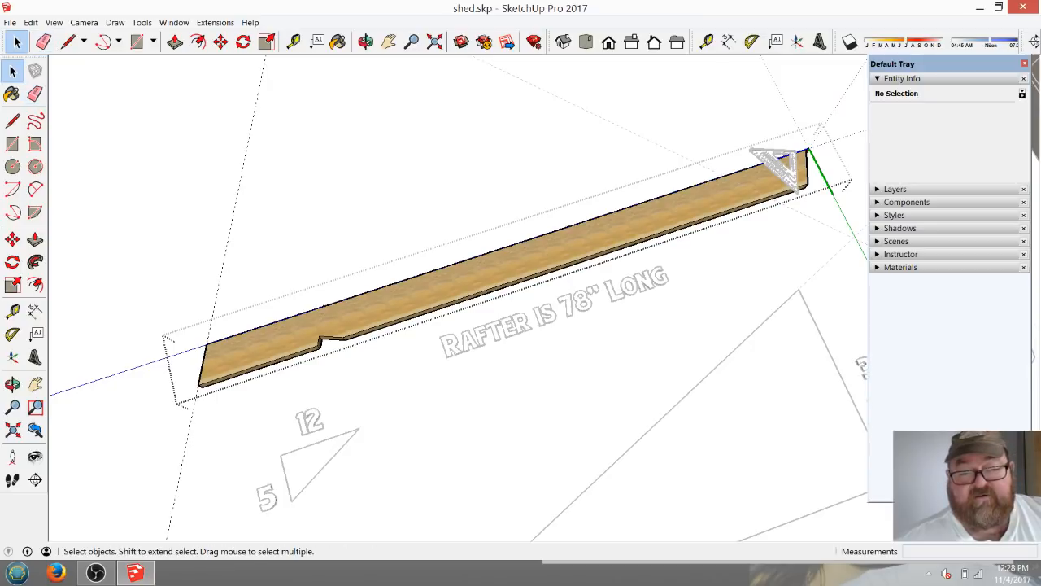
key("Escape")
left_click(781, 166)
key("Delete")
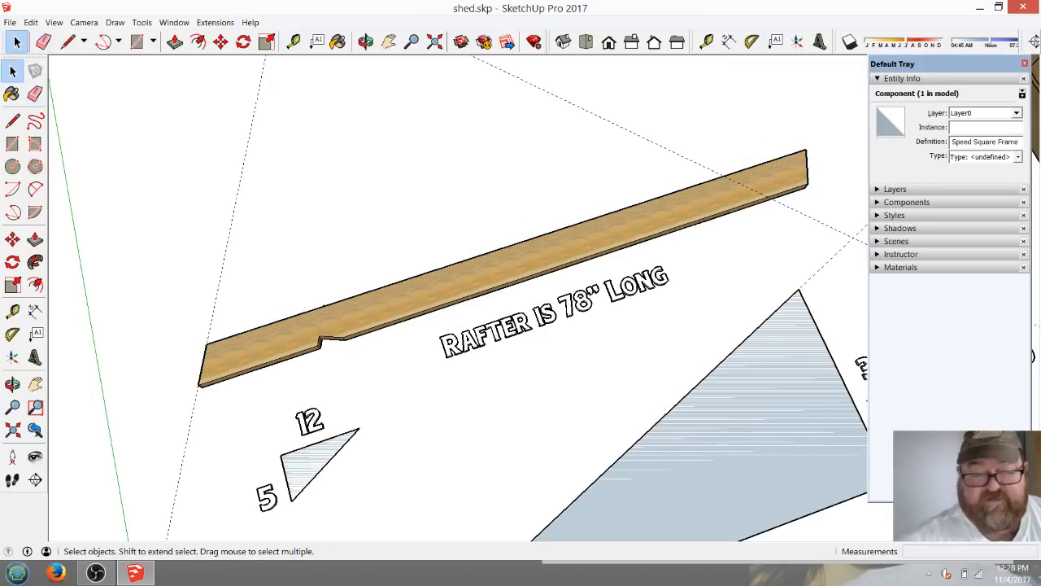
Measure down the ridge plumb cut from its top corner toward the rafter's lower edge.
scroll(811, 166, "down", 2)
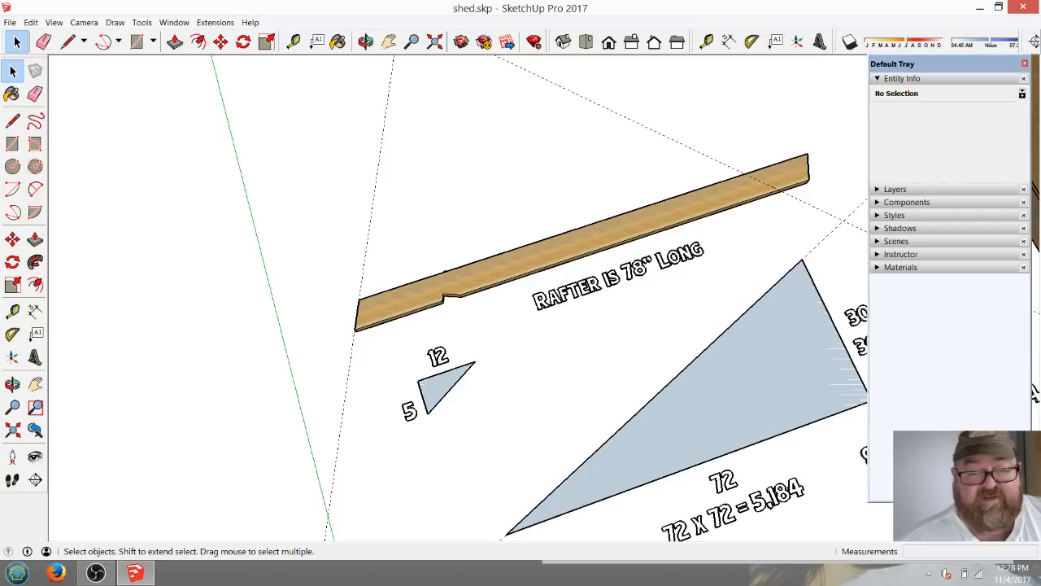
scroll(514, 231, "up", 2)
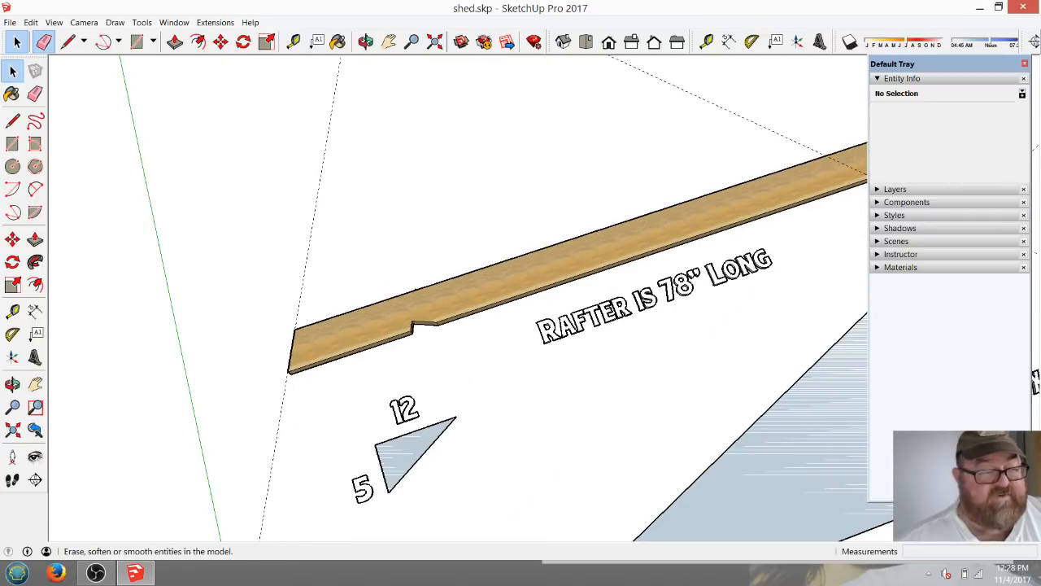
left_click(43, 41)
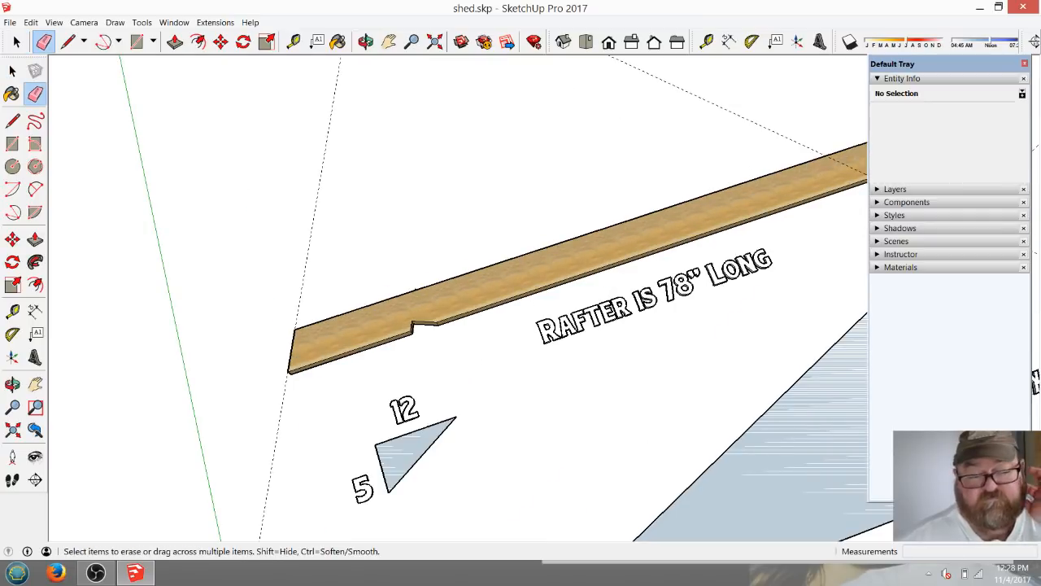
scroll(244, 328, "down", 2)
scroll(694, 201, "up", 4)
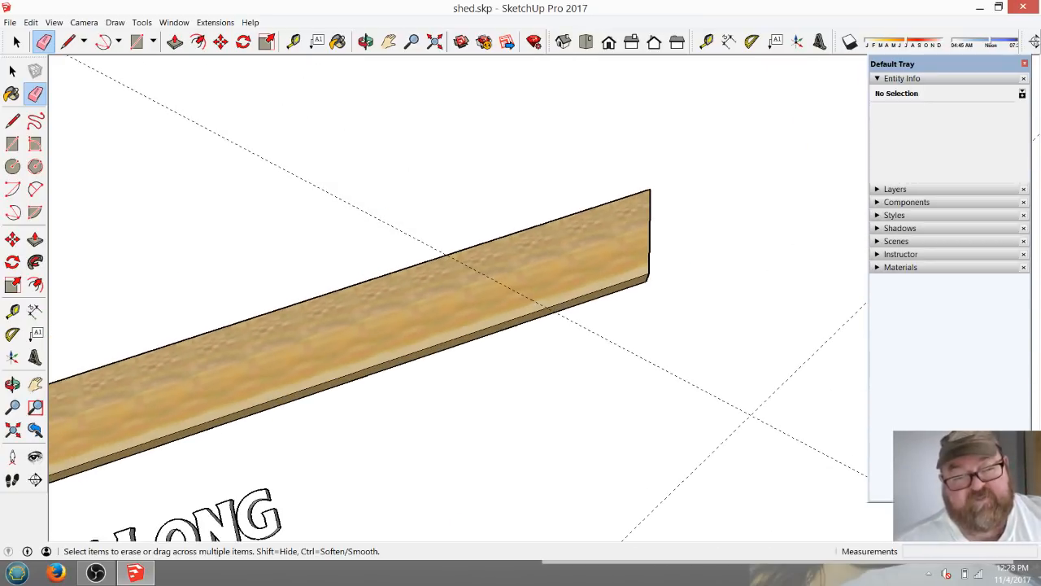
scroll(602, 171, "up", 2)
key("t")
left_click(587, 170)
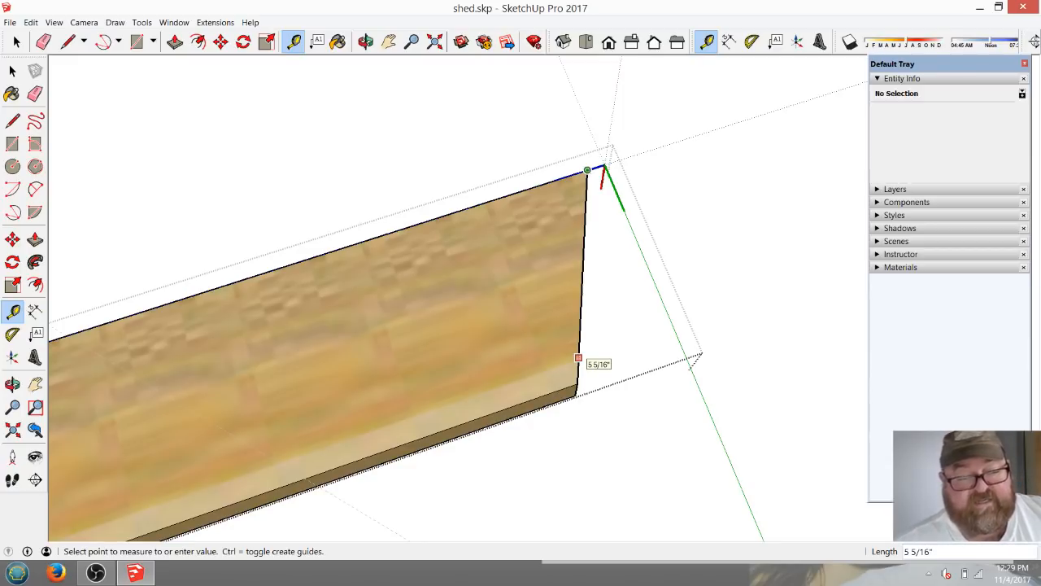
left_click(578, 358)
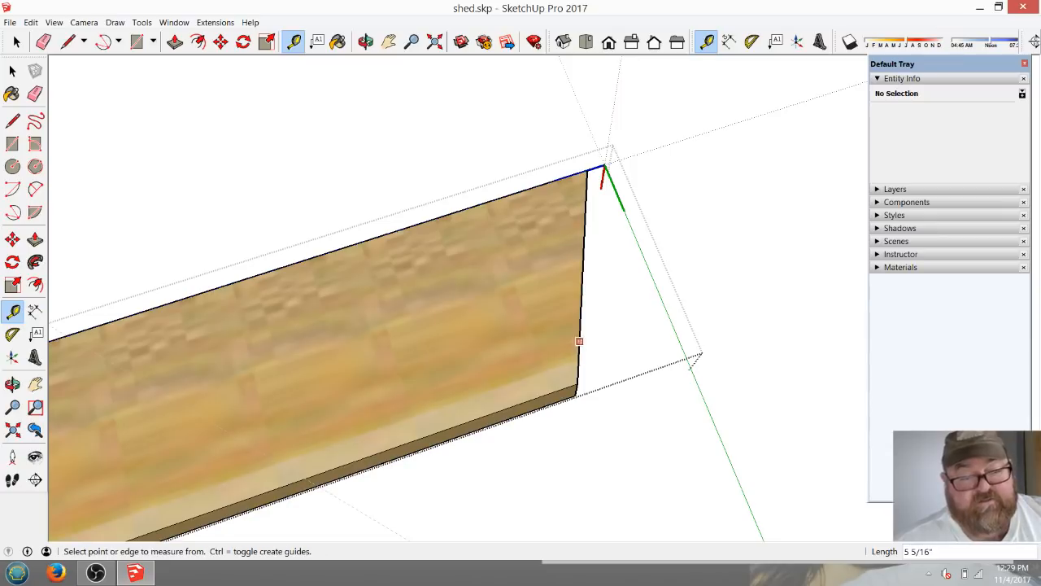
Place a guide about 3/4" in from the ridge plumb cut and draw a line along it across the rafter's face.
left_click(578, 383)
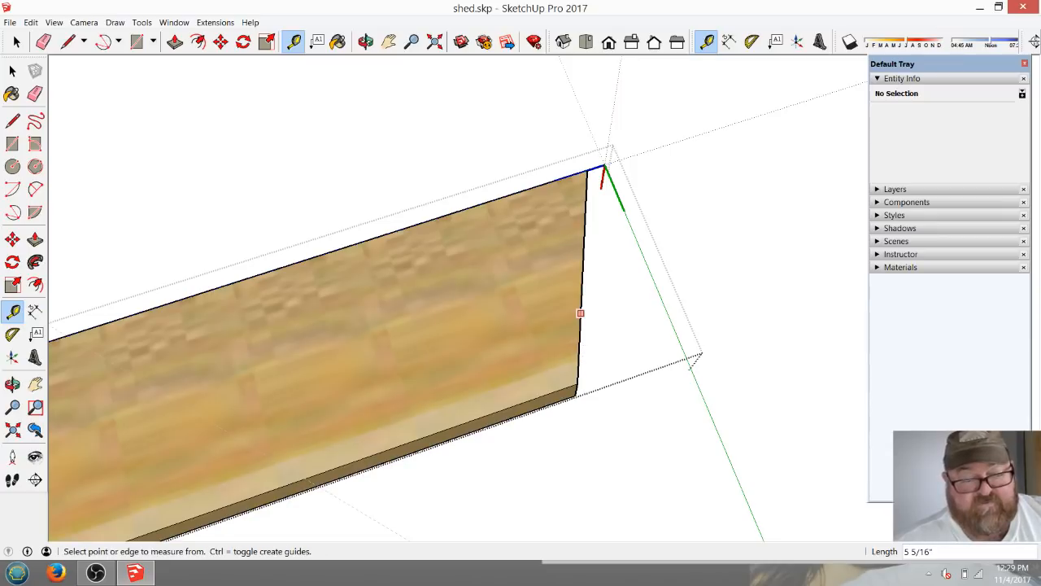
left_click(551, 312)
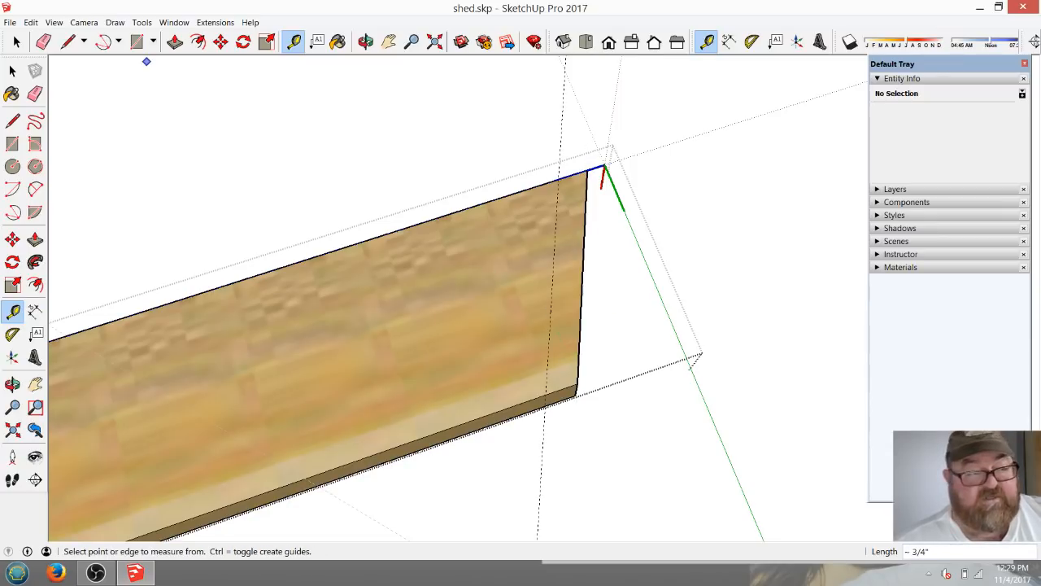
key("l")
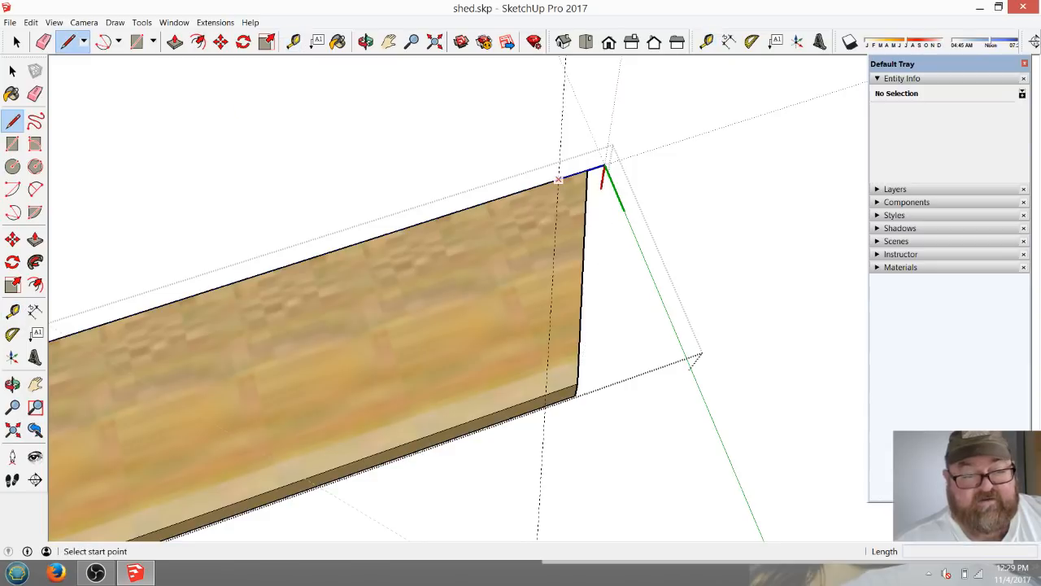
left_click(558, 178)
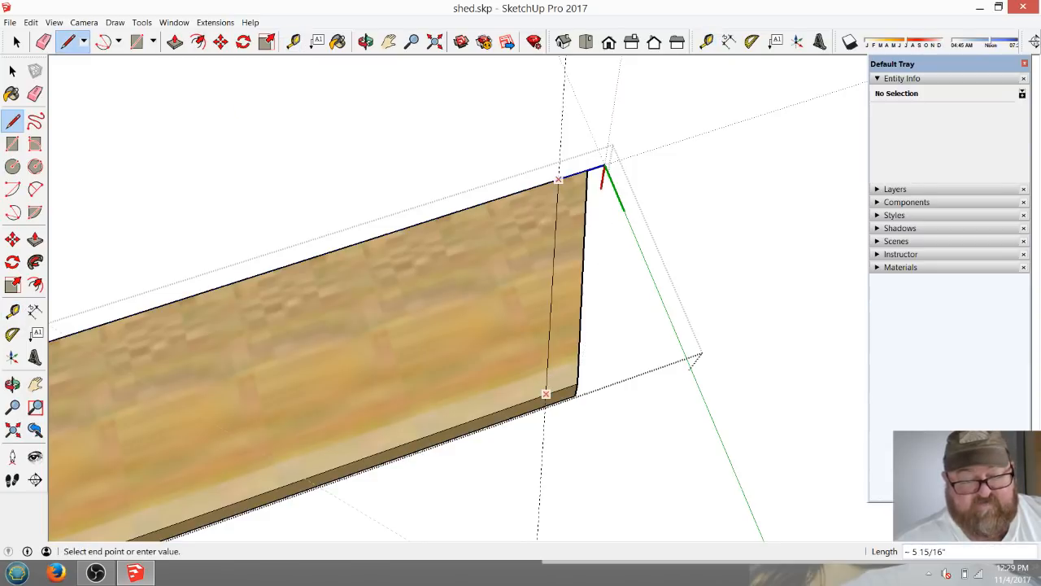
left_click(546, 386)
Trim off the marked strip at the ridge end by pushing it 1 1/2" through the rafter, and erase the guide beside it.
left_click(175, 41)
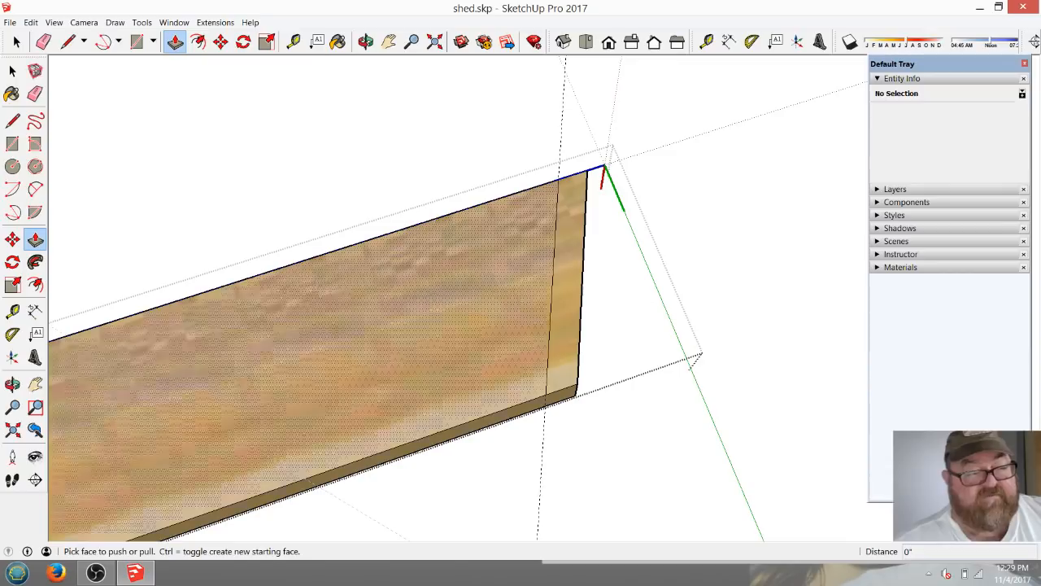
left_click(571, 261)
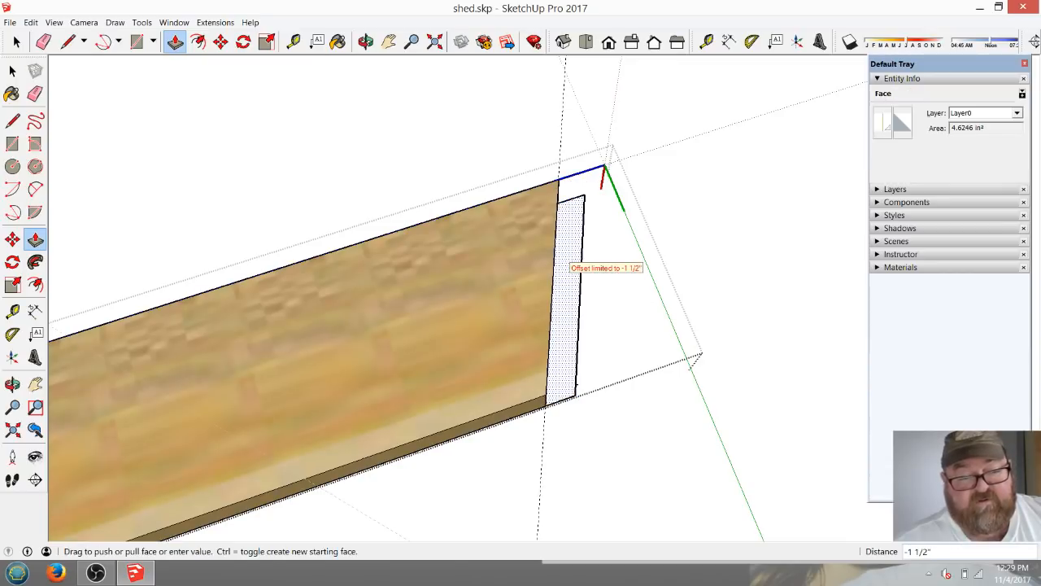
left_click(571, 260)
scroll(571, 260, "down", 1)
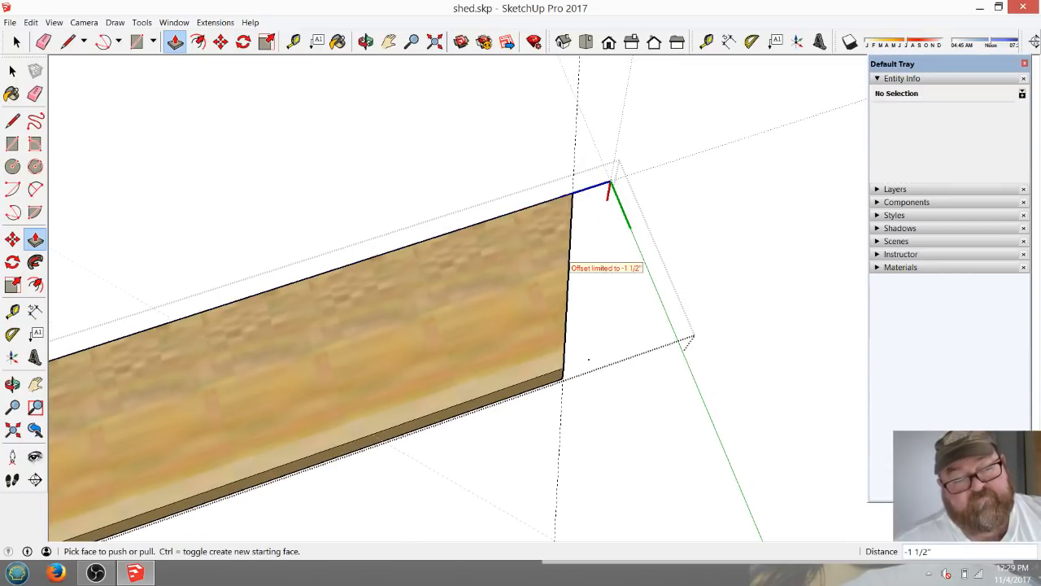
scroll(634, 260, "down", 2)
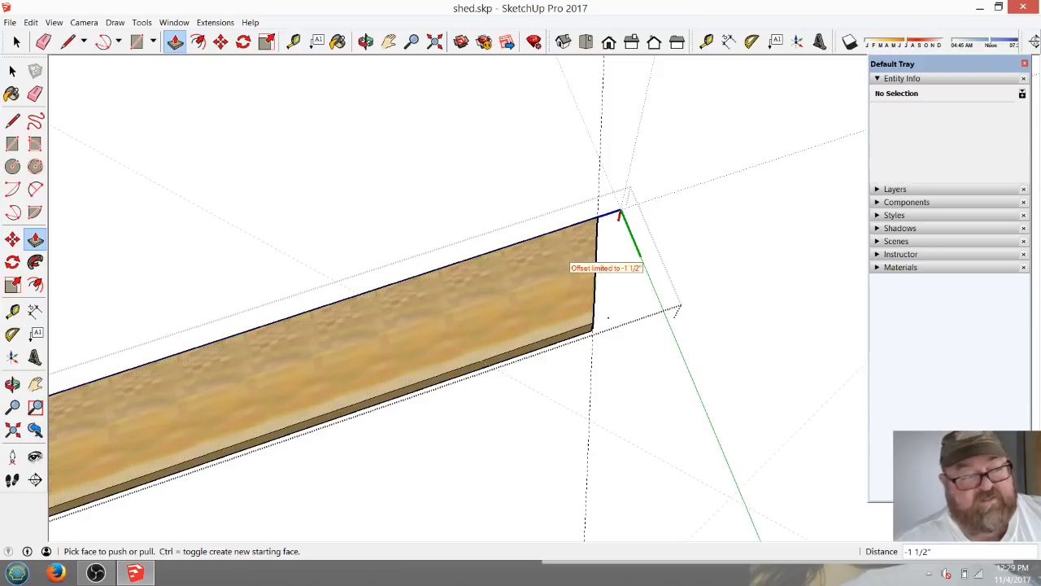
left_click(43, 41)
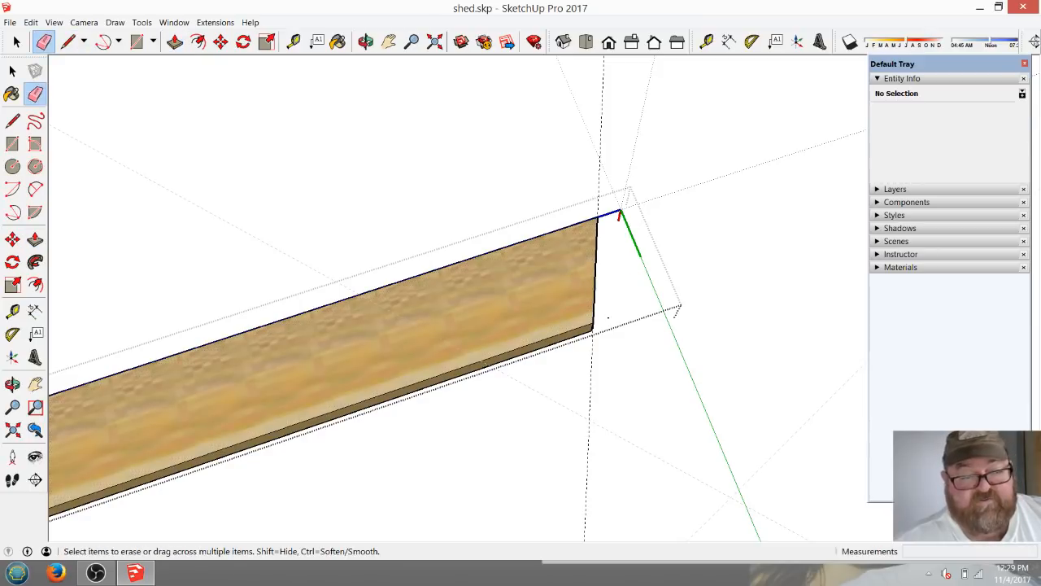
scroll(692, 203, "down", 6)
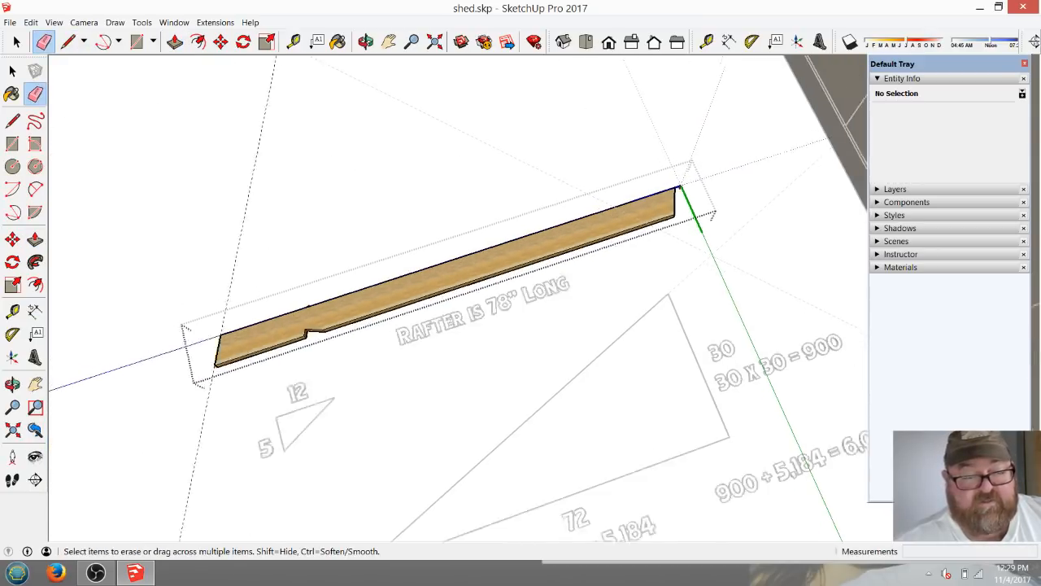
Leave the rafter's editing mode and erase the two guide lines crossing between the rafter's ridge end and the large triangle.
scroll(237, 284, "up", 2)
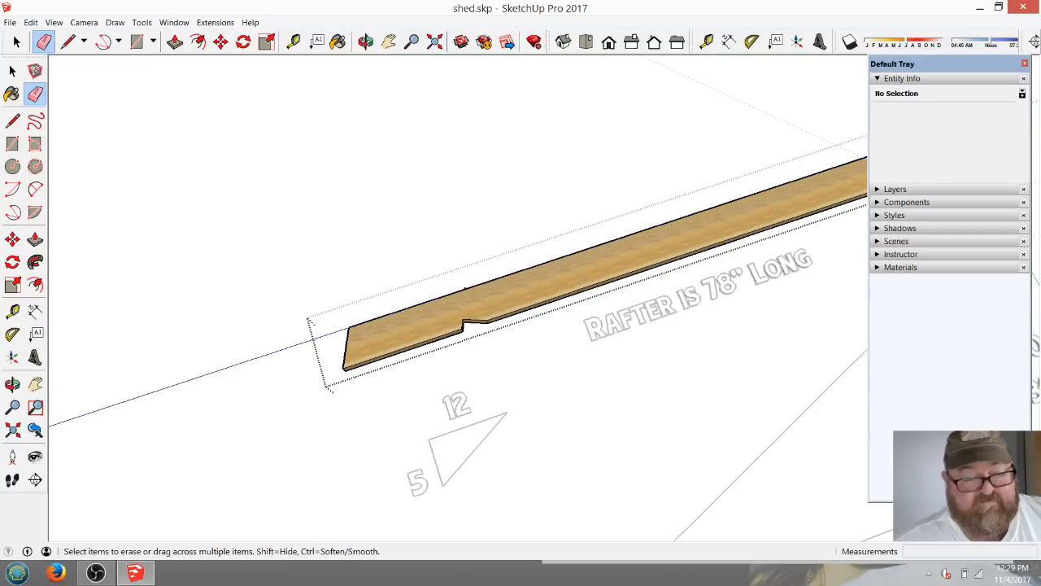
scroll(284, 326, "down", 3)
key("space")
scroll(510, 344, "up", 4)
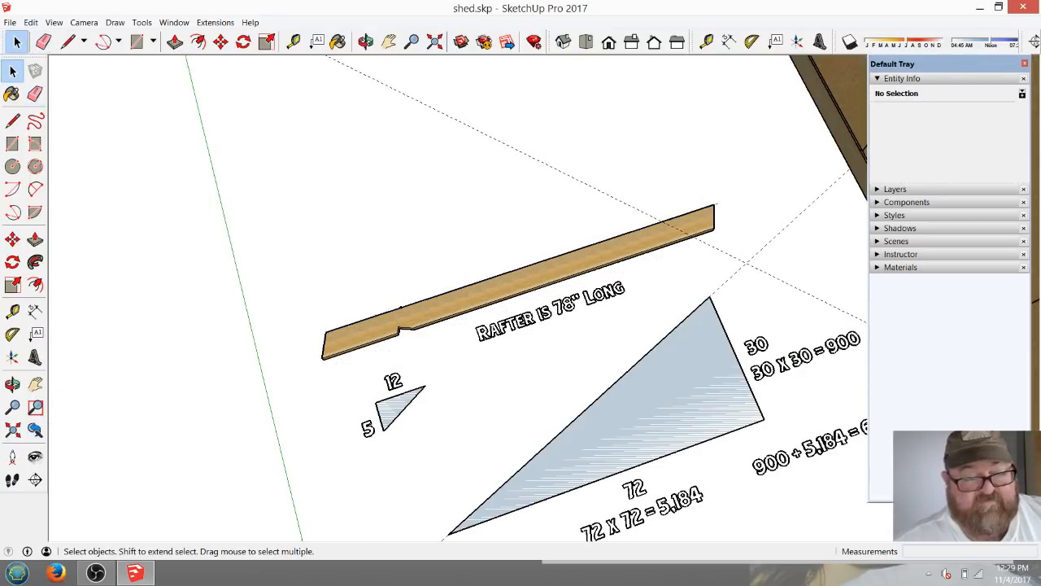
left_click(366, 42)
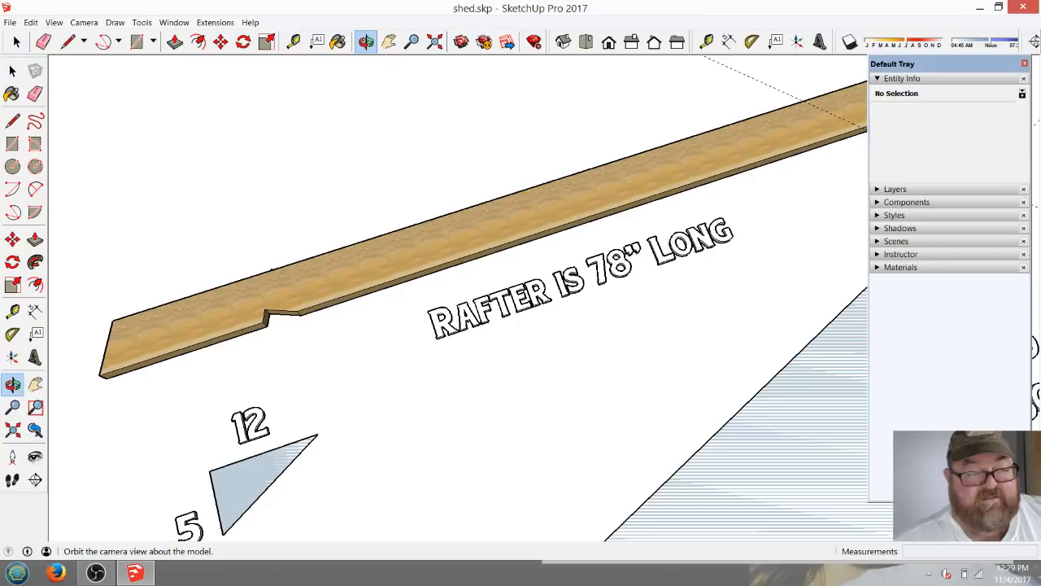
scroll(462, 314, "down", 3)
left_click_drag(462, 314, 374, 273)
left_click_drag(651, 189, 581, 265)
scroll(580, 265, "down", 2)
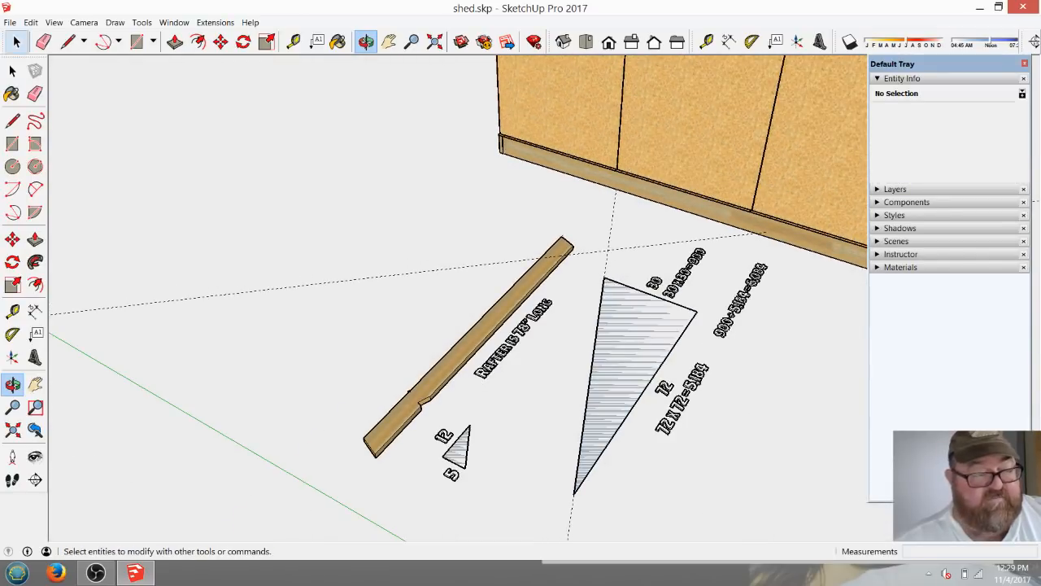
left_click(43, 41)
left_click_drag(627, 236, 541, 271)
scroll(513, 270, "down", 3)
scroll(492, 324, "up", 5)
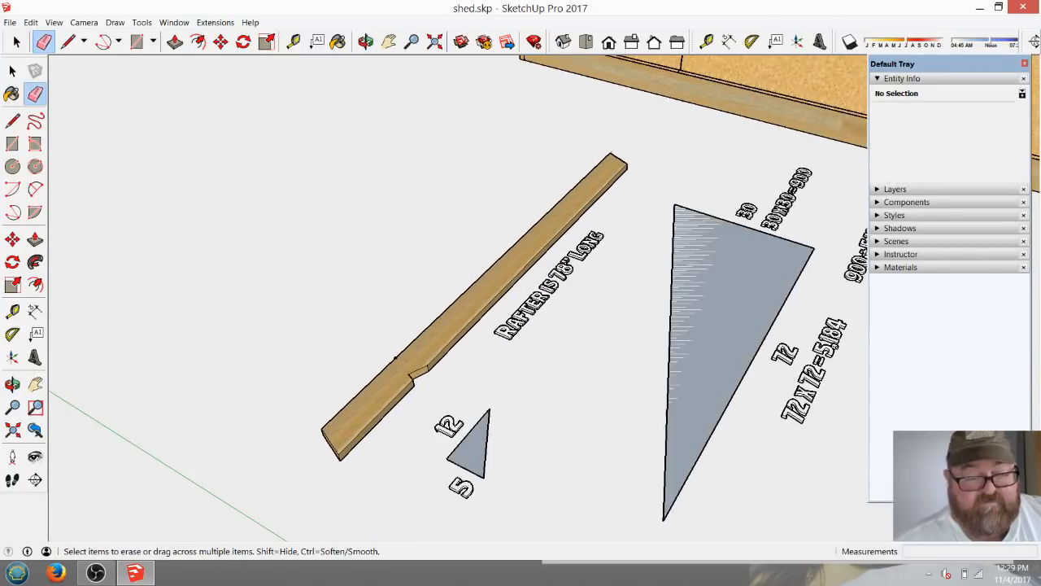
Examine the cut rafter's ridge end, the 5/12 pitch triangle and the 72 by 30 run-and-rise triangle with its calculations.
left_click(366, 42)
left_click_drag(391, 216, 250, 303)
scroll(250, 303, "down", 2)
scroll(610, 276, "up", 5)
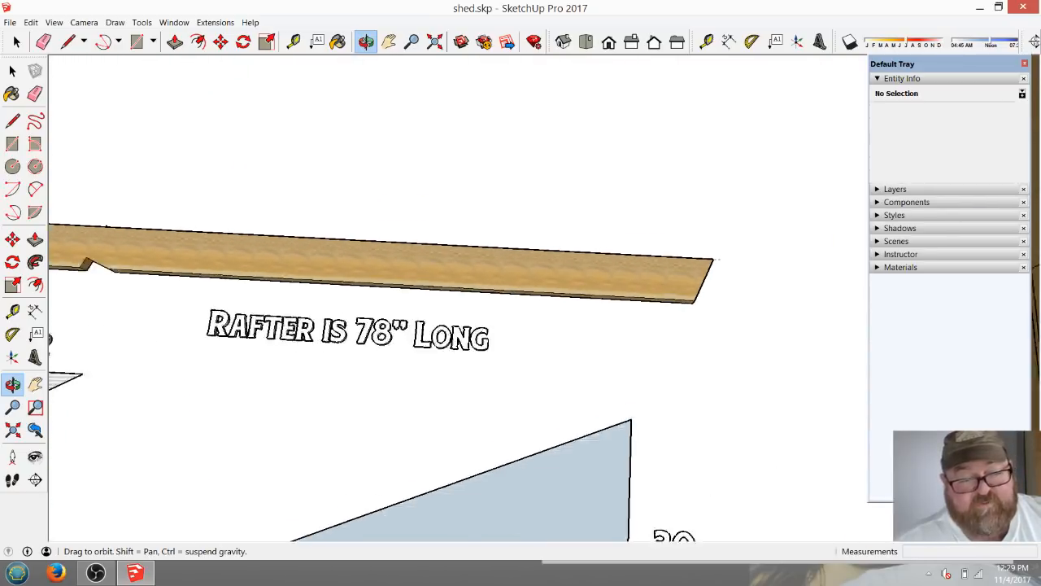
left_click_drag(610, 276, 643, 348)
scroll(667, 286, "down", 5)
scroll(657, 284, "down", 3)
scroll(643, 347, "up", 4)
scroll(619, 366, "up", 4)
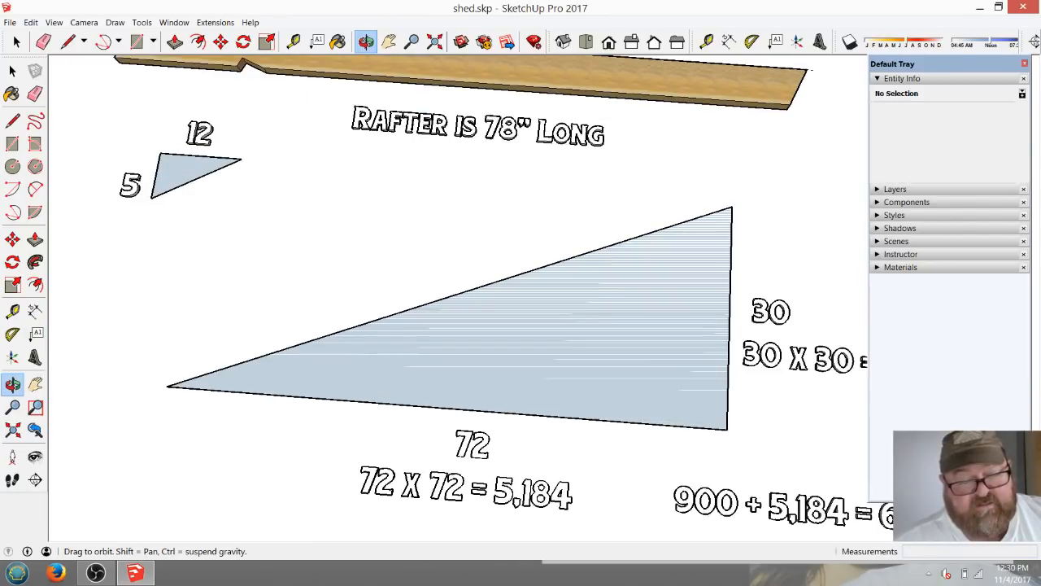
scroll(608, 402, "down", 2)
scroll(556, 382, "up", 3)
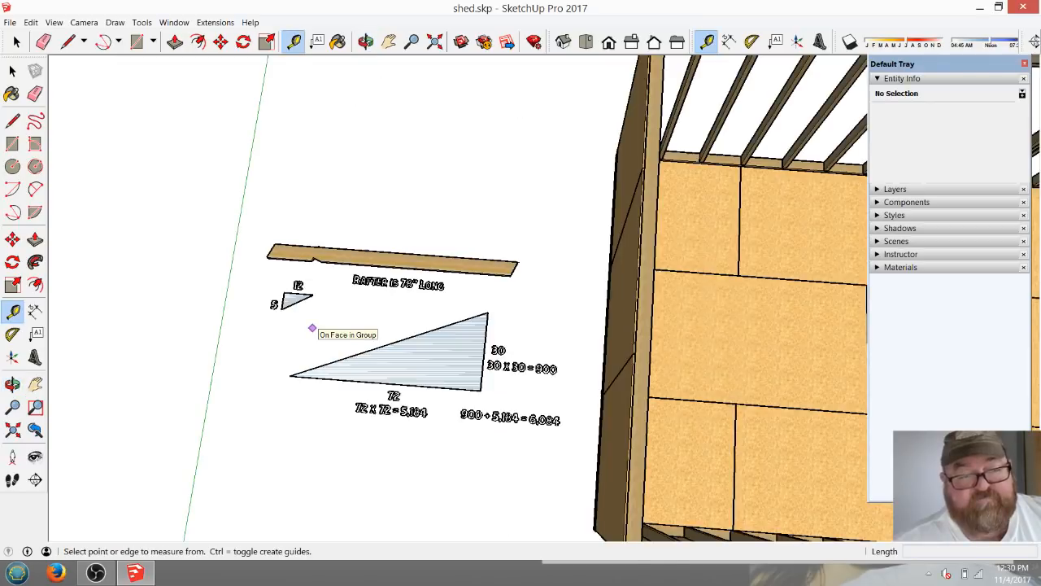
scroll(311, 329, "down", 2)
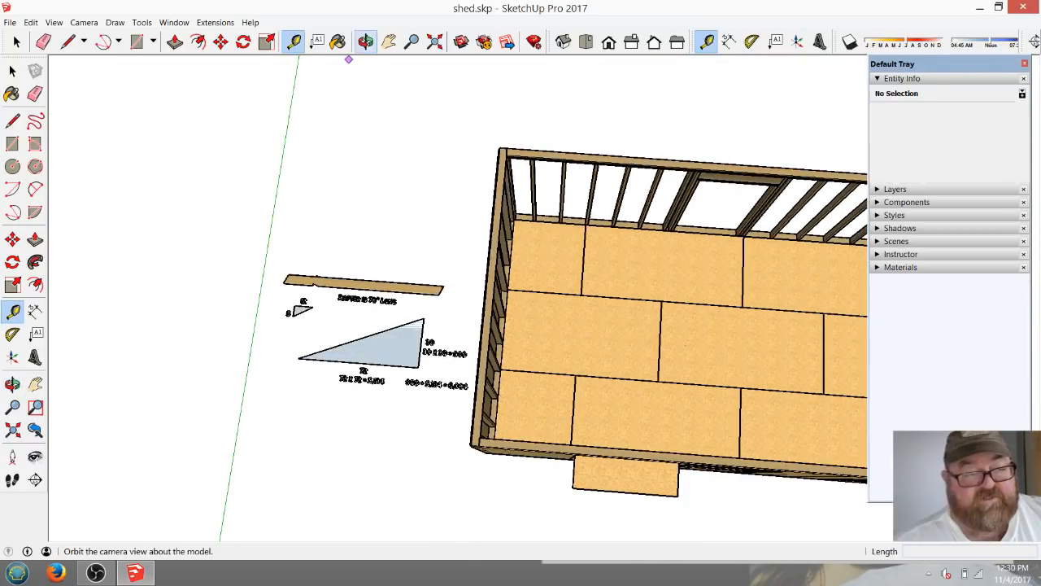
Draw a 3.5" line along the end wall's top plate edge from its outer corner, and continue it another 12" along the edge.
left_click(366, 42)
left_click_drag(480, 252, 492, 254)
left_click_drag(349, 326, 537, 226)
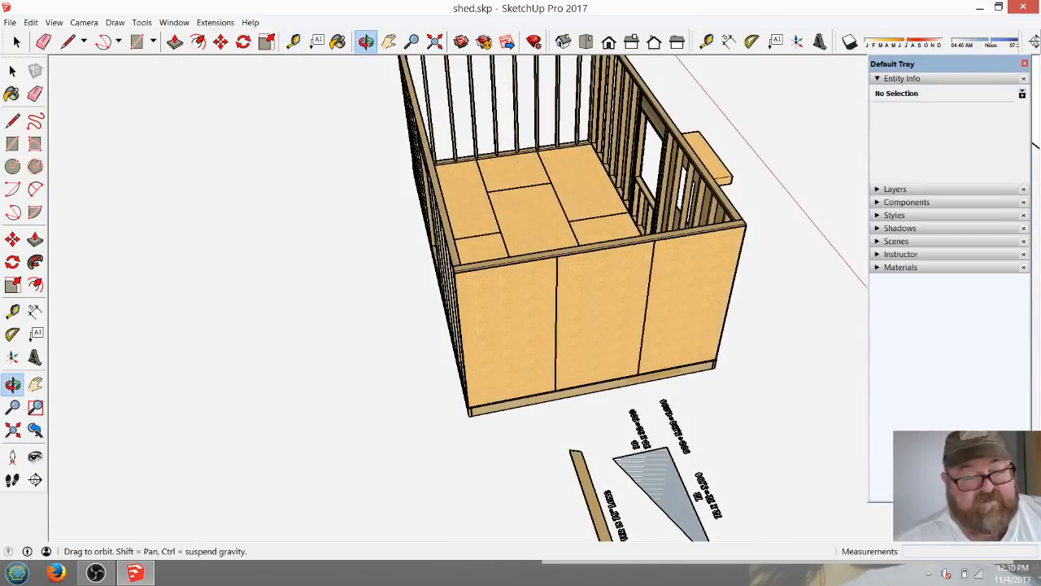
scroll(525, 225, "up", 4)
scroll(422, 296, "up", 2)
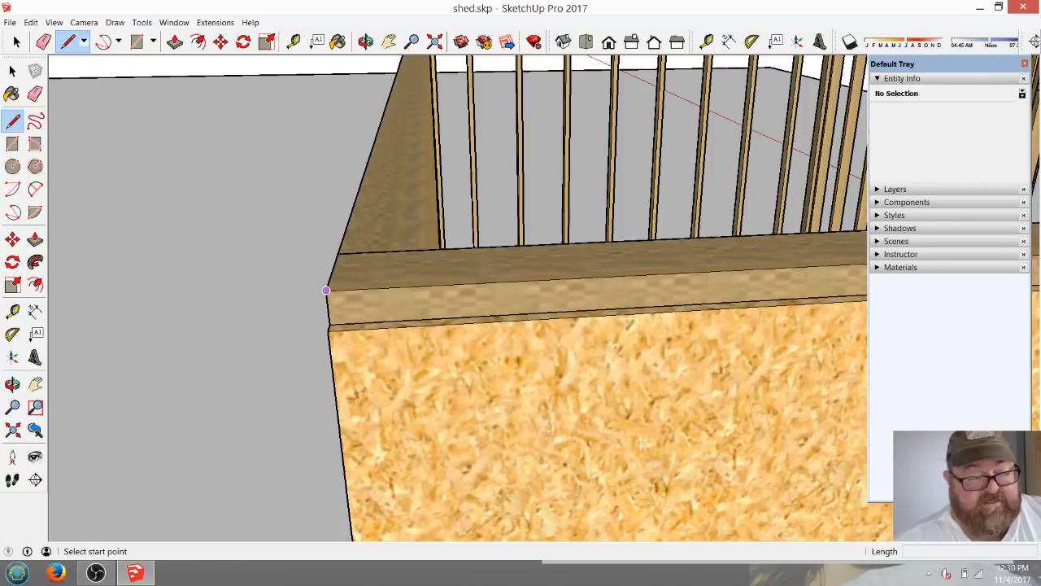
left_click(326, 291)
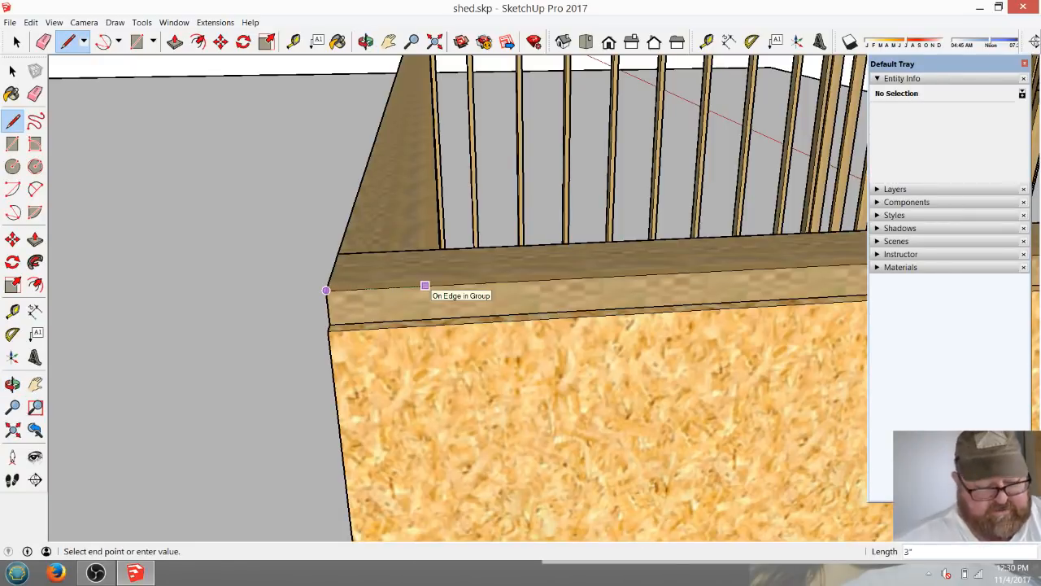
type("3.5")
key("Return")
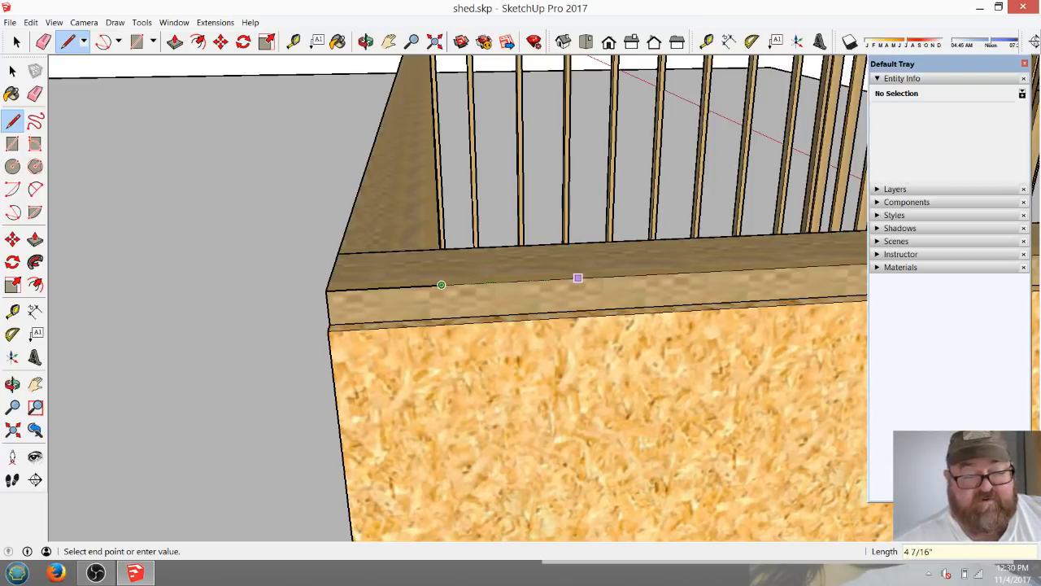
type("1")
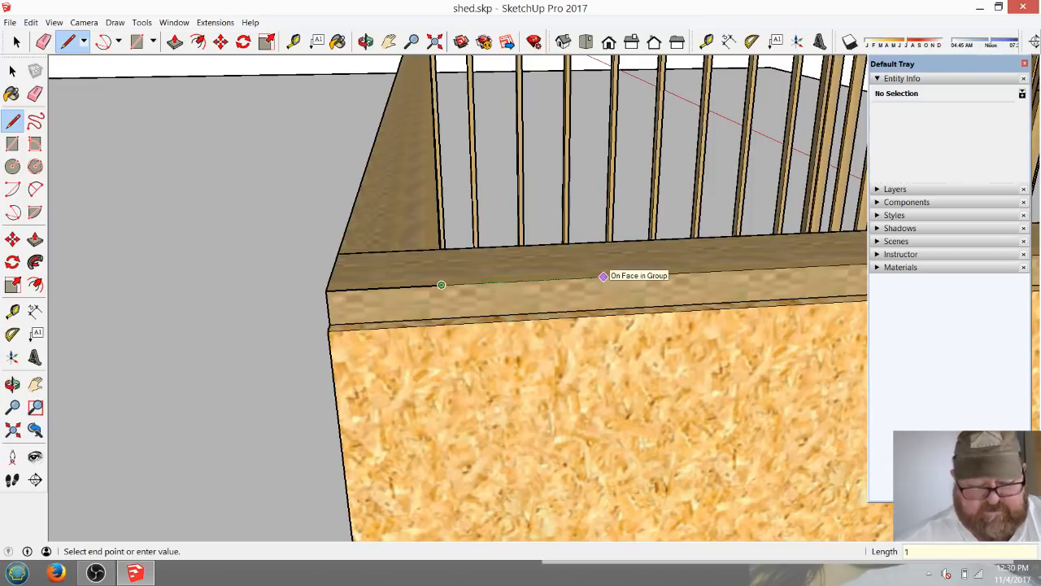
type("22' 7 1/4\"")
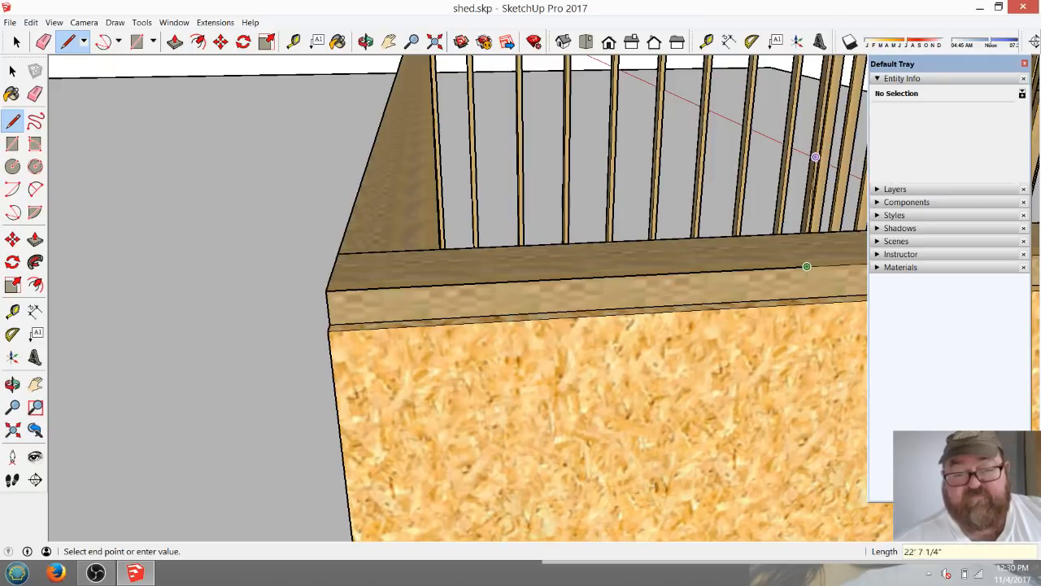
scroll(519, 359, "down", 2)
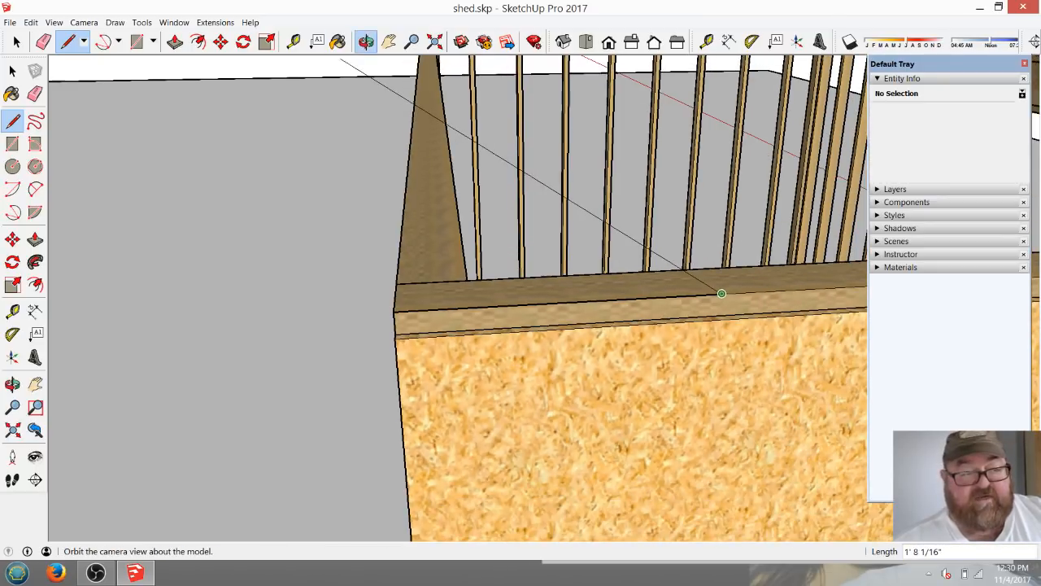
Draw a vertical rise line from the end of the 12" line and close the pitch triangle back to the 3.5" point.
left_click(366, 41)
left_click_drag(444, 244, 380, 95)
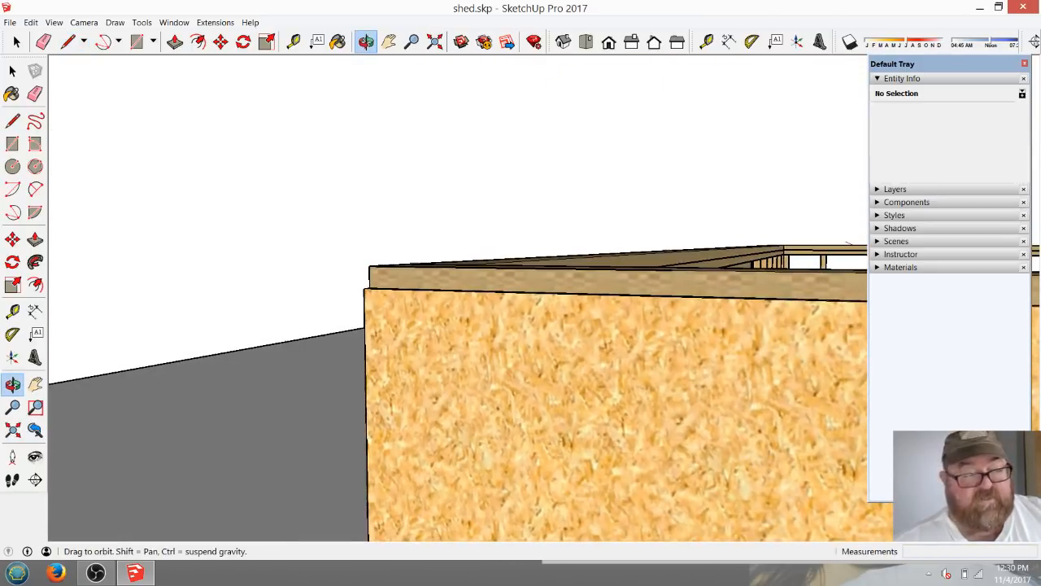
left_click(67, 41)
left_click(672, 269)
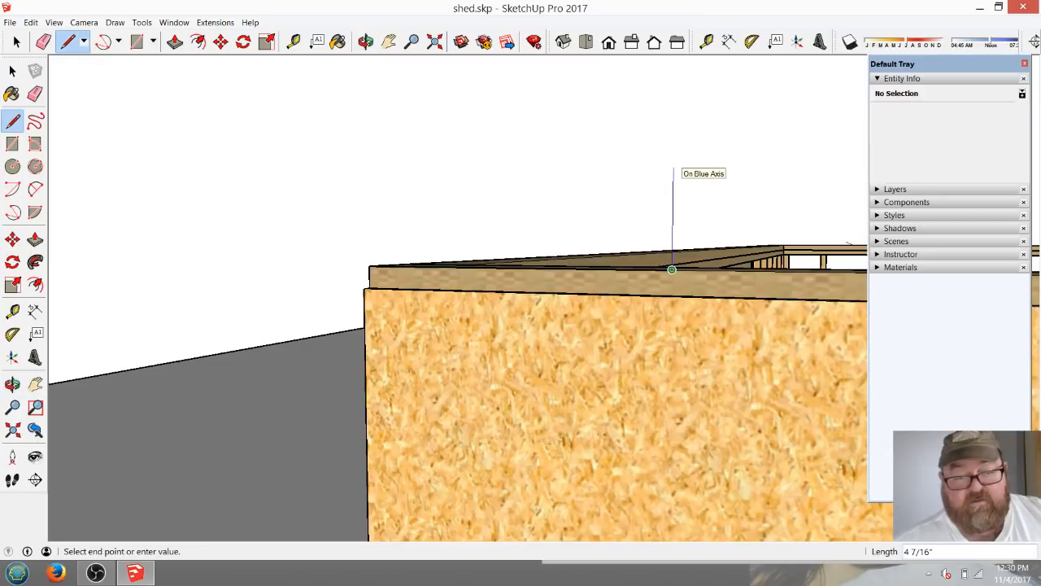
key("Return")
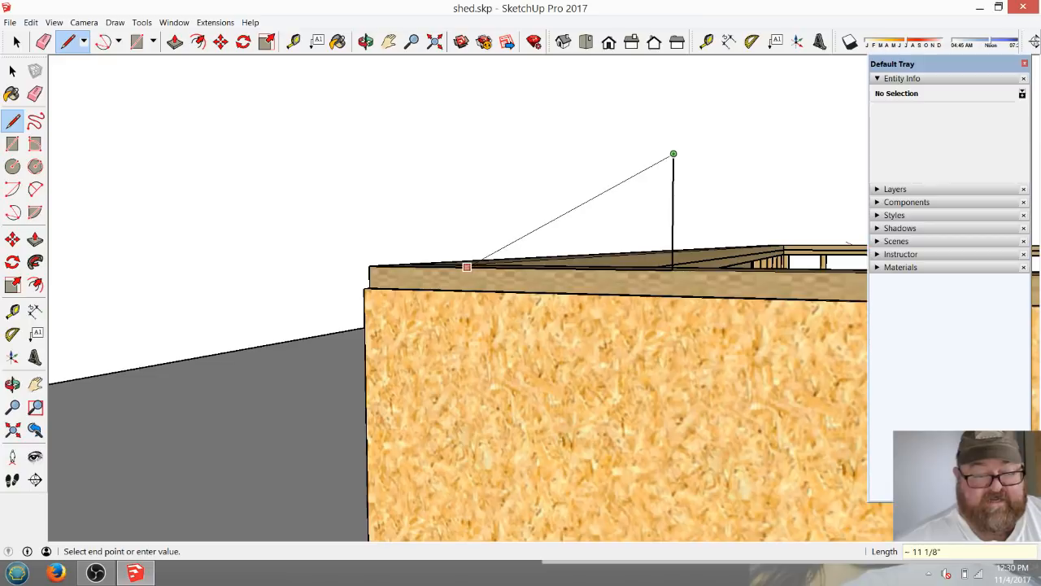
left_click(366, 42)
left_click_drag(397, 167, 402, 293)
left_click(68, 42)
left_click(708, 220)
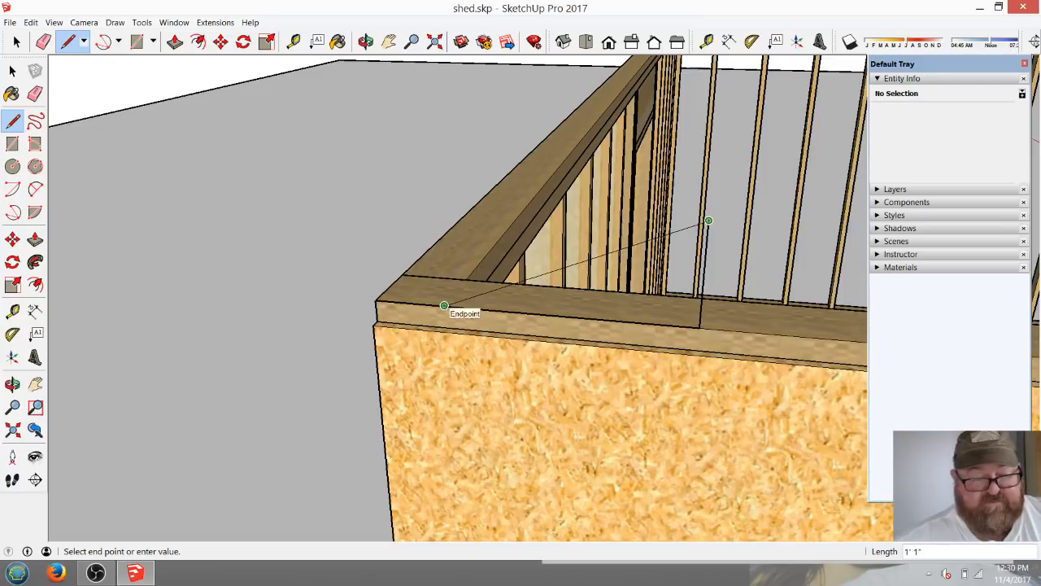
left_click(446, 306)
Erase the pitch triangle's vertical side and extend its sloped edge upward across the shed by about 11' 7".
left_click(43, 41)
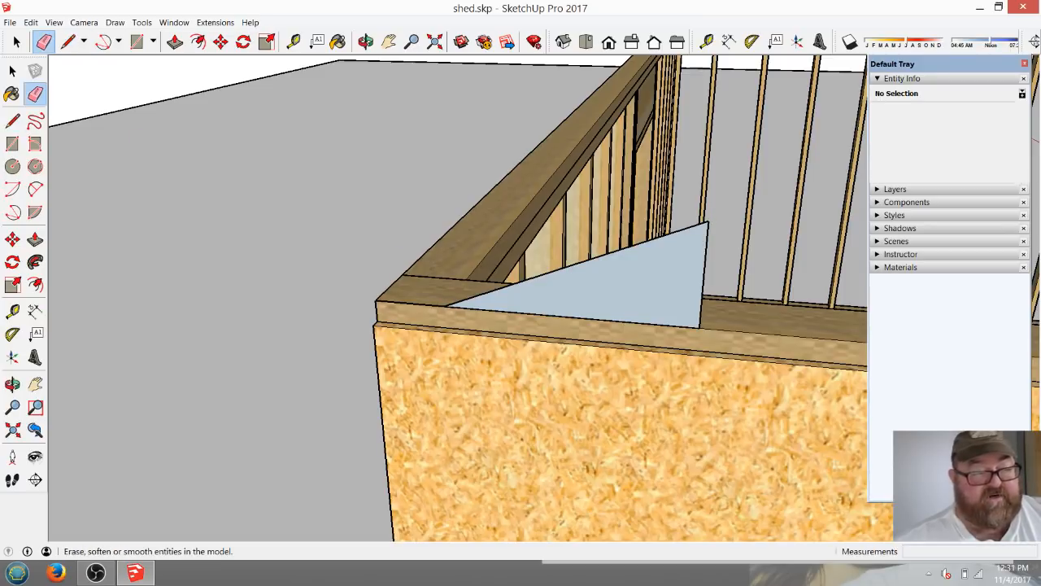
left_click(704, 275)
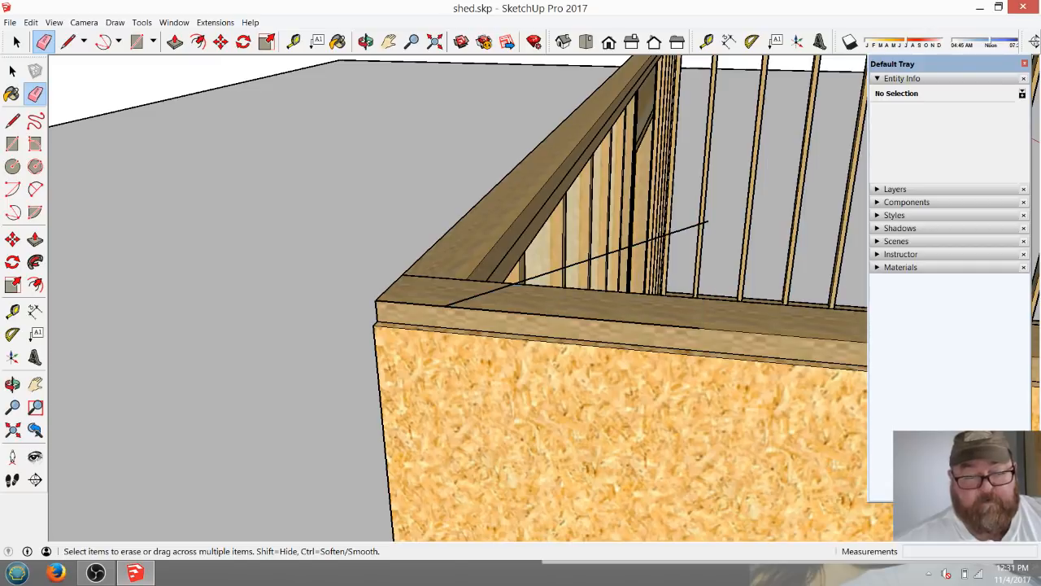
key("space")
scroll(380, 336, "down", 5)
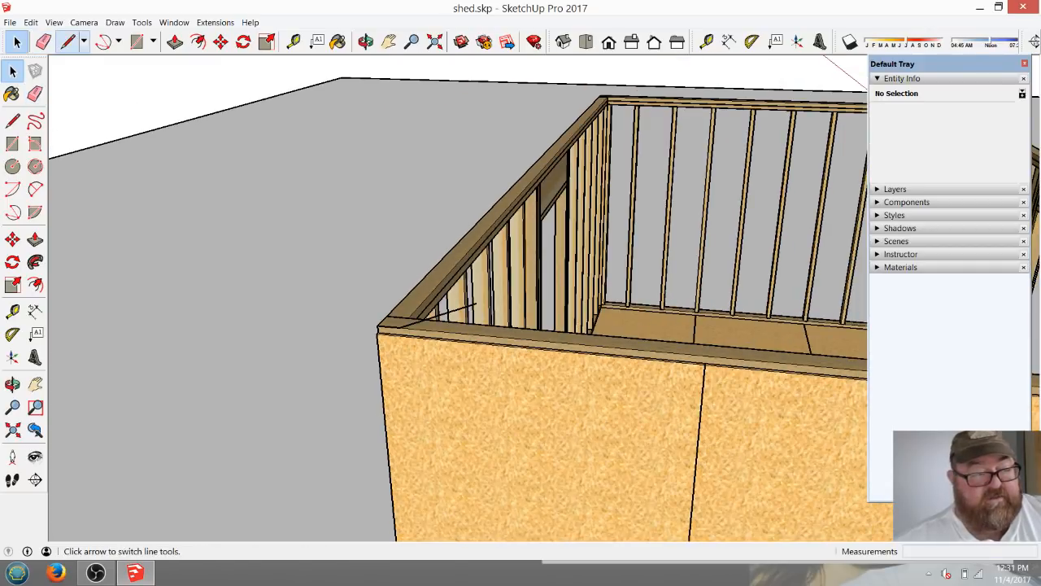
left_click(68, 41)
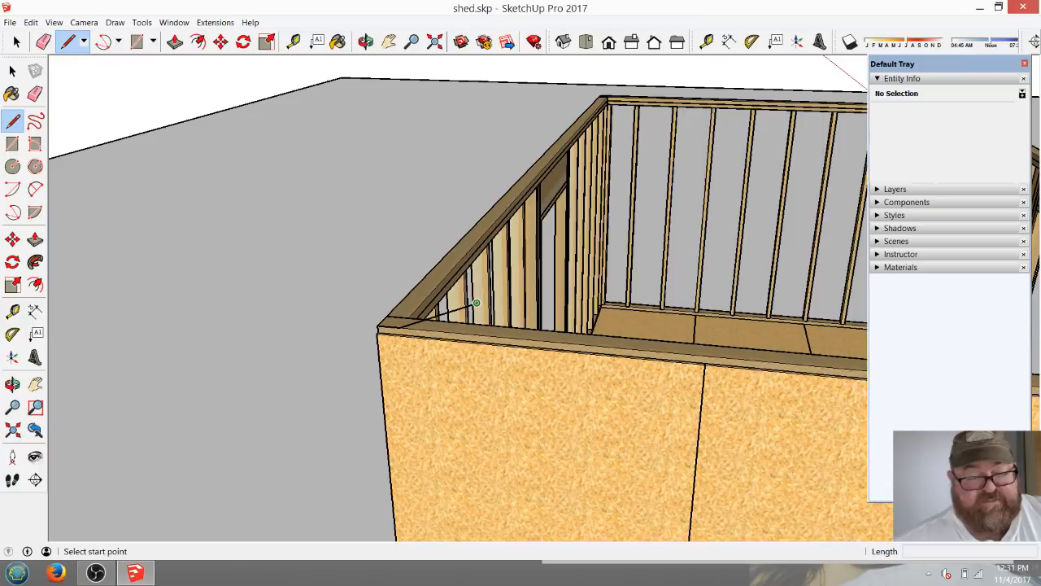
left_click(440, 306)
scroll(459, 302, "down", 4)
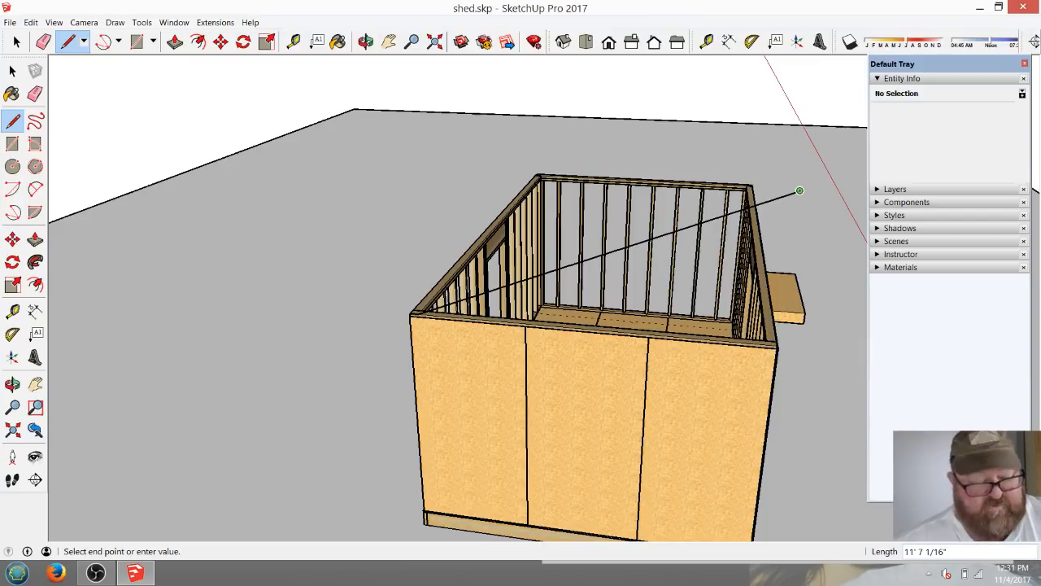
left_click(799, 191)
Try placing a guide 5.5" away from the sloped pitch line near the wall corner, and undo it.
scroll(478, 334, "up", 6)
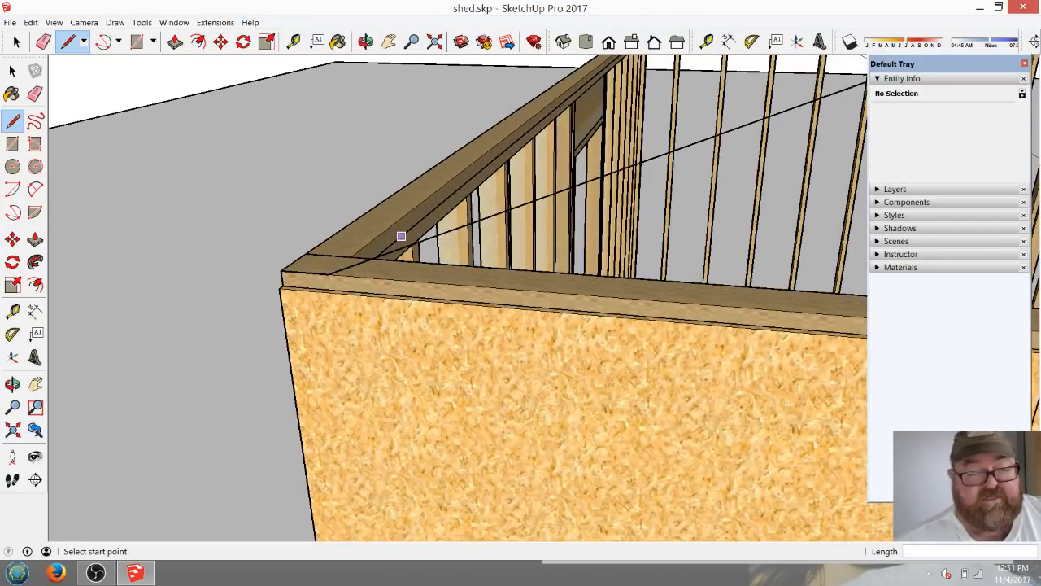
scroll(490, 349, "down", 4)
scroll(367, 292, "up", 2)
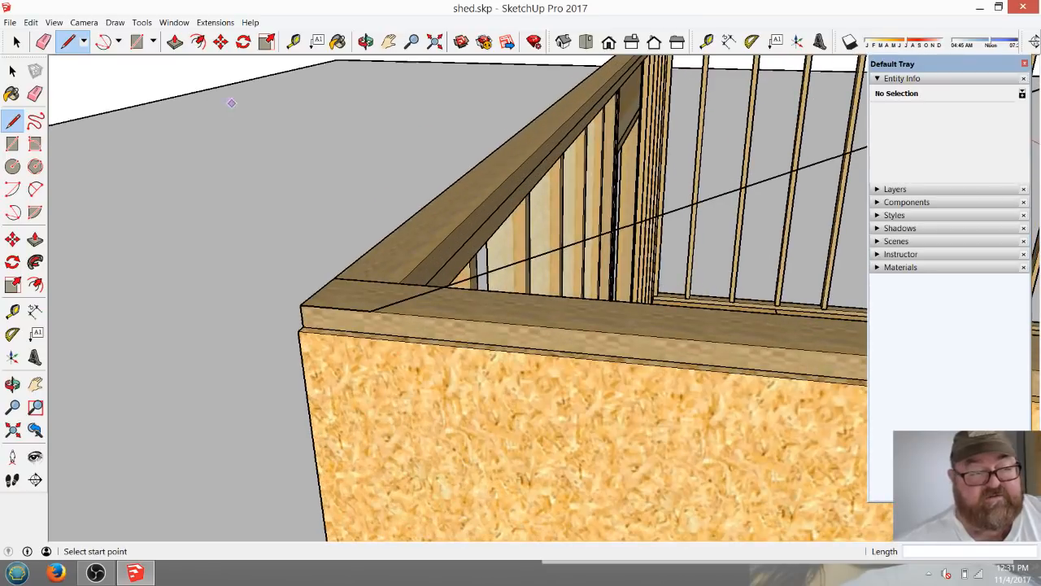
left_click(292, 42)
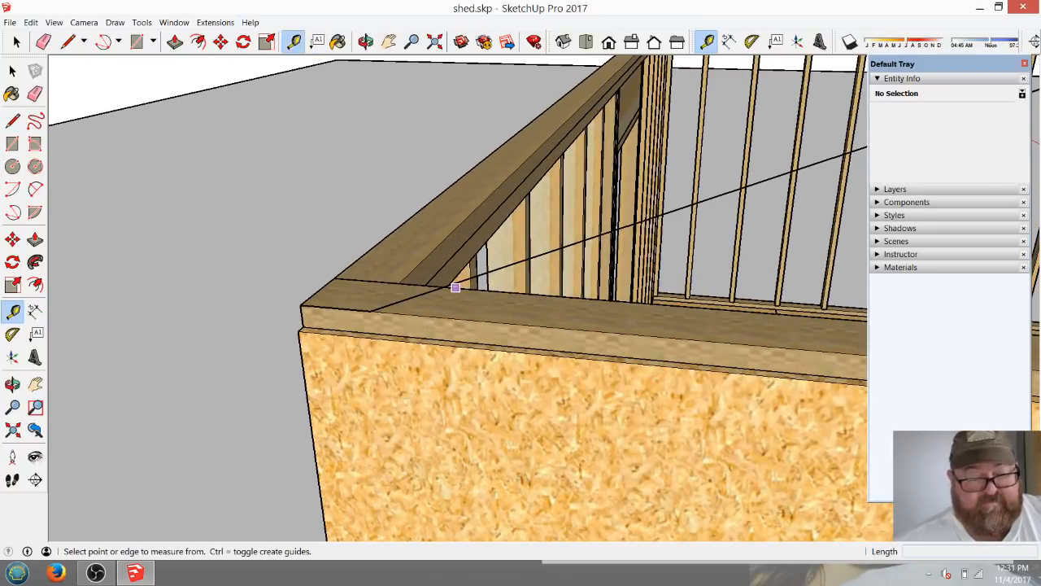
left_click(450, 284)
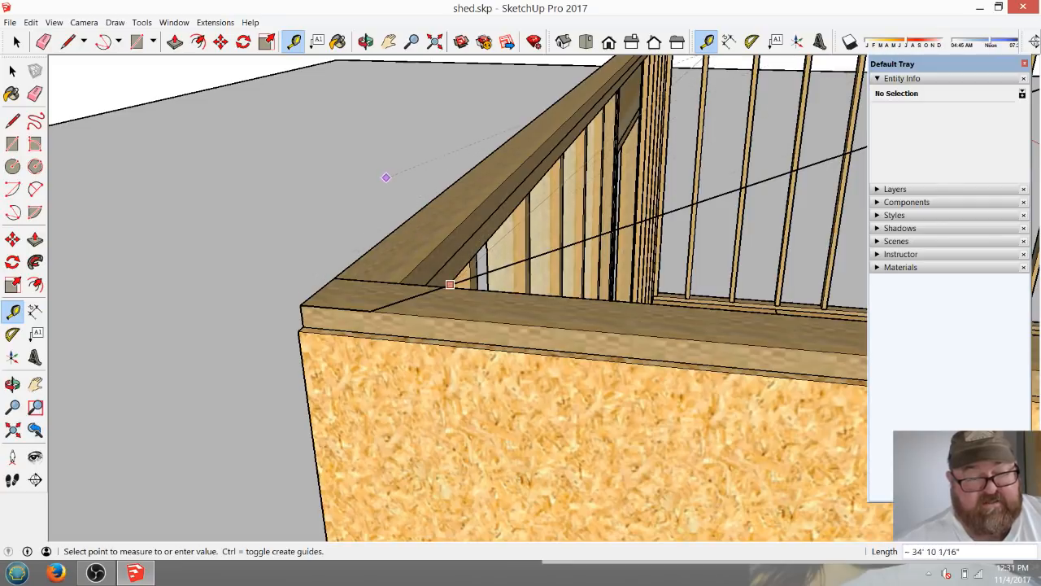
type("5.")
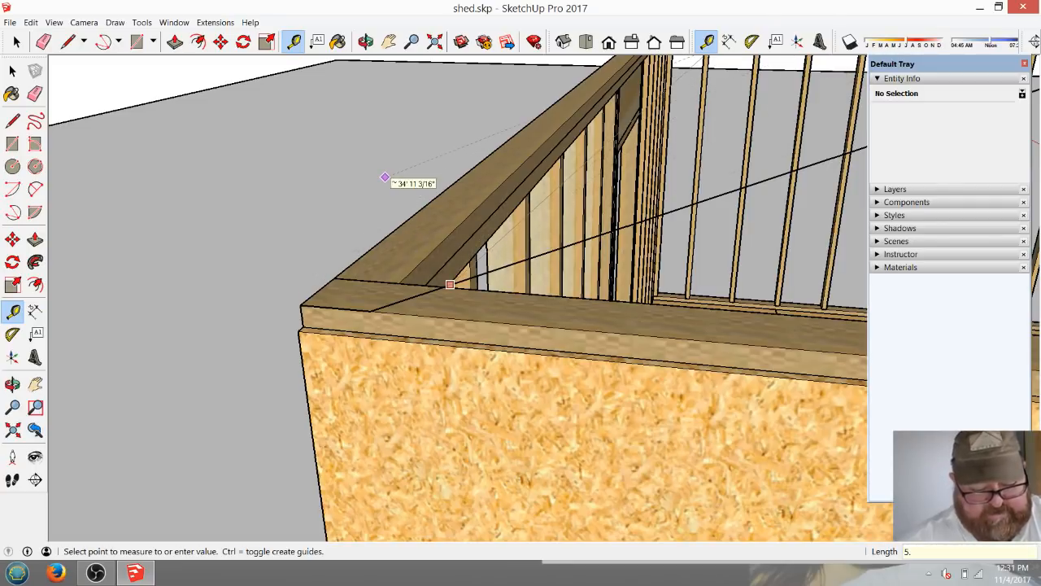
type("5")
key("Return")
key("ctrl+z")
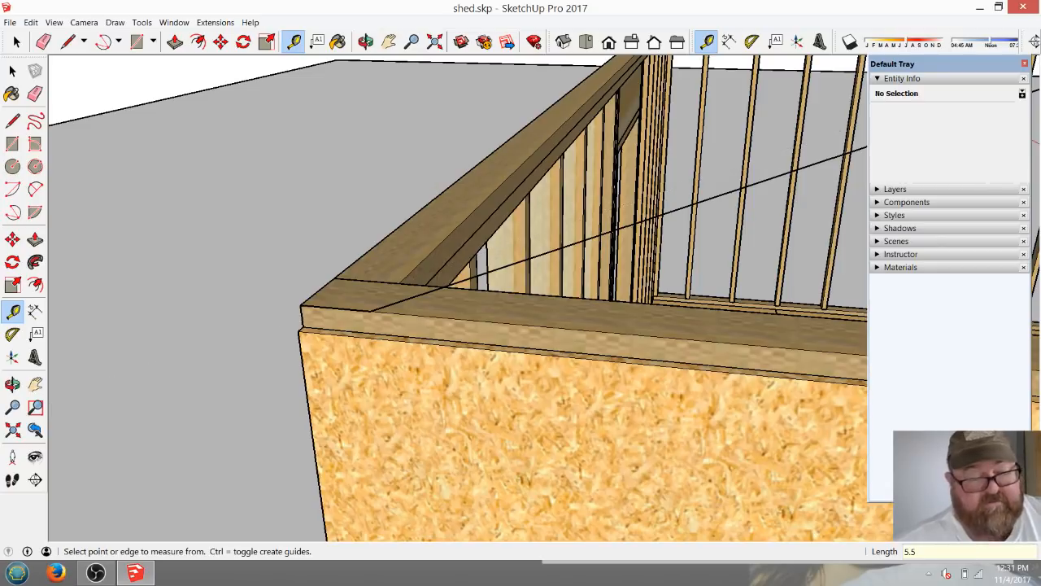
key("space")
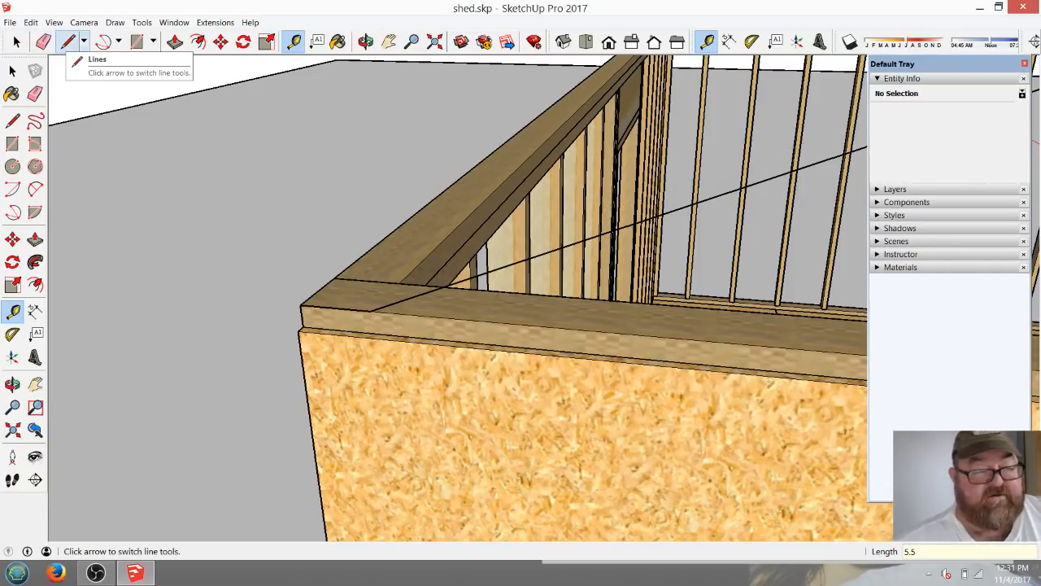
Draw a vertical line about 8 1/2" tall up from the sloped pitch line's starting point on the end wall's top plate.
left_click(68, 41)
left_click(370, 311)
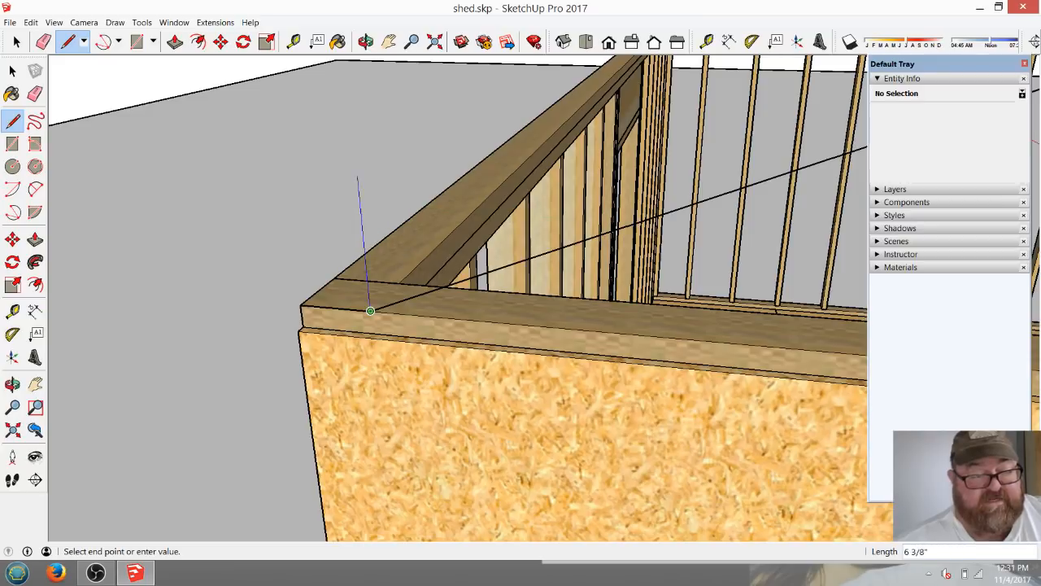
left_click(352, 123)
key("Escape")
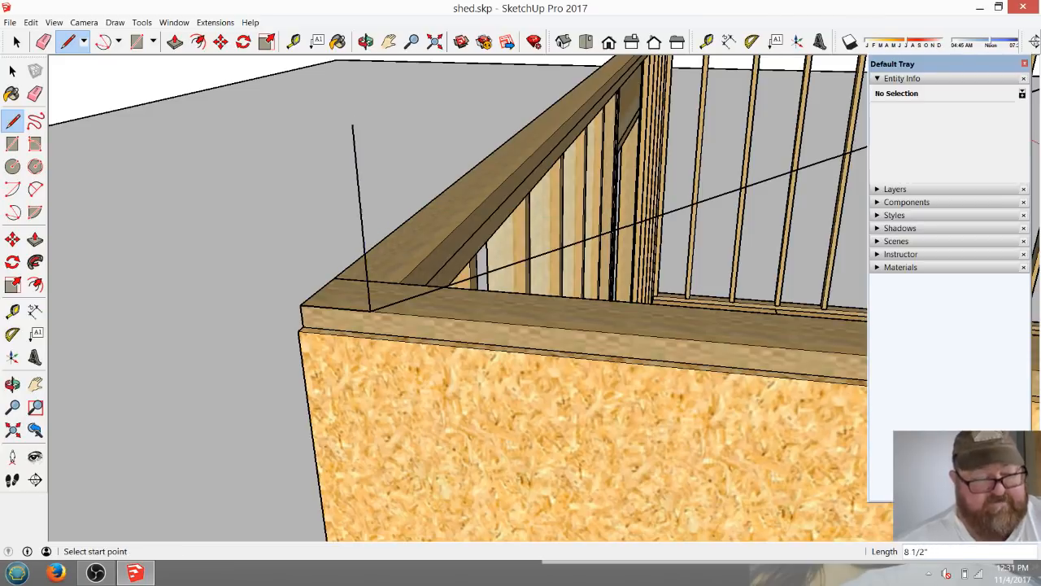
Place a guide parallel to the sloped pitch line, offset 5.5" above it.
left_click(294, 41)
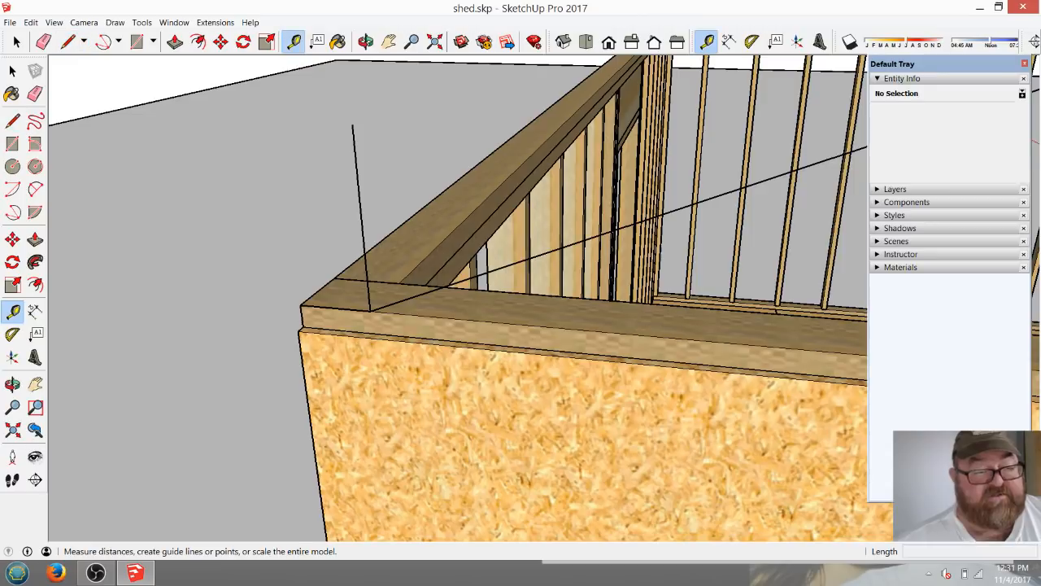
left_click(406, 299)
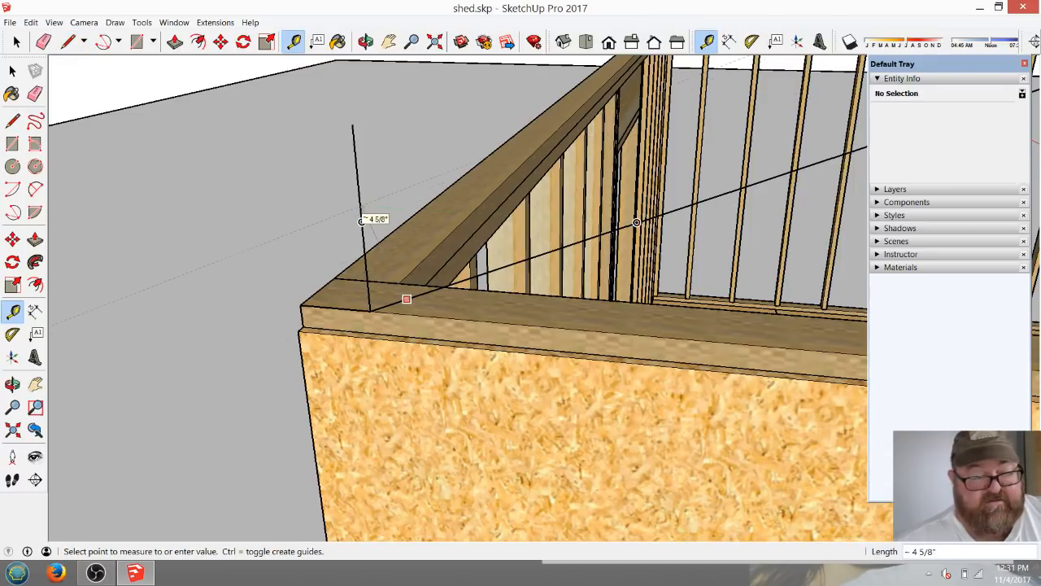
type("5.5")
key("Return")
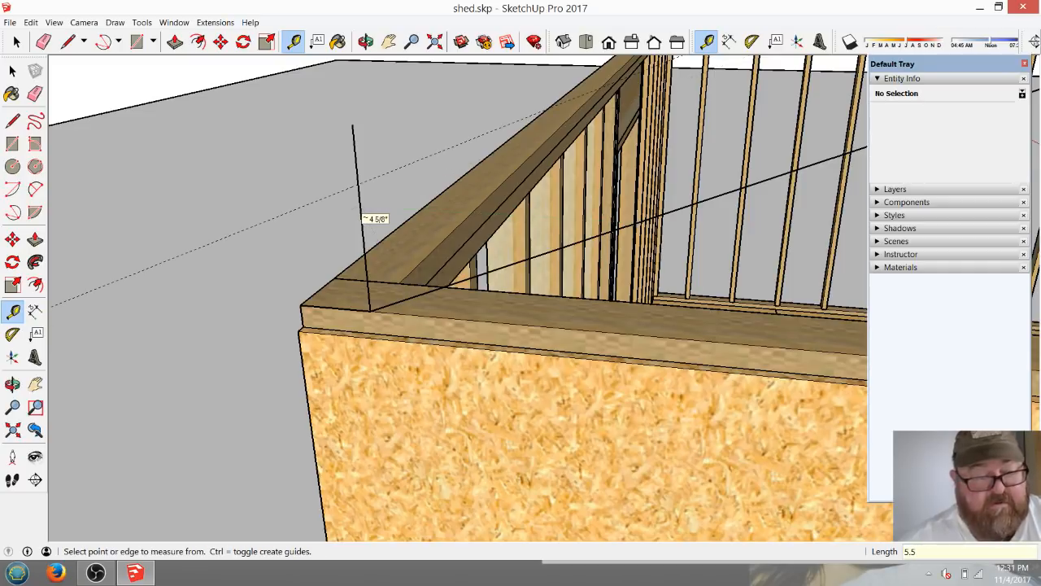
Draw the rafter's upper edge along the 5.5" guide, from the vertical line up across the shed for about 15' 9".
key("l")
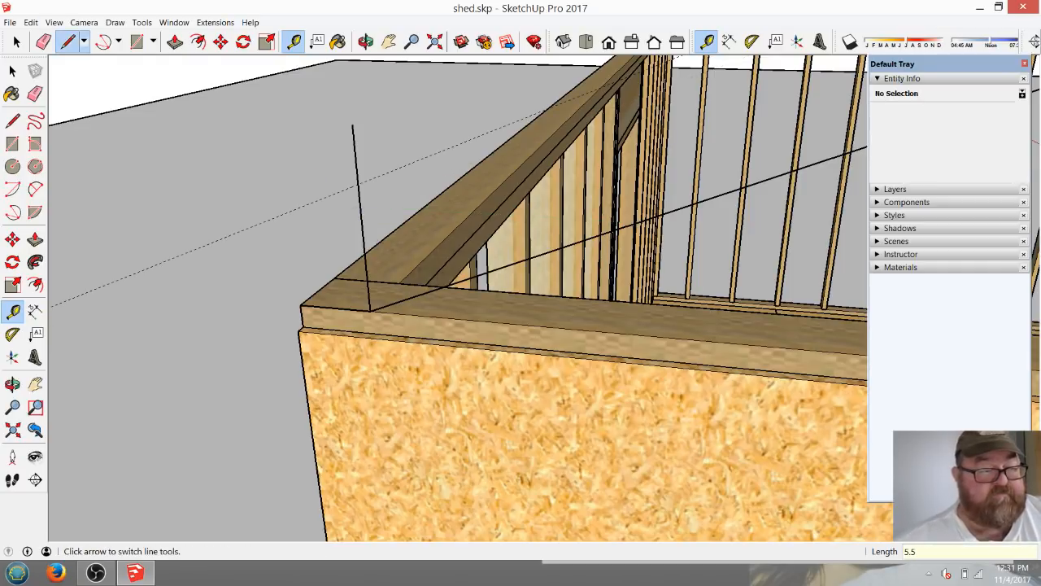
left_click(355, 182)
middle_click_drag(355, 181, 206, 291)
scroll(206, 291, "down", 5)
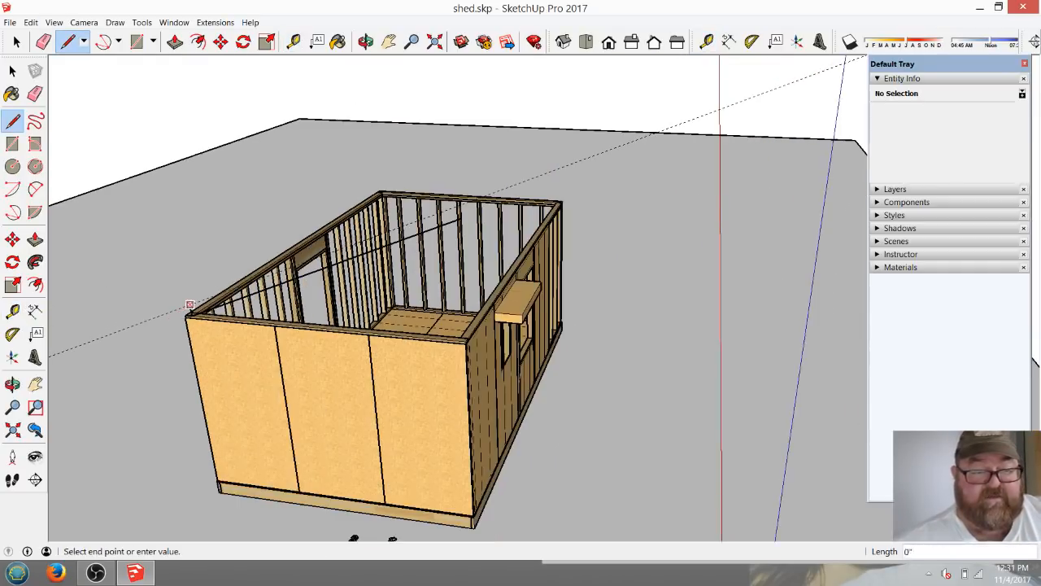
left_click(540, 175)
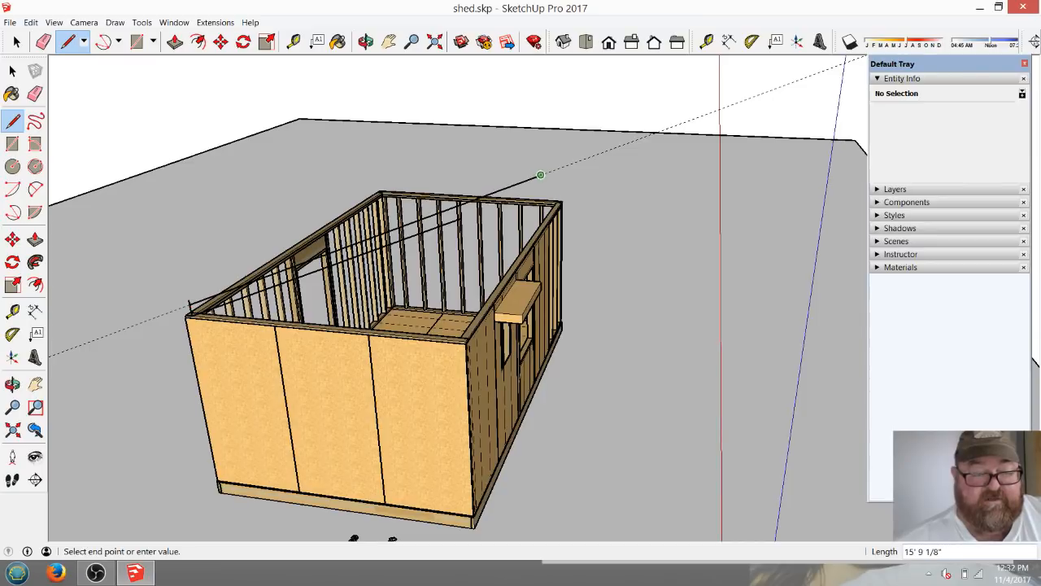
key("Escape")
Place a vertical guide 16" outward from the end wall's corner edge to mark the rafter overhang.
scroll(572, 212, "down", 6)
scroll(318, 281, "up", 5)
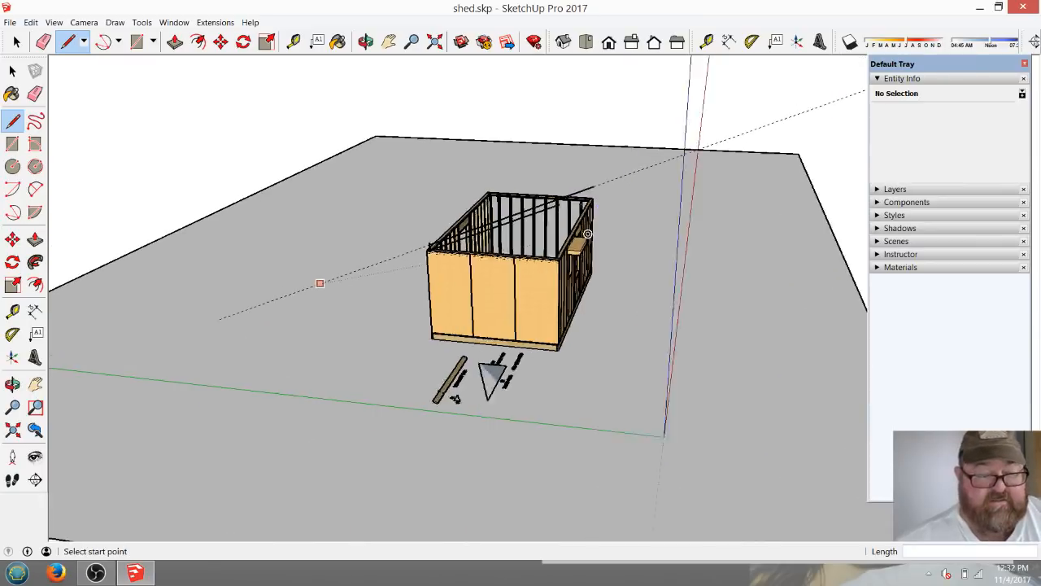
scroll(466, 228, "up", 6)
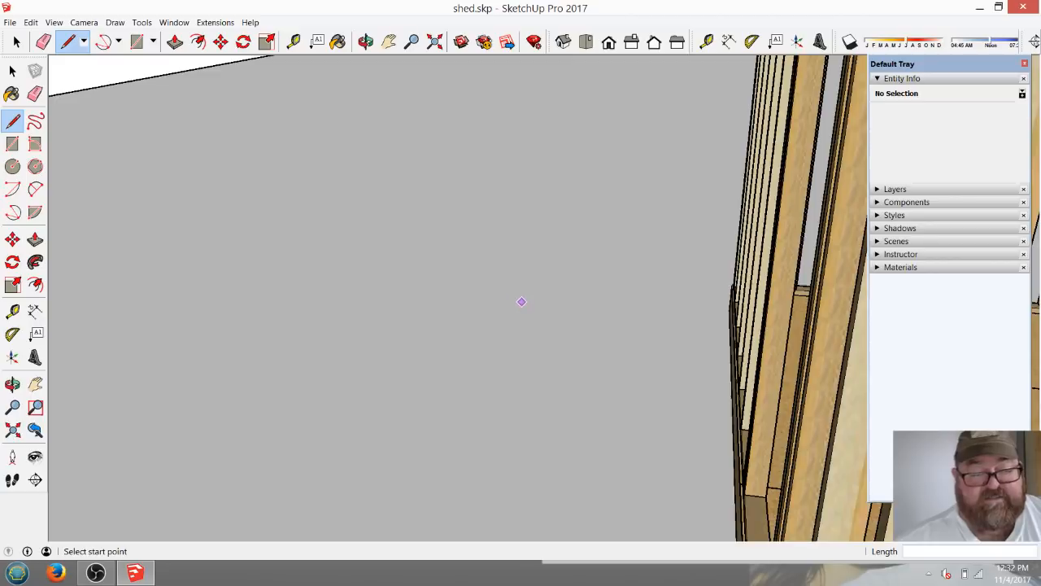
scroll(521, 302, "down", 4)
scroll(532, 330, "up", 2)
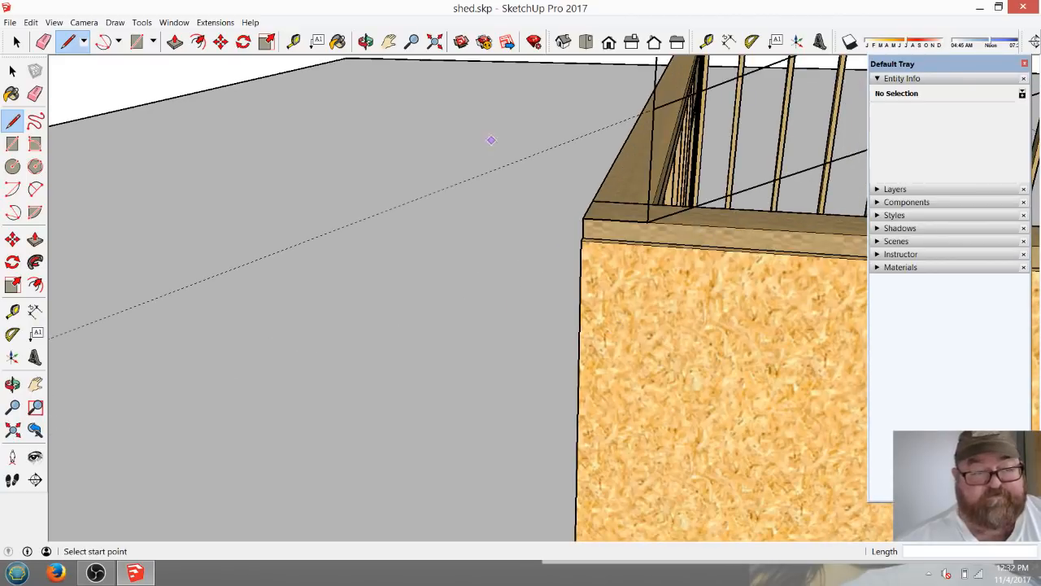
left_click(365, 41)
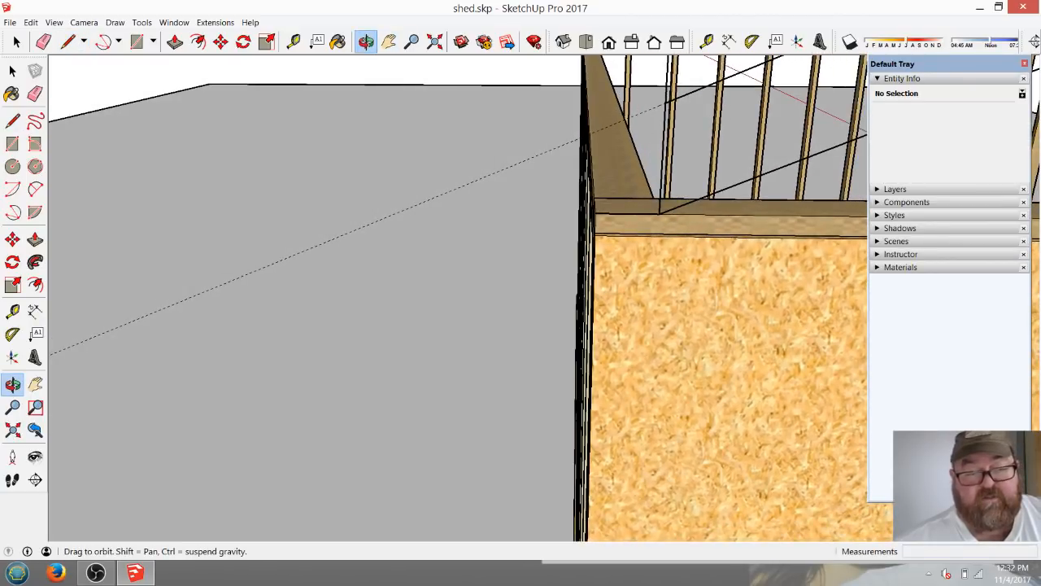
left_click(293, 42)
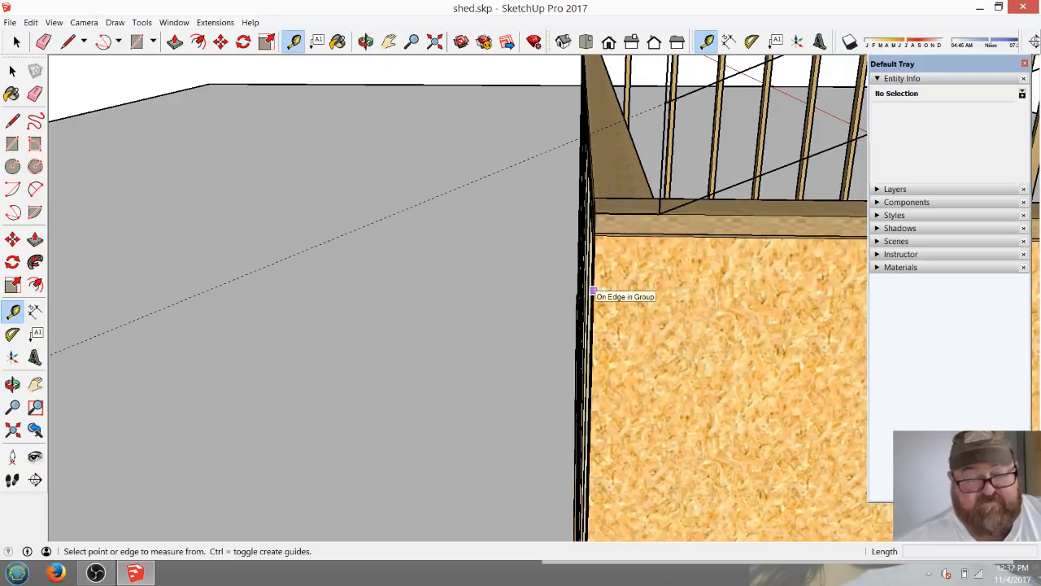
left_click(593, 289)
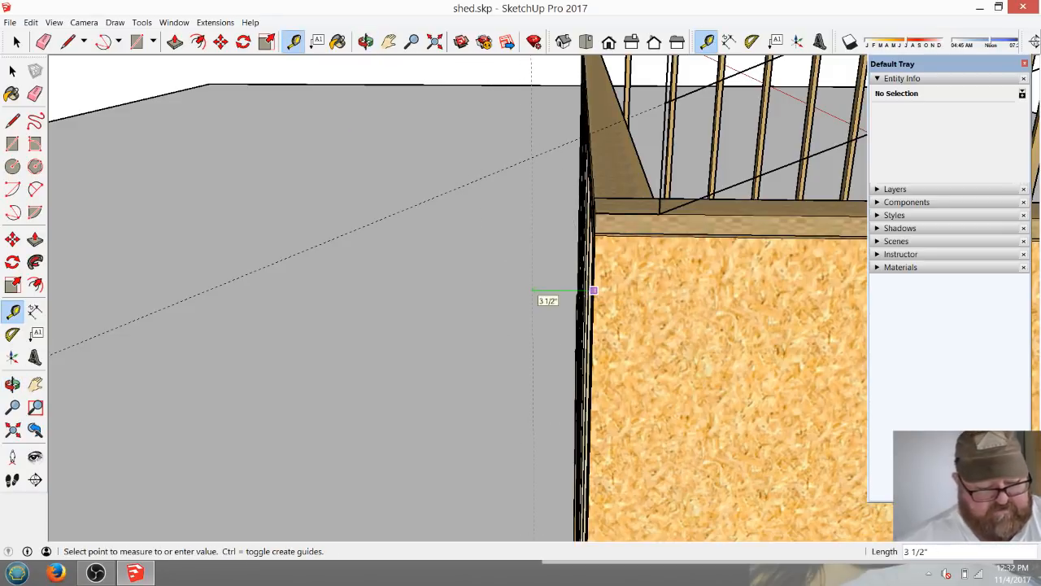
type("16")
key("Return")
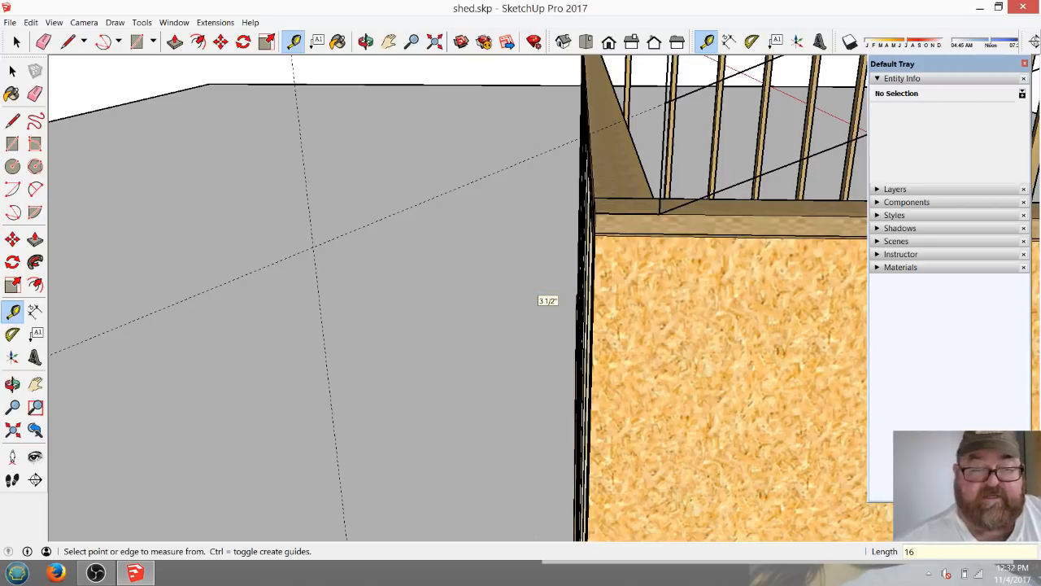
Extend the rafter's upper edge outward to the 16" overhang guide and its lower edge just past that guide.
left_click(67, 41)
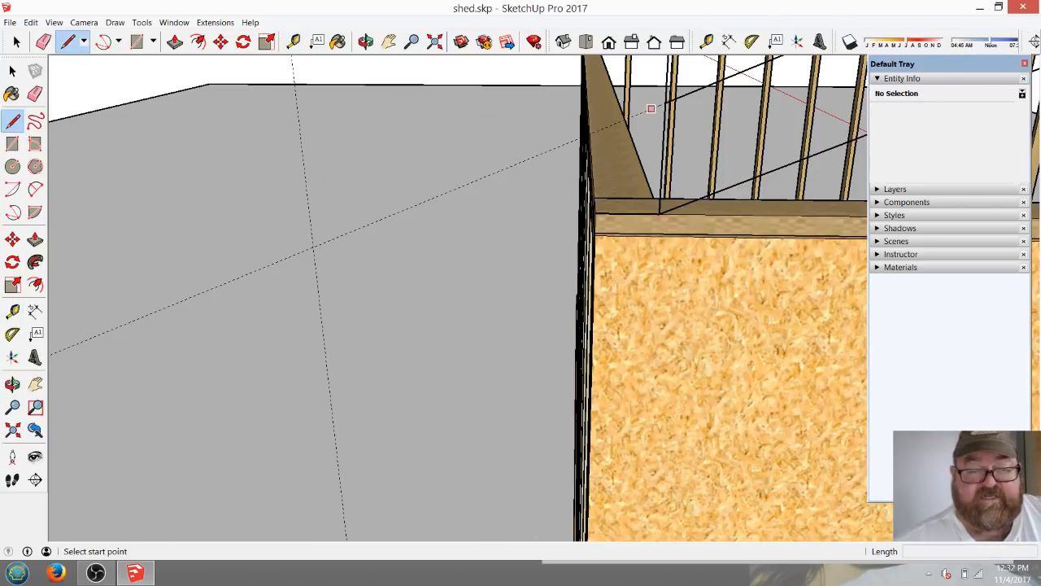
left_click(666, 104)
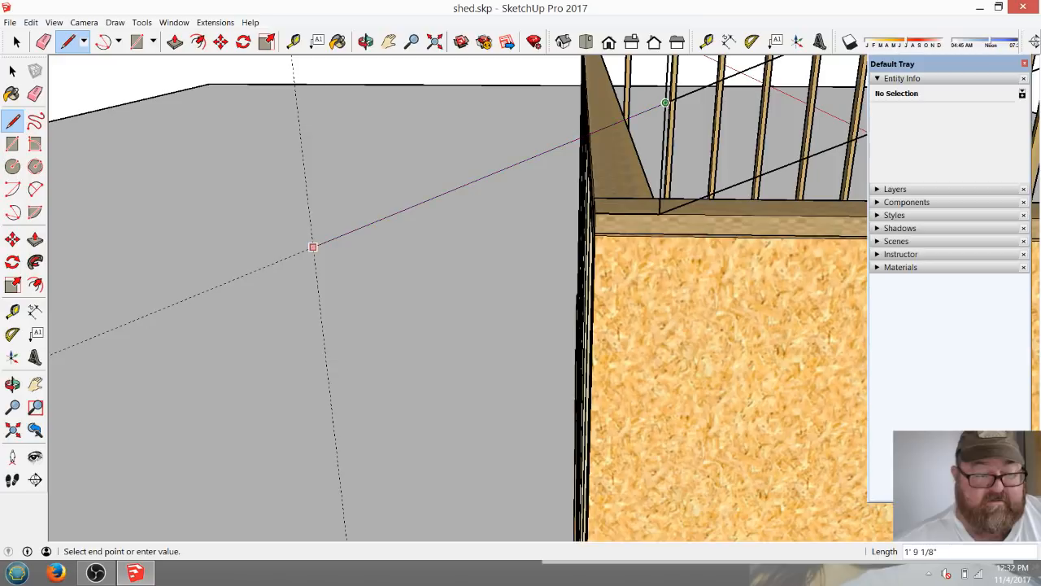
left_click(312, 247)
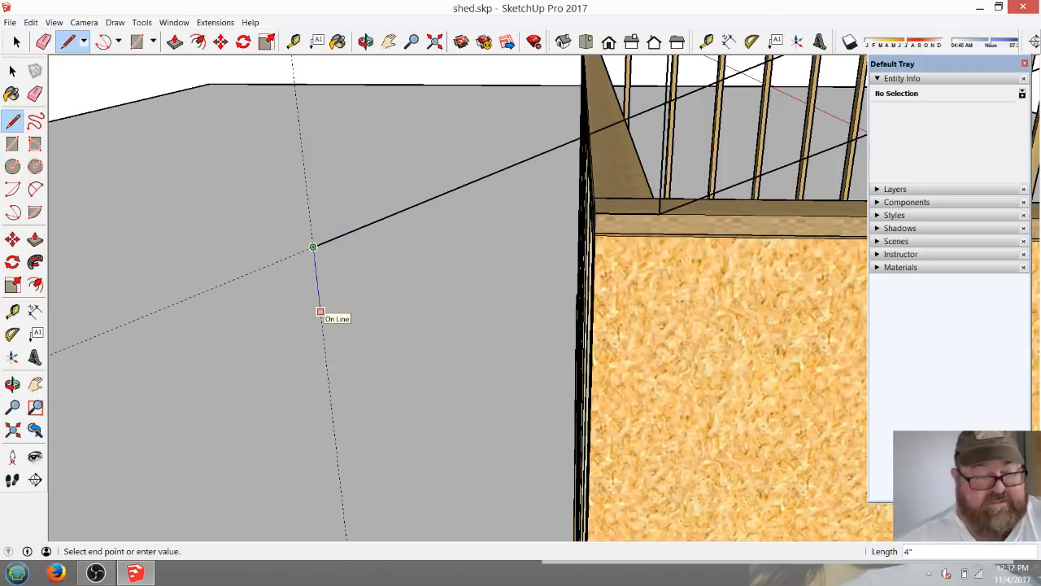
key("Escape")
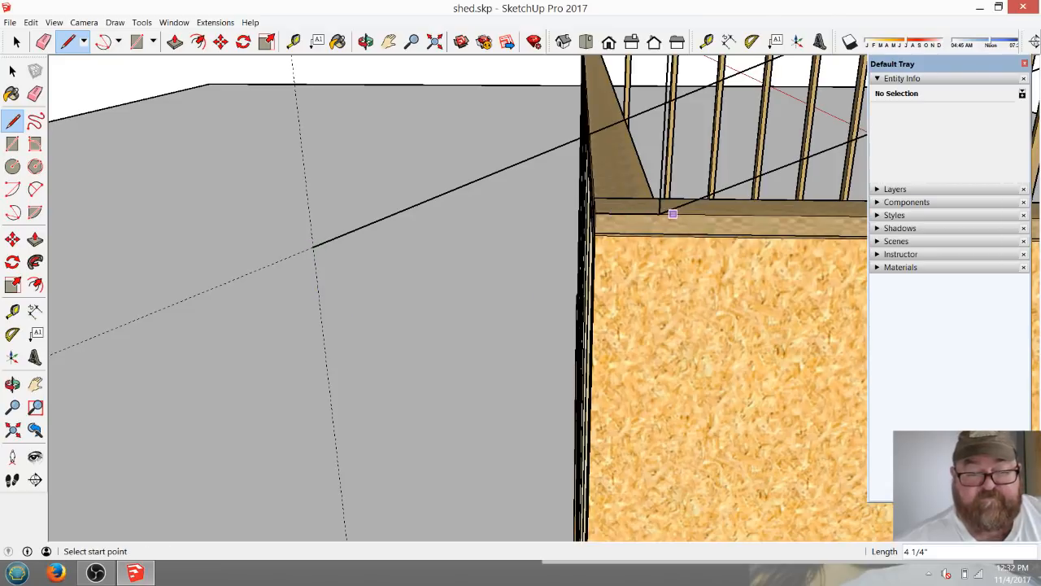
left_click(658, 214)
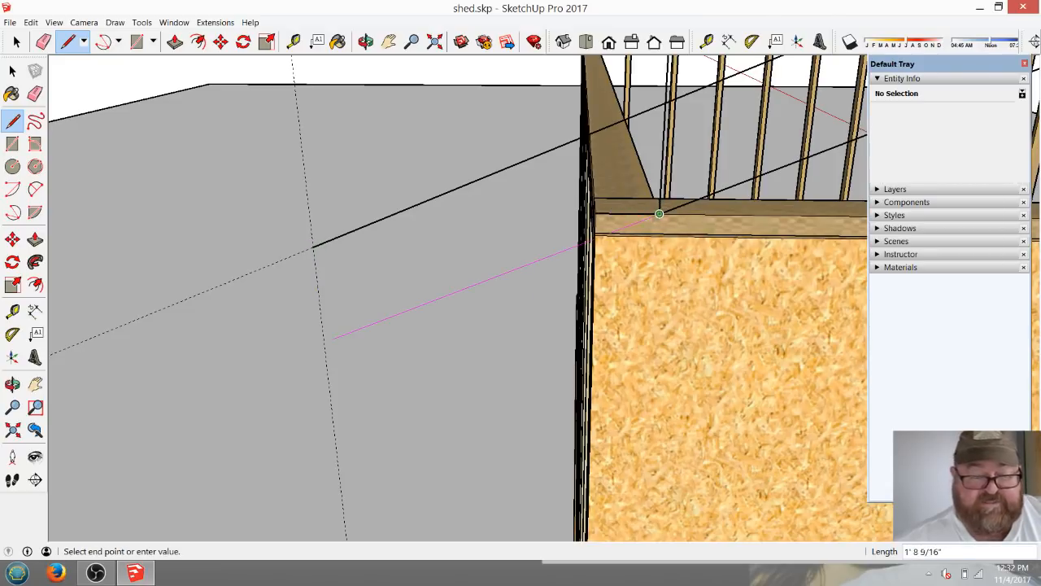
left_click(290, 355)
key("Escape")
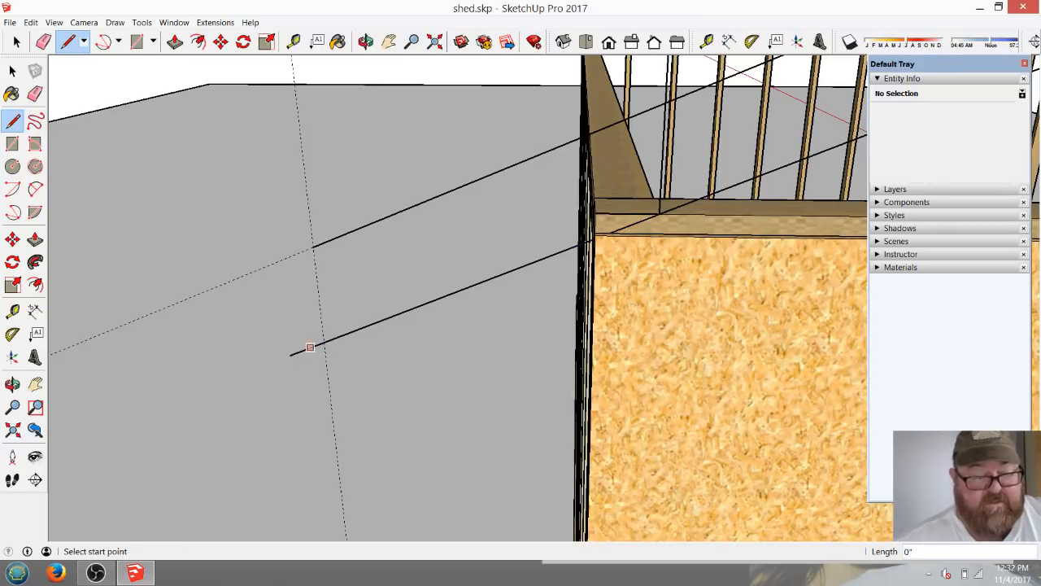
Draw the vertical tail cut between the rafter edges along the overhang guide, and erase the excess lower edge and the guide.
left_click(313, 246)
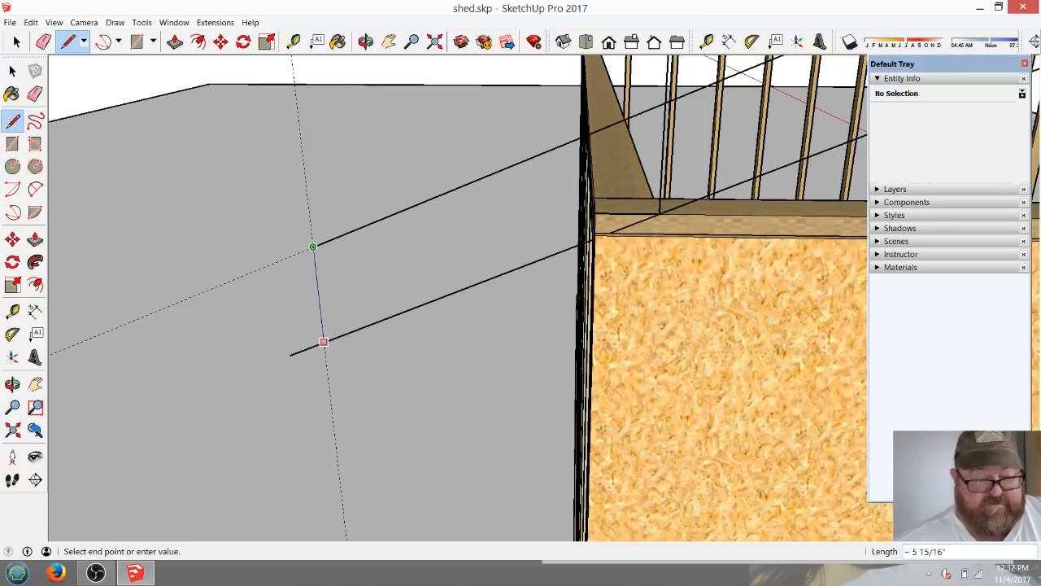
left_click(323, 341)
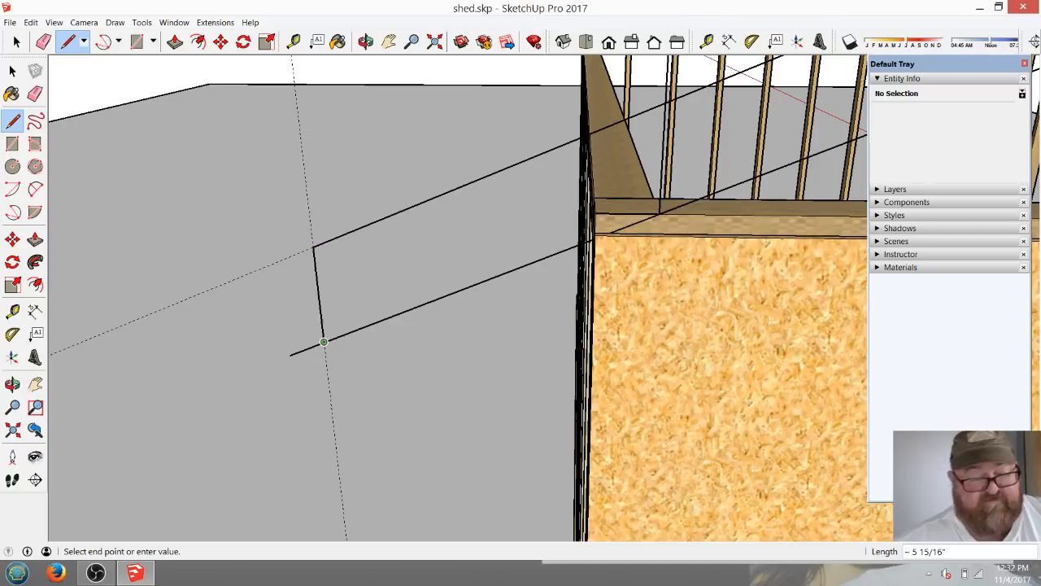
key("e")
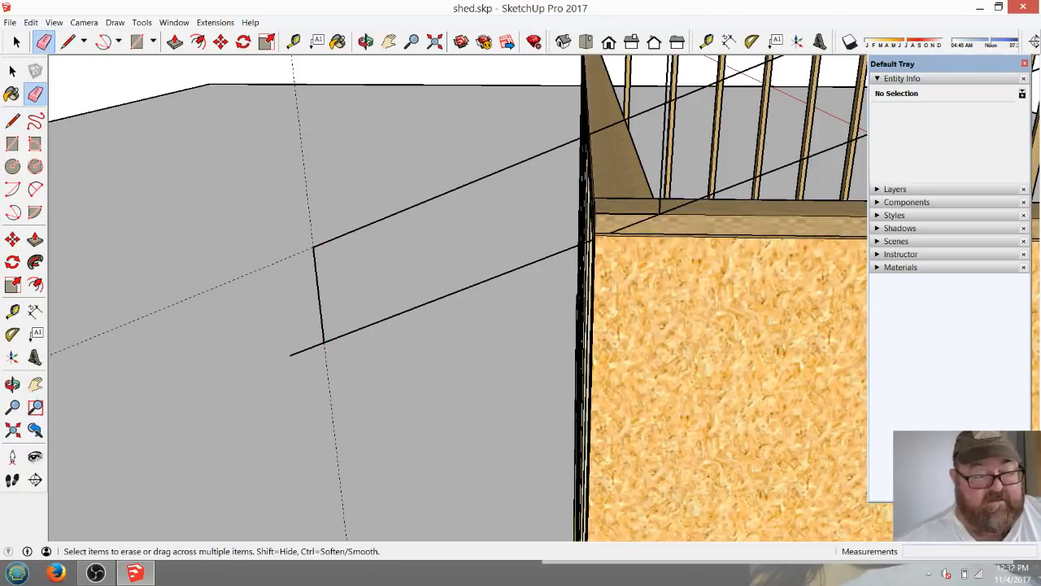
left_click(307, 348)
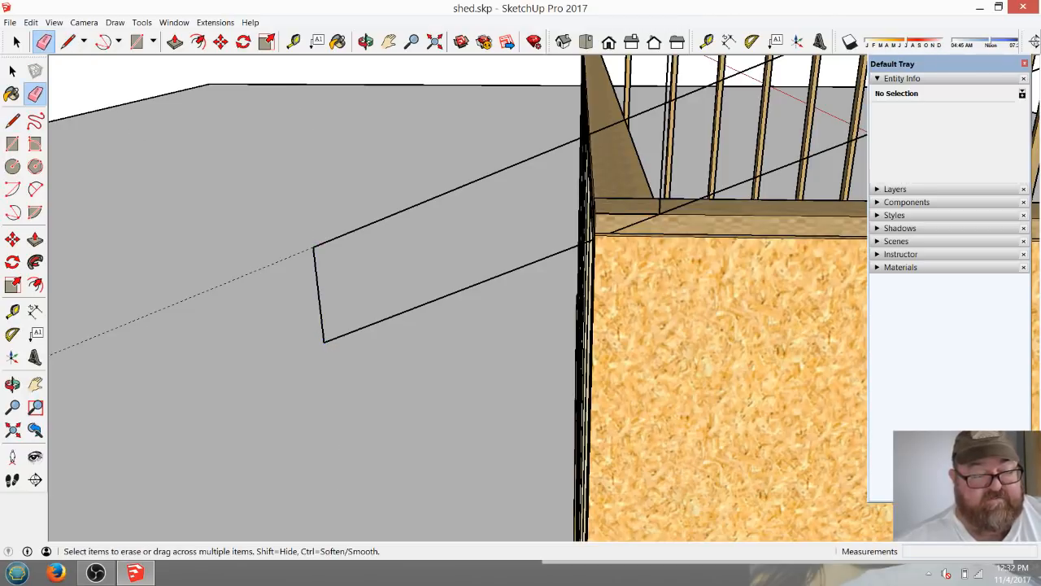
Draw a 1 1/2" vertical line at the wall corner, from the rafter's lower edge up to the top plate's upper corner.
scroll(610, 261, "up", 3)
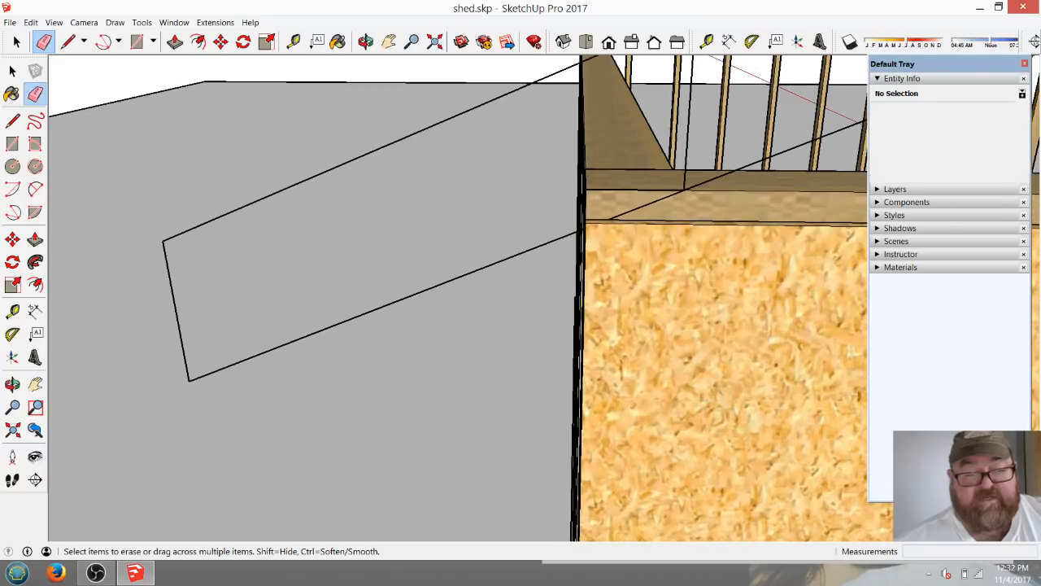
left_click(366, 42)
left_click_drag(358, 204, 471, 248)
left_click(68, 42)
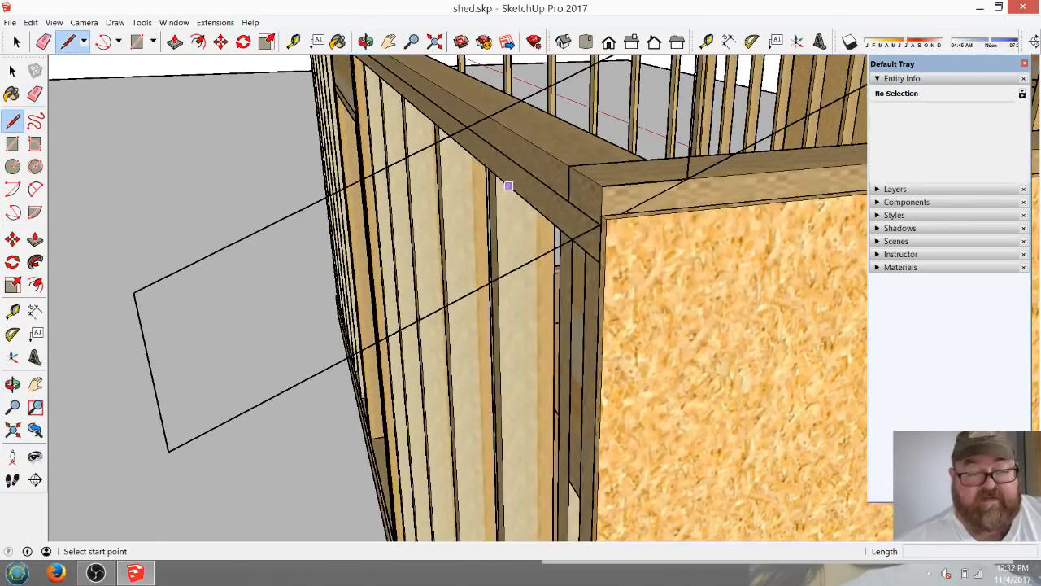
left_click(600, 224)
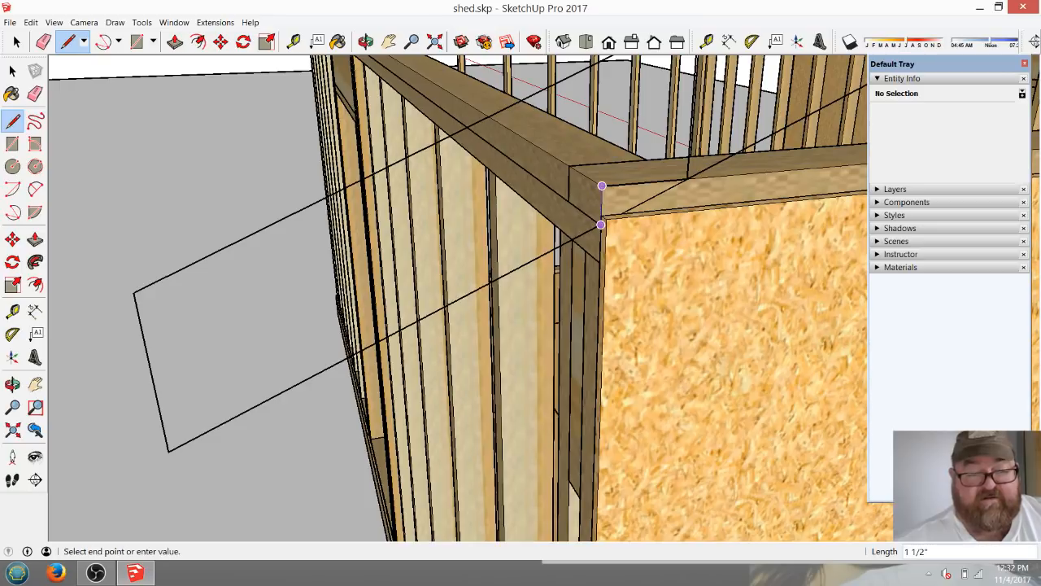
left_click(601, 188)
scroll(407, 303, "down", 2)
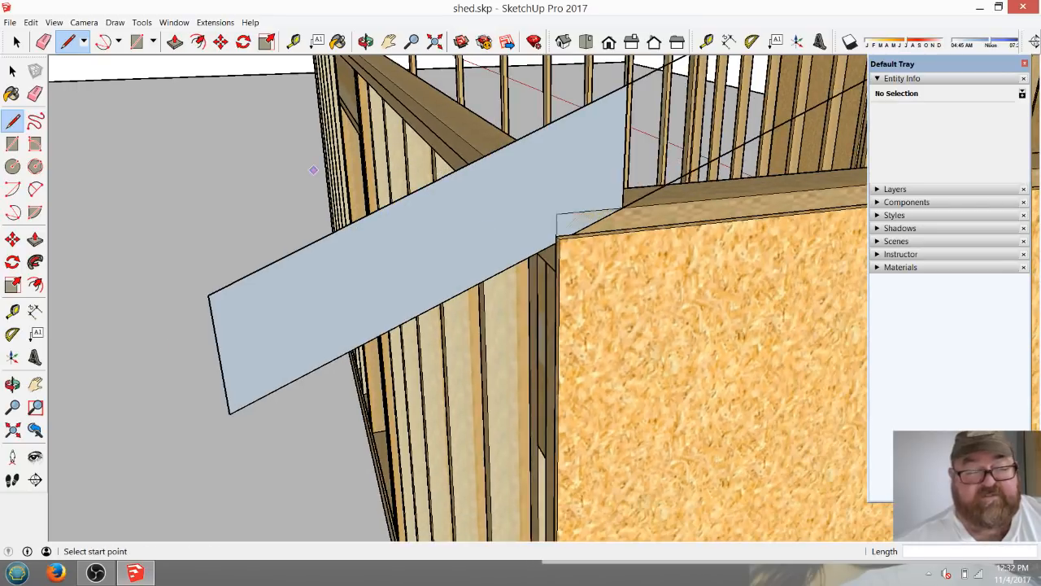
Draw a vertical line from the midpoint of the end wall's top plate up through both rafter edges, about 3' 11" tall.
scroll(194, 277, "down", 5)
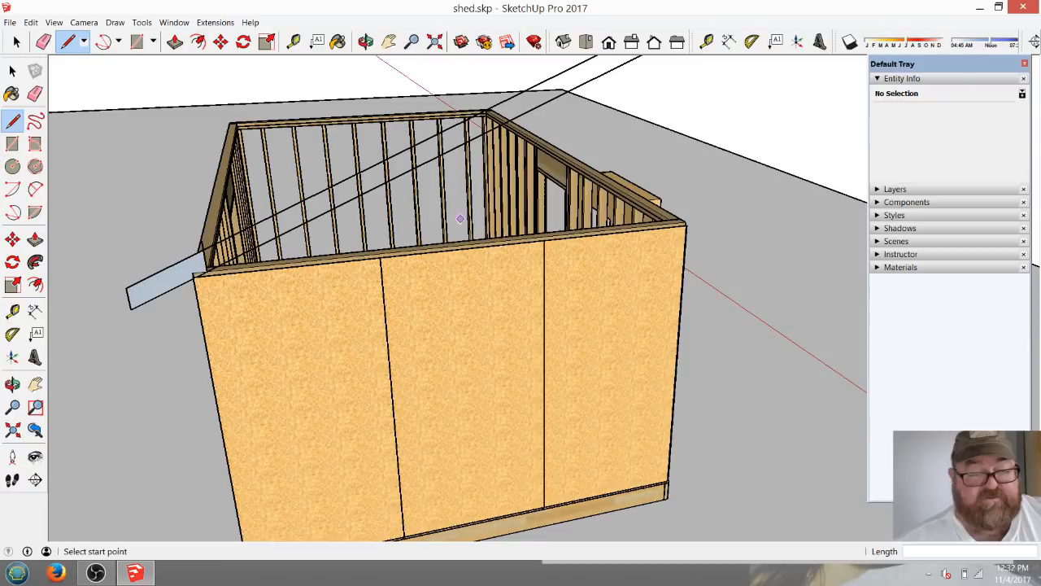
scroll(459, 221, "up", 5)
scroll(429, 271, "down", 3)
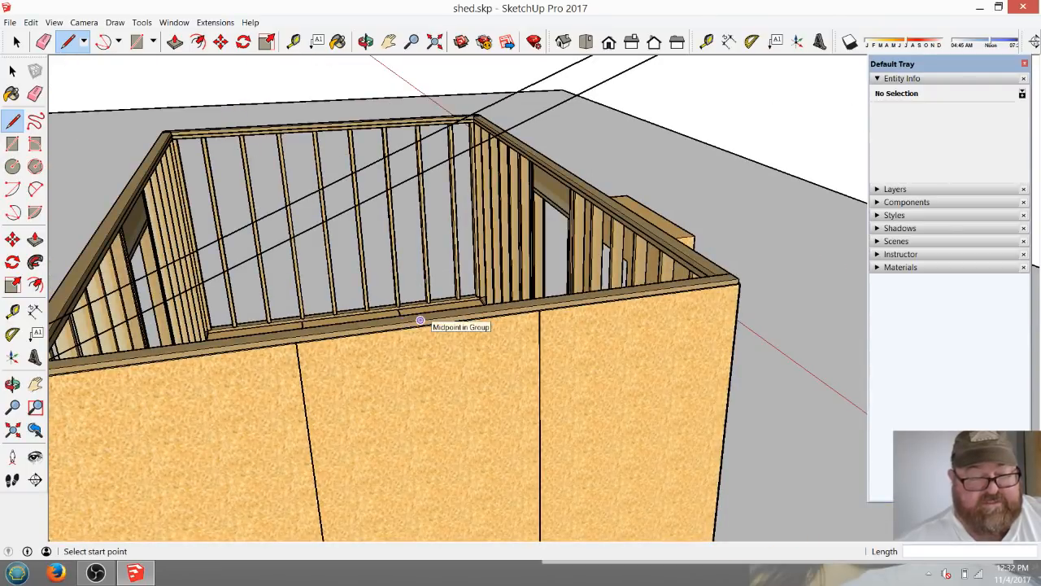
left_click(419, 321)
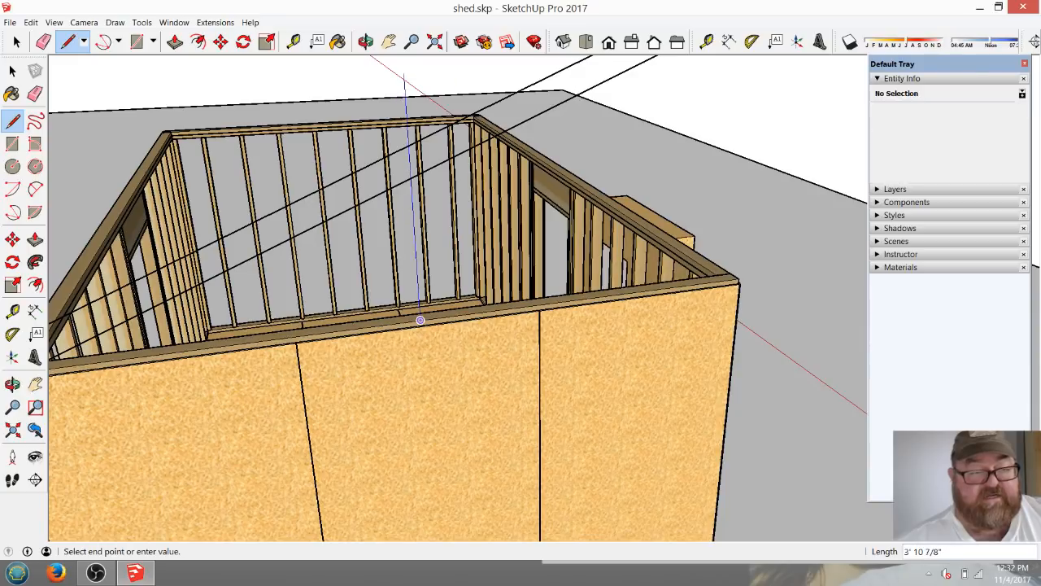
left_click(404, 71)
scroll(482, 157, "down", 3)
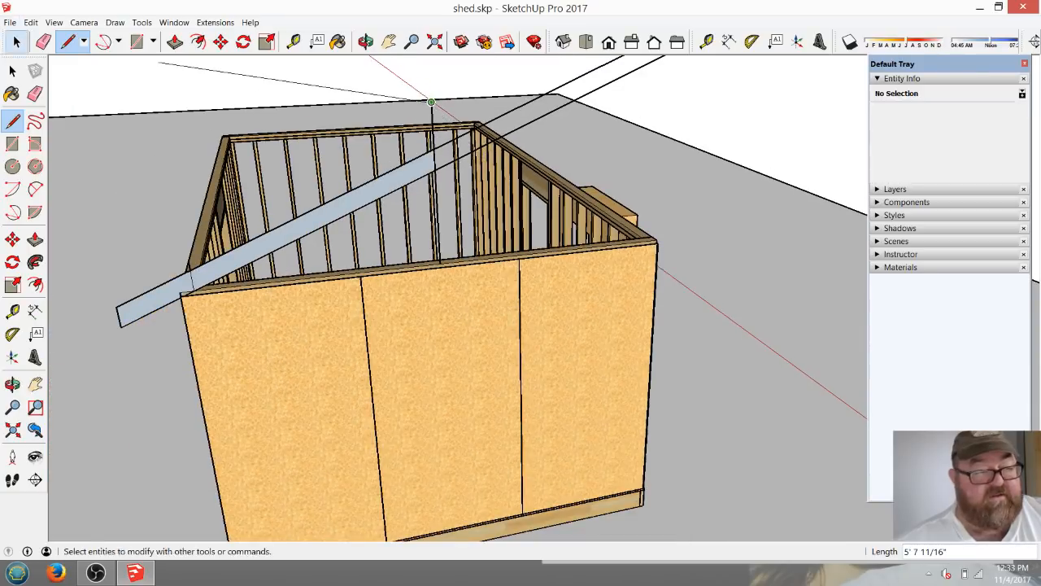
Erase the upper and lower rafter lines that run past the vertical line at the wall's midpoint.
left_click(43, 42)
left_click(546, 114)
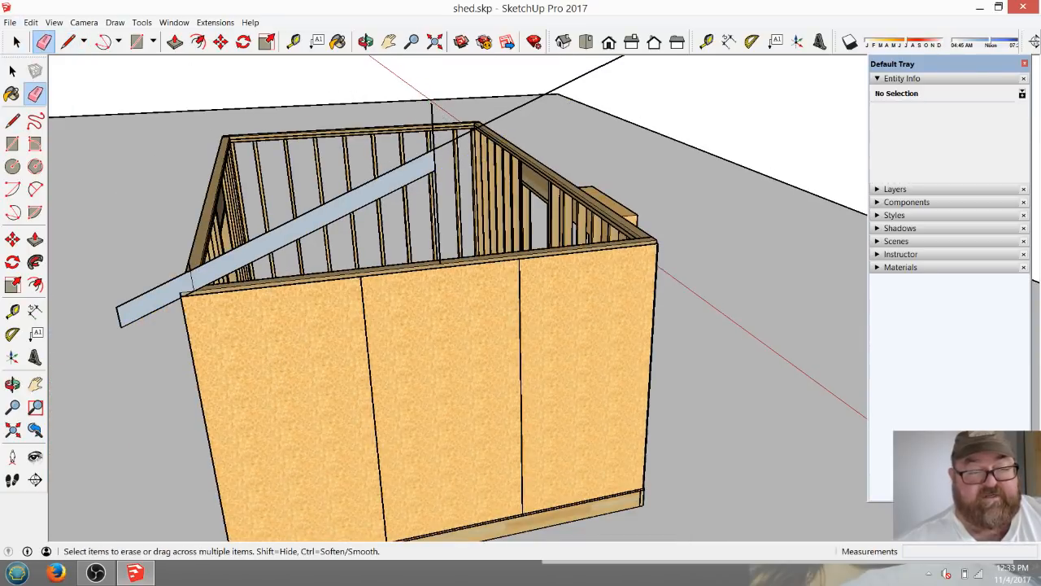
left_click(538, 98)
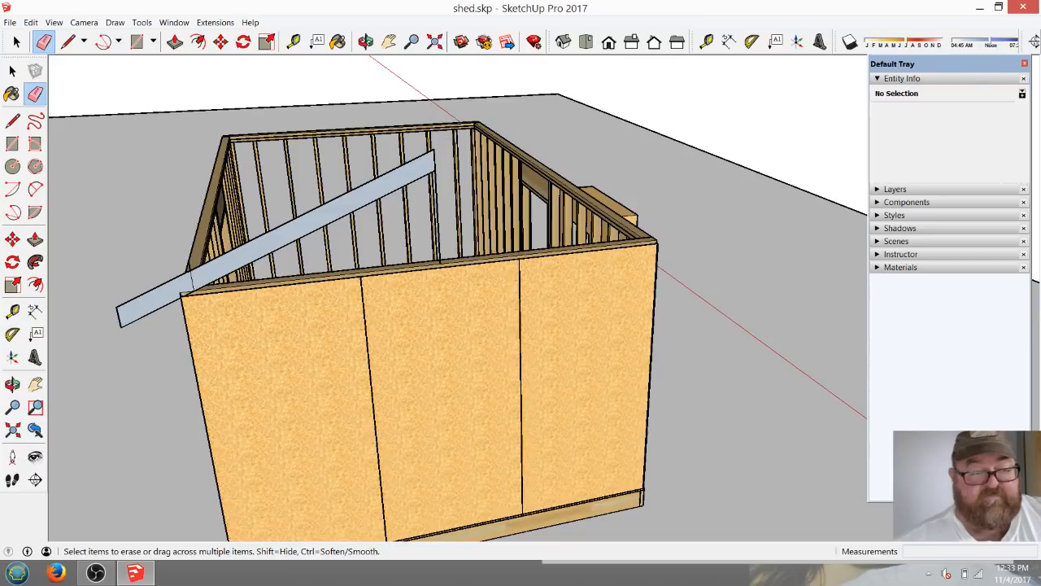
Erase the leftover rafter edge across the bird's mouth so the notch is cut out over the top plate.
scroll(362, 189, "up", 4)
scroll(773, 313, "down", 4)
scroll(439, 285, "up", 5)
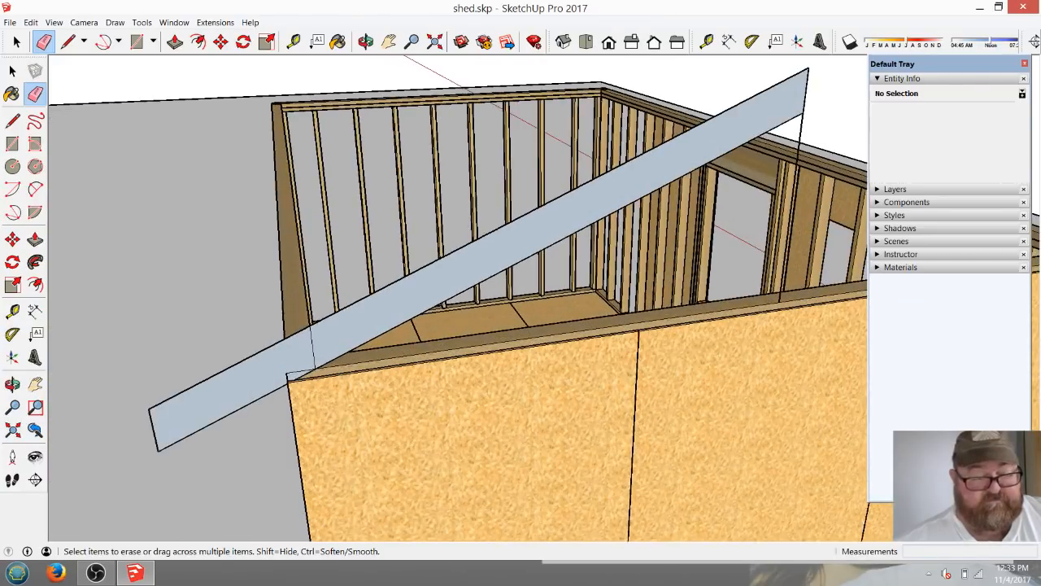
scroll(292, 374, "up", 5)
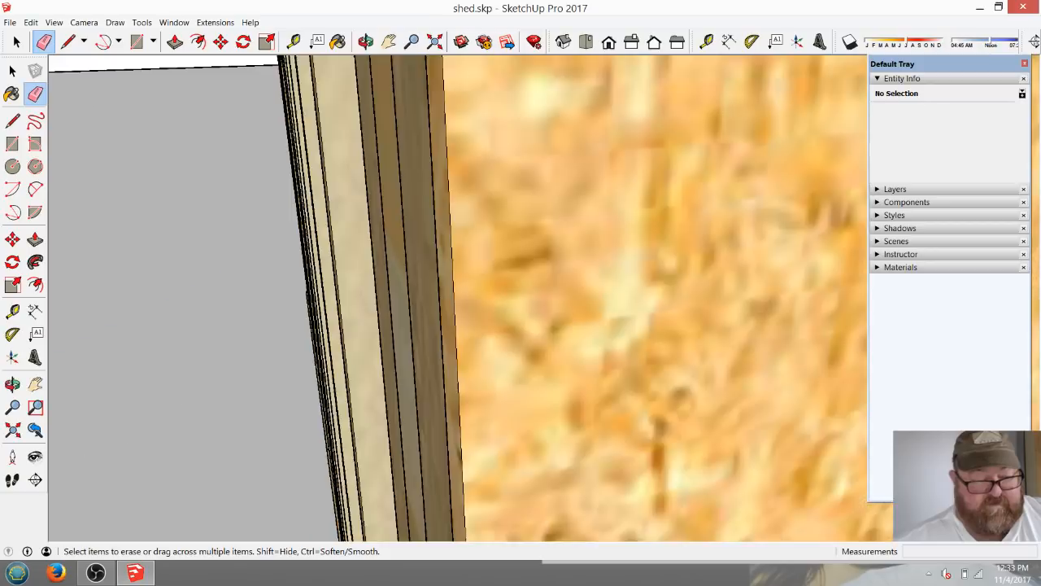
scroll(293, 374, "down", 5)
scroll(310, 325, "up", 2)
scroll(312, 325, "up", 1)
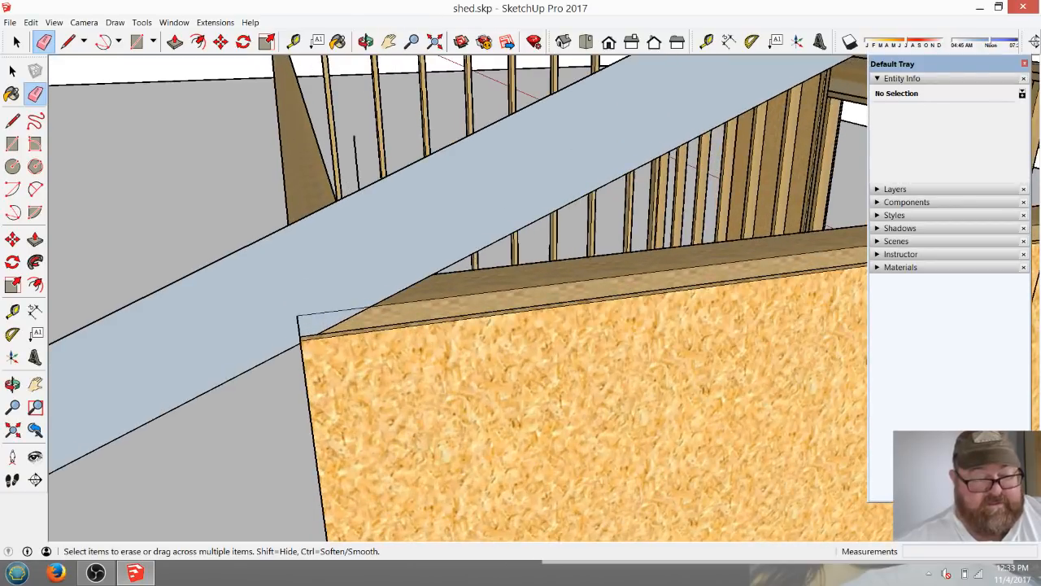
left_click(334, 312)
scroll(309, 325, "down", 3)
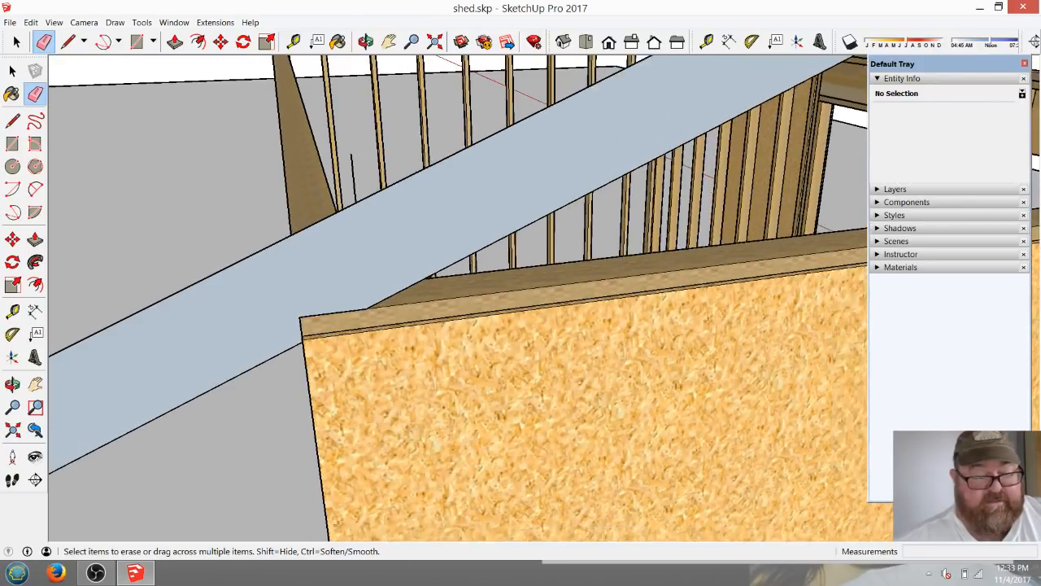
Push/Pull the rafter profile 1 1/2" thick, inward from the end wall's face.
mouse_move(311, 325)
middle_mouse_down()
mouse_move(382, 325)
mouse_move(476, 257)
middle_mouse_up()
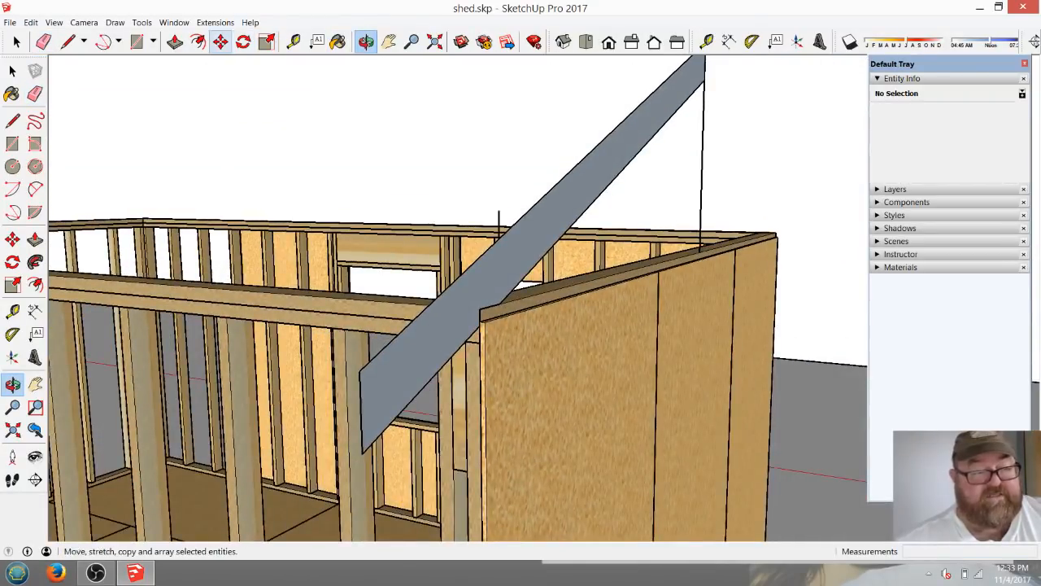
left_click(175, 41)
left_click(488, 281)
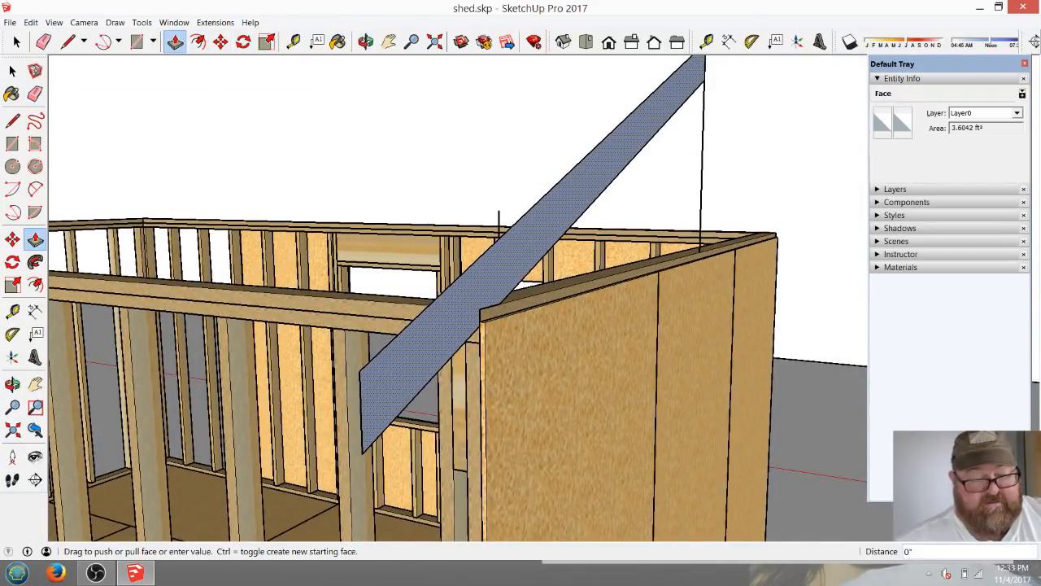
type("1 1/2")
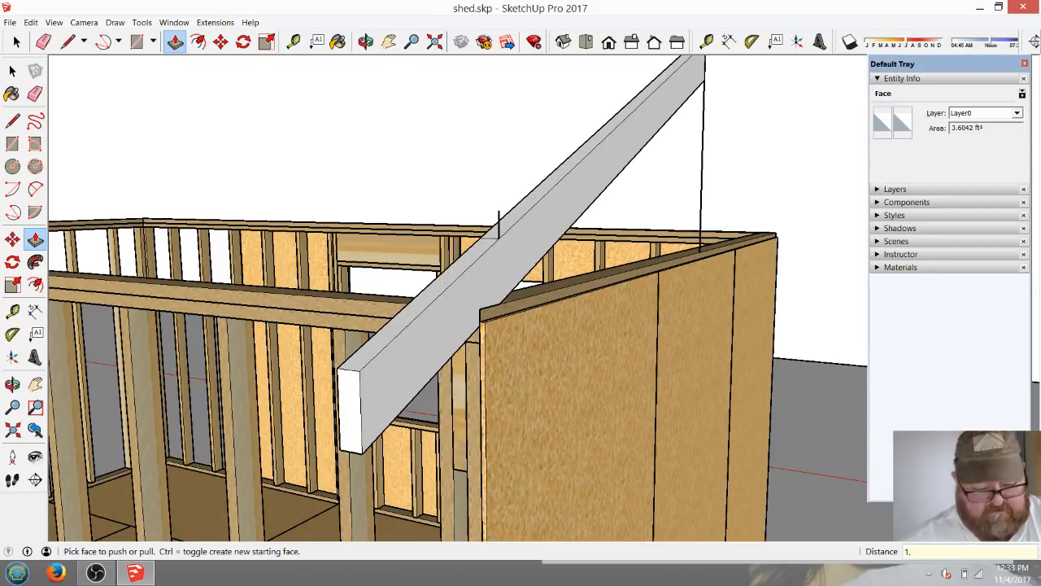
key("Return")
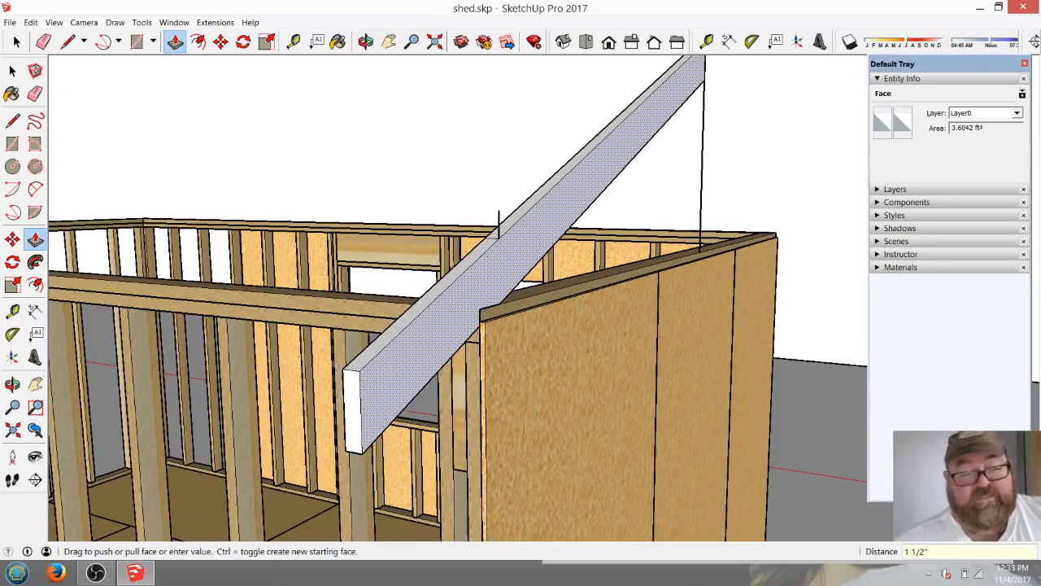
Erase the stray vertical line above the rafter and the tall vertical line below its ridge end.
key("e")
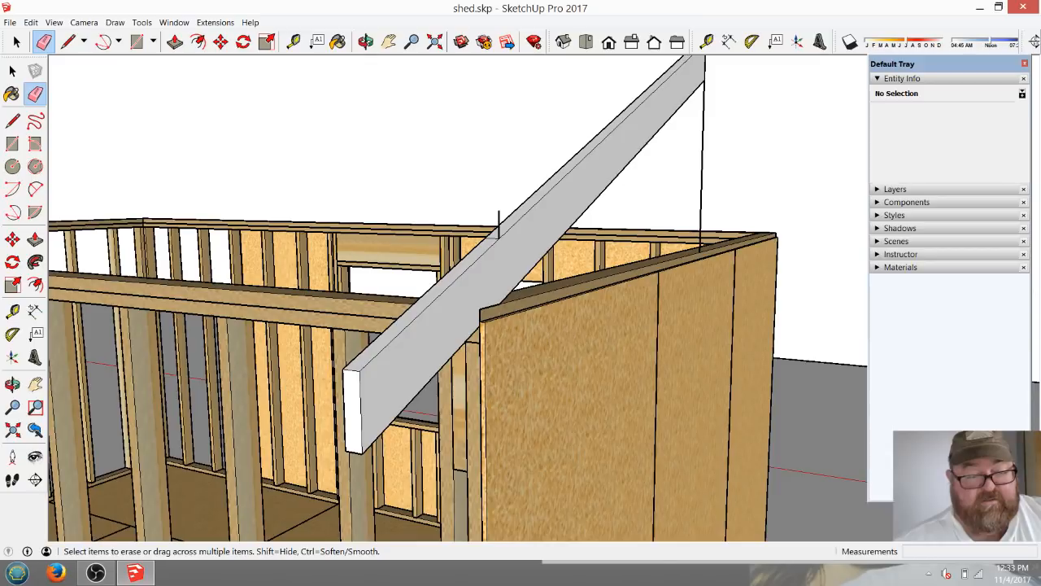
scroll(493, 246, "up", 3)
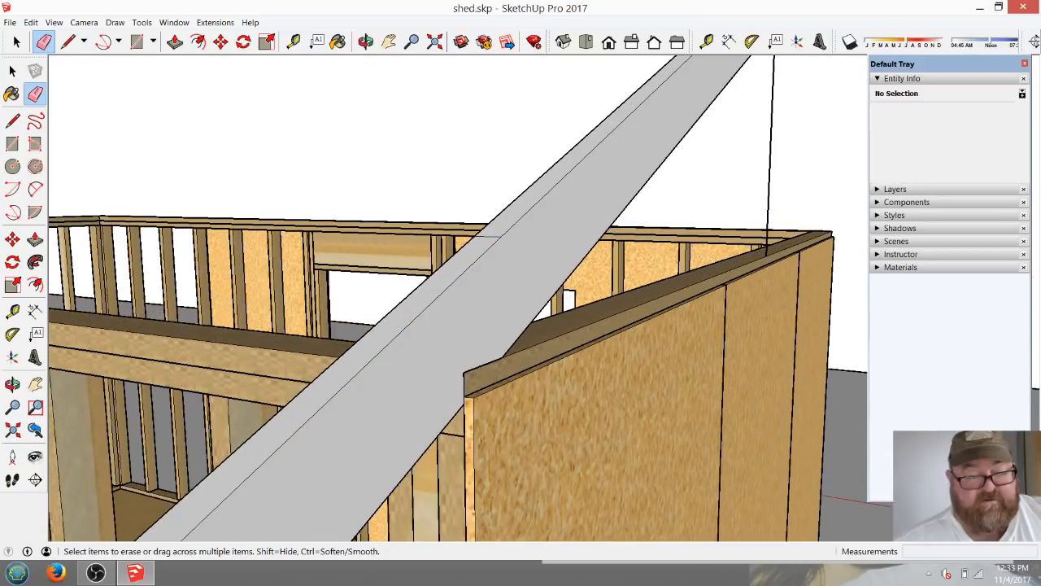
scroll(537, 260, "down", 3)
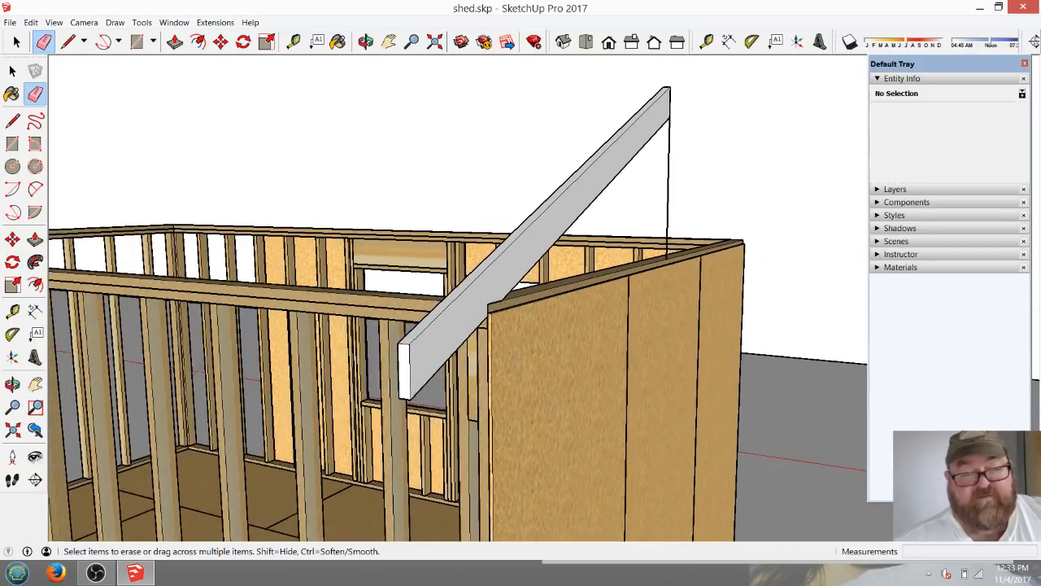
left_click(668, 180)
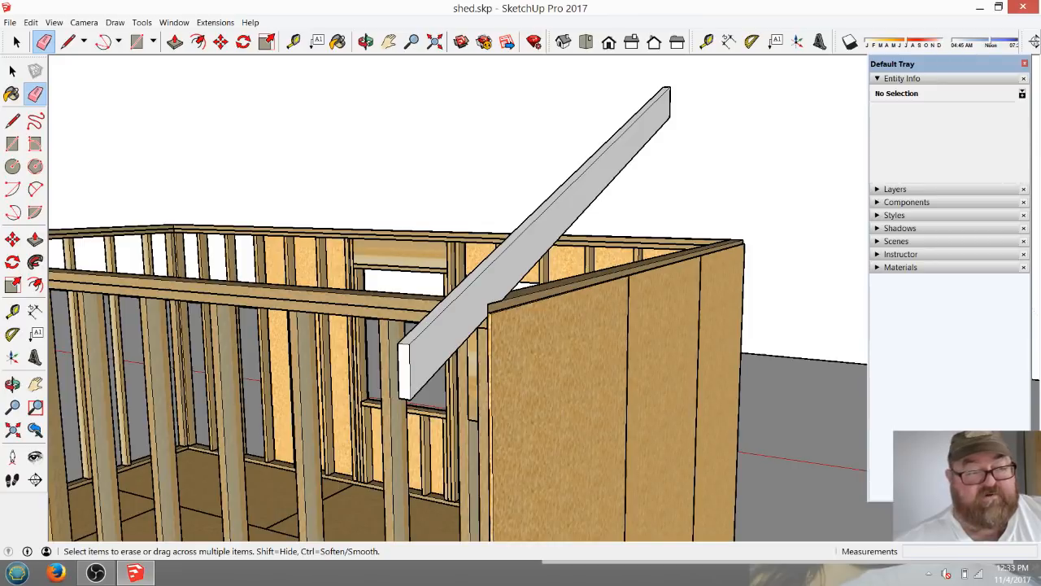
Select all the rafter's faces and edges and make them a group.
left_click(366, 42)
mouse_move(382, 269)
left_mouse_down()
mouse_move(561, 285)
mouse_move(651, 195)
mouse_move(553, 151)
mouse_move(608, 243)
left_mouse_up()
left_click(16, 41)
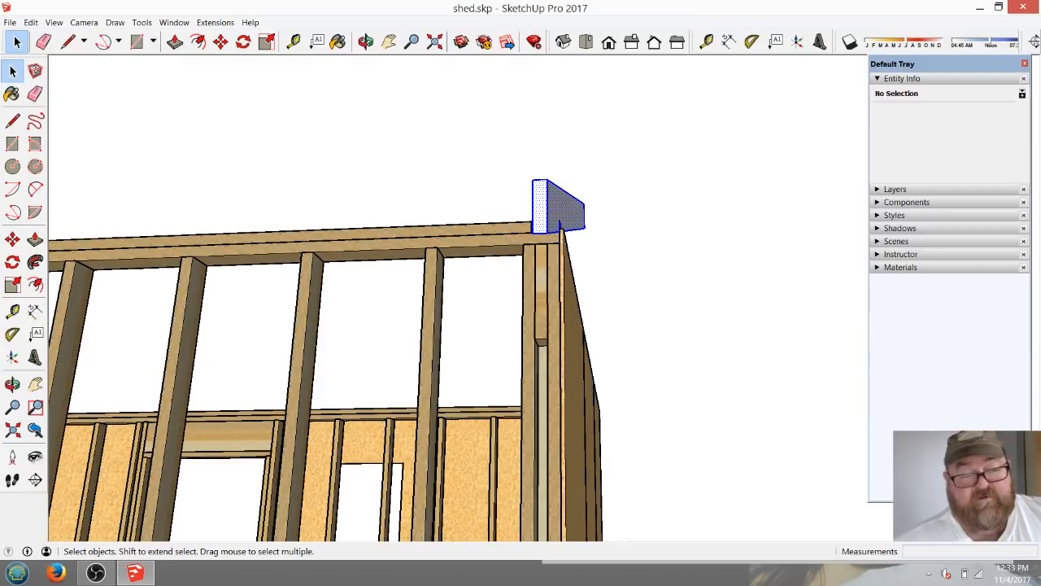
left_click(366, 41)
left_click_drag(390, 212, 269, 326)
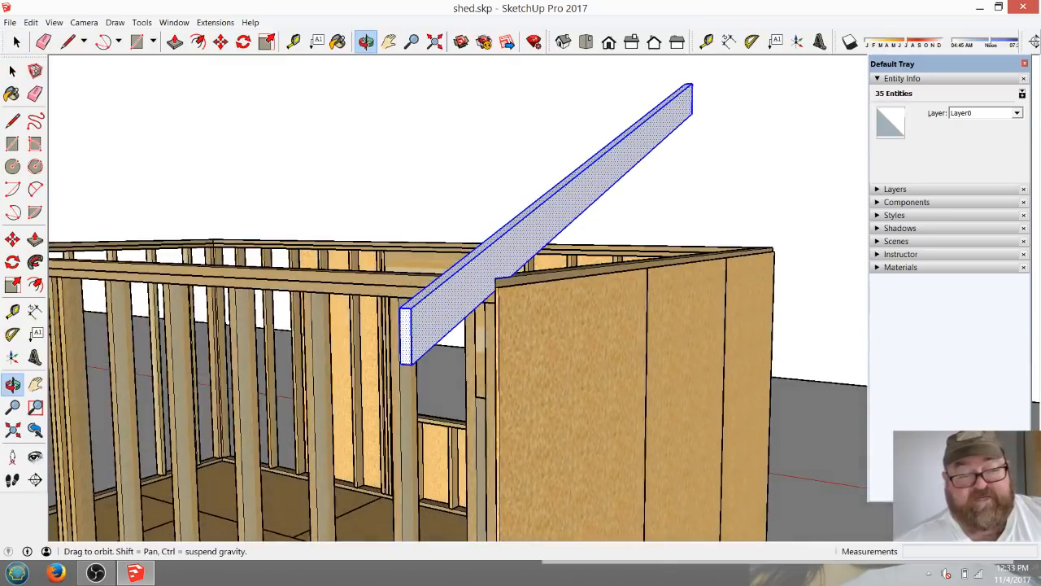
left_click(16, 42)
right_click(565, 208)
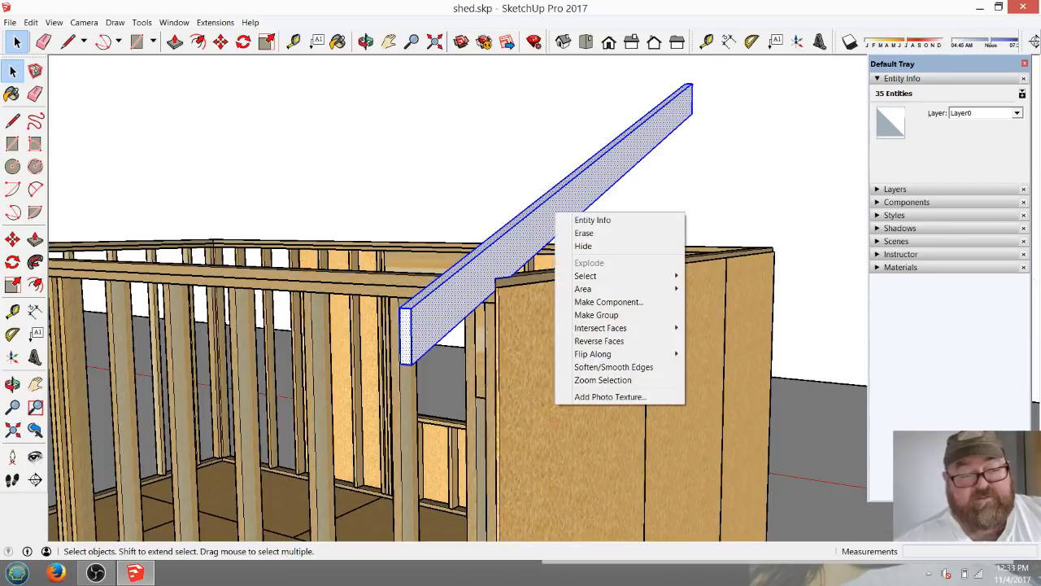
left_click(602, 314)
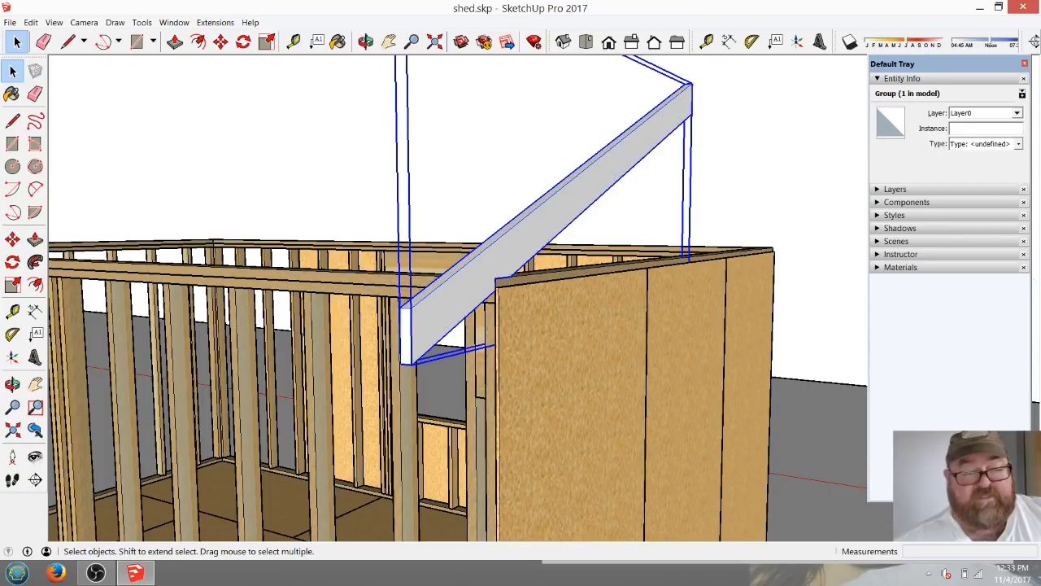
Convert the rafter group into a component, keeping the default settings.
left_click(366, 41)
left_click_drag(618, 187, 488, 314)
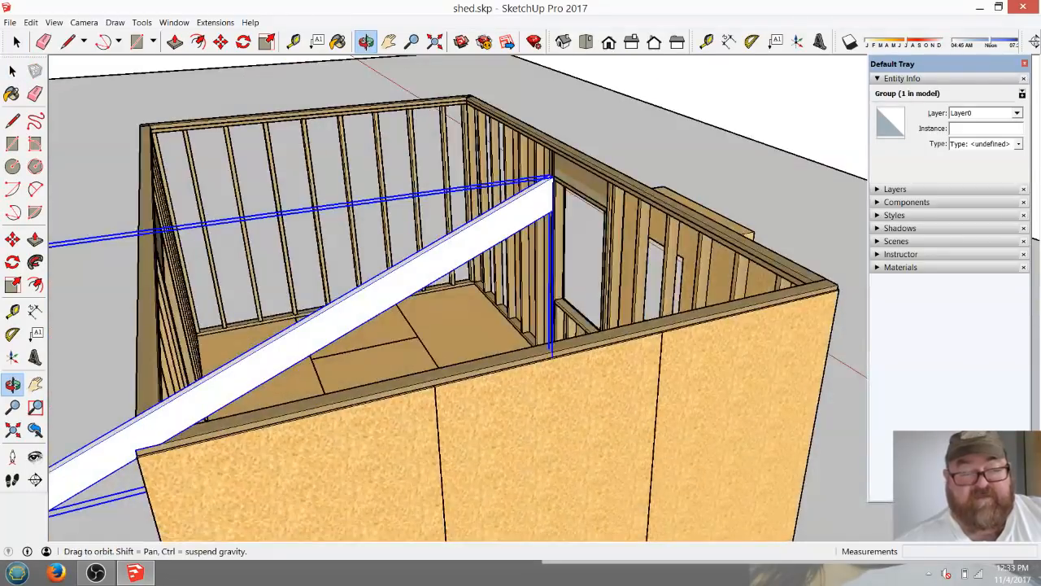
scroll(488, 313, "down", 2)
scroll(505, 309, "down", 2)
scroll(398, 358, "up", 2)
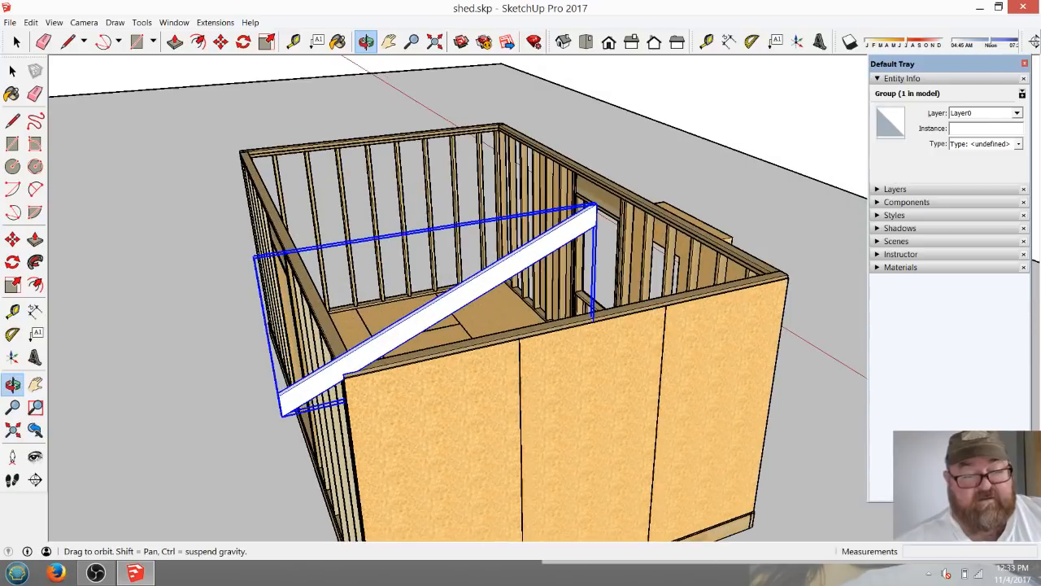
scroll(468, 387, "up", 2)
scroll(431, 378, "down", 1)
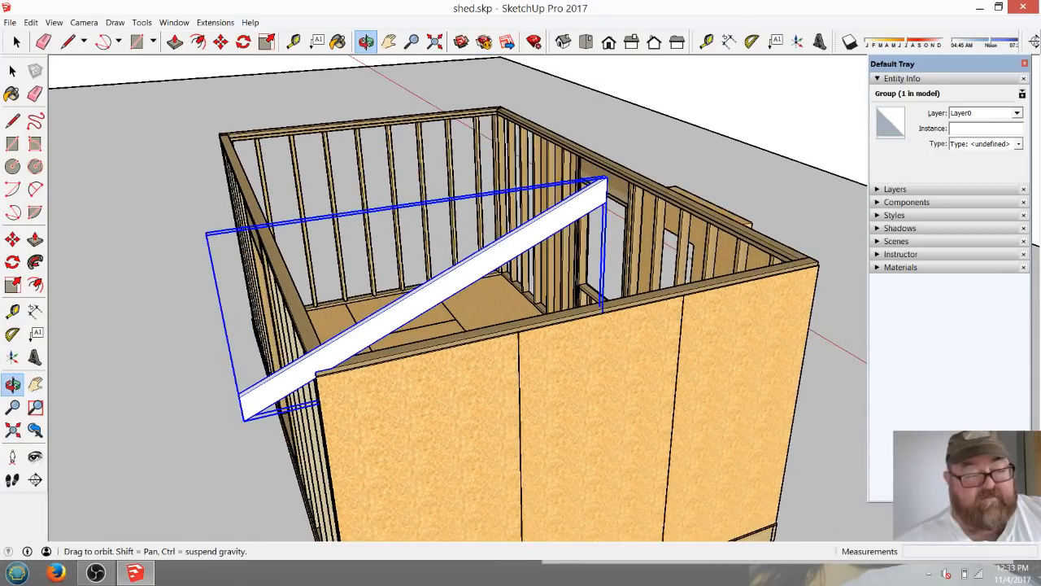
left_click(17, 41)
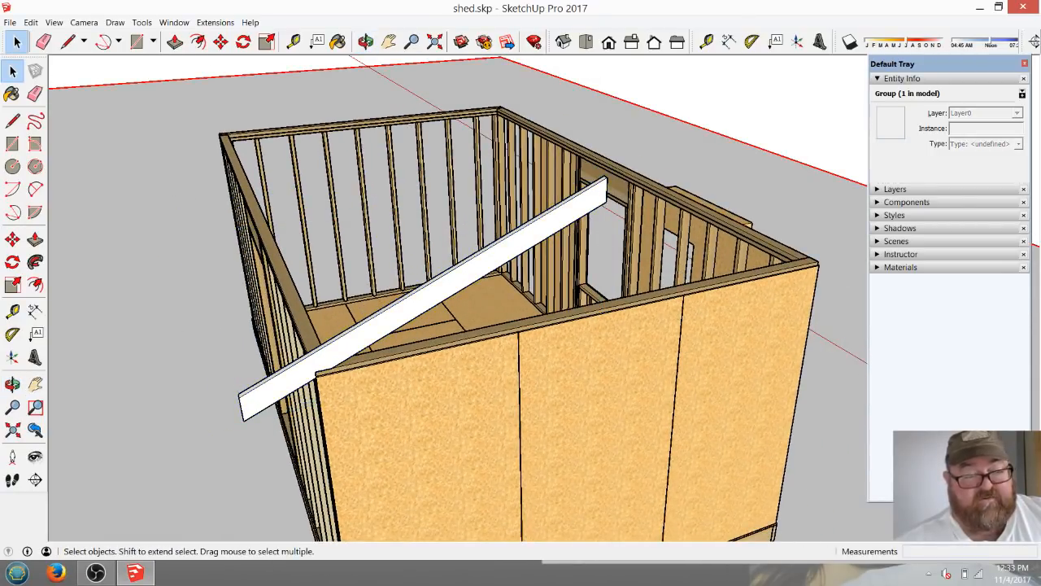
scroll(399, 342, "up", 2)
left_click(408, 319)
right_click(408, 318)
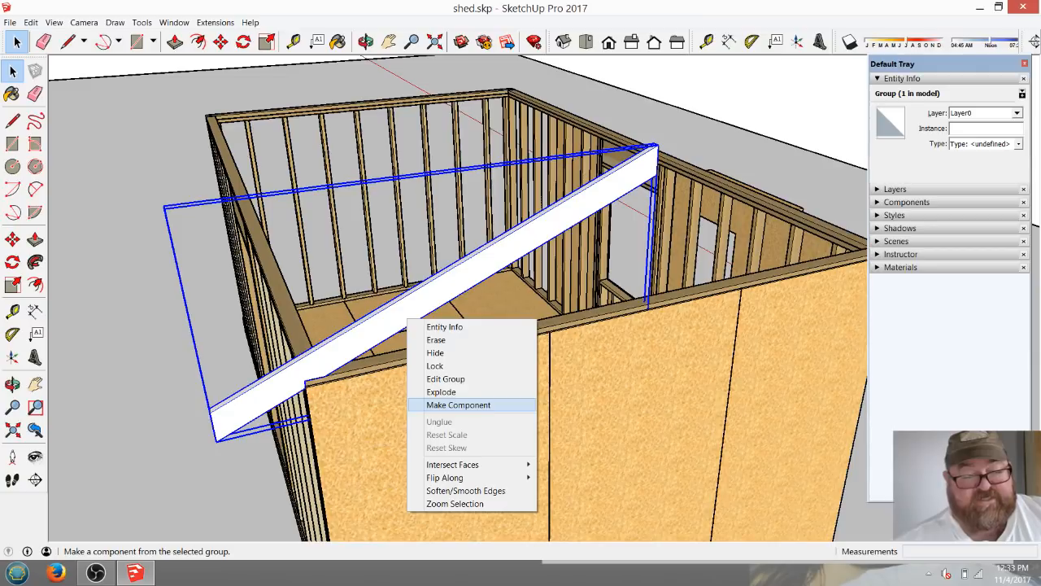
left_click(457, 404)
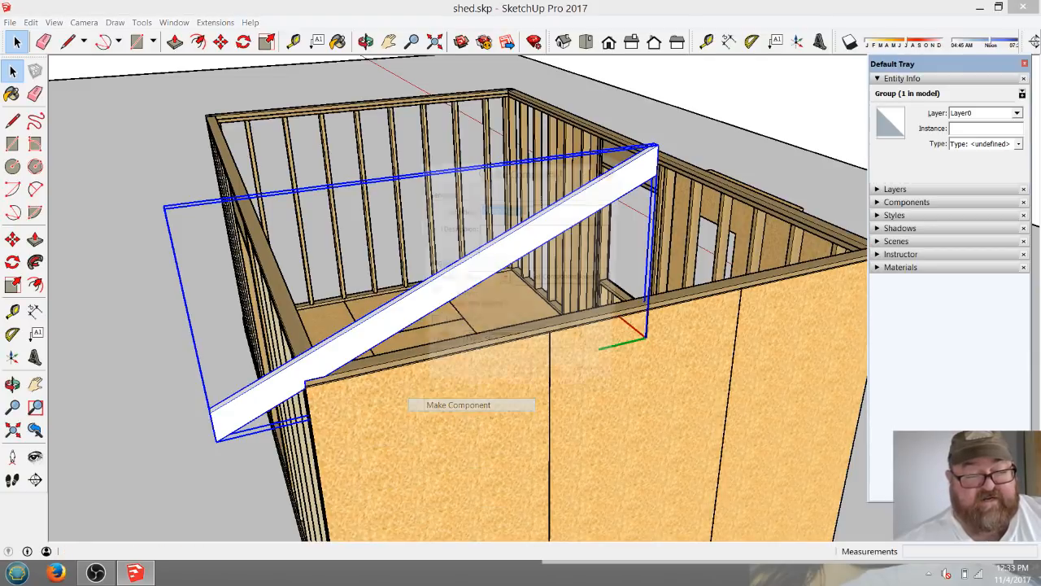
key("Return")
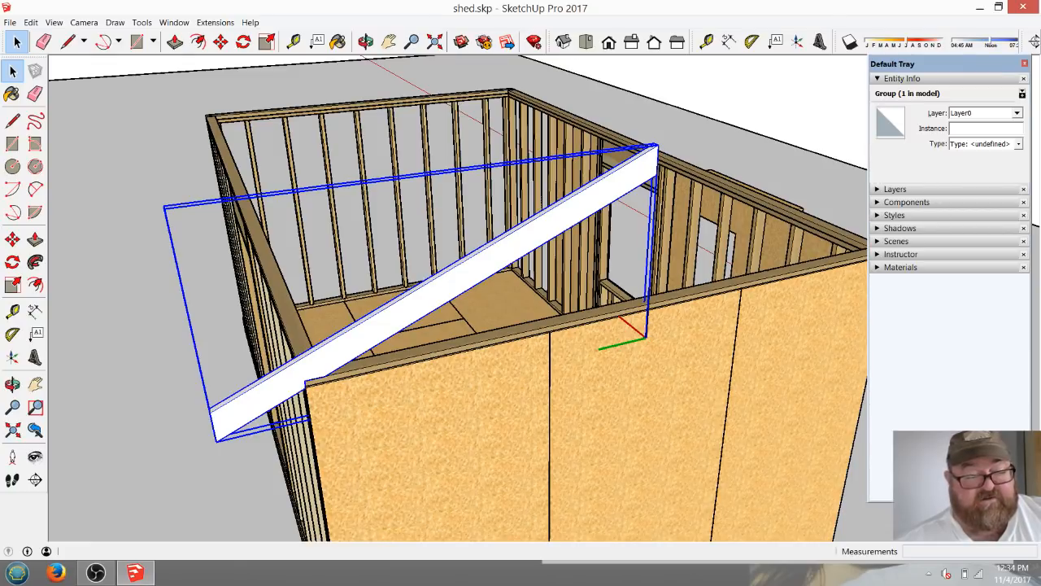
Copy the rafter component from its bird's mouth corner along the end wall's top plate, toward the opposite side wall.
scroll(341, 338, "up", 1)
left_click(352, 392)
left_click(345, 346)
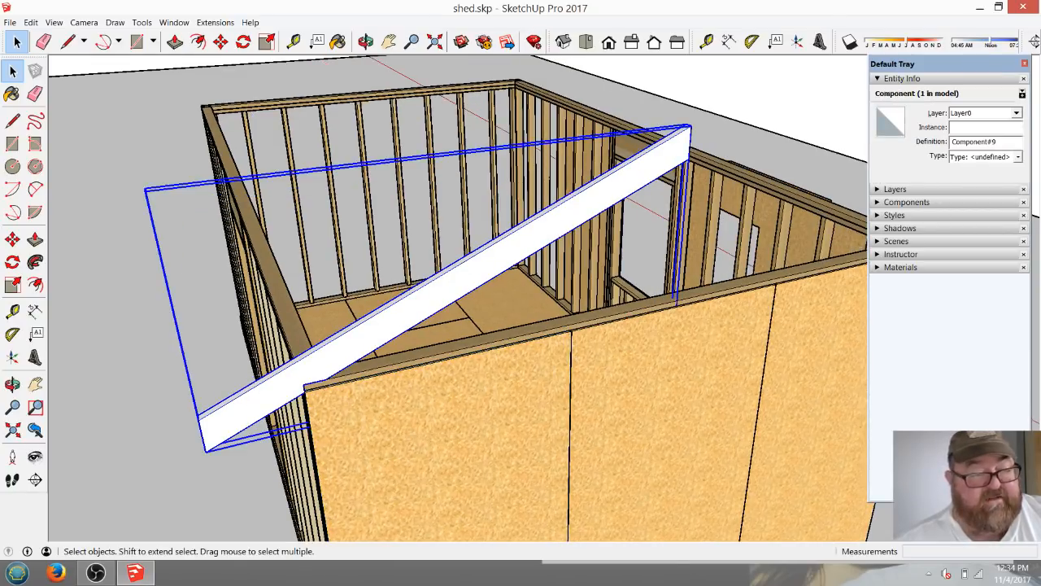
left_click(221, 41)
scroll(361, 384, "up", 2)
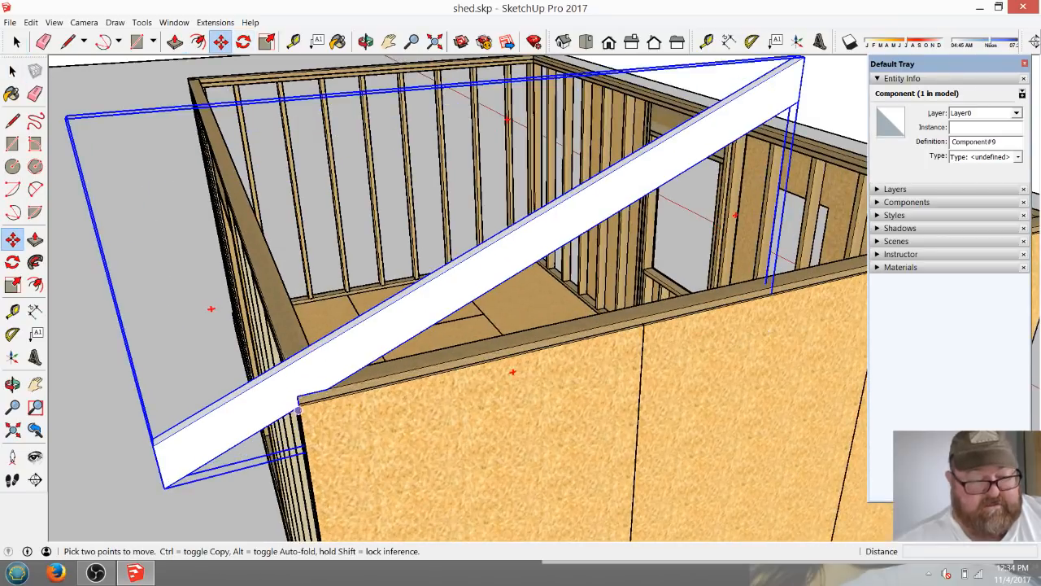
left_click(297, 396)
key("ctrl")
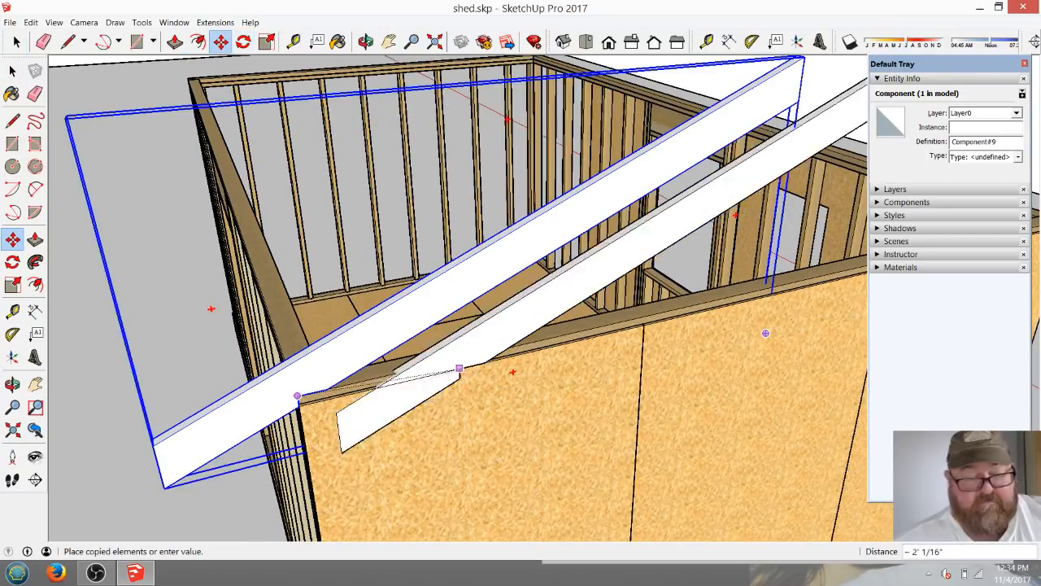
left_click(704, 302)
Rotate the copied rafter horizontally on the end wall's top plate so that it slopes in the opposite direction.
scroll(704, 302, "down", 4)
middle_click_drag(705, 302, 542, 335, "shift")
scroll(537, 335, "up", 5)
scroll(462, 345, "up", 4)
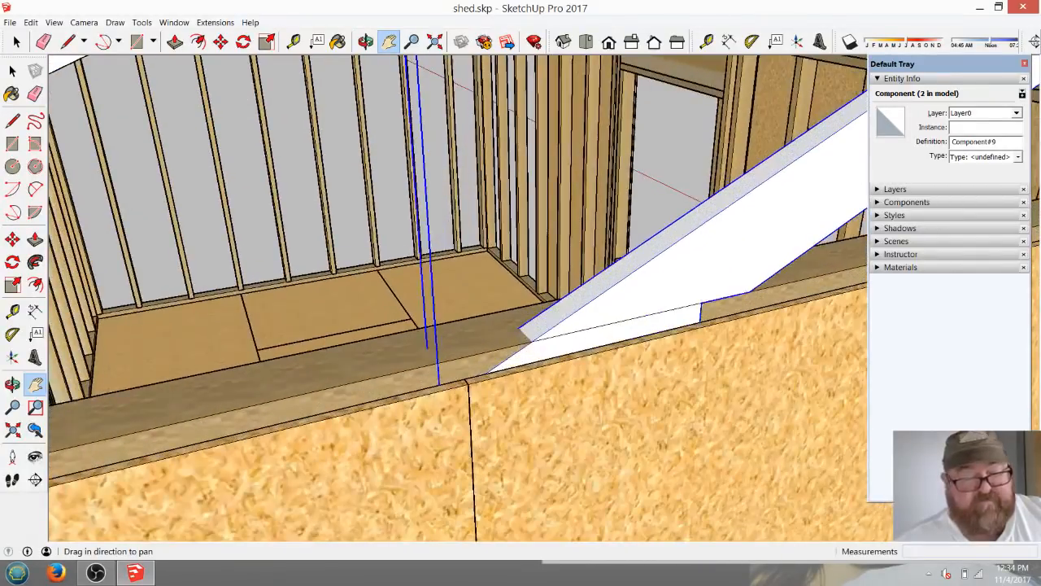
left_click(244, 41)
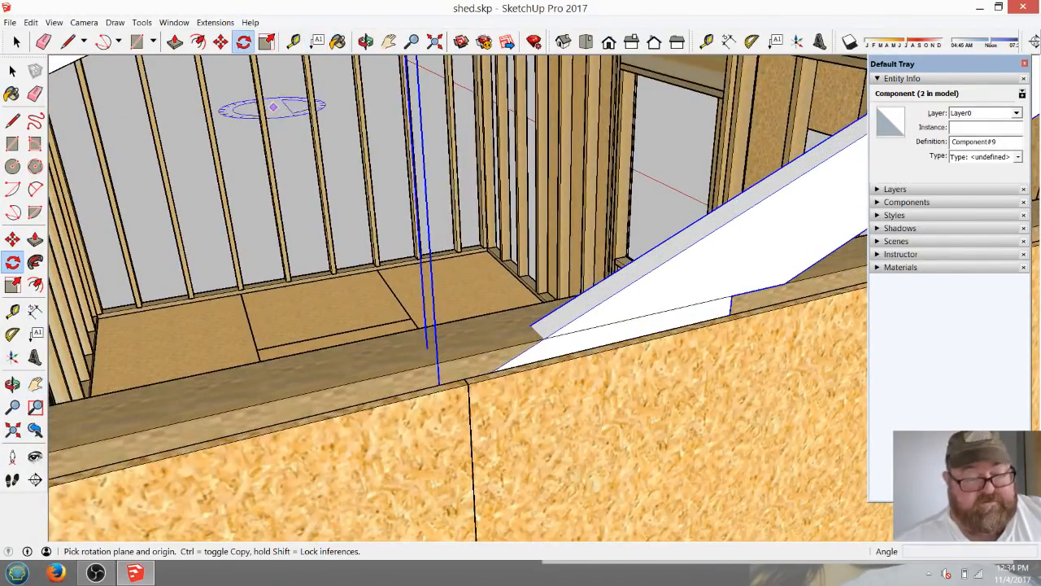
left_click(470, 356)
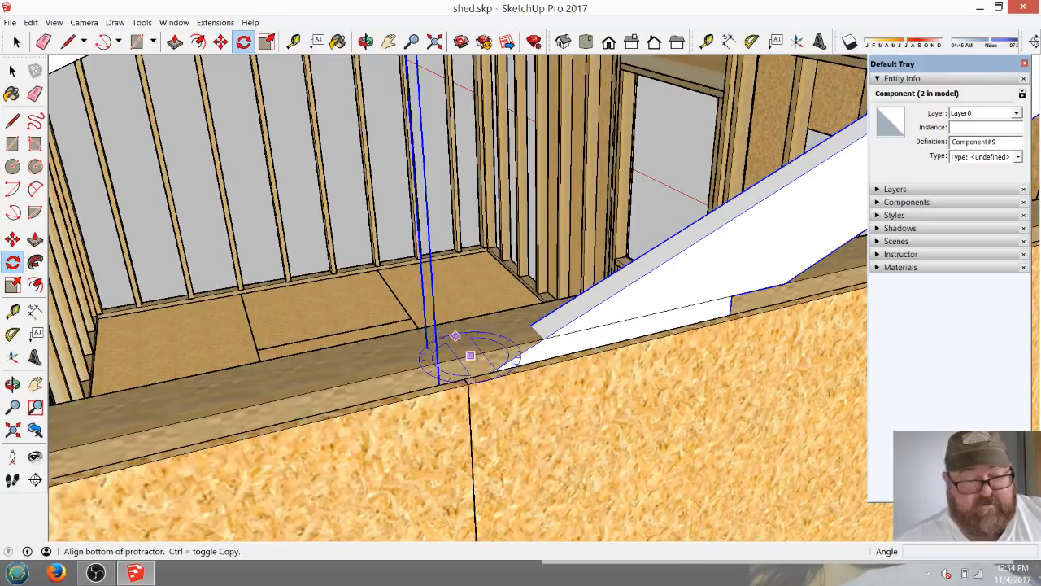
left_click(445, 323)
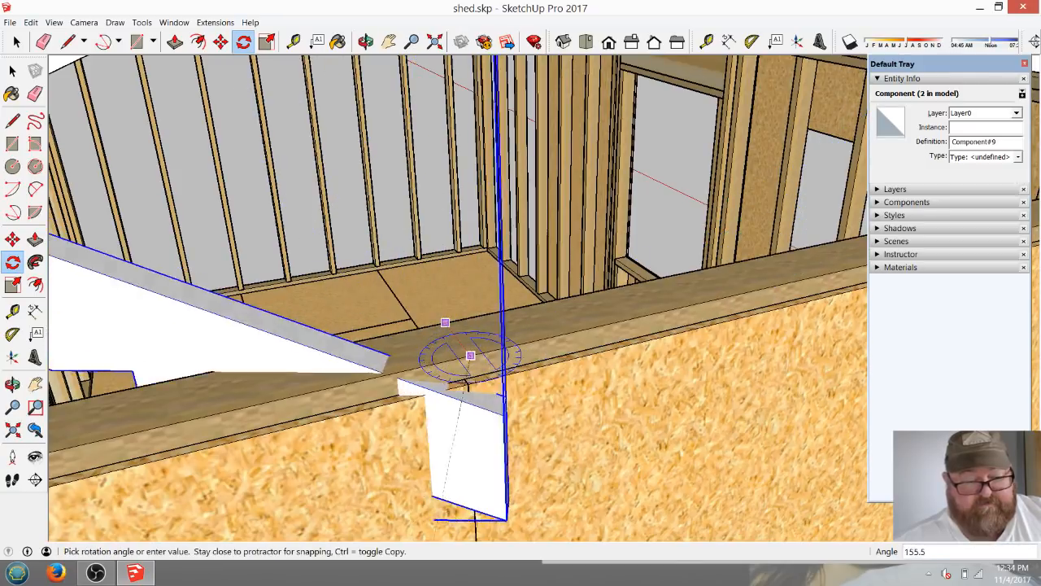
left_click(511, 399)
Move the rotated rafter by its bird's mouth corner onto the opposite end of the top plate, meeting the first rafter at the ridge.
middle_click_drag(470, 355, 495, 365)
left_click(220, 42)
left_click(220, 42)
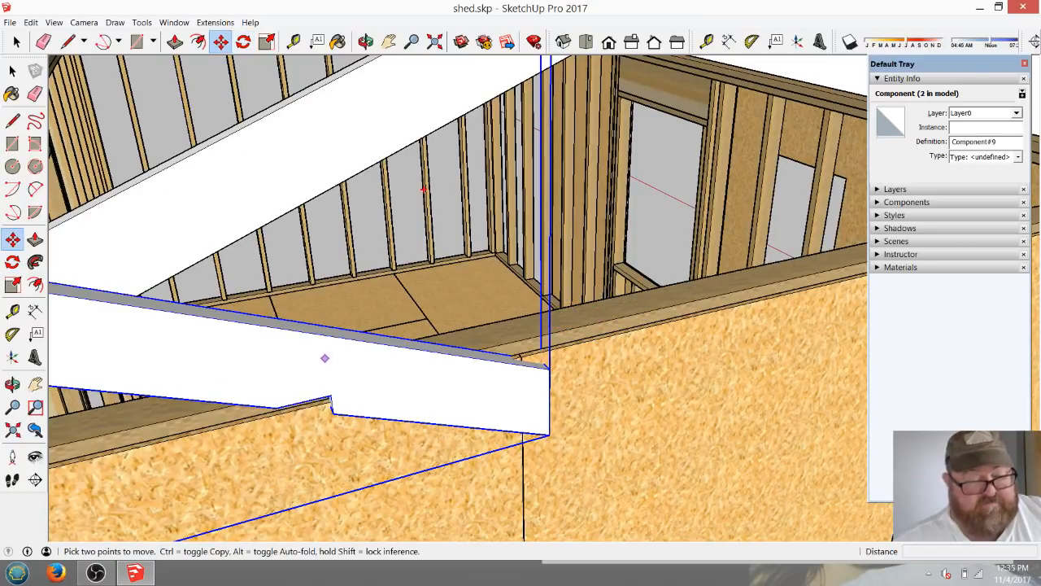
left_click(330, 396)
scroll(215, 411, "down", 6)
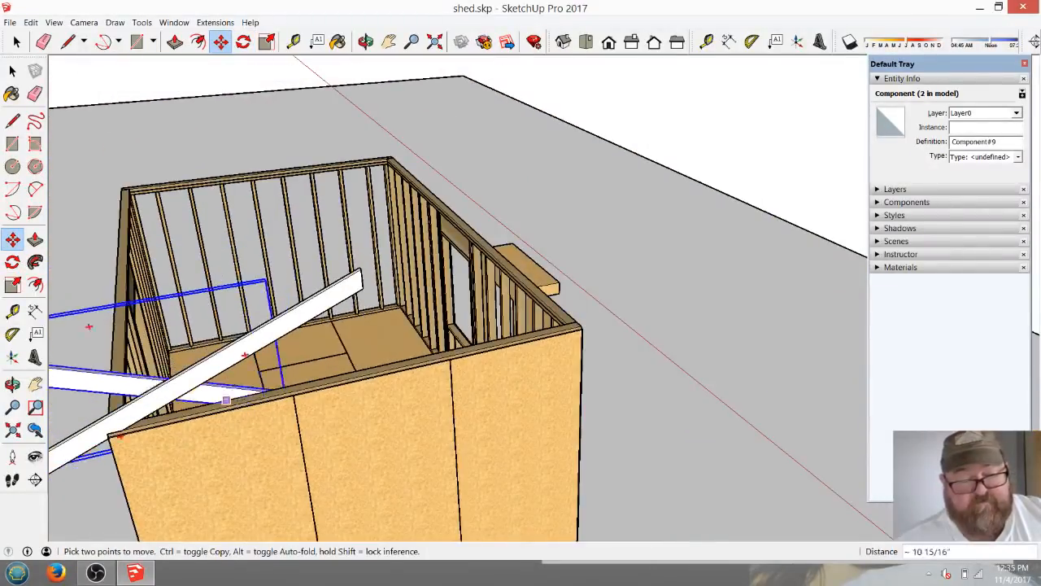
scroll(578, 335, "up", 1)
scroll(577, 335, "up", 5)
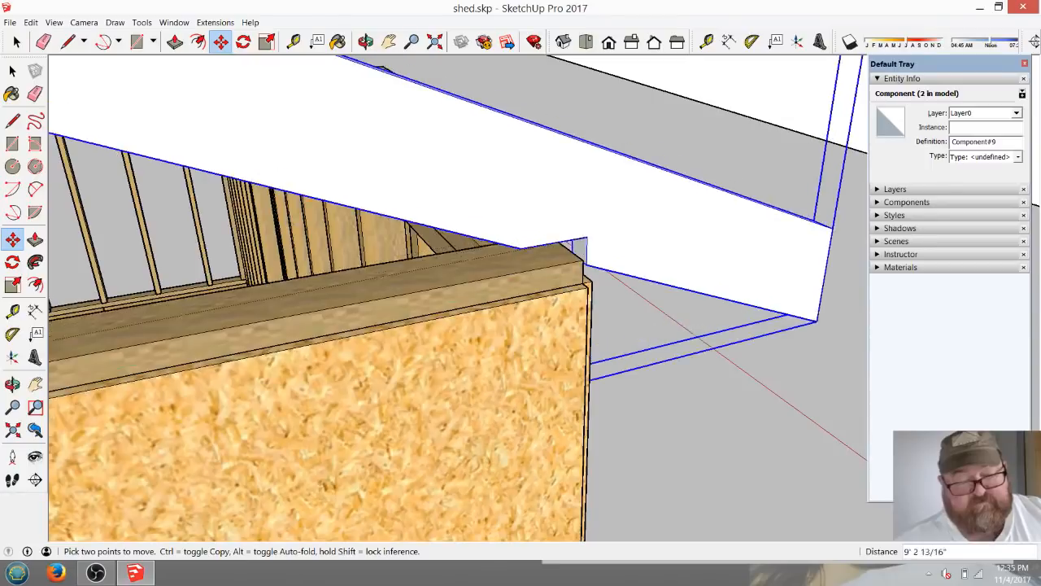
left_click(582, 261)
scroll(677, 335, "down", 7)
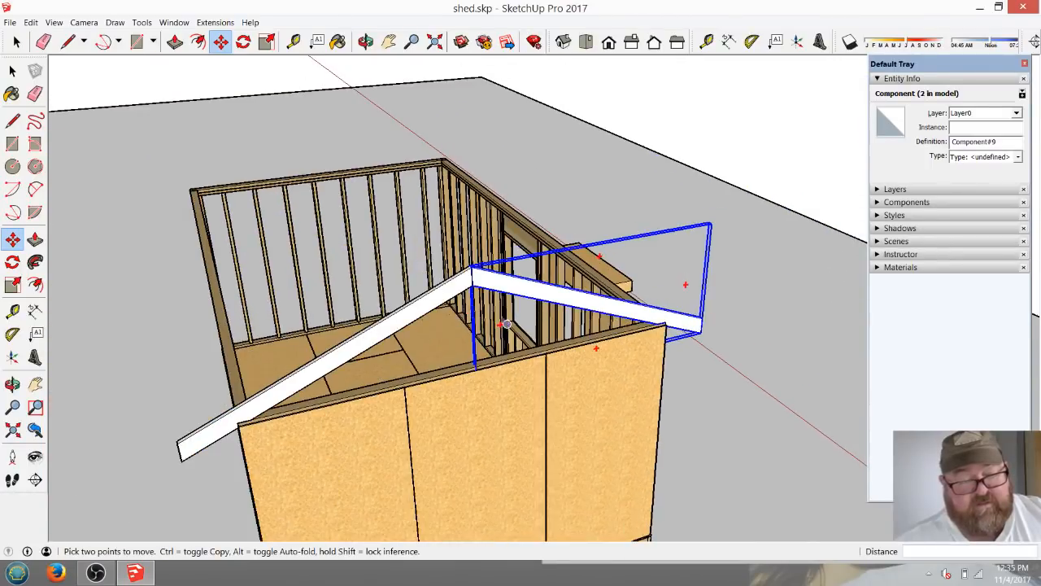
scroll(470, 274, "up", 3)
scroll(476, 260, "up", 2)
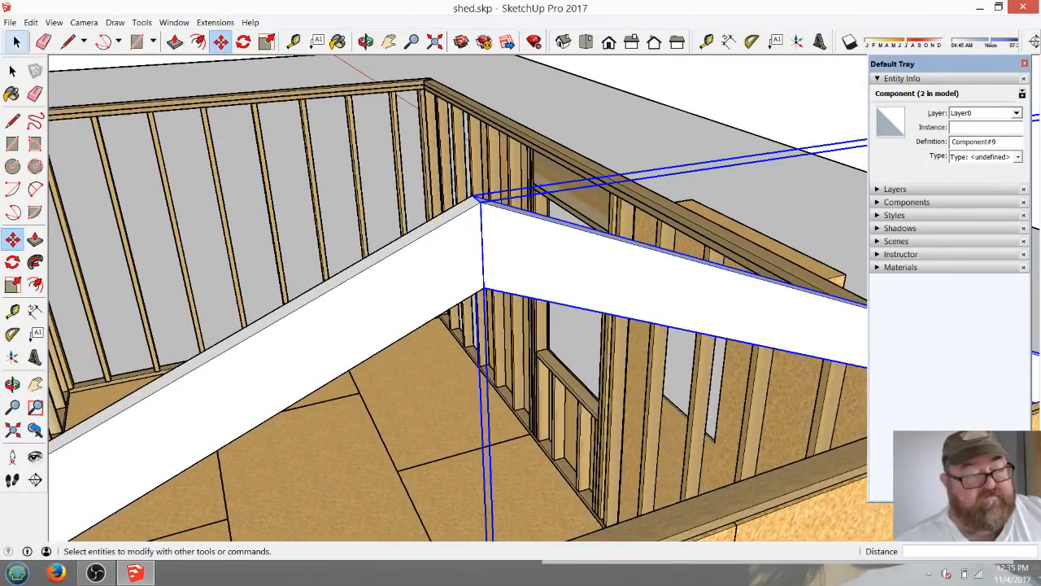
Open the original rafter component for editing and place a guide 3/4" in from its plumb-cut edge at the ridge.
left_click(17, 42)
left_click(378, 163)
scroll(500, 192, "up", 4)
scroll(452, 280, "down", 4)
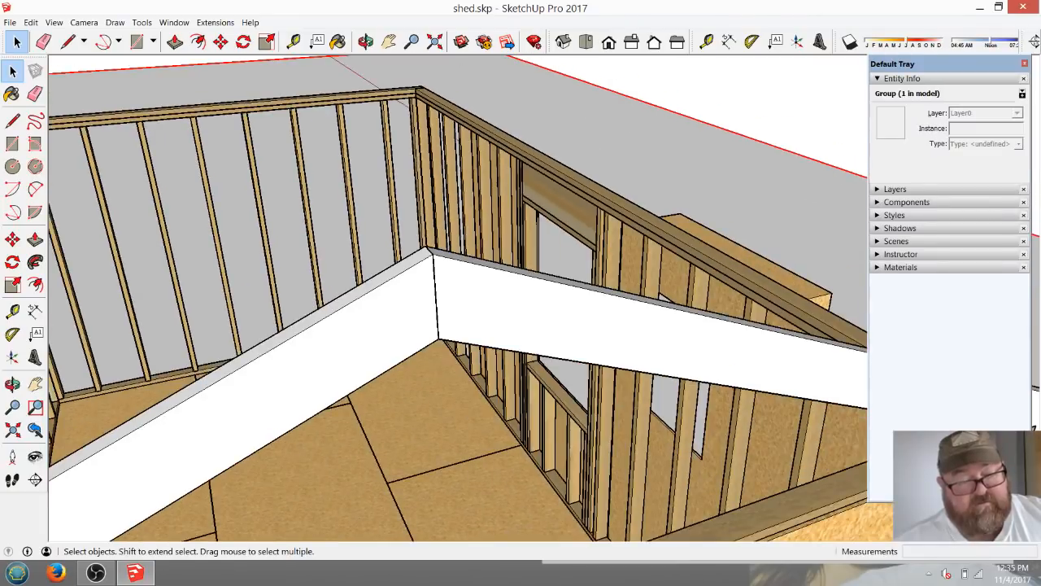
scroll(436, 298, "up", 4)
scroll(370, 279, "down", 1)
scroll(451, 310, "up", 2)
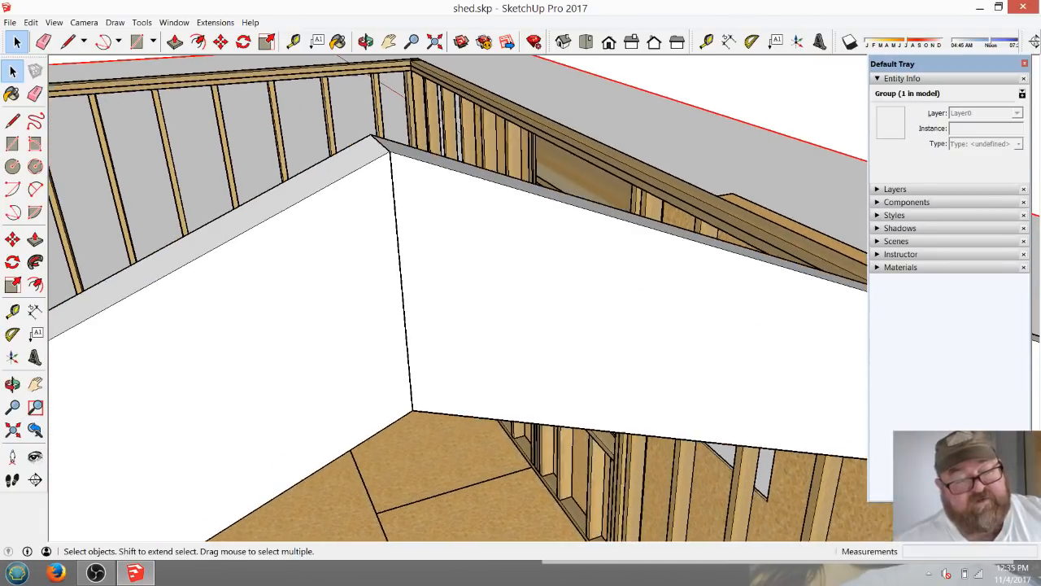
scroll(248, 325, "down", 2)
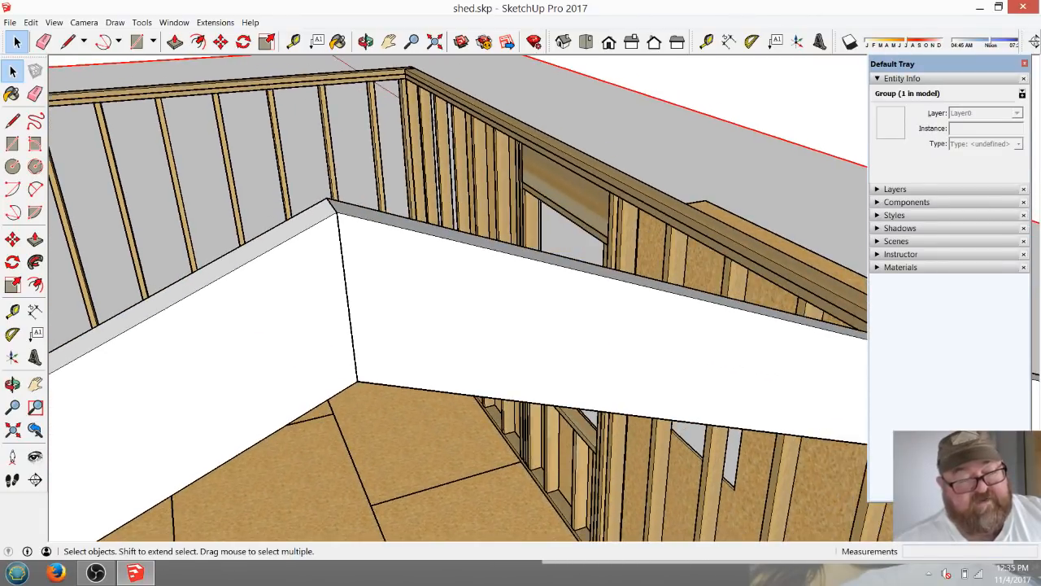
scroll(442, 284, "down", 2)
scroll(387, 295, "up", 4)
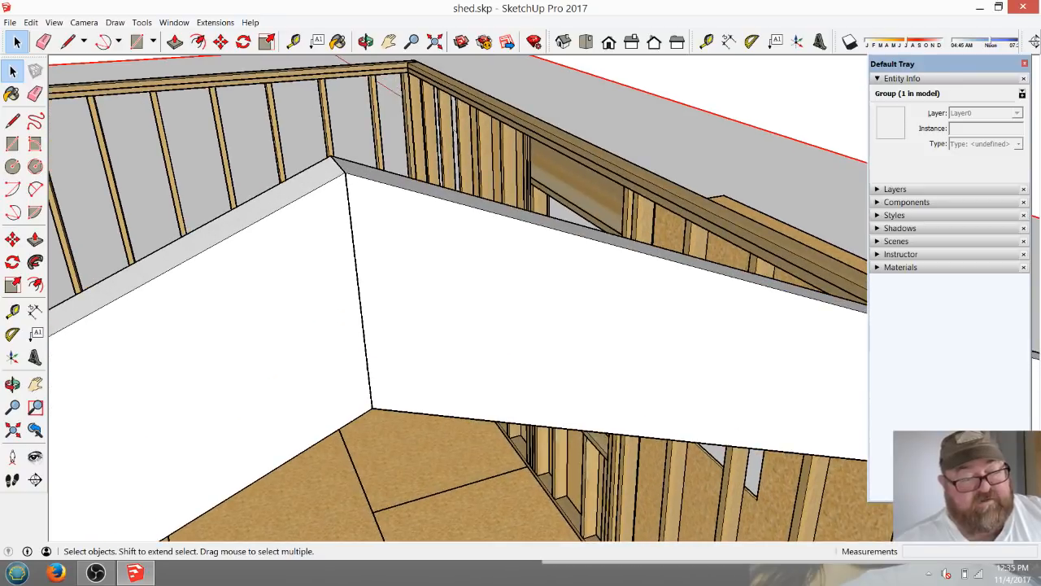
double_click(344, 162)
left_click(244, 341)
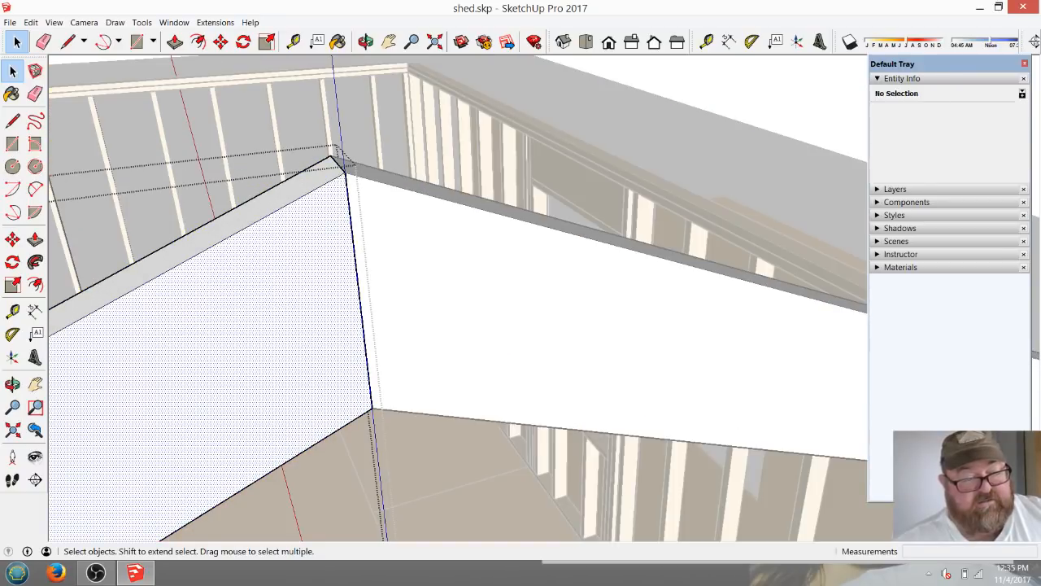
left_click(294, 41)
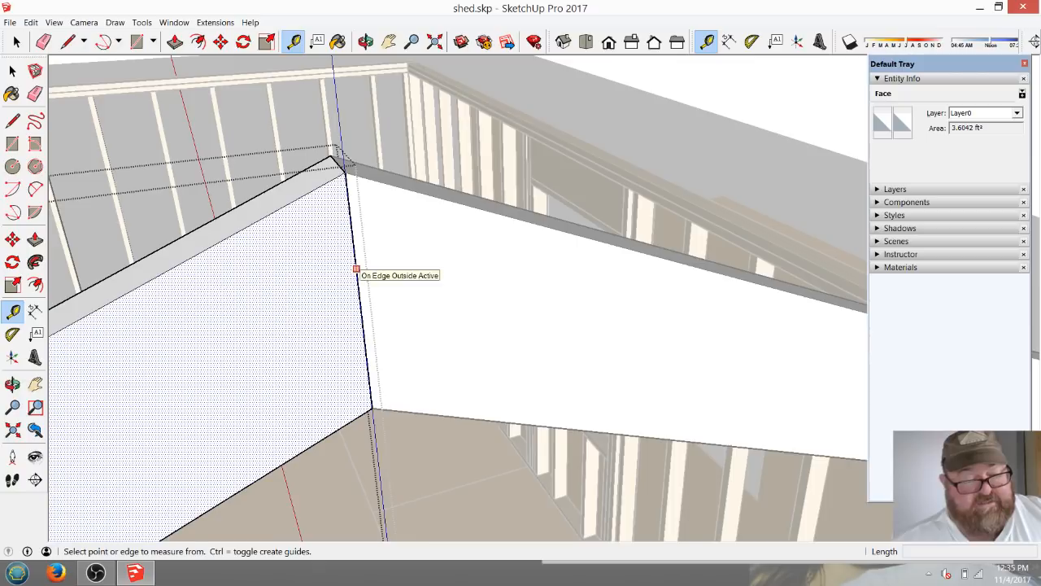
left_click(355, 269)
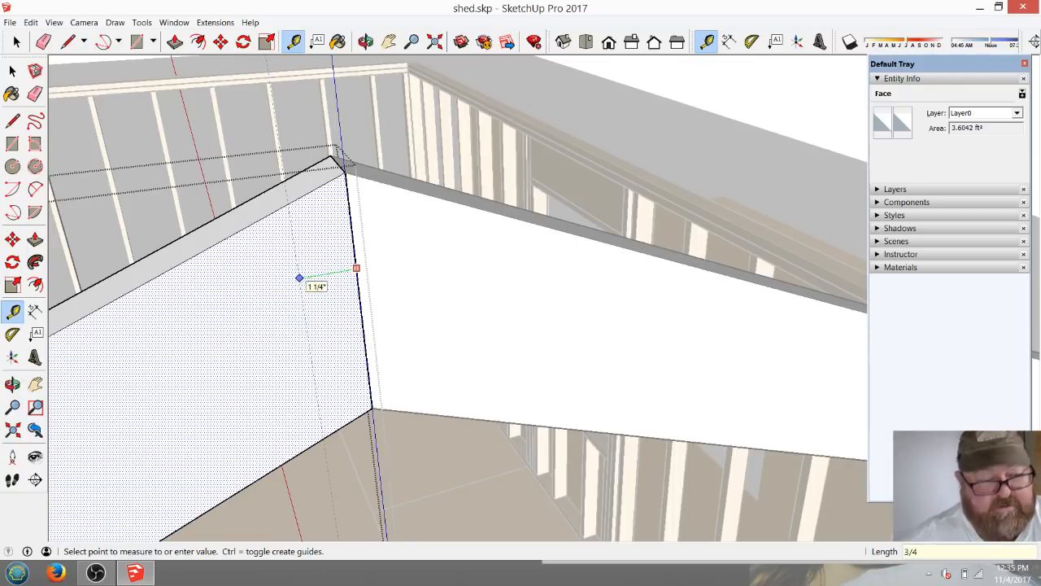
key("Return")
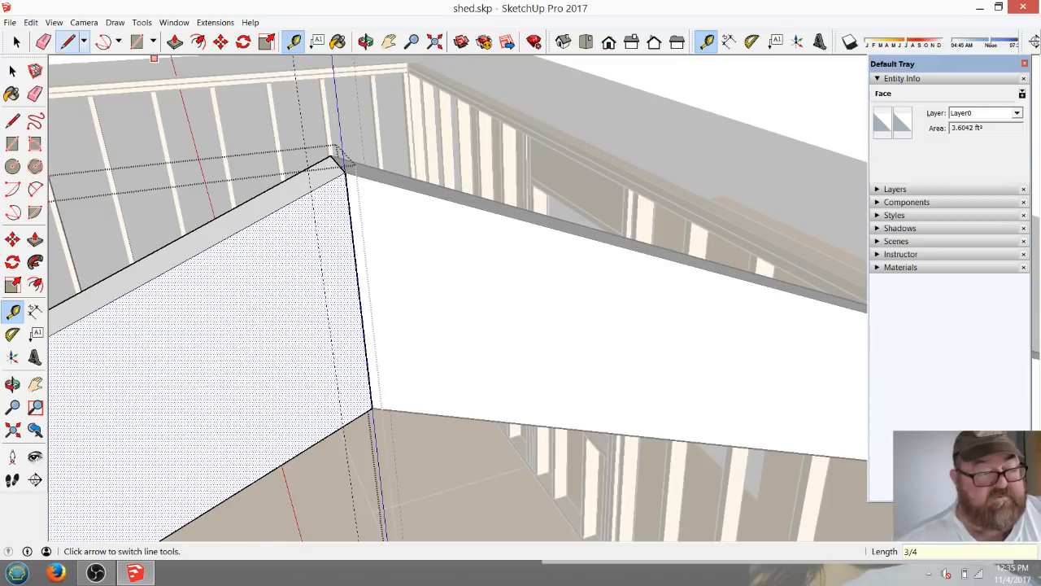
Draw a cut line along the ridge guide, push the end strip away through the rafter's 1 1/2" thickness, and close the component.
left_click(68, 41)
left_click(310, 192)
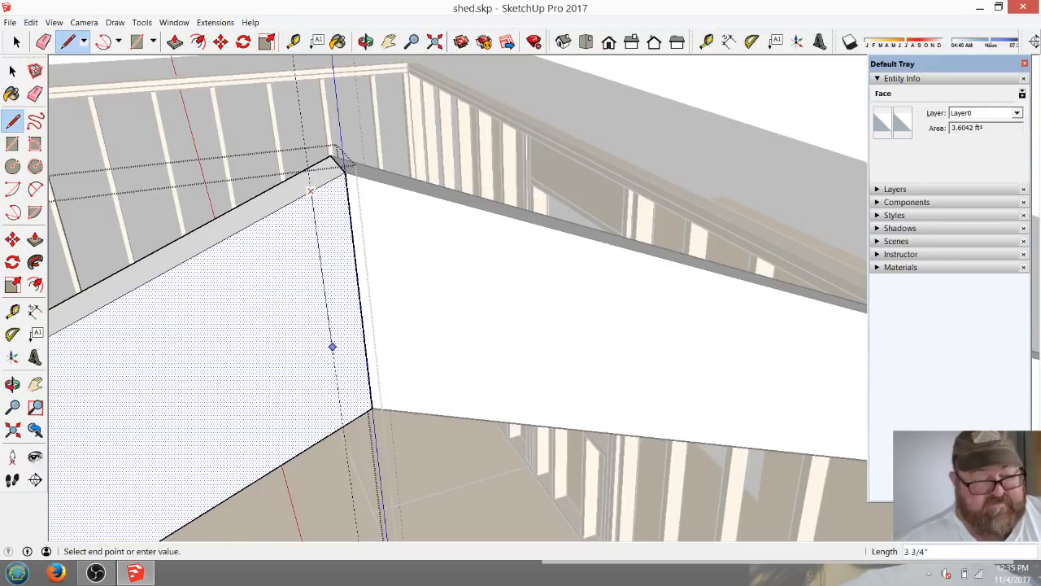
left_click(342, 426)
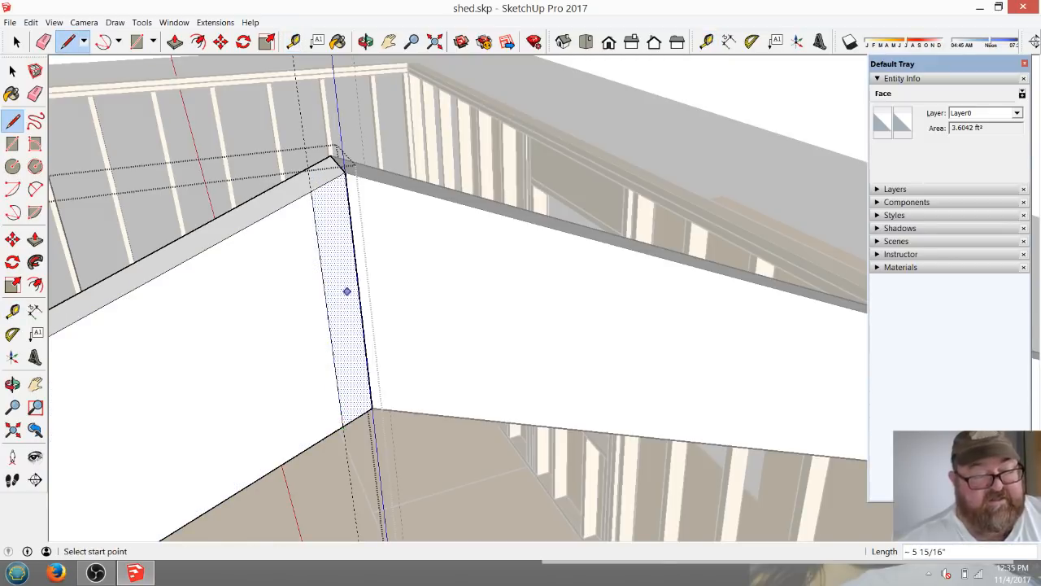
key("p")
left_click(337, 241)
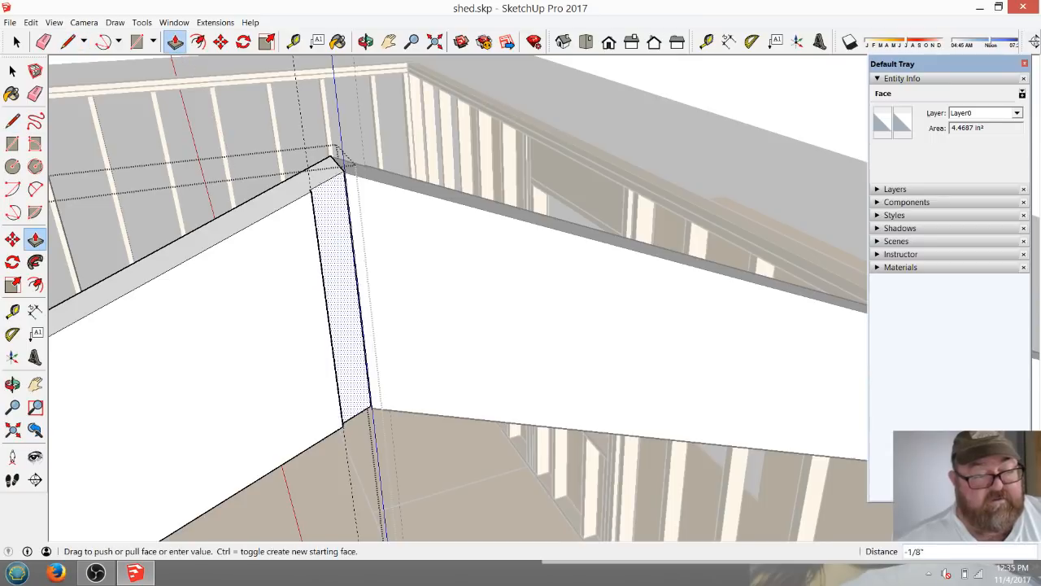
left_click(327, 209)
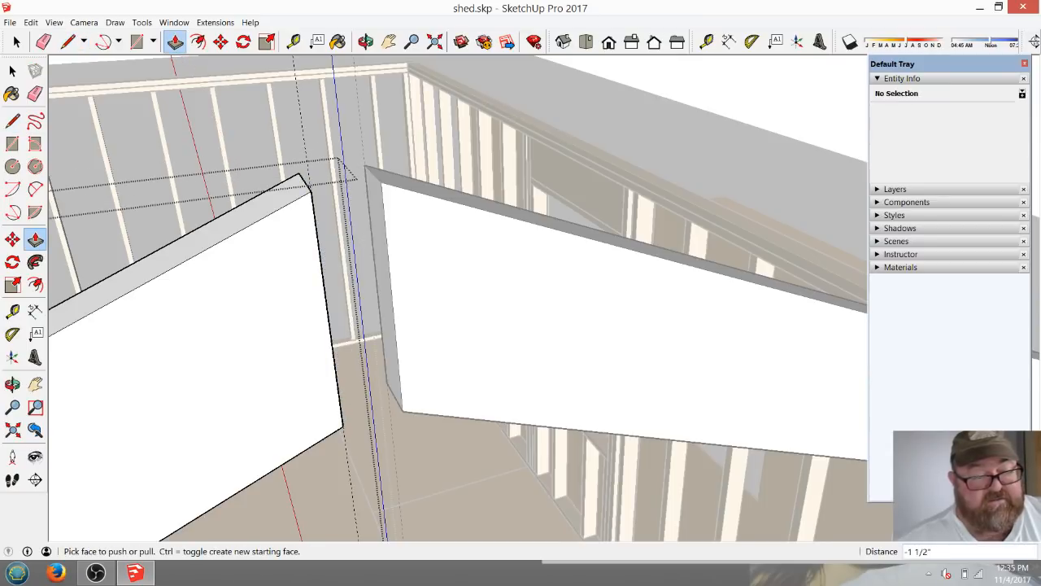
scroll(474, 241, "down", 1)
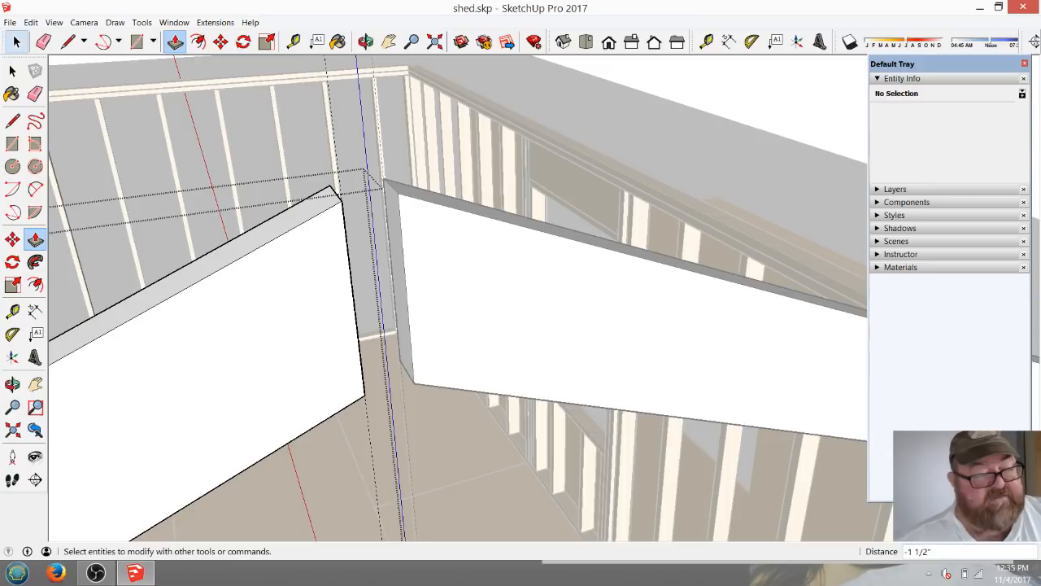
left_click(16, 42)
left_click(581, 113)
scroll(582, 112, "down", 4)
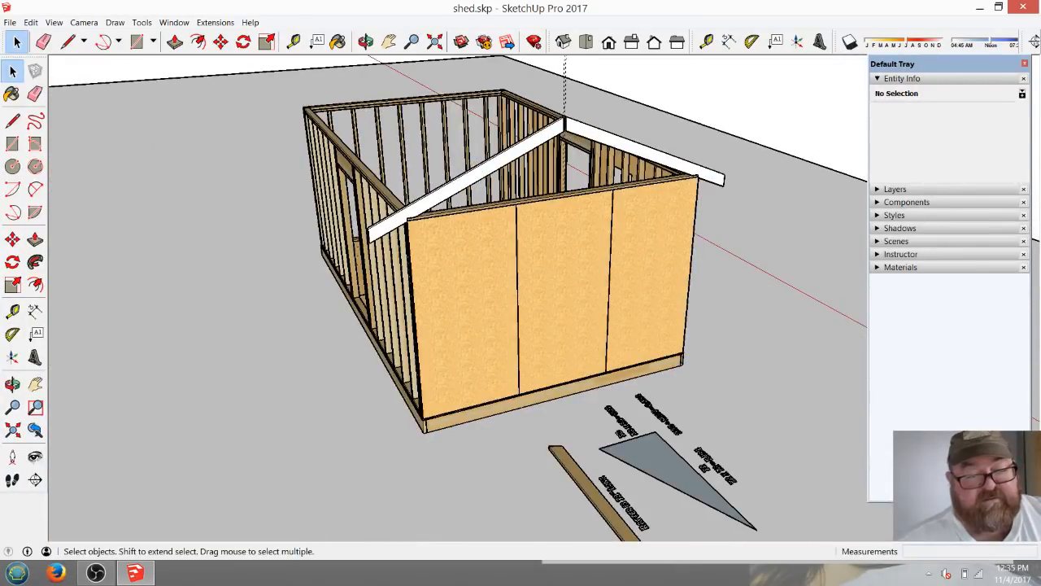
Reopen the rafter component at its overhanging tail and place a guide 1.5" in from the plumb-cut tail edge.
scroll(584, 175, "down", 2)
scroll(584, 175, "up", 6)
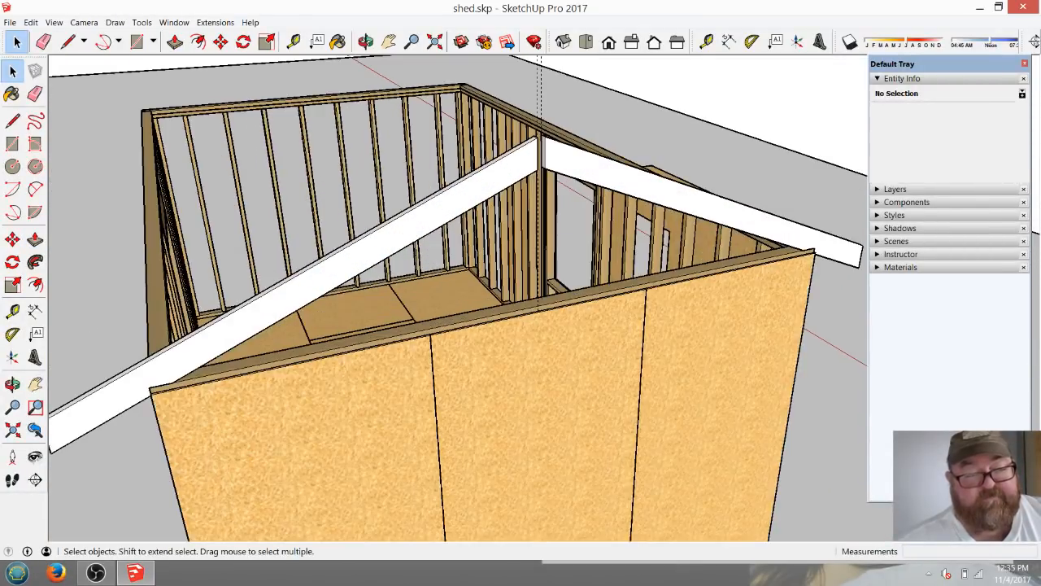
left_click(43, 41)
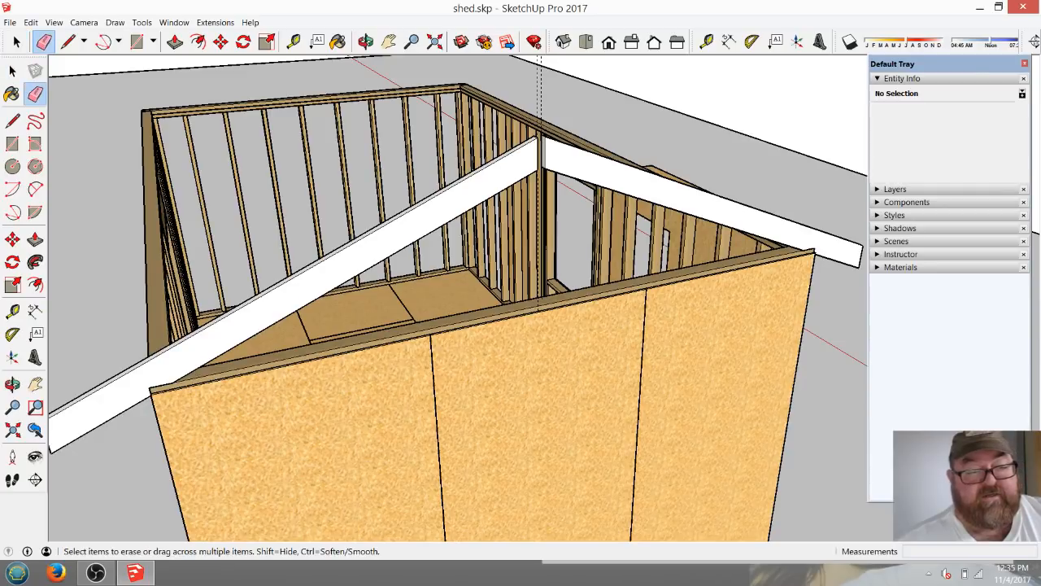
scroll(549, 155, "down", 3)
scroll(549, 154, "up", 2)
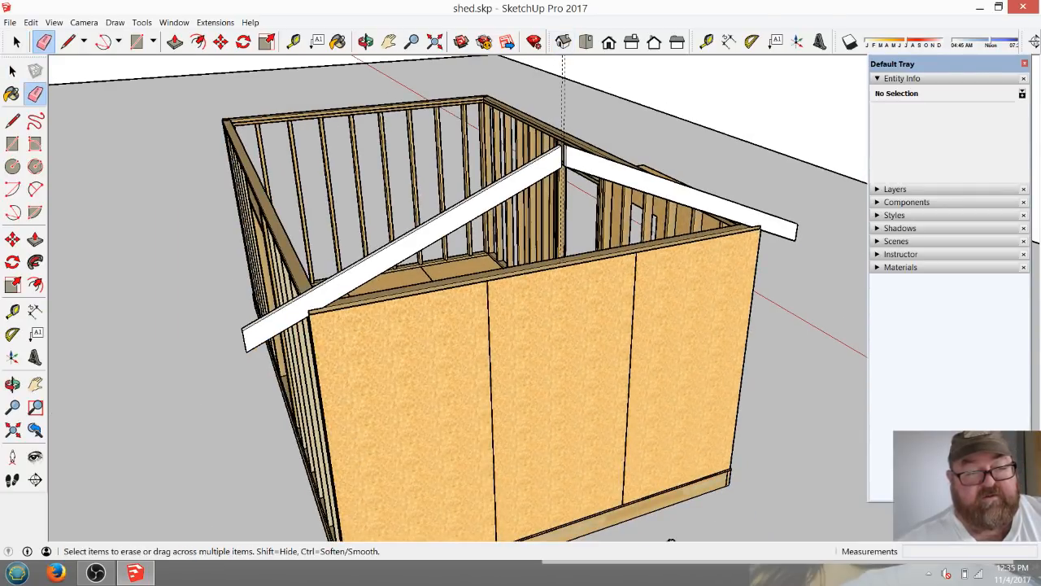
scroll(616, 499, "down", 3)
scroll(615, 499, "up", 7)
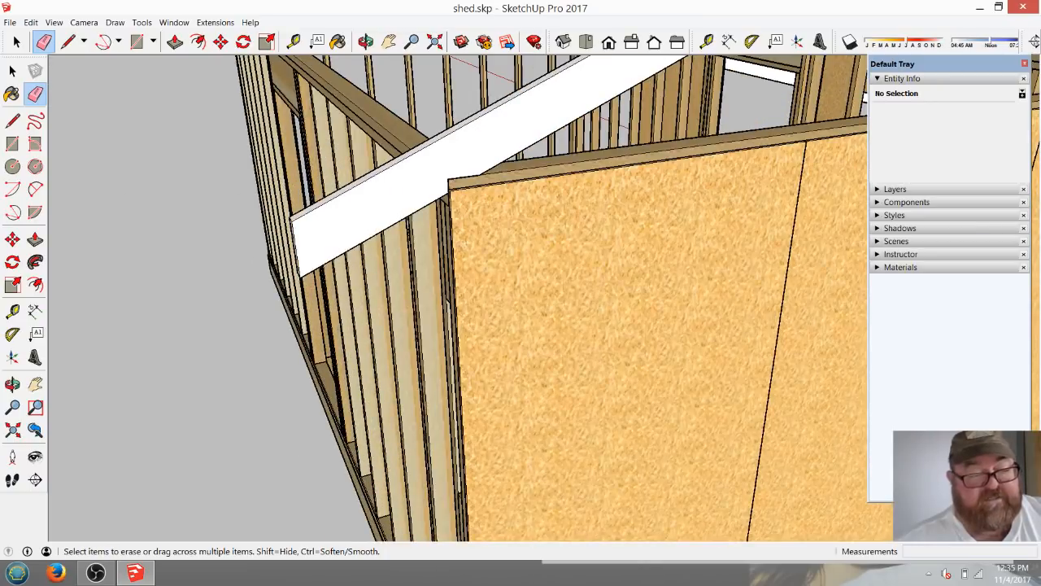
scroll(319, 217, "up", 4)
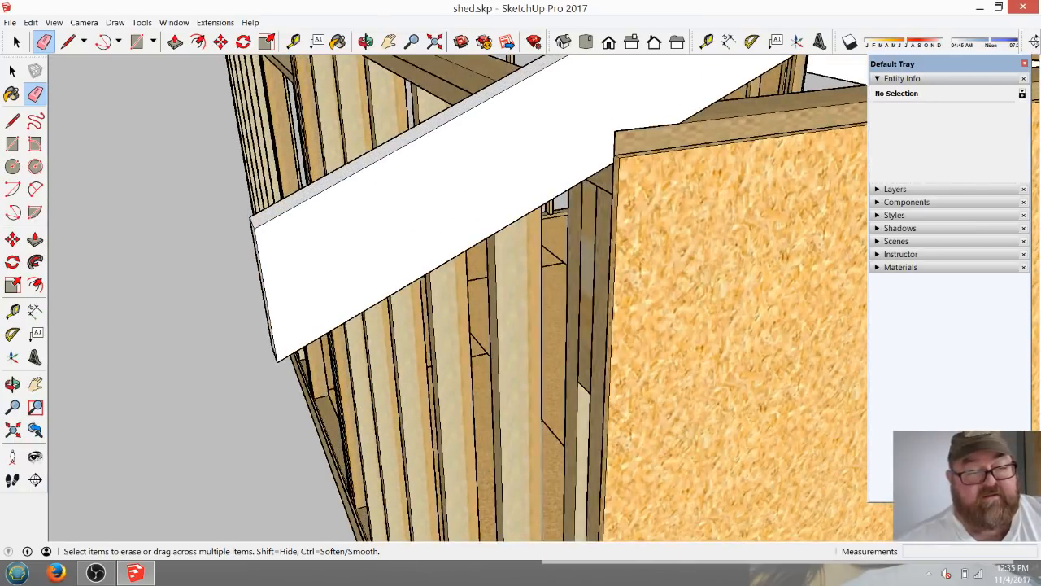
left_click(17, 41)
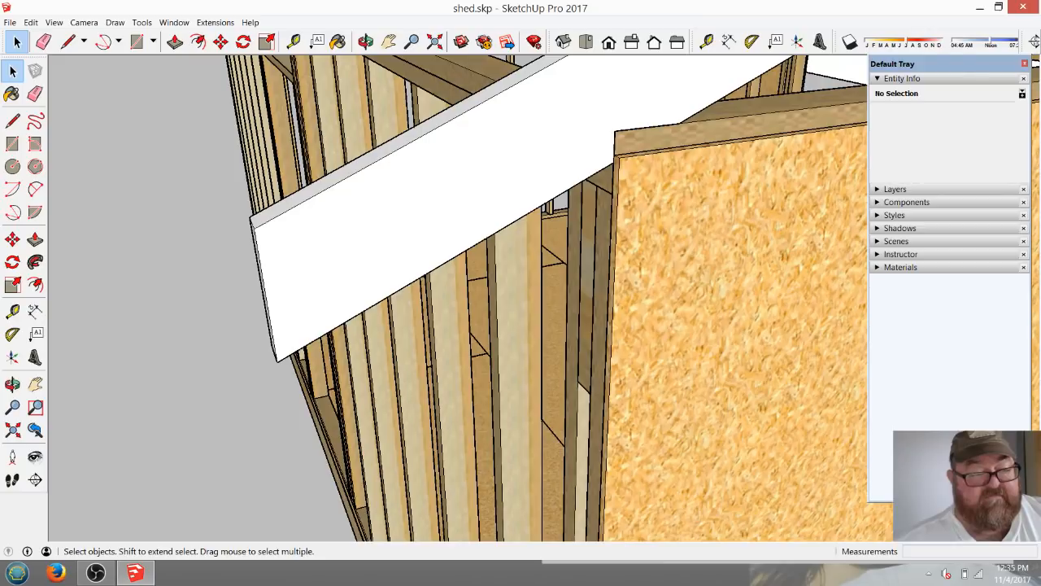
double_click(407, 225)
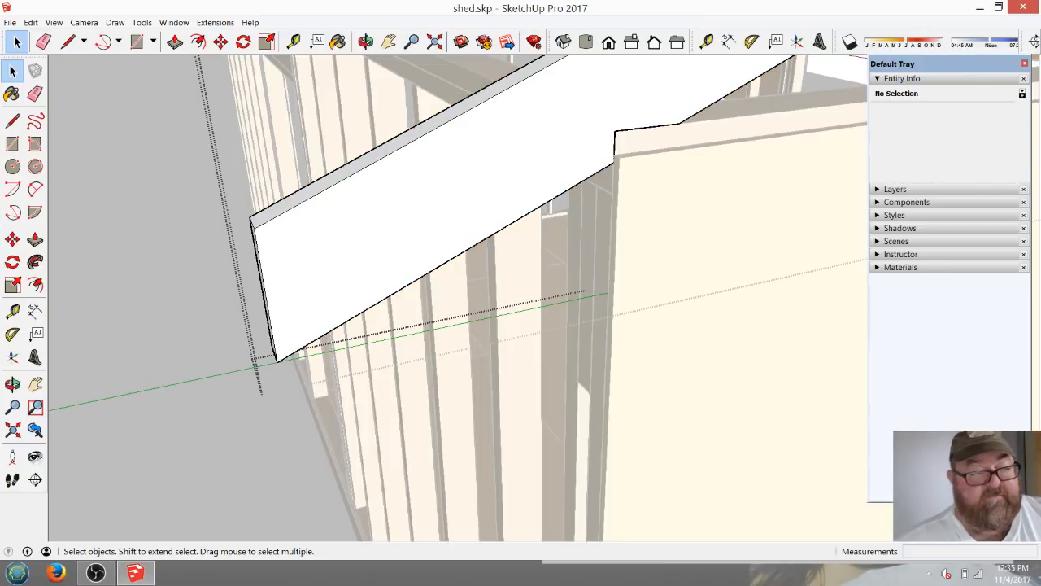
left_click(293, 42)
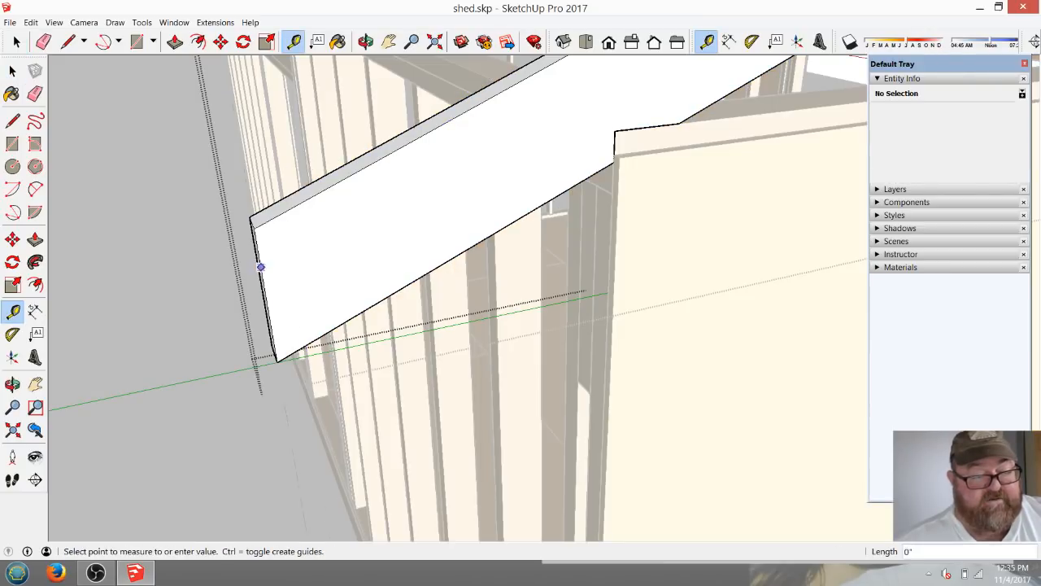
left_click(260, 267)
type("1.")
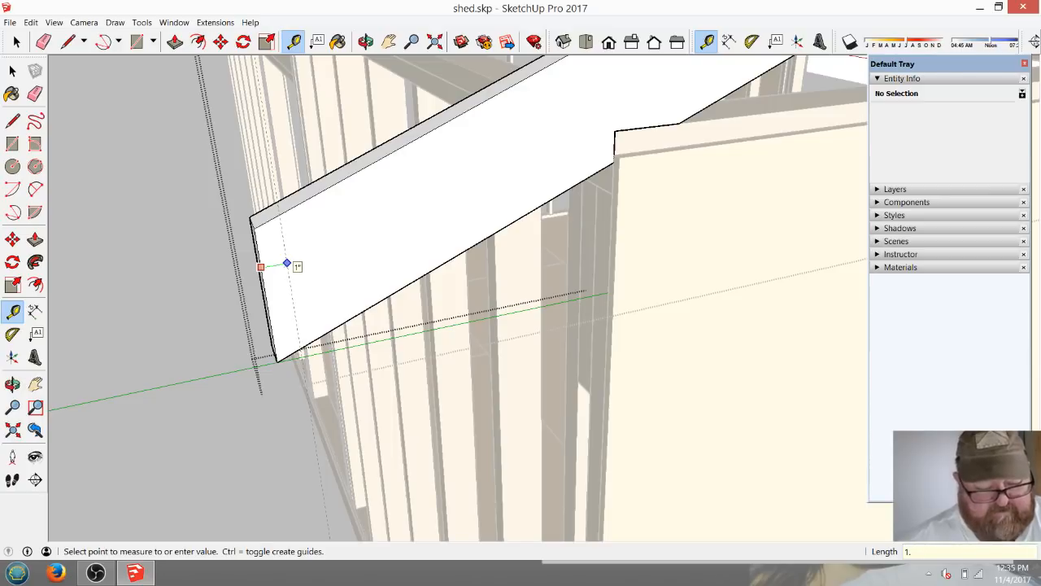
type("5")
key("Return")
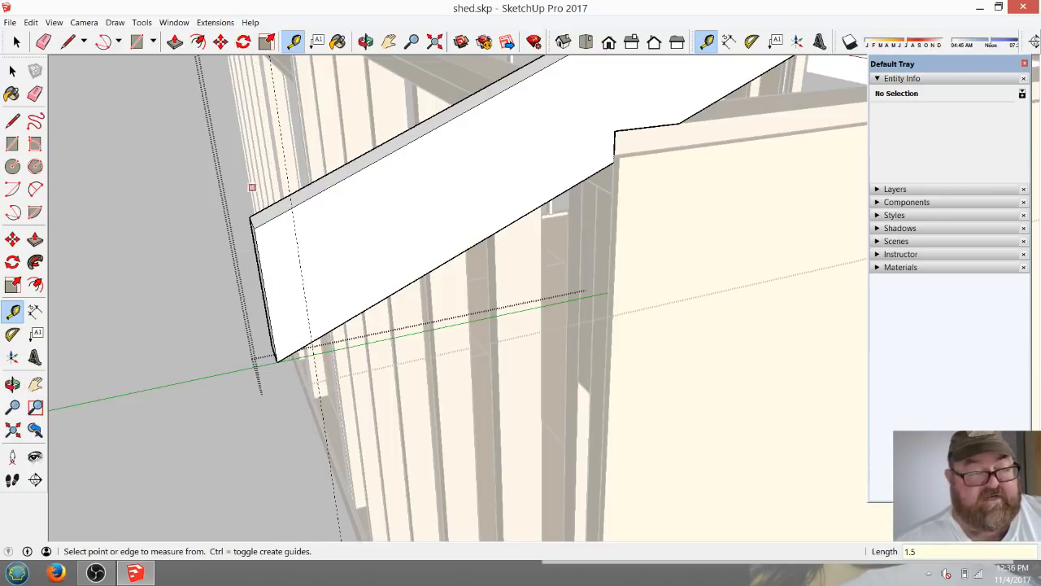
Draw a cut line along the tail guide and push the end strip away through the rafter's 1 1/2" thickness.
left_click(68, 42)
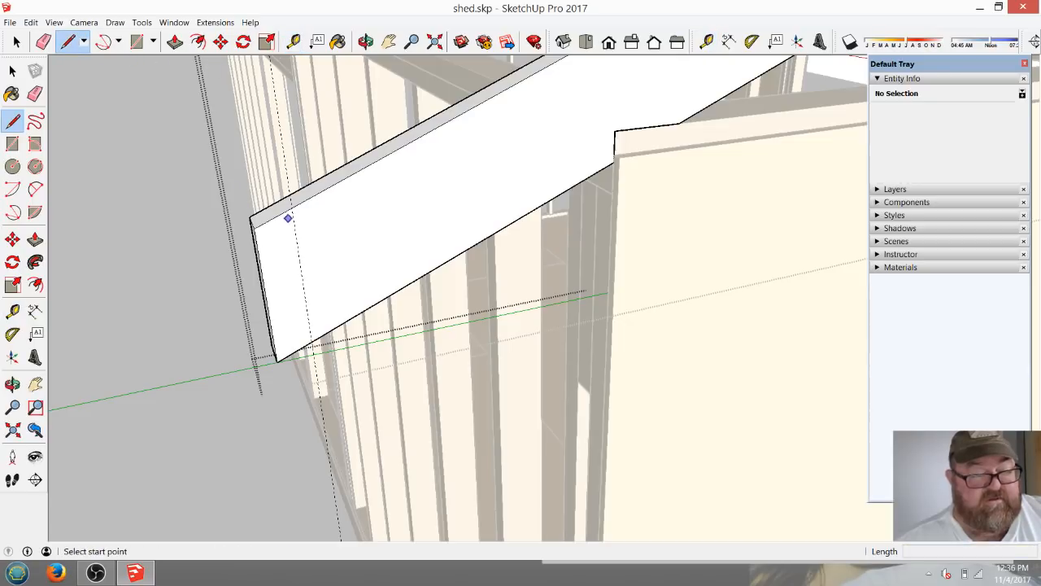
left_click(291, 208)
left_click(311, 342)
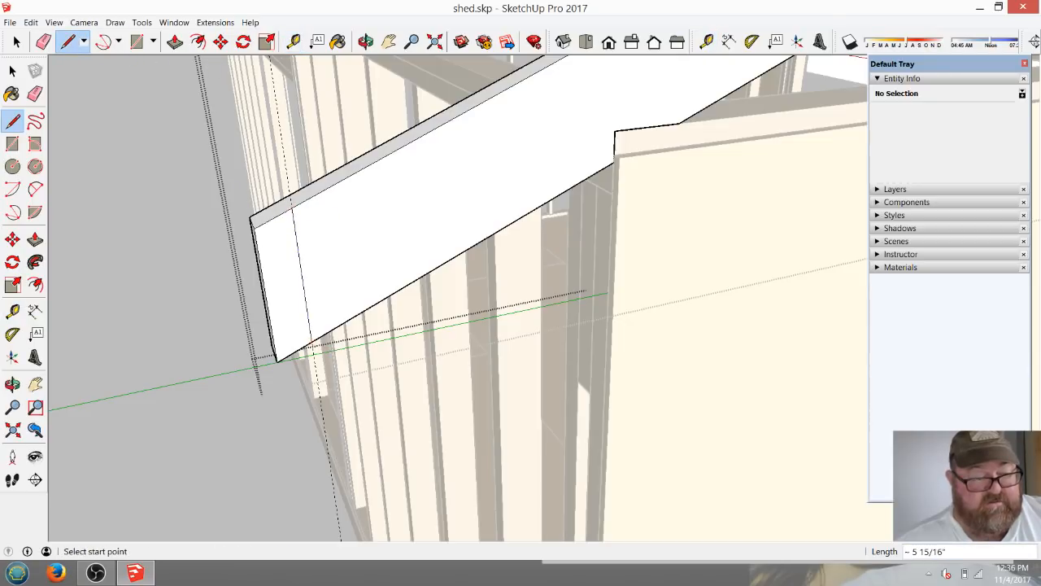
left_click(175, 42)
left_click(283, 292)
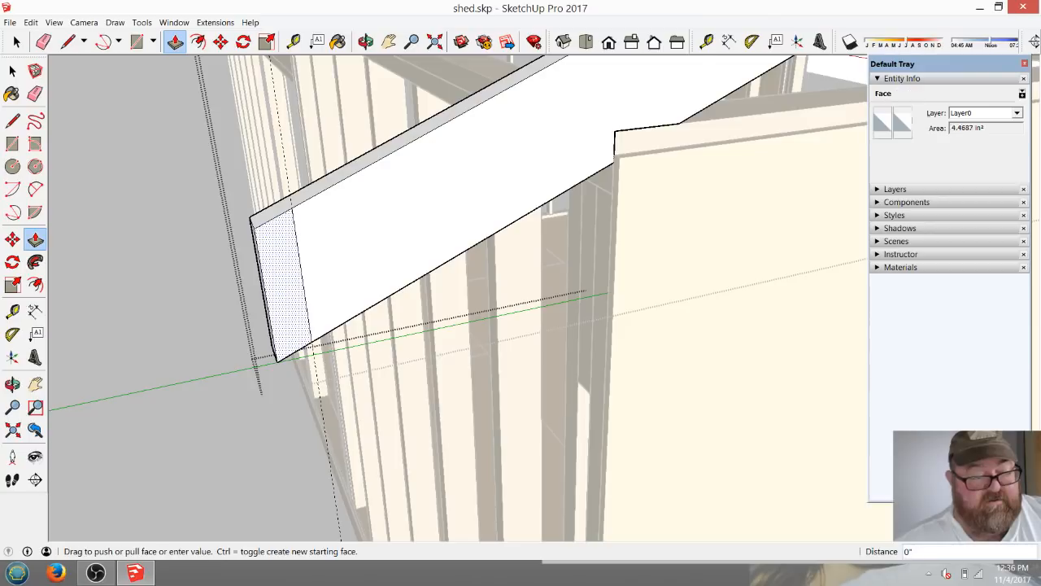
left_click(280, 288)
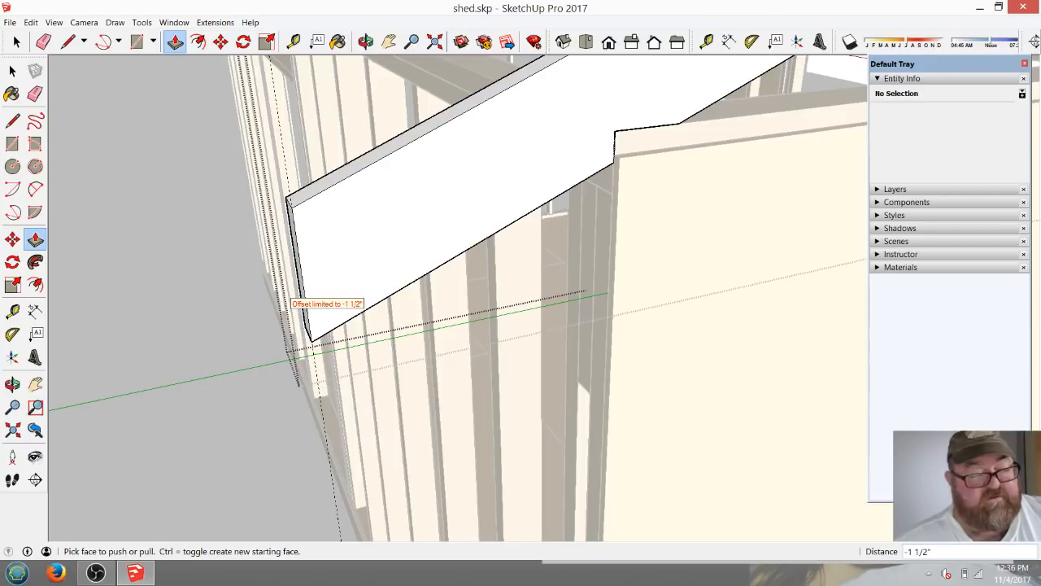
scroll(180, 316, "down", 5)
left_click(44, 41)
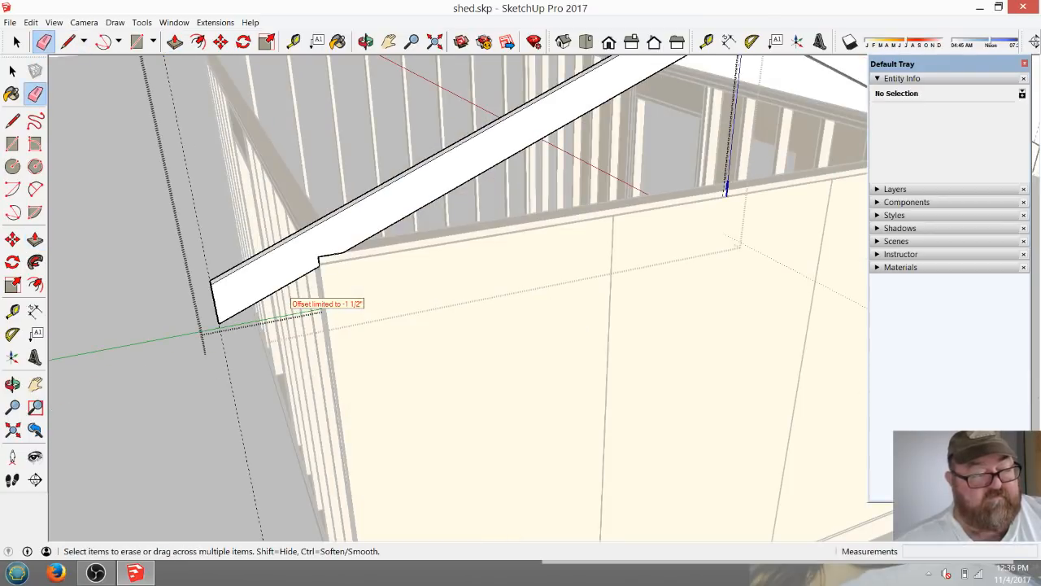
scroll(195, 325, "down", 5)
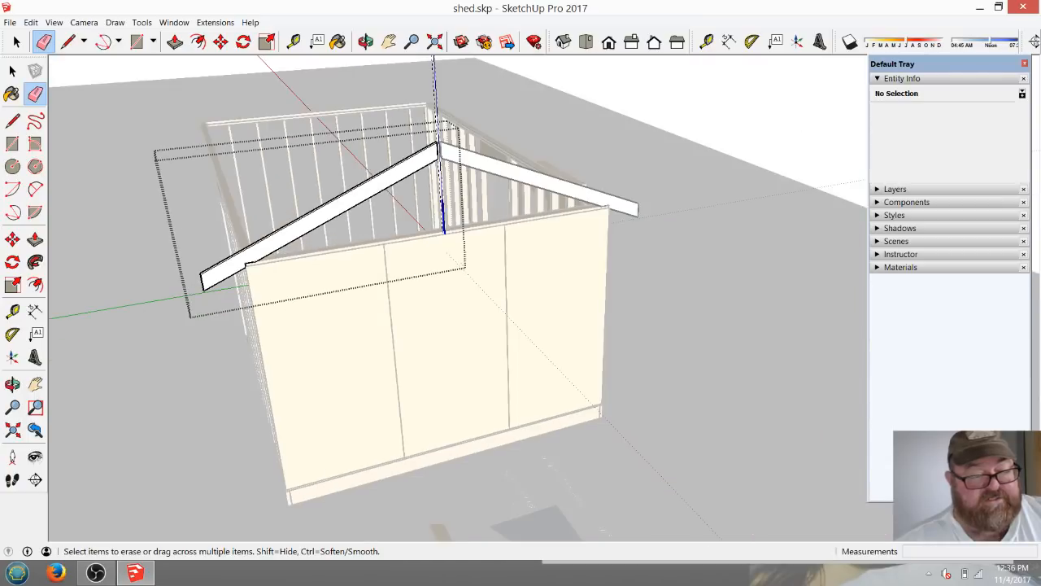
scroll(416, 136, "up", 5)
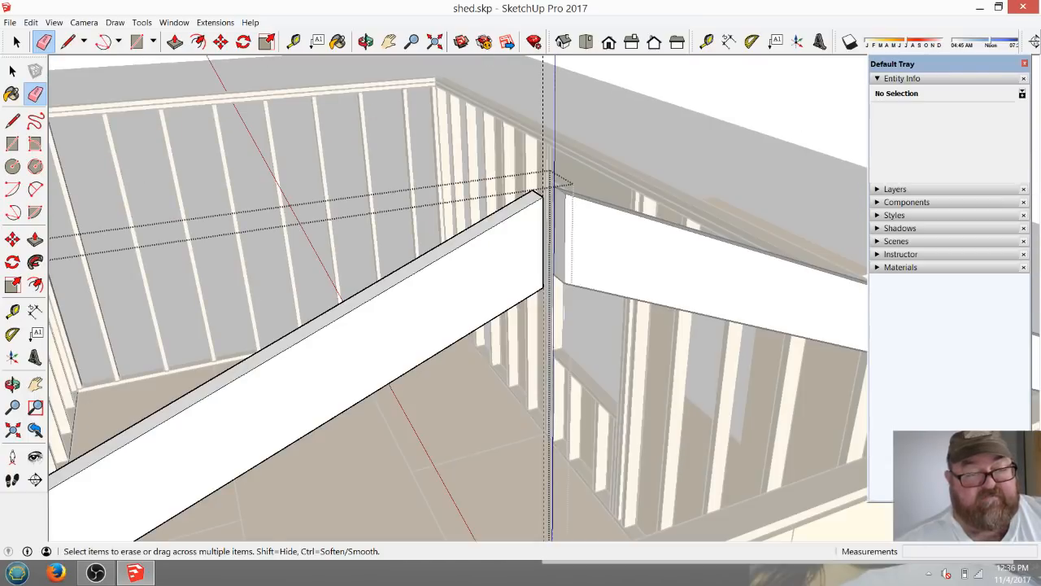
scroll(637, 118, "down", 8)
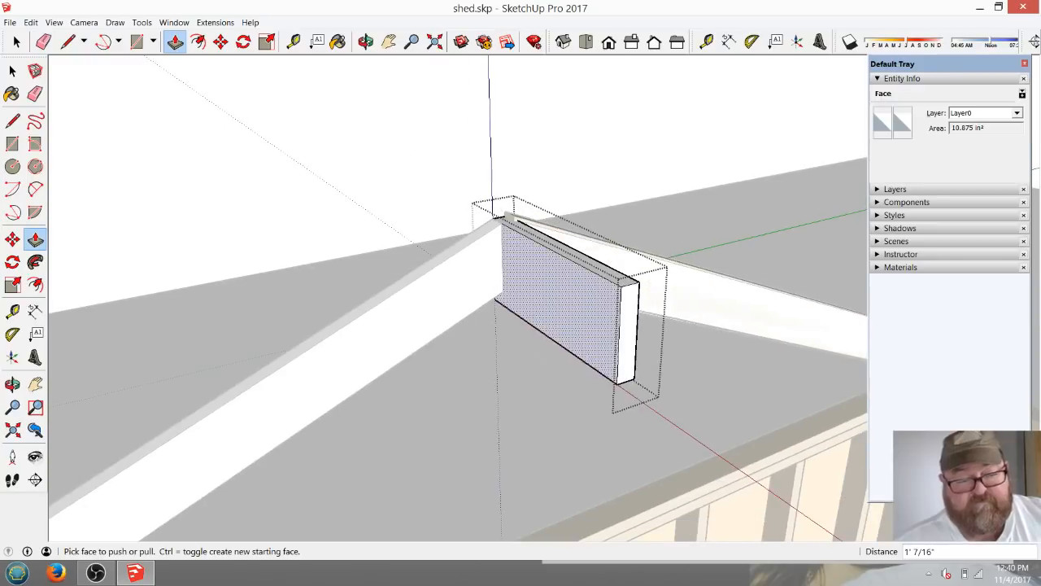
Extend the ridge board by pulling its free end face about 3' 10 1/8" toward the opposite end wall.
scroll(492, 236, "down", 3)
left_click(553, 292)
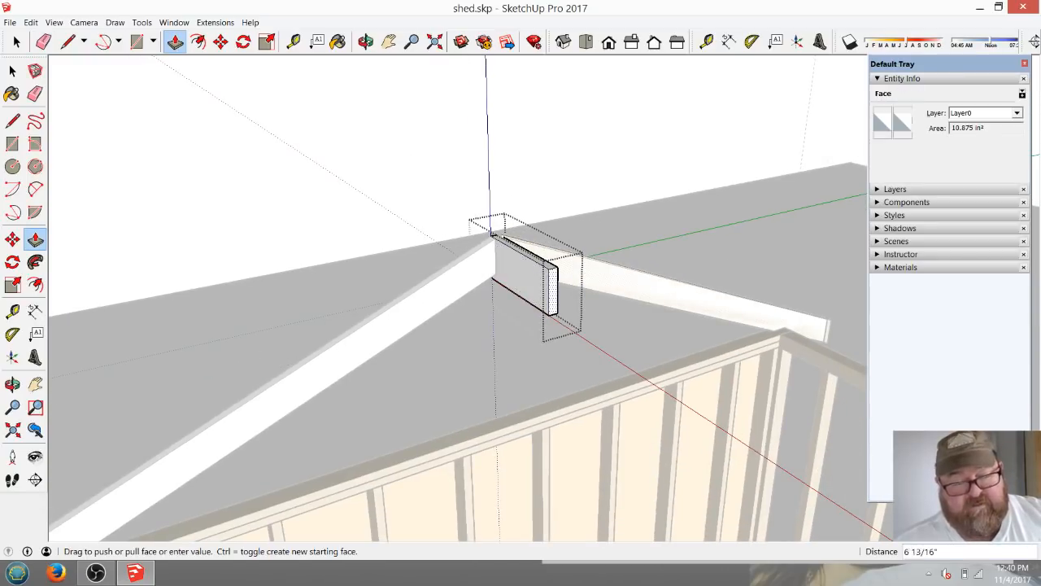
left_click(802, 443)
scroll(410, 296, "down", 10)
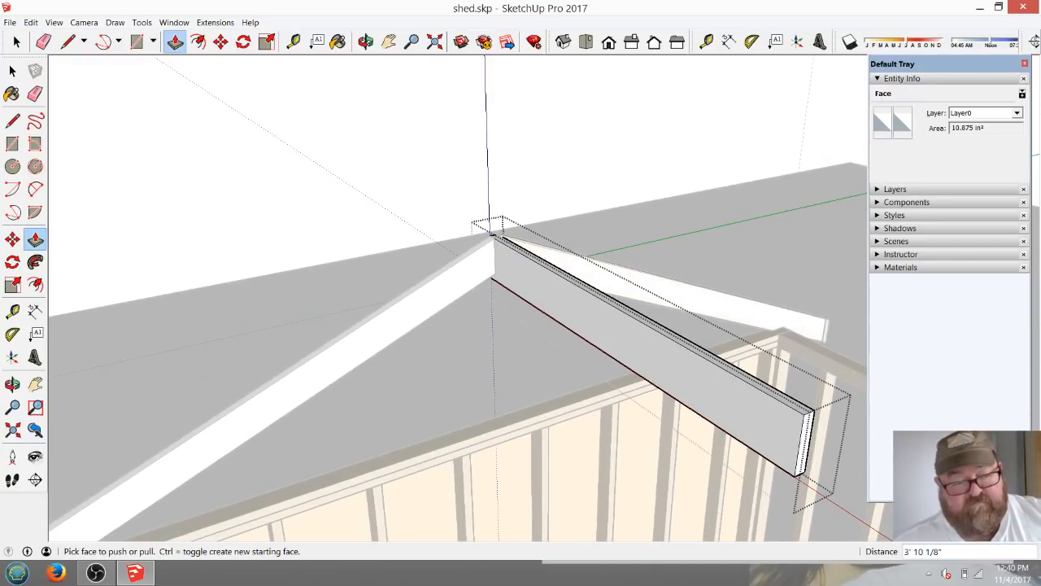
scroll(528, 407, "up", 5)
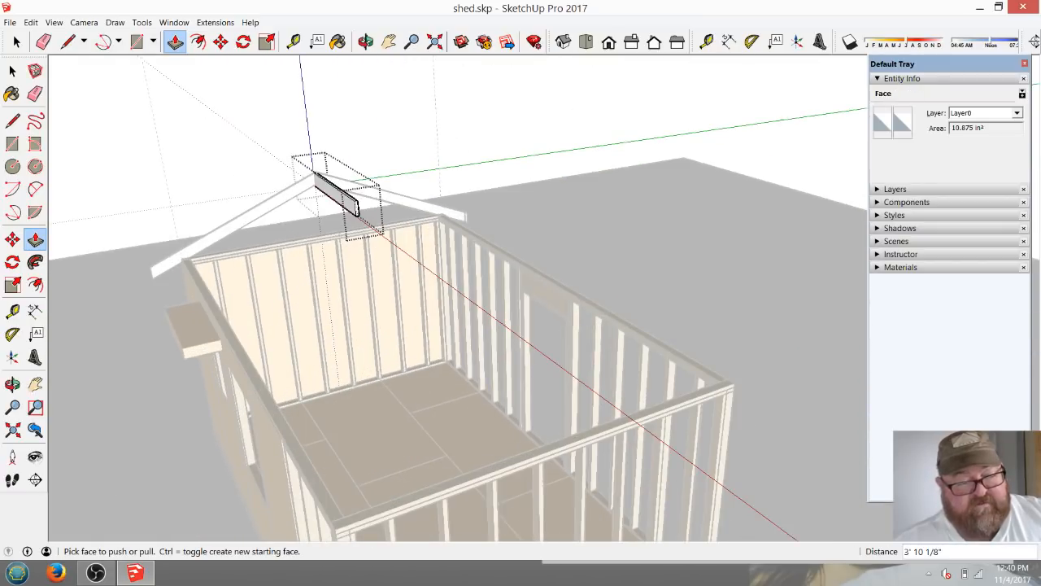
Extend the ridge board's free end to the opposite end wall and a further 1' 4" beyond it.
left_click(356, 209)
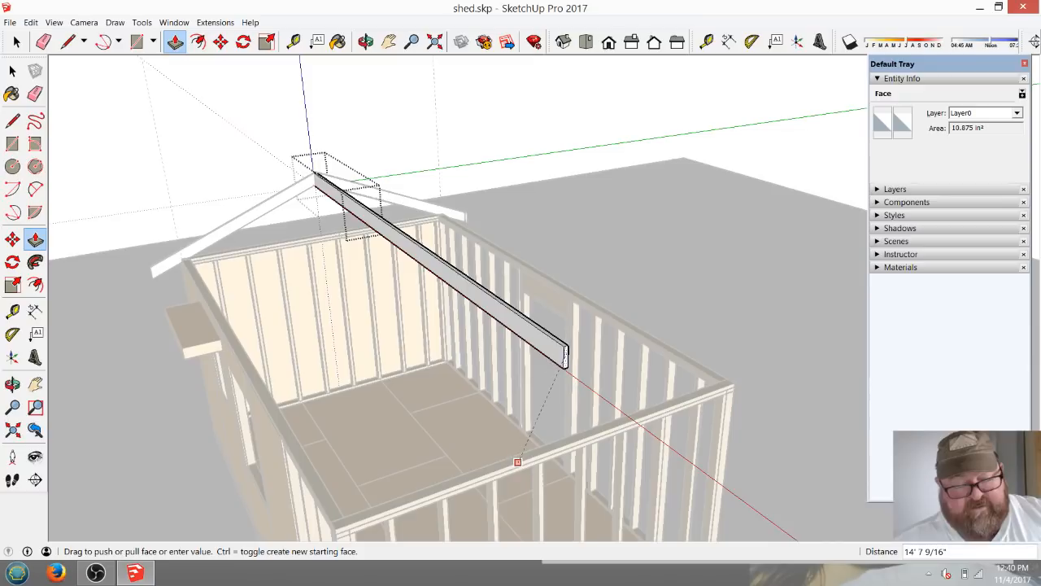
left_click(516, 462)
left_click(569, 358)
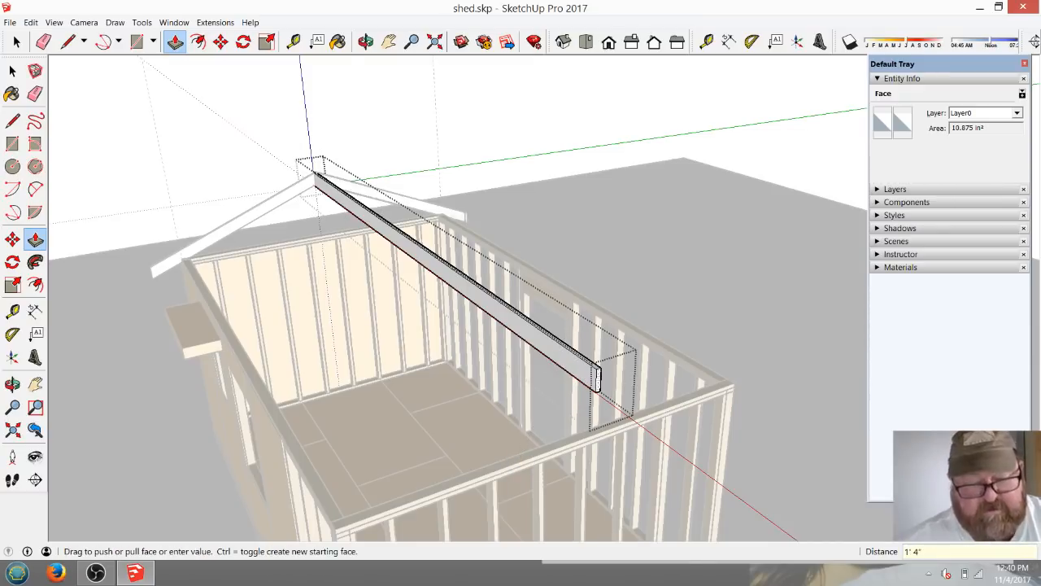
Extend the ridge board's other end 1' 4" outward past the existing rafter pair.
middle_click_drag(598, 380, 801, 427)
middle_click_drag(471, 423, 517, 321)
scroll(516, 322, "up", 5)
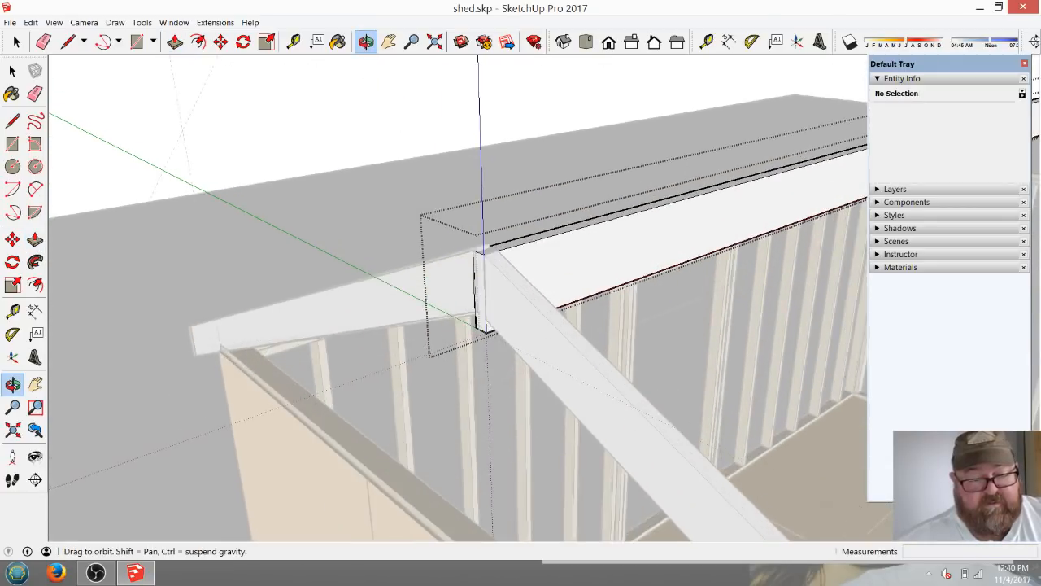
left_click(294, 41)
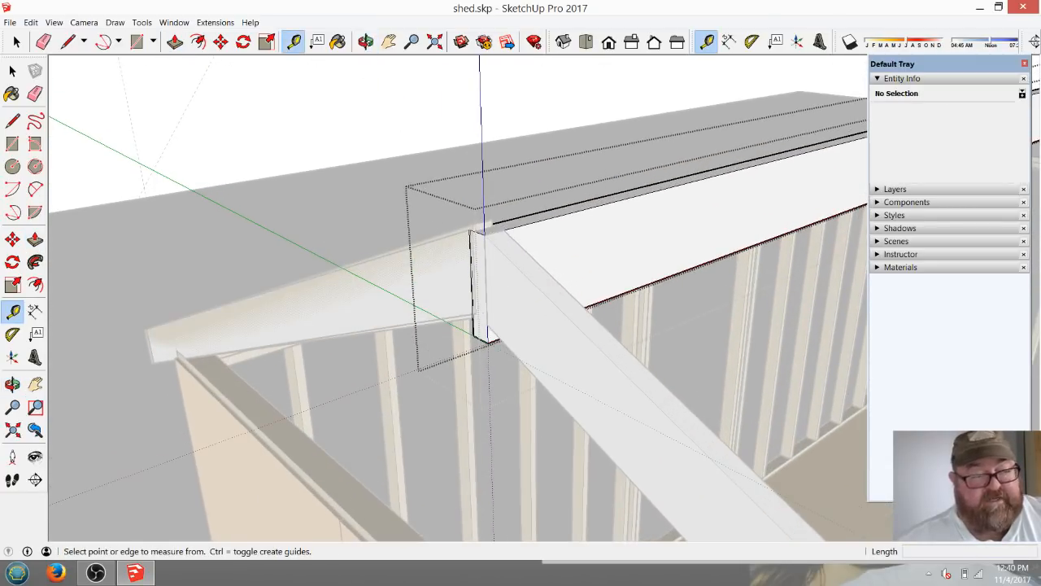
left_click(175, 41)
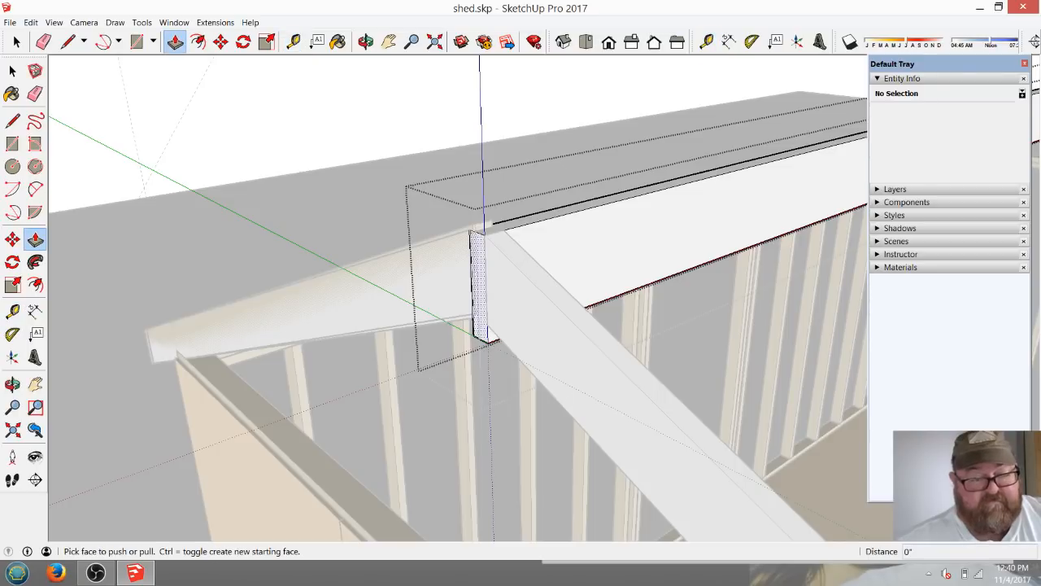
left_click(479, 285)
type("1' 4")
key("Return")
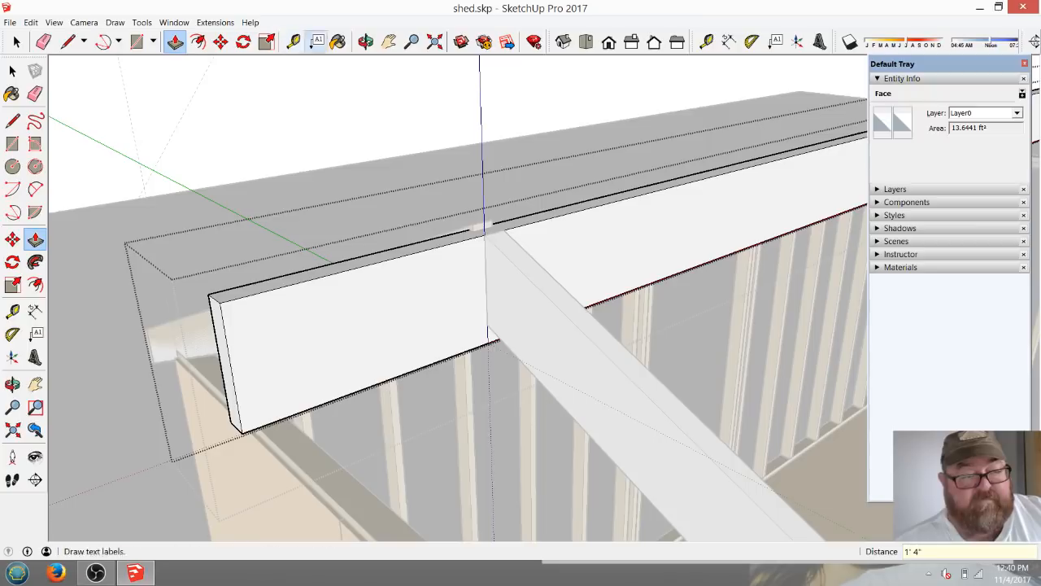
Place a guide on the ridge board's side face, 5.5" below its top edge.
left_click(366, 41)
scroll(374, 346, "up", 2)
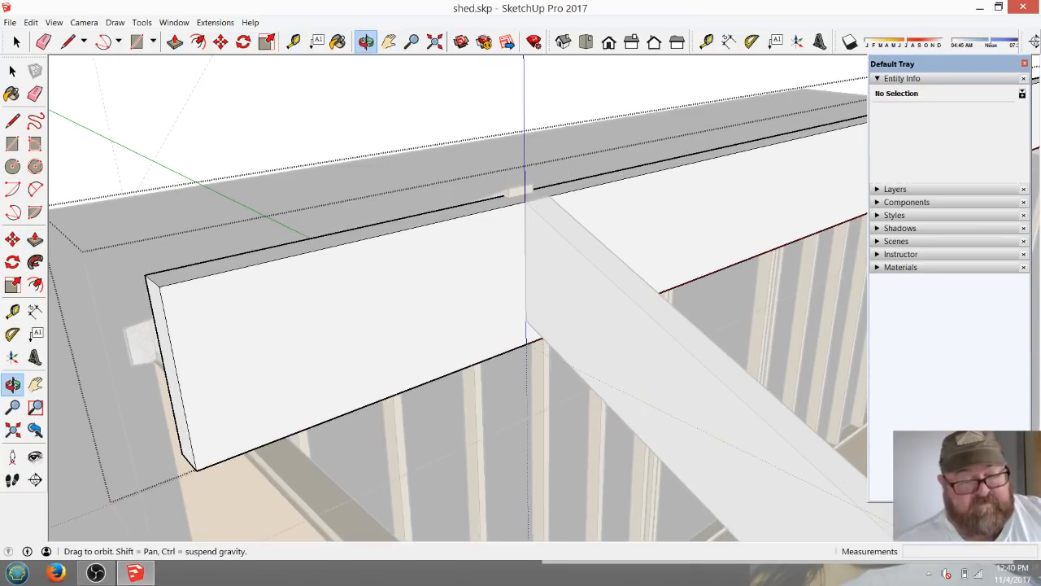
scroll(561, 260, "down", 3)
scroll(463, 354, "up", 4)
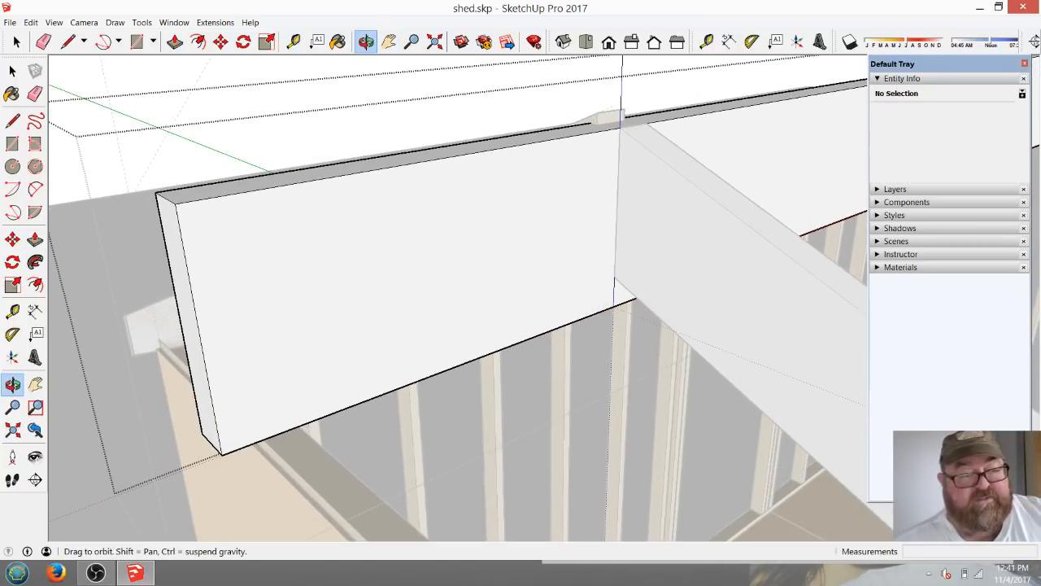
left_click(294, 42)
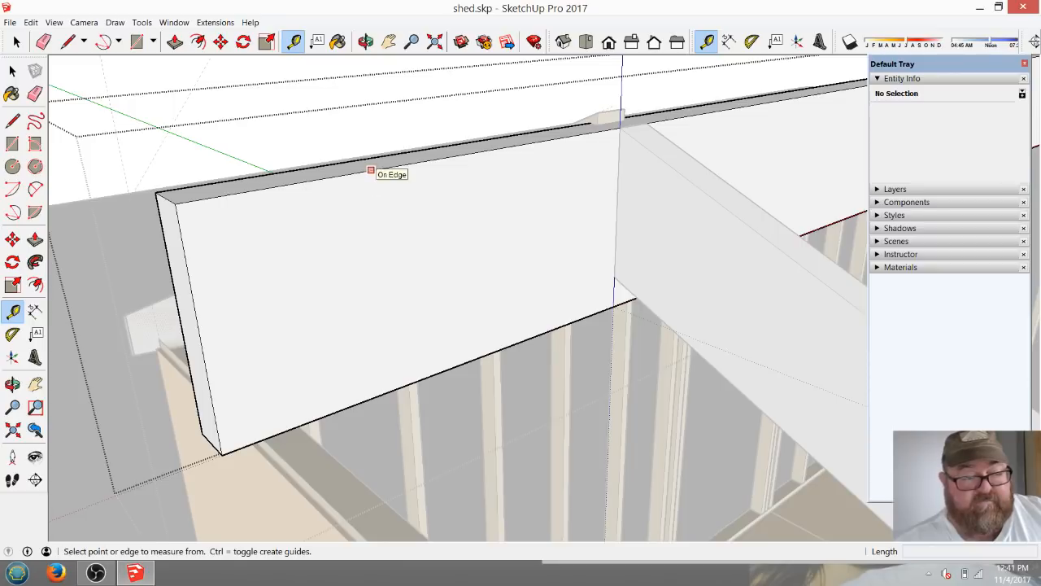
left_click(370, 171)
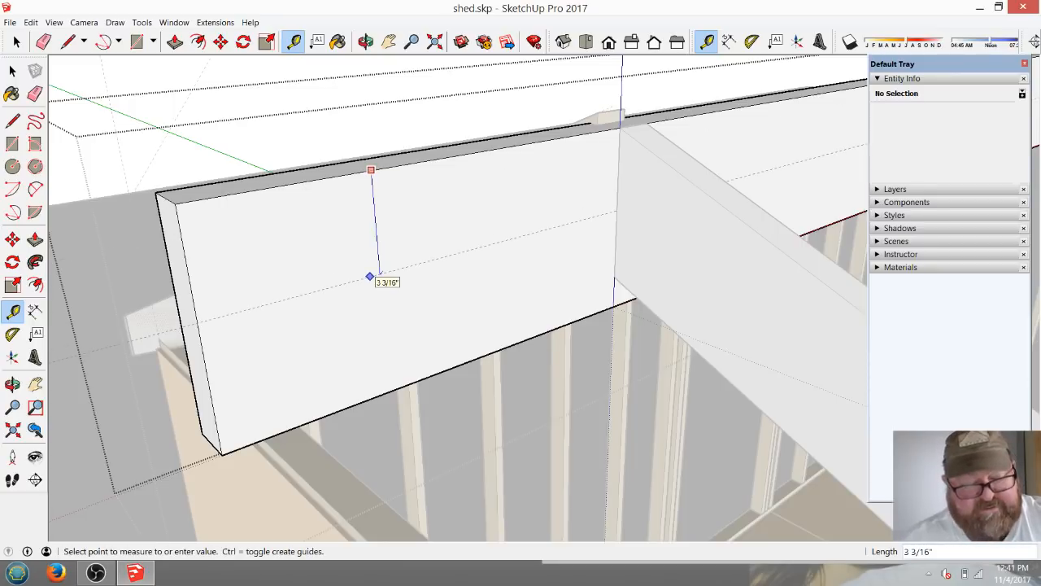
key("Return")
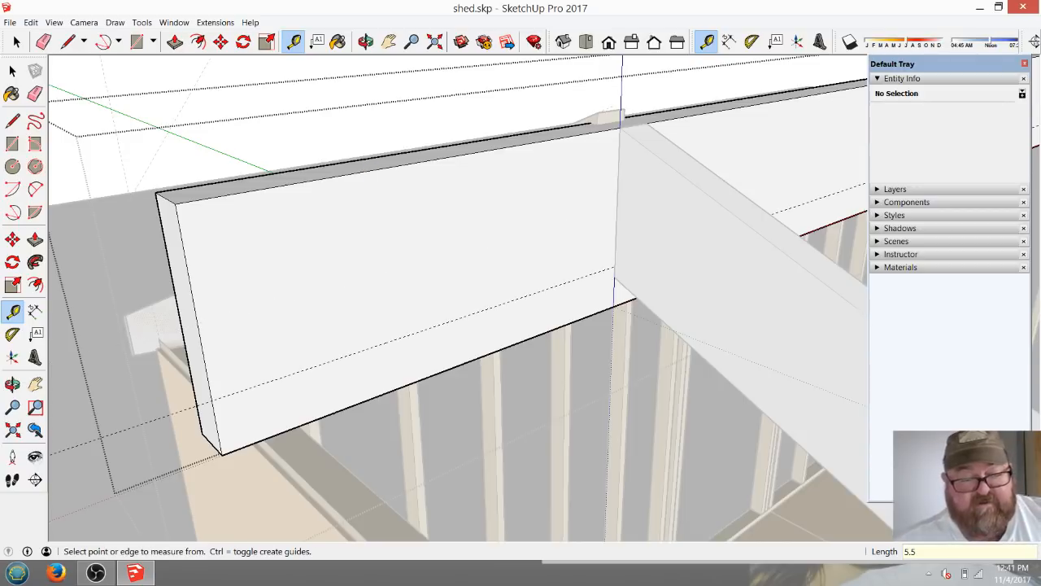
Draw a cut line along the guide from the overhang's end to the rafter, push the strip below through 1 1/2", and close the ridge board.
key("l")
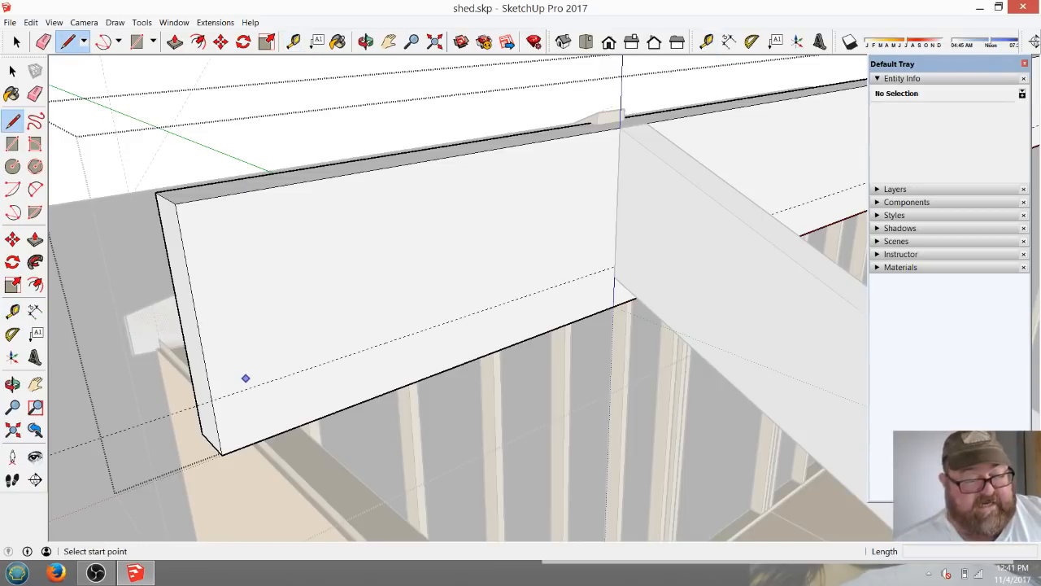
left_click(211, 400)
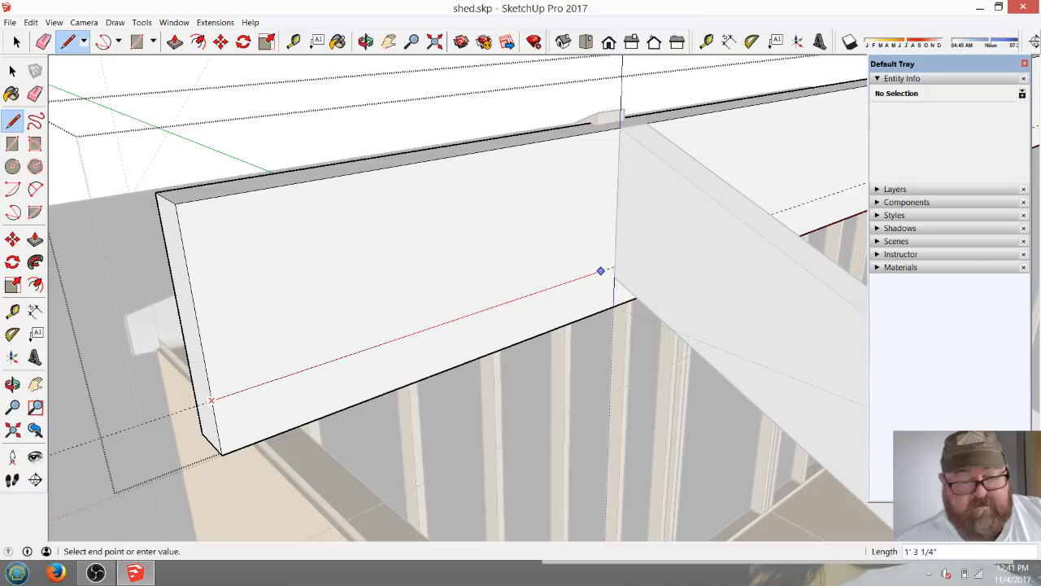
left_click(614, 266)
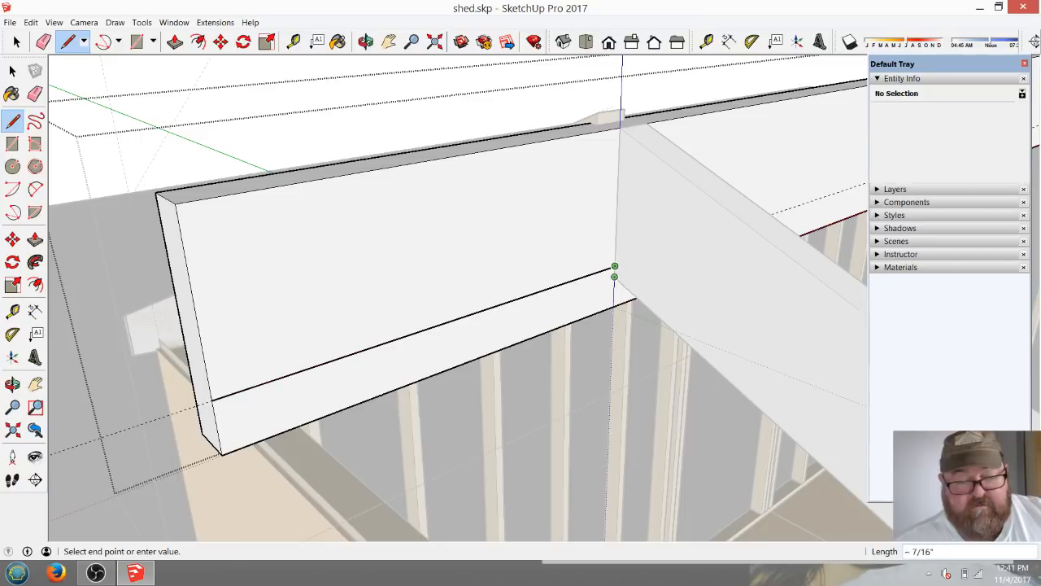
key("p")
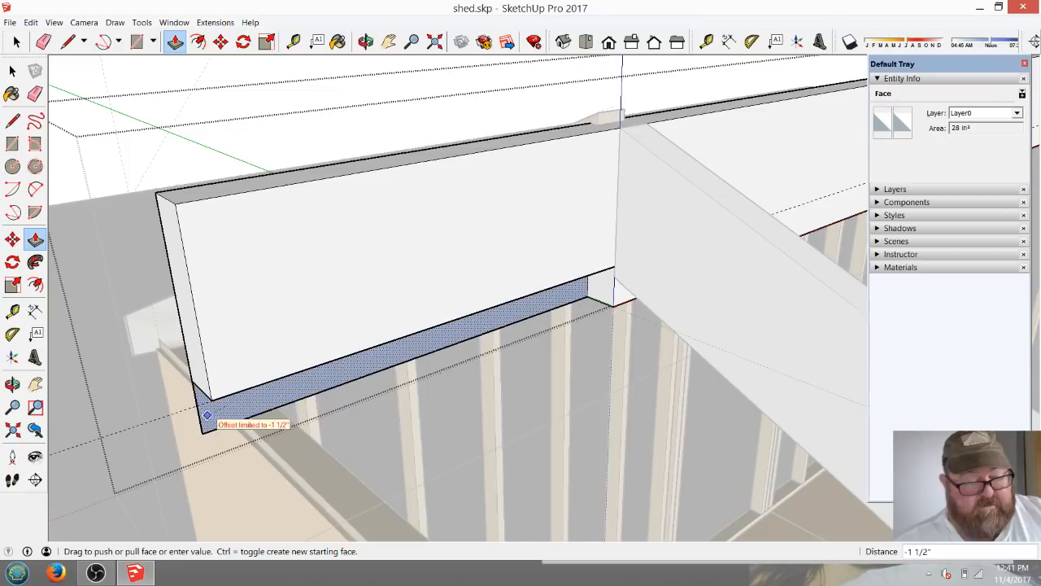
left_click(207, 415)
middle_click_drag(207, 415, 244, 423)
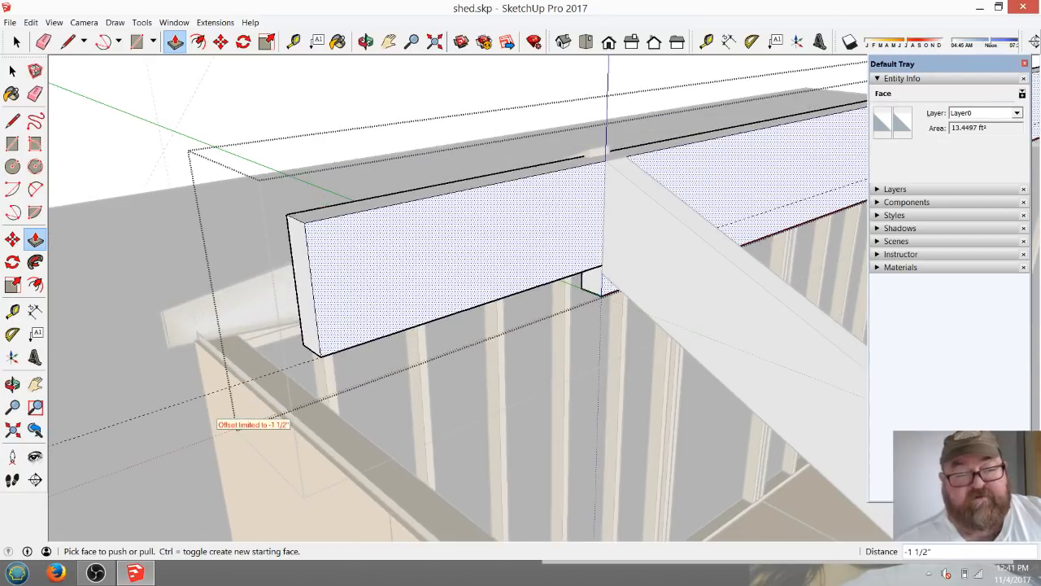
key("space")
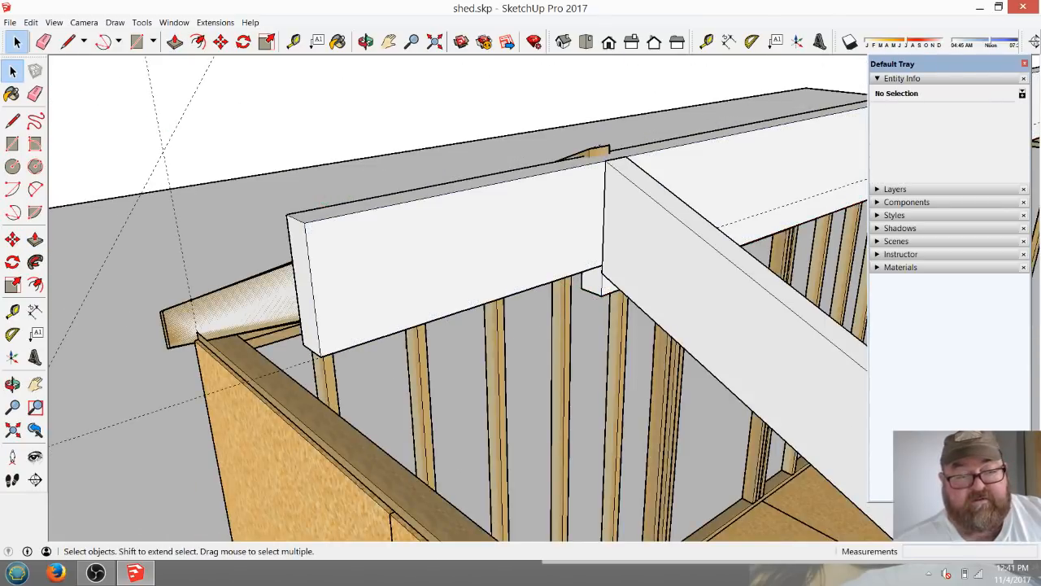
Try to move the rafter along the ridge board to its overhanging end, and undo the move.
left_click(715, 269)
left_click(220, 42)
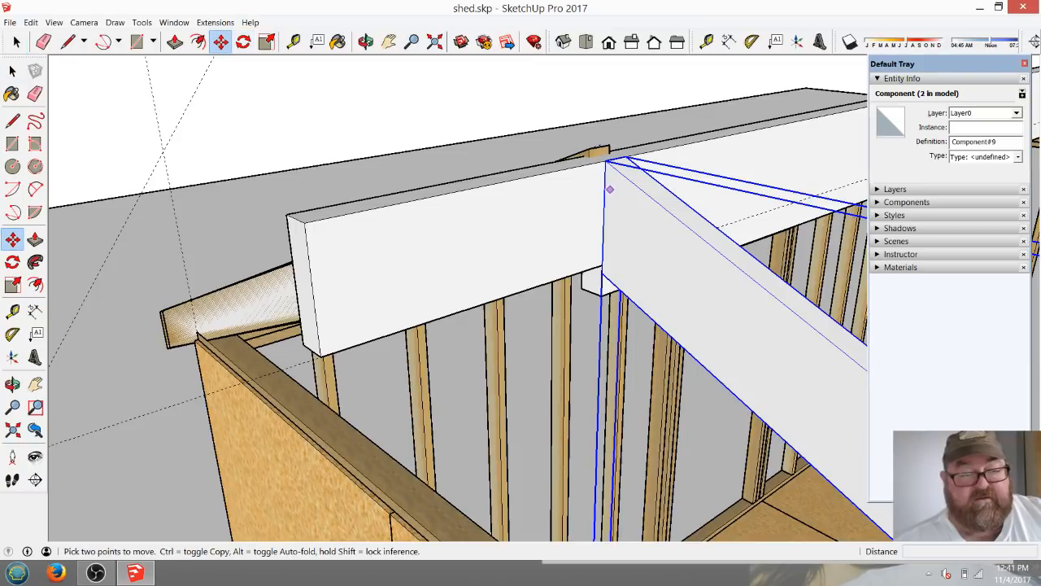
left_click(606, 160)
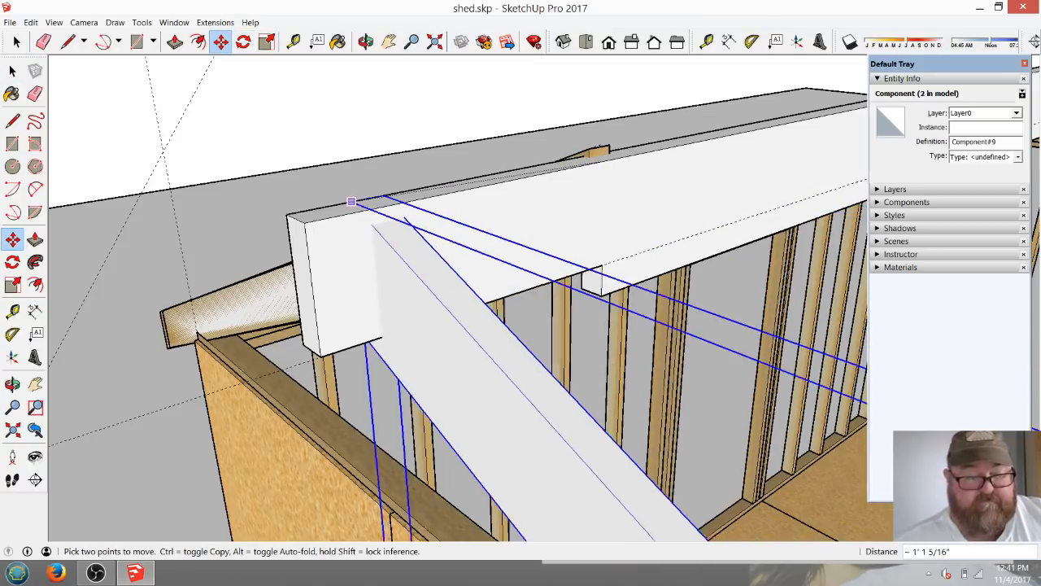
left_click(348, 233)
scroll(482, 275, "down", 2)
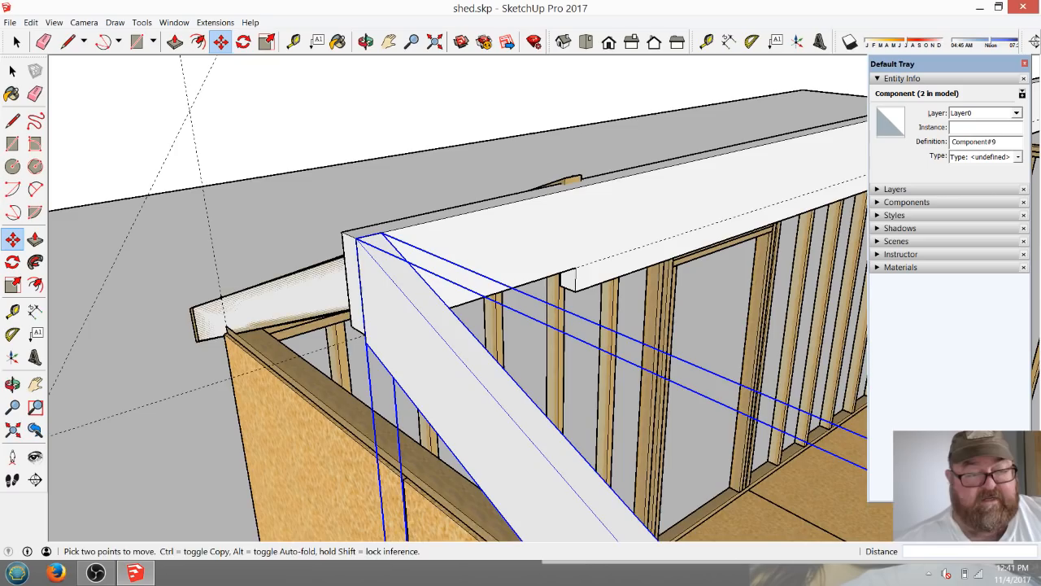
left_click(366, 42)
left_click_drag(358, 260, 650, 187)
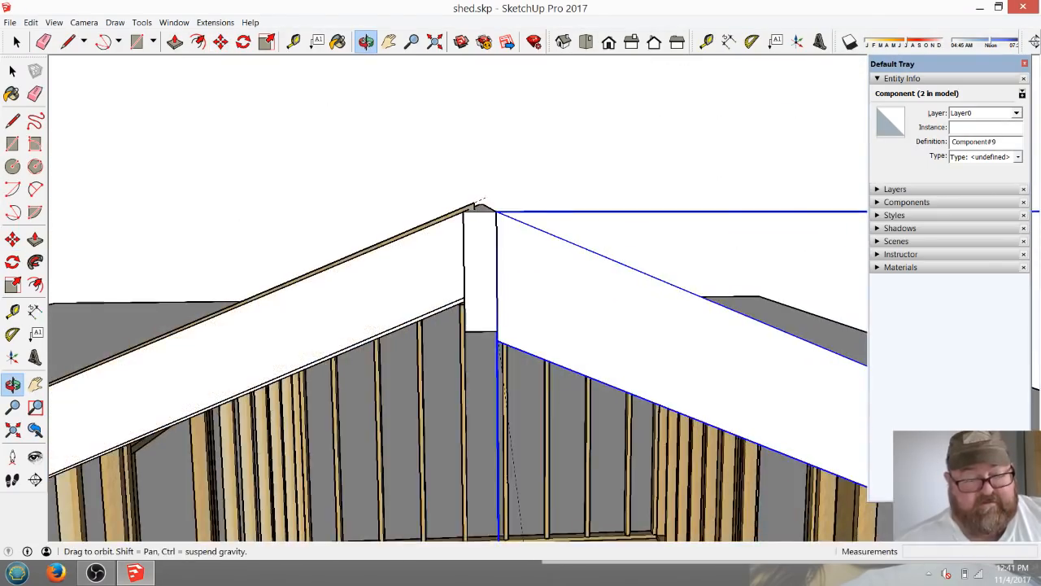
left_click_drag(482, 200, 565, 169)
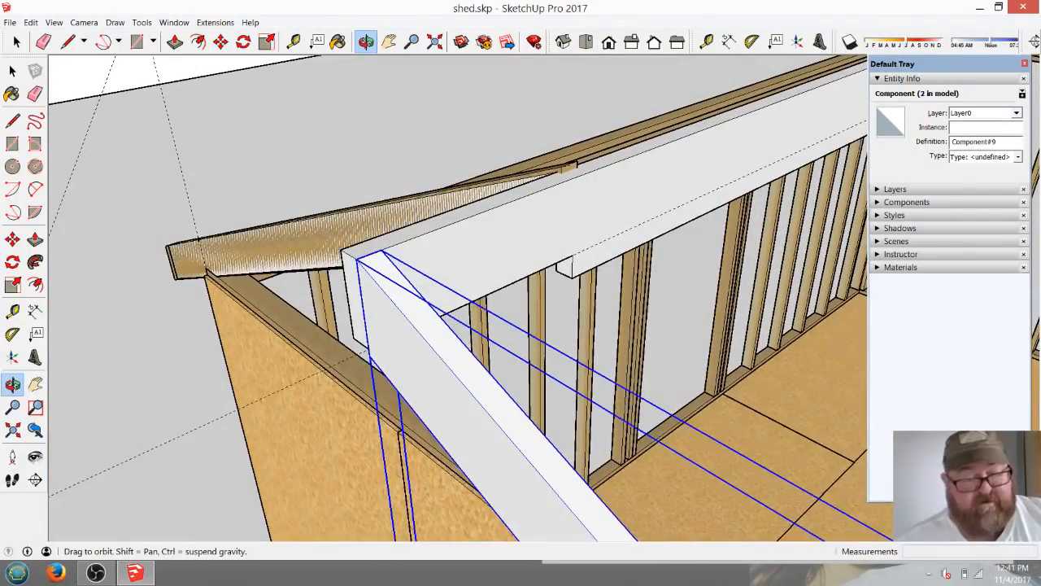
key("ctrl+z")
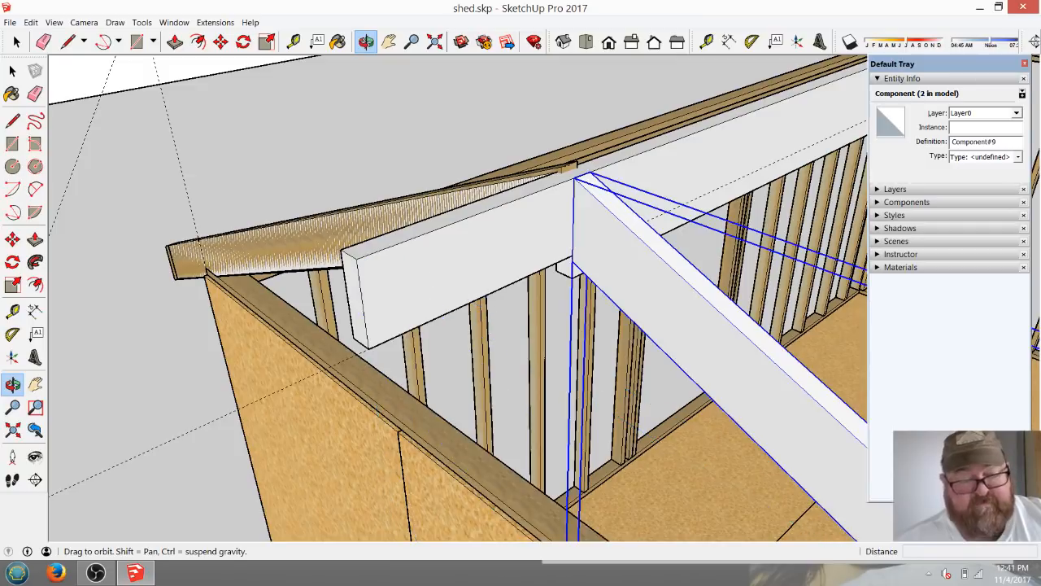
Try to copy the rafter 1' 4" along the ridge to the board's overhanging end, and undo the copy.
left_click(220, 41)
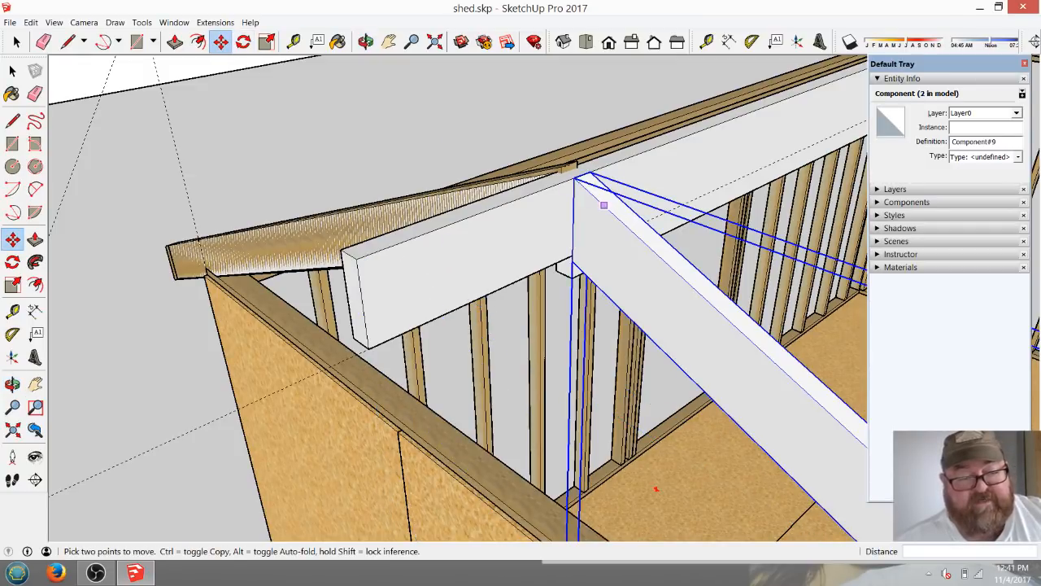
left_click(16, 42)
scroll(431, 115, "down", 8)
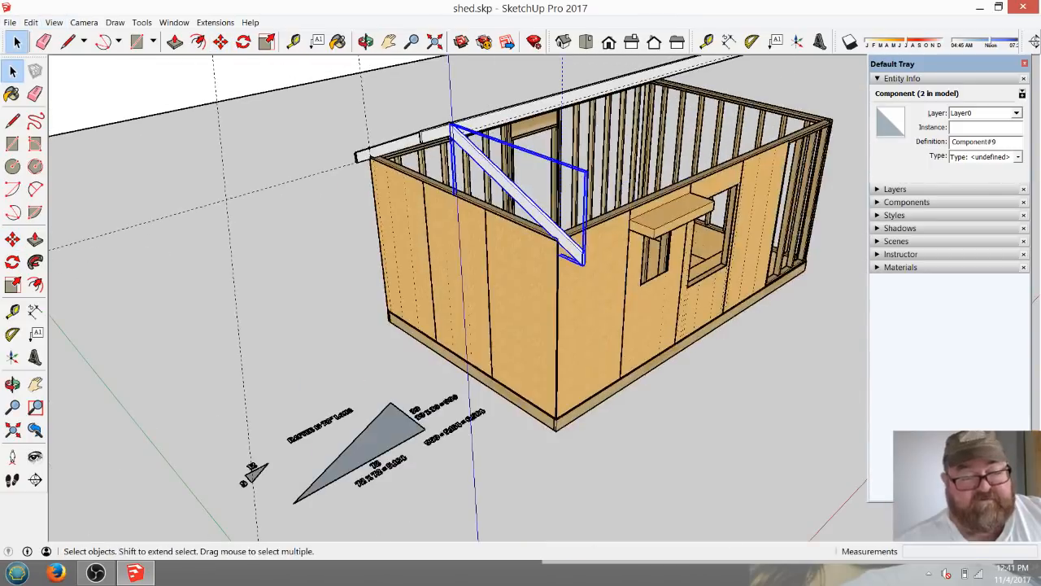
scroll(541, 199, "up", 3)
scroll(568, 280, "down", 4)
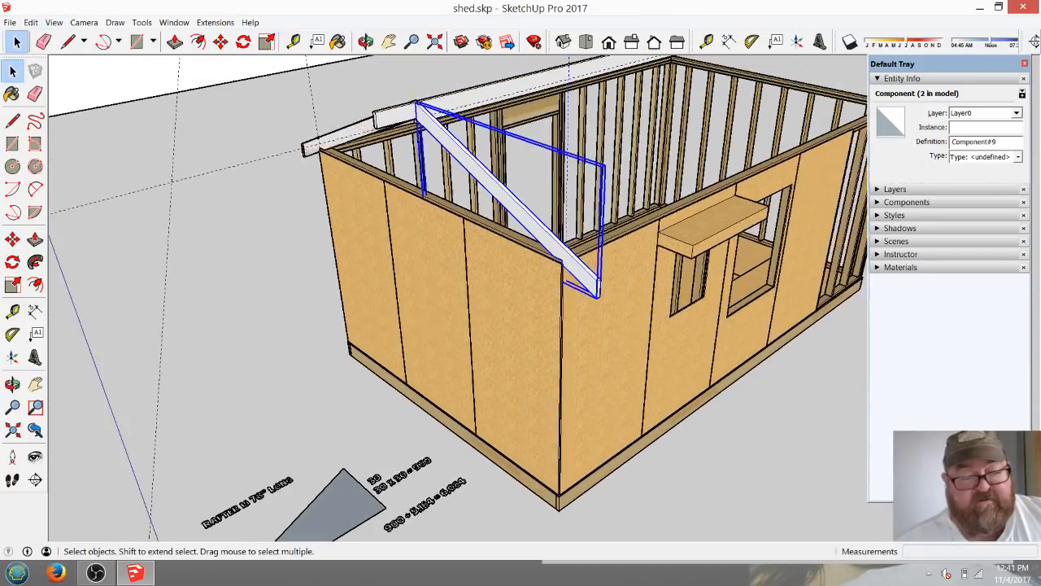
scroll(406, 157, "up", 8)
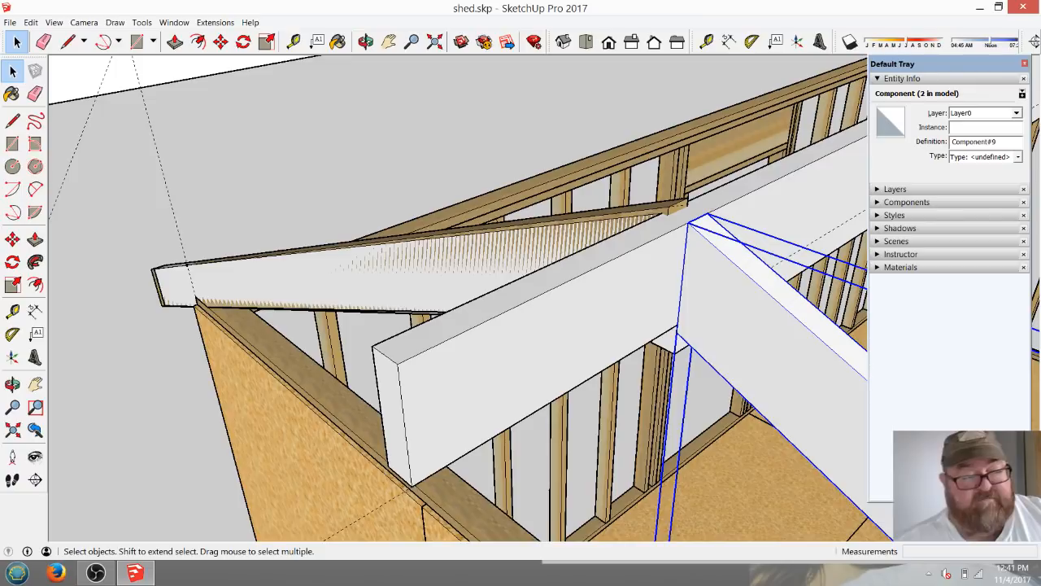
left_click(220, 42)
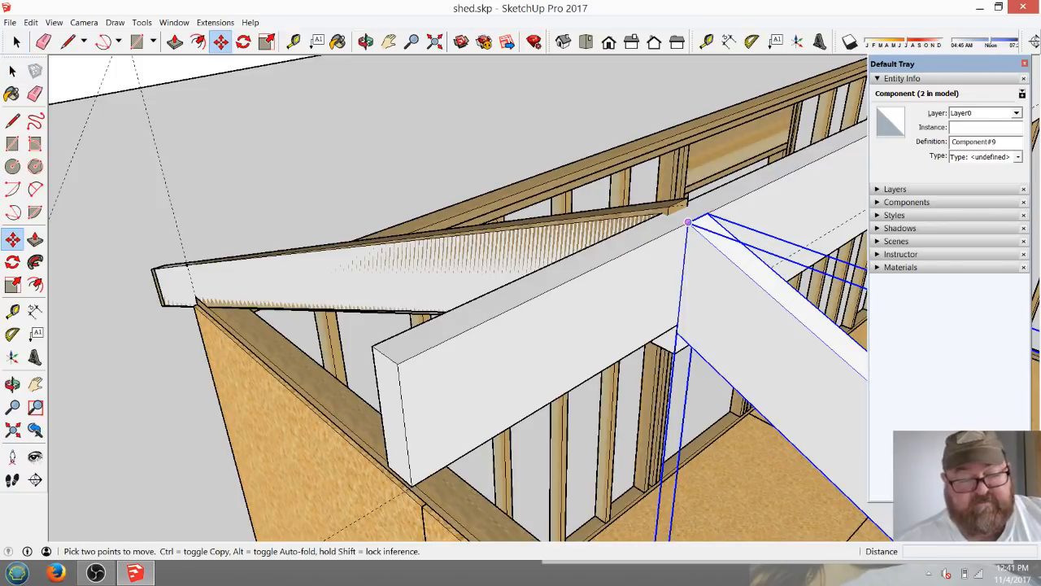
key("ctrl")
left_click(687, 221)
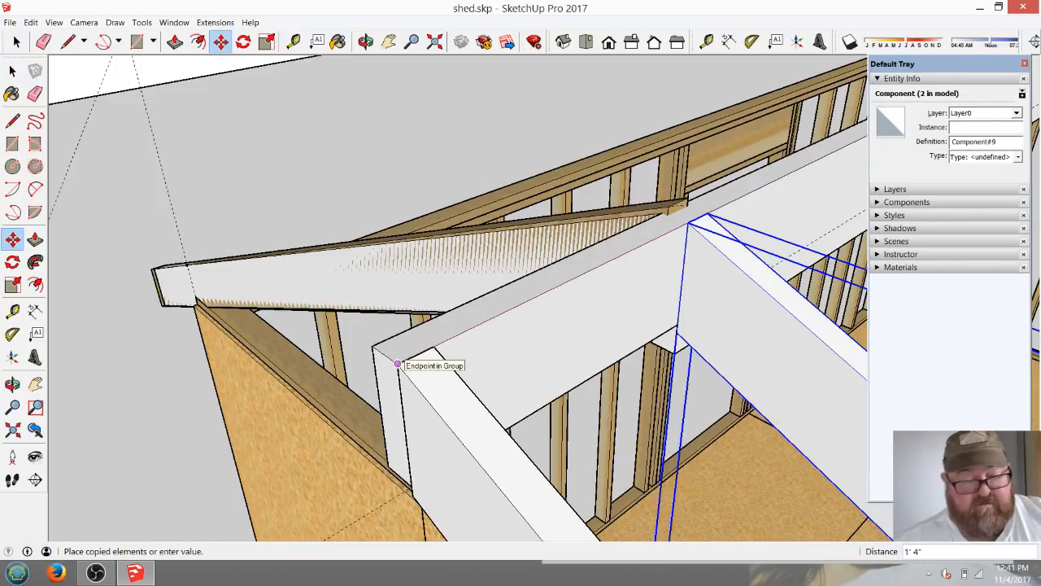
left_click(397, 363)
middle_click_drag(512, 260, 365, 48)
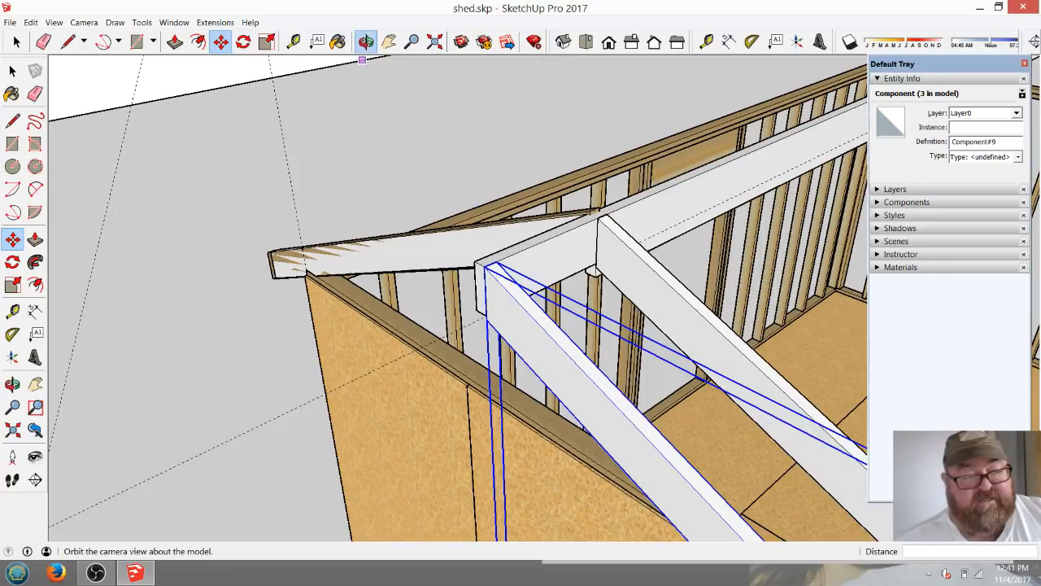
left_click(365, 41)
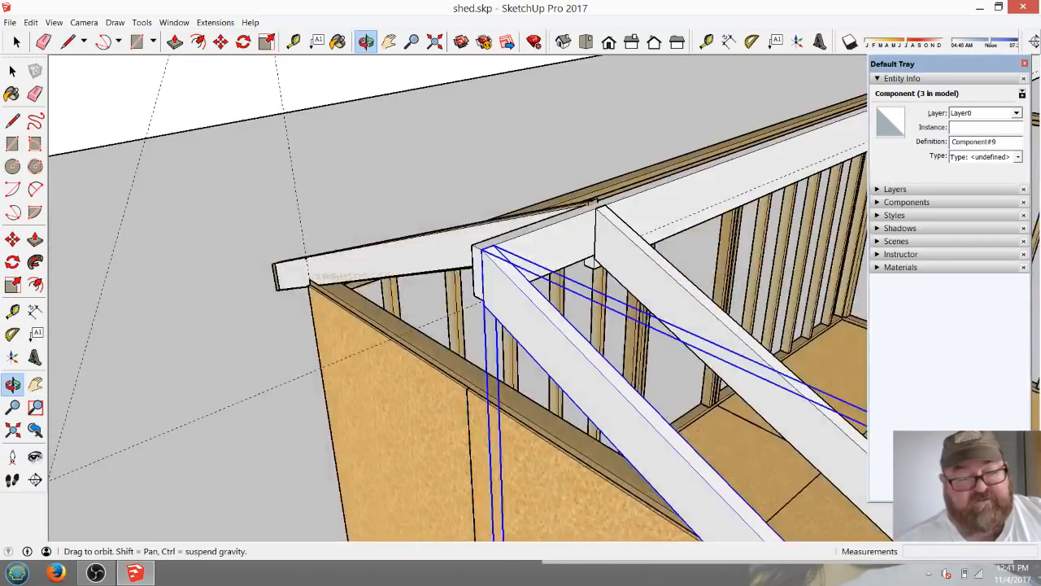
key("ctrl+z")
scroll(620, 250, "up", 1)
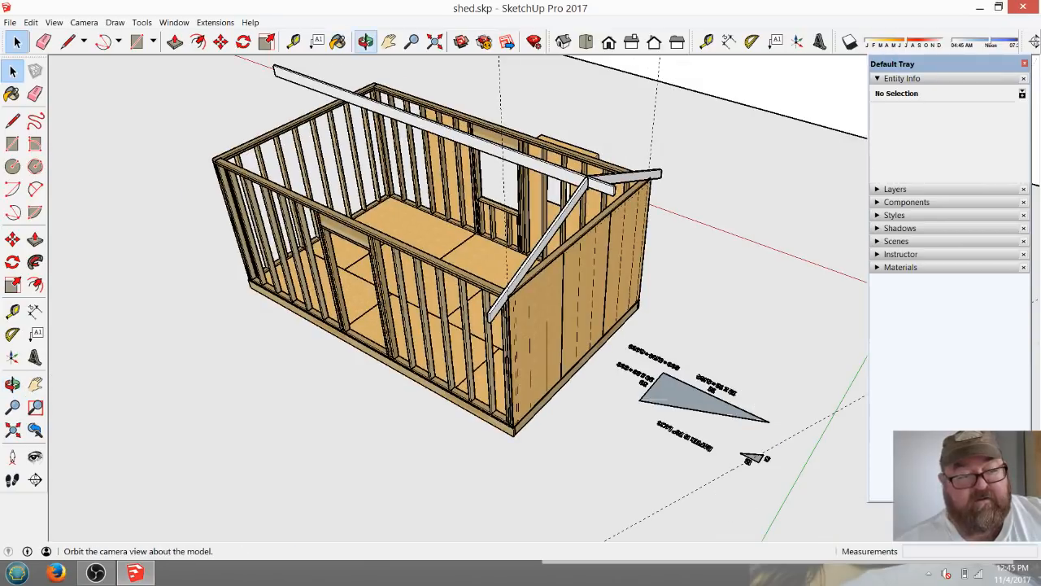
left_click(366, 42)
left_click_drag(488, 325, 439, 317)
scroll(501, 303, "up", 2)
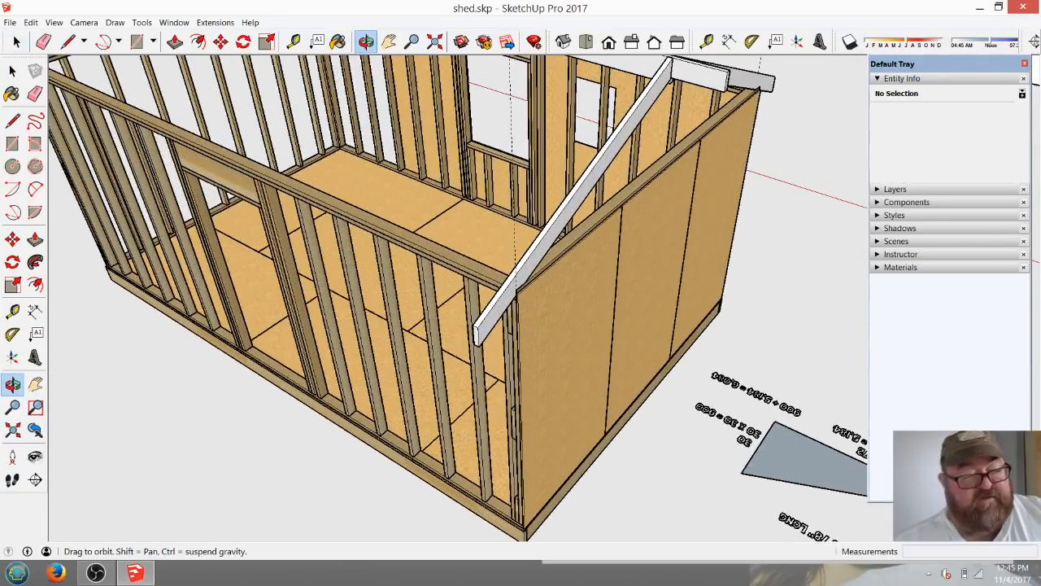
key("space")
scroll(618, 272, "up", 3)
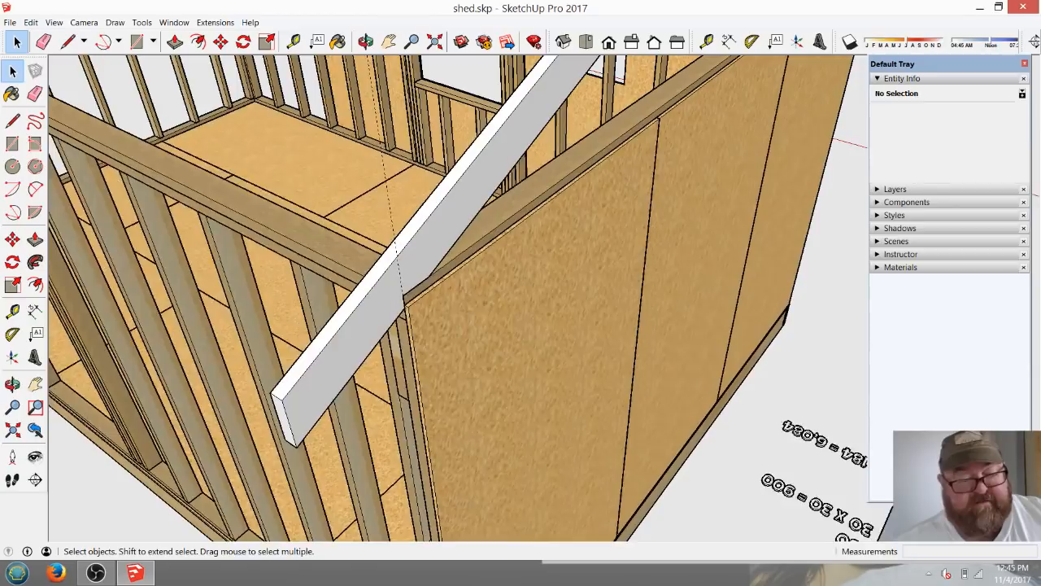
double_click(334, 357)
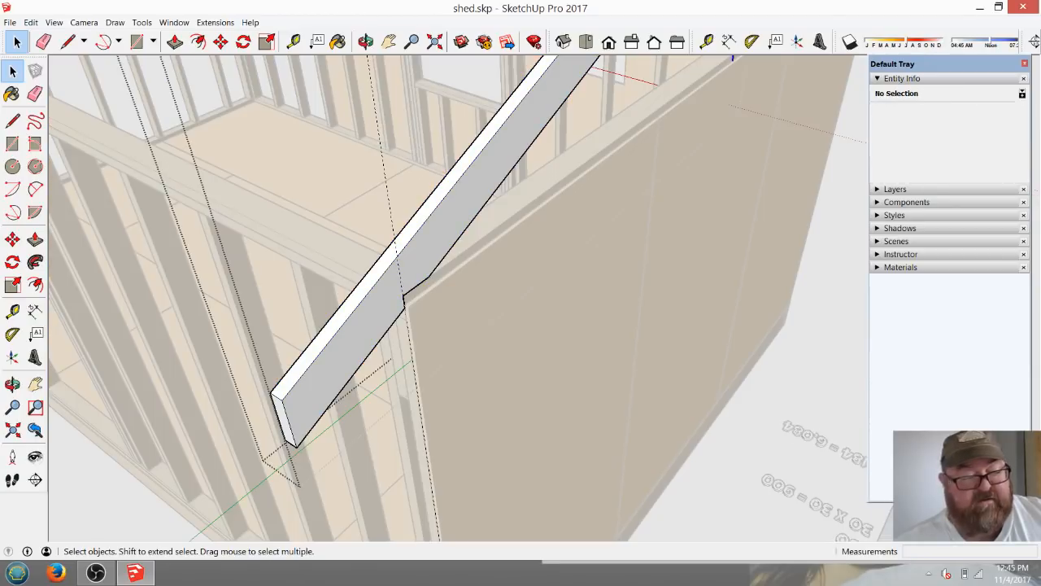
left_click(43, 42)
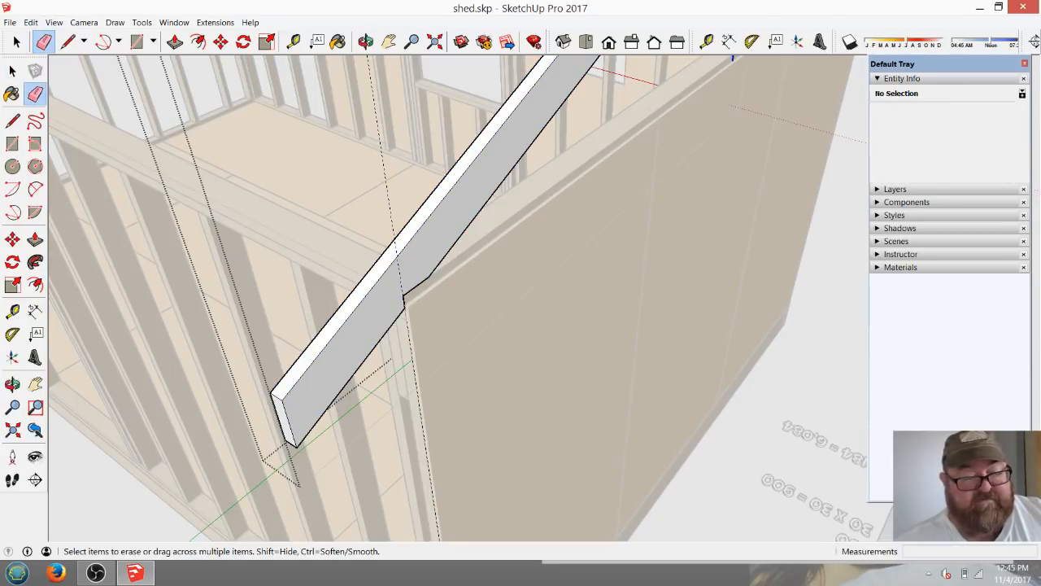
scroll(649, 332, "down", 3)
left_click(12, 71)
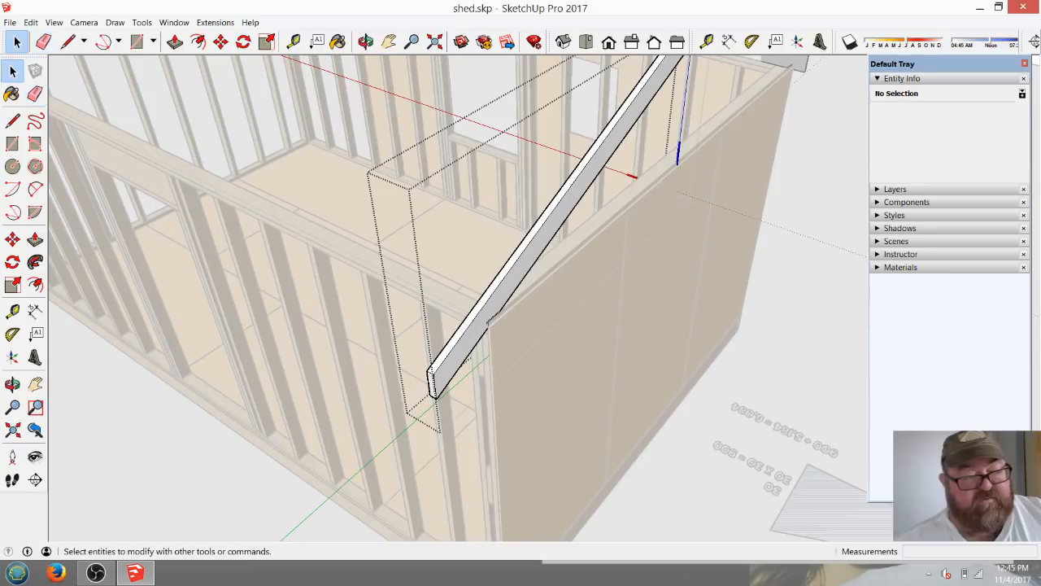
key("Escape")
scroll(635, 346, "down", 2)
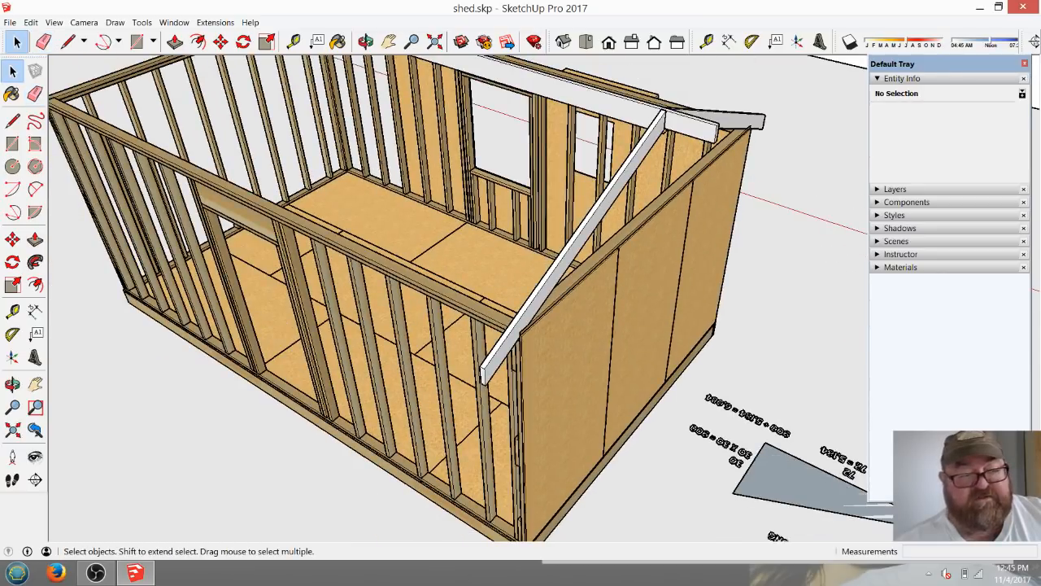
Examine the rafter pair from both sides of the sheathed end wall, including its seat on the wall plates and its meeting with the ridge board.
left_click(366, 42)
left_click_drag(619, 301, 376, 275)
scroll(659, 295, "up", 4)
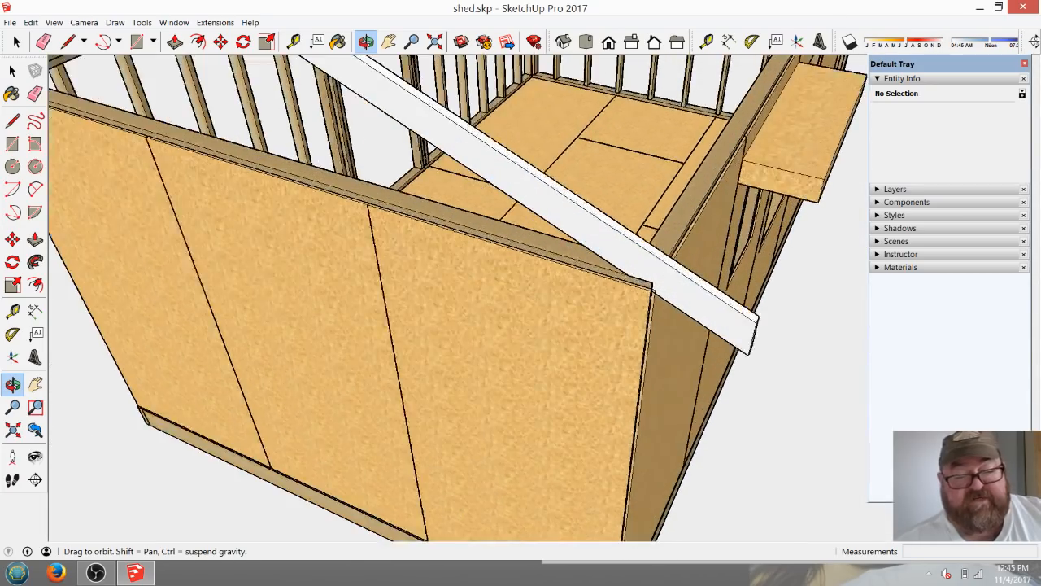
scroll(616, 394, "down", 2)
left_click_drag(407, 350, 777, 362)
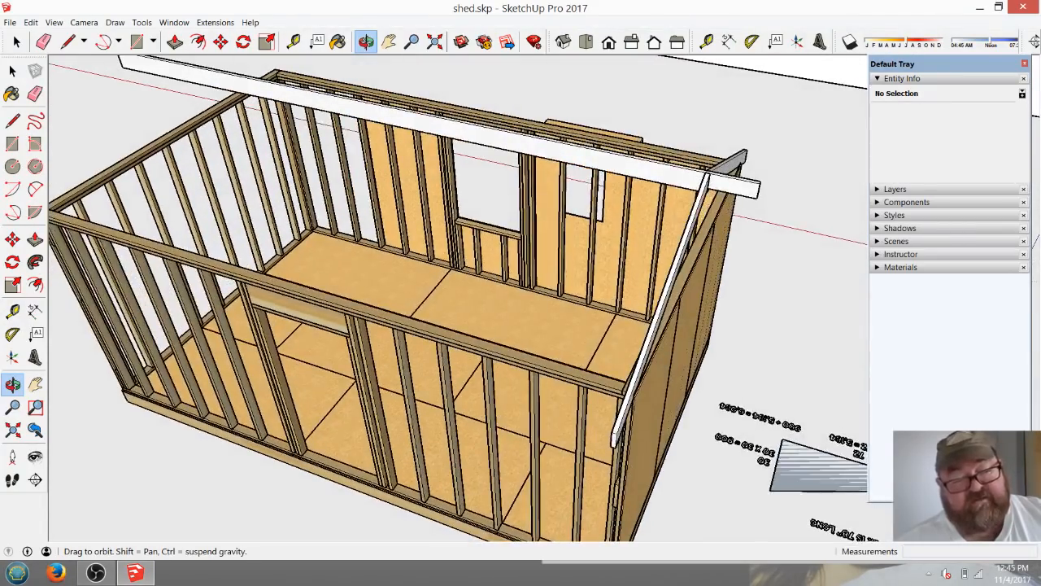
scroll(618, 390, "down", 2)
scroll(618, 391, "up", 5)
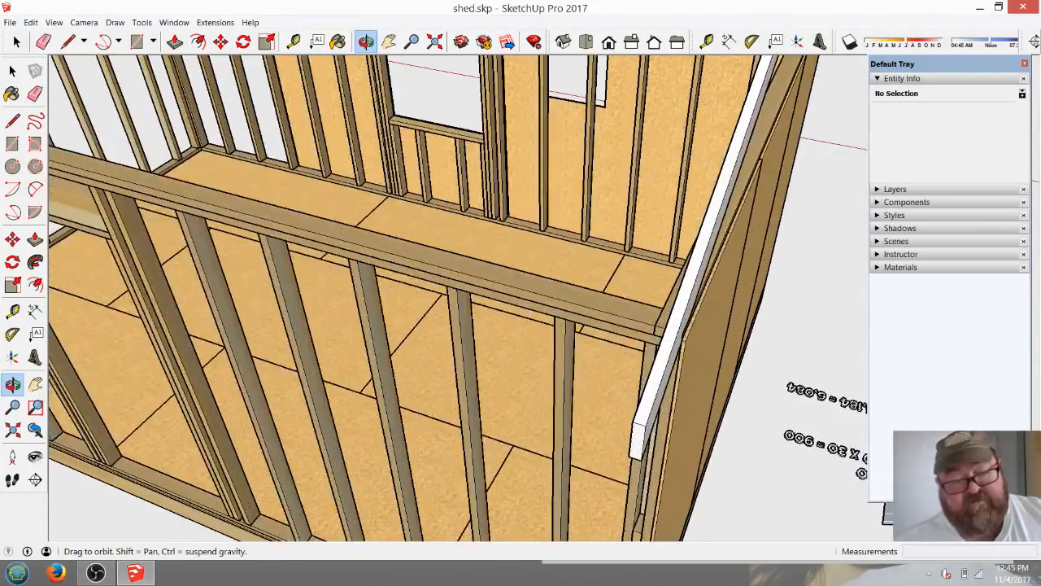
scroll(618, 391, "down", 6)
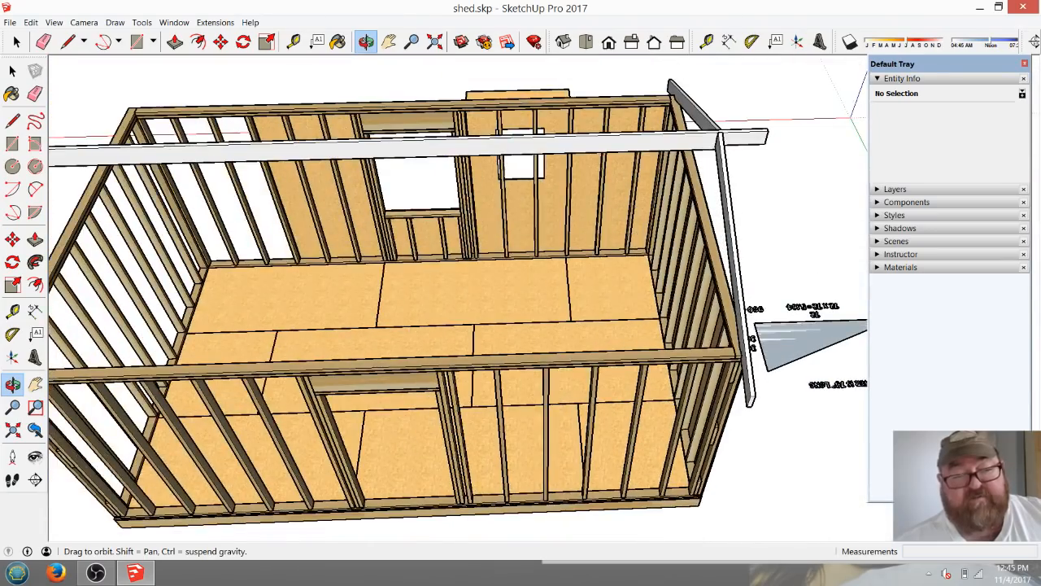
scroll(618, 390, "up", 5)
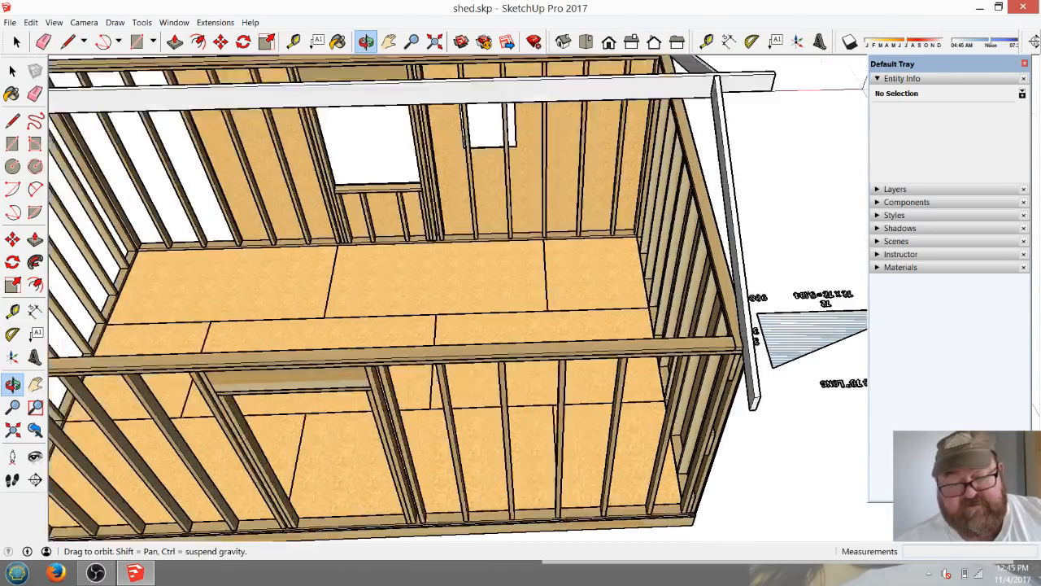
scroll(618, 390, "down", 5)
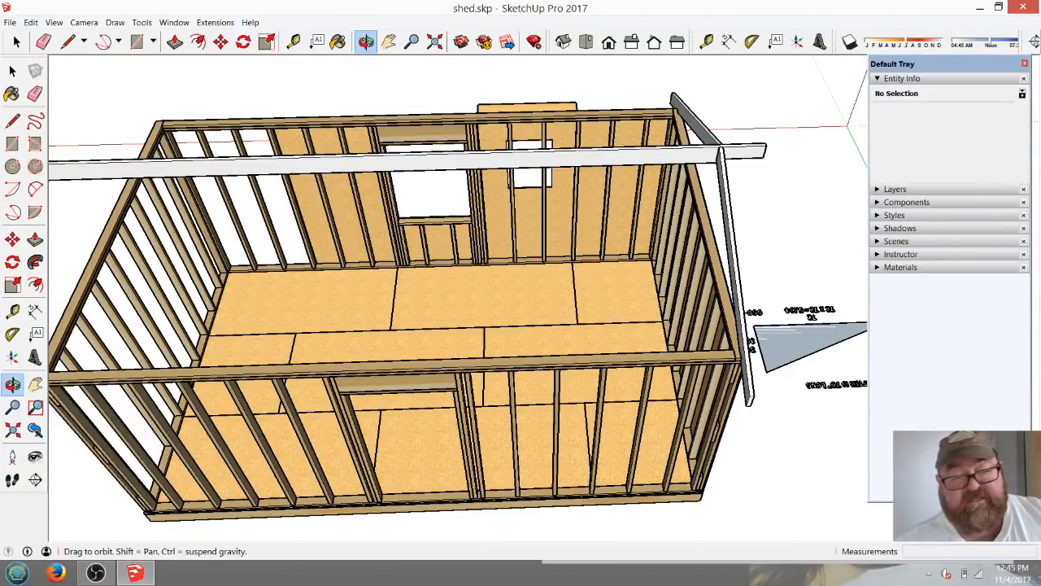
Copy both rafters of the end pair 15.25" inward along the wall's top plate.
key("space")
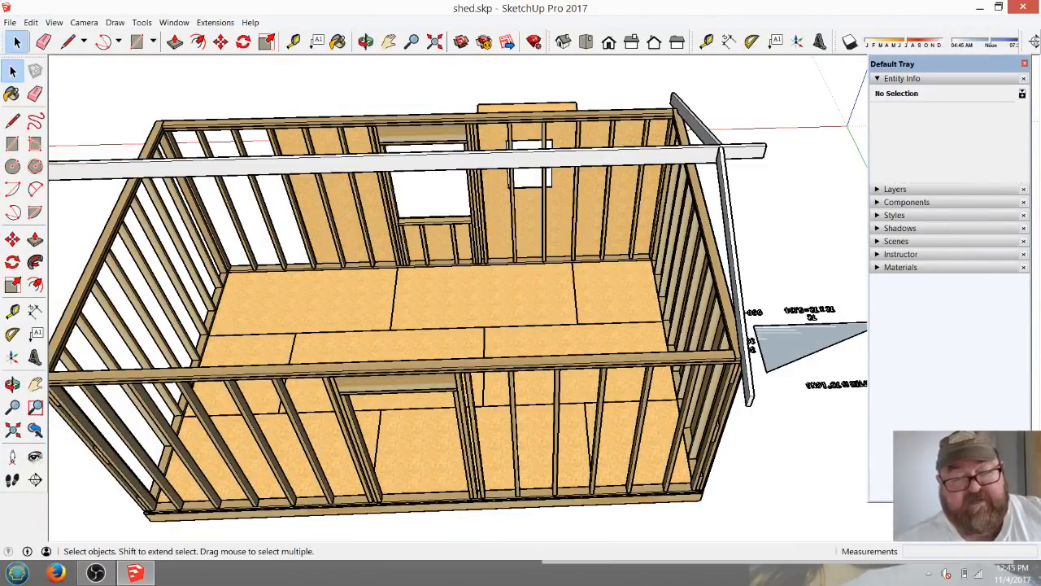
left_click(696, 121)
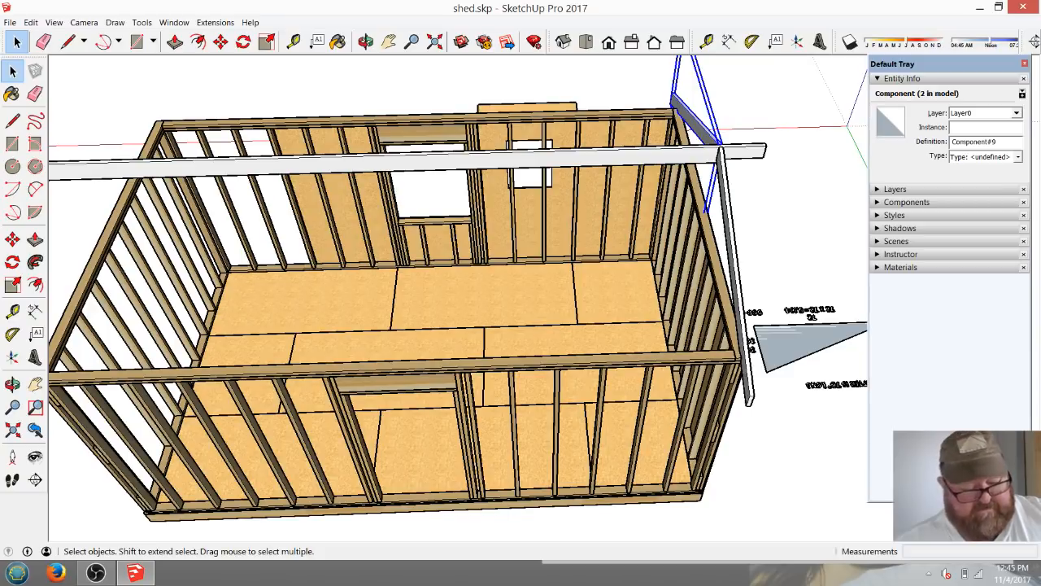
left_click(738, 303, "shift")
scroll(710, 347, "up", 3)
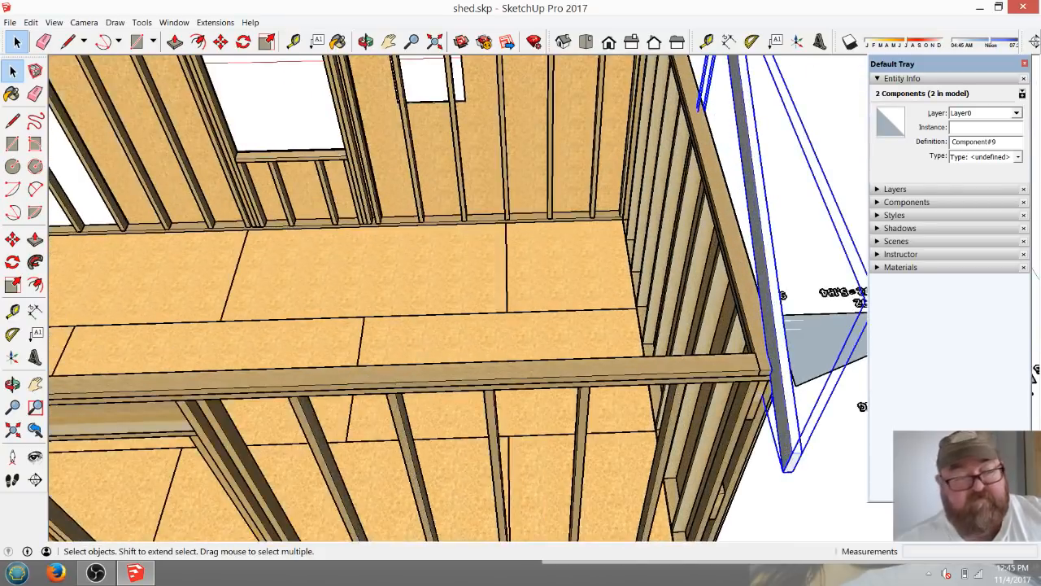
left_click(220, 41)
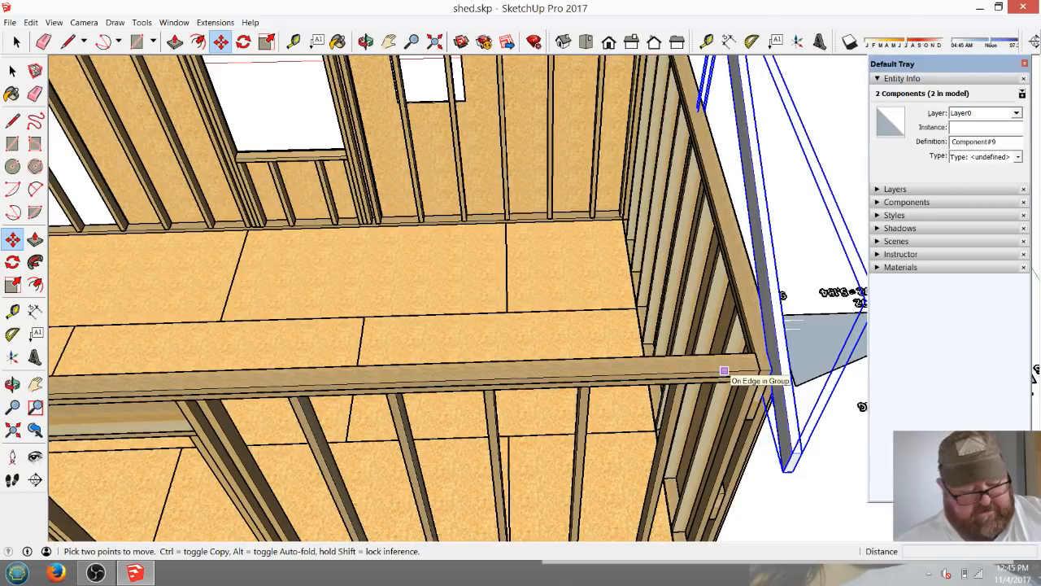
left_click(724, 371)
key("ctrl")
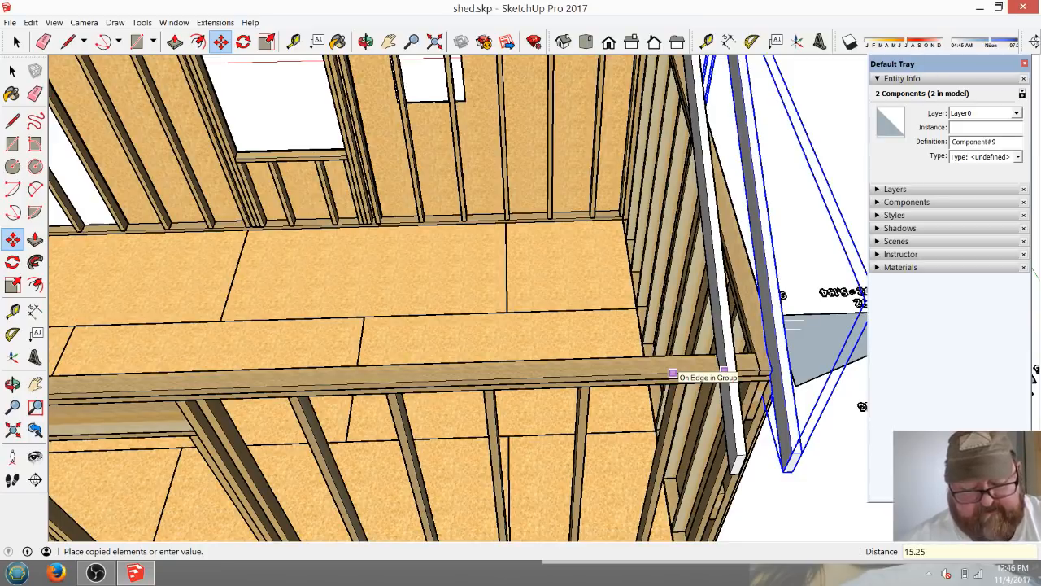
key("Return")
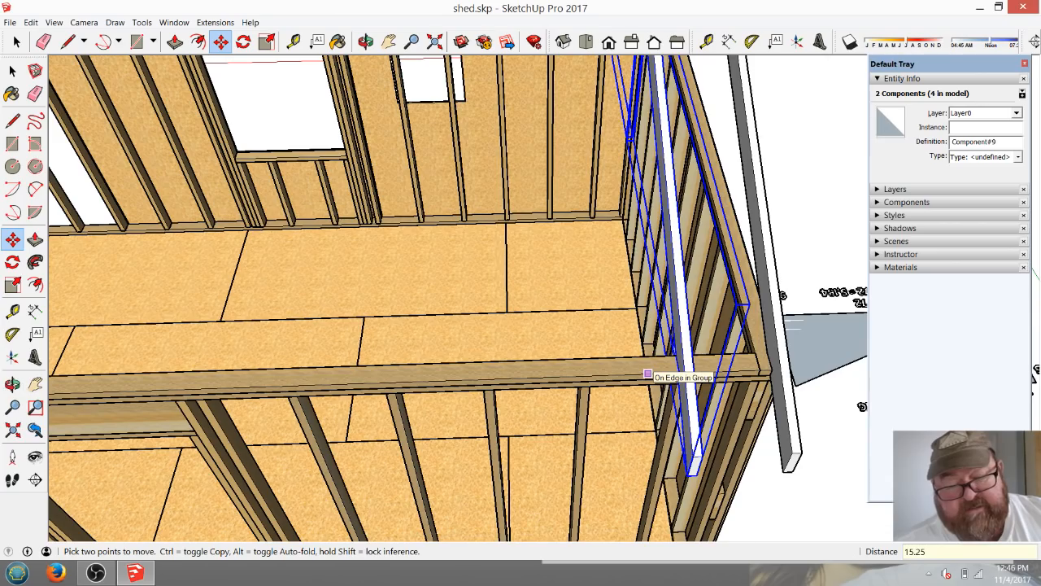
Inspect how the copied rafter pair lines up with the wall studs, top plate and ridge board.
left_click(366, 42)
scroll(626, 332, "down", 3)
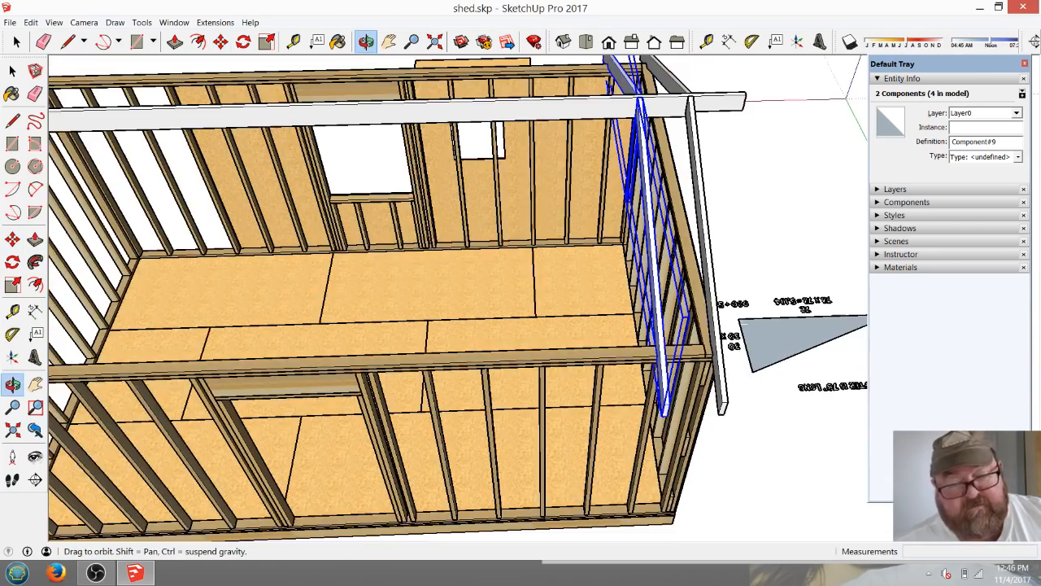
left_click_drag(625, 332, 626, 262)
scroll(626, 262, "up", 2)
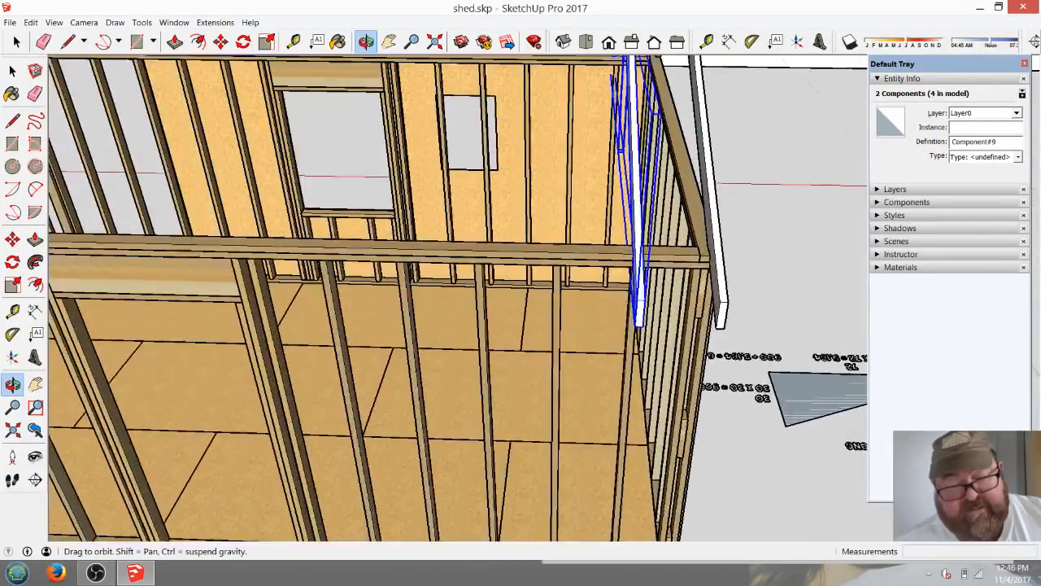
scroll(638, 309, "up", 2)
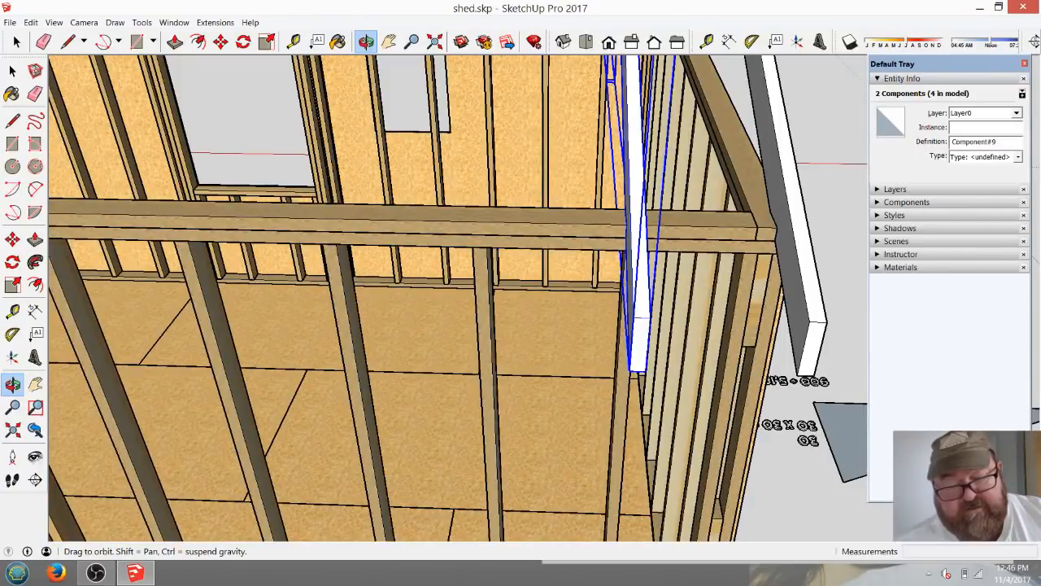
scroll(745, 348, "down", 5)
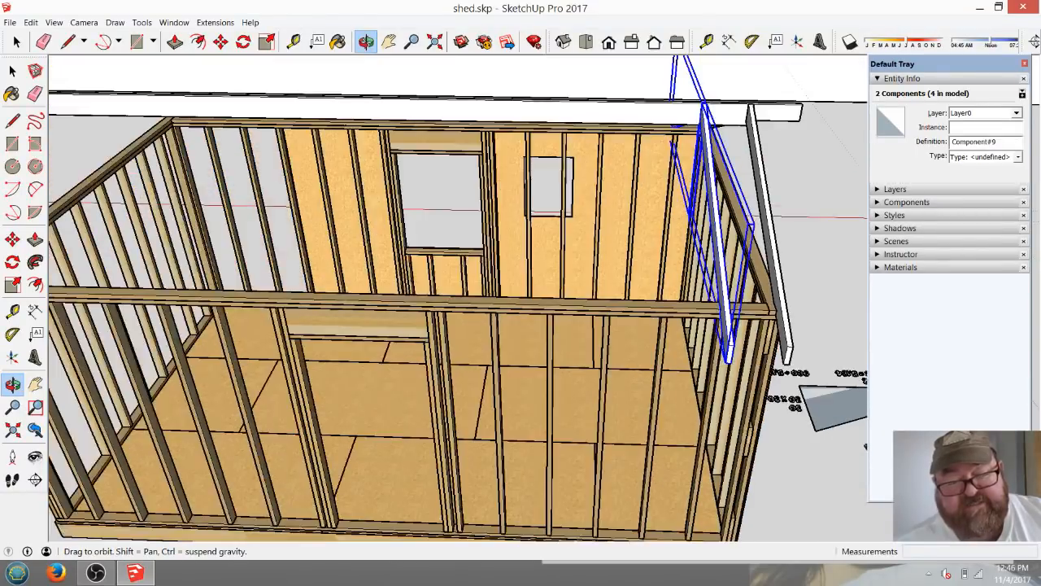
scroll(704, 343, "up", 3)
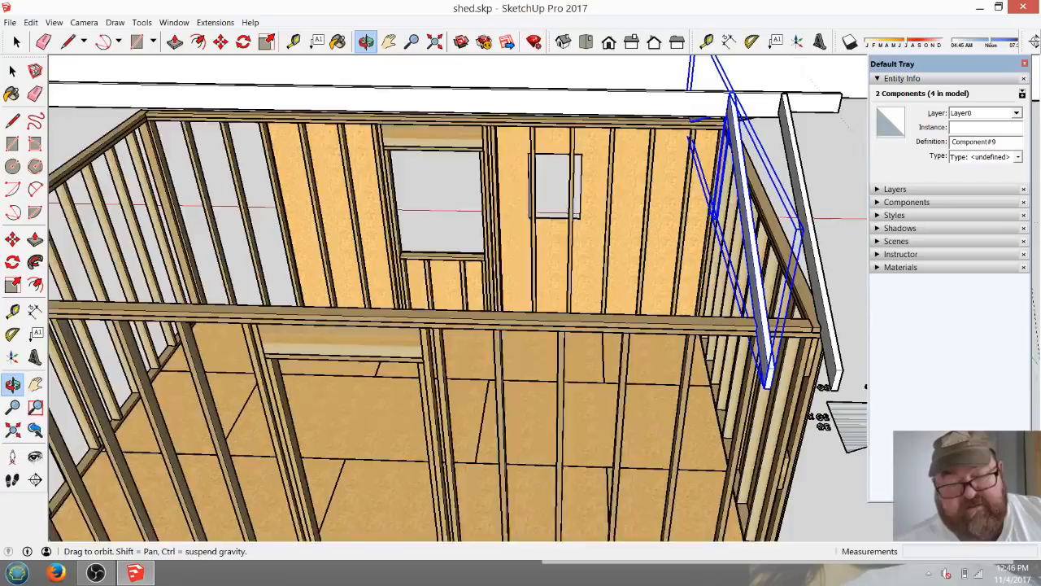
scroll(817, 378, "down", 2)
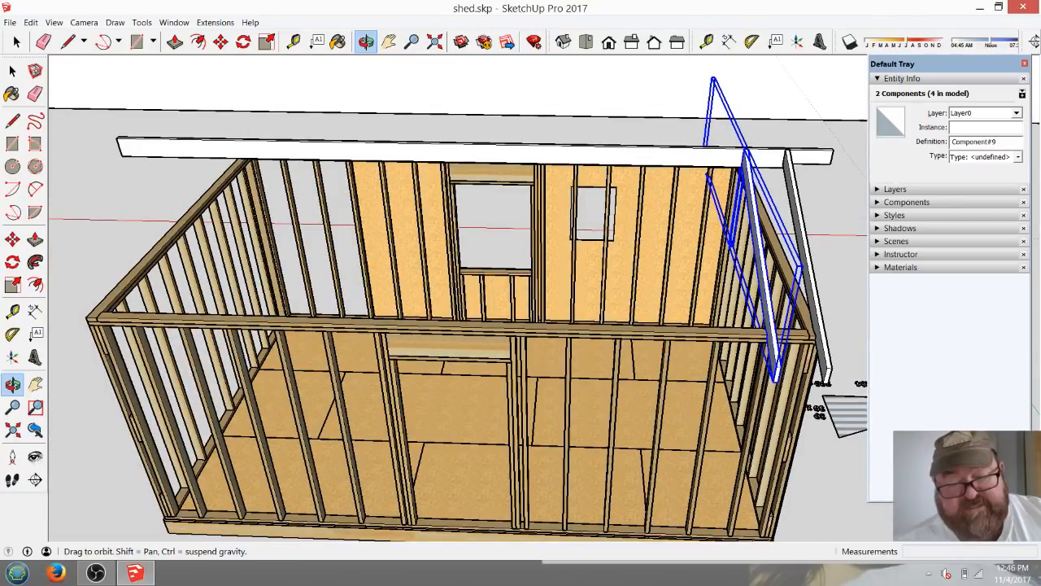
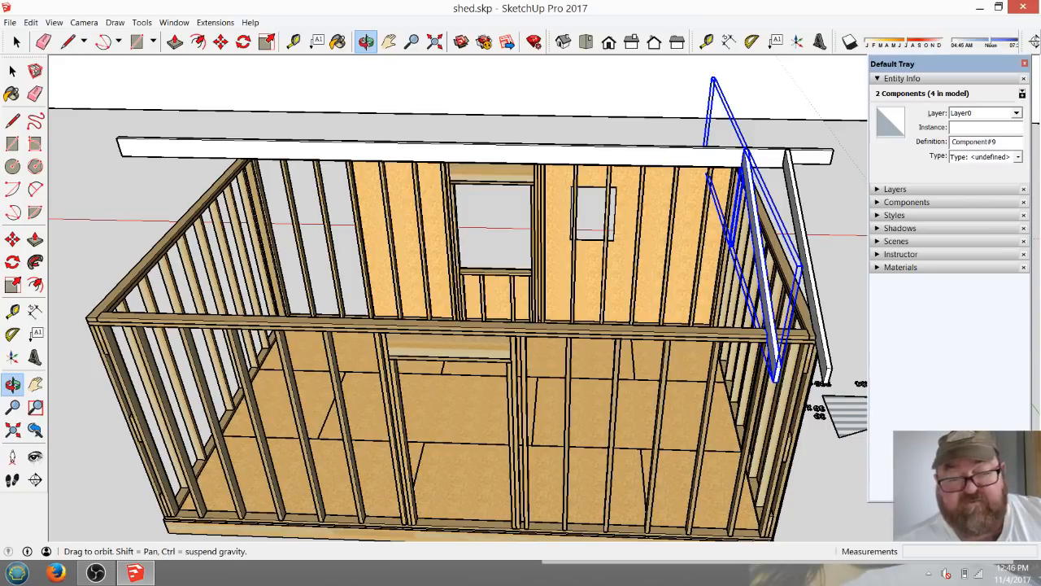
Copy the selected rafter pair 16" inward along the wall's top plate.
scroll(762, 338, "up", 5)
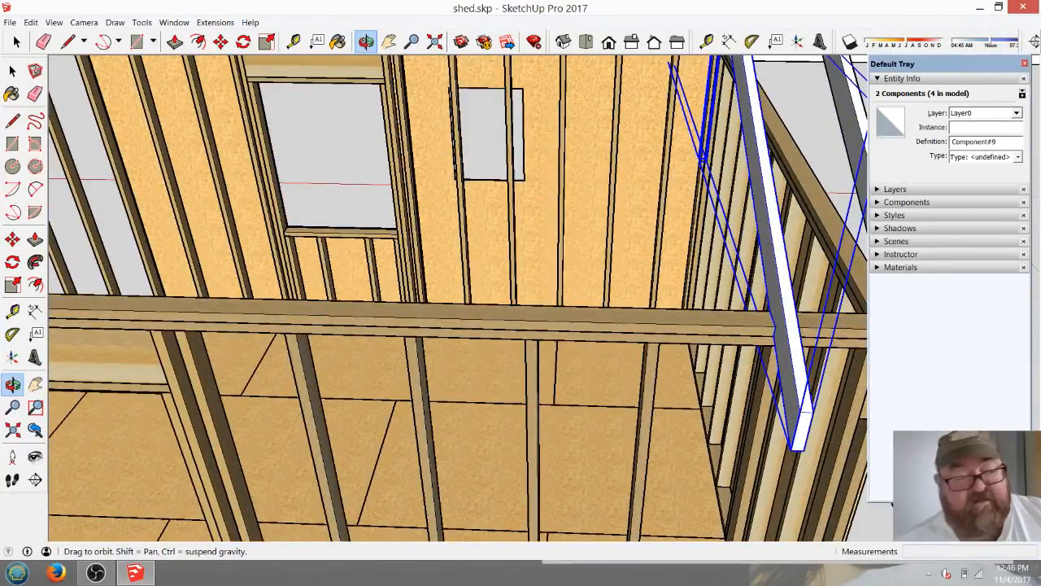
key("m")
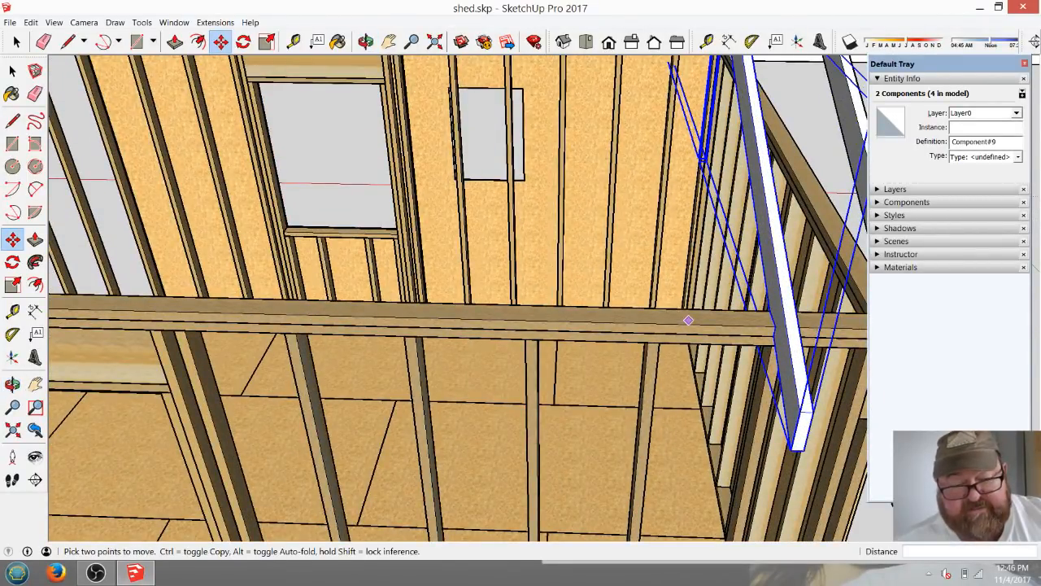
left_click(688, 322)
key("ctrl")
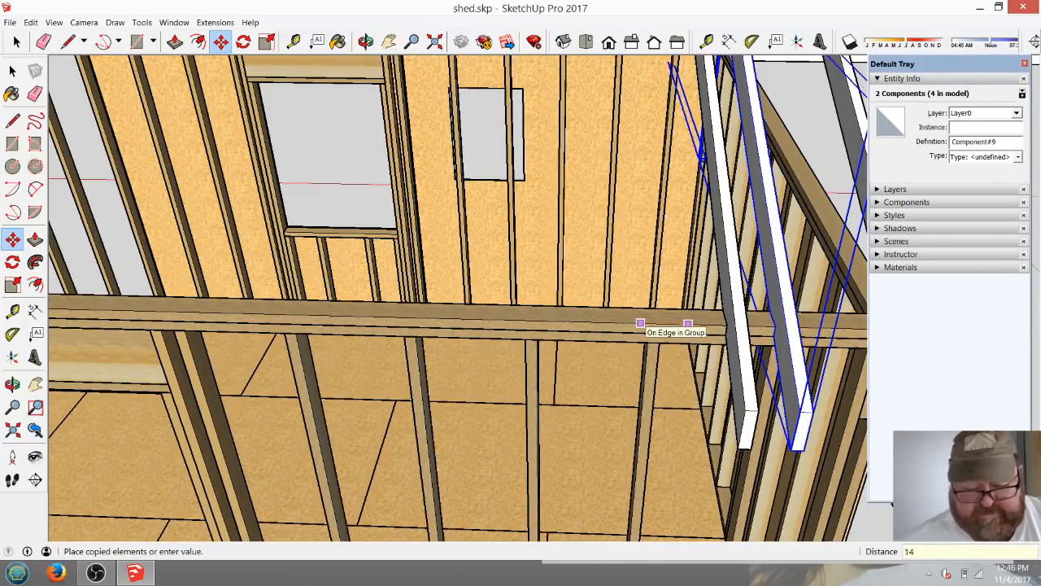
key("BackSpace")
key("BackSpace")
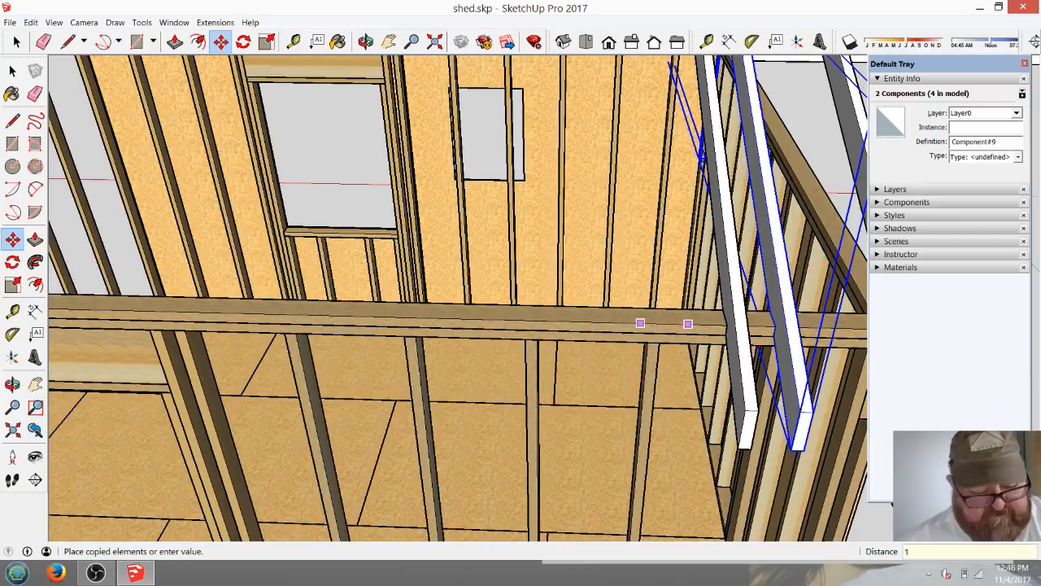
type("16")
key("Return")
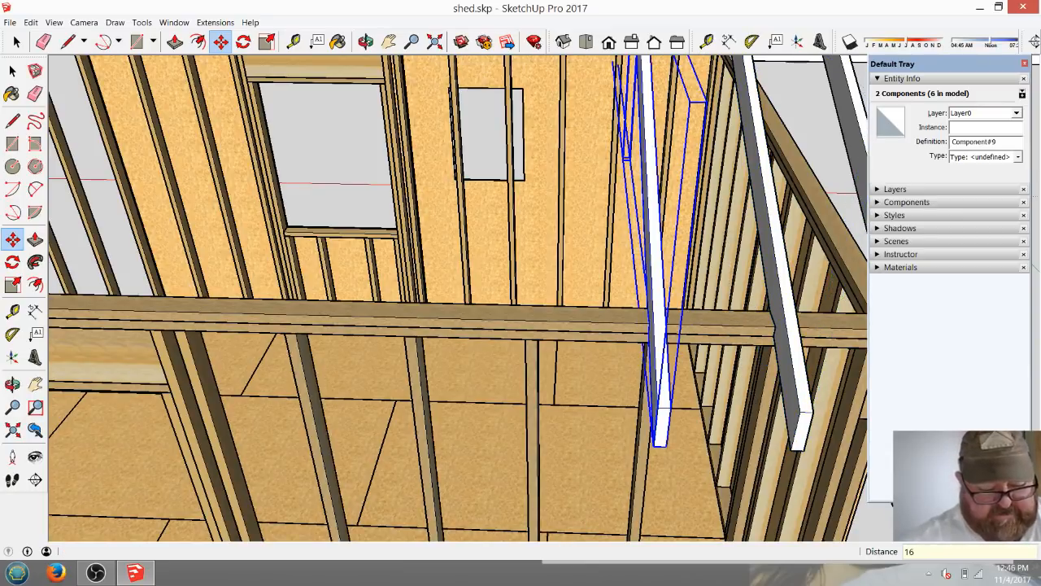
Repeat the rafter-pair copy 14 times at the same spacing along the building, and clear the selection.
type("*1")
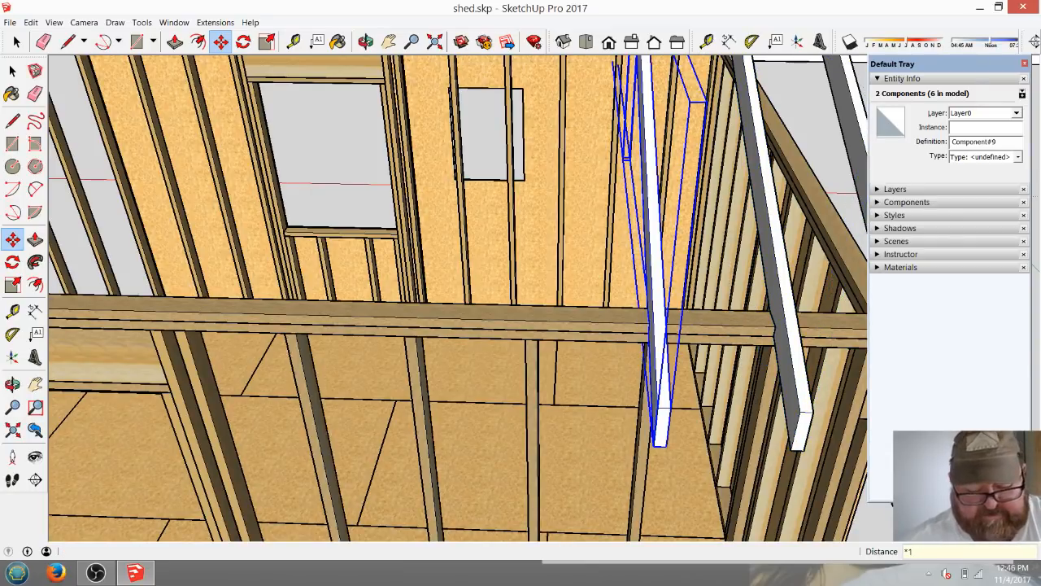
type("4")
key("Return")
key("ctrl+t")
scroll(824, 304, "down", 4)
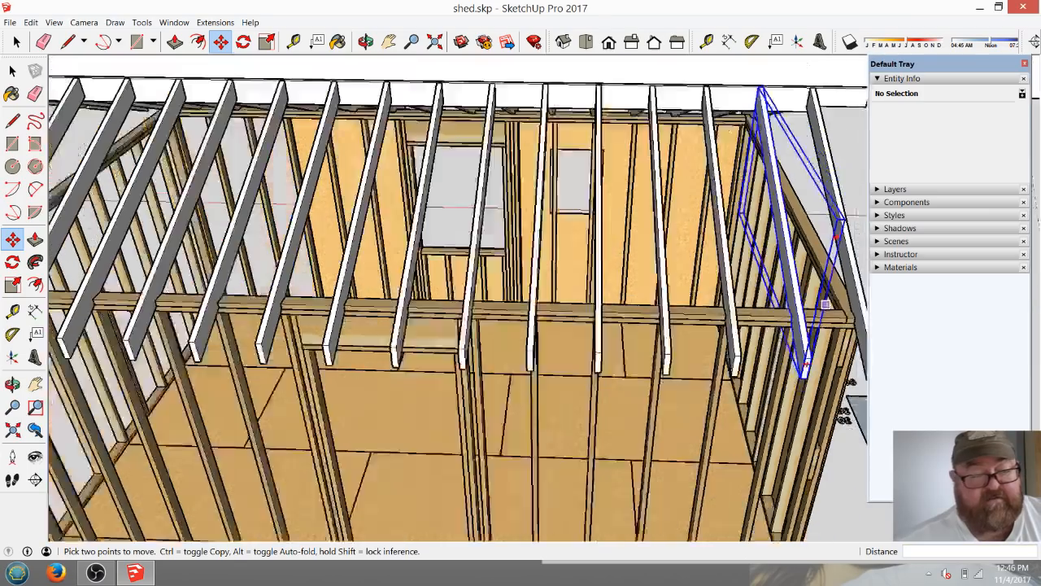
scroll(825, 304, "down", 5)
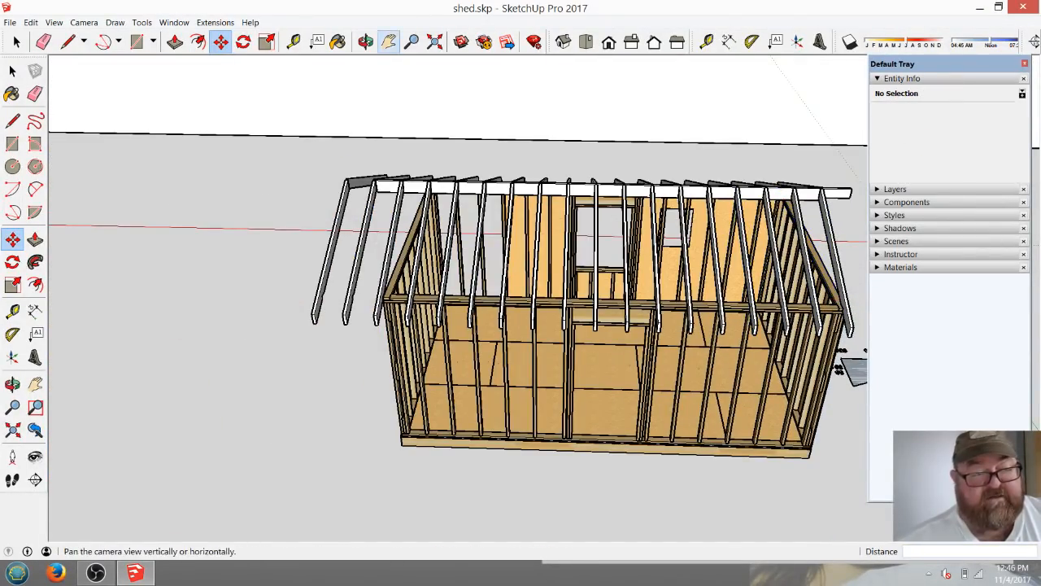
Delete the two surplus front-slope rafters that stand beyond the far end wall.
left_click(366, 42)
left_click_drag(321, 325, 412, 312)
scroll(480, 332, "up", 6)
key("space")
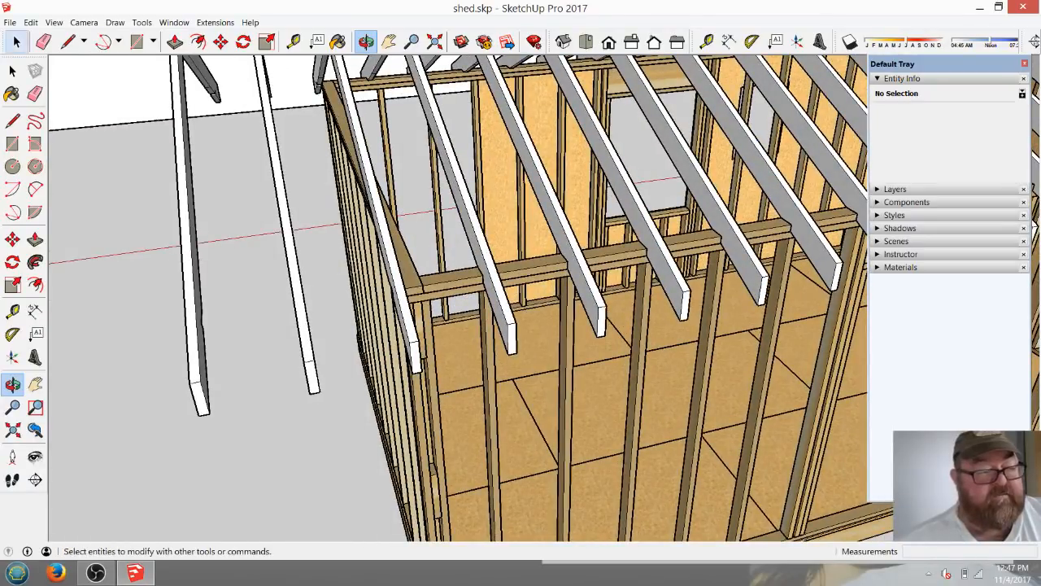
left_click_drag(332, 342, 163, 292)
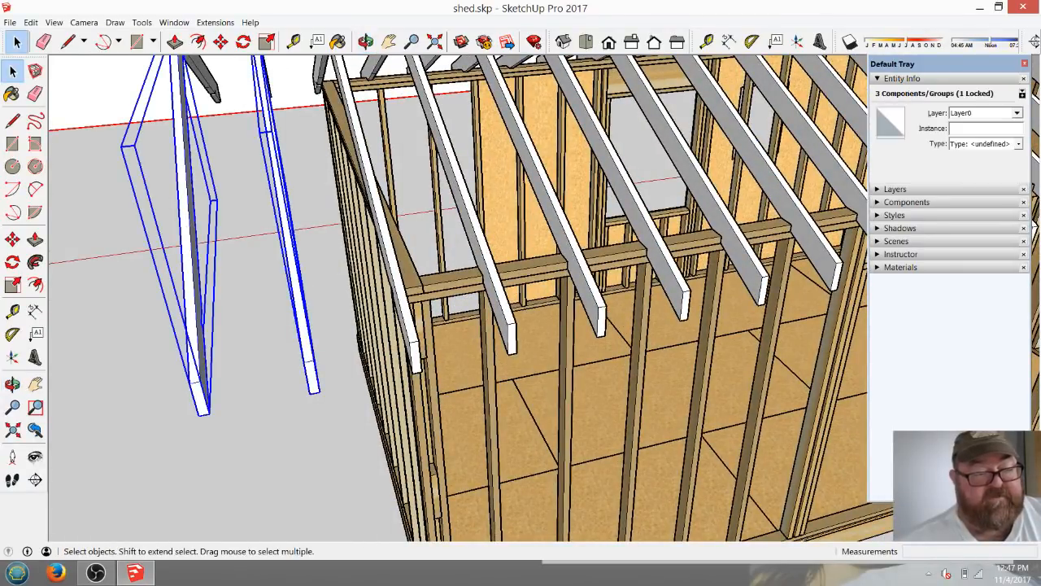
scroll(333, 323, "down", 4)
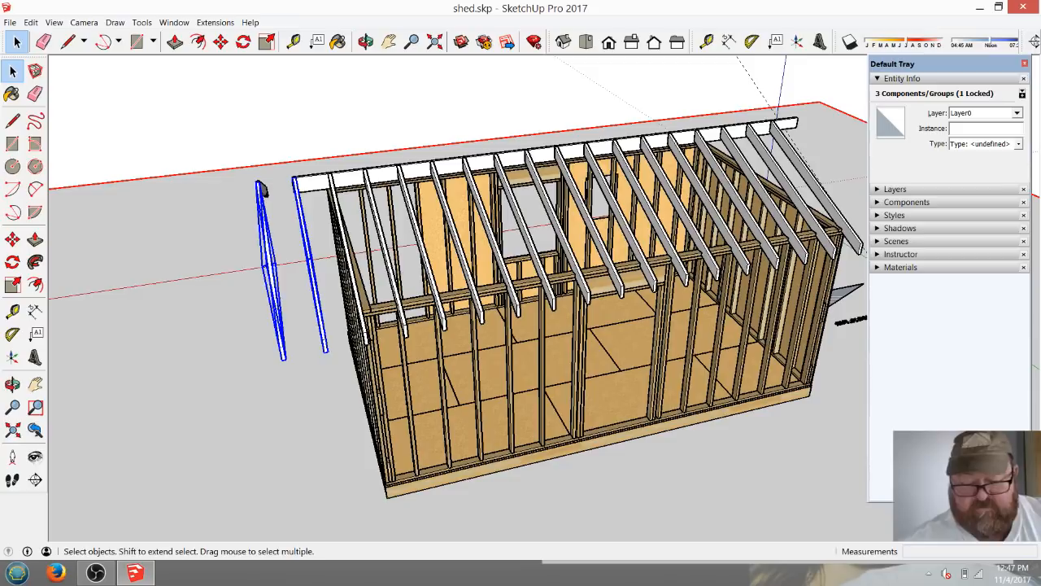
key("Delete")
Erase the matching surplus rafters on the opposite slope beyond the same end wall.
key("o")
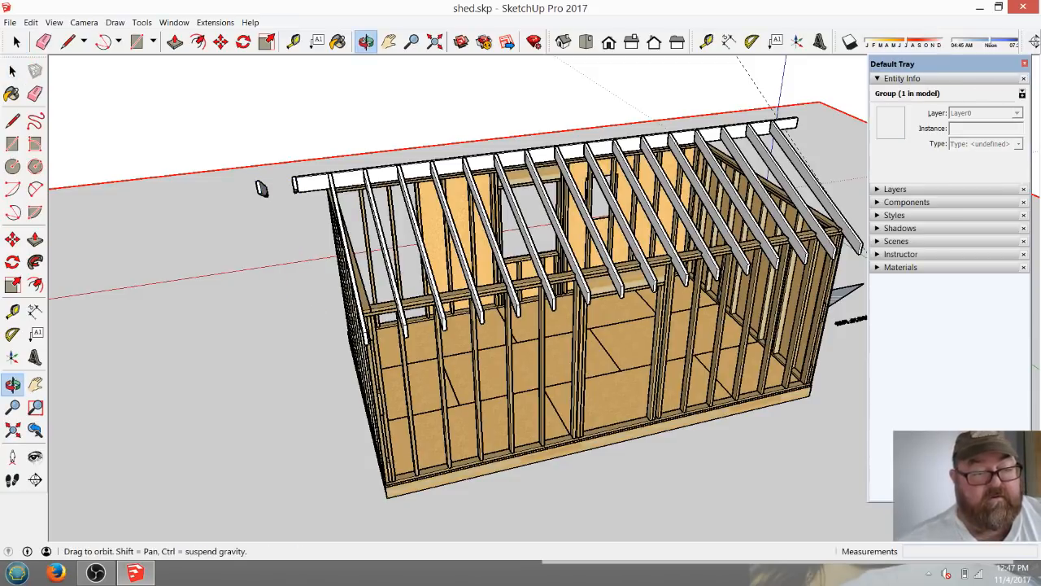
mouse_move(261, 187)
left_mouse_down()
mouse_move(326, 293)
mouse_move(259, 322)
left_mouse_up()
left_click(43, 42)
scroll(505, 383, "up", 3)
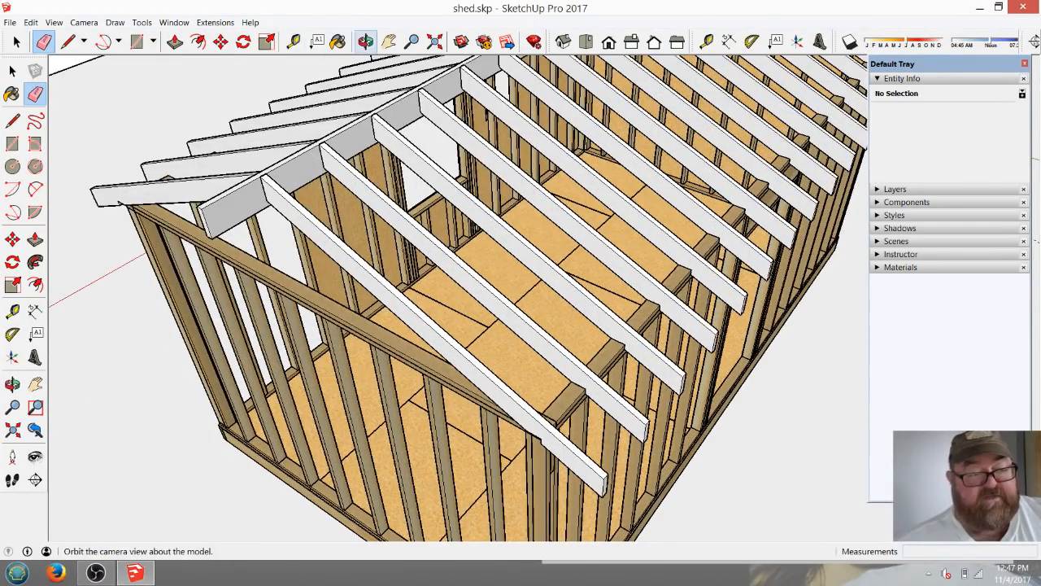
Move the last front-slope rafter 1 3/4" so its seat-cut corner lands on the outer corner of the end wall's top plate.
left_click(366, 42)
left_click_drag(500, 448, 504, 403)
scroll(504, 403, "up", 2)
scroll(504, 403, "up", 8)
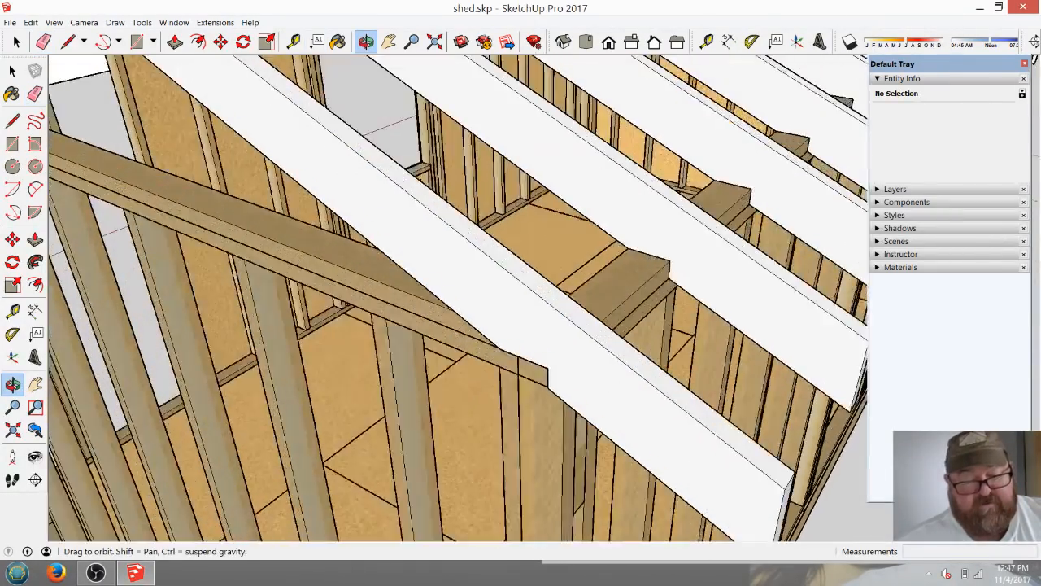
scroll(504, 402, "up", 2)
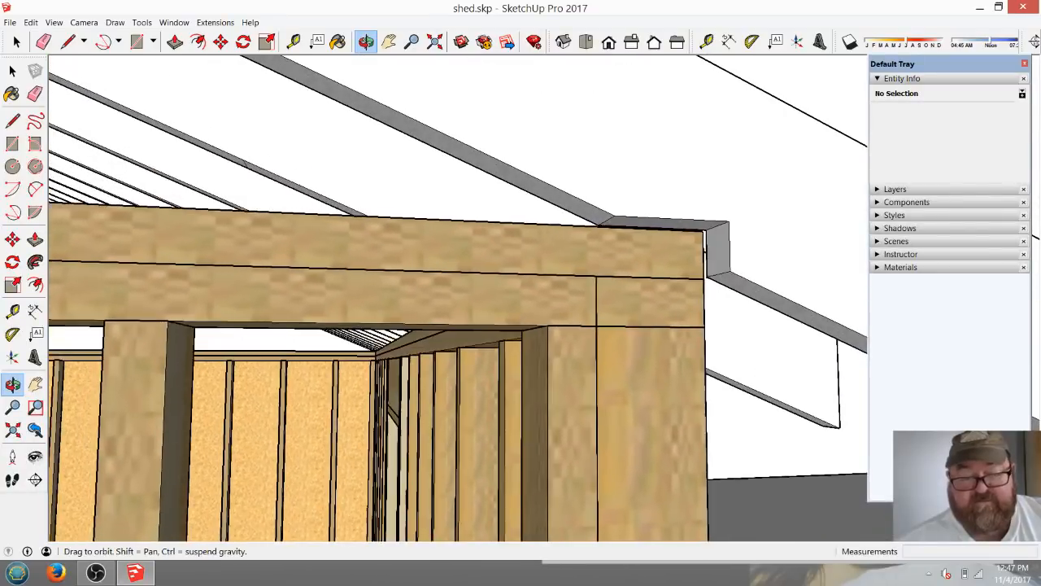
left_click(16, 42)
left_click(486, 155)
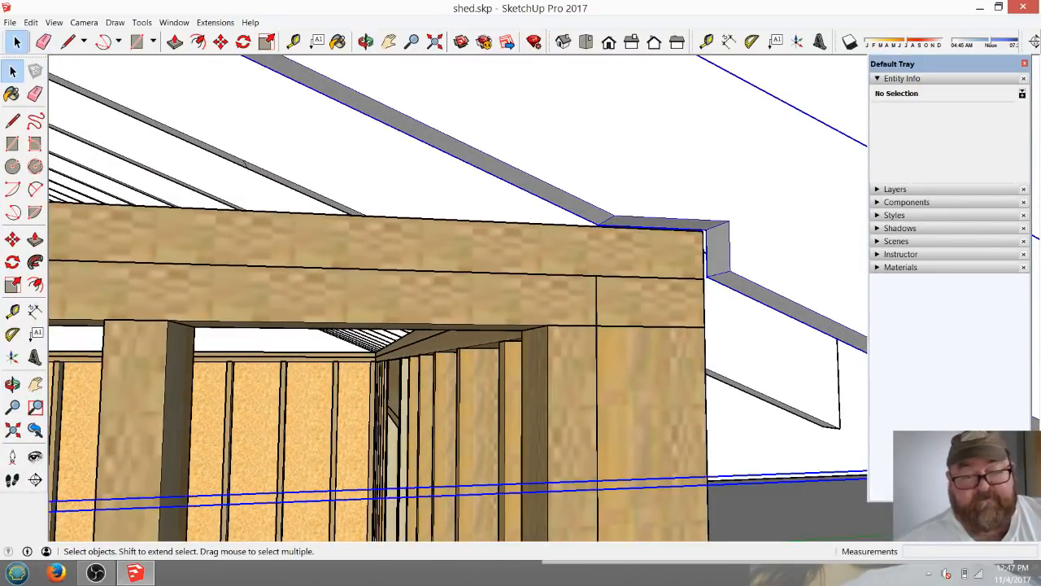
left_click(221, 42)
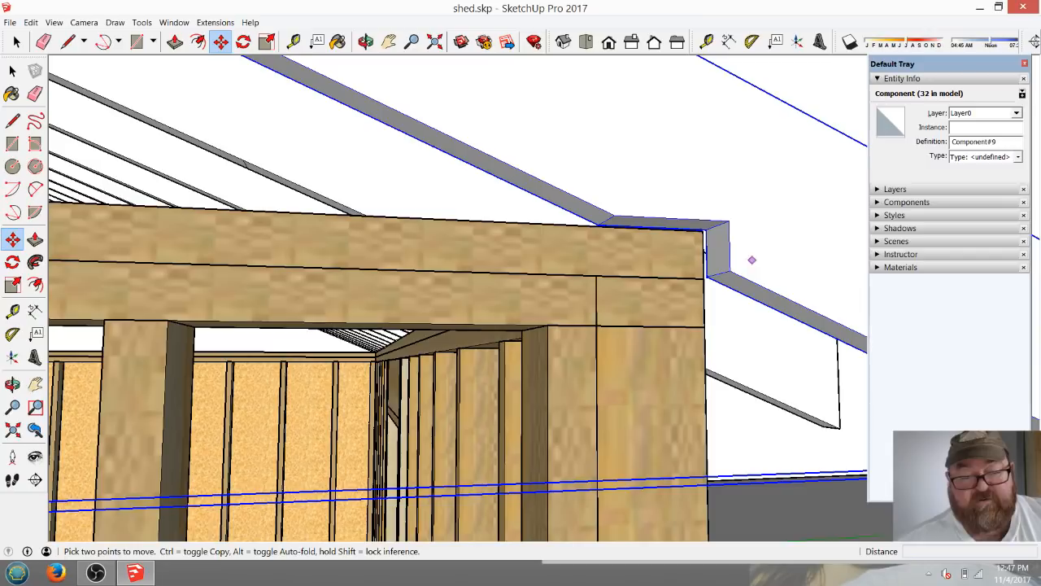
left_click(728, 221)
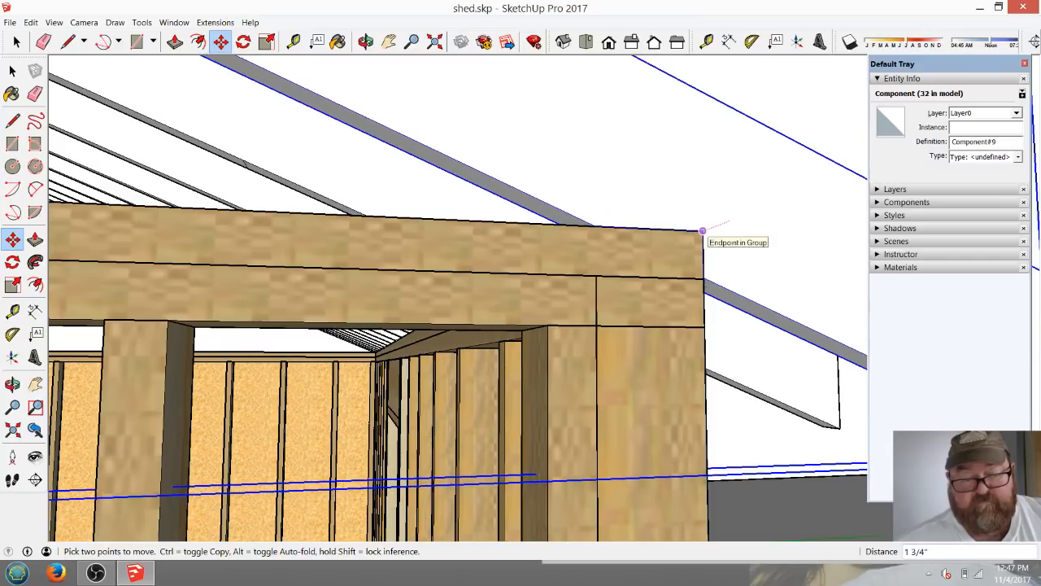
left_click(704, 231)
scroll(810, 292, "down", 6)
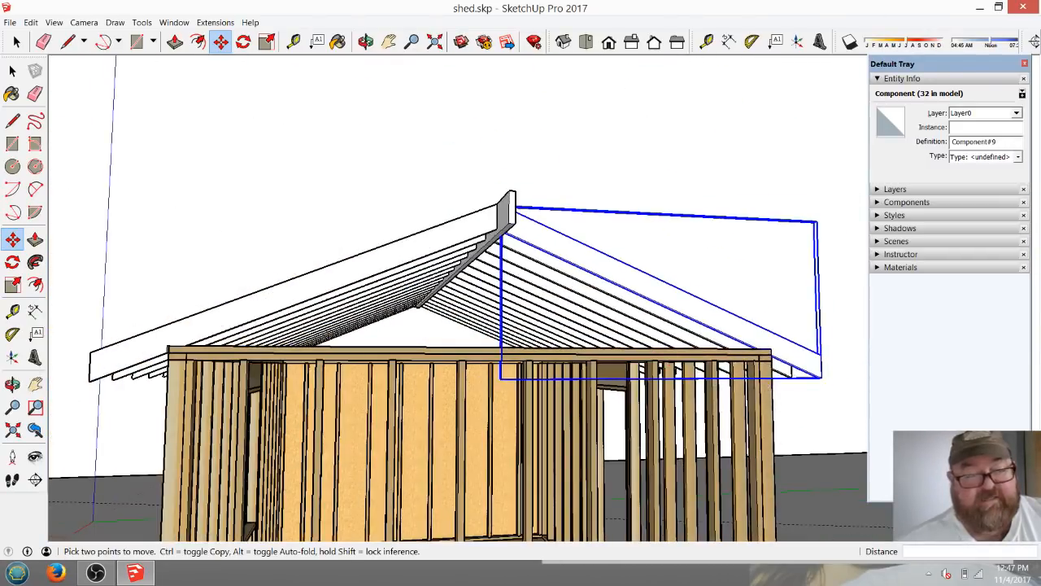
Examine how the opposite-slope end rafter sits on the corner of the top plate.
left_click(366, 41)
left_click_drag(375, 268, 528, 325)
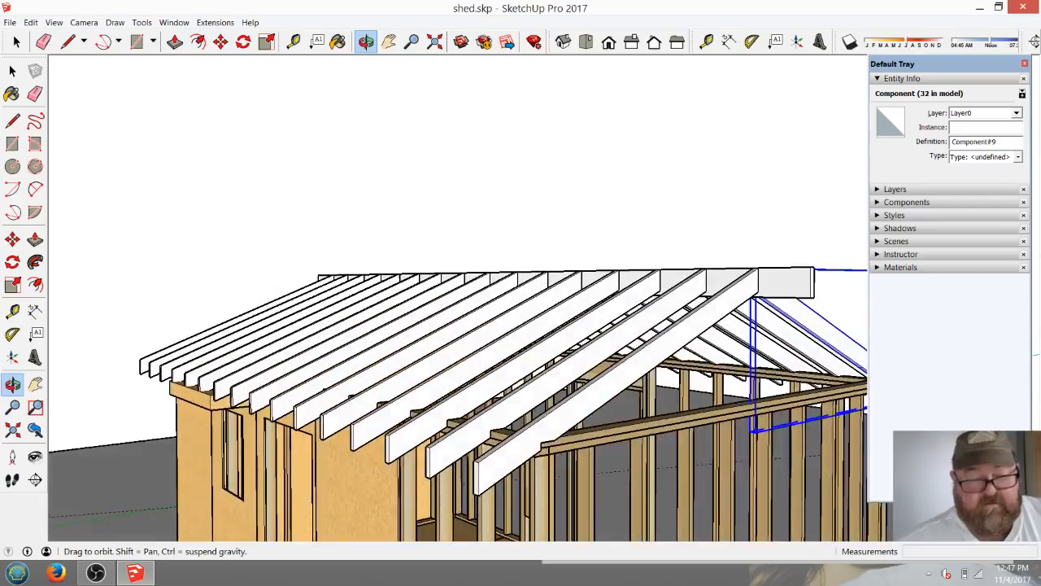
scroll(569, 423, "up", 5)
scroll(561, 468, "up", 4)
scroll(508, 436, "down", 8)
scroll(487, 408, "up", 6)
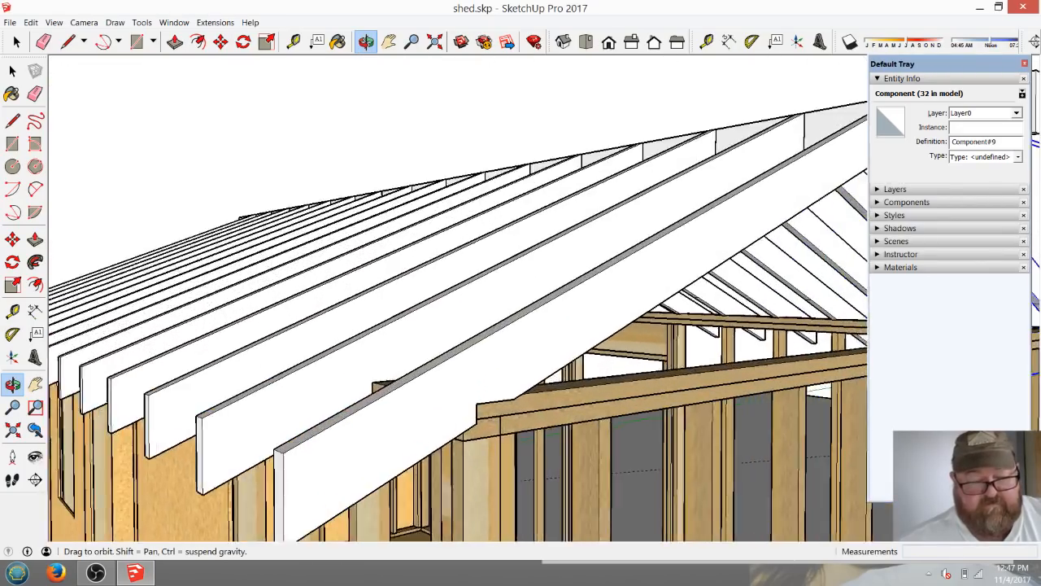
scroll(486, 408, "down", 1)
left_click(220, 41)
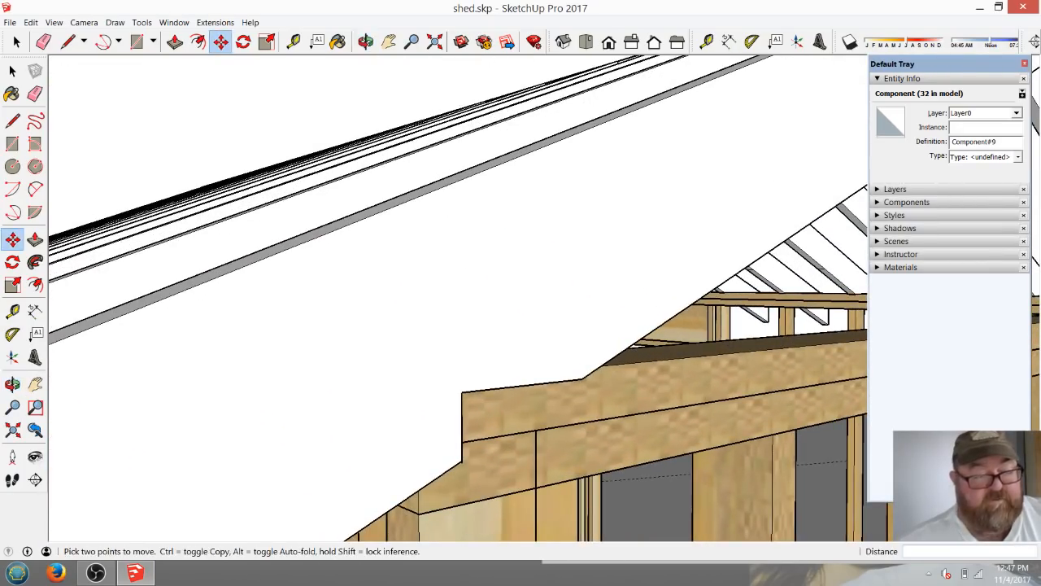
left_click(462, 406)
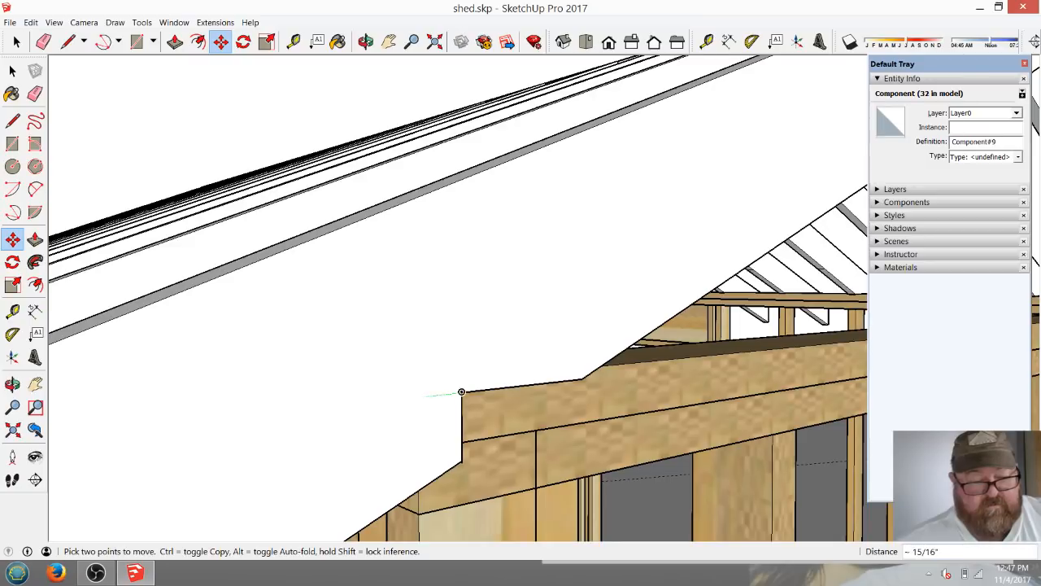
type("8 1/2")
key("Return")
left_click(17, 41)
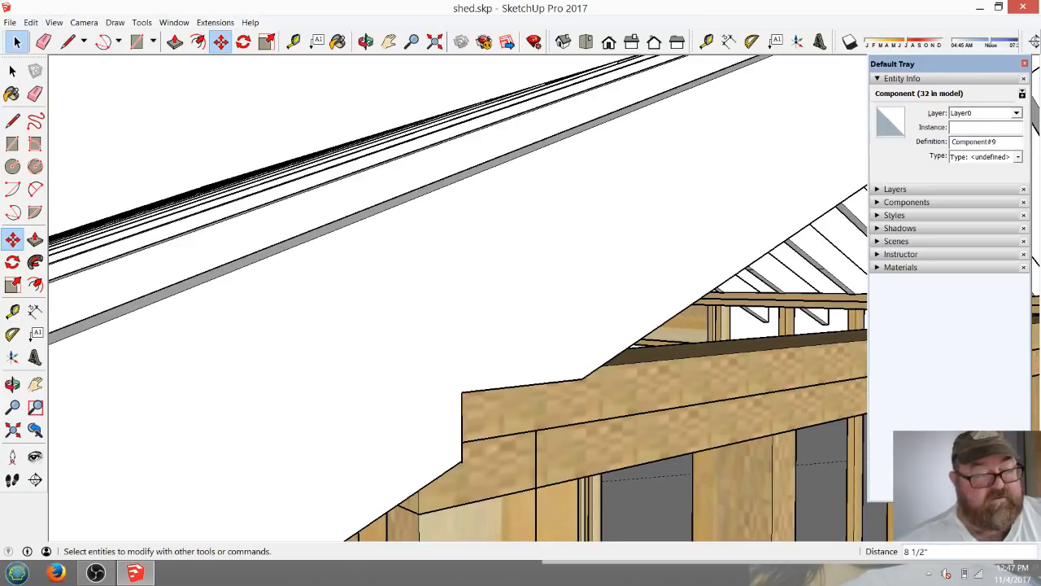
Move the opposite-slope end rafter 1 3/4" by its seat-cut corner onto the outer corner of the top plate.
left_click(220, 41)
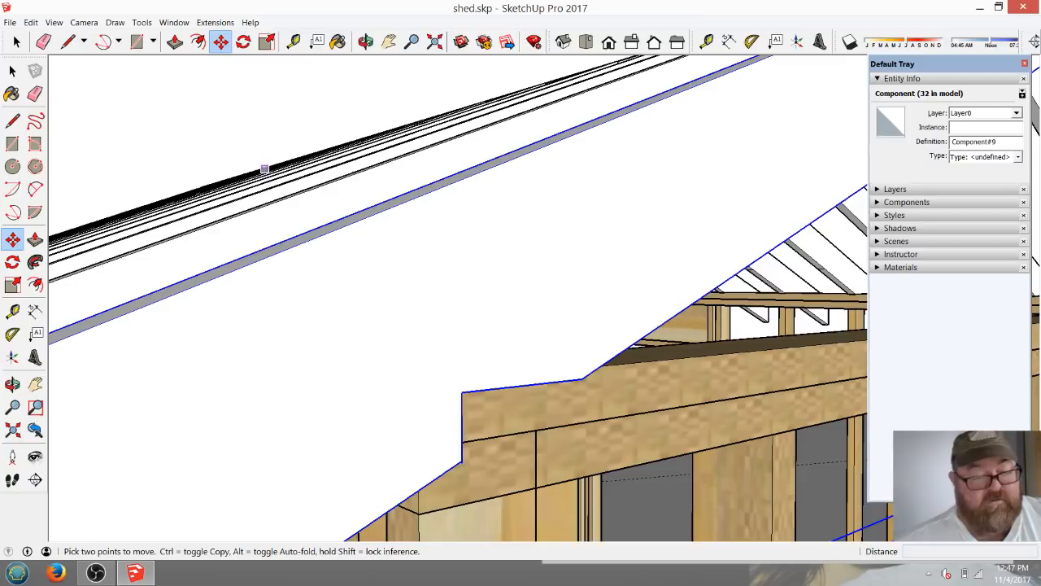
left_click(461, 392)
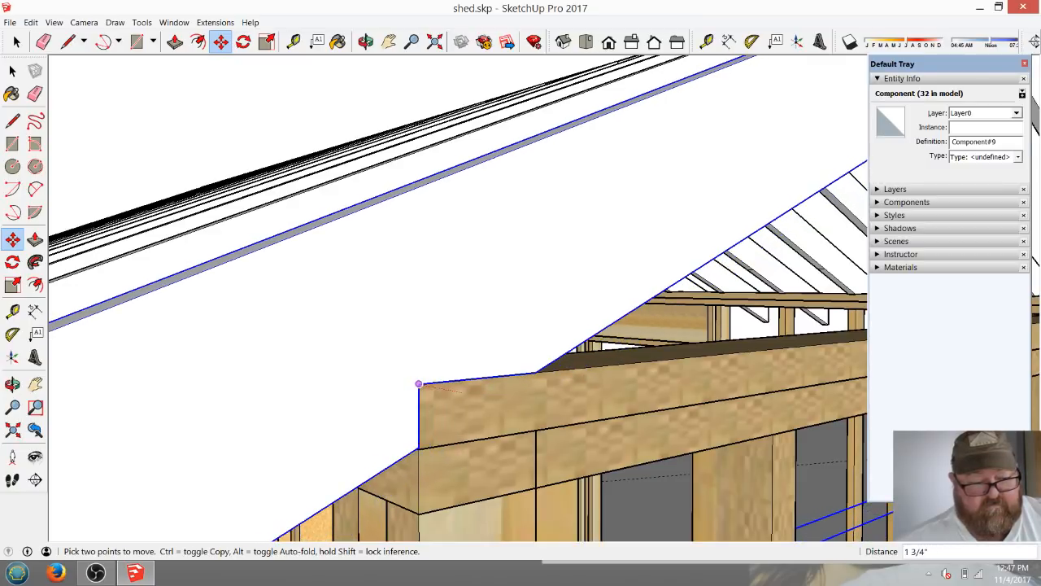
middle_click_drag(418, 379, 251, 431)
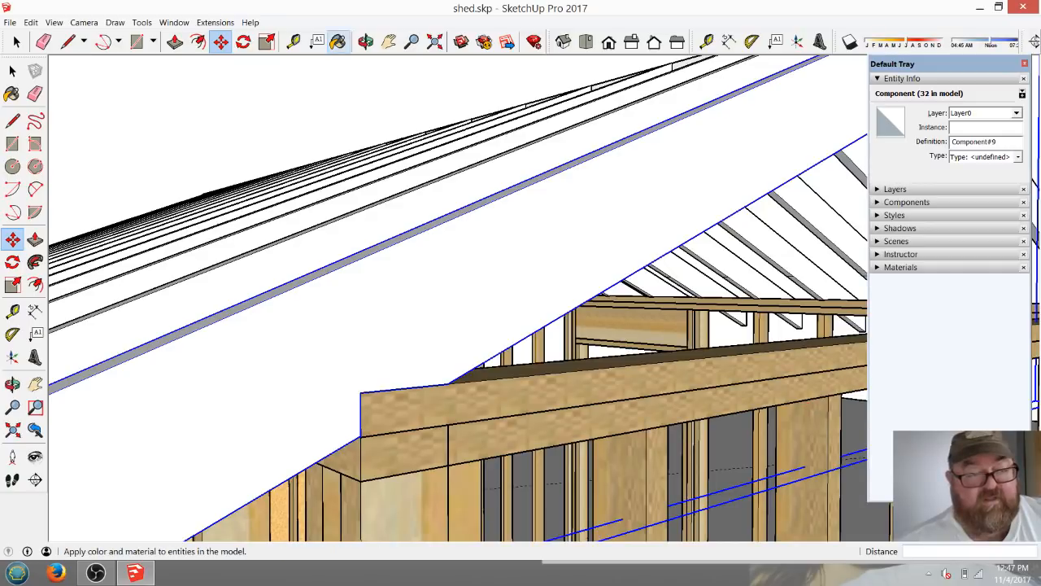
Open the end rafter component for editing with its tail end in close view.
left_click(366, 41)
scroll(346, 370, "down", 5)
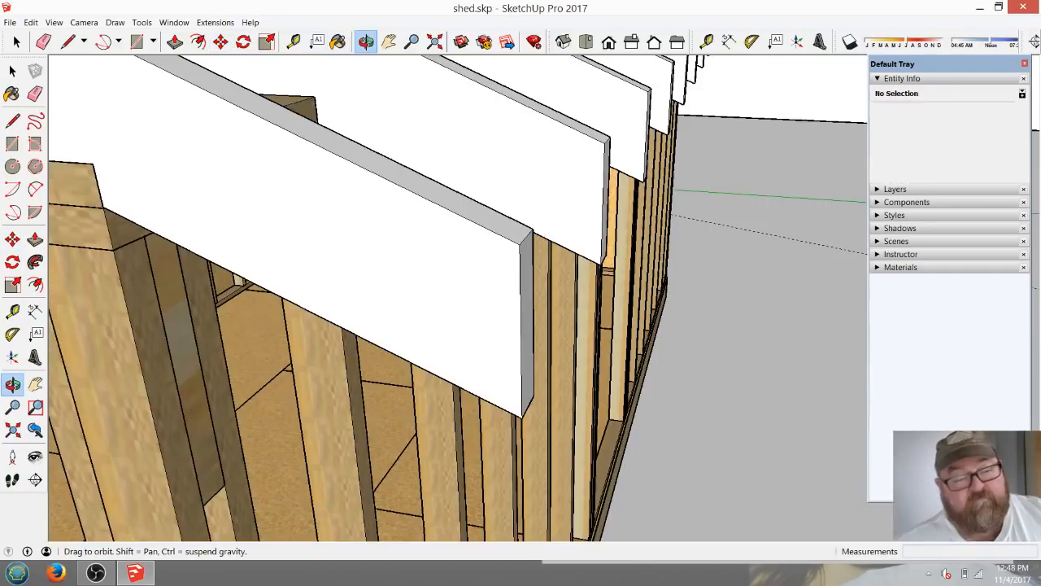
scroll(490, 397, "up", 2)
left_click(12, 71)
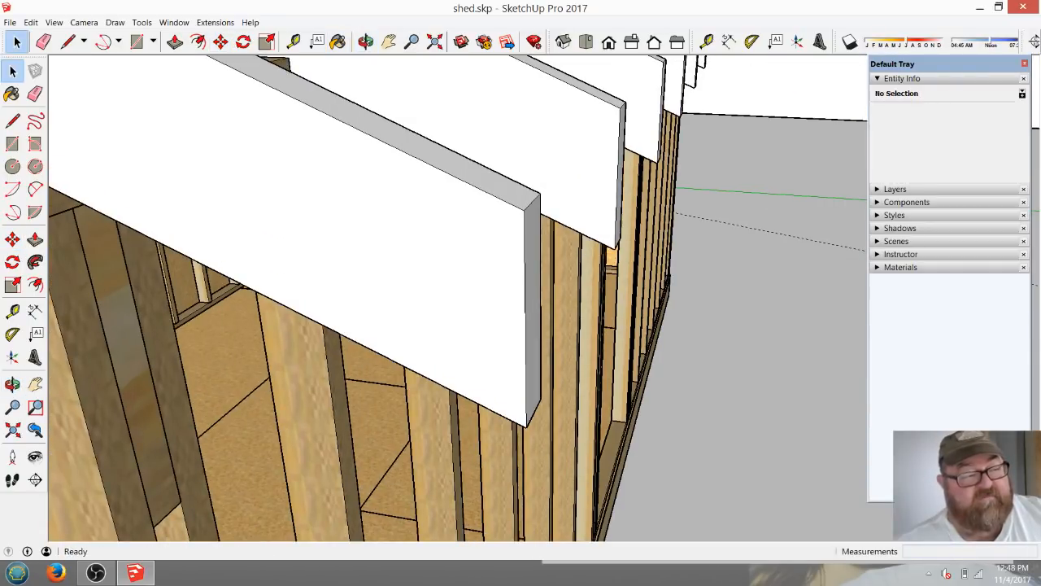
left_click(456, 305)
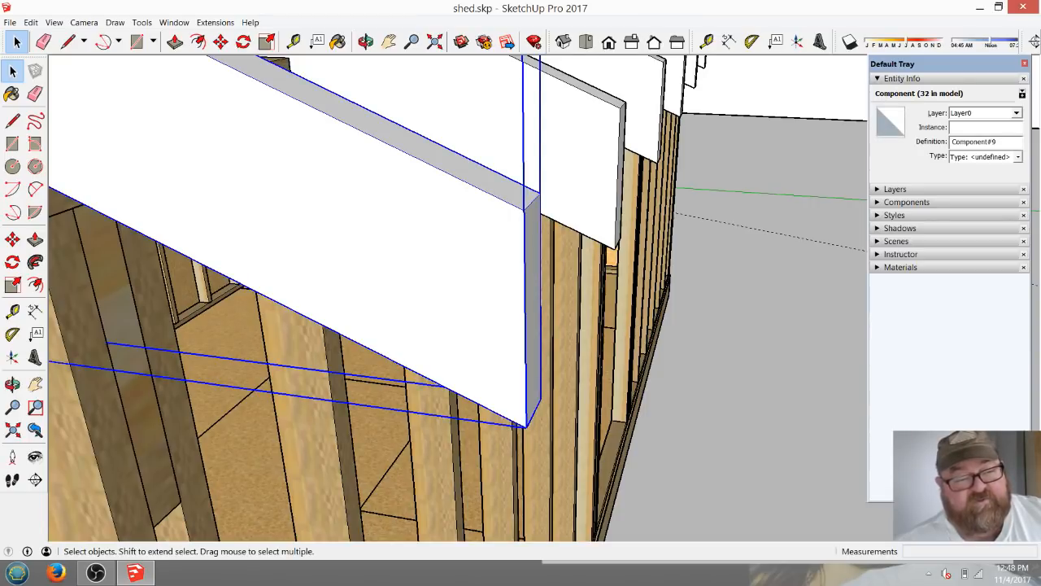
double_click(455, 305)
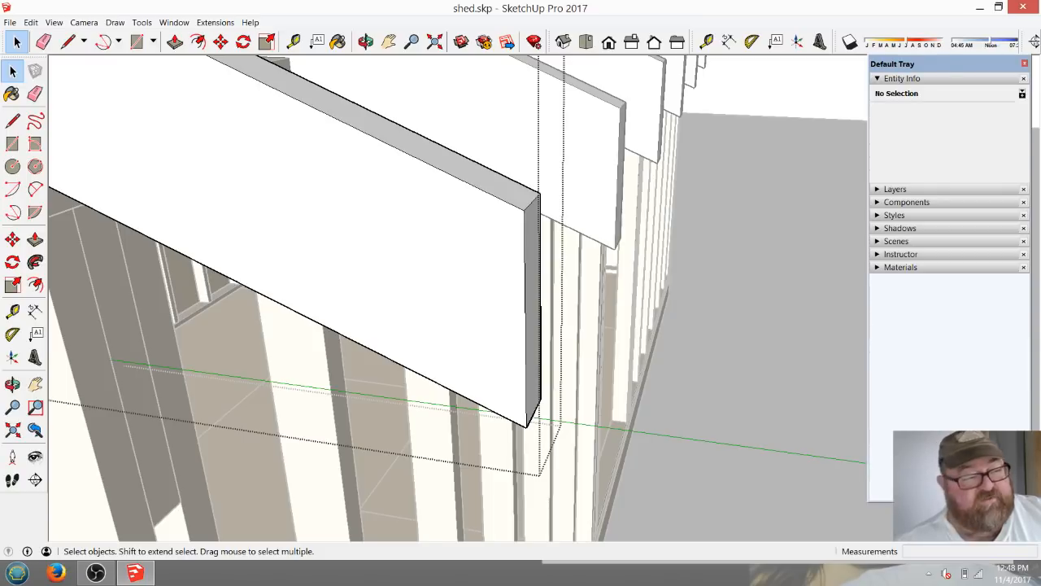
Draw a level line about 5 7/8" long from 3.5" below the rafter tail's upper corner to the rafter's lower edge.
left_click(67, 41)
left_click(524, 210)
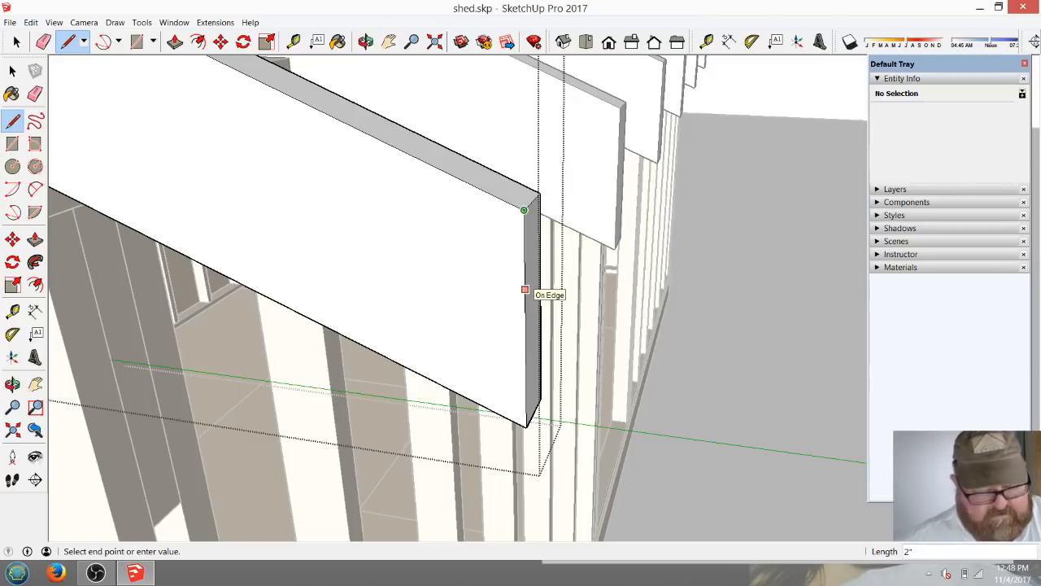
key("Escape")
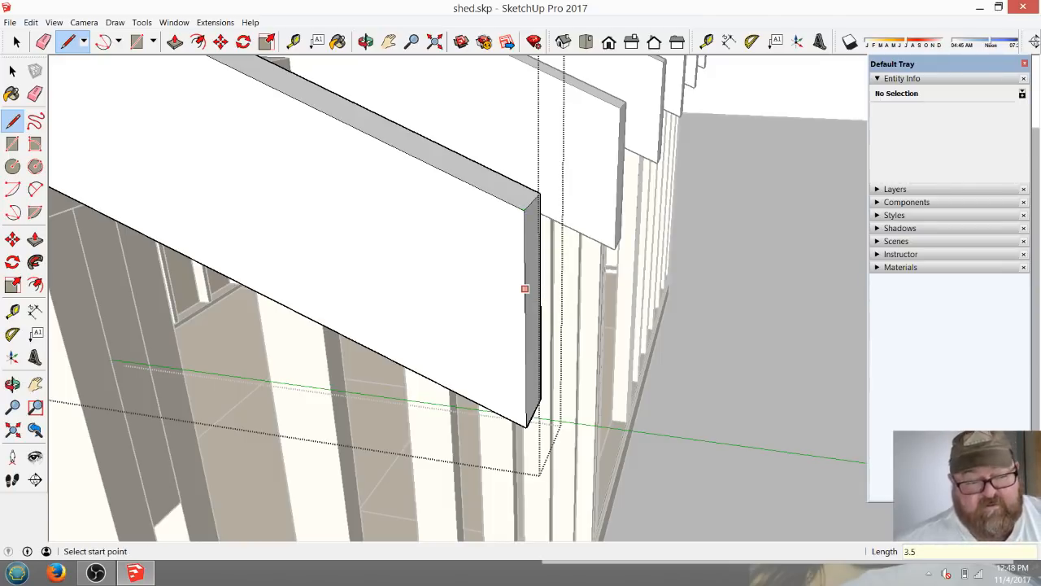
left_click(525, 343)
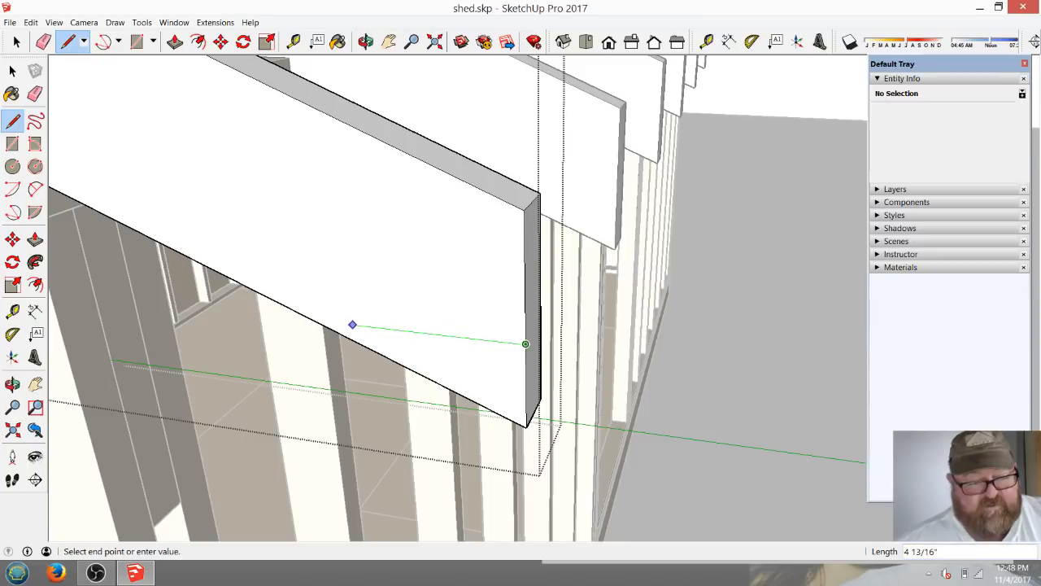
left_click(313, 319)
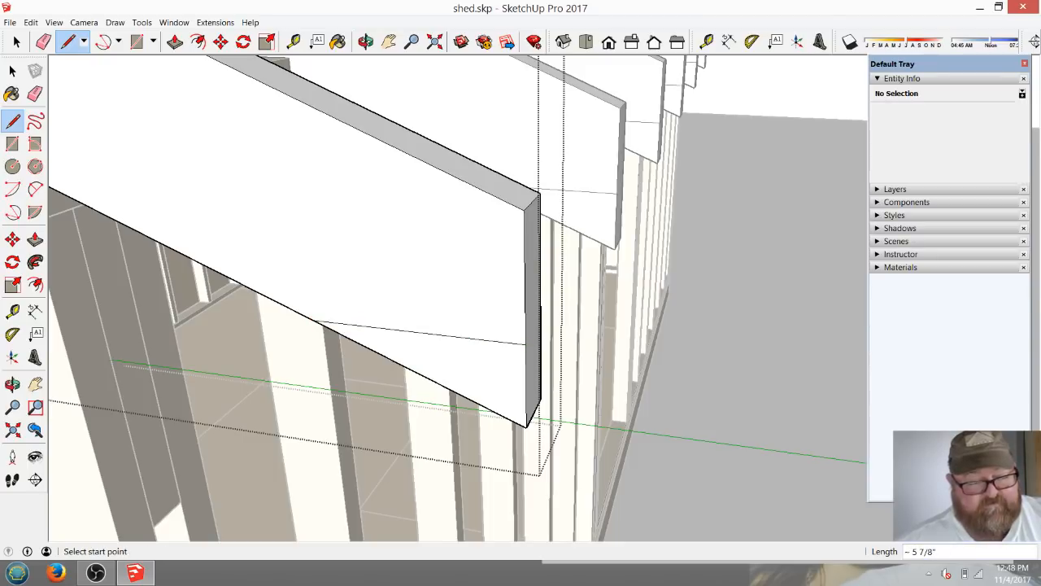
Push the triangle below the level line 1 1/2" through the rafter tail to cut it off, and close the component.
left_click(175, 41)
left_click(487, 362)
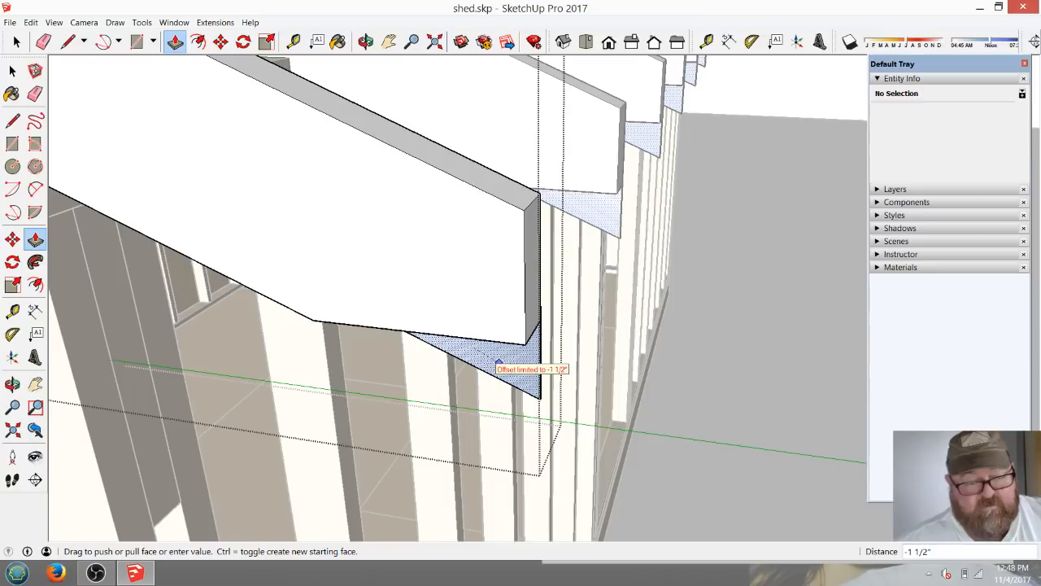
left_click(488, 355)
scroll(293, 411, "down", 5)
scroll(265, 453, "down", 4)
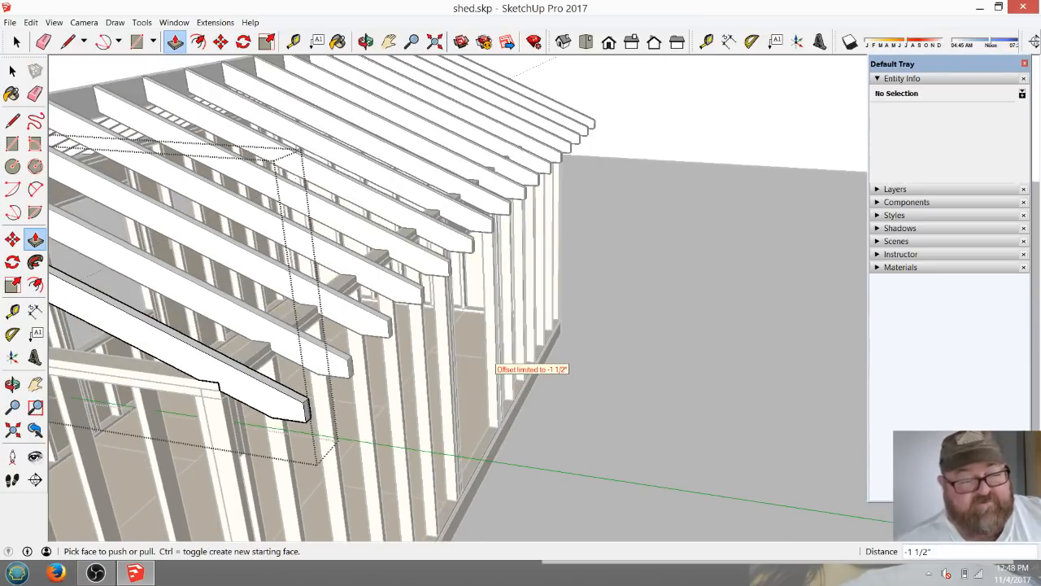
scroll(305, 402, "up", 5)
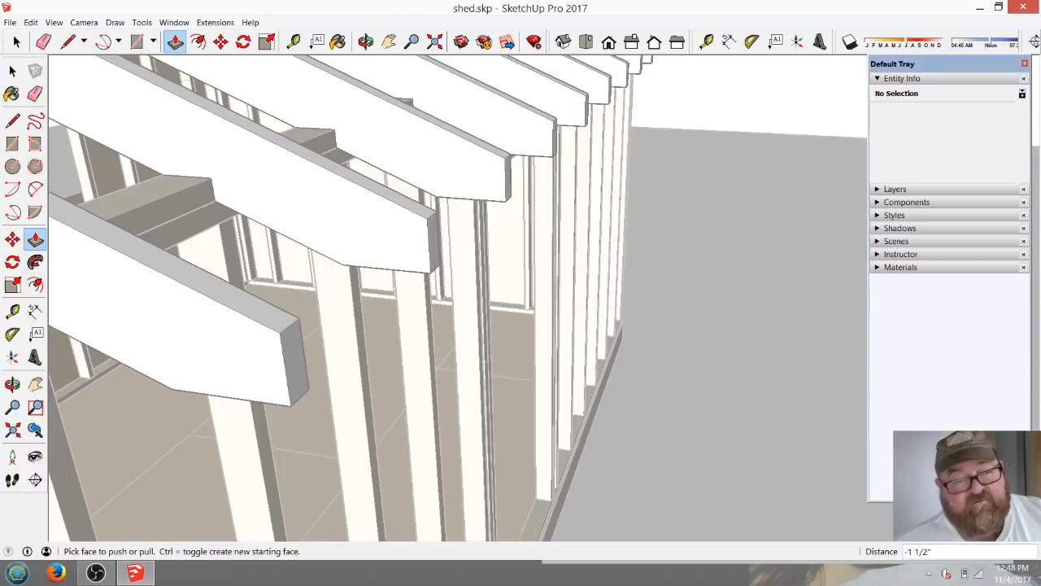
scroll(610, 259, "down", 4)
scroll(480, 224, "down", 2)
scroll(437, 323, "up", 6)
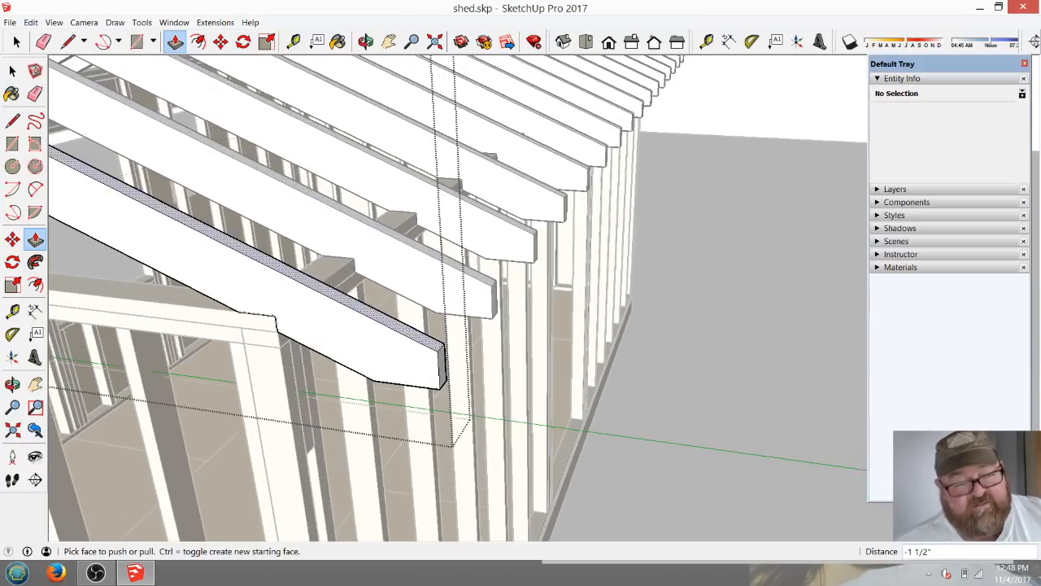
key("space")
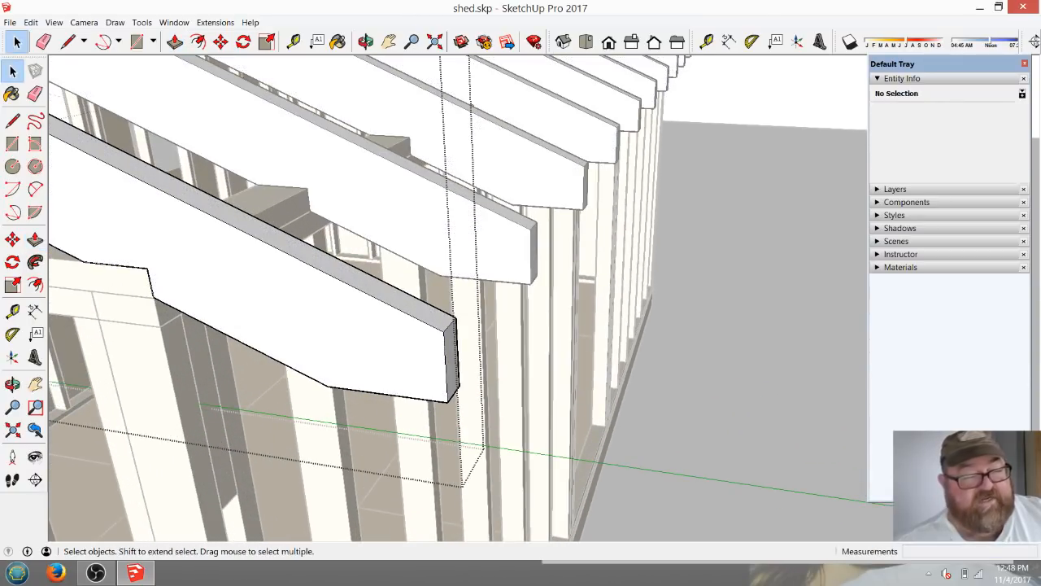
key("Escape")
scroll(254, 241, "down", 2)
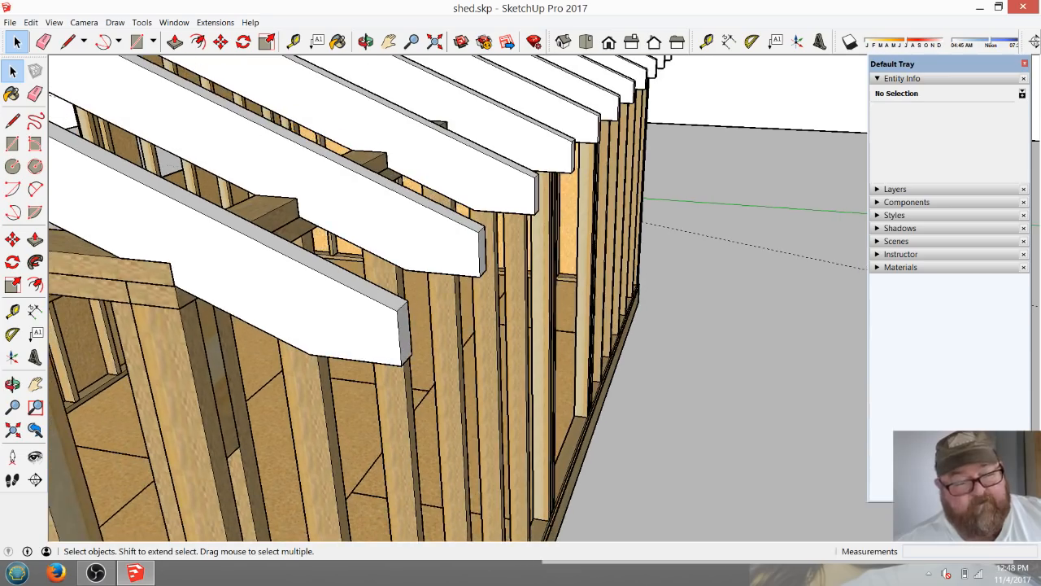
Draw a closed fascia profile 1 1/2" wide and about 3 7/16" high projecting outward from the end rafter's vertical tail cut.
middle_click_drag(602, 203, 476, 167)
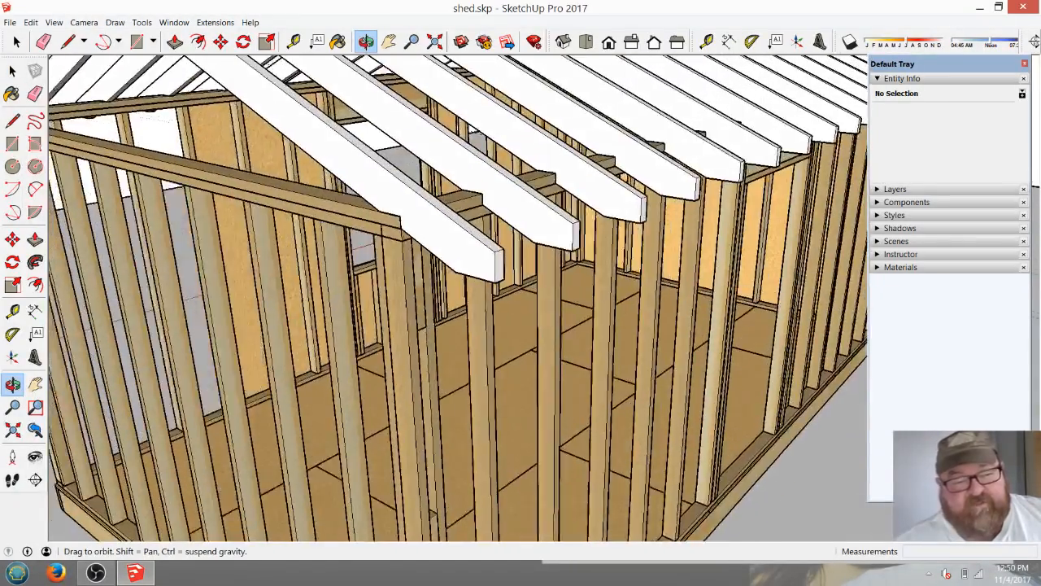
scroll(498, 260, "up", 4)
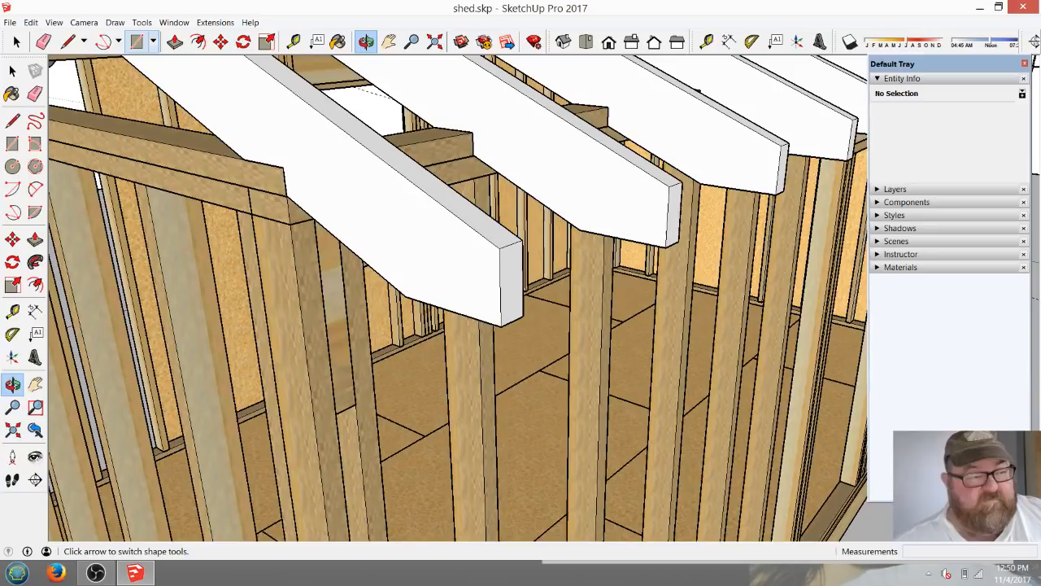
left_click(136, 42)
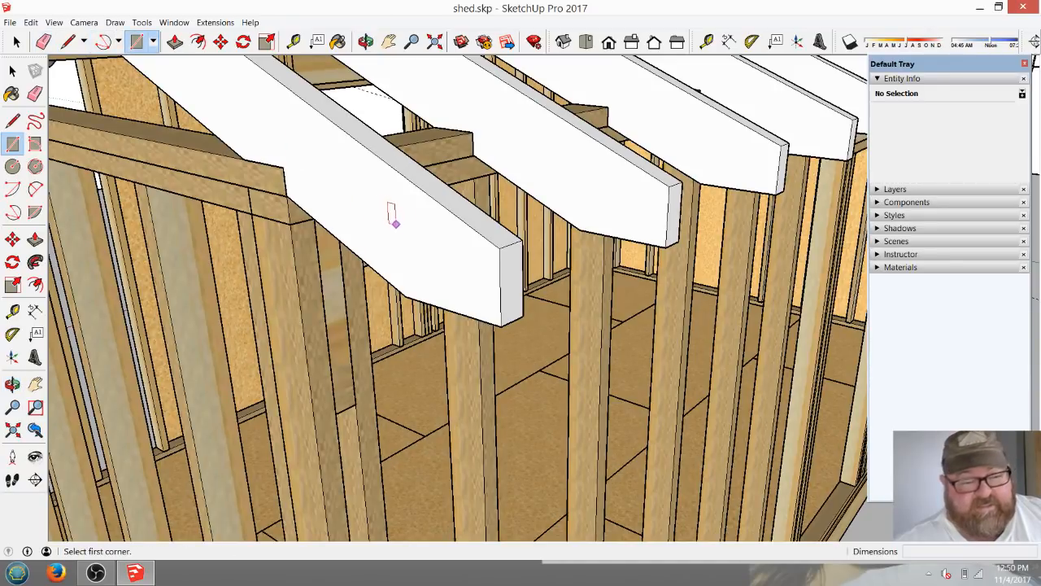
scroll(498, 247, "up", 3)
key("space")
left_click(68, 41)
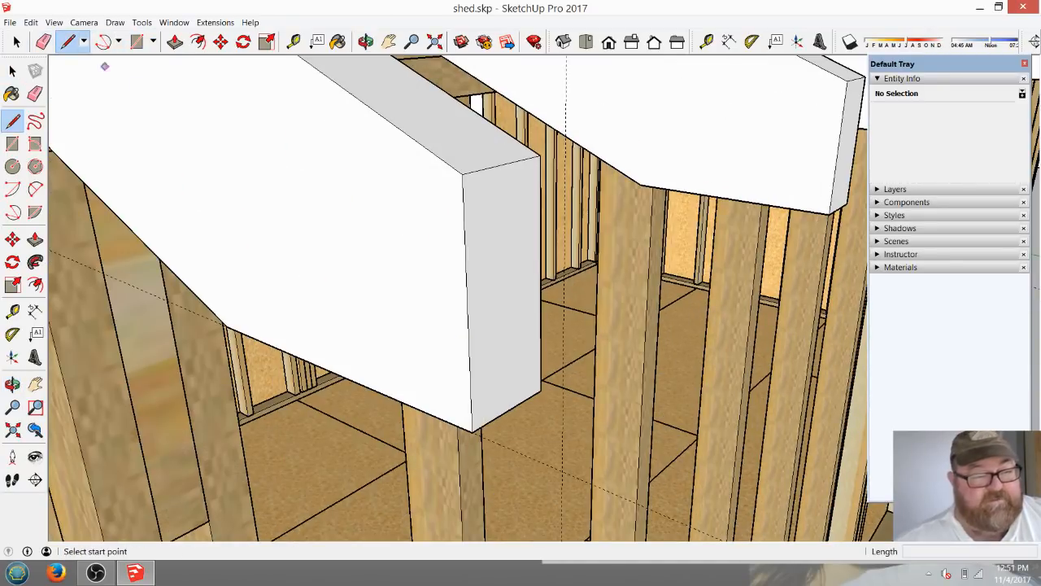
left_click(462, 174)
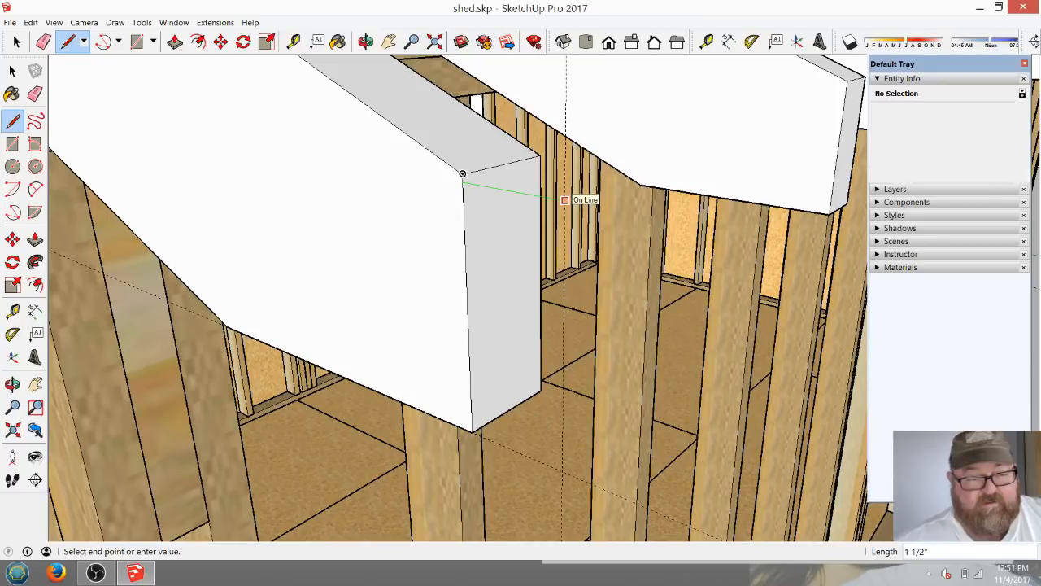
left_click(564, 199)
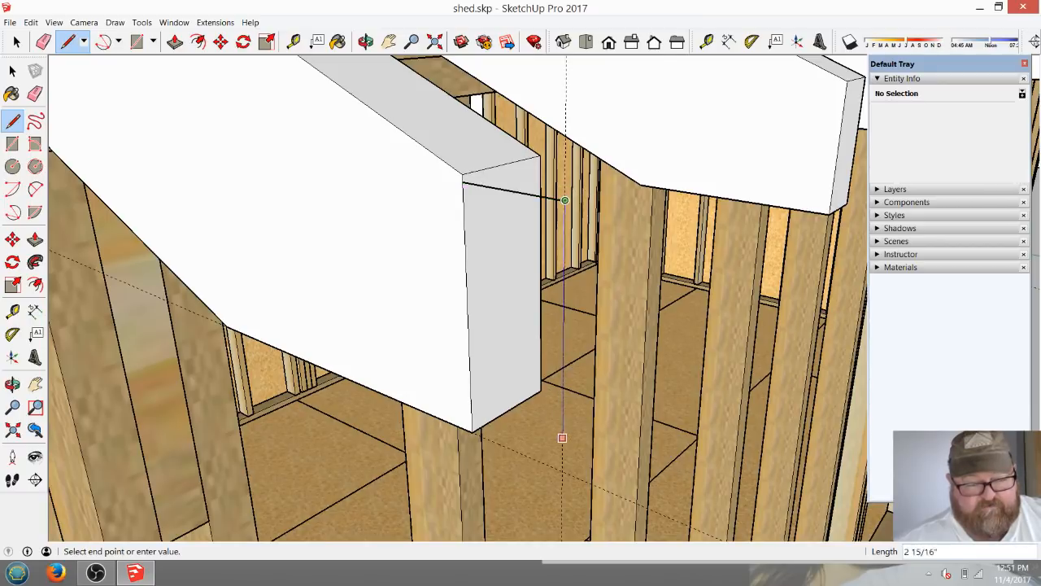
left_click(562, 470)
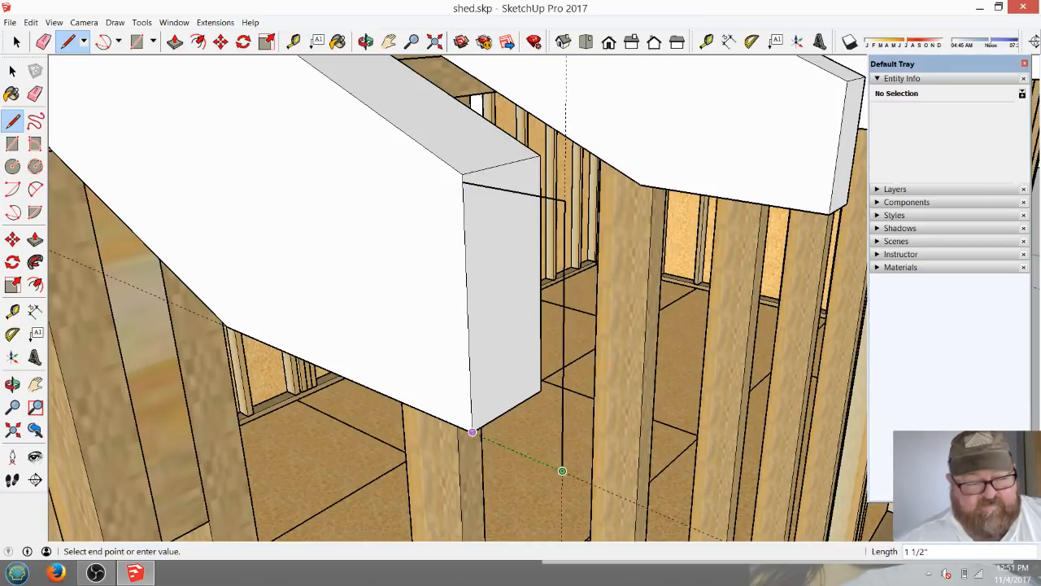
left_click(472, 431)
left_click(462, 182)
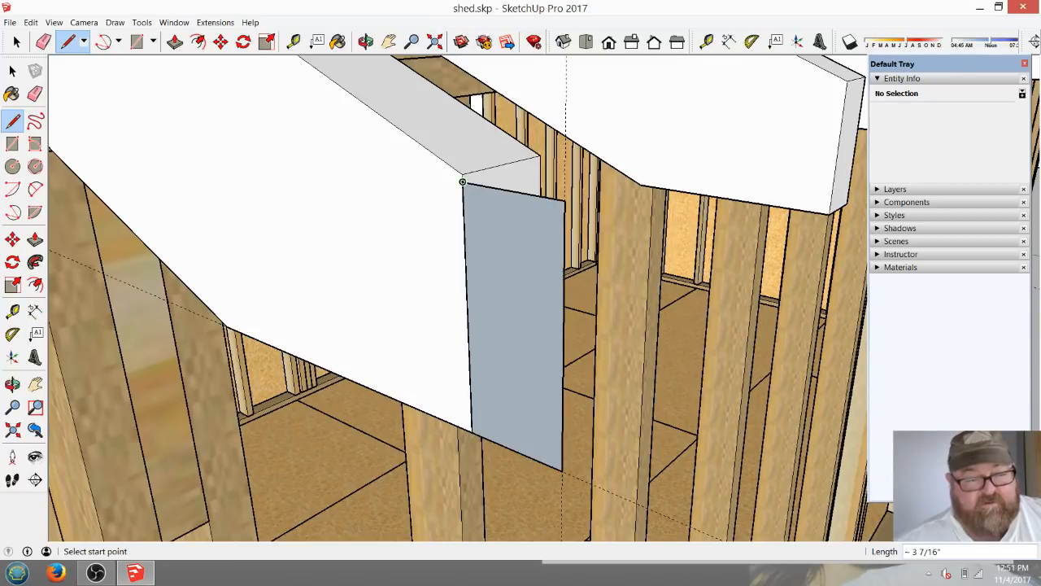
Extrude the fascia profile across the end rafter's tail into a short block running along the wall.
scroll(307, 389, "down", 8)
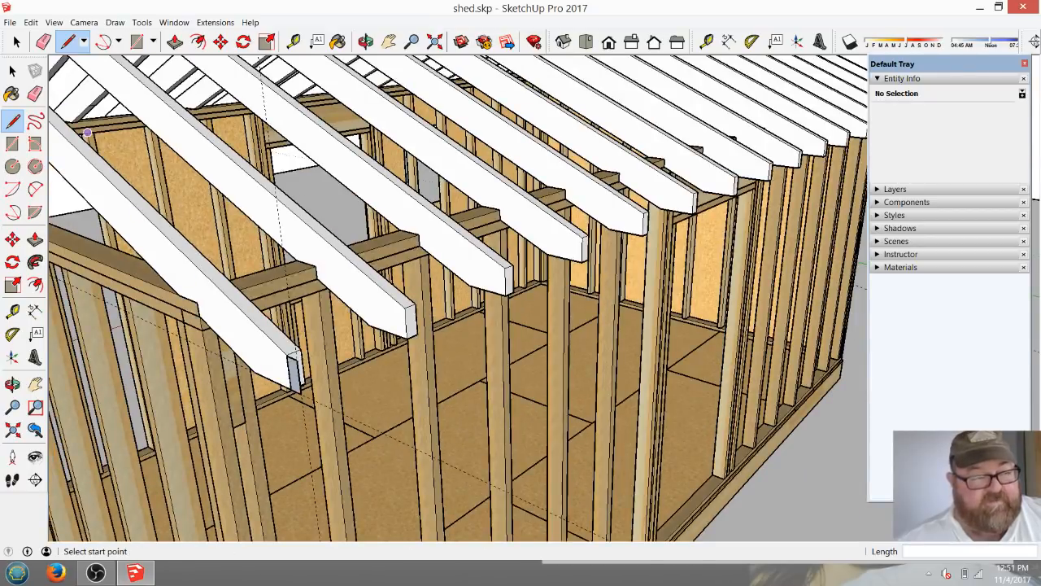
scroll(205, 350, "up", 5)
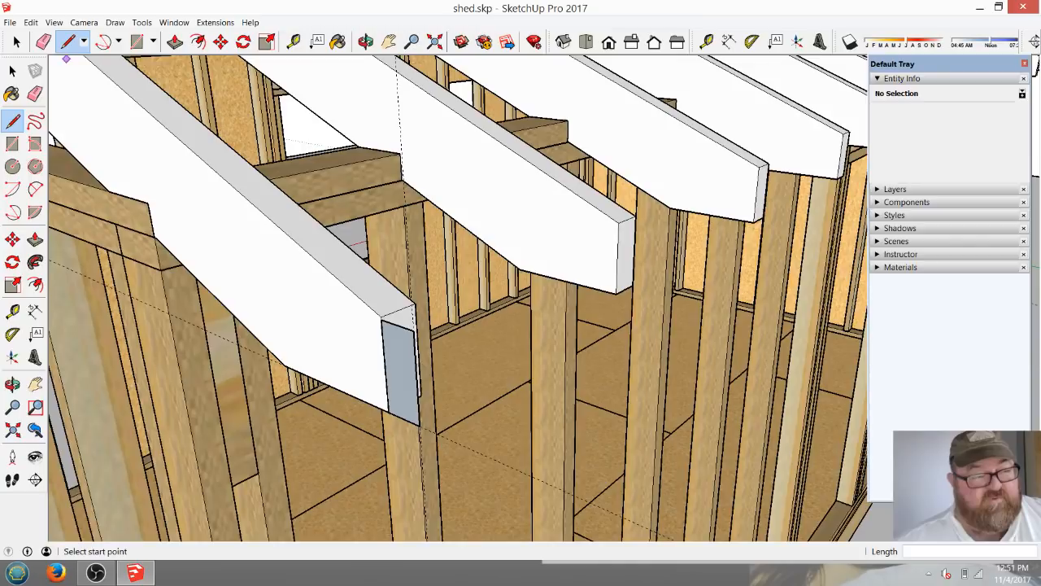
left_click(175, 41)
left_click(398, 366)
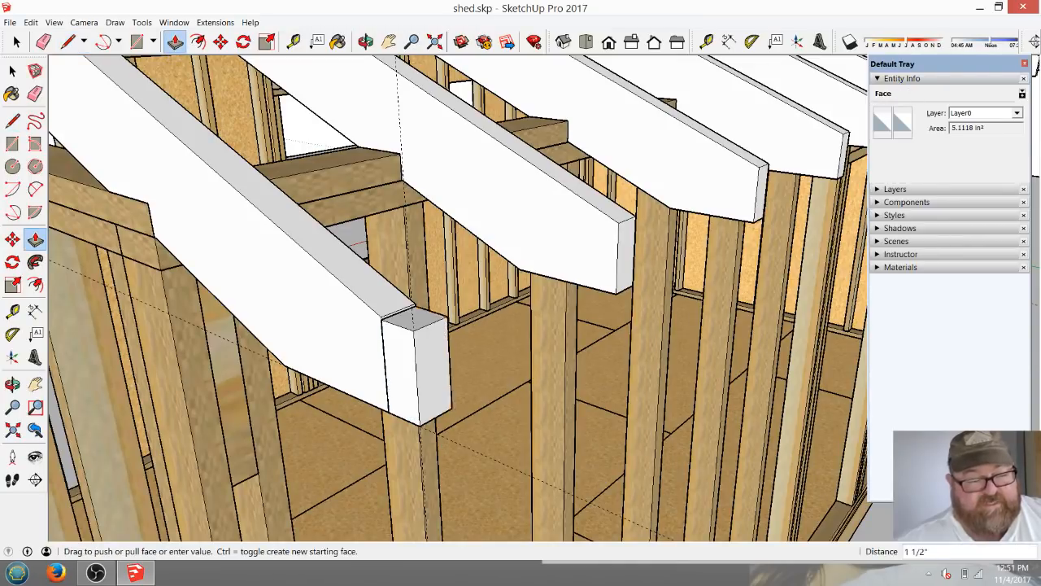
left_click(488, 358)
left_click(12, 71)
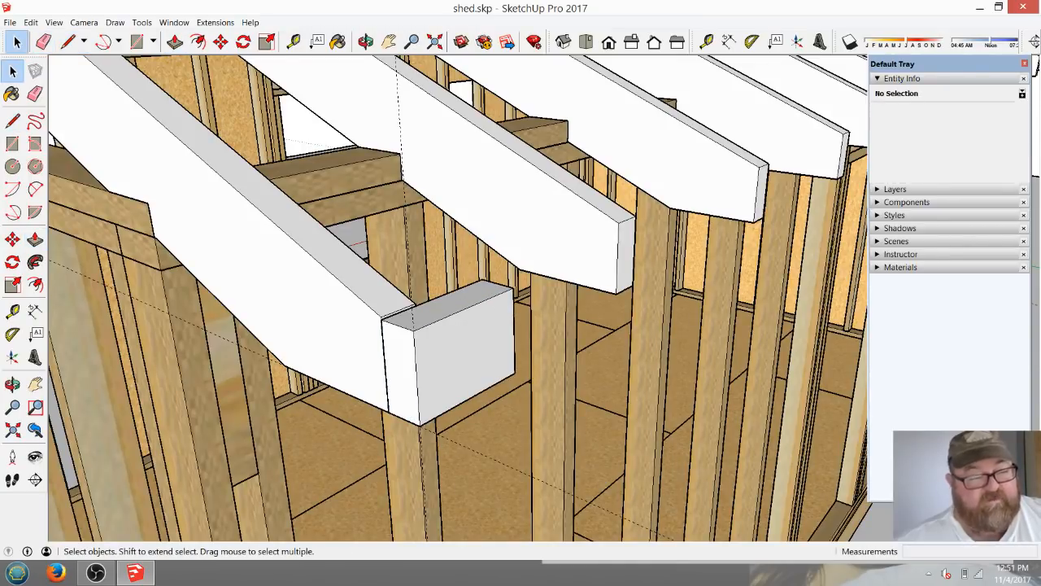
Open the fascia block for editing and extend its end face 3' 7 3/8" to the fourth rafter tail.
left_click_drag(340, 290, 558, 328)
middle_click_drag(558, 328, 325, 374)
key("space")
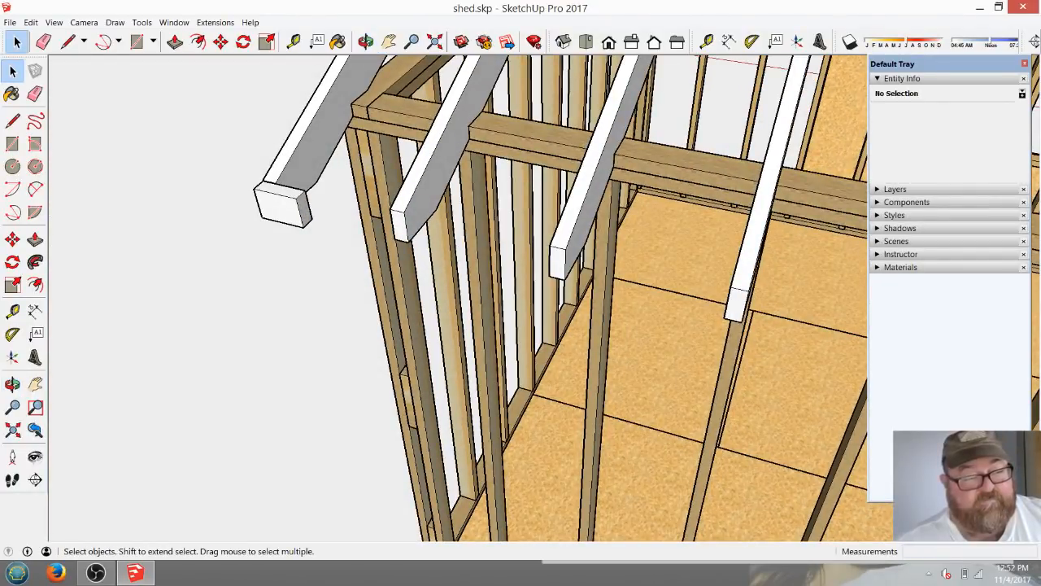
double_click(281, 203)
key("p")
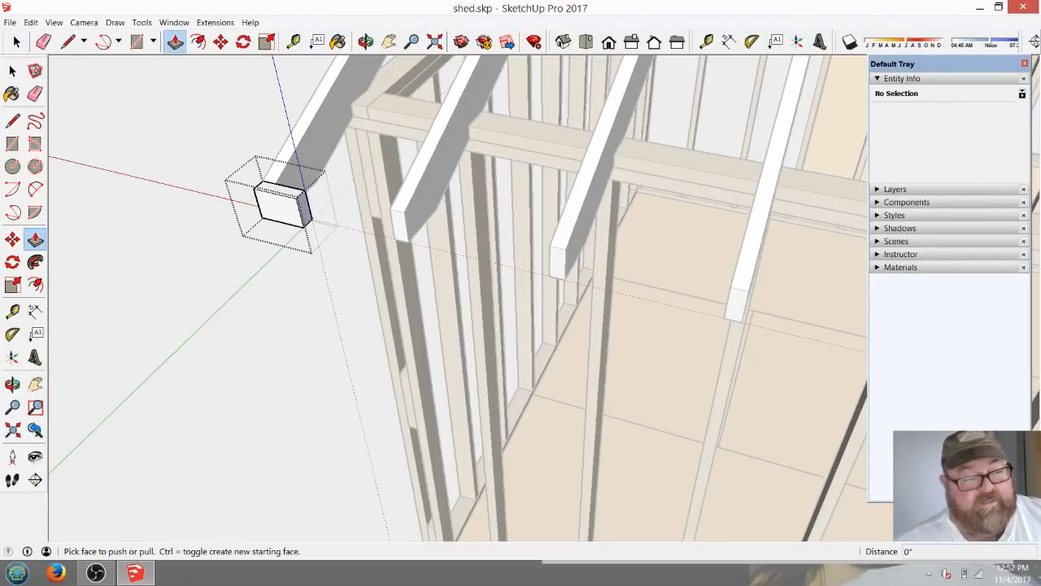
left_click(281, 207)
left_click(743, 314)
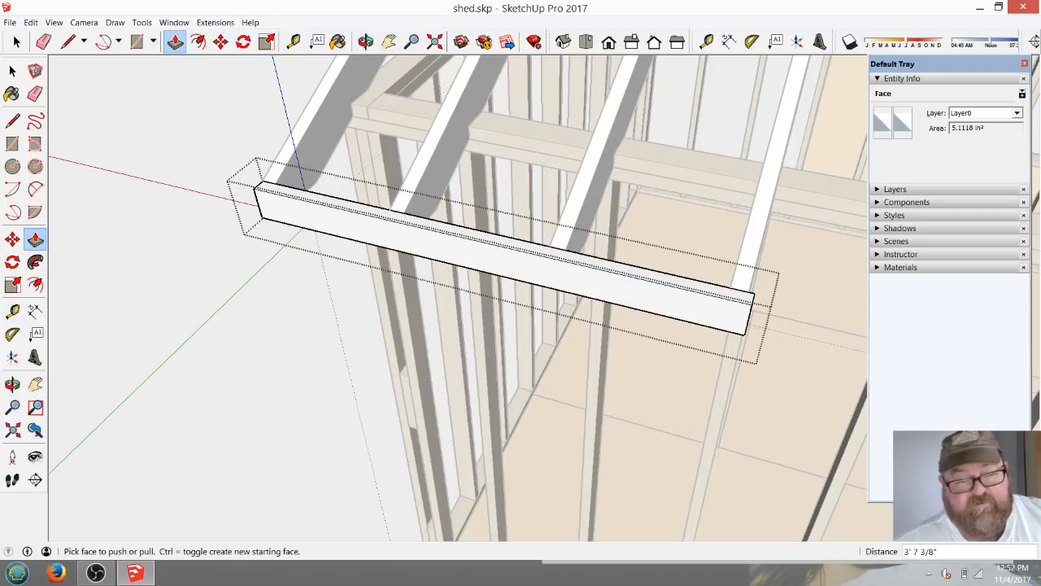
Extend the same end of the fascia board a further 15' 10 3/4" to the last rafter's outer face.
scroll(167, 183, "down", 8)
scroll(349, 244, "up", 4)
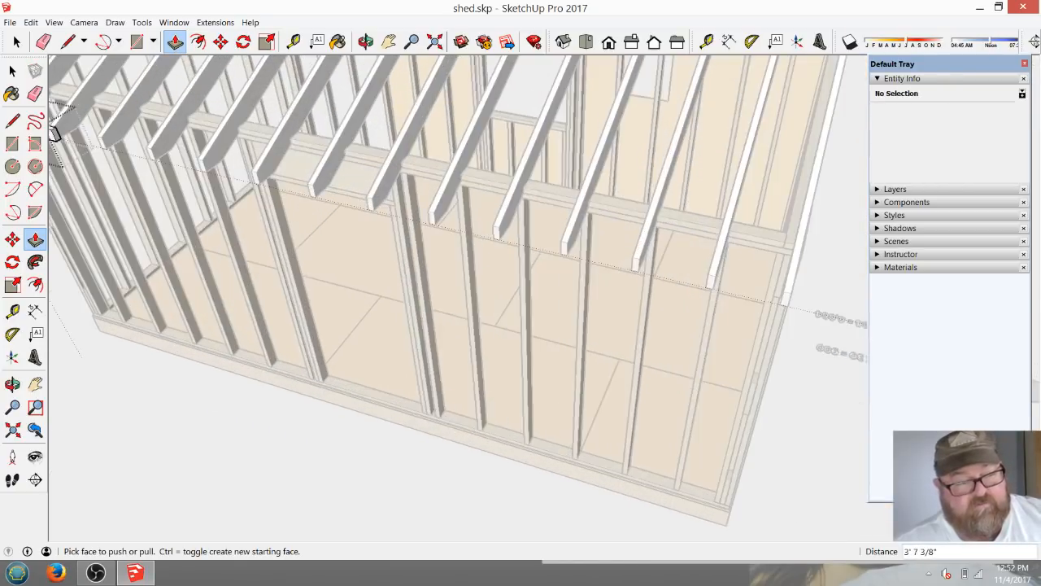
left_click(55, 135)
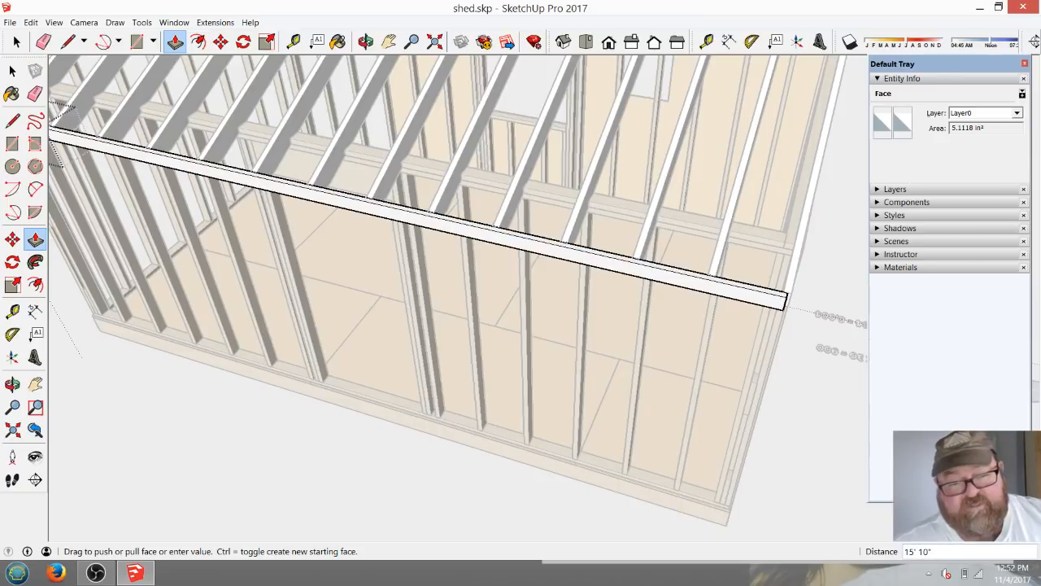
left_click(793, 284)
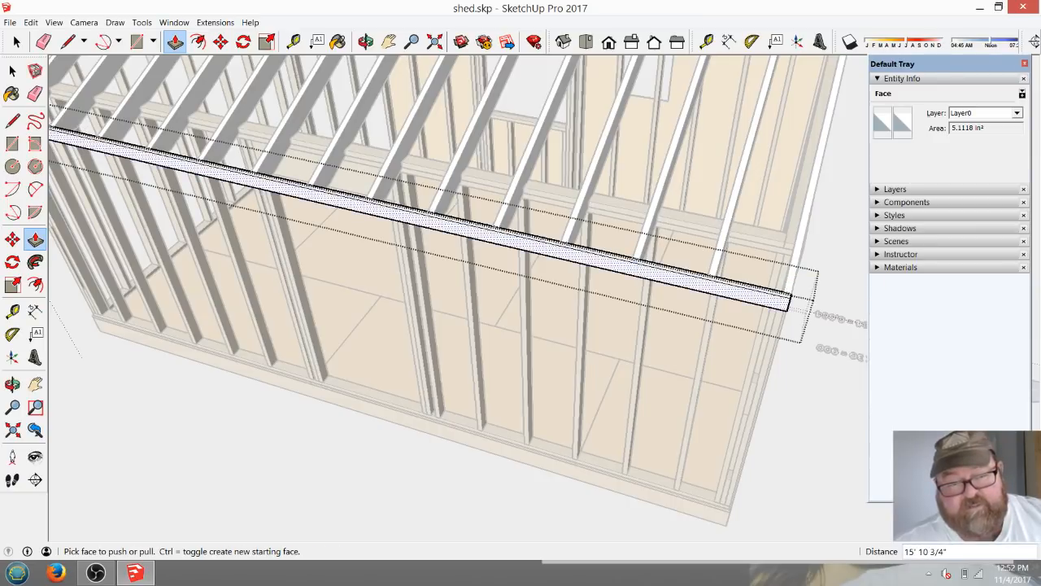
Extend the fascia board's far end 1' 4" past the last rafter to form the gable overhang.
left_click(366, 42)
left_click_drag(618, 285, 411, 231)
scroll(459, 283, "up", 3)
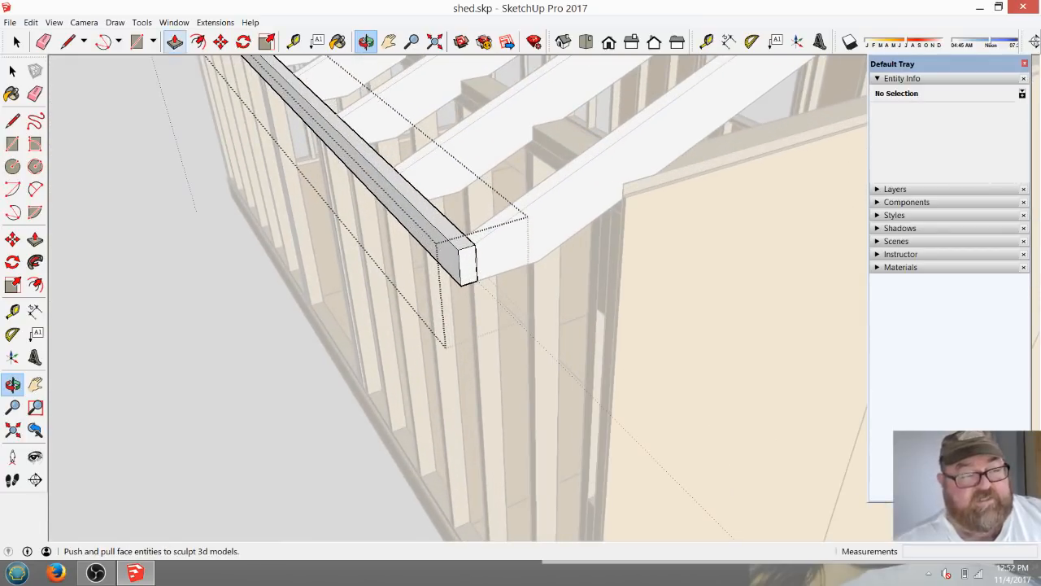
left_click(175, 42)
left_click_drag(467, 265, 578, 376)
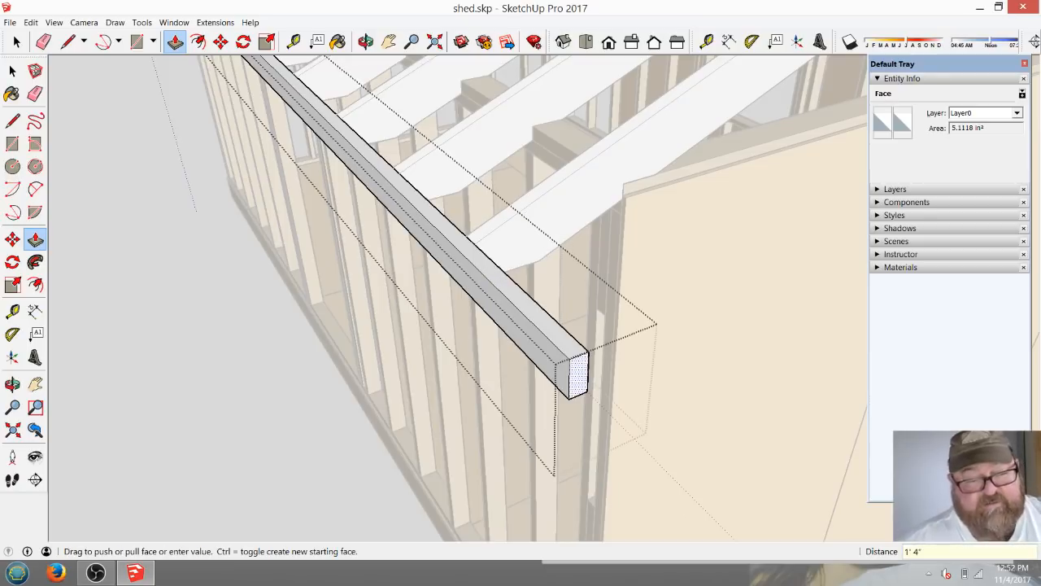
scroll(728, 344, "down", 2)
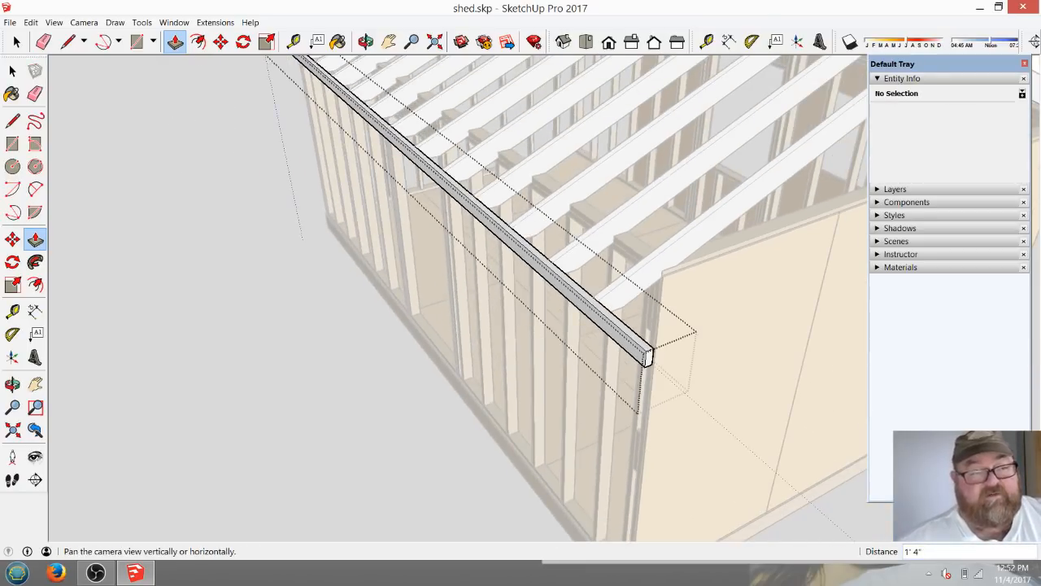
Extend the fascia board's opposite end 16" past the first end rafter to form the other gable overhang.
left_click(366, 41)
left_click_drag(325, 285, 699, 341)
scroll(504, 326, "down", 3)
left_click_drag(496, 358, 462, 245)
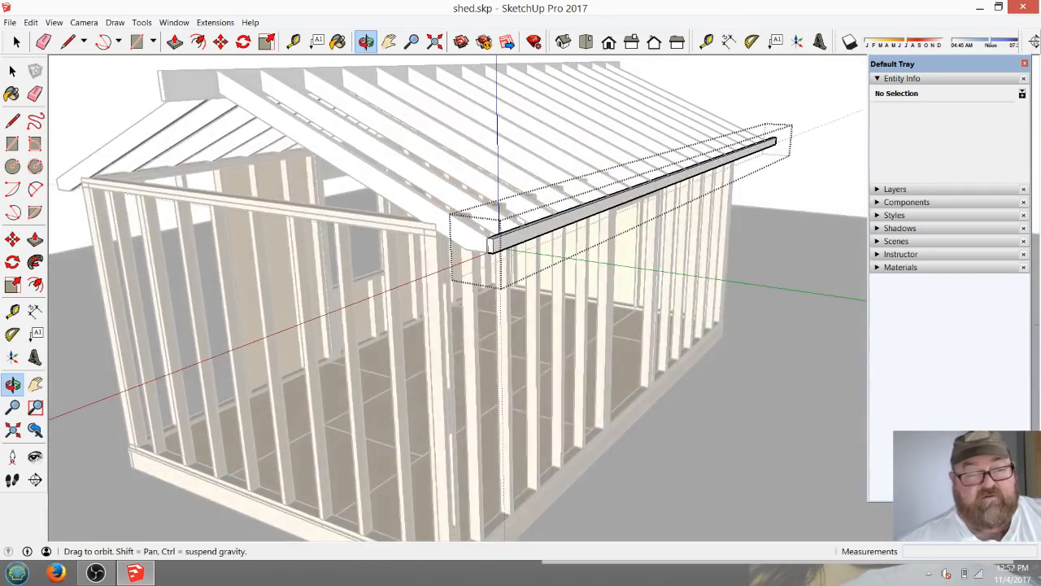
scroll(462, 246, "up", 5)
scroll(460, 246, "up", 2)
scroll(511, 256, "down", 1)
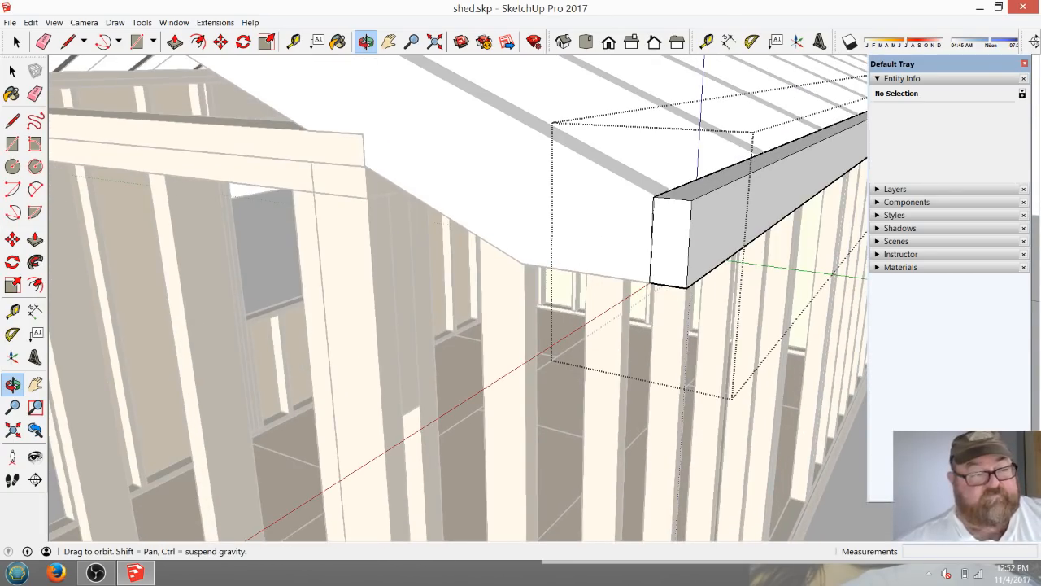
left_click(175, 42)
left_click(668, 257)
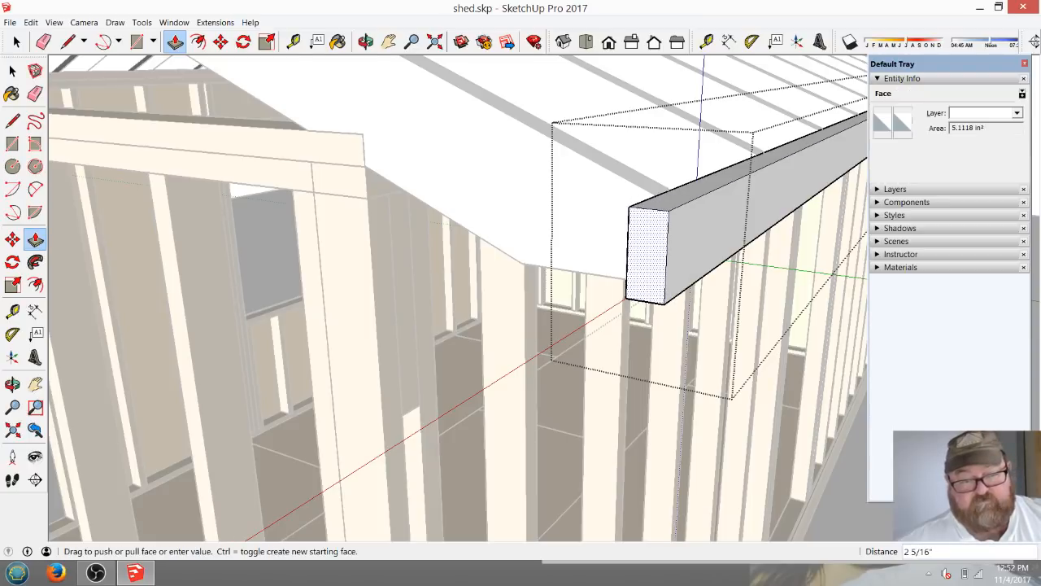
left_click(648, 257)
type("16")
key("Return")
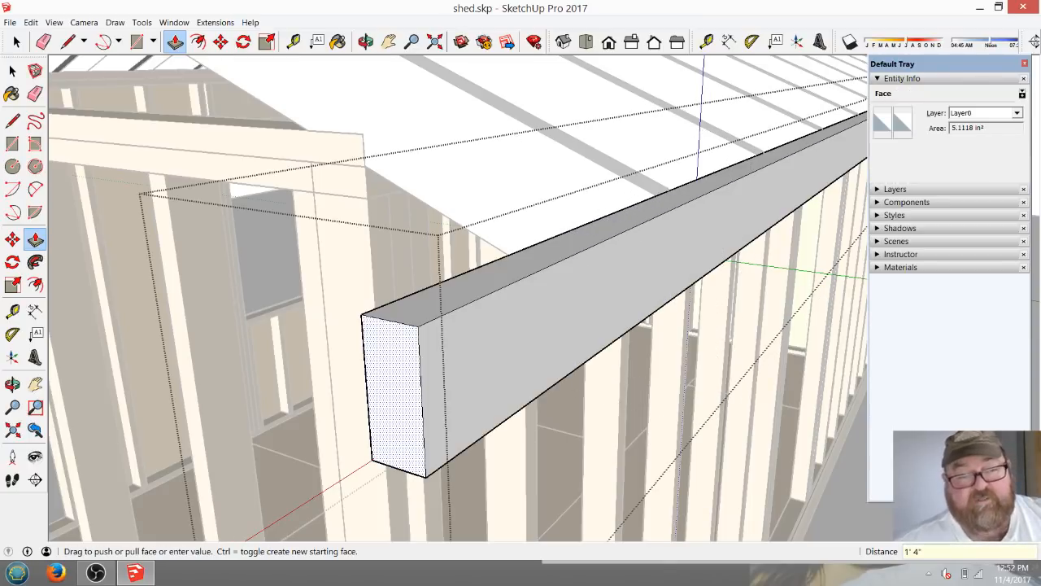
Place a guide line along the end rafter's top edge, running past the tail through the fascia board.
scroll(642, 260, "down", 3)
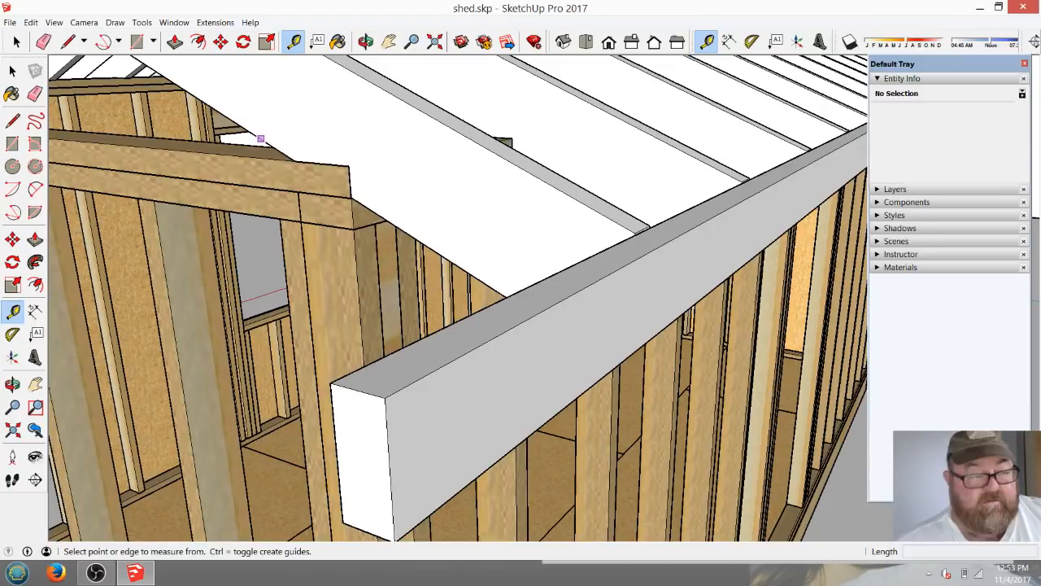
left_click(261, 138)
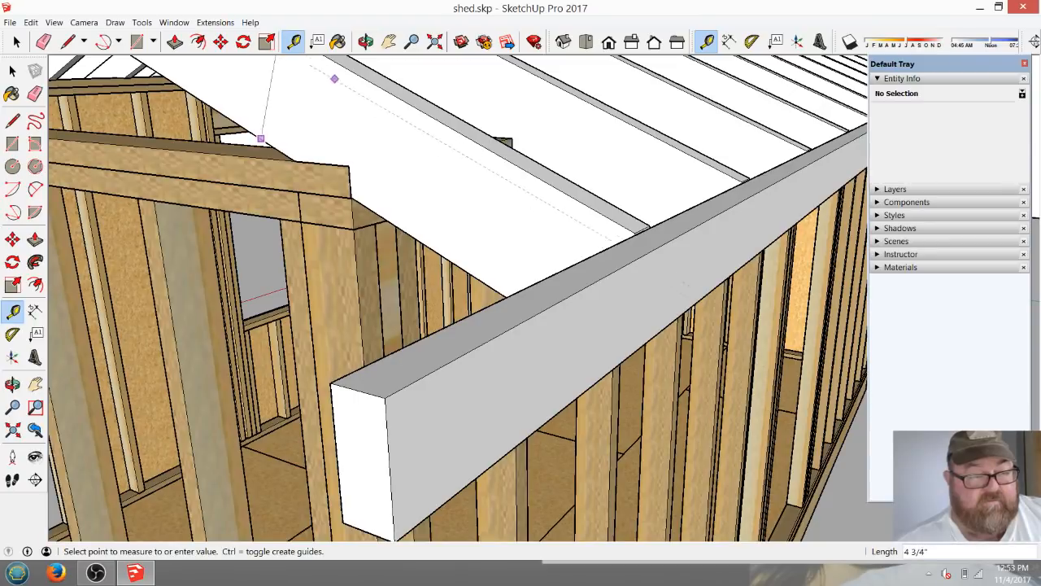
left_click(346, 68)
scroll(705, 280, "up", 5)
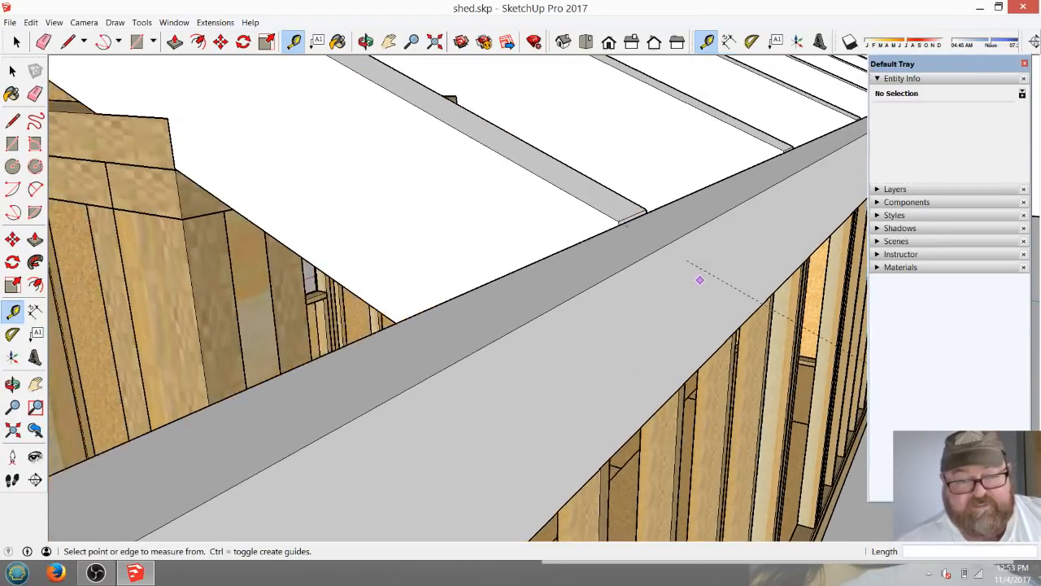
Select the fascia board and move it down 7/16" so its outer top edge meets the roof-slope guide.
left_click(16, 42)
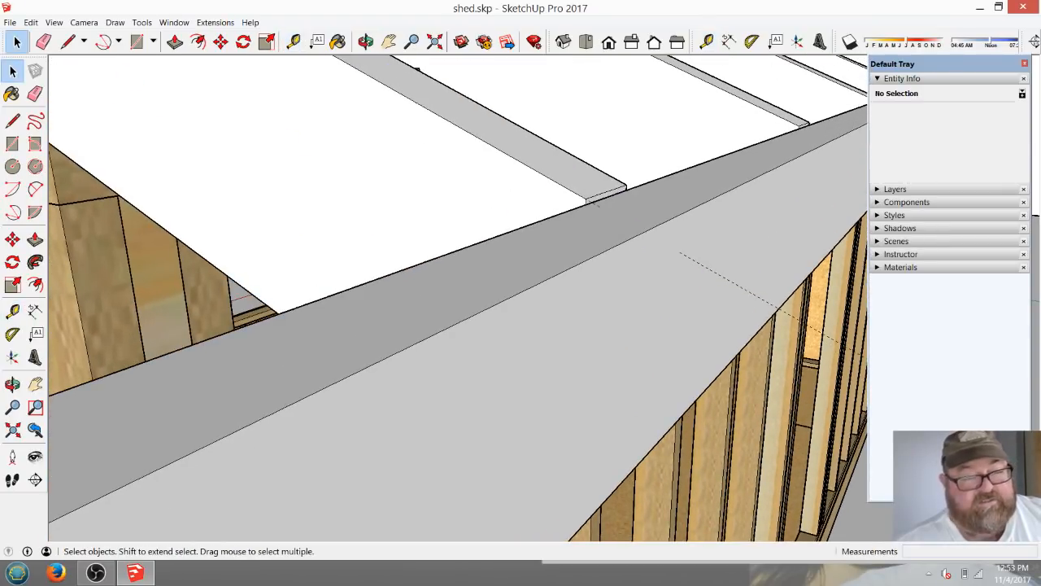
left_click(374, 326)
key("m")
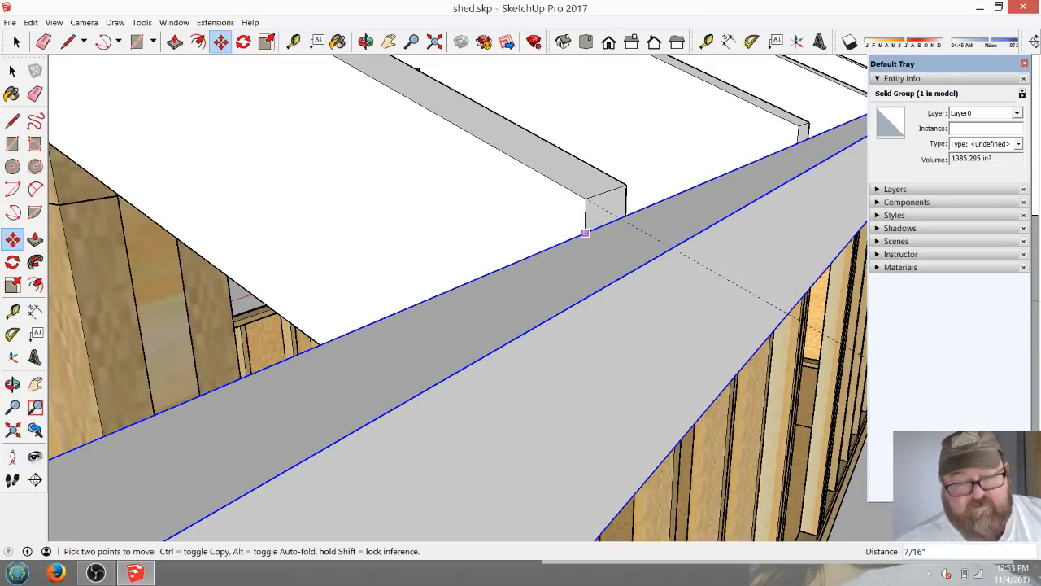
Lower the fascia board 1/2" to meet the roof-slope guide at the end rafter's tail, and erase the guide line.
left_click(585, 237)
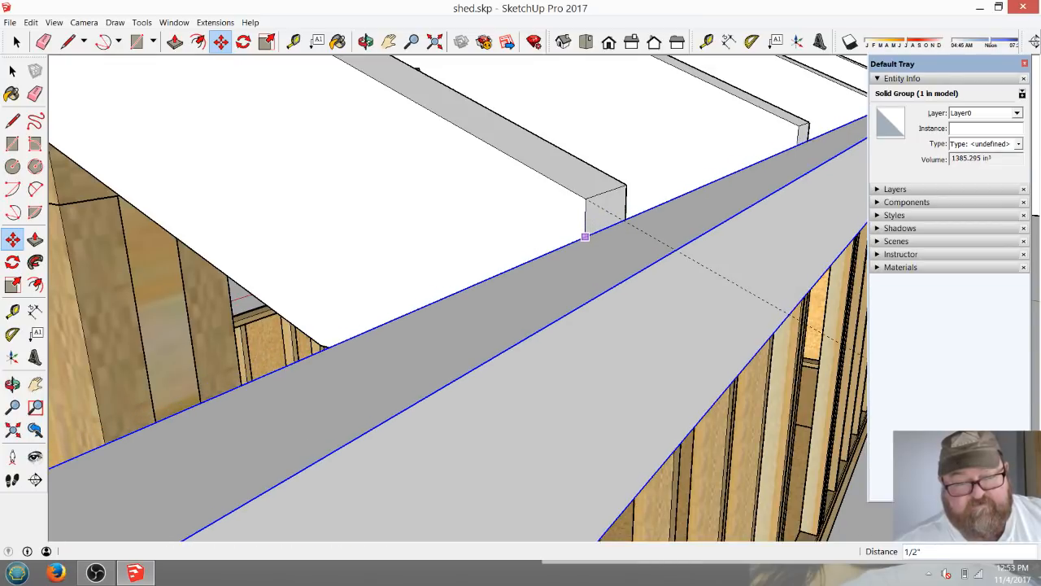
scroll(498, 148, "down", 1)
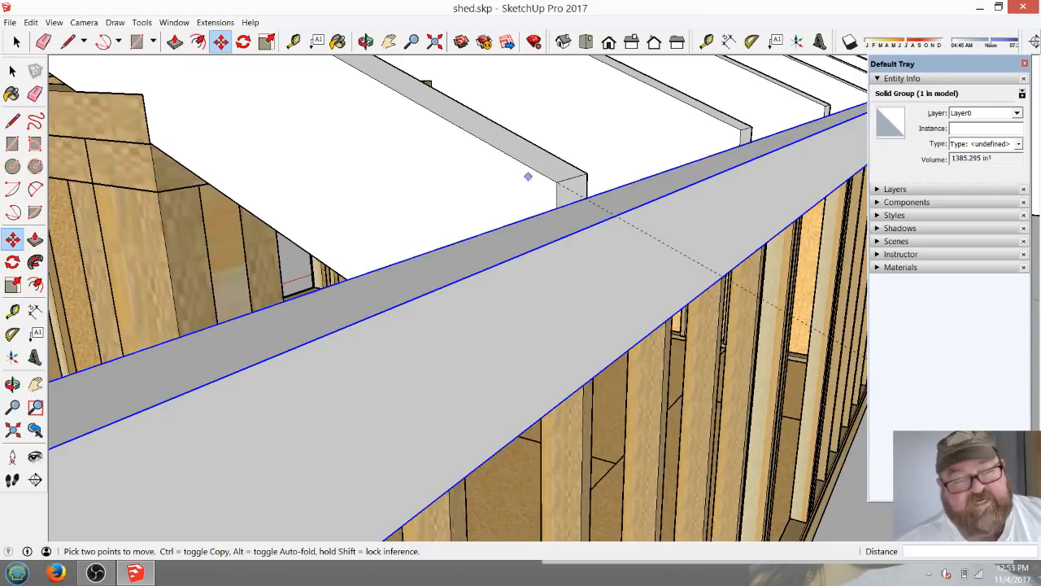
left_click(43, 41)
left_click(661, 241)
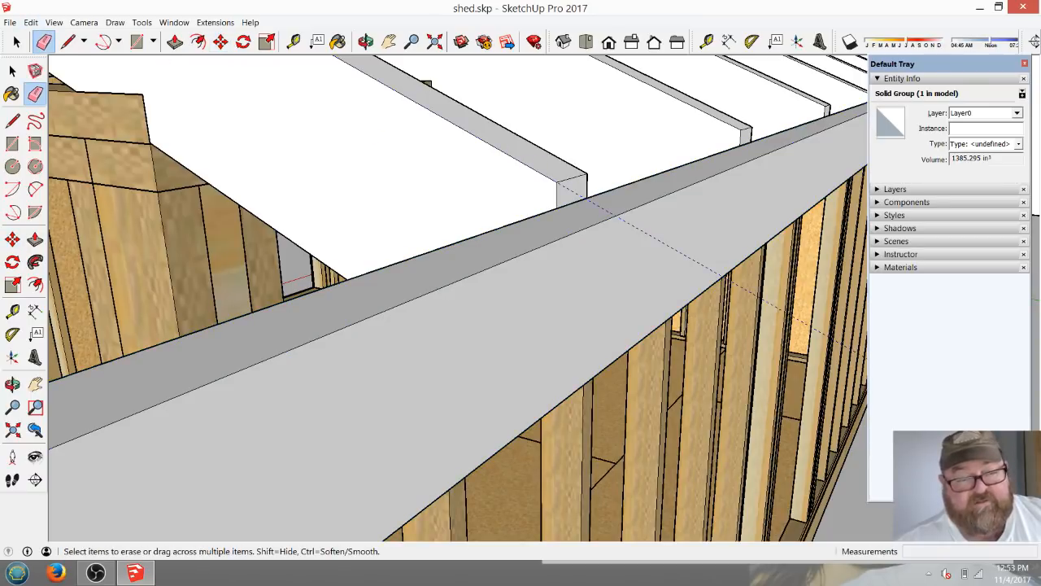
Draw a 1' 2 1/2" line along the green axis from the fascia board's lower inner edge to the wall's outer face.
scroll(624, 213, "down", 2)
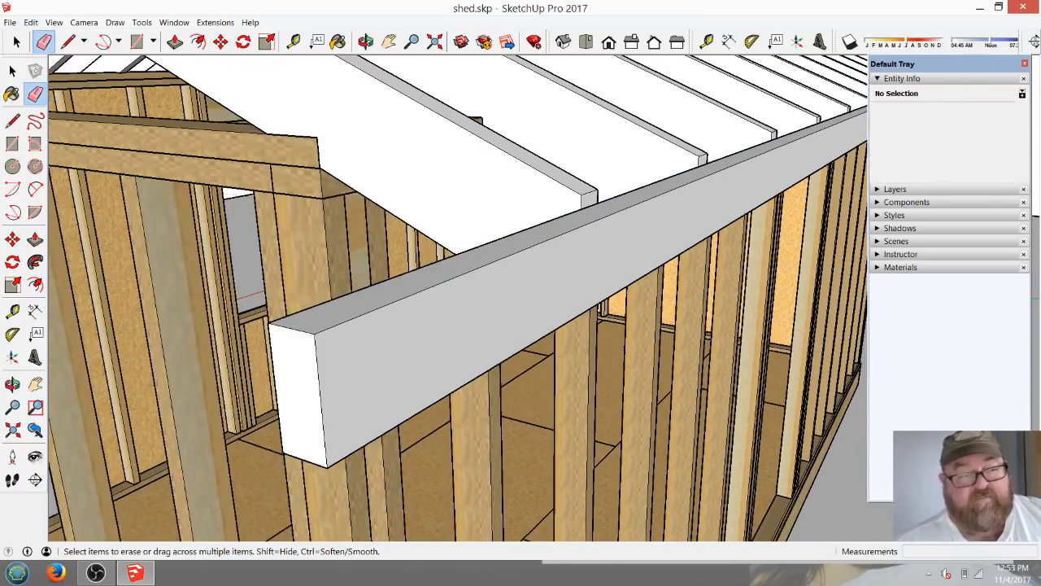
left_click(366, 42)
mouse_move(374, 261)
left_mouse_down()
mouse_move(626, 159)
mouse_move(561, 167)
mouse_move(553, 203)
mouse_move(606, 234)
mouse_move(663, 232)
mouse_move(553, 231)
left_mouse_up()
middle_click_drag(553, 358, 431, 321)
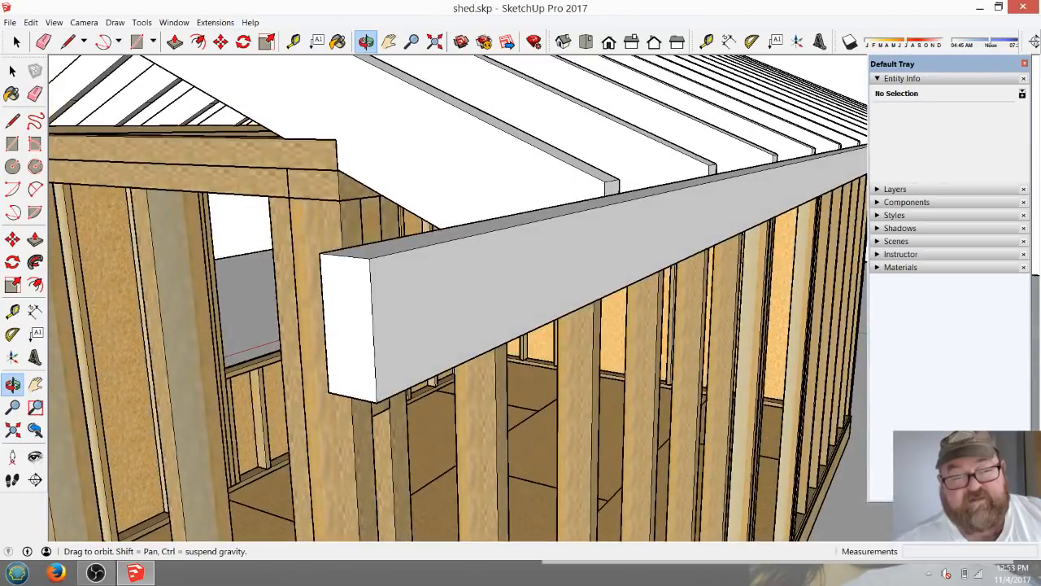
scroll(543, 213, "down", 3)
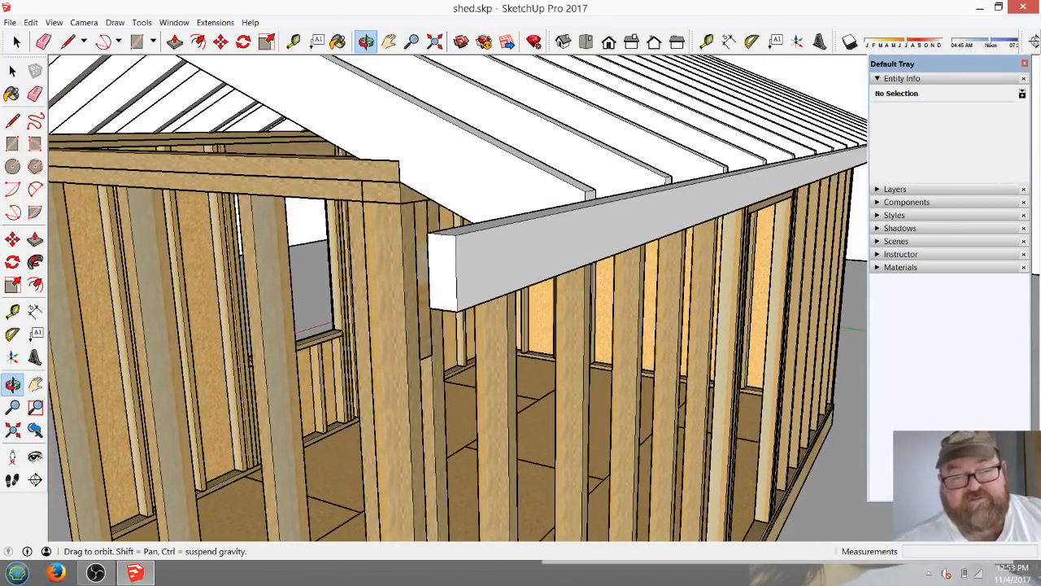
middle_click_drag(488, 272, 739, 253)
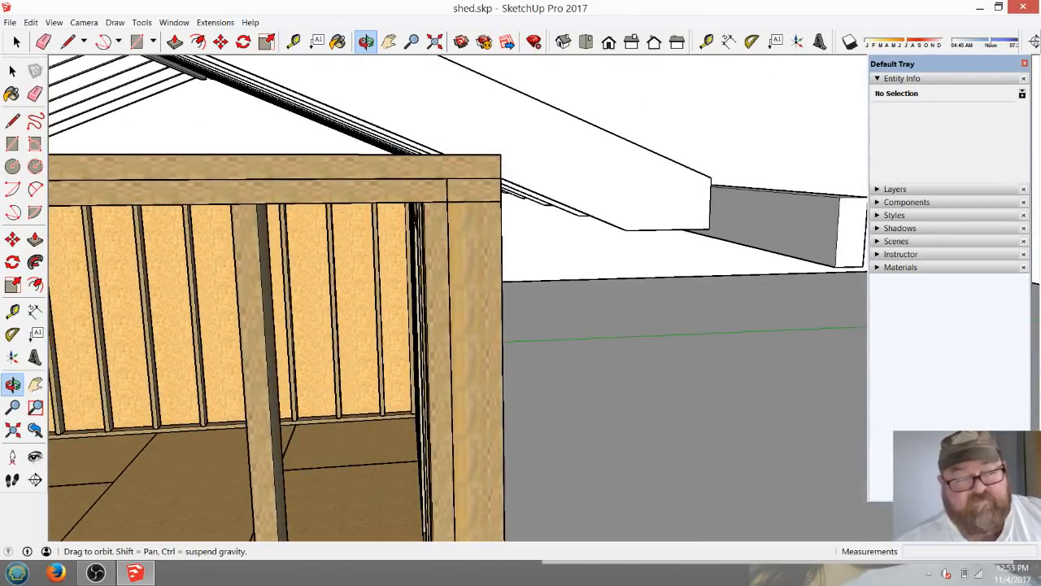
left_click(69, 41)
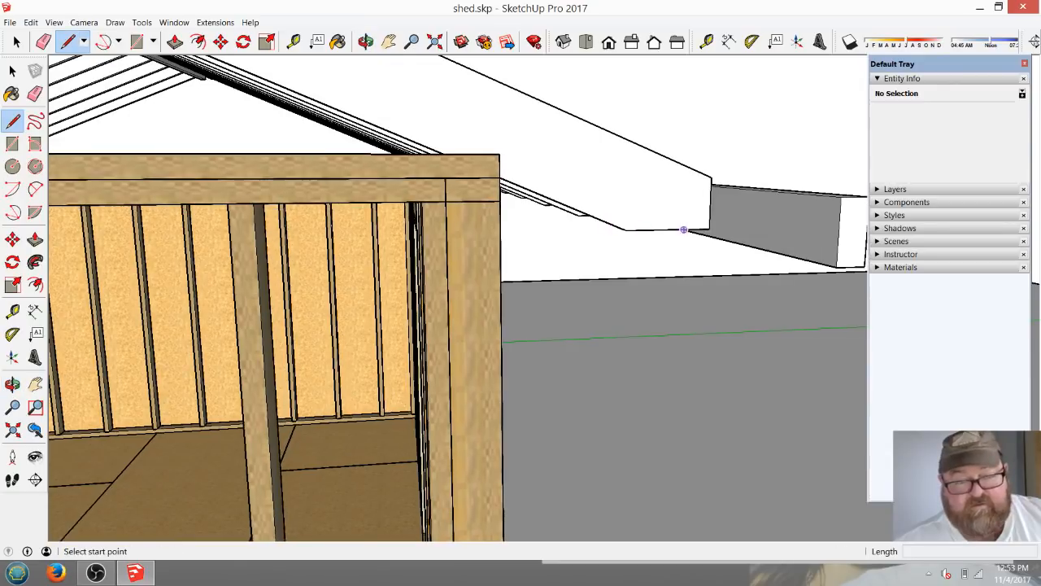
middle_click_drag(706, 234, 667, 229)
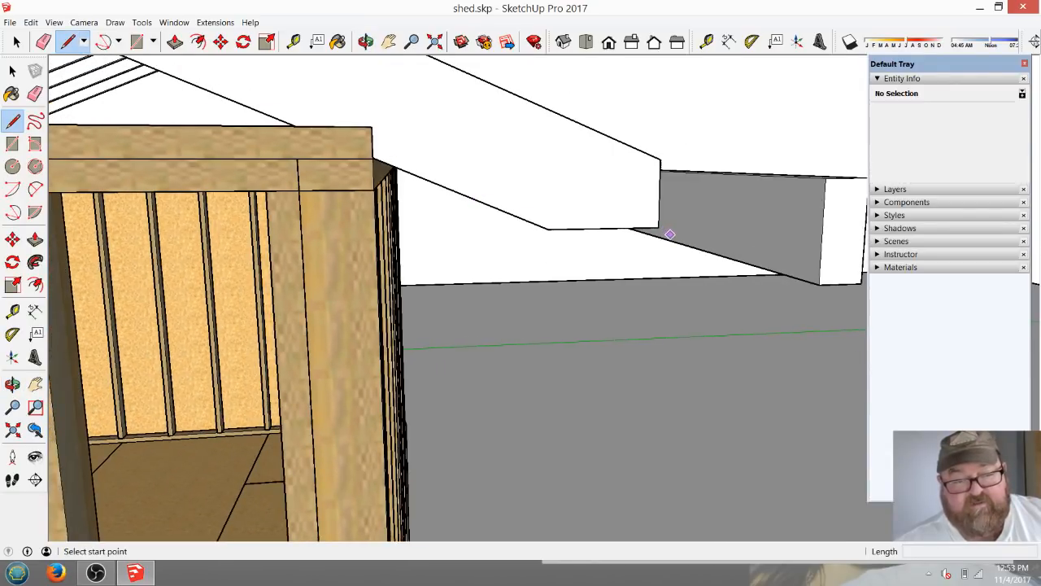
left_click(674, 241)
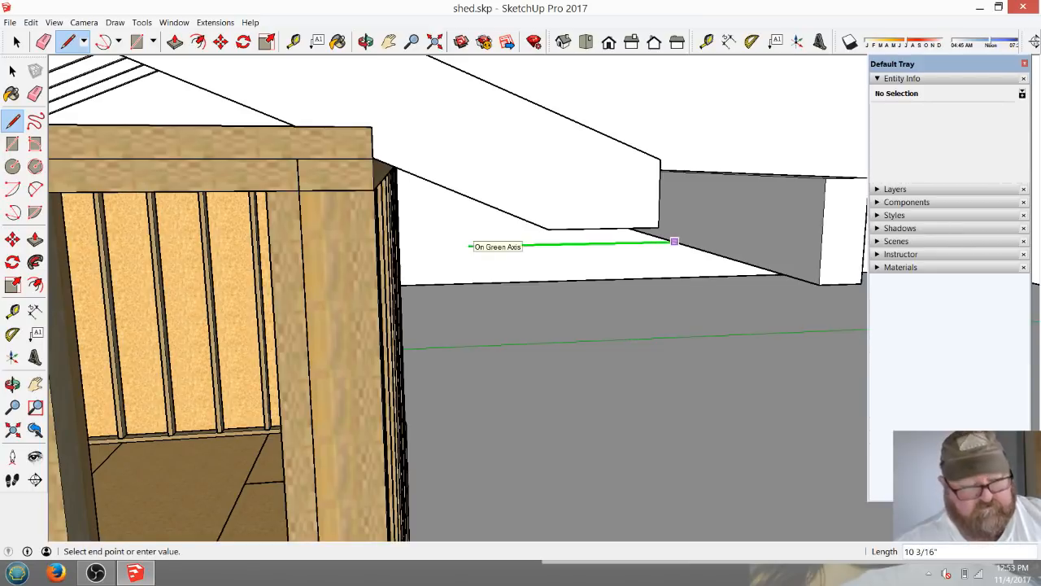
left_click(377, 246)
Complete a 3.5" wide rectangle from the line's wall end along the red axis and back to the fascia board's bottom edge.
left_click(366, 41)
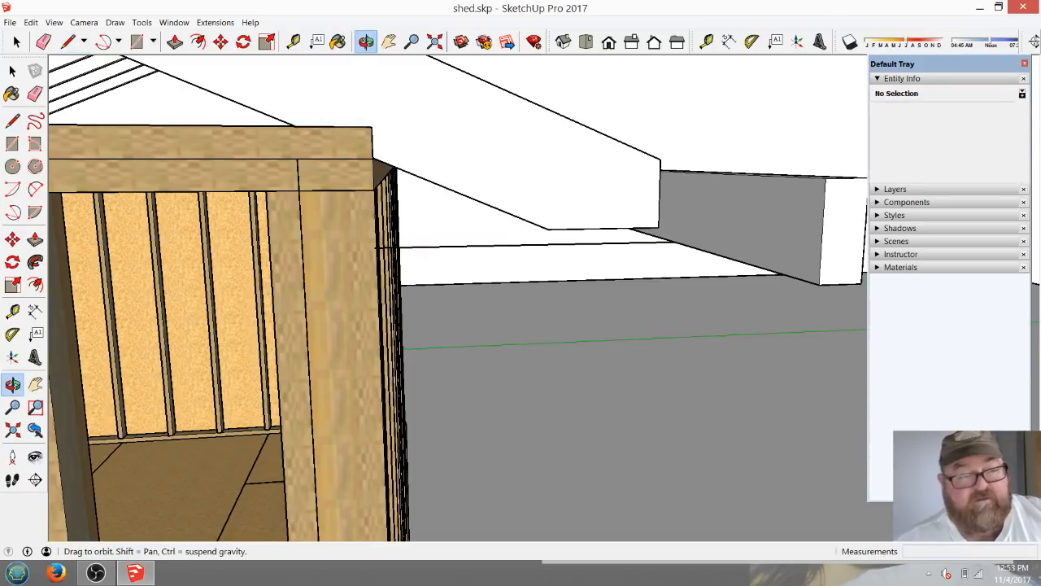
left_click_drag(390, 179, 397, 244)
middle_click_drag(423, 244, 484, 305)
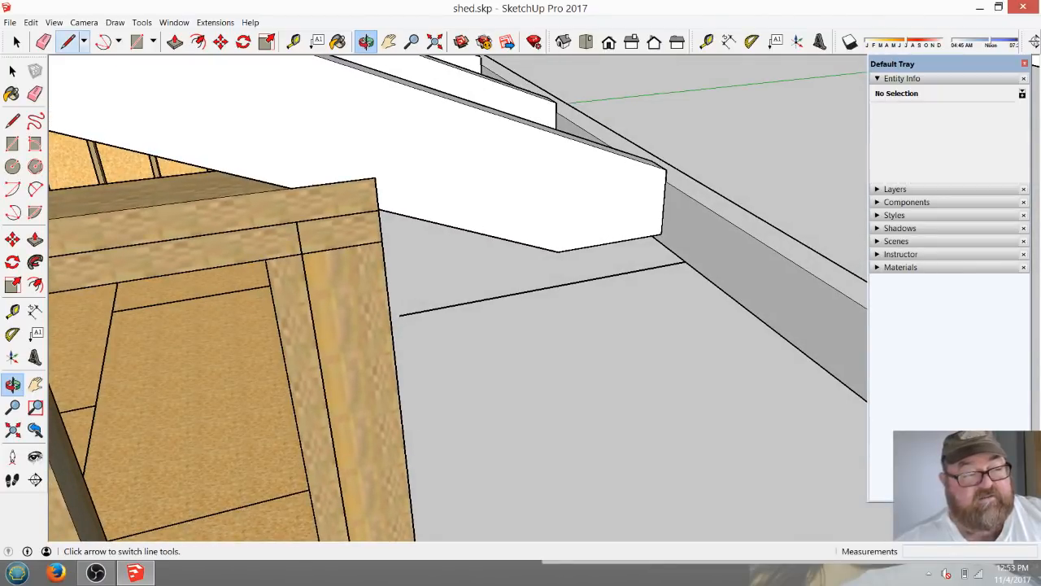
left_click(69, 42)
left_click(399, 315)
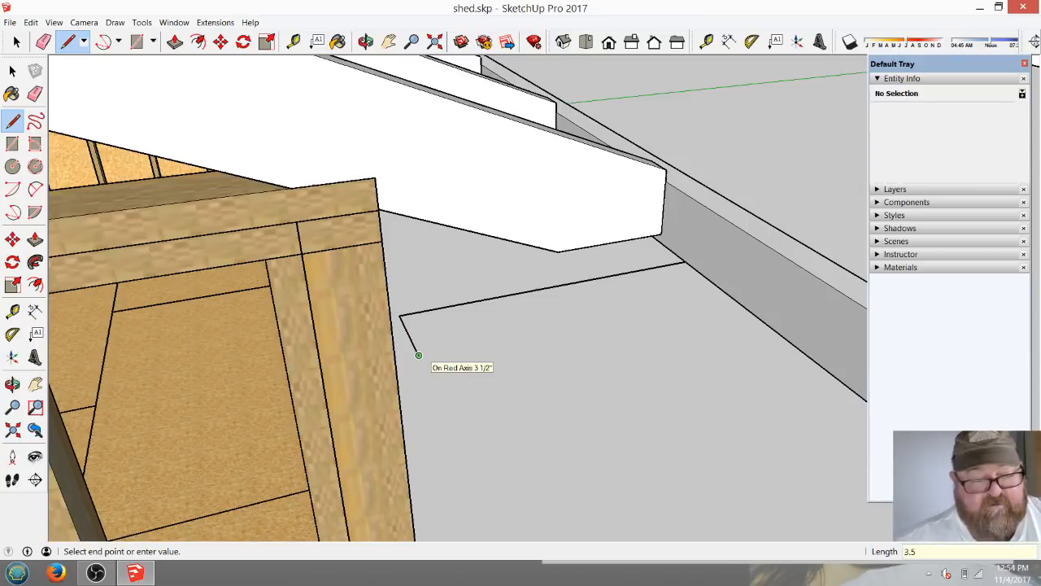
key("Return")
key("shift")
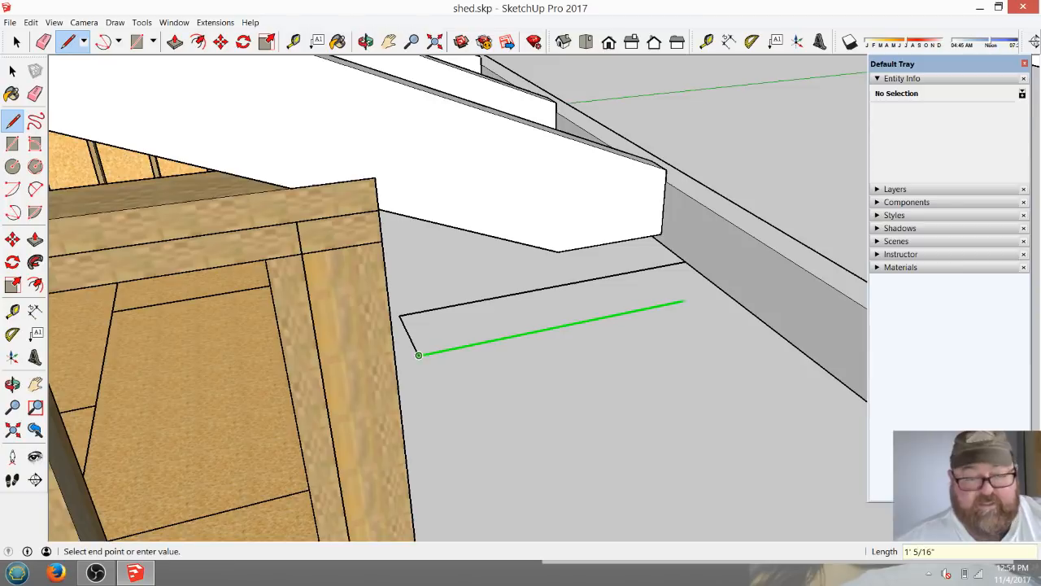
left_click(724, 292)
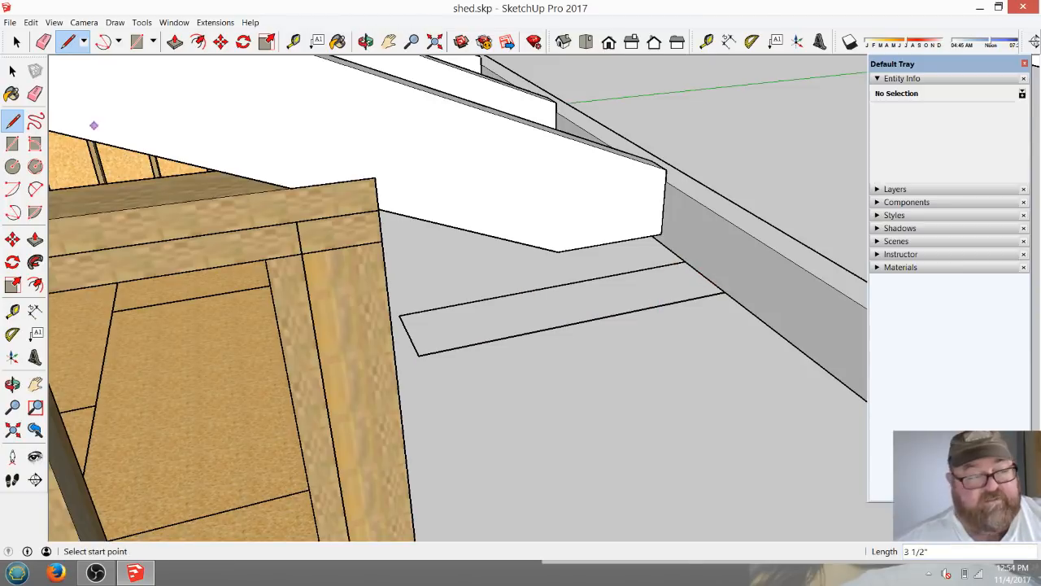
Push/pull the rectangular face up 1 1/2" to form a soffit board between the fascia and the wall.
left_click(16, 42)
left_click(562, 316)
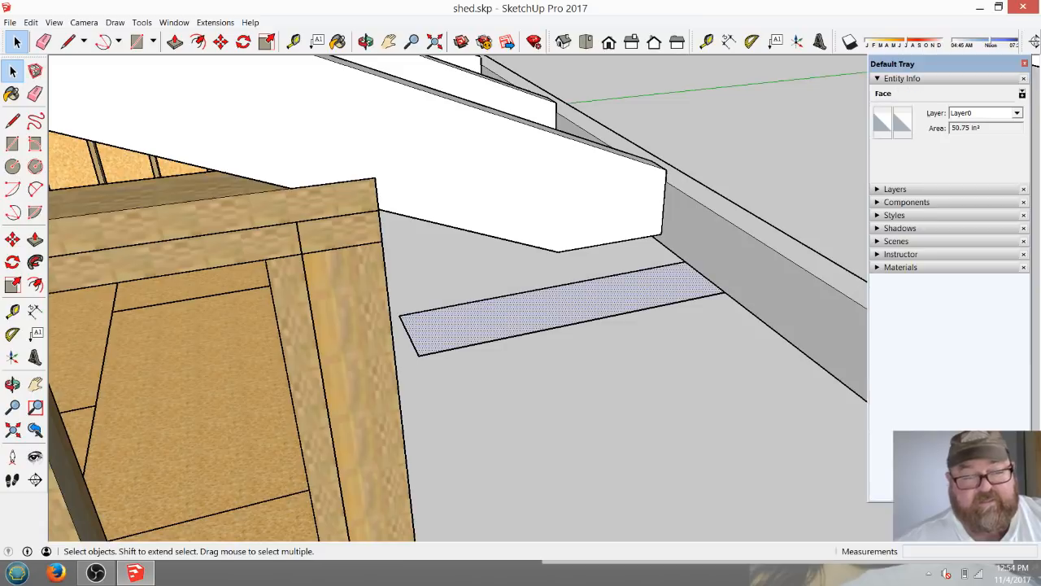
left_click(175, 41)
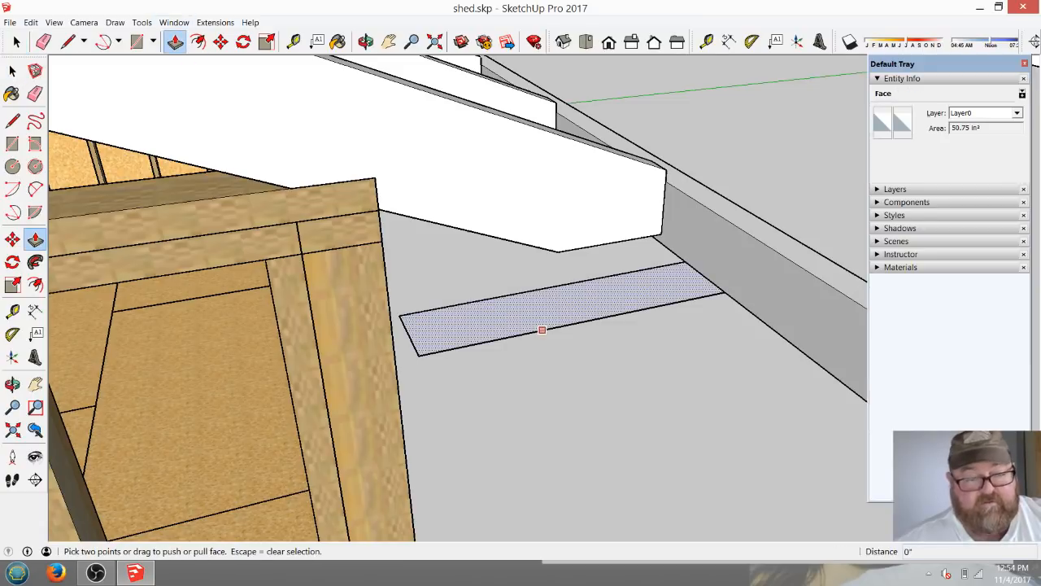
left_click(543, 318)
left_click(543, 302)
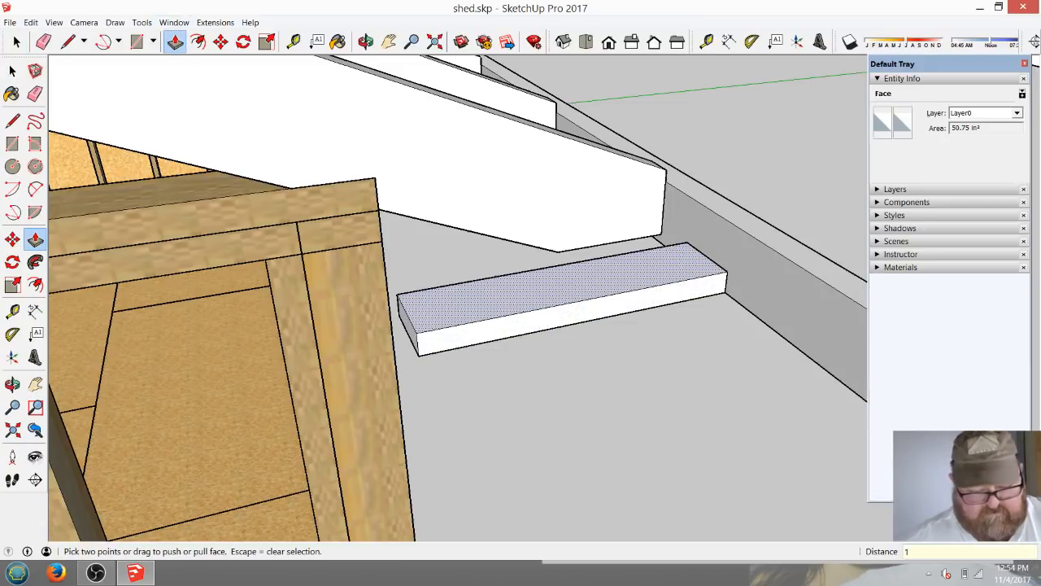
key("Return")
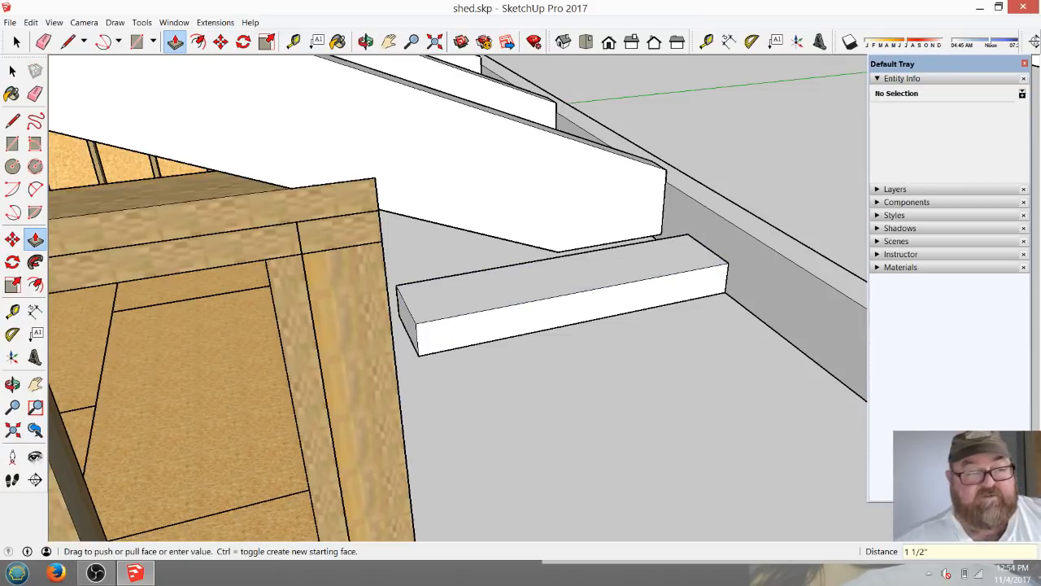
Select all of the soffit board's geometry and make it a group.
left_click(366, 42)
left_click_drag(399, 236, 586, 231)
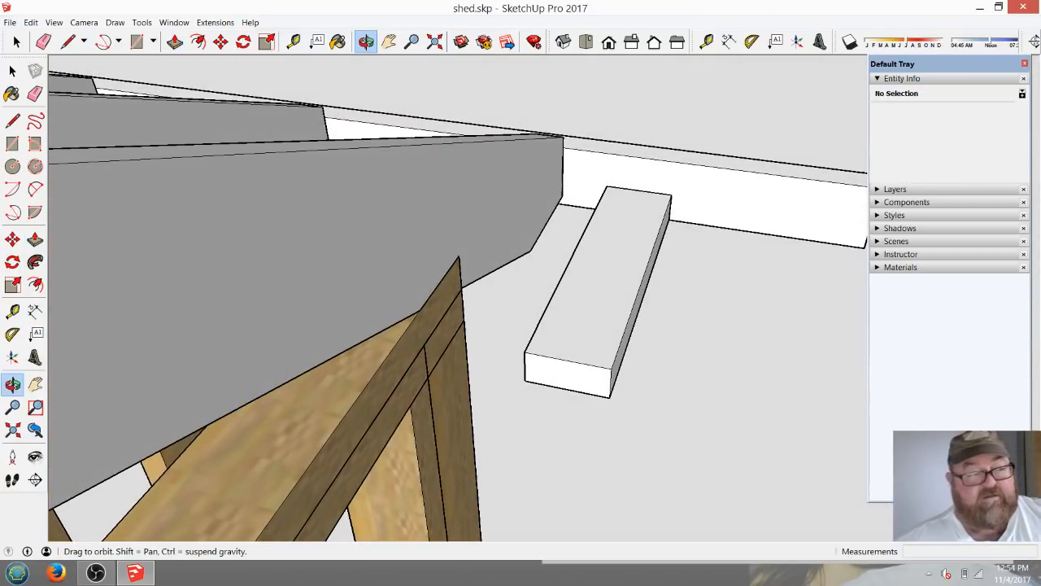
left_click(16, 42)
left_click_drag(517, 169, 700, 418)
right_click(624, 273)
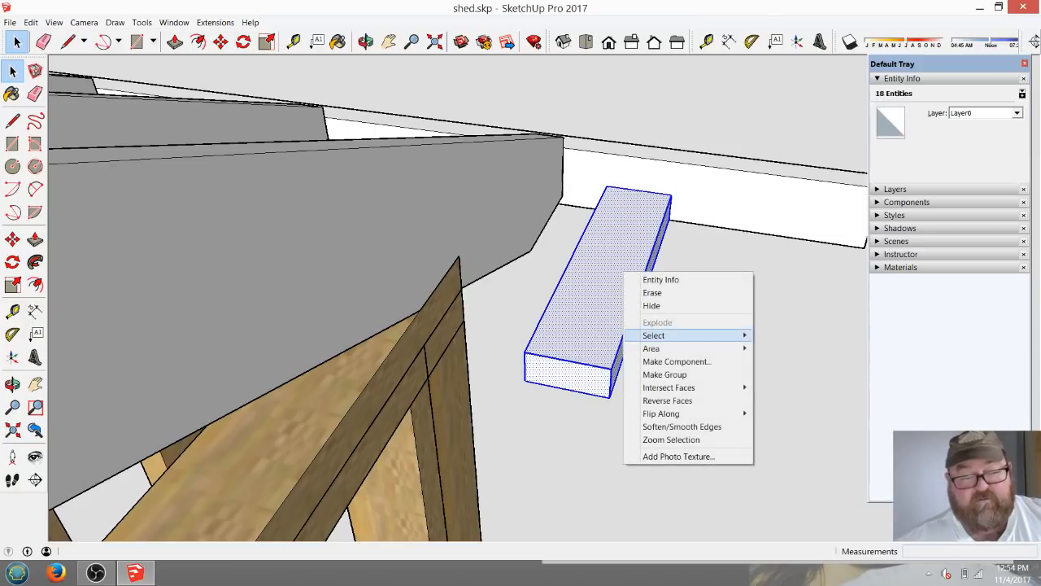
left_click(663, 374)
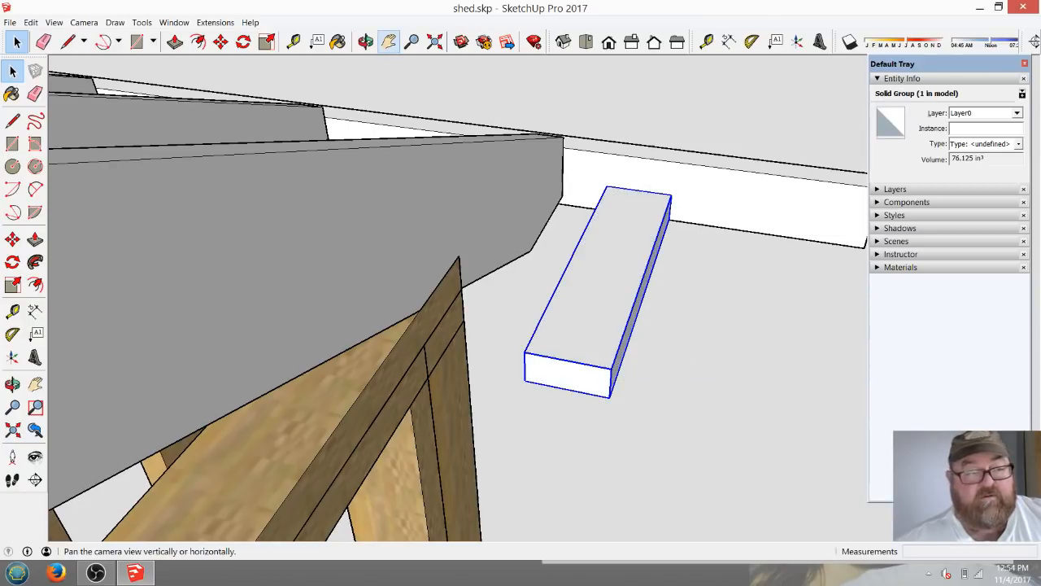
Move the soffit board group 8 3/16" to sit against the inner side of the end rafter's tail.
left_click(220, 41)
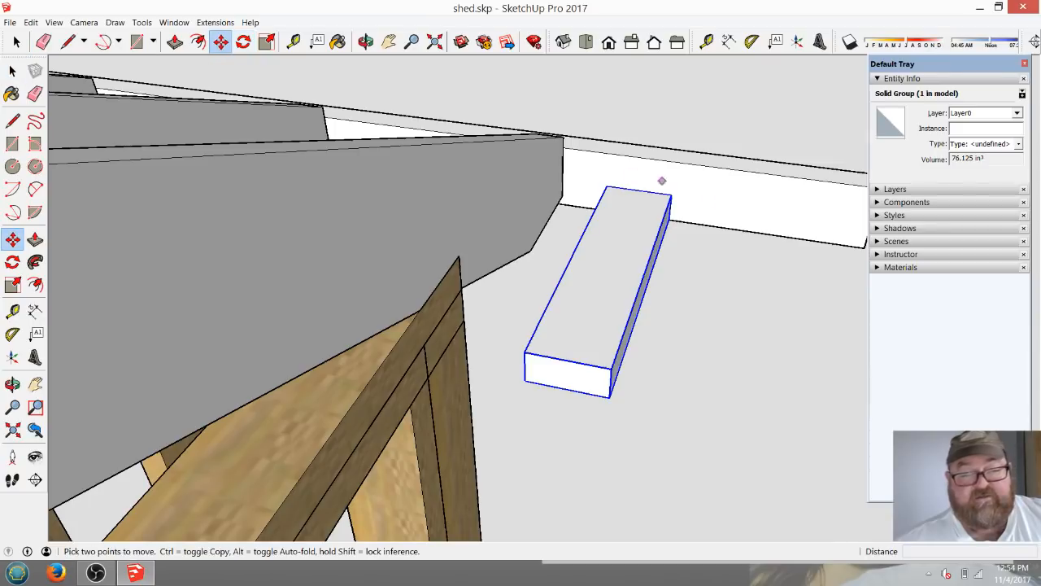
left_click(777, 235)
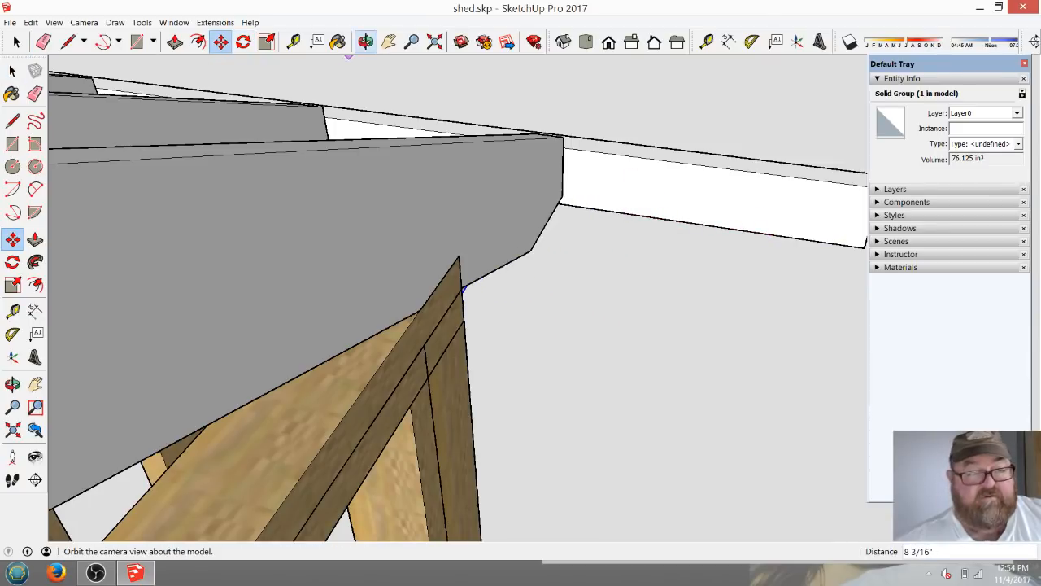
left_click(338, 41)
left_click(293, 42)
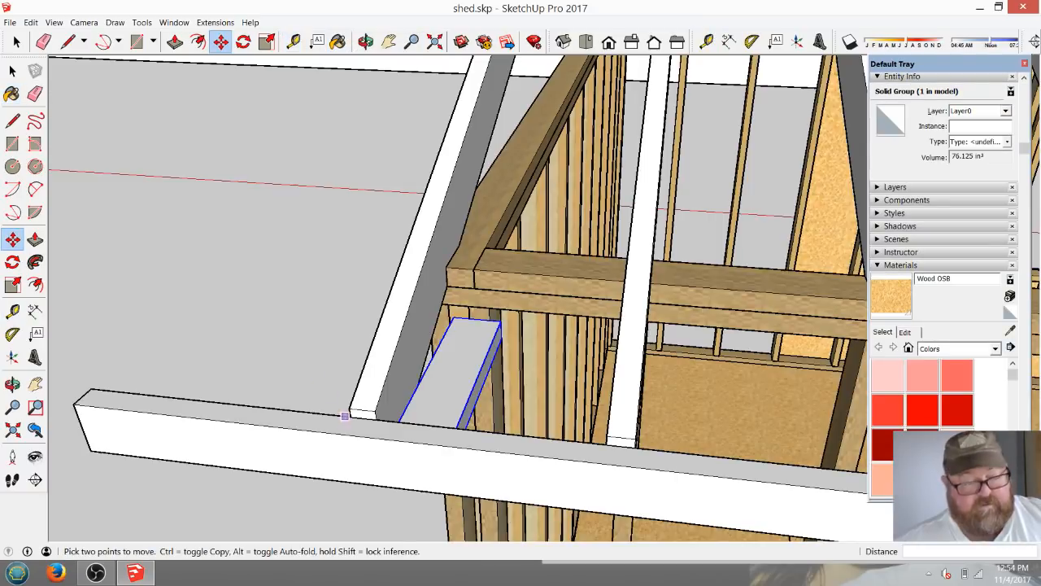
Copy the soffit board from the end rafter to the same position beside the second rafter.
left_click(375, 411)
key("ctrl")
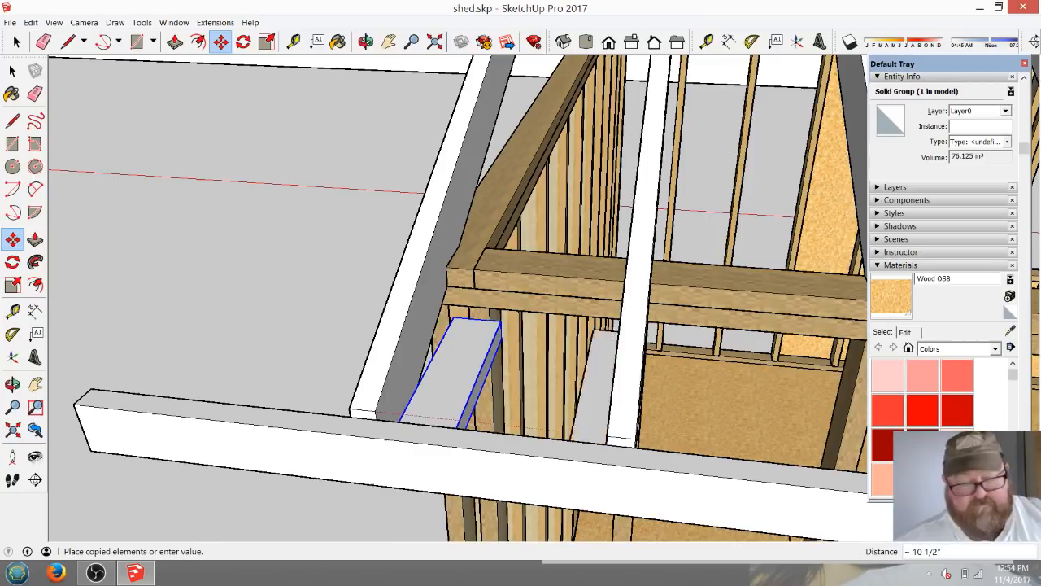
left_click(635, 439)
scroll(290, 333, "down", 5)
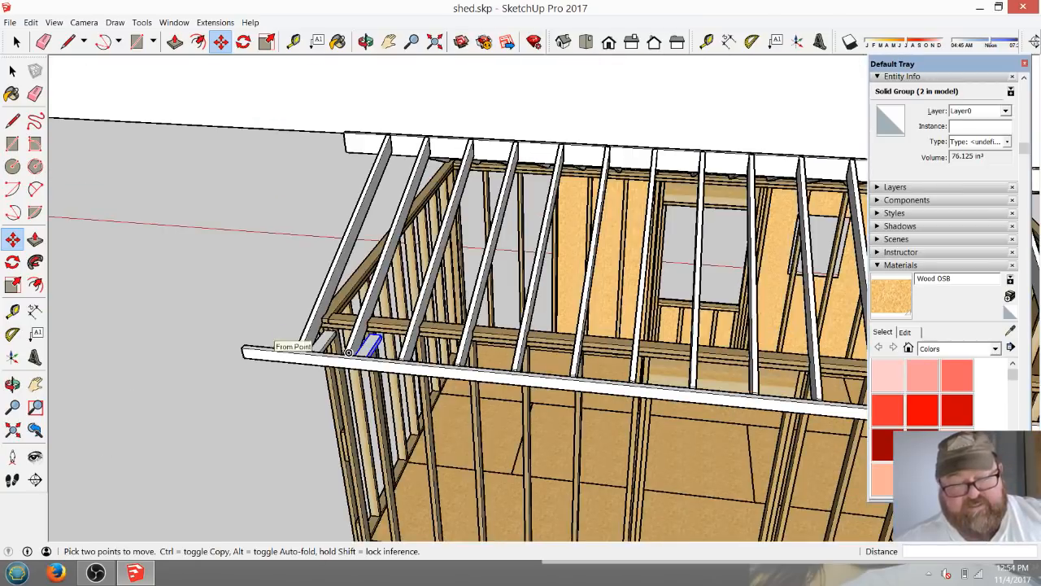
Copy the second rafter's soffit board 1' 4" to the third rafter and array it *12 along the fascia.
scroll(370, 342, "up", 5)
scroll(377, 345, "up", 3)
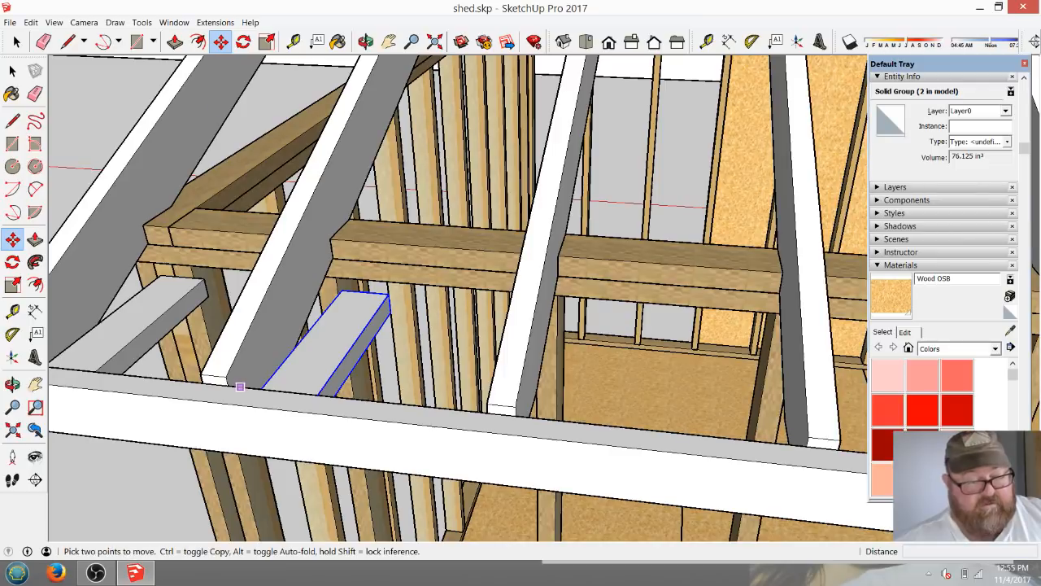
left_click(225, 376)
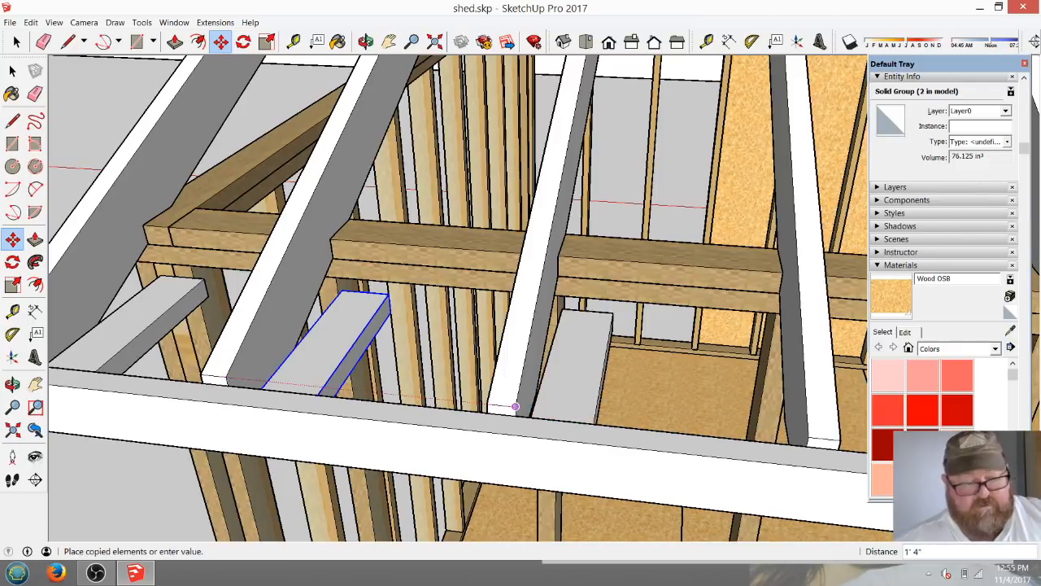
left_click(515, 405)
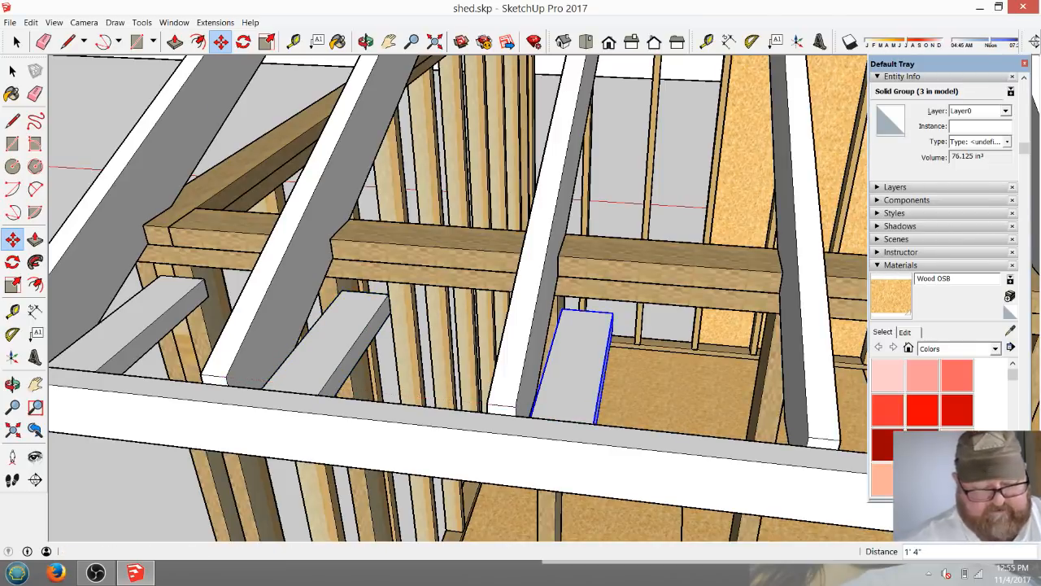
key("Return")
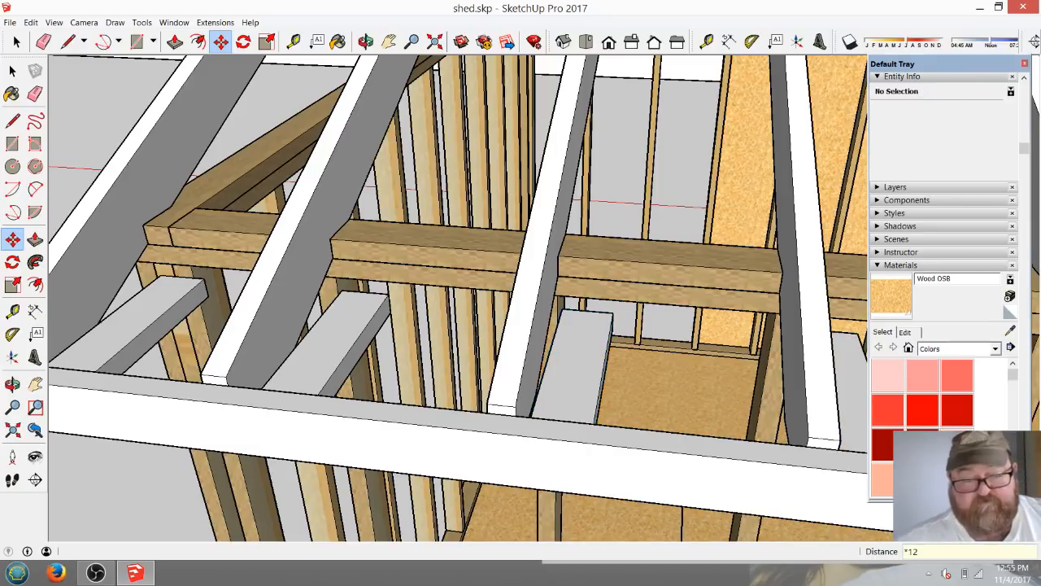
scroll(175, 368, "down", 6)
scroll(175, 367, "down", 5)
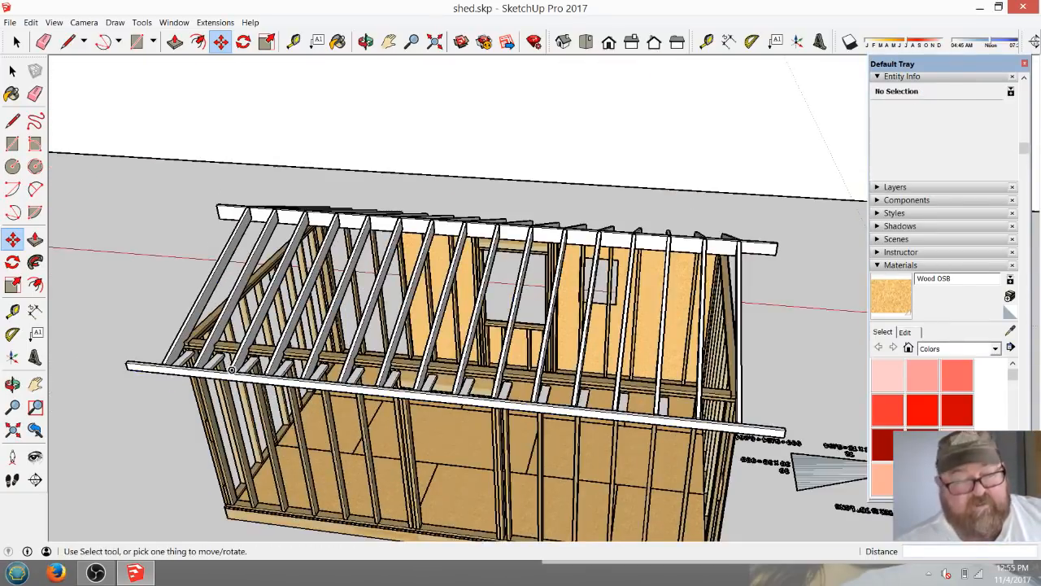
Outline a 1 1/2" square on the side face of the end soffit board, at its end against the wall corner.
left_click(366, 41)
left_click_drag(521, 325, 521, 213)
scroll(751, 291, "up", 5)
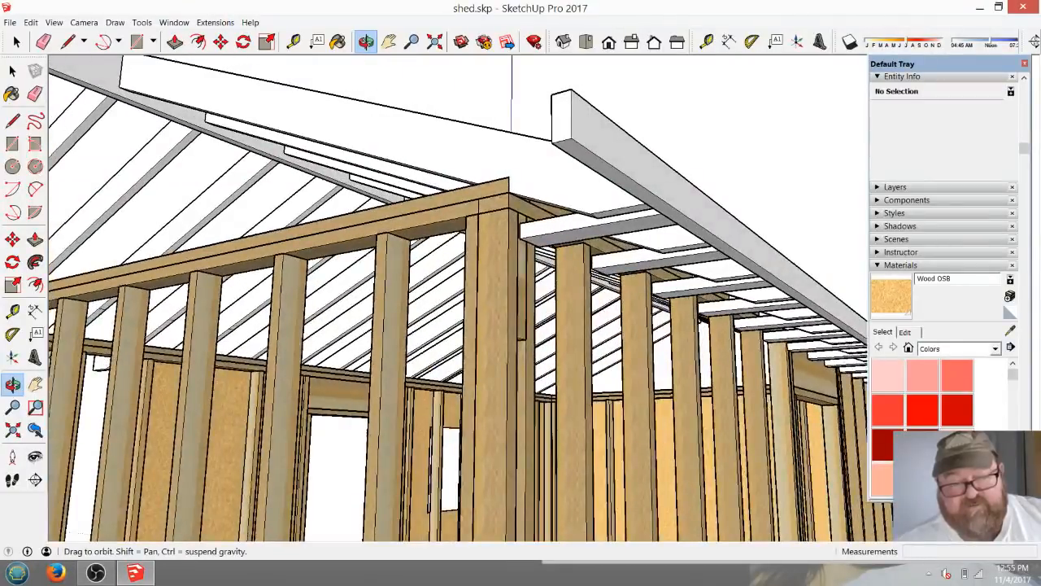
scroll(538, 242, "up", 6)
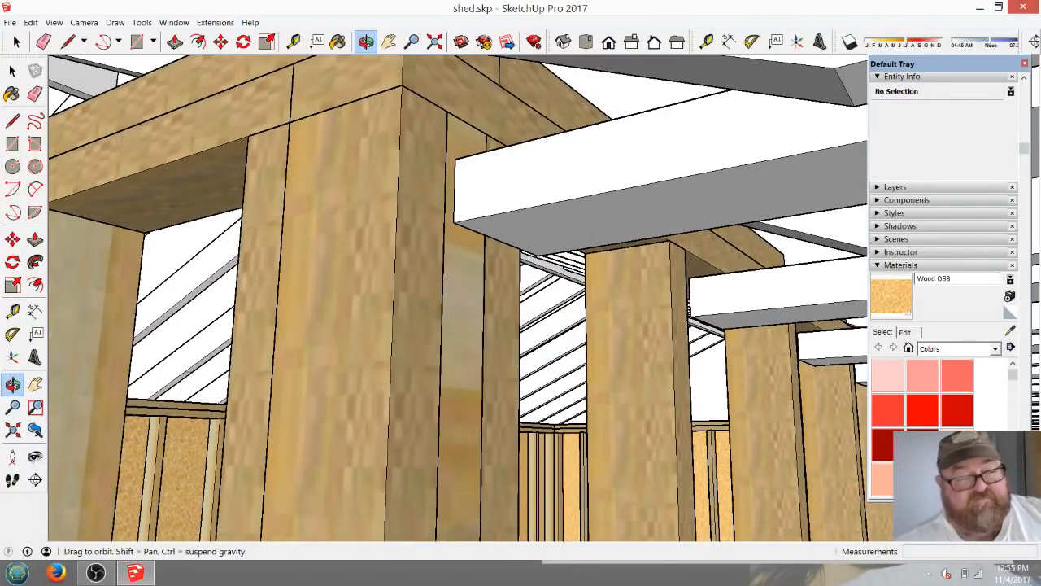
left_click_drag(538, 244, 520, 244)
left_click(67, 41)
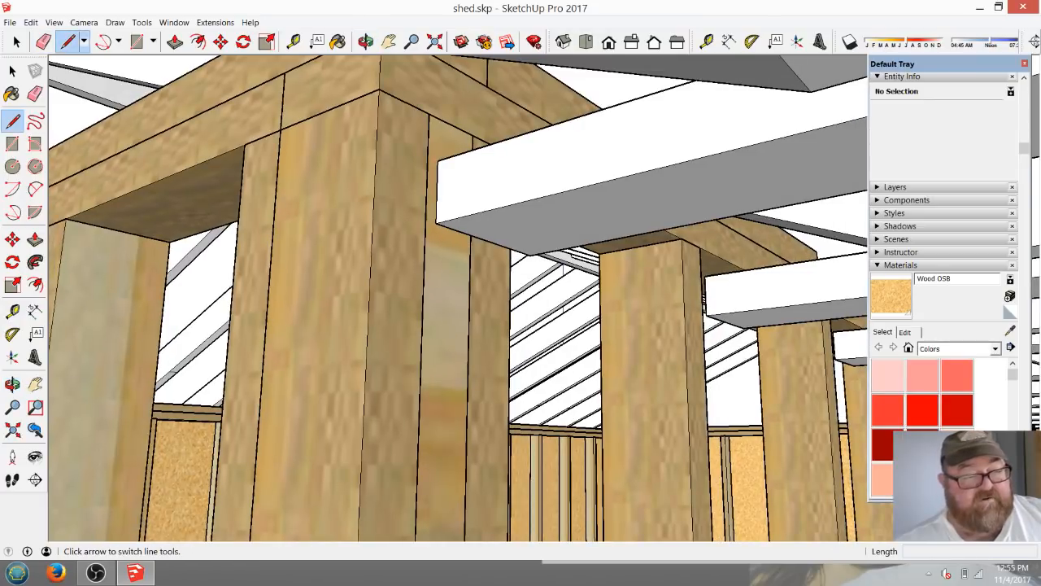
left_click(436, 222)
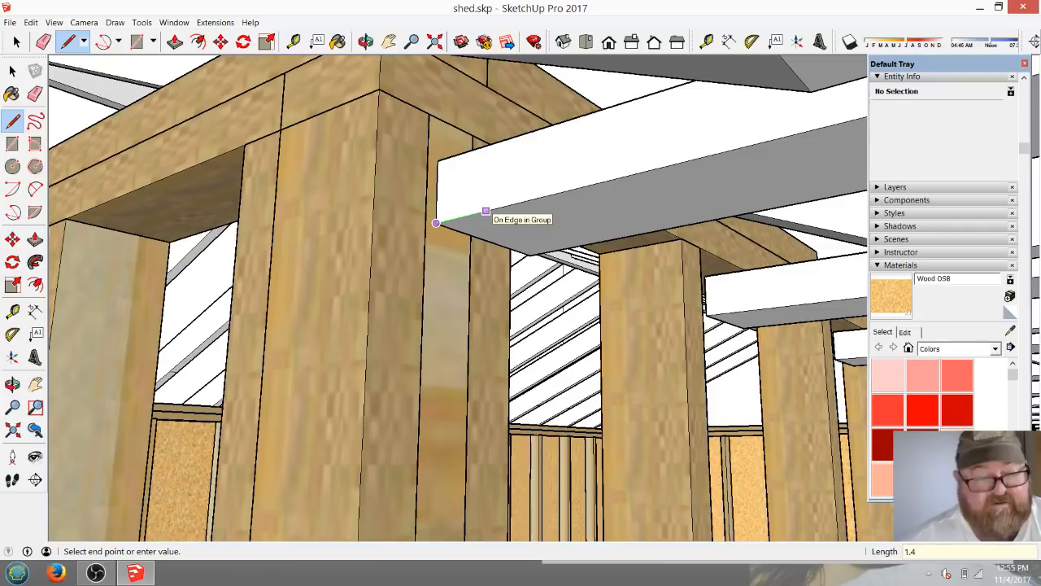
left_click(486, 211)
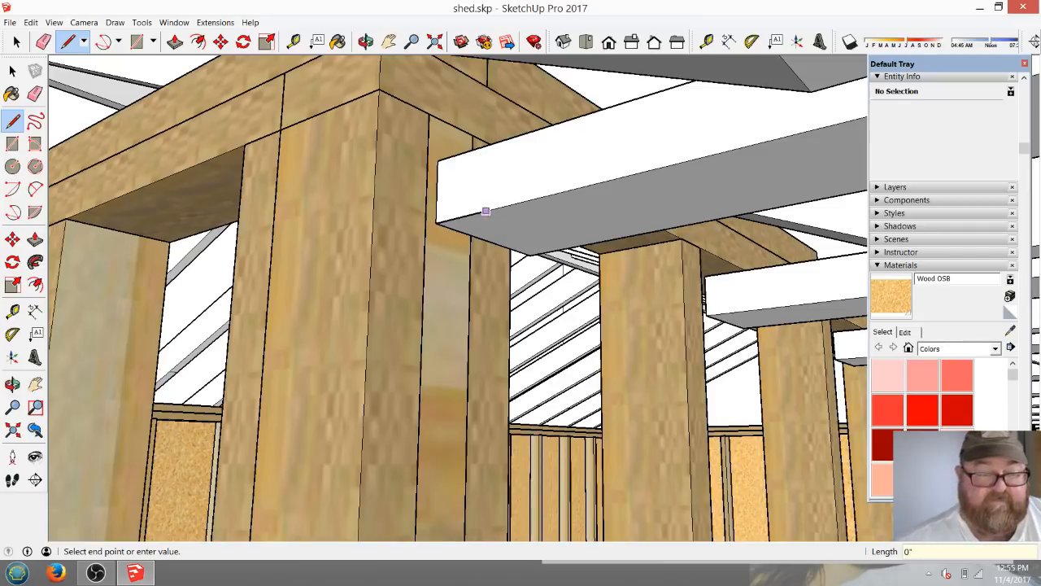
left_click(487, 145)
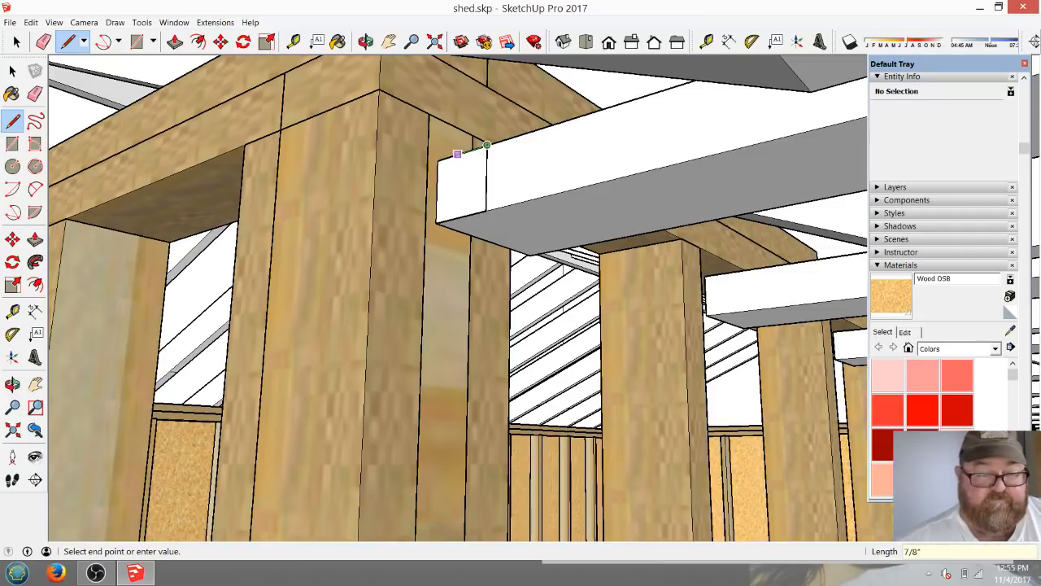
key("Escape")
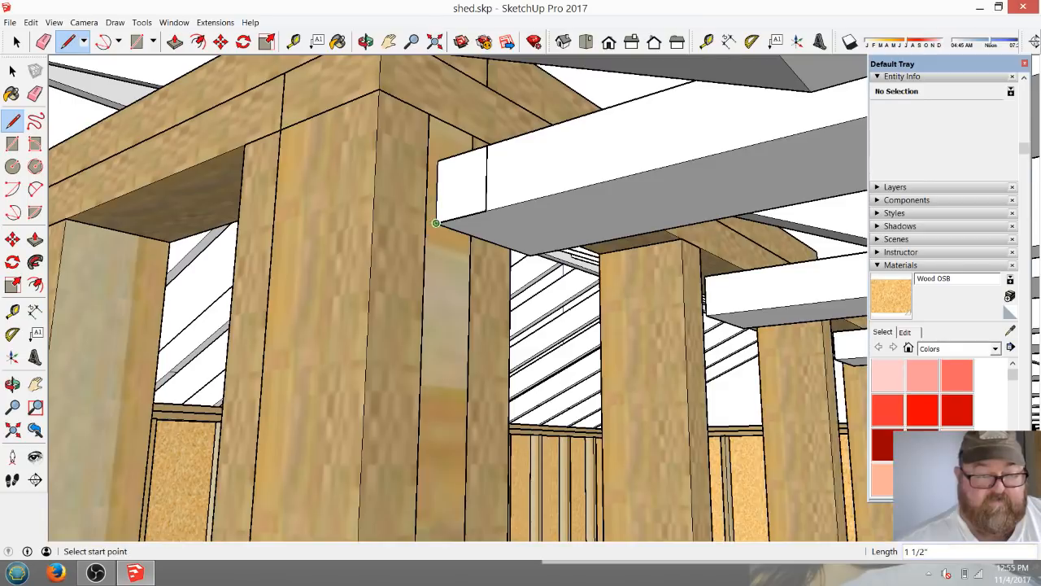
Extrude the small square 1 13/16" out to the wall's outer corner and make the resulting block a group.
left_click(174, 42)
left_click(462, 183)
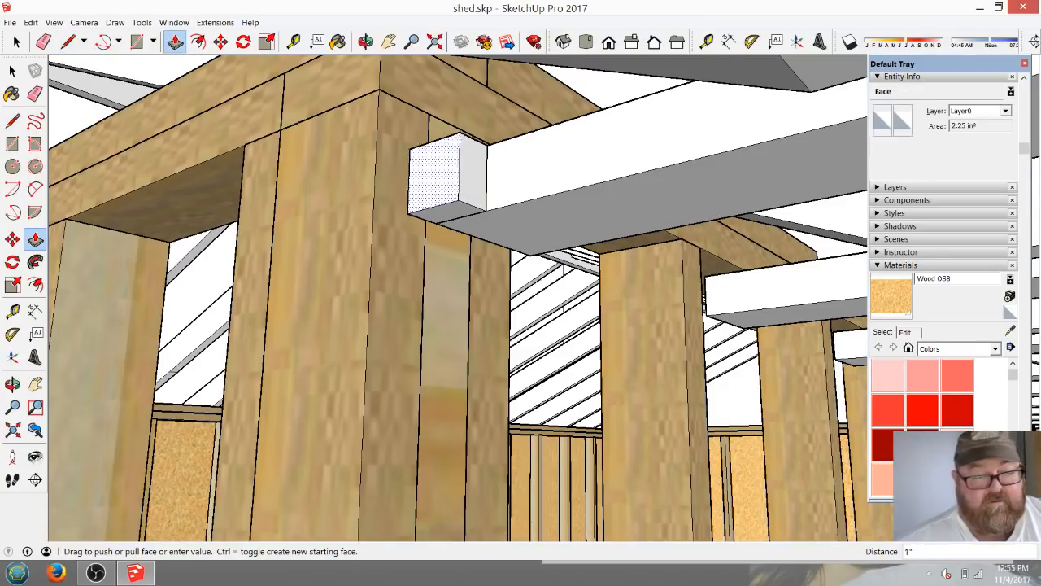
left_click(373, 215)
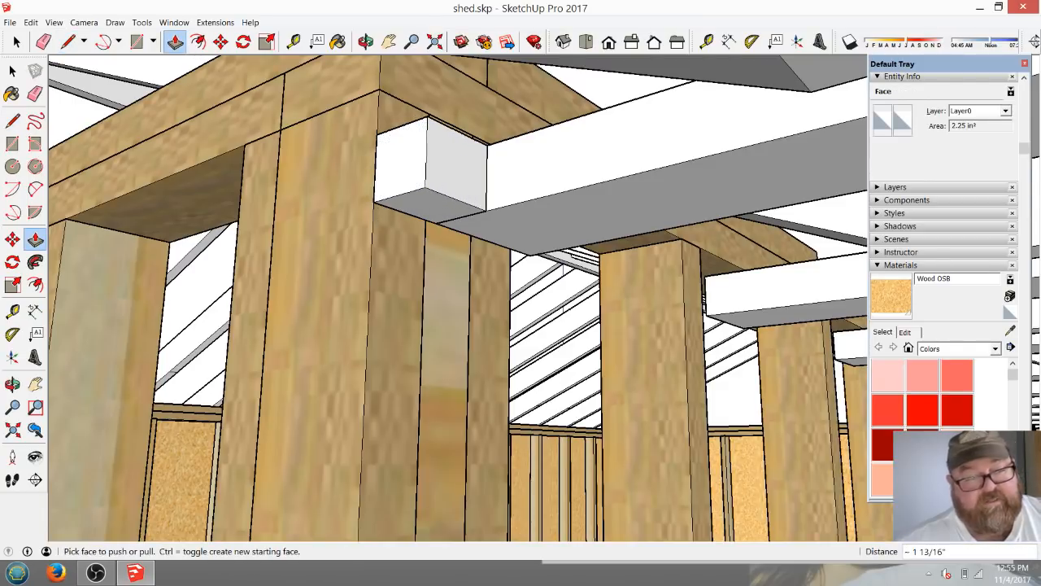
key("space")
left_click_drag(348, 100, 504, 232)
right_click(418, 172)
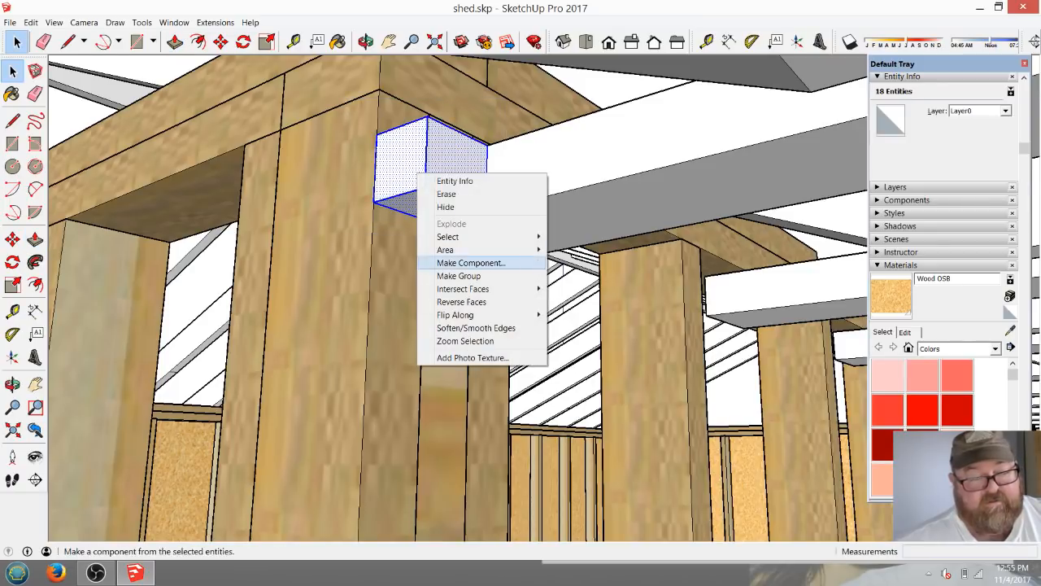
left_click(458, 275)
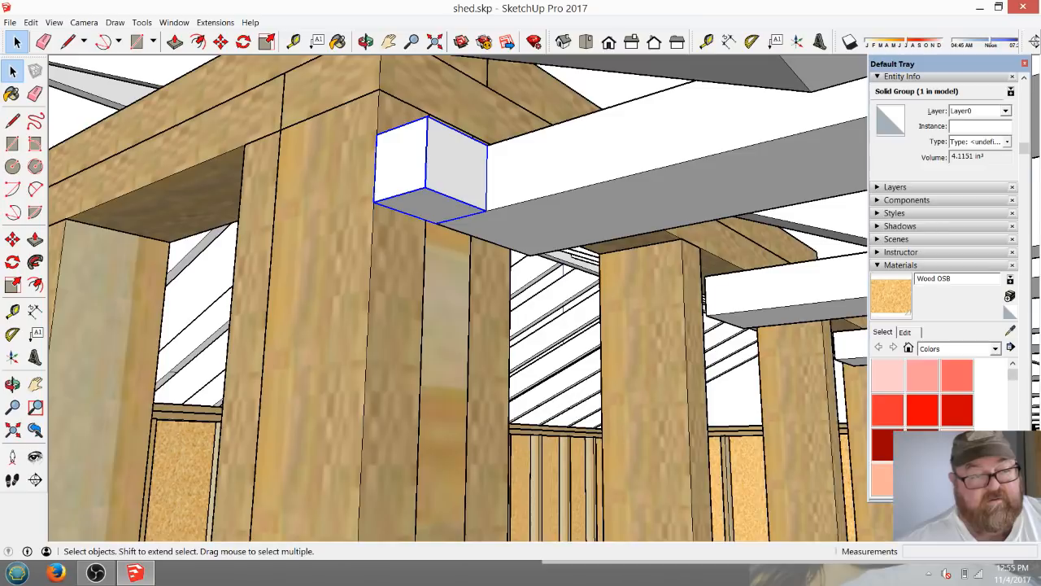
Open the block's group for editing and extrude its opposite end 1' 7/16" along the wall, past the end soffit board.
double_click(432, 173)
left_click(366, 41)
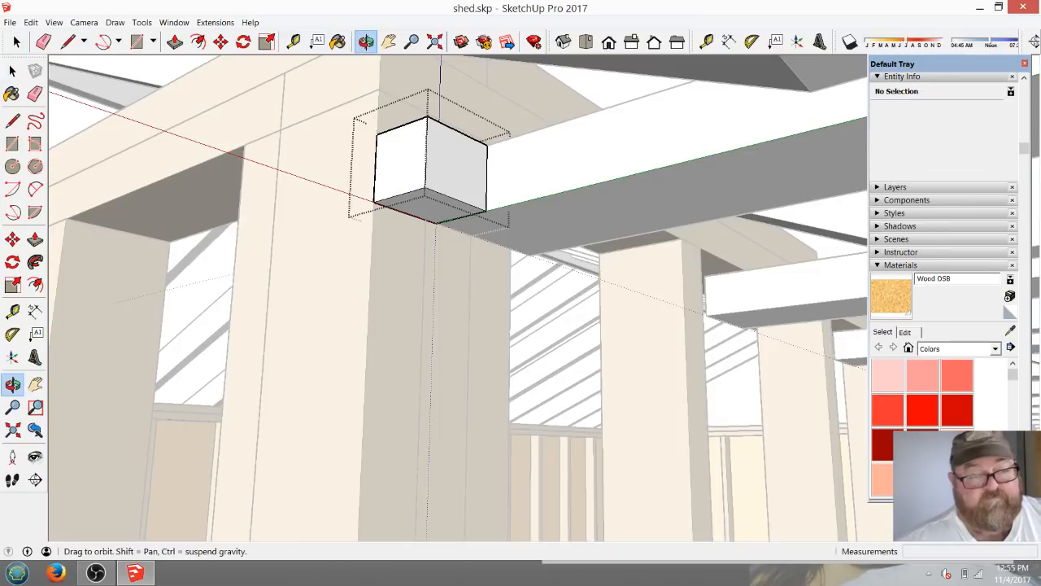
middle_click_drag(521, 268, 301, 175)
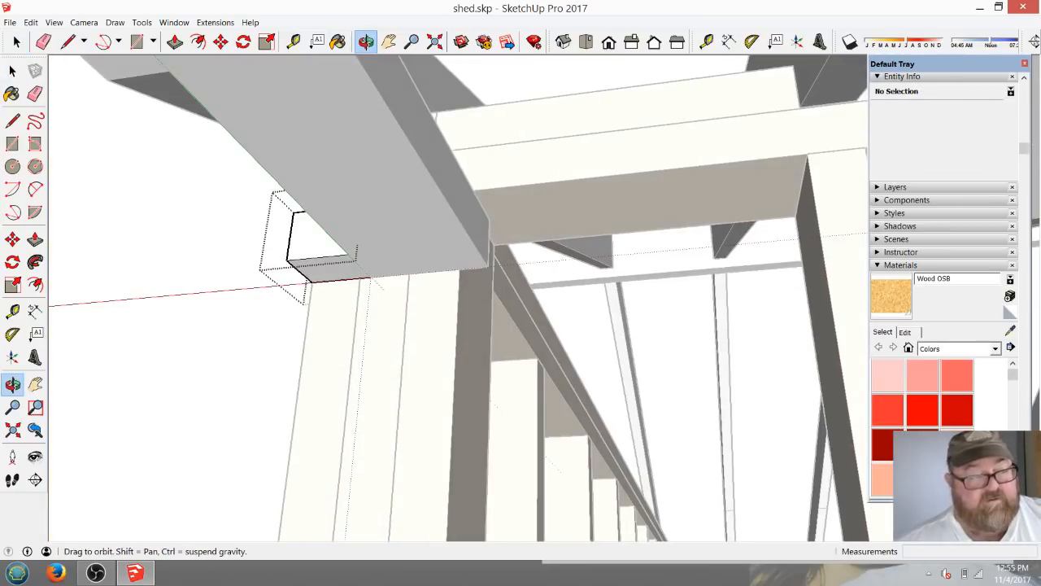
key("p")
left_click(325, 269)
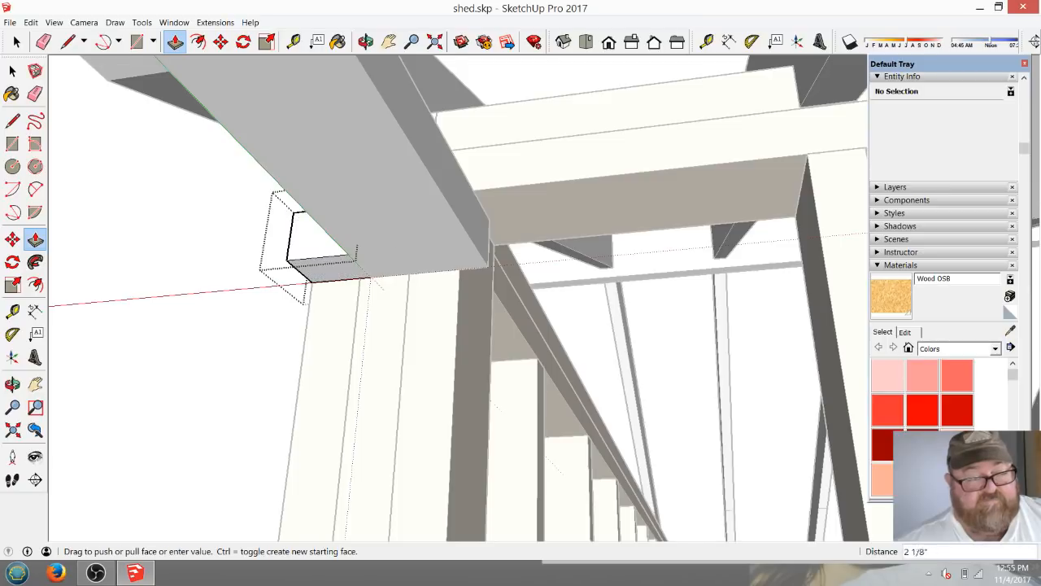
left_click(809, 243)
scroll(114, 240, "down", 5)
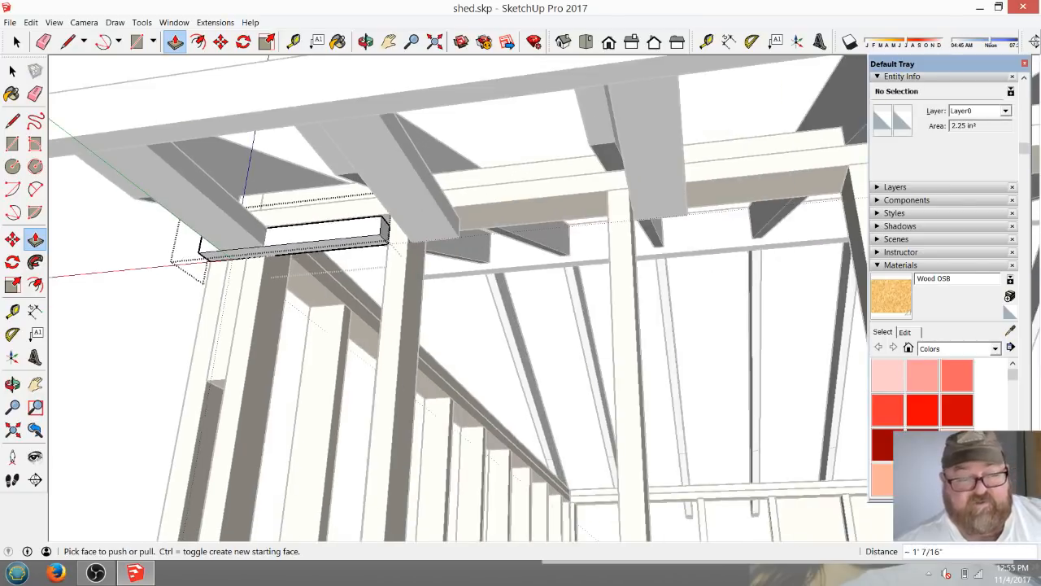
left_click(183, 255)
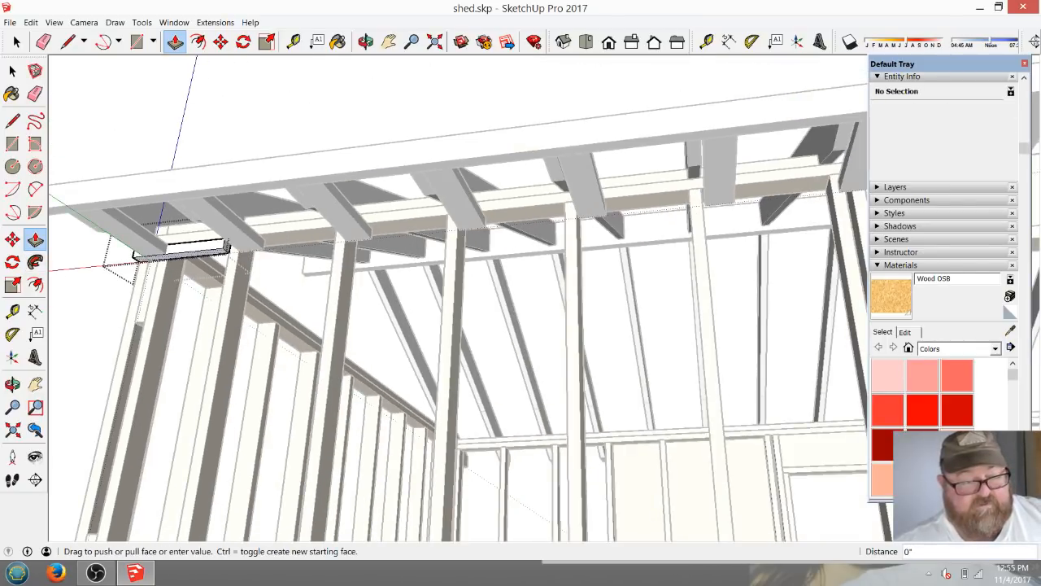
left_click(173, 310)
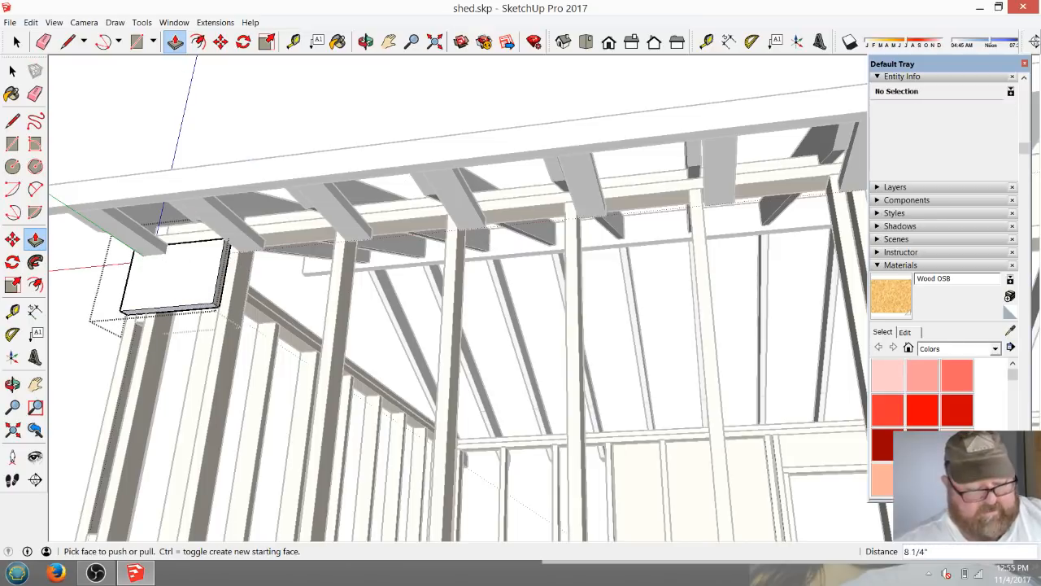
key("ctrl+z")
Extend the strip's inner end along the wall by 6' 9", another 3' 1 5/16", and finally out to the wall's far corner.
left_click(224, 246)
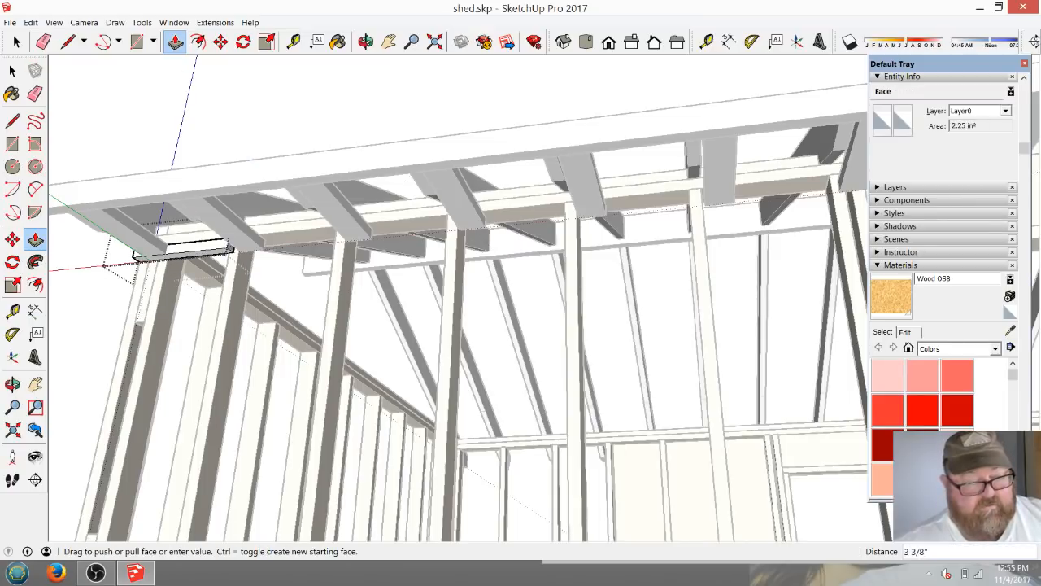
left_click(833, 189)
scroll(208, 269, "up", 6)
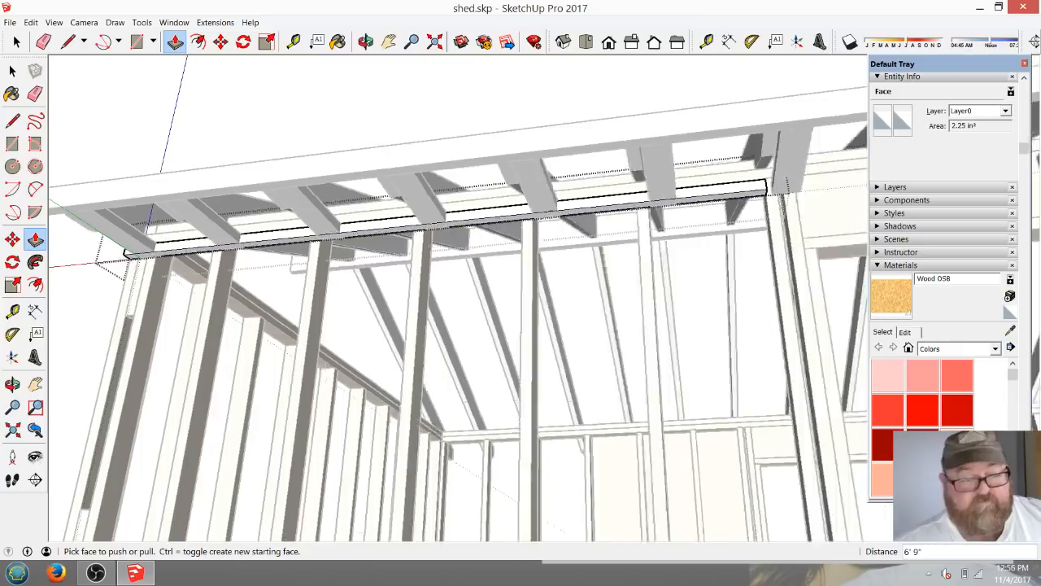
left_click(207, 270)
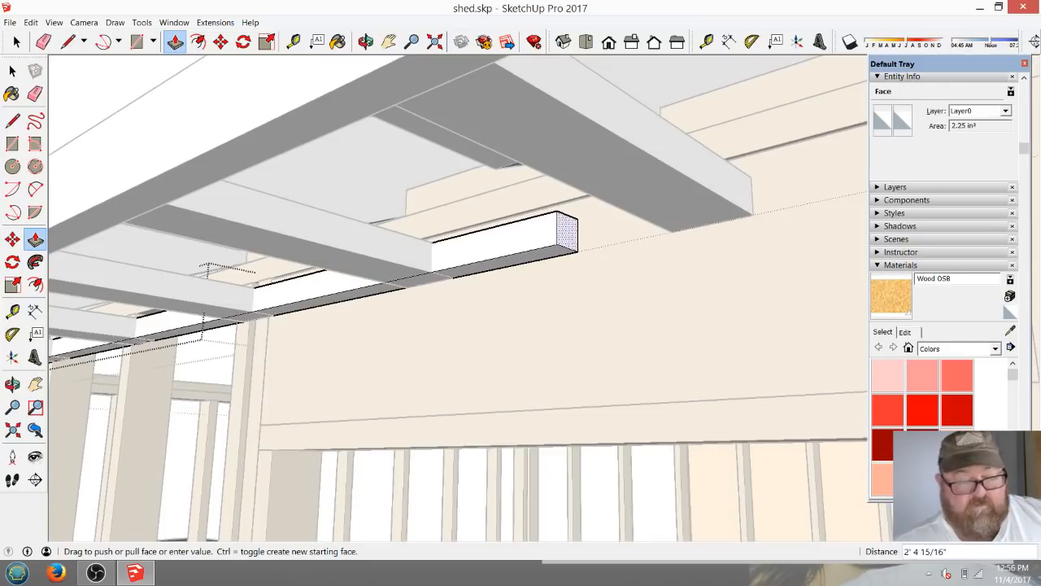
left_click(753, 214)
scroll(143, 175, "down", 4)
scroll(233, 248, "down", 6)
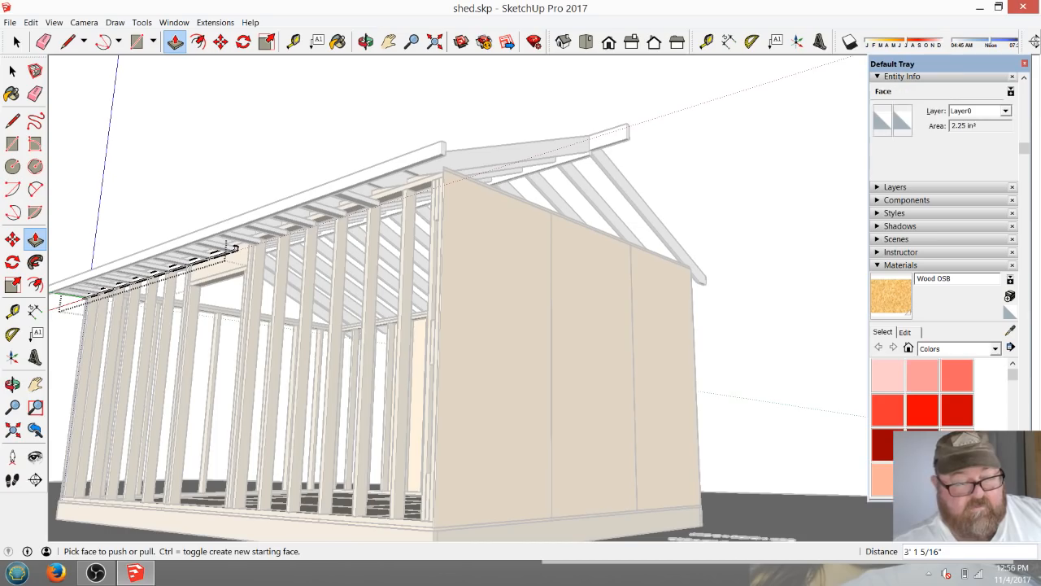
left_click(234, 247)
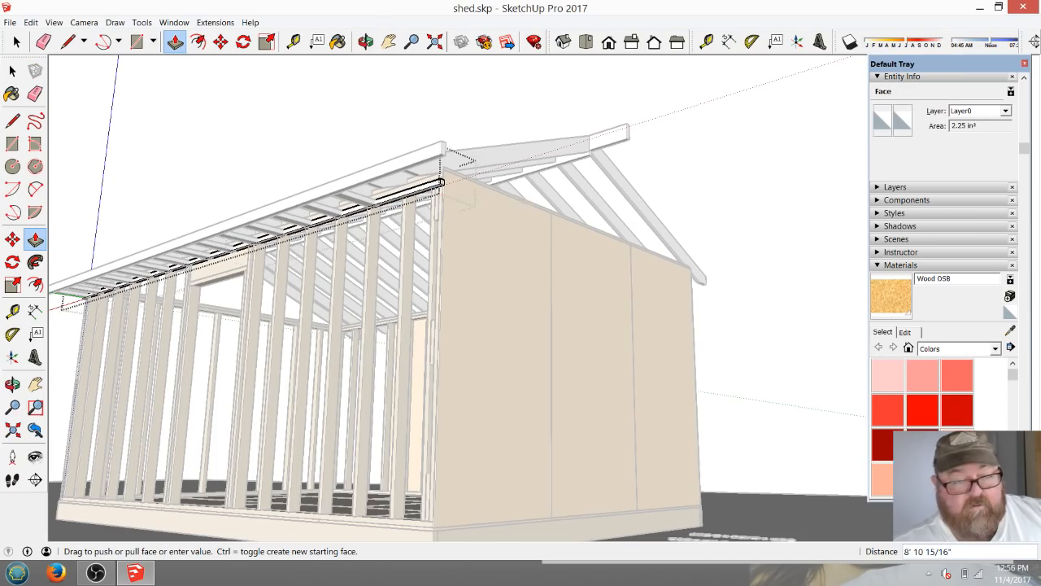
Inspect the strip at the wall corner and measure the soffit's depth from the wall to the fascia at the first two soffit boards.
mouse_move(586, 277)
middle_mouse_down()
mouse_move(350, 252)
mouse_move(642, 248)
mouse_move(594, 259)
middle_mouse_up()
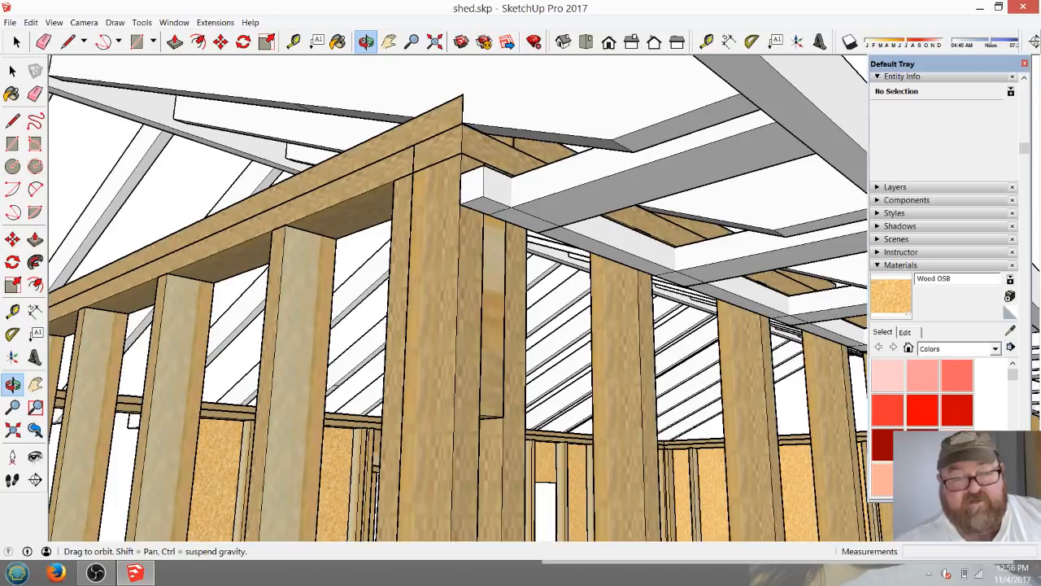
middle_click_drag(488, 260, 444, 262)
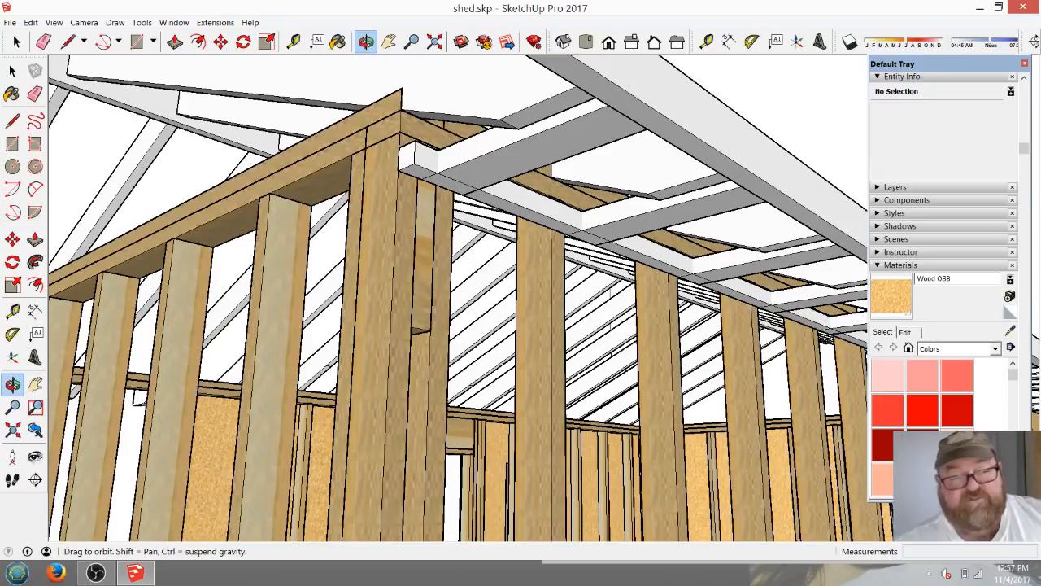
middle_click_drag(456, 260, 579, 345)
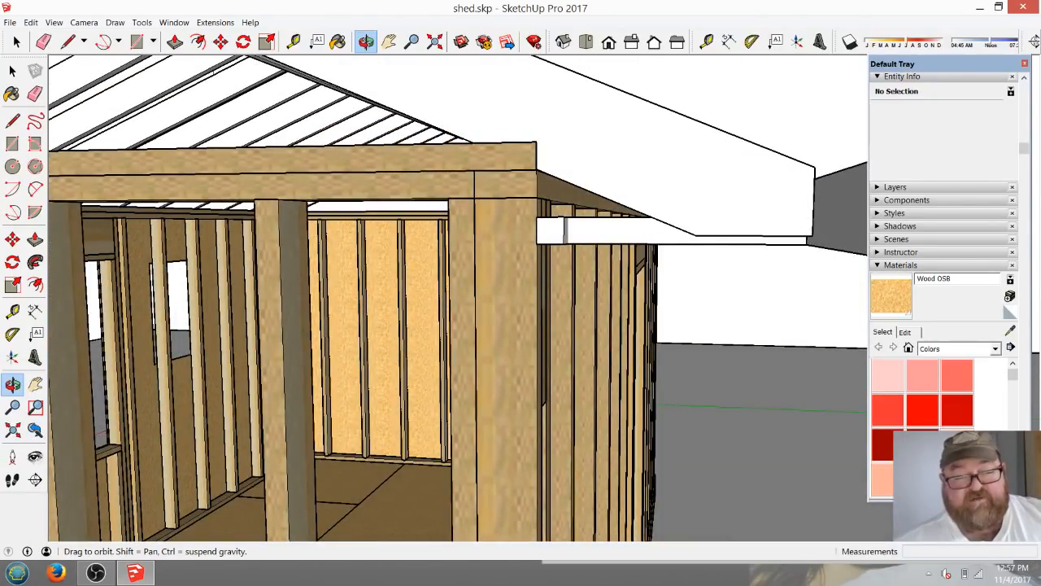
middle_click_drag(579, 346, 459, 260)
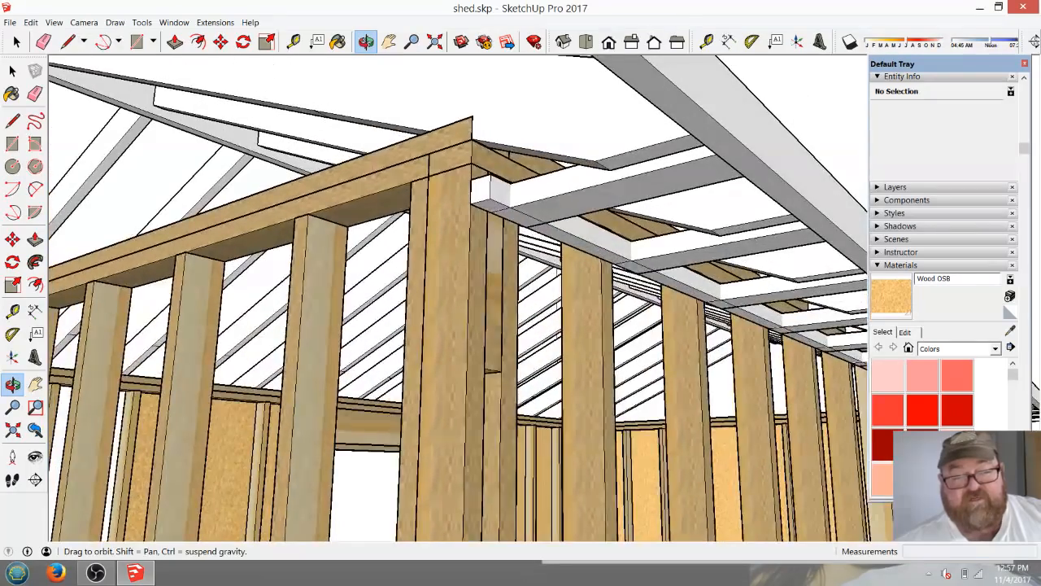
scroll(444, 187, "down", 4)
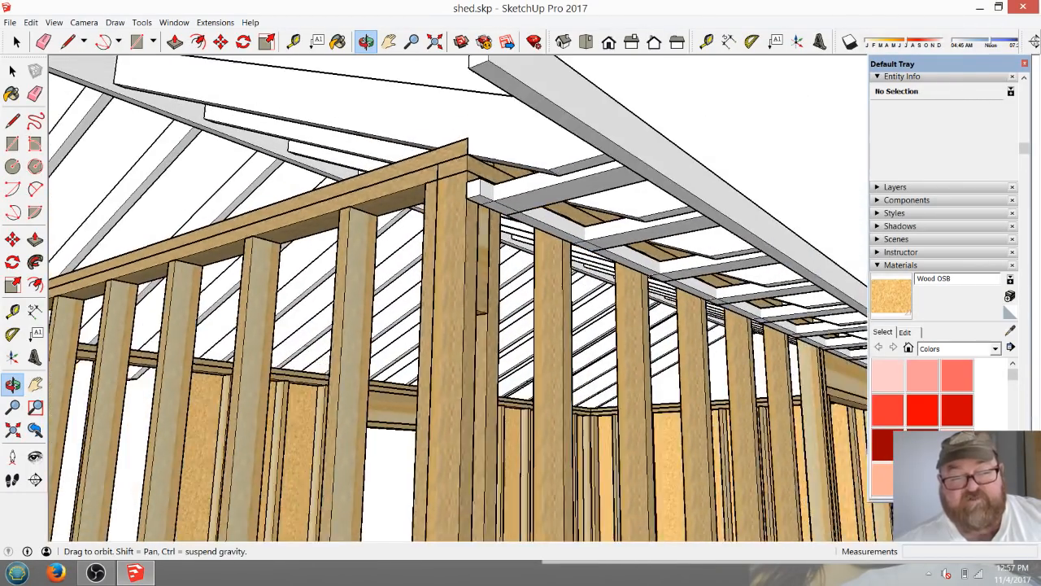
middle_click_drag(545, 297, 585, 260)
scroll(675, 273, "up", 4)
key("t")
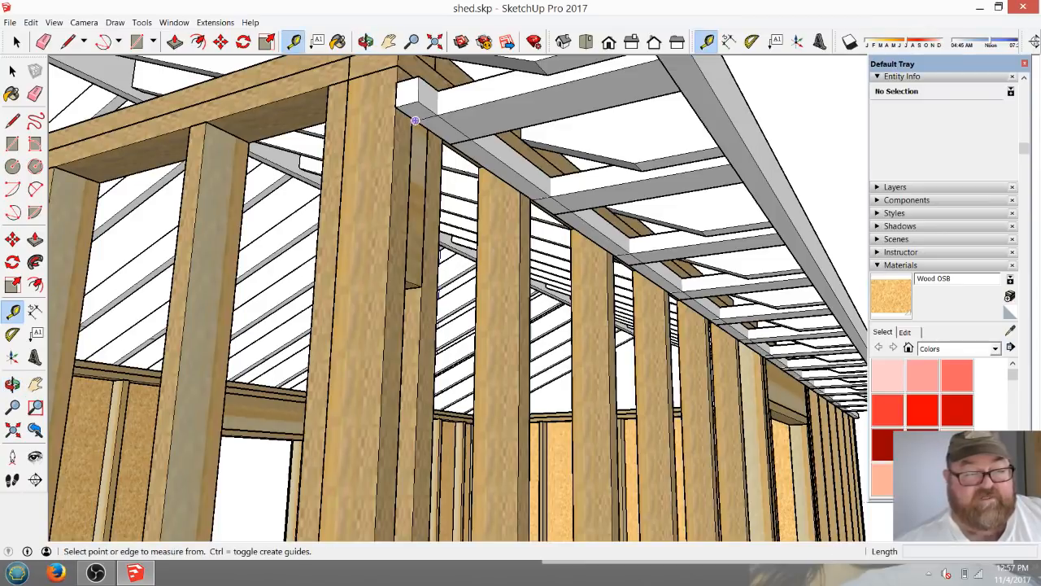
left_click(415, 120)
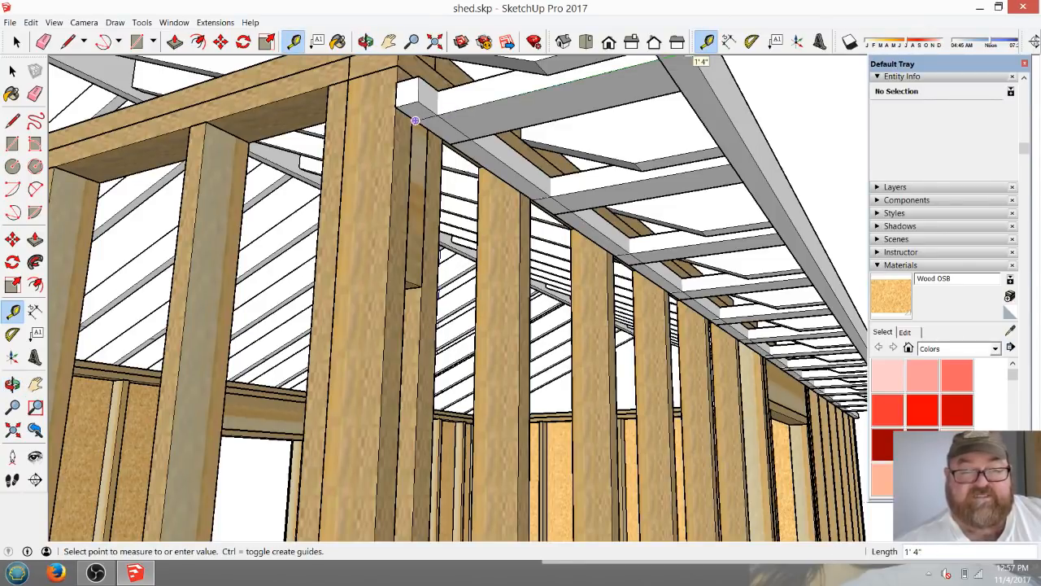
left_click(679, 105)
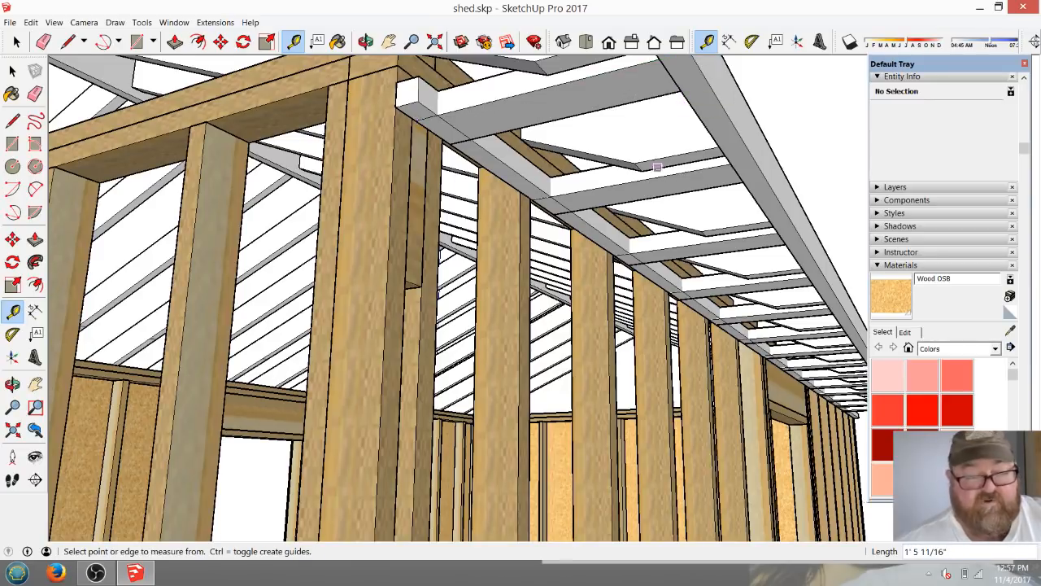
left_click(553, 213)
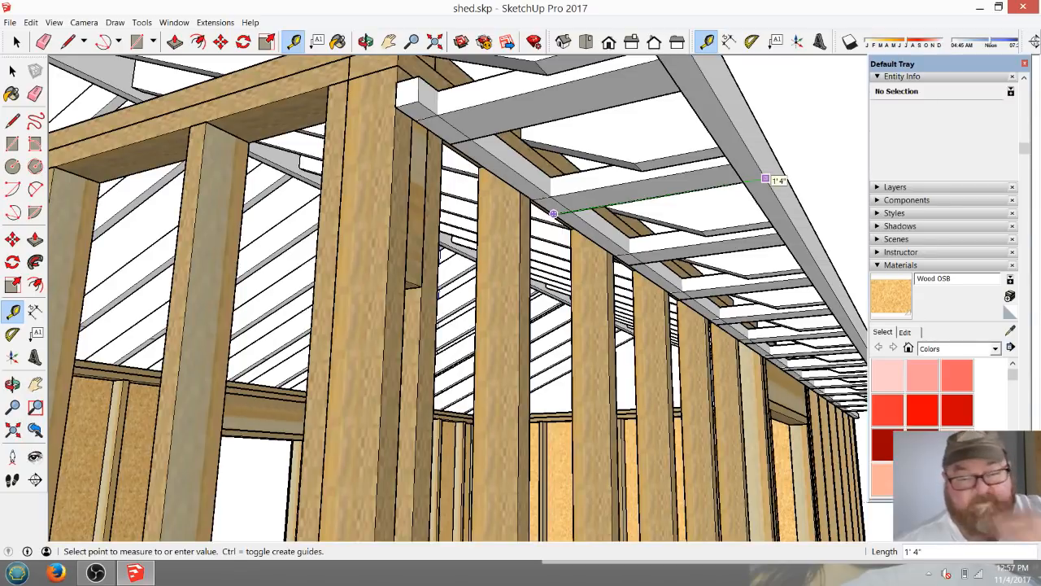
left_click(765, 179)
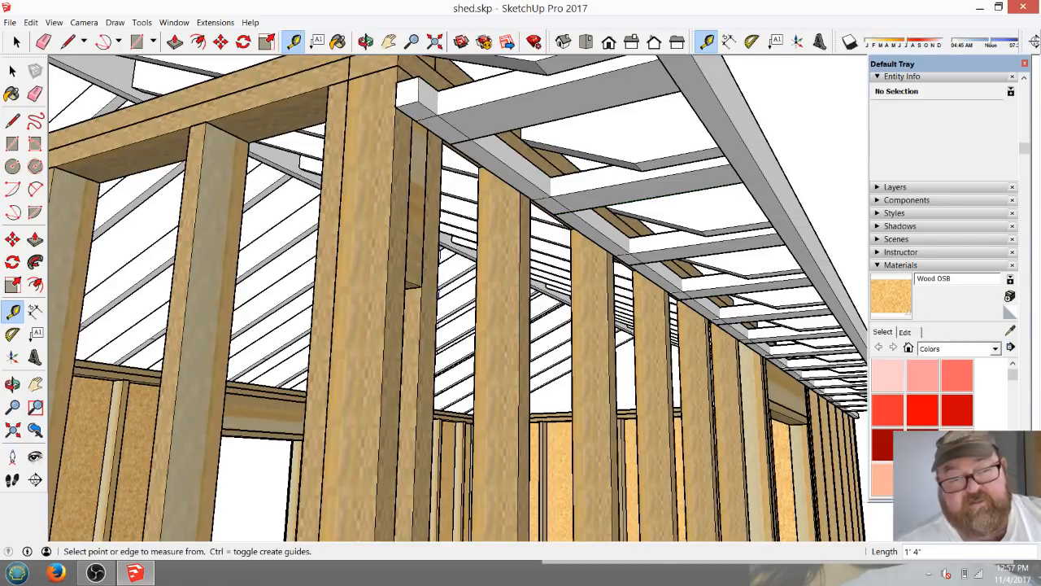
Copy the gable-end rafter 1' 4" outward along the ridge so it sits at the ridge board's outer end.
scroll(686, 258, "down", 2)
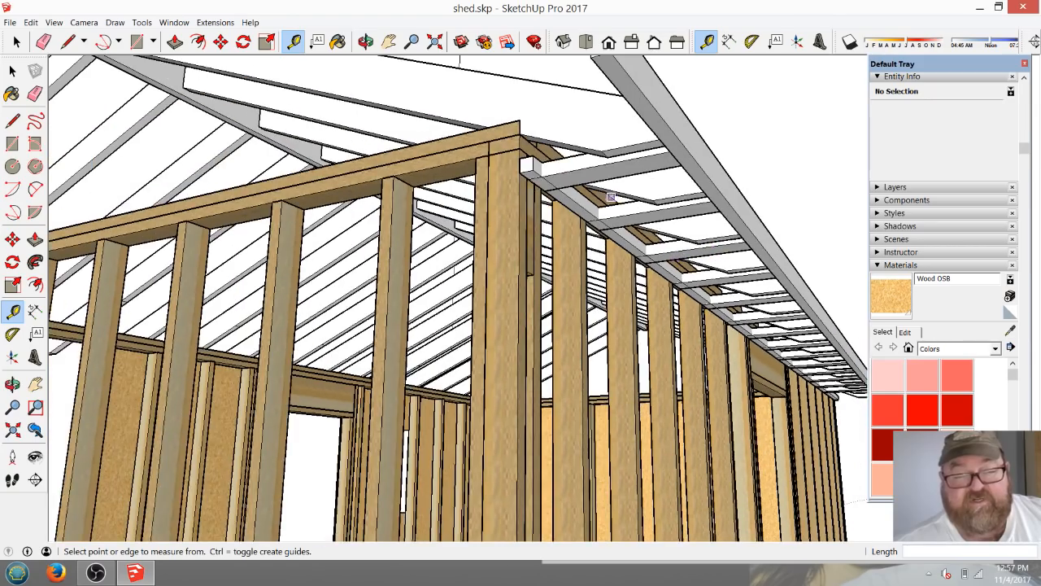
left_click(366, 41)
left_click_drag(439, 212, 106, 325)
middle_click_drag(455, 301, 342, 305)
scroll(455, 293, "up", 8)
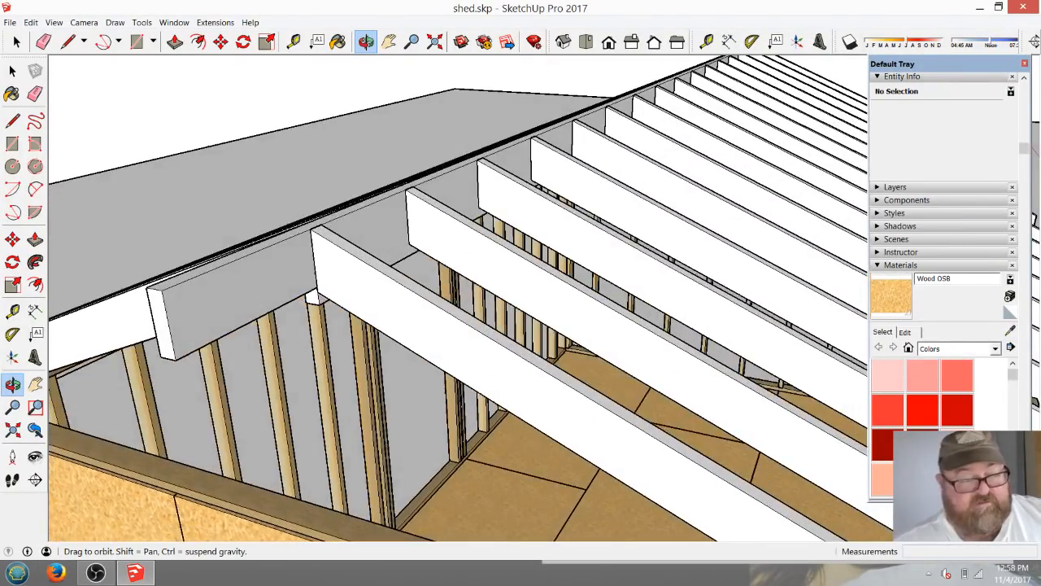
middle_click_drag(456, 293, 482, 293)
left_click(17, 42)
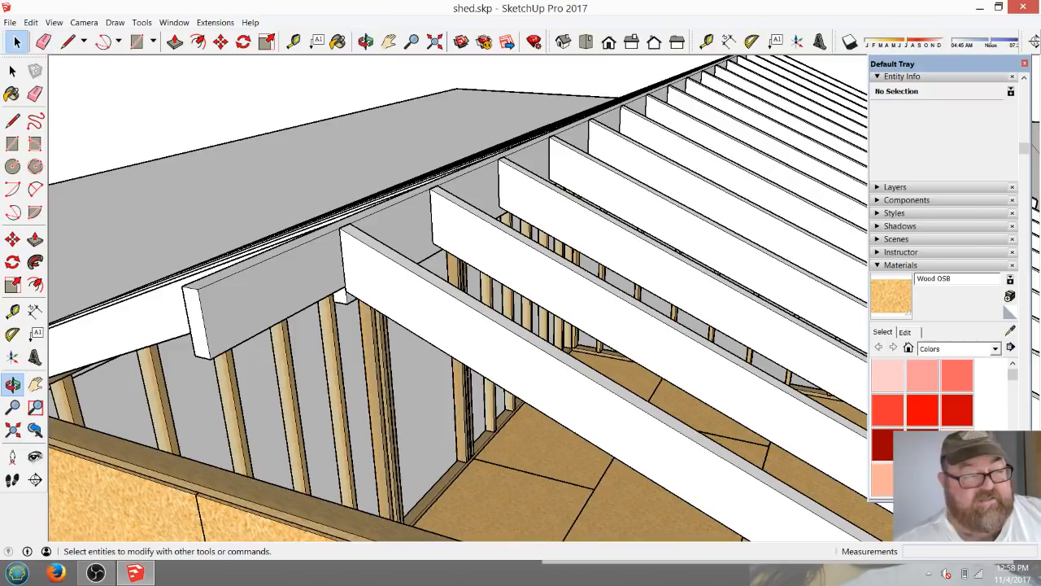
left_click(455, 321)
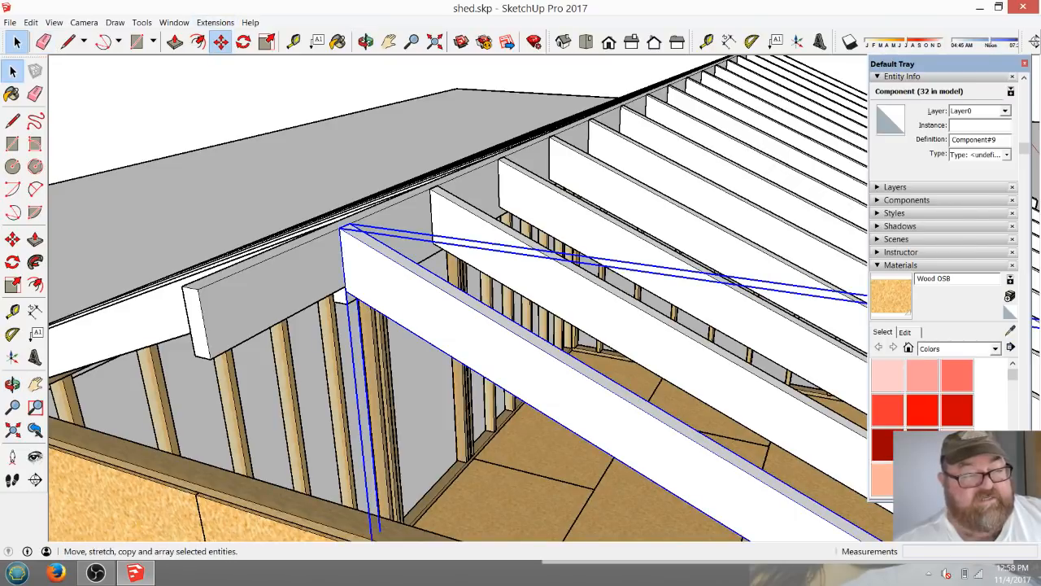
left_click(221, 41)
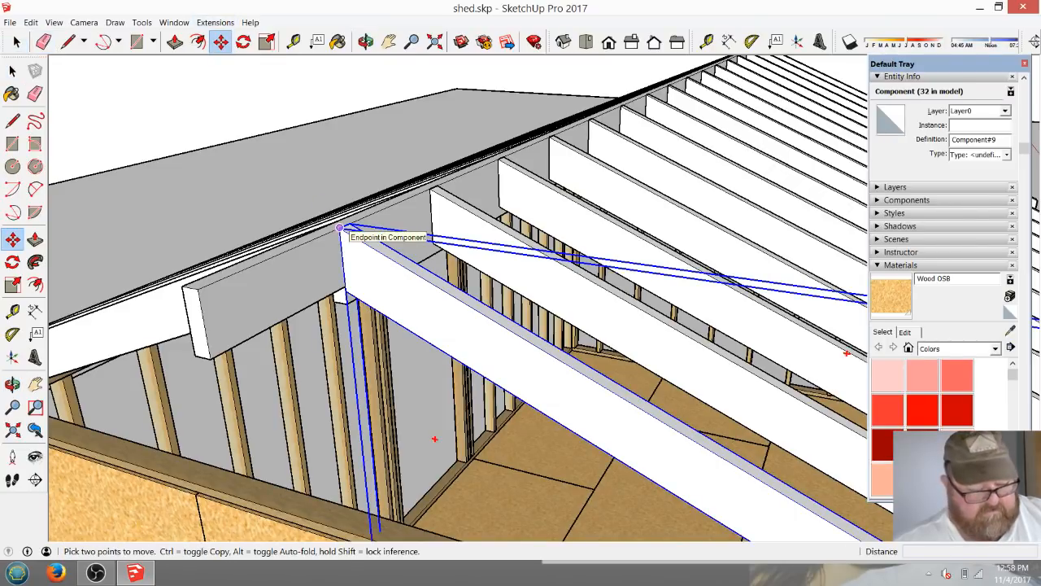
left_click(340, 227)
key("ctrl")
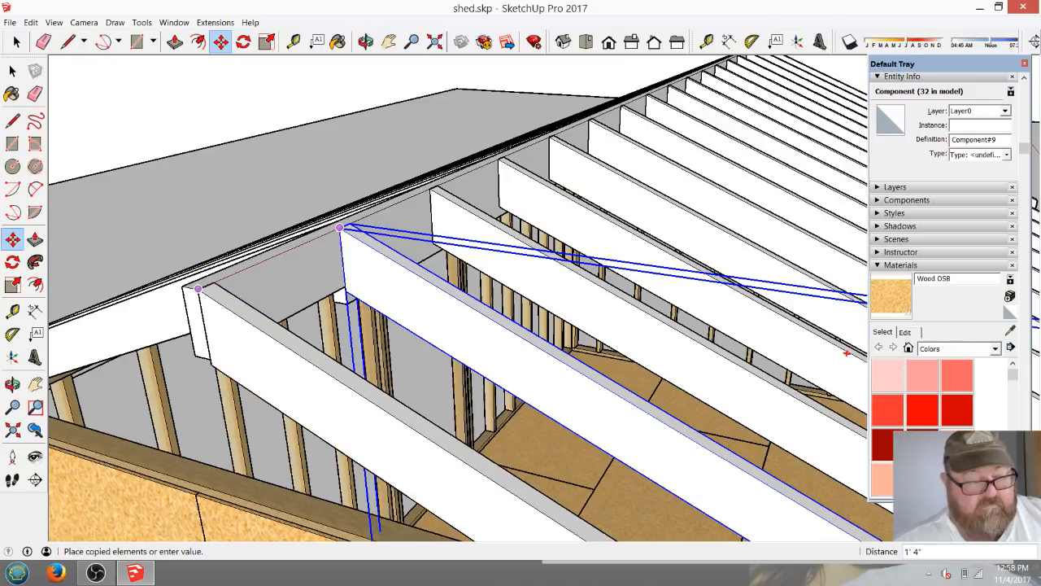
left_click(199, 288)
Make the copied overhang rafter a unique component.
scroll(472, 272, "down", 5)
scroll(537, 322, "up", 3)
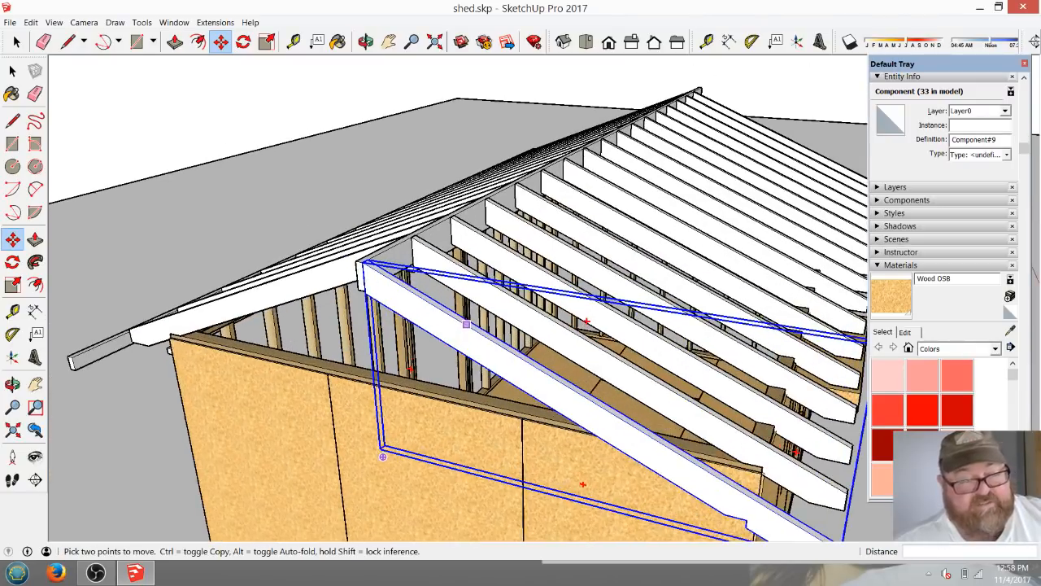
left_click(16, 41)
right_click(389, 291)
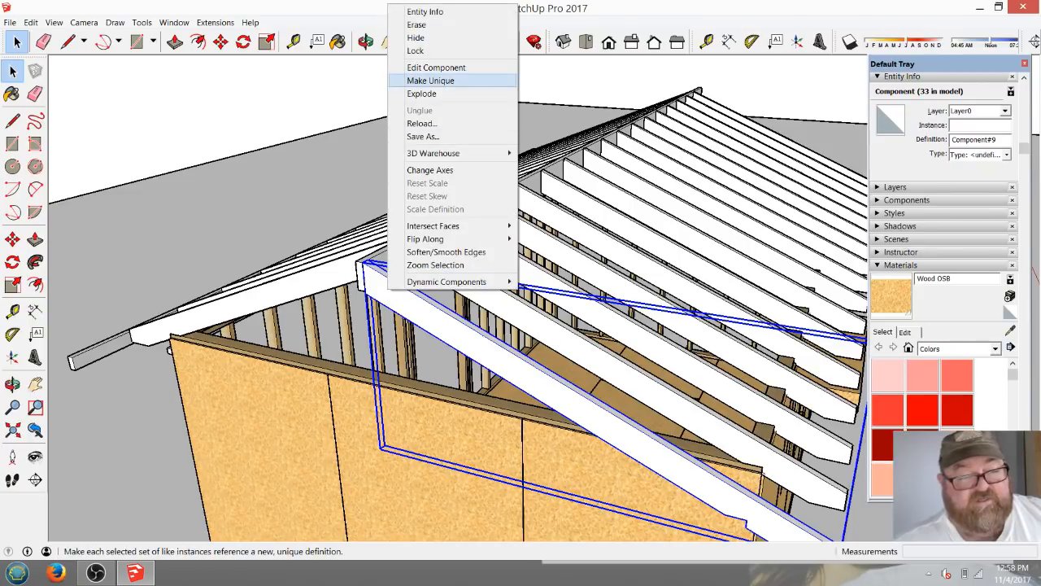
left_click(430, 81)
scroll(382, 244, "up", 5)
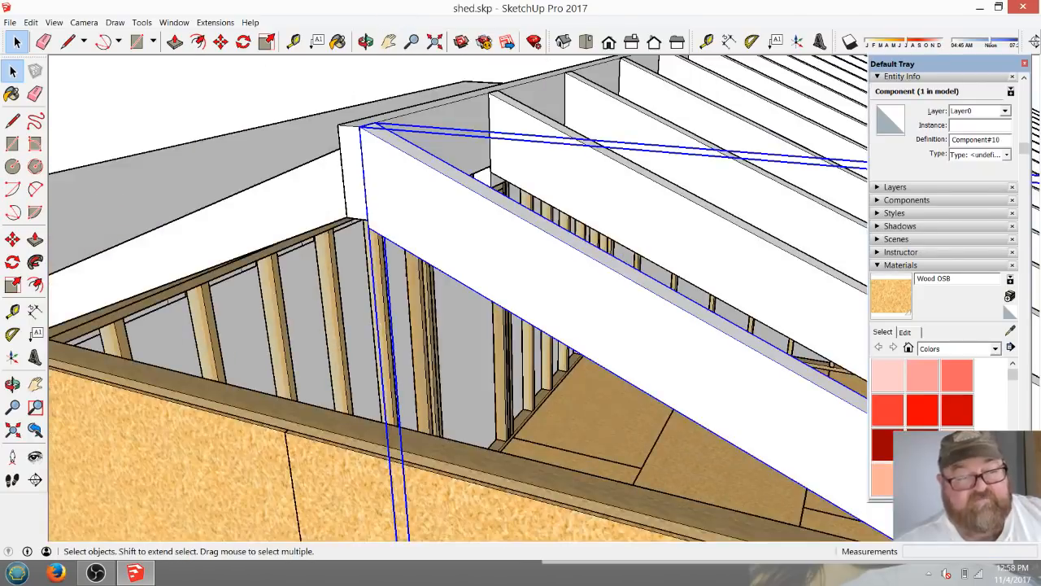
Open the overhang rafter for editing and place a guide parallel to its upper edge at an offset of 3.5".
left_click(366, 41)
left_click_drag(390, 260, 395, 202)
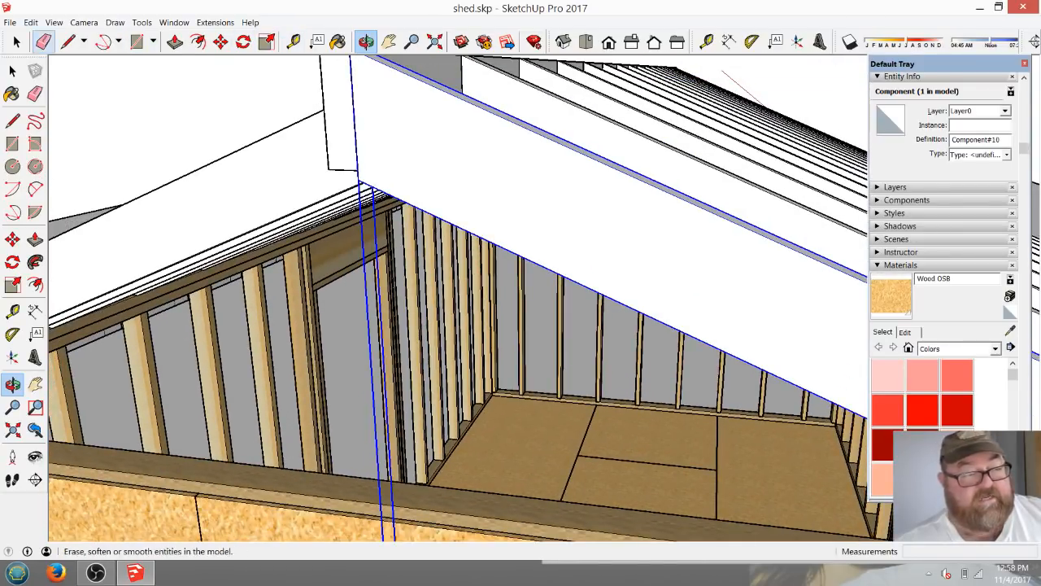
left_click(16, 42)
double_click(394, 143)
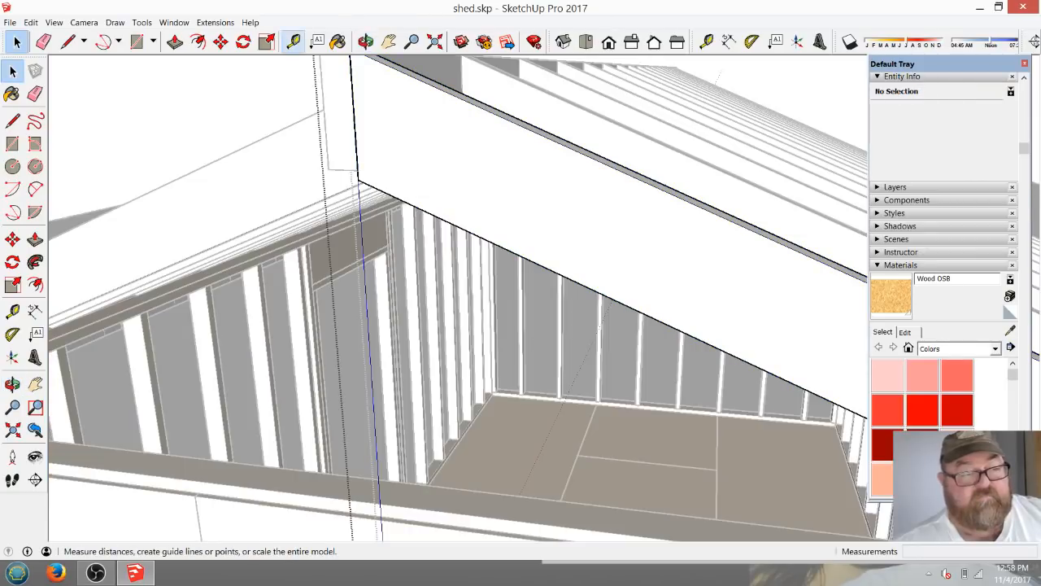
left_click(706, 41)
left_click(554, 141)
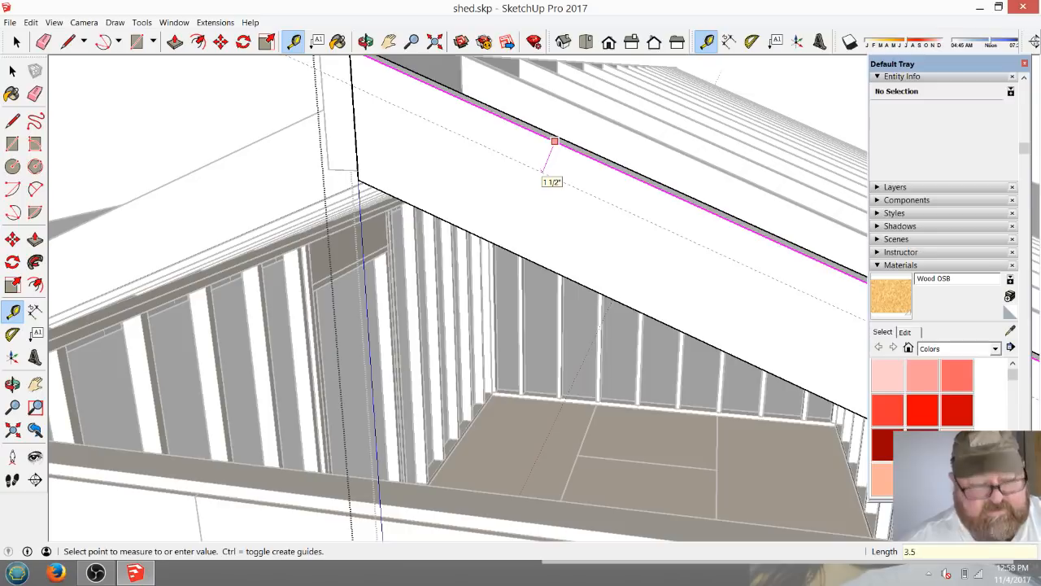
type("3.5")
key("Return")
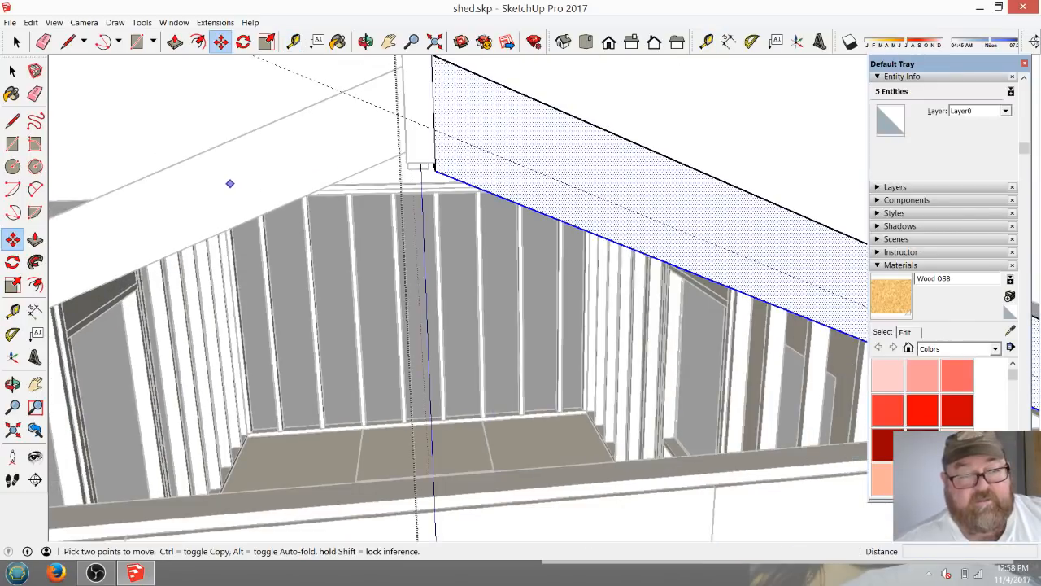
Draw a line along the guide across the rafter's face, from its ridge end to the bottom of its tail.
left_click(68, 42)
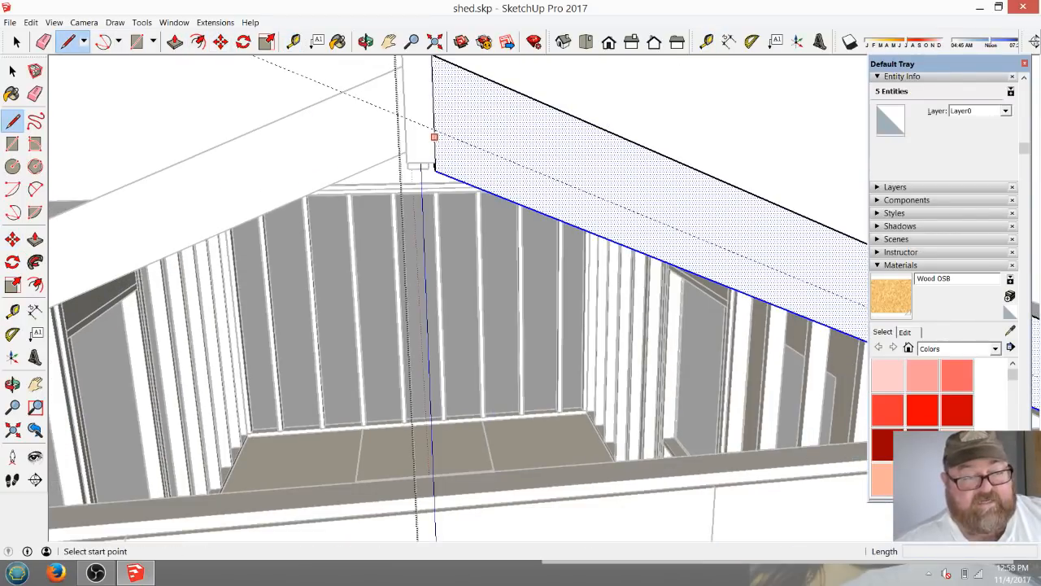
left_click(434, 128)
scroll(233, 172, "down", 5)
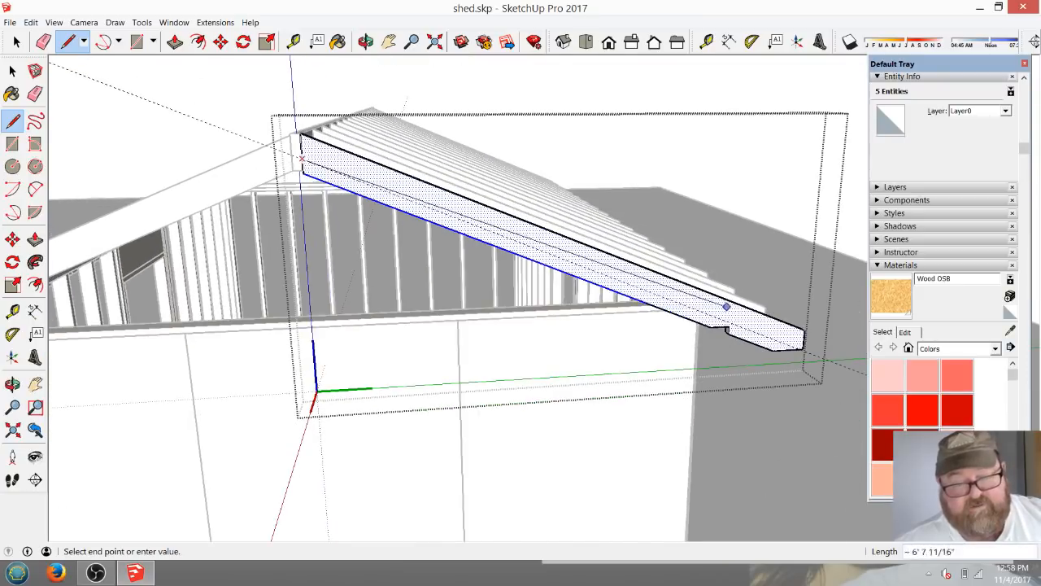
scroll(795, 364, "up", 4)
scroll(795, 363, "up", 2)
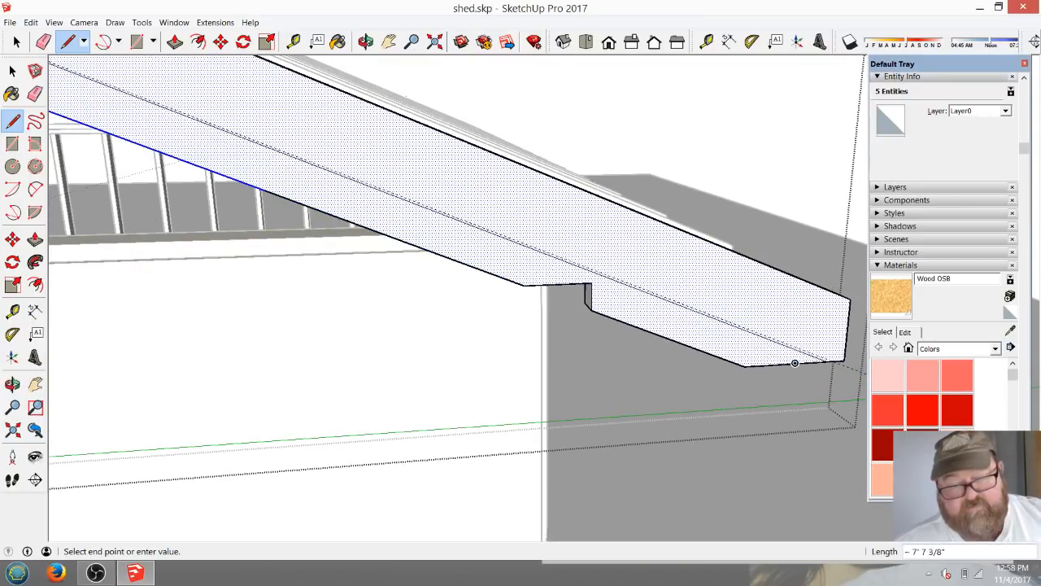
left_click(831, 360)
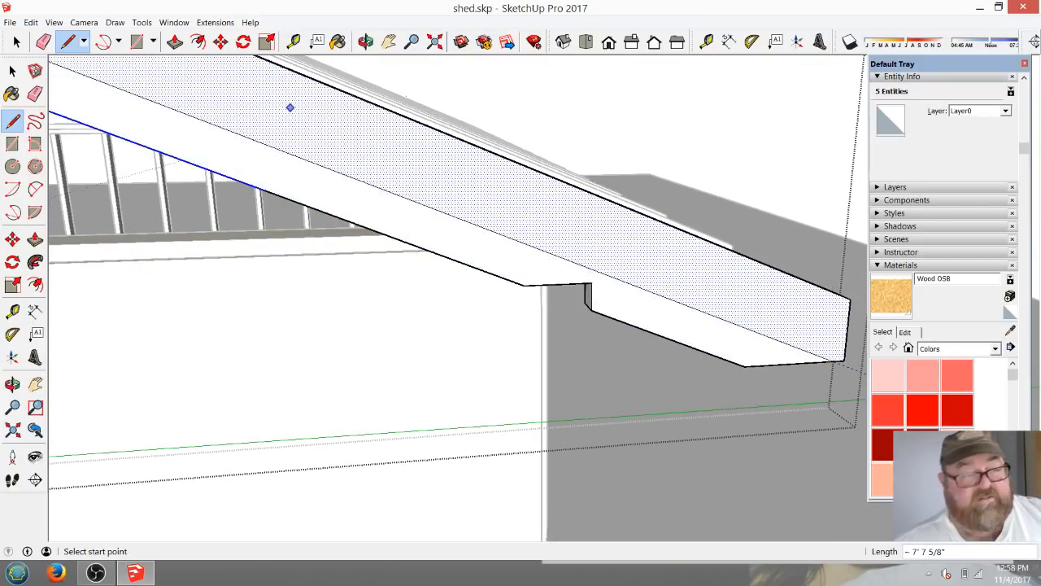
Push the rafter's lower strip back 1 1/2" through its full thickness to cut away the notched underside.
left_click(366, 42)
left_click_drag(371, 219, 488, 186)
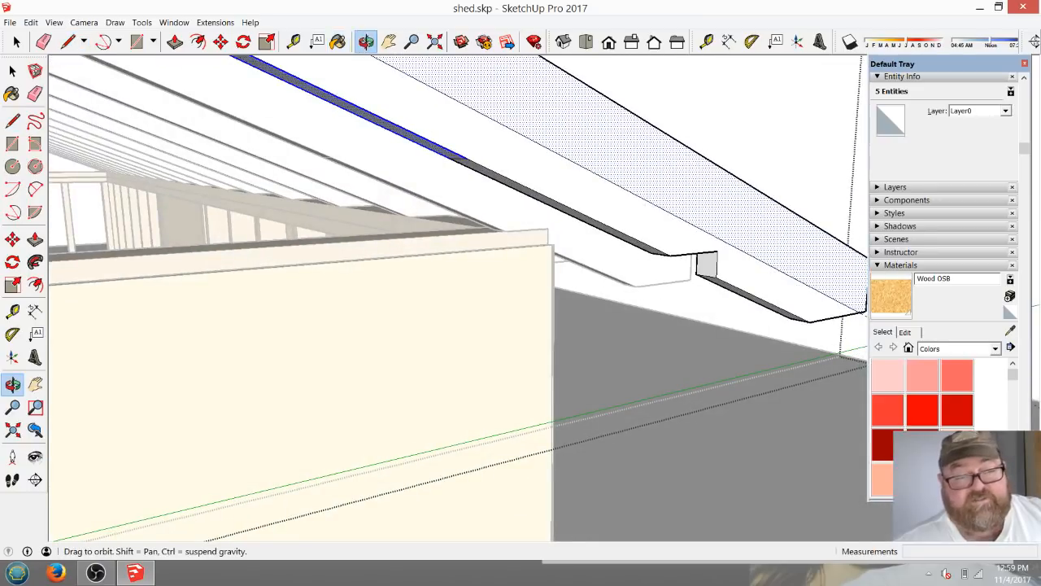
left_click(175, 41)
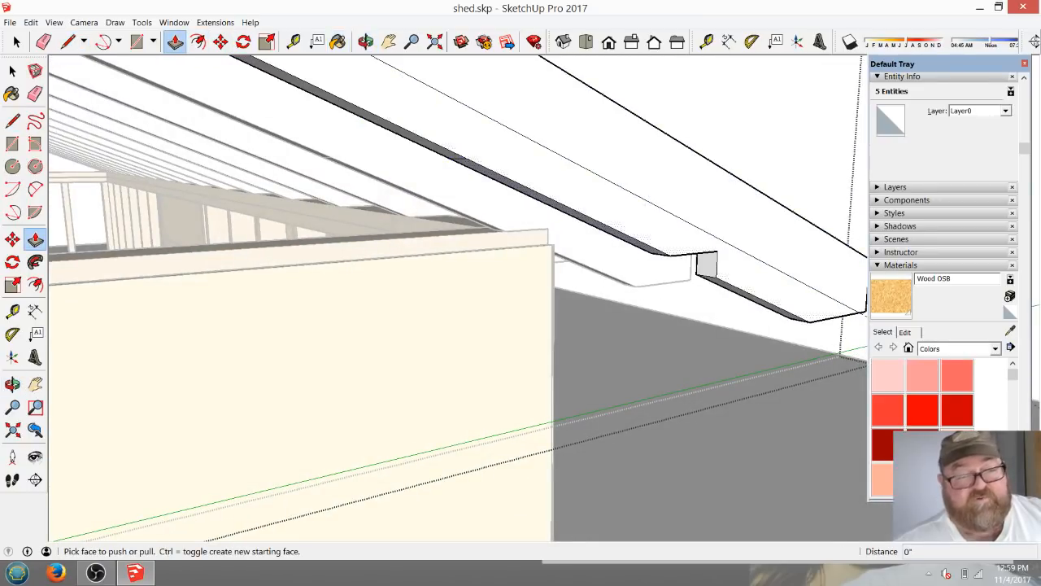
left_click(498, 157)
left_click(521, 169)
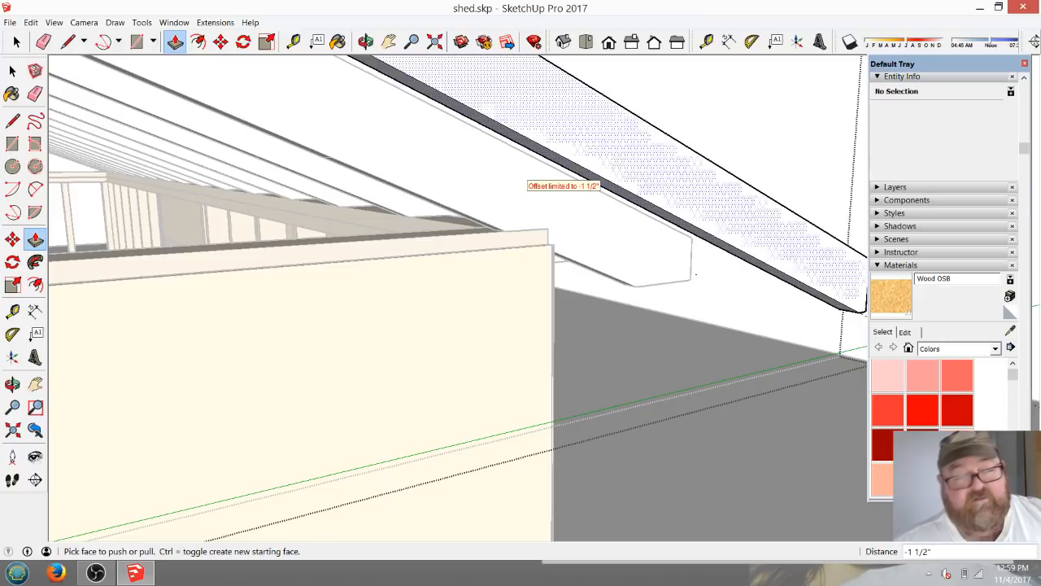
Inspect the narrowed overhang rafter from its tail up to where it meets the ridge board.
left_click(366, 41)
left_click_drag(520, 163, 421, 286)
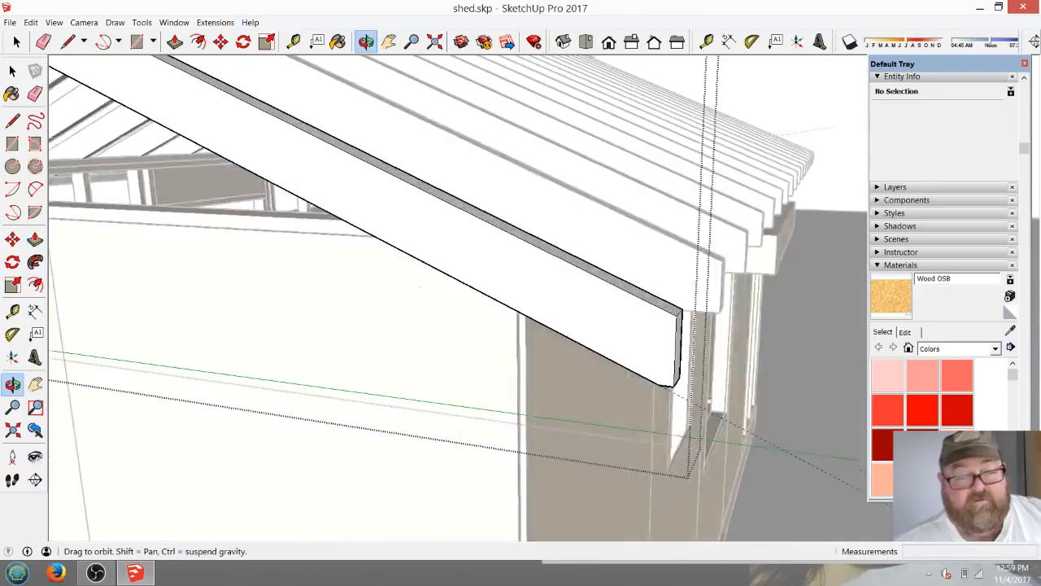
middle_click_drag(622, 332, 542, 305)
scroll(570, 330, "down", 3)
scroll(625, 355, "down", 3)
scroll(664, 354, "down", 3)
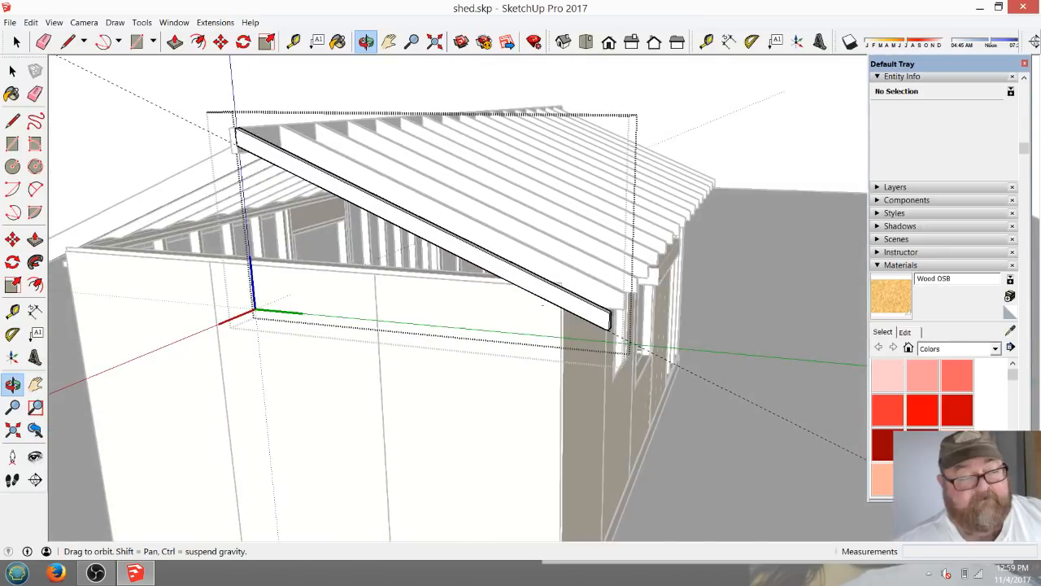
scroll(244, 114, "up", 5)
scroll(258, 206, "down", 5)
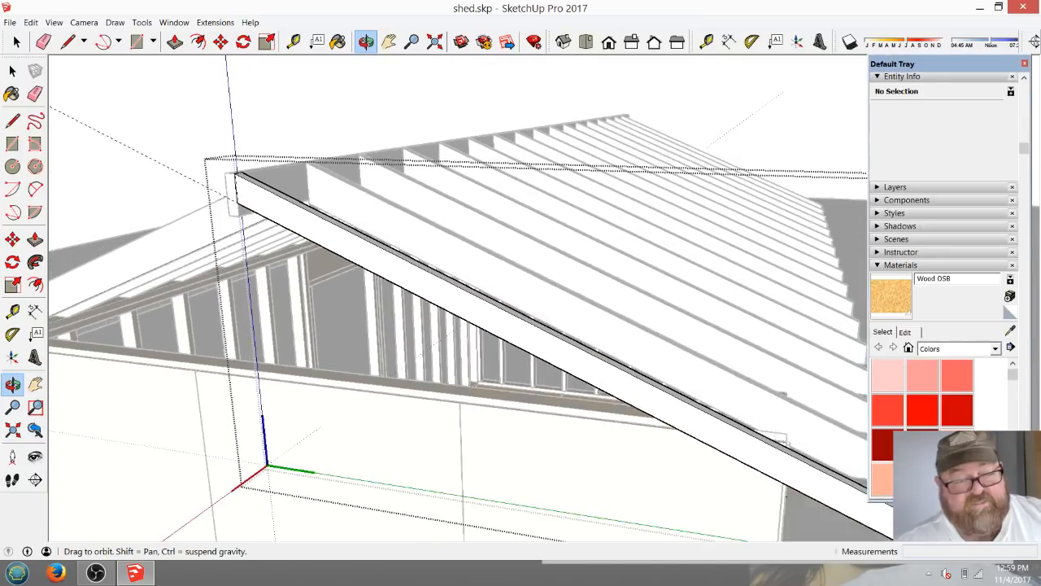
middle_click_drag(708, 447, 732, 400)
scroll(488, 328, "up", 4)
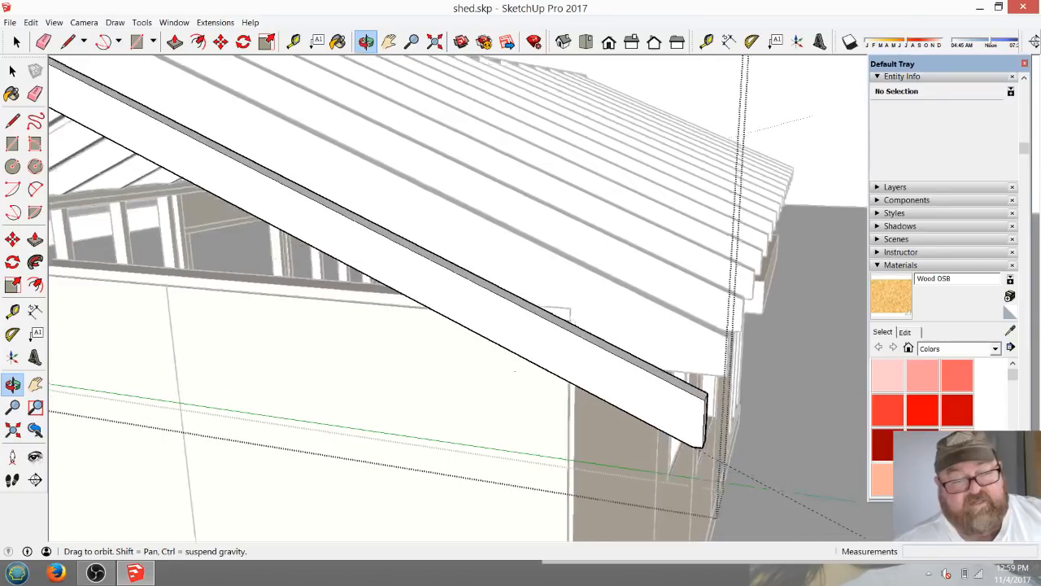
scroll(732, 400, "down", 5)
scroll(545, 325, "up", 8)
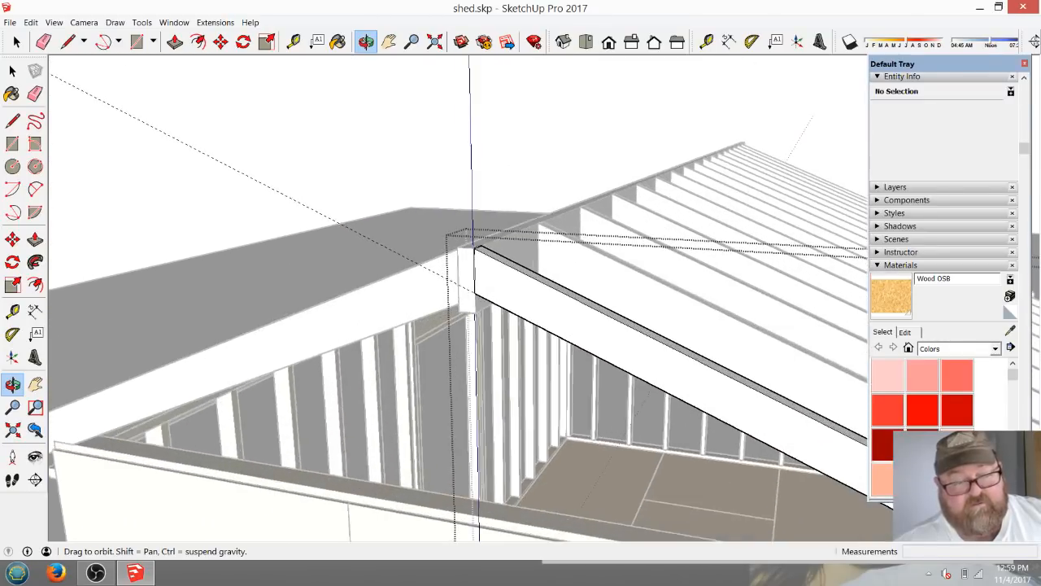
scroll(545, 325, "up", 5)
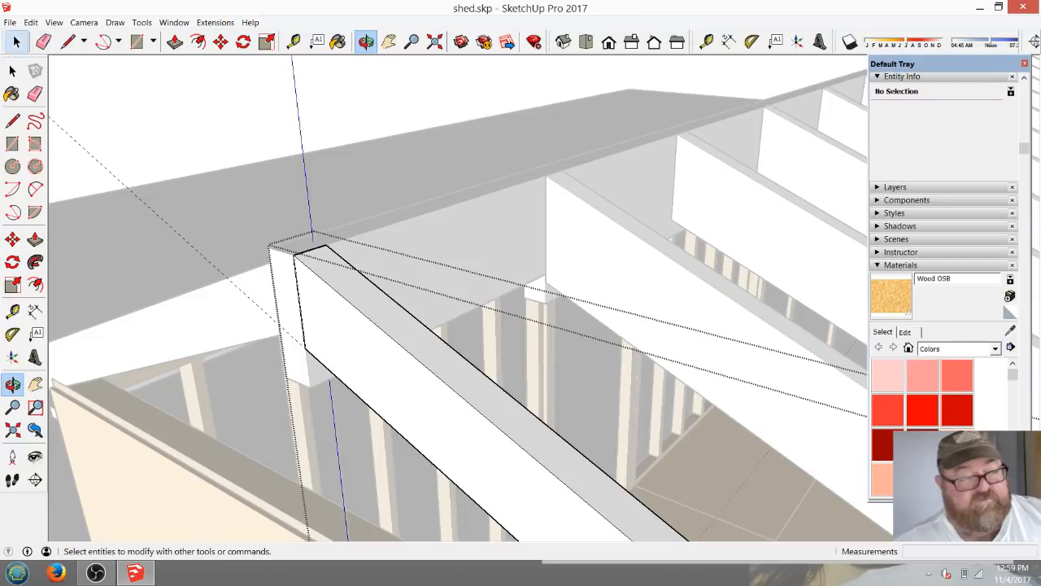
Open the ridge board's group for editing and push the underside of its overhanging end up about 1 11/16".
left_click(17, 42)
left_click(287, 305)
left_click(286, 305)
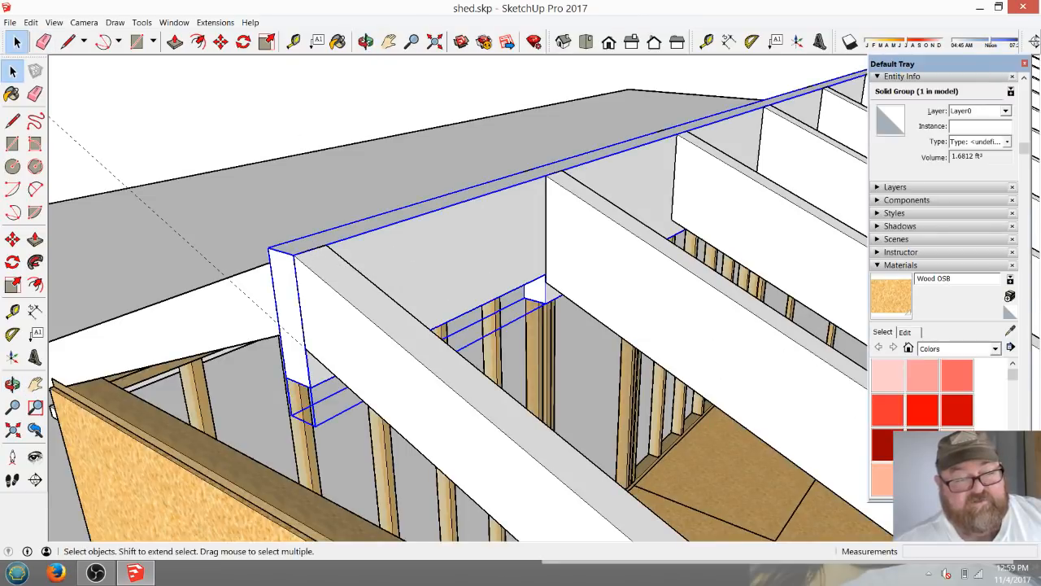
double_click(286, 305)
middle_click_drag(287, 305, 313, 114)
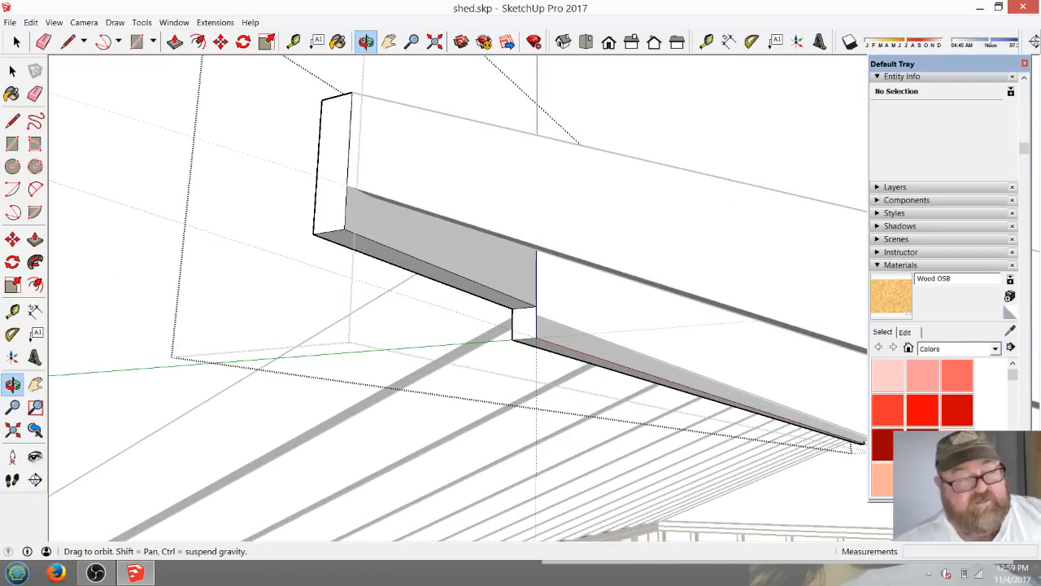
left_click(174, 41)
left_click(406, 262)
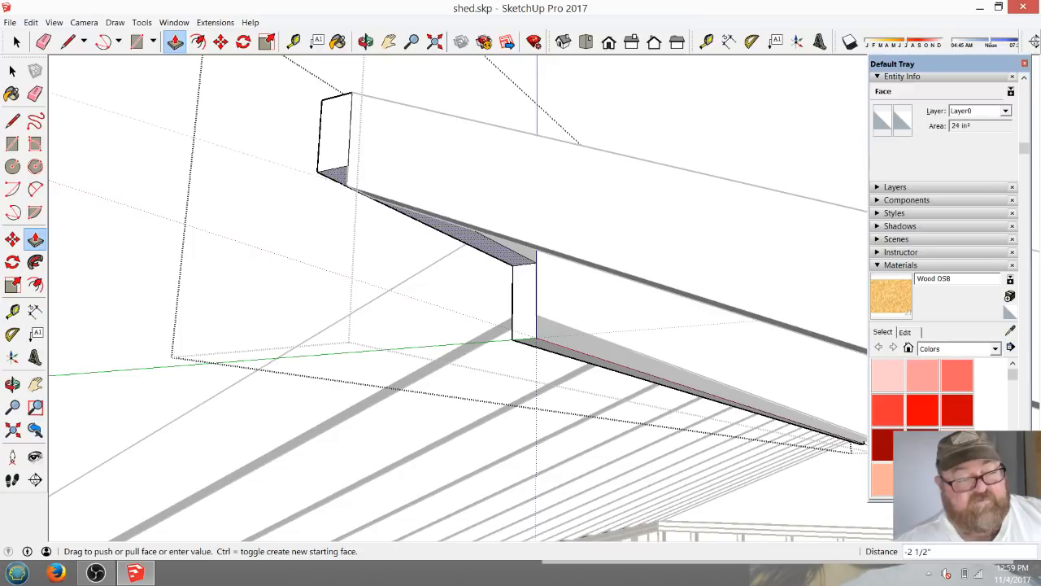
left_click(347, 184)
scroll(355, 156, "up", 1)
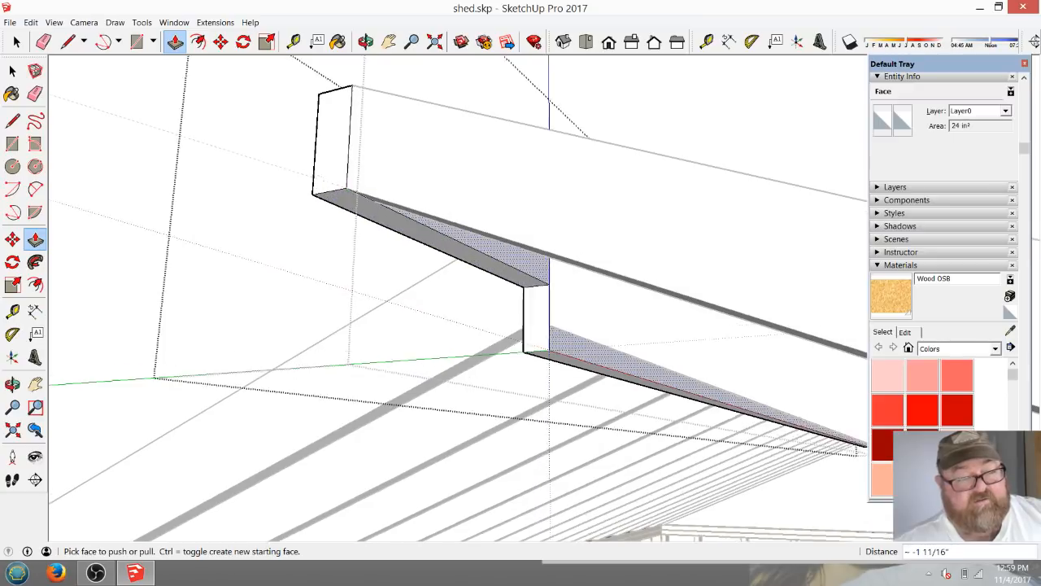
Push the underside of the ridge board's overhang up another 5/16", check it against the rafter, and close the group.
scroll(348, 165, "up", 3)
left_click(366, 41)
left_click_drag(341, 244, 462, 198)
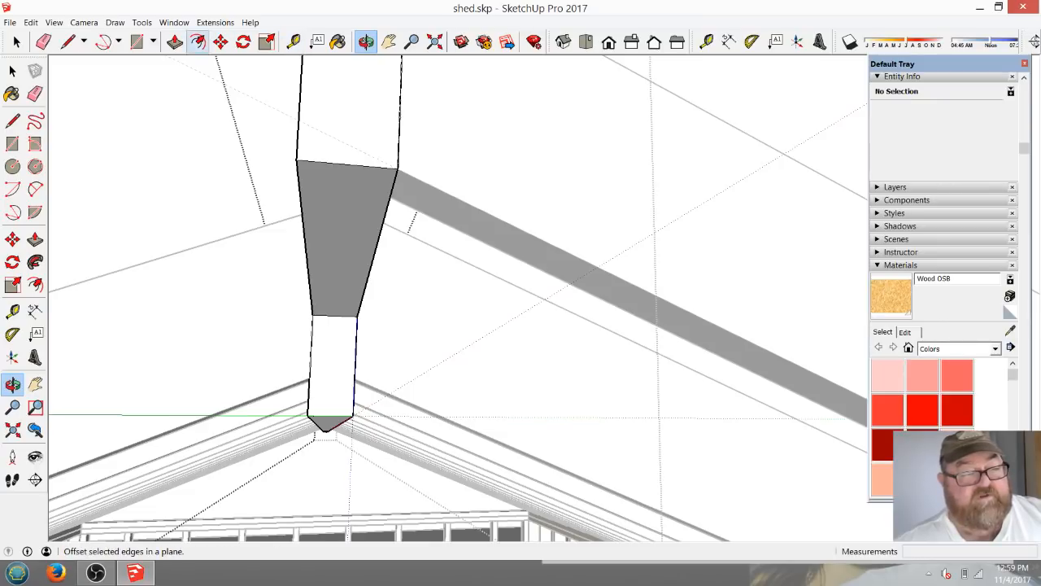
left_click(174, 42)
left_click(344, 243)
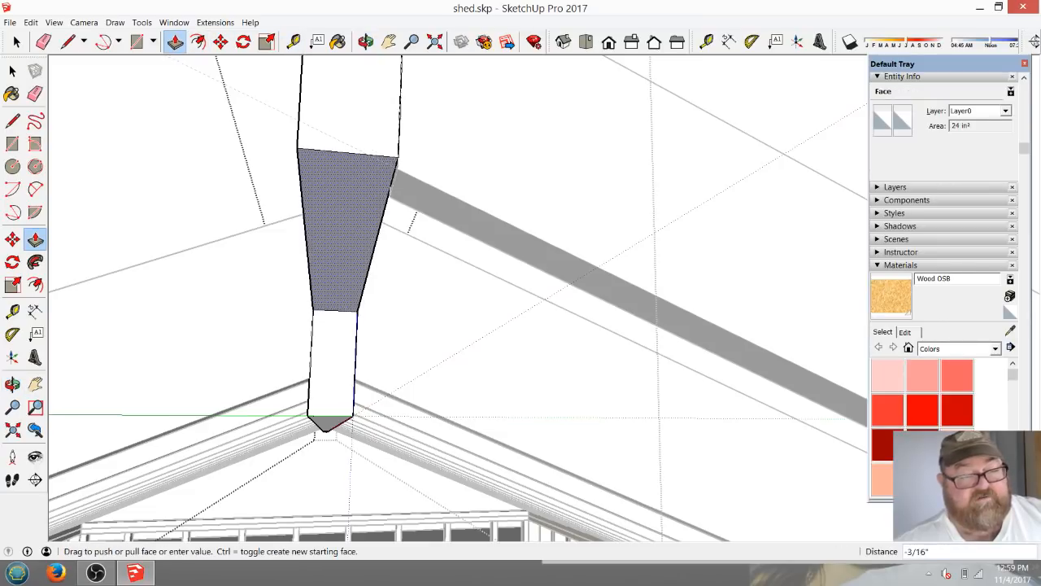
left_click(345, 237)
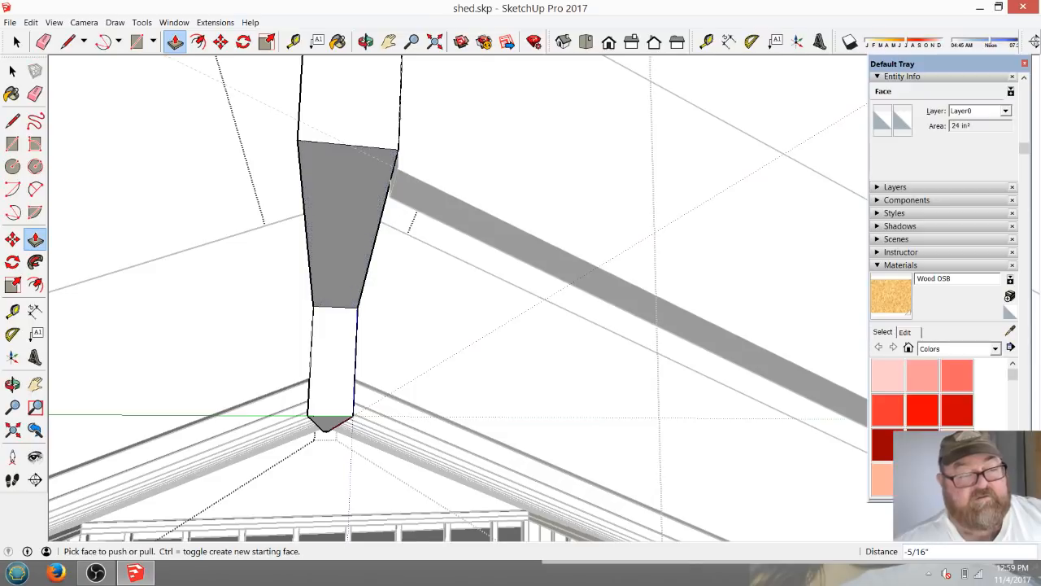
scroll(331, 375, "down", 1)
left_click(366, 42)
left_click_drag(349, 195, 497, 286)
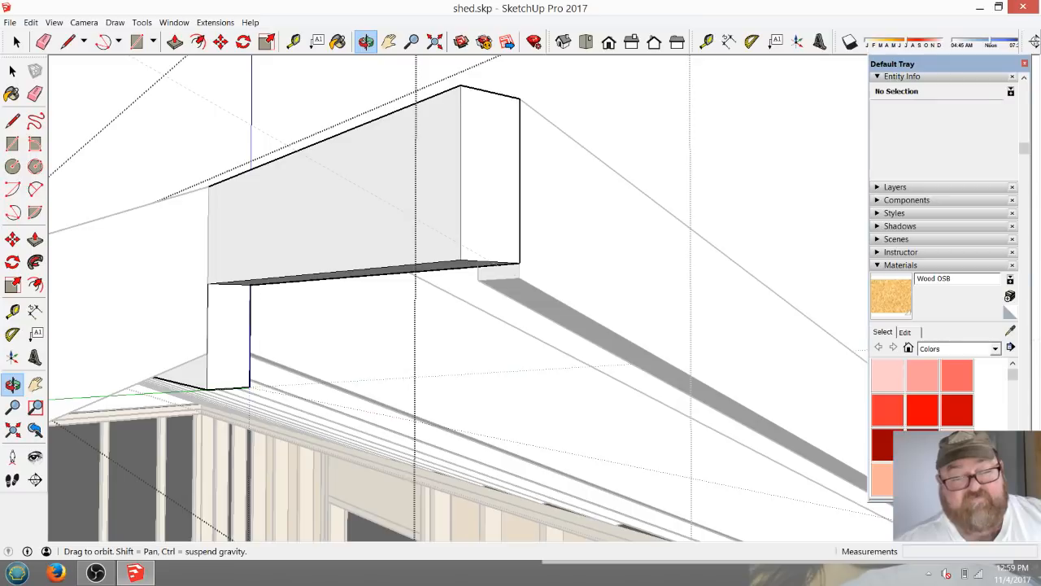
left_click_drag(498, 287, 199, 411)
left_click(16, 42)
left_click(457, 348)
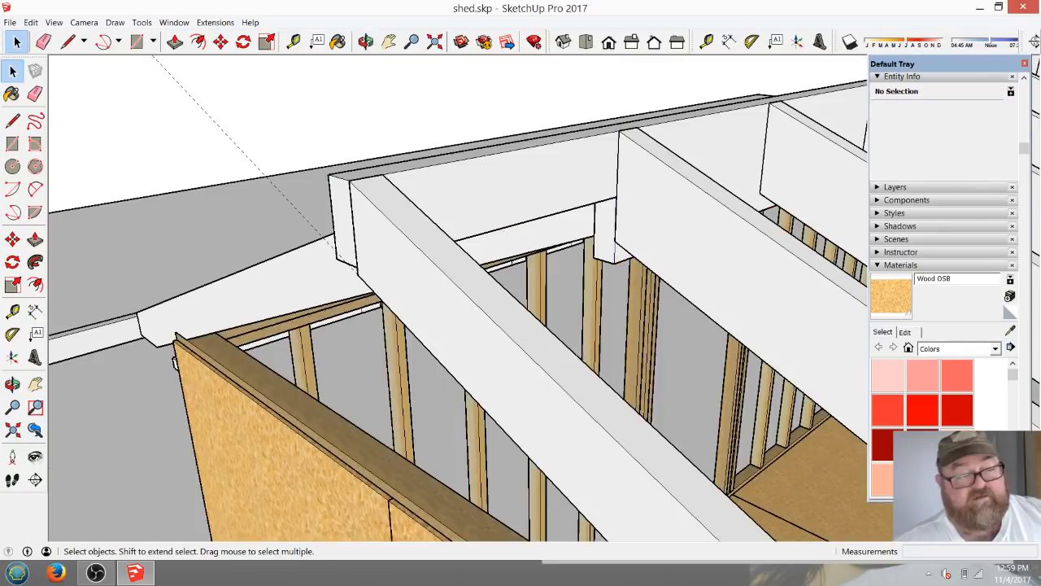
Copy the gable-end overhang rafter 1 1/2" across the thickness of the ridge board.
scroll(457, 345, "down", 3)
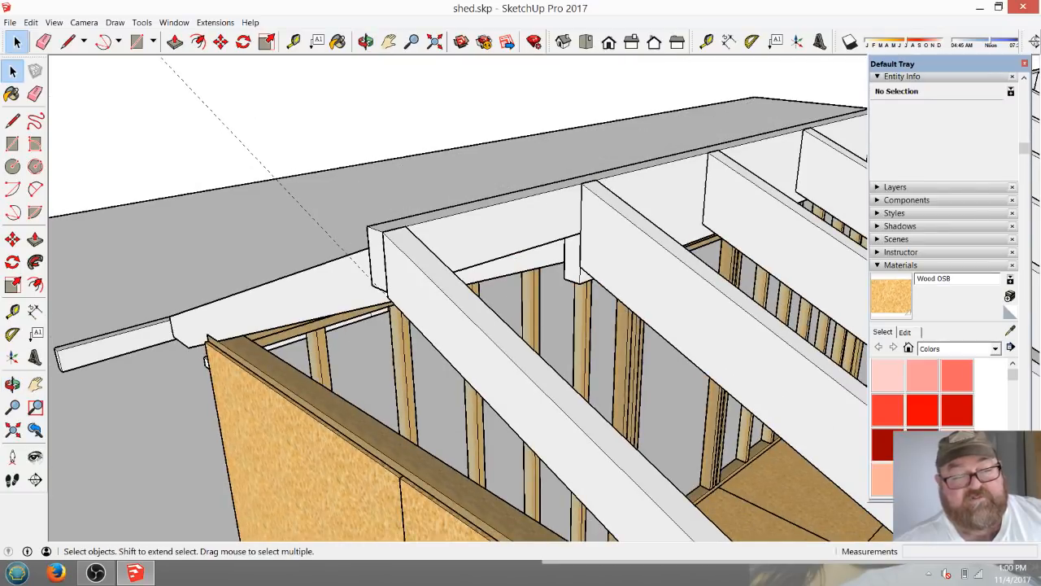
scroll(602, 248, "down", 3)
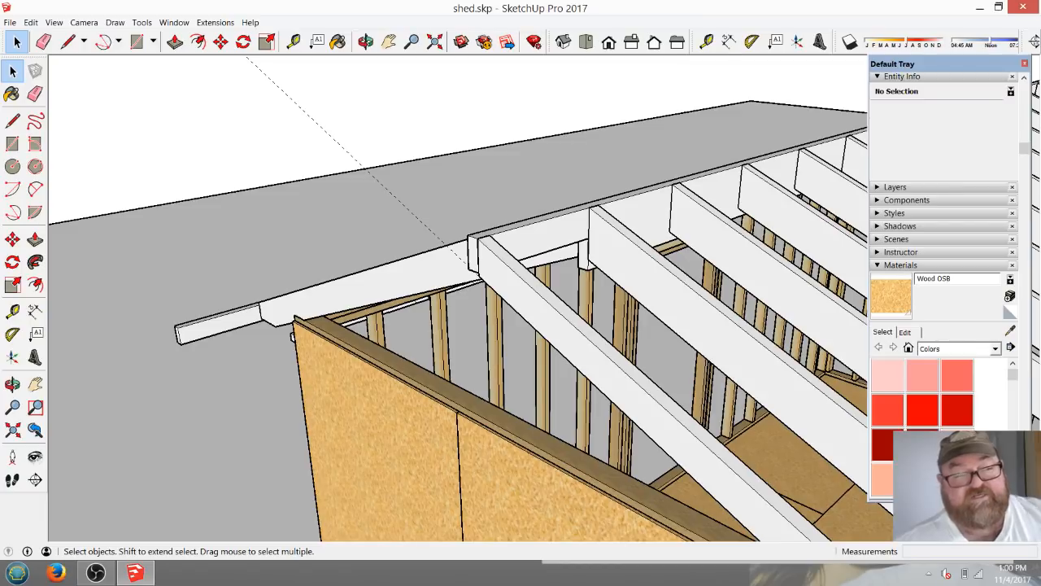
left_click(366, 41)
mouse_move(390, 326)
left_mouse_down()
mouse_move(593, 350)
mouse_move(415, 333)
mouse_move(586, 390)
mouse_move(423, 366)
left_mouse_up()
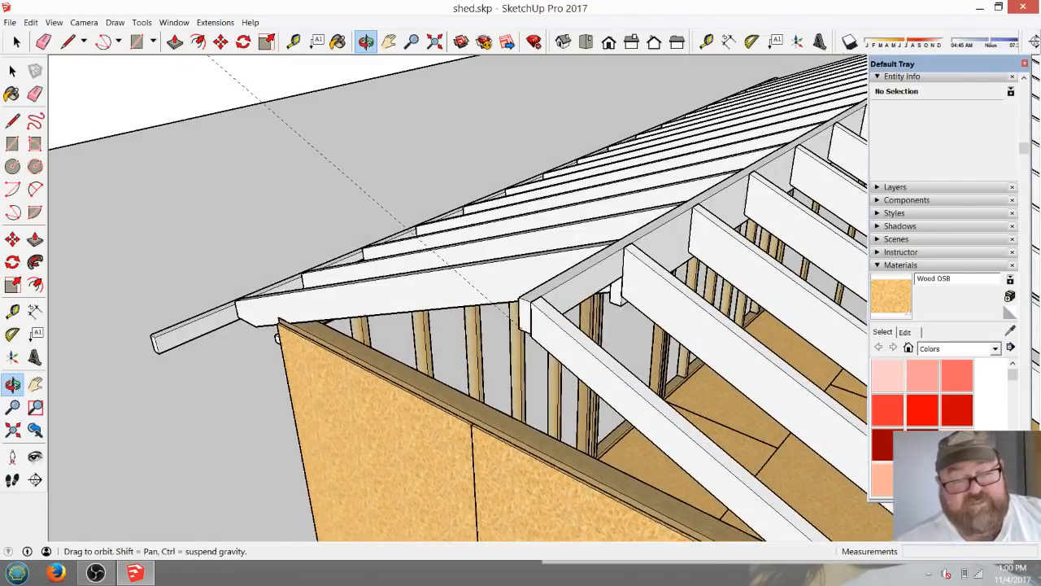
left_click(12, 71)
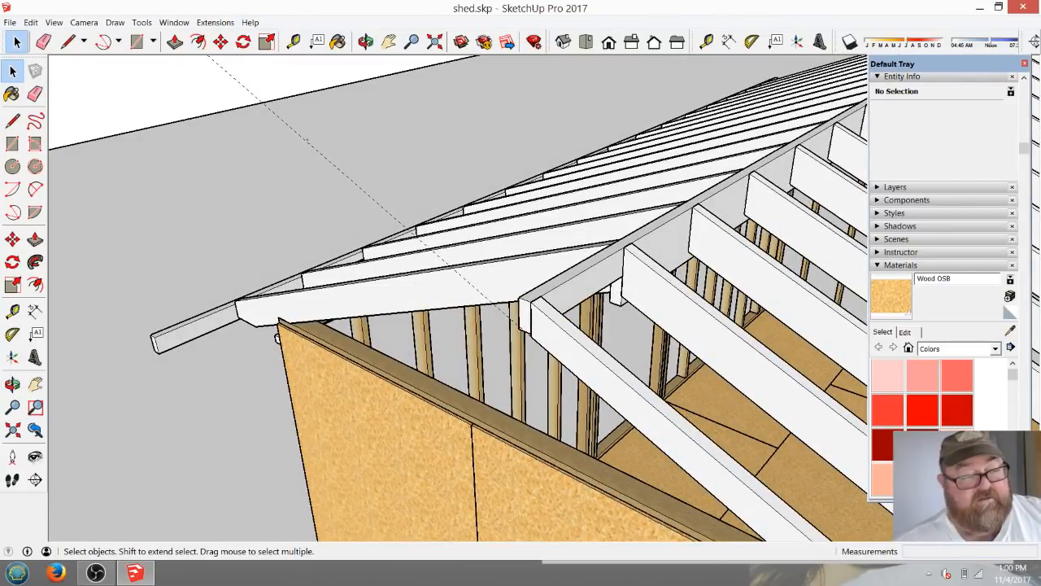
left_click(590, 358)
left_click(285, 187)
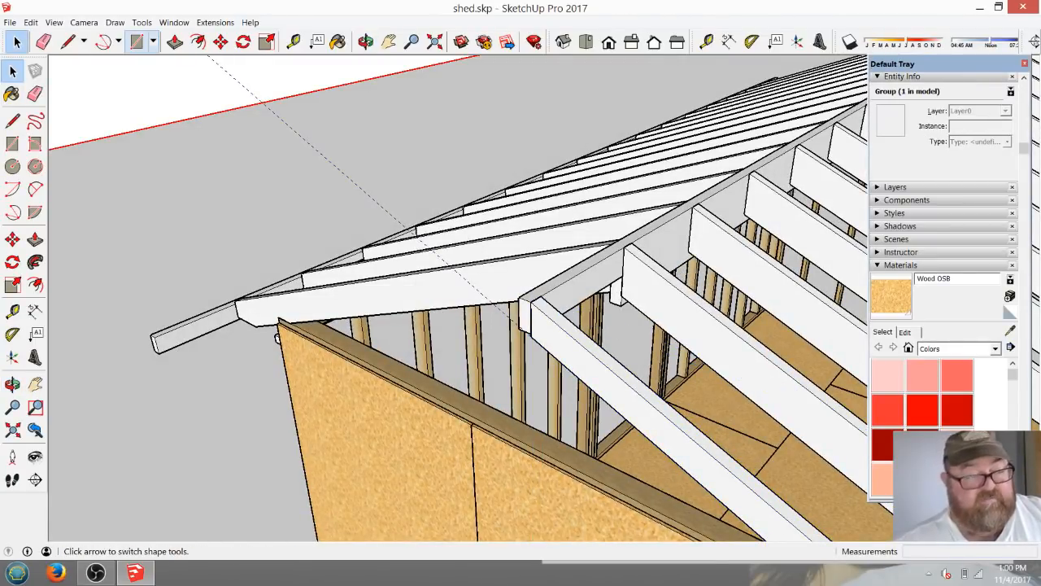
left_click(563, 346)
scroll(550, 280, "up", 5)
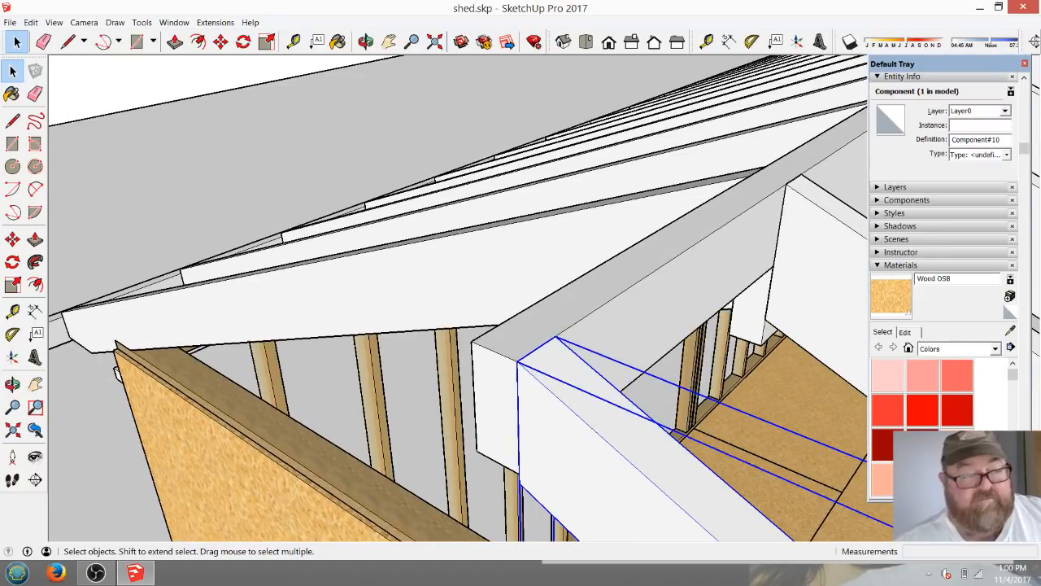
left_click(243, 42)
left_click(221, 41)
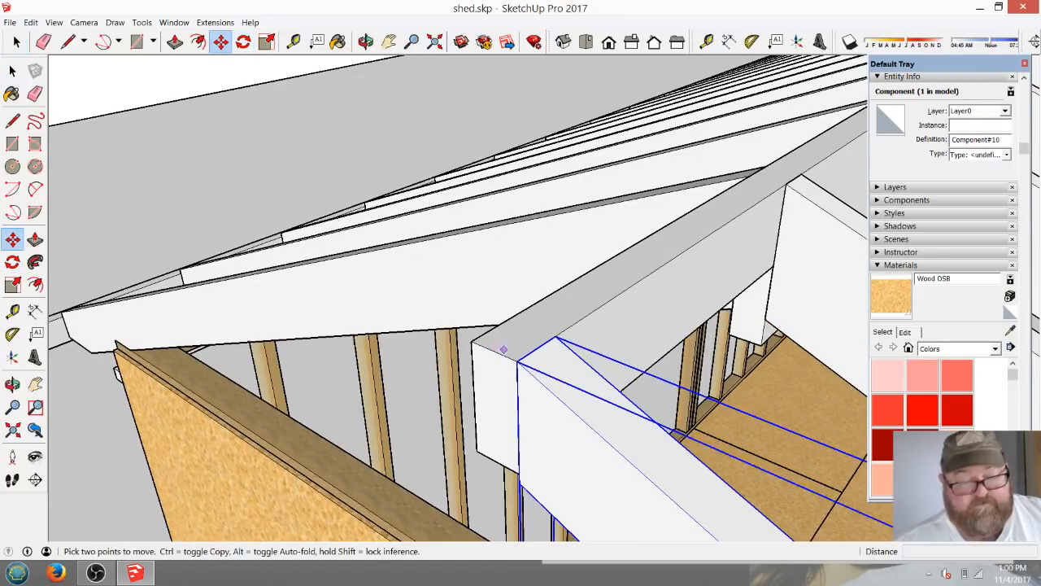
key("ctrl")
left_click(554, 336)
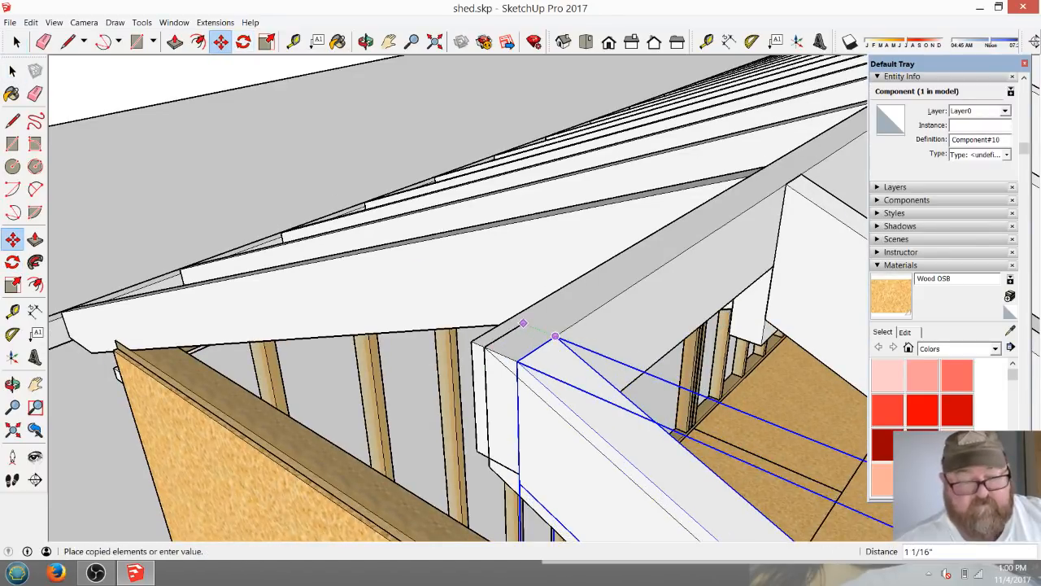
left_click(510, 318)
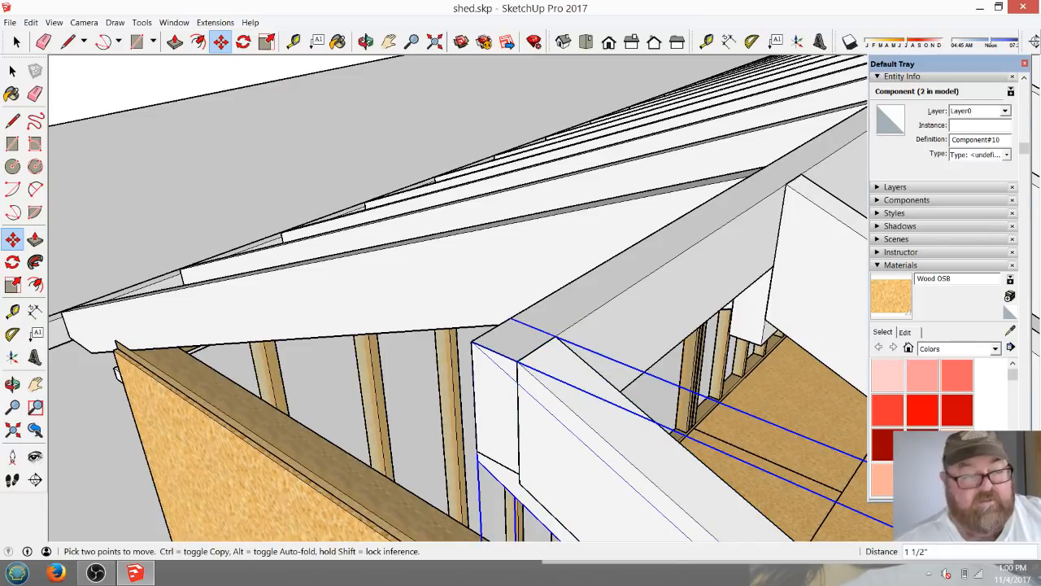
Rotate the copied overhang rafter 180° about the ridge board's top edge so it slopes down the opposite side.
left_click(243, 42)
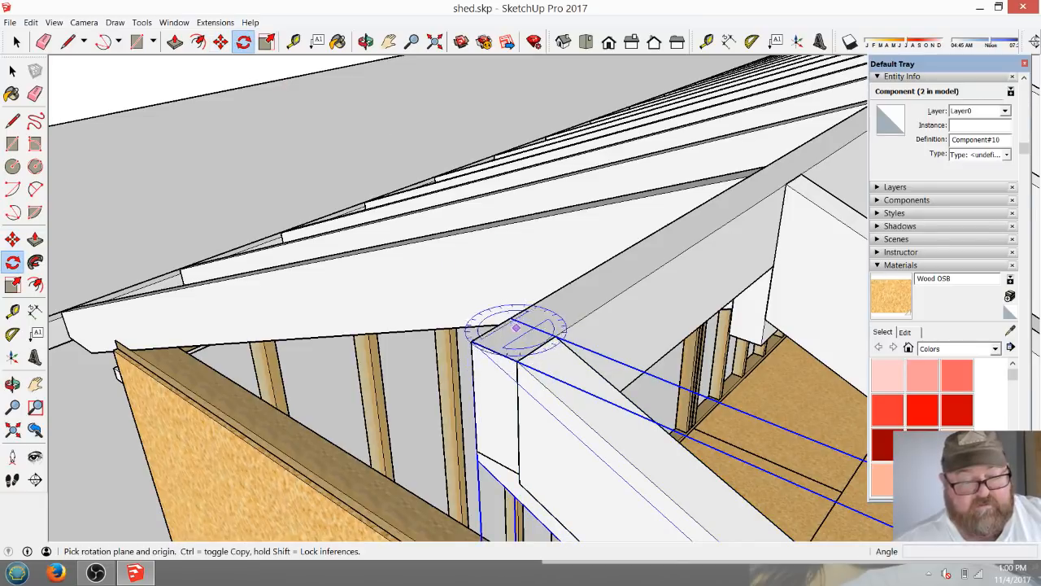
left_click(510, 317)
left_click(472, 340)
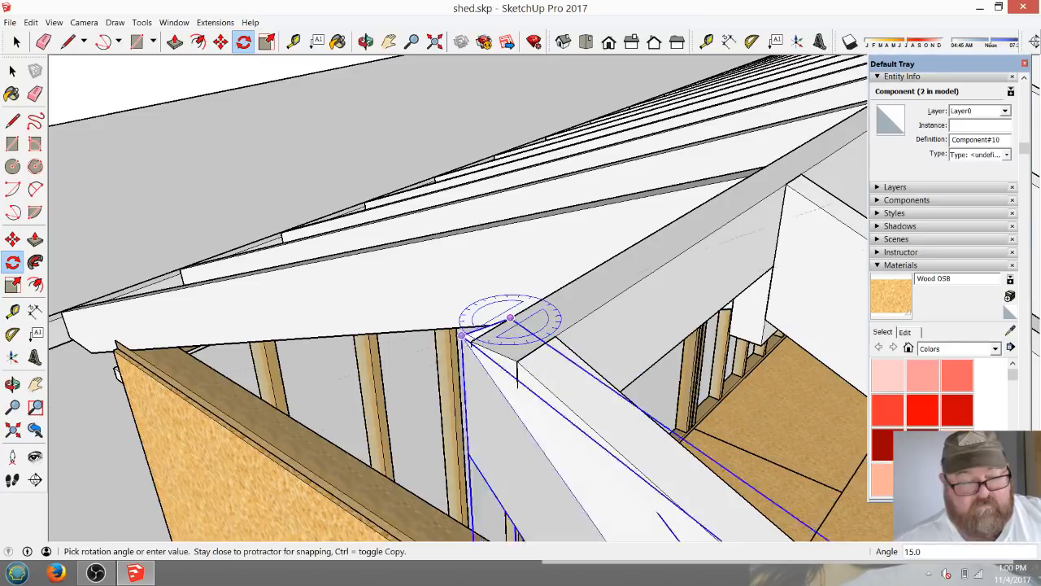
left_click(525, 309)
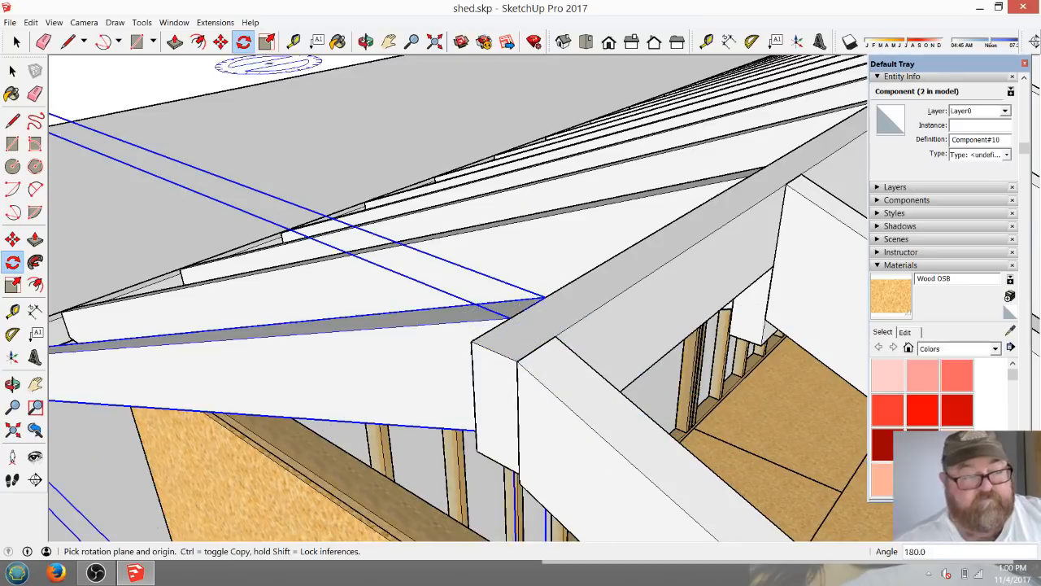
Move the rotated rafter 1 1/2" from its top corner to the outer end corner of the ridge board.
left_click(221, 41)
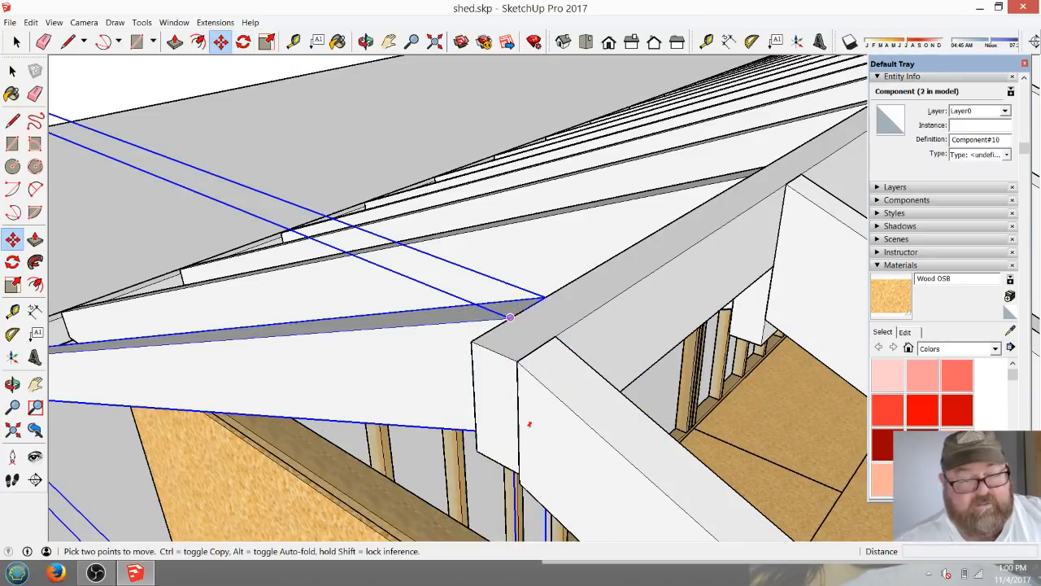
left_click(510, 317)
left_click(471, 341)
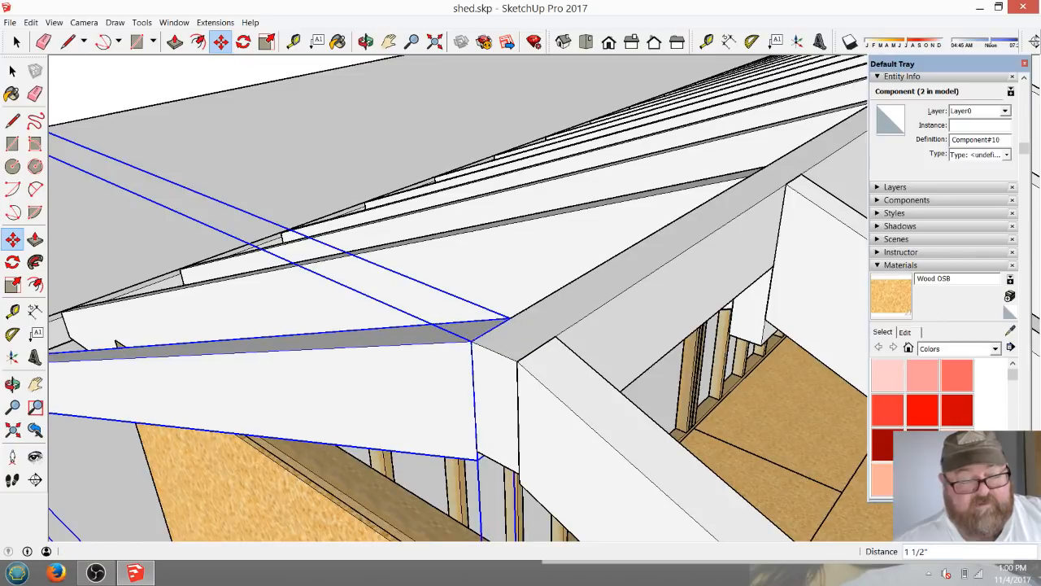
Select both overhang rafters and copy them 22' 5 1/2" along the ridge to the far end corner of the ridge board.
key("space")
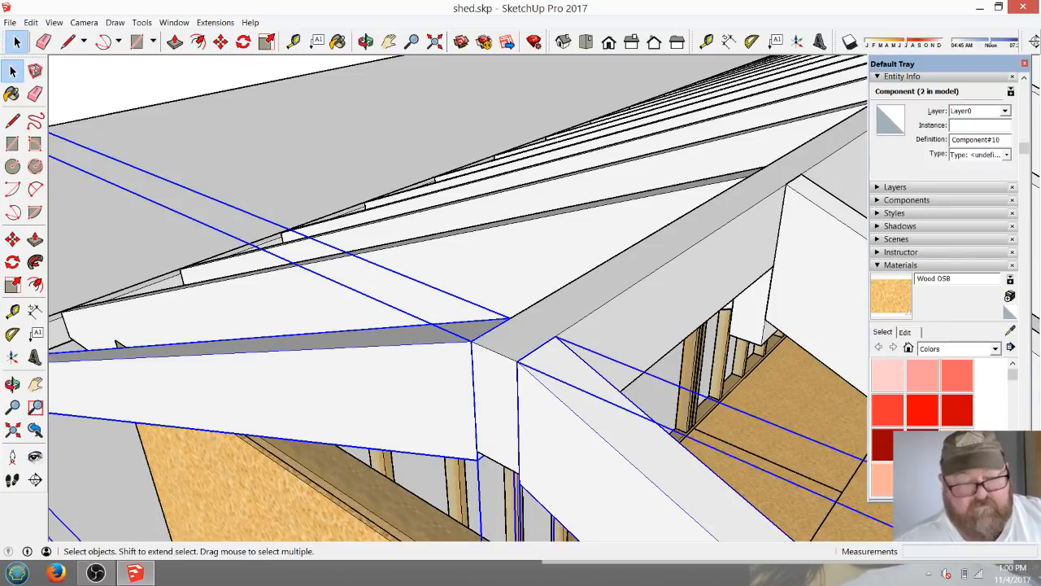
left_click(221, 41)
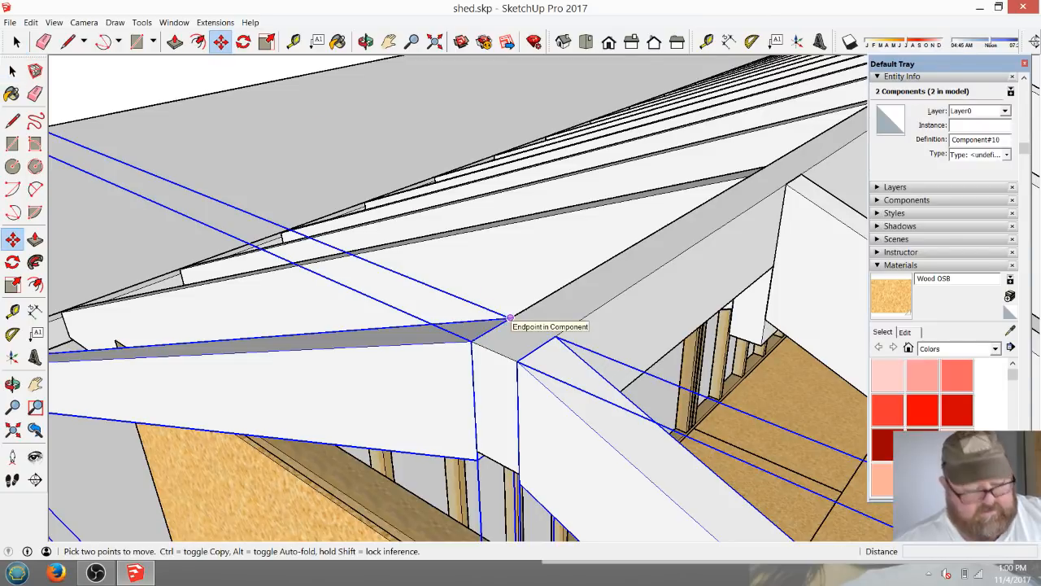
key("ctrl")
left_click(509, 317)
scroll(509, 317, "down", 6)
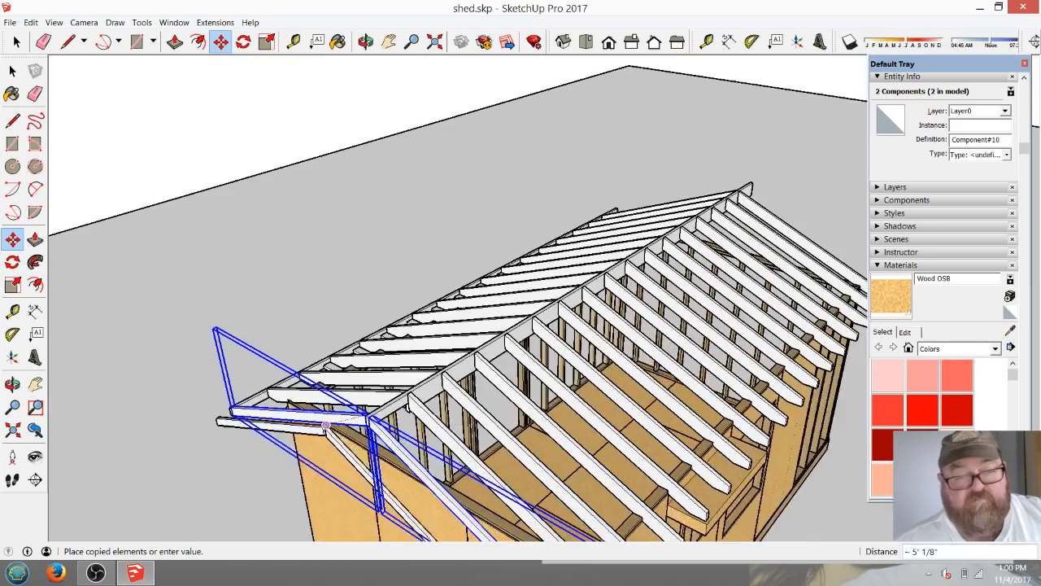
left_click(366, 41)
left_click_drag(488, 325, 352, 333)
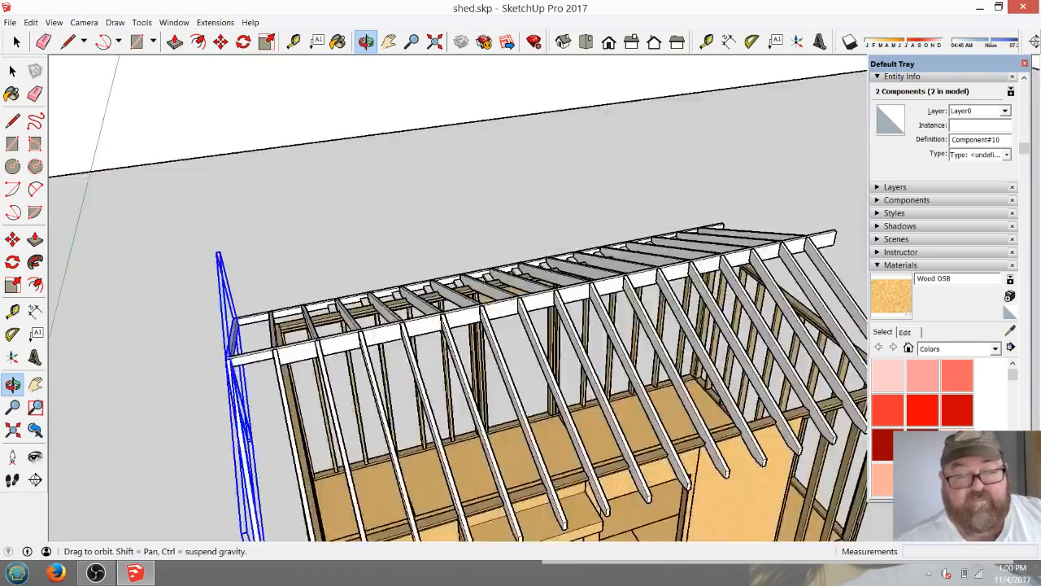
left_click_drag(581, 285, 395, 297)
scroll(392, 297, "down", 3)
scroll(682, 311, "up", 10)
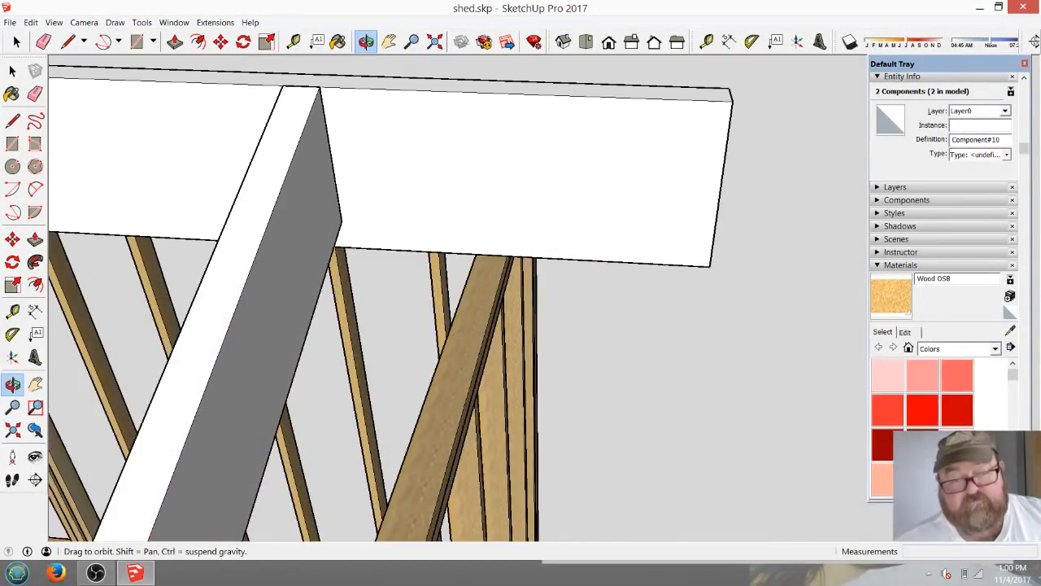
scroll(697, 204, "down", 3)
right_click(697, 204)
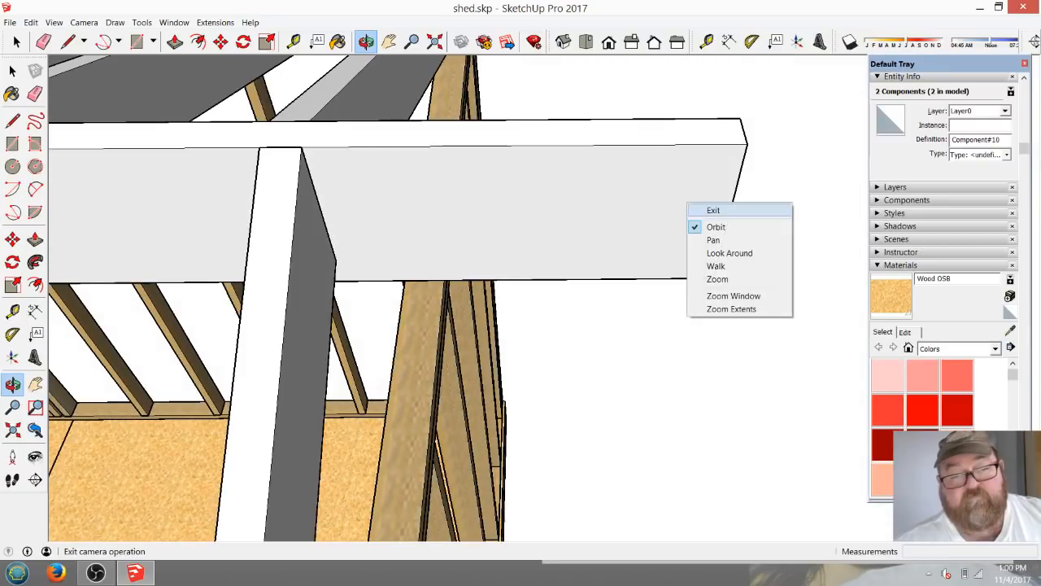
left_click(709, 210)
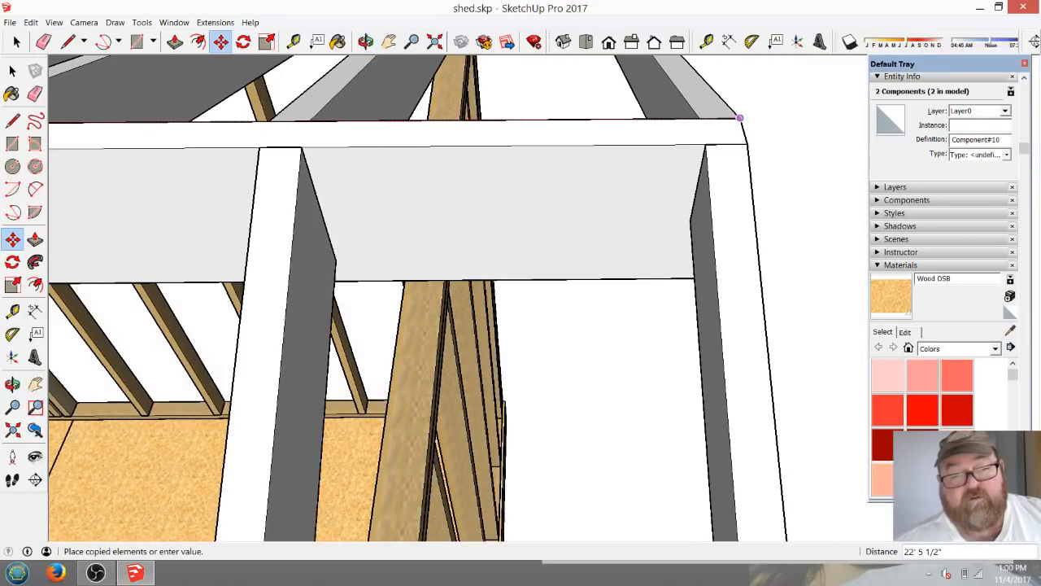
left_click(740, 119)
Open the ridge board's group and outline the lower part of its far overhang with a horizontal line and a 4" vertical line.
left_click(366, 42)
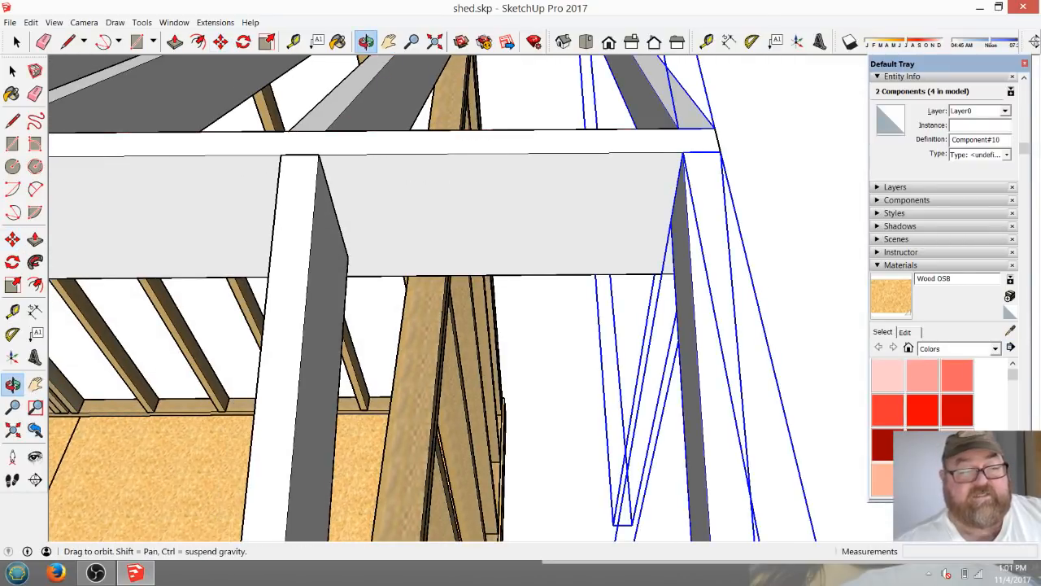
left_click_drag(472, 260, 394, 297)
left_click(17, 42)
double_click(537, 134)
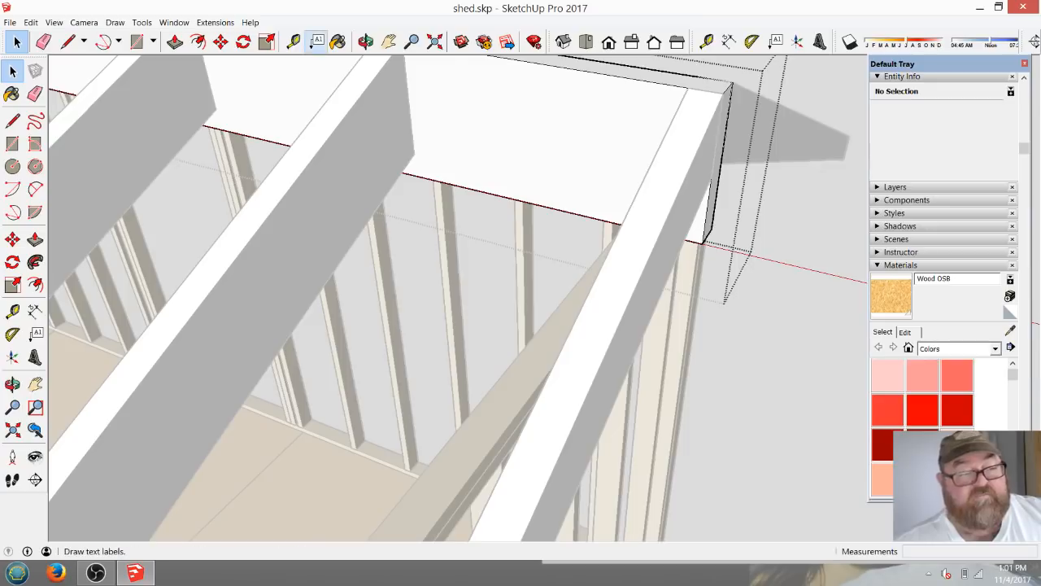
left_click(67, 41)
key("o")
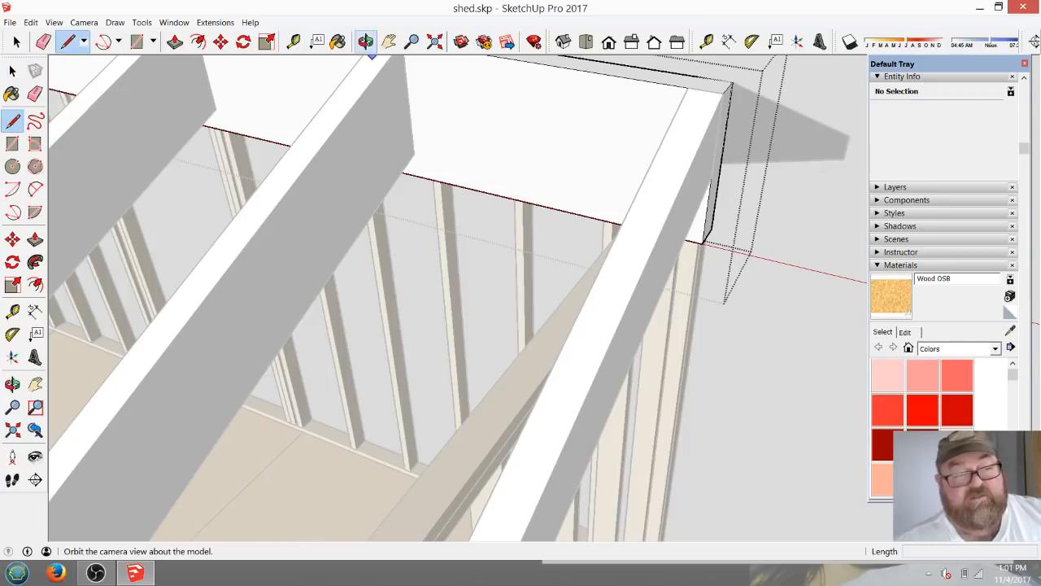
left_click_drag(441, 151, 407, 155)
middle_click_drag(406, 154, 350, 148)
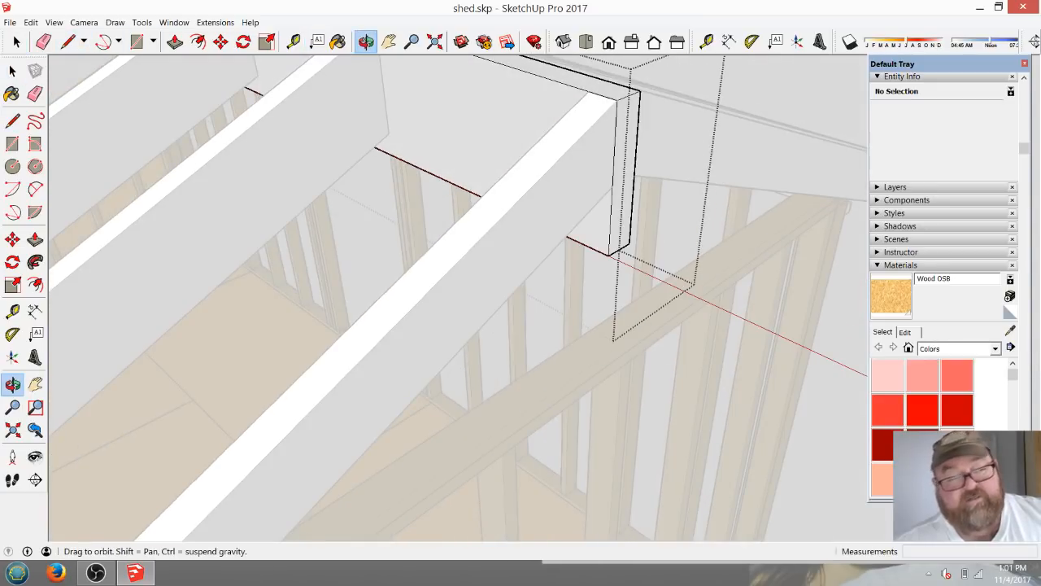
left_click(67, 42)
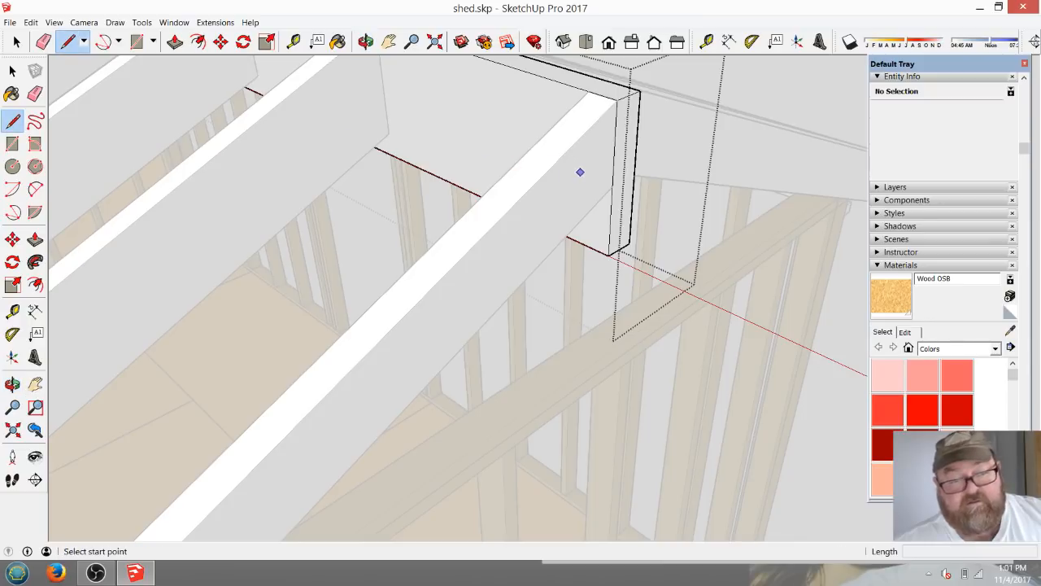
left_click(613, 175)
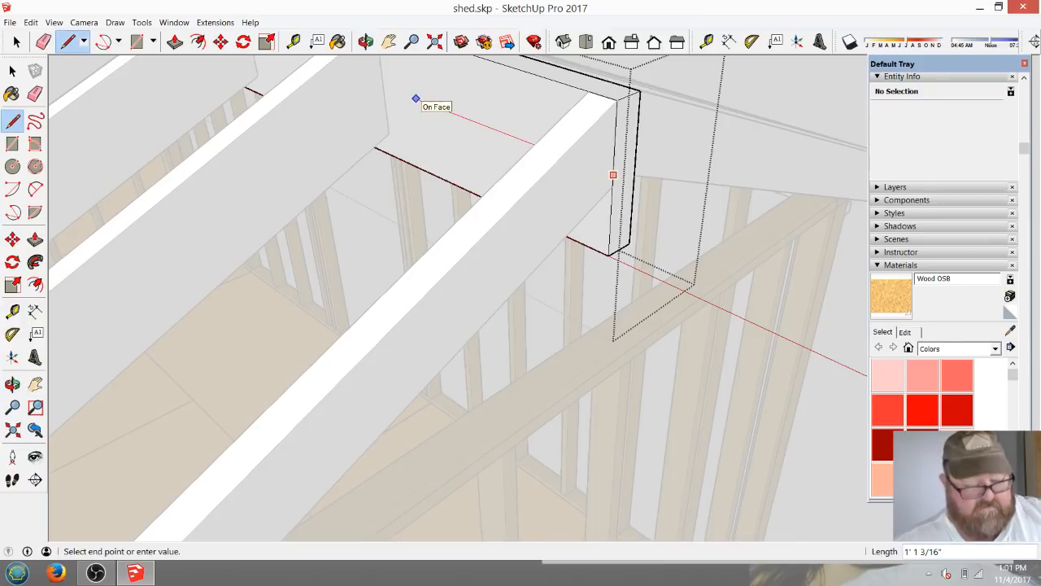
left_click(383, 86)
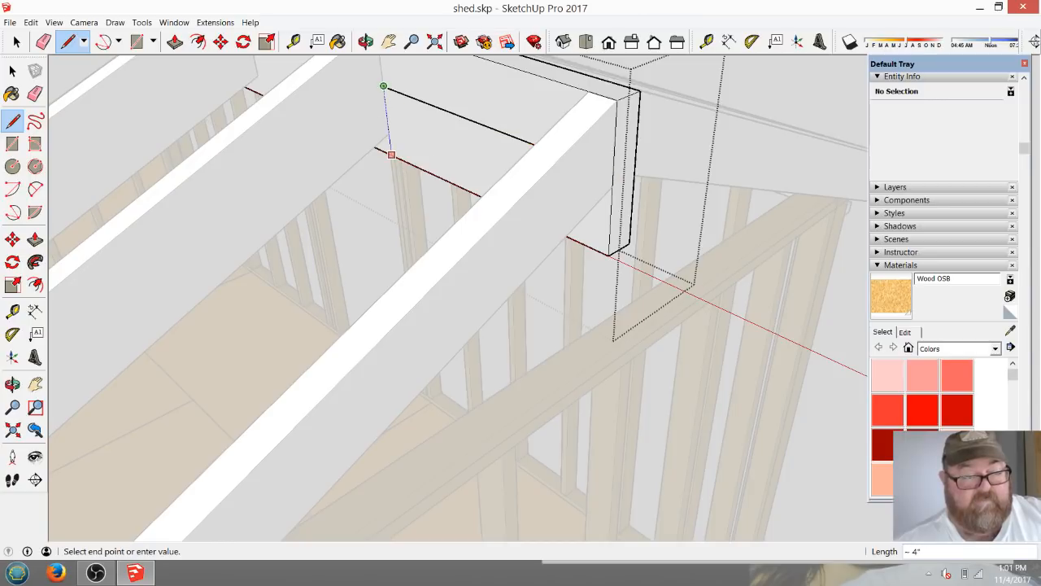
left_click(391, 154)
Push the outlined lower part through the ridge board's 1 1/2" thickness to cut it away, and close the group.
key("p")
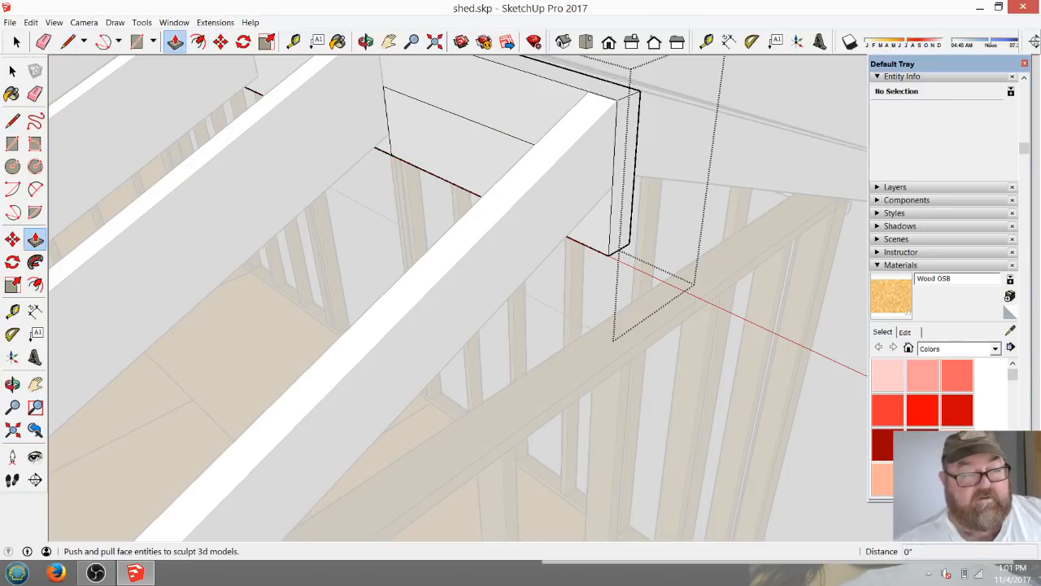
left_click(448, 143)
left_click(448, 143)
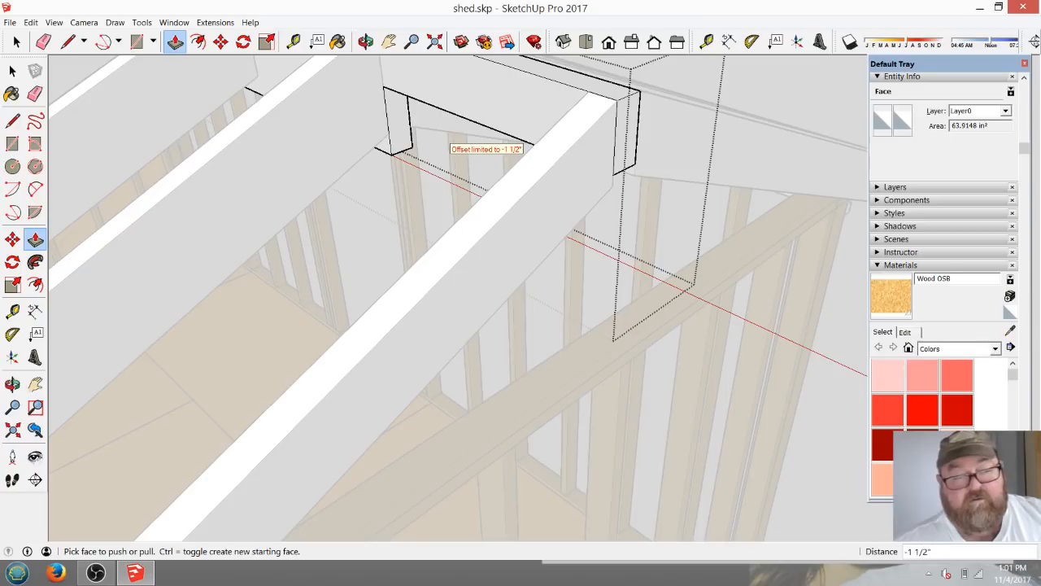
middle_click_drag(446, 139, 392, 142)
left_click(16, 42)
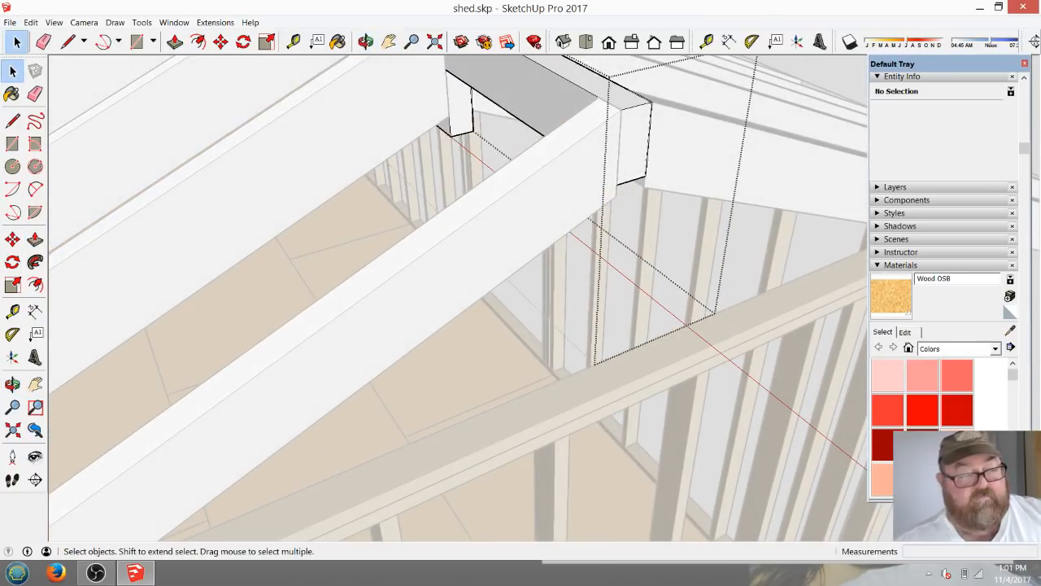
scroll(65, 177, "down", 5)
left_click(65, 176)
Draw a line parallel to the end rafter's top edge, extending from that edge across the end of the fascia.
middle_click_drag(618, 300, 338, 210)
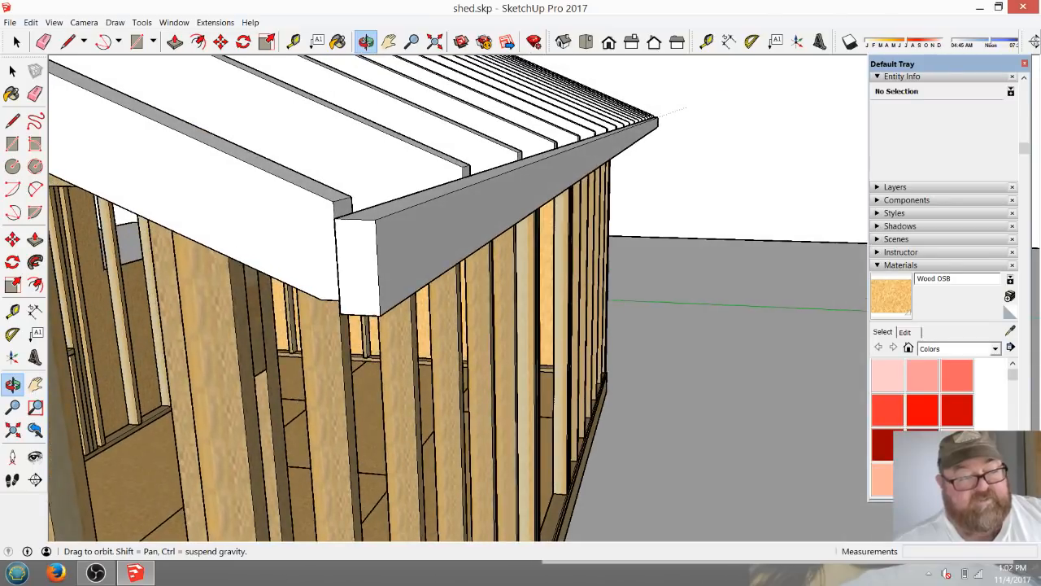
left_click(69, 42)
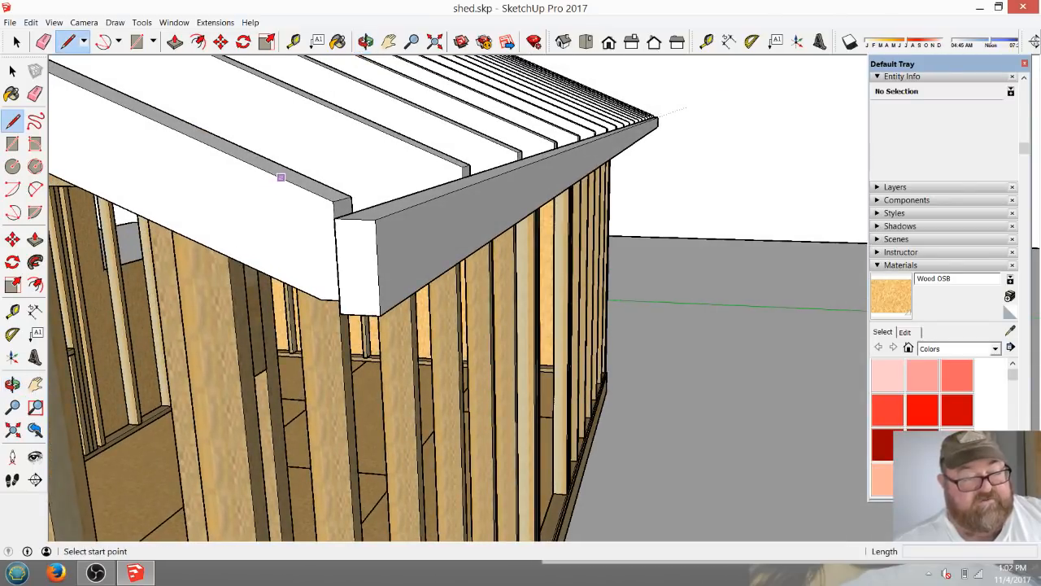
left_click(297, 187)
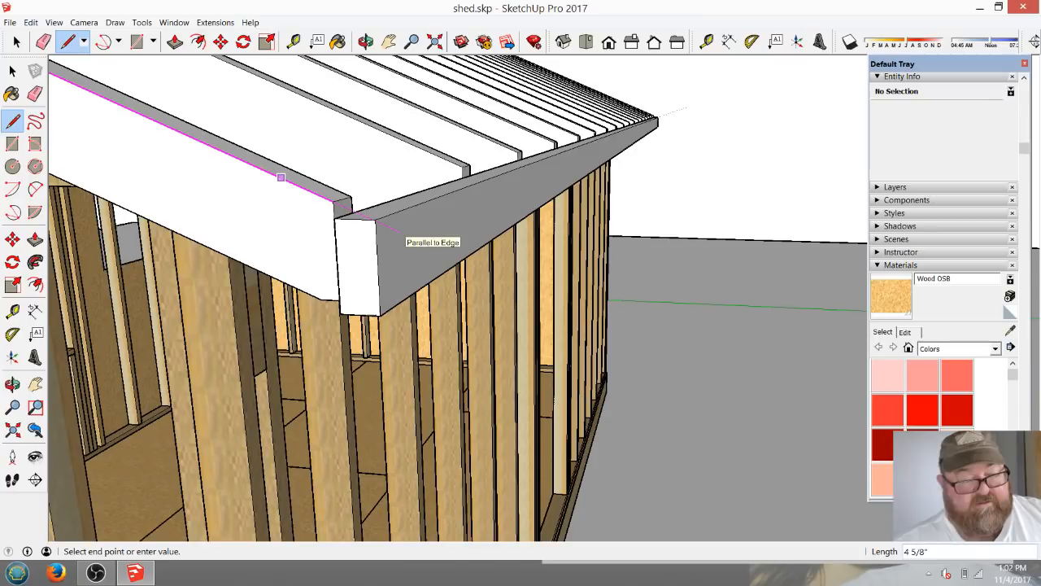
left_click(400, 231)
left_click(401, 231)
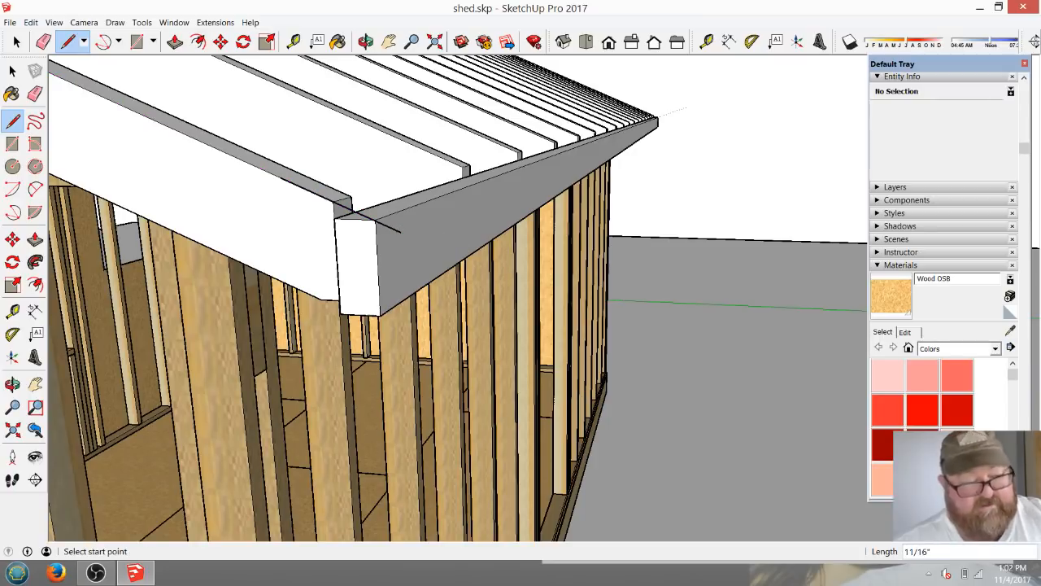
Draw a line along the fascia from the rafter-slope line's end, and outline a 3/4" by 5 1/2" board profile at the fascia's end.
left_click(400, 231)
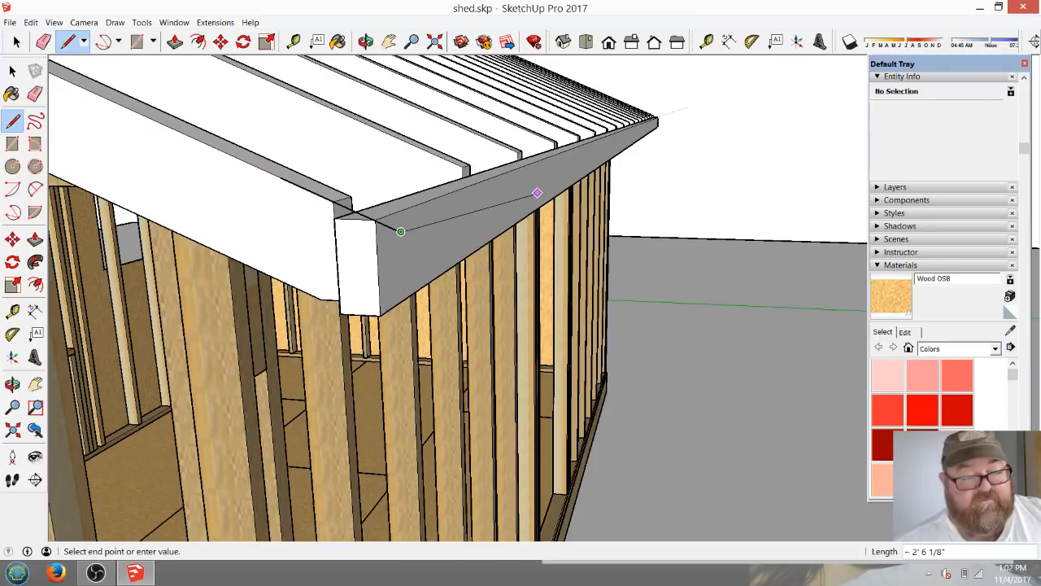
left_click(537, 172)
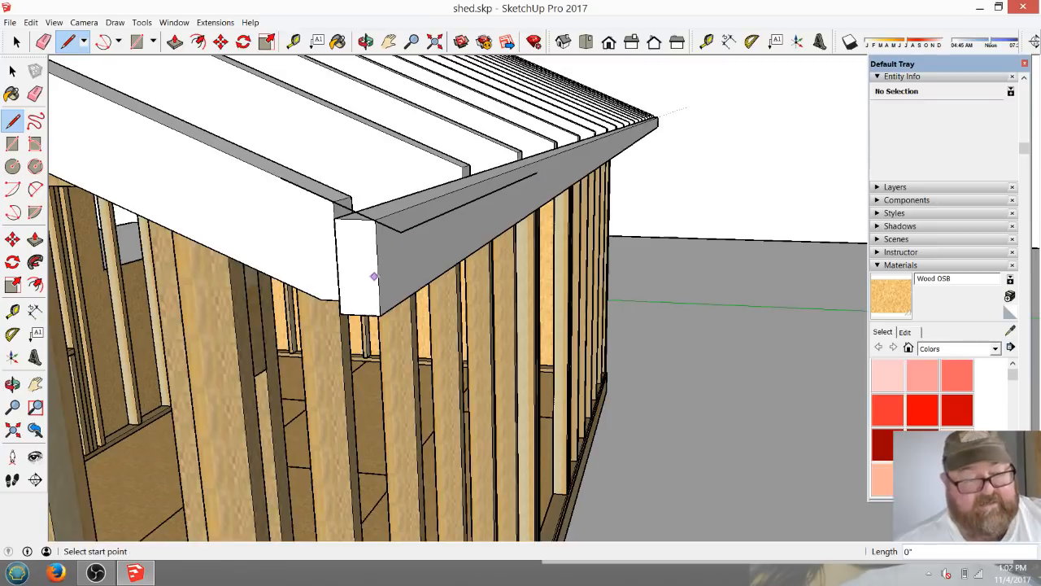
middle_click_drag(372, 315, 376, 296)
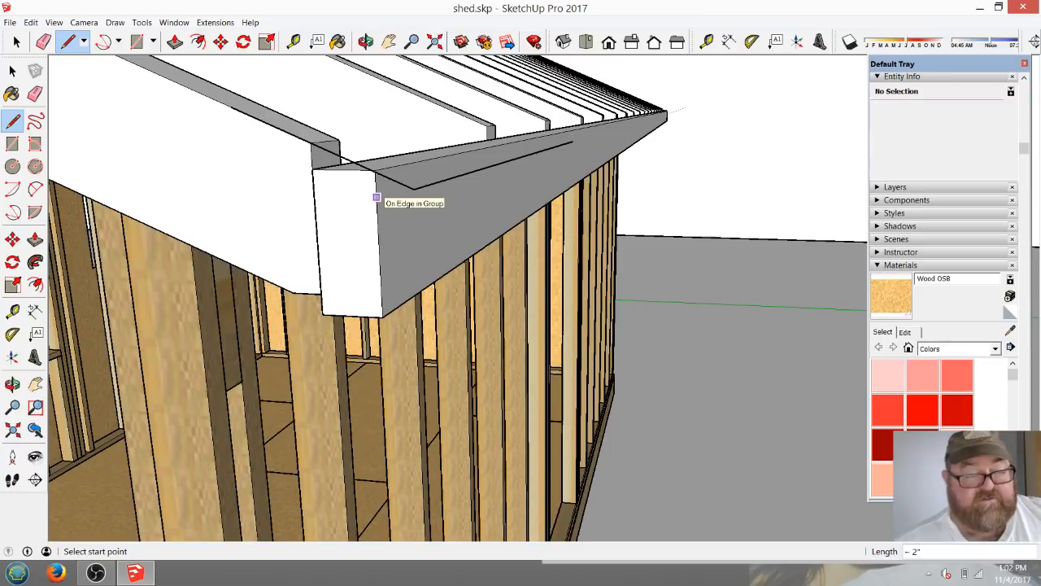
left_click(376, 197)
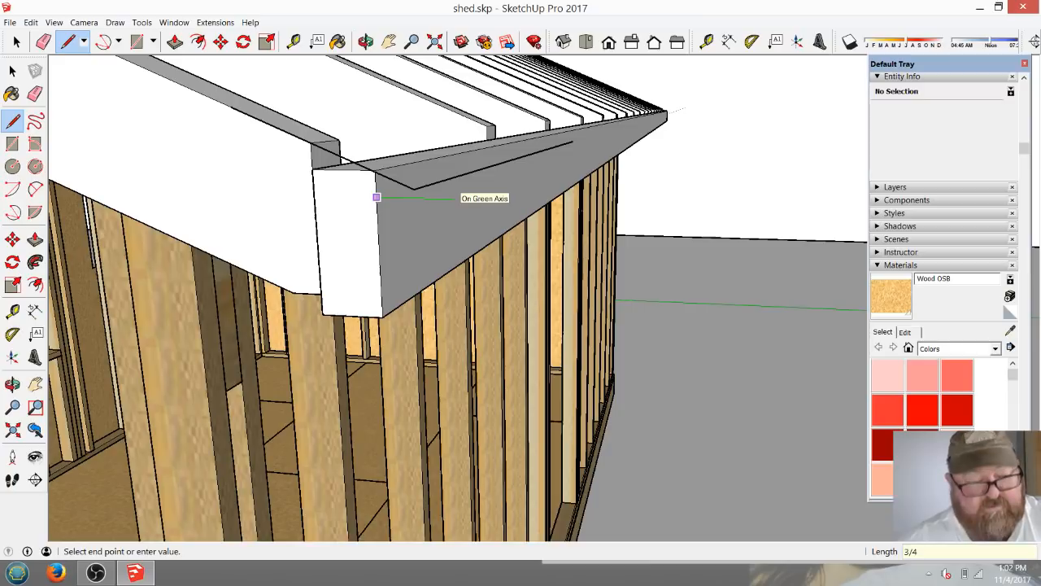
left_click(408, 197)
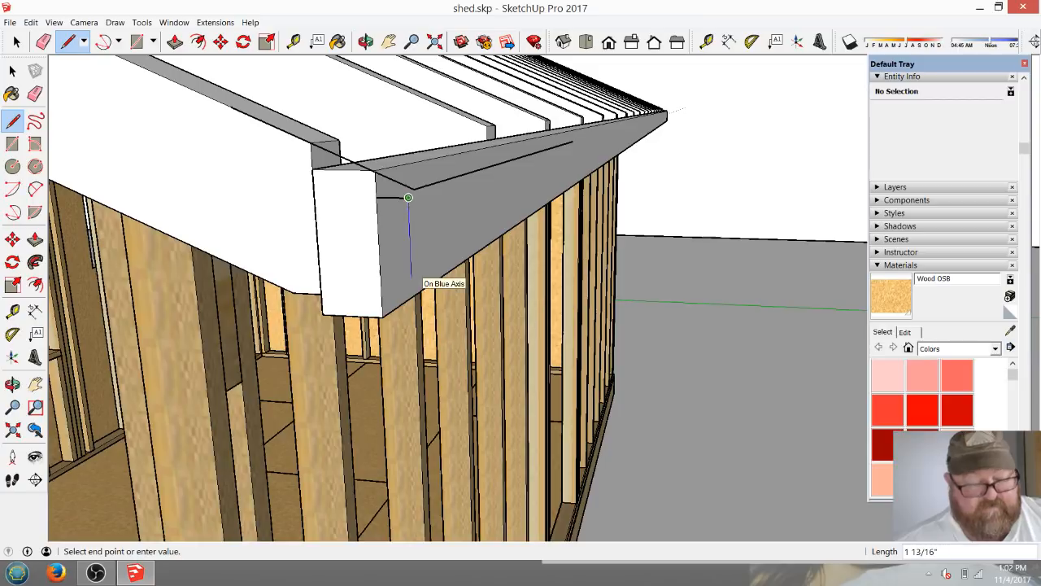
type("5.5")
key("Return")
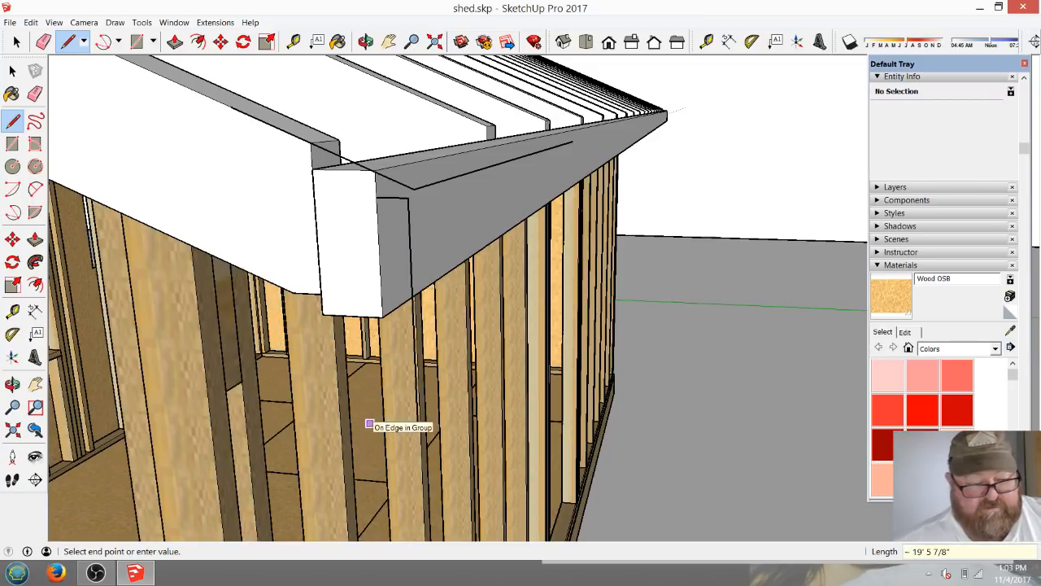
left_click(371, 411)
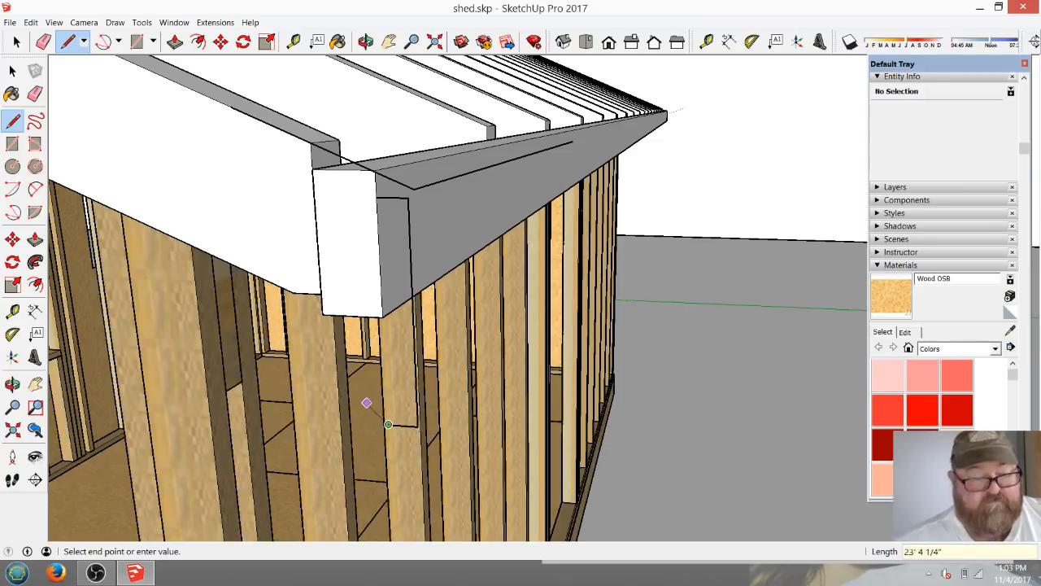
left_click(376, 197)
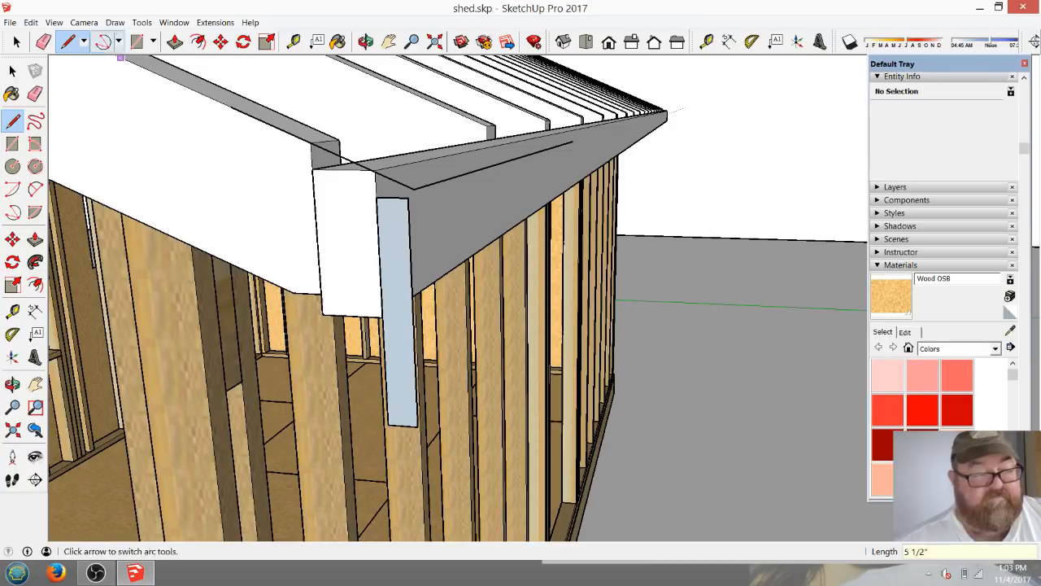
Select the whole 3/4" by 5 1/2" profile at the fascia's end and make it a group.
left_click(16, 41)
left_click(366, 41)
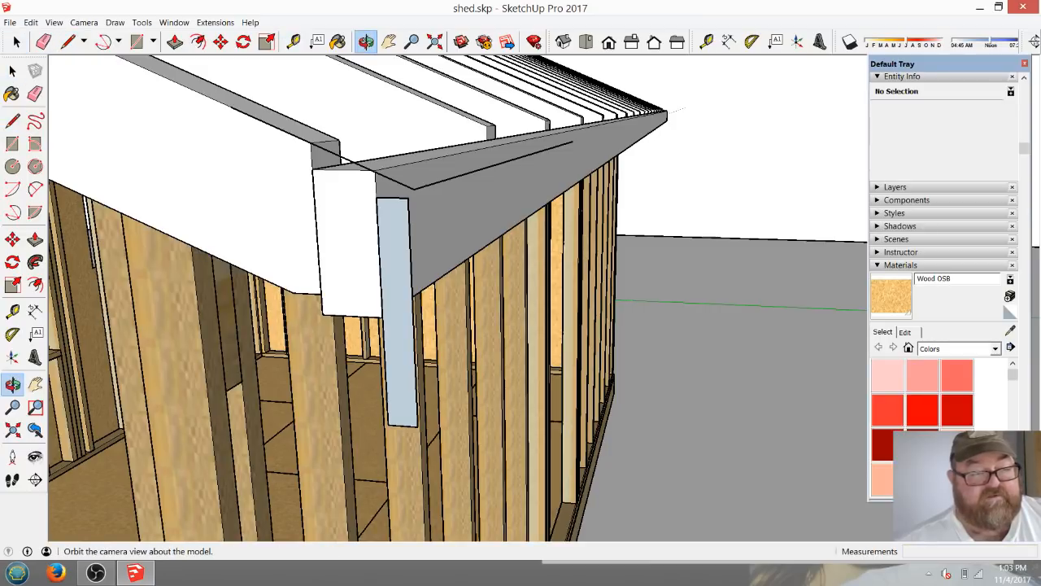
left_click_drag(350, 195, 598, 245)
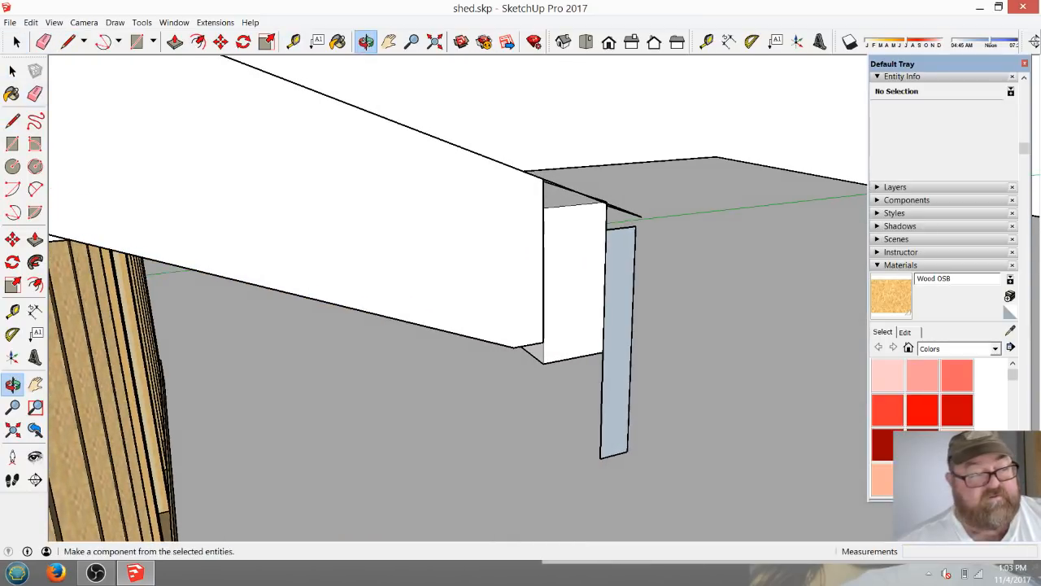
left_click(17, 42)
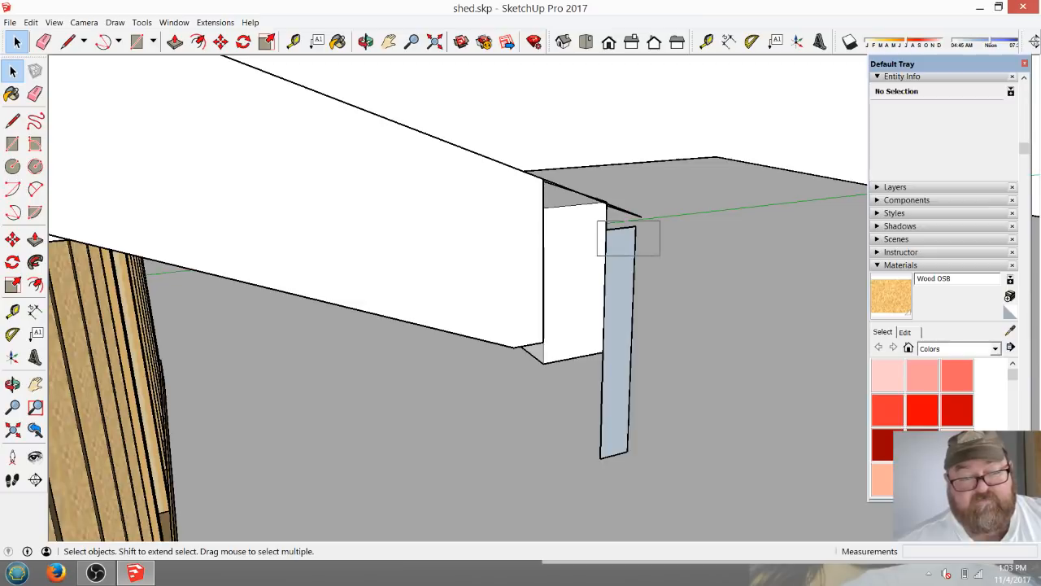
left_click_drag(660, 254, 647, 465)
right_click(622, 335)
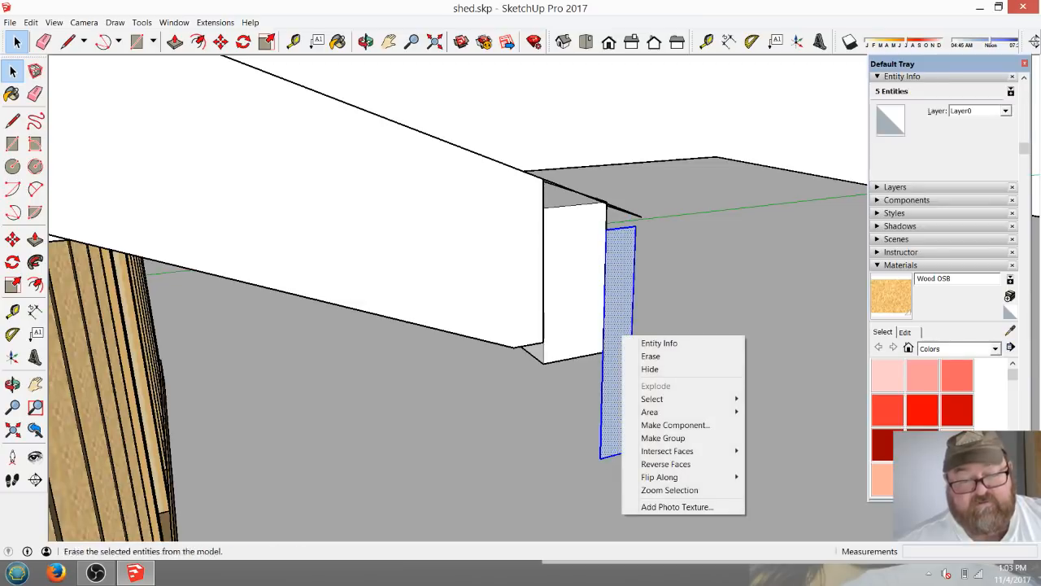
left_click(663, 437)
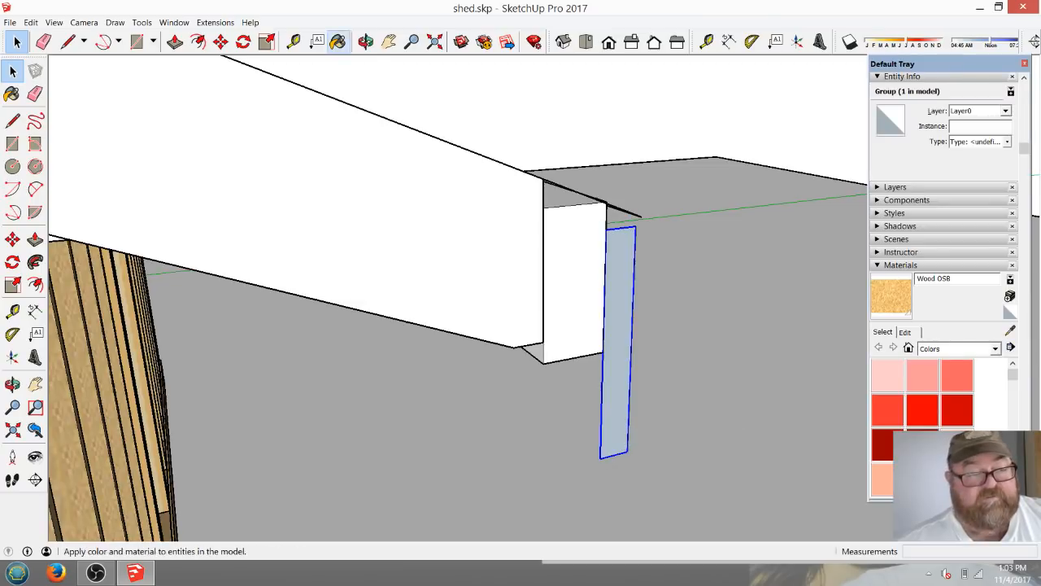
Open the profile's group, push/pull the profile into a board running along the fascia's outer face, and close the group.
left_click(366, 41)
left_click_drag(610, 277, 490, 257)
scroll(489, 257, "down", 5)
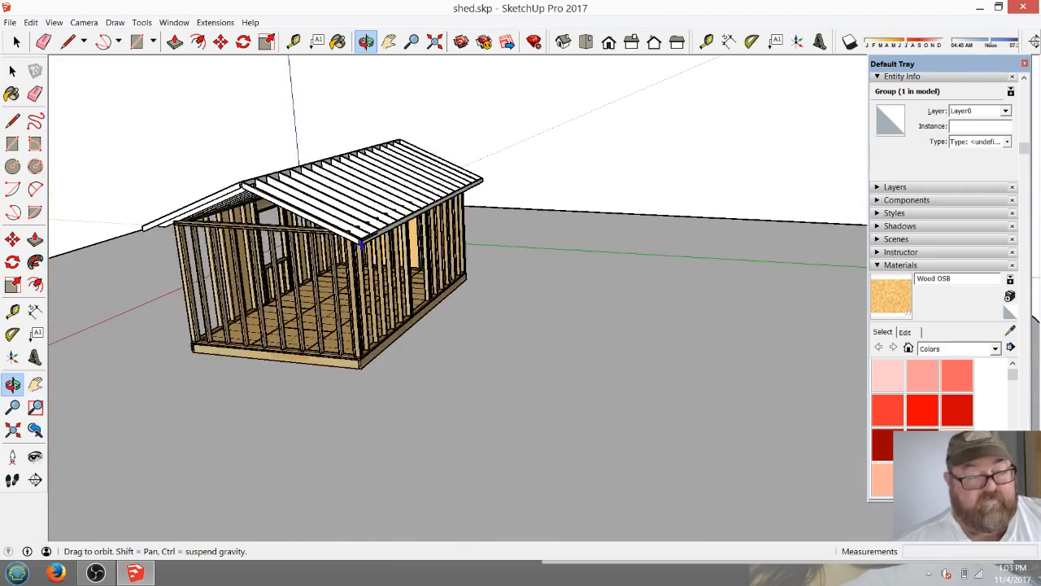
scroll(362, 244, "up", 10)
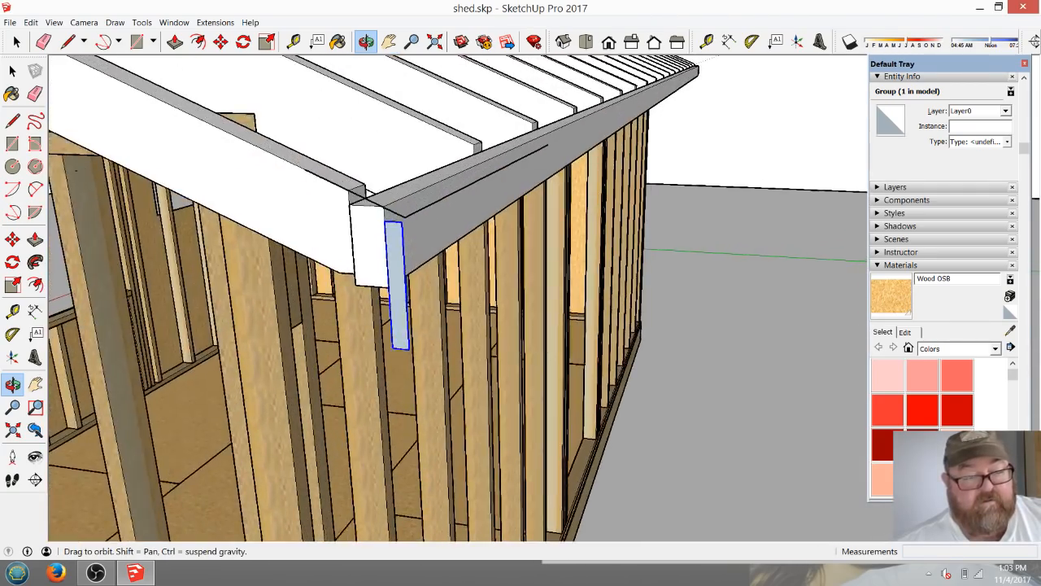
left_click_drag(456, 253, 220, 288)
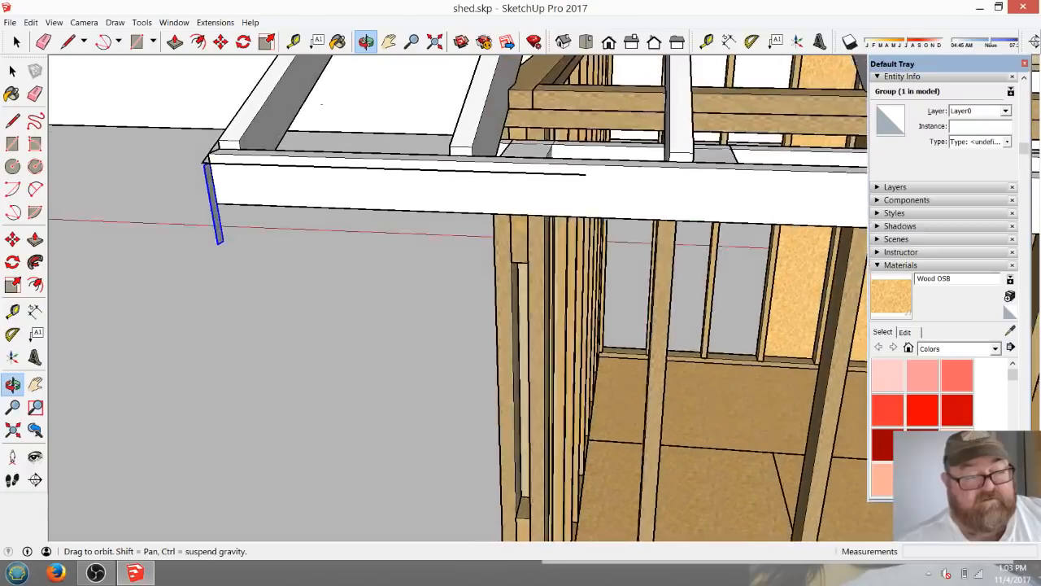
scroll(234, 181, "up", 5)
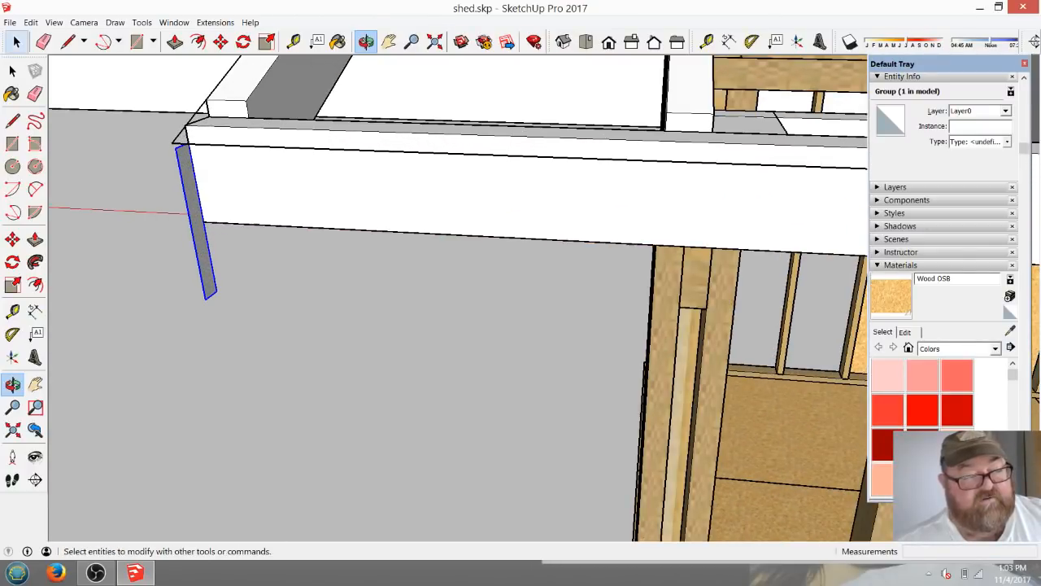
left_click(12, 70)
double_click(195, 219)
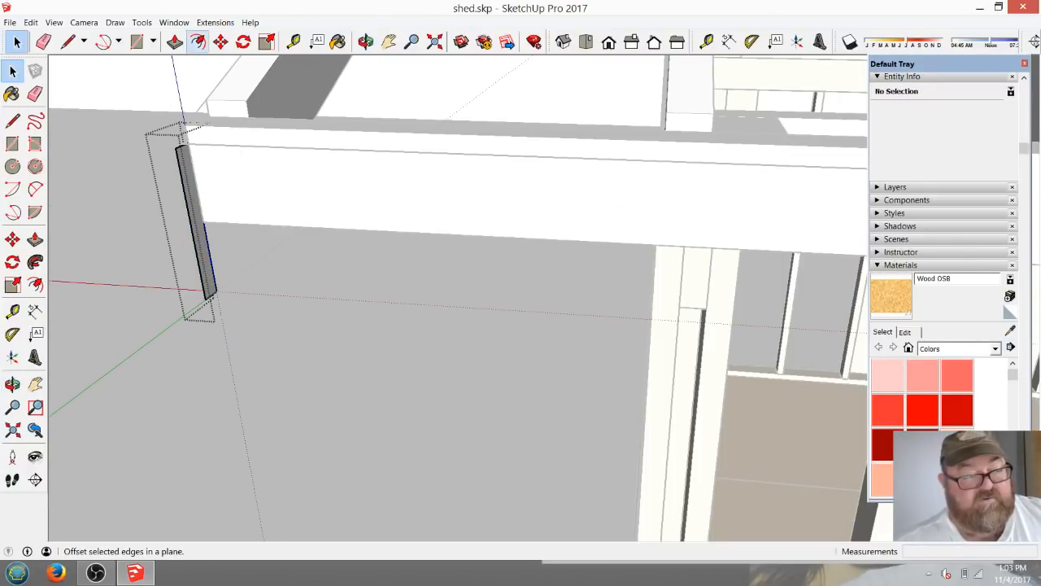
left_click(175, 41)
left_click(197, 227)
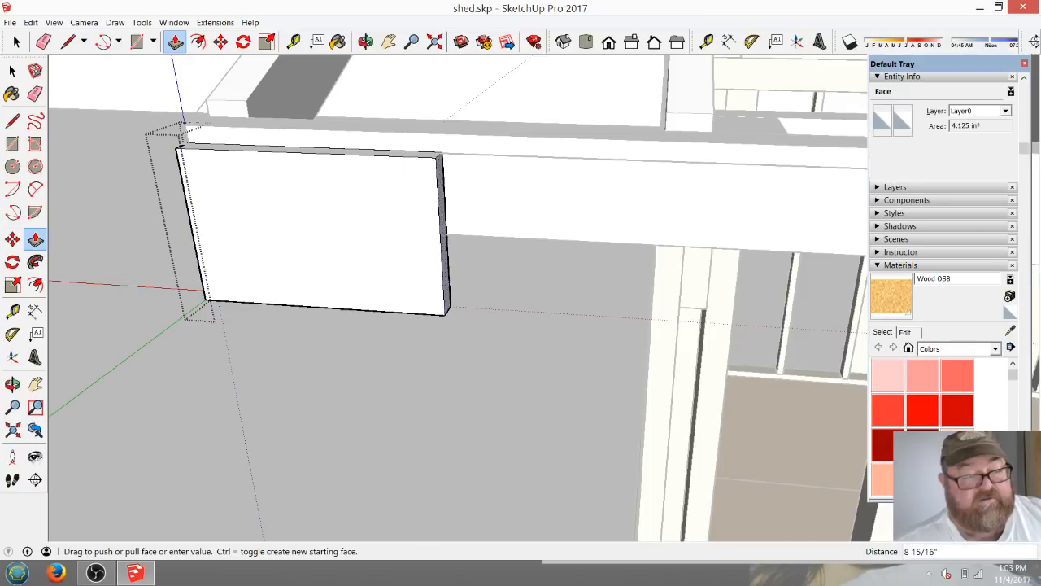
left_click(616, 248)
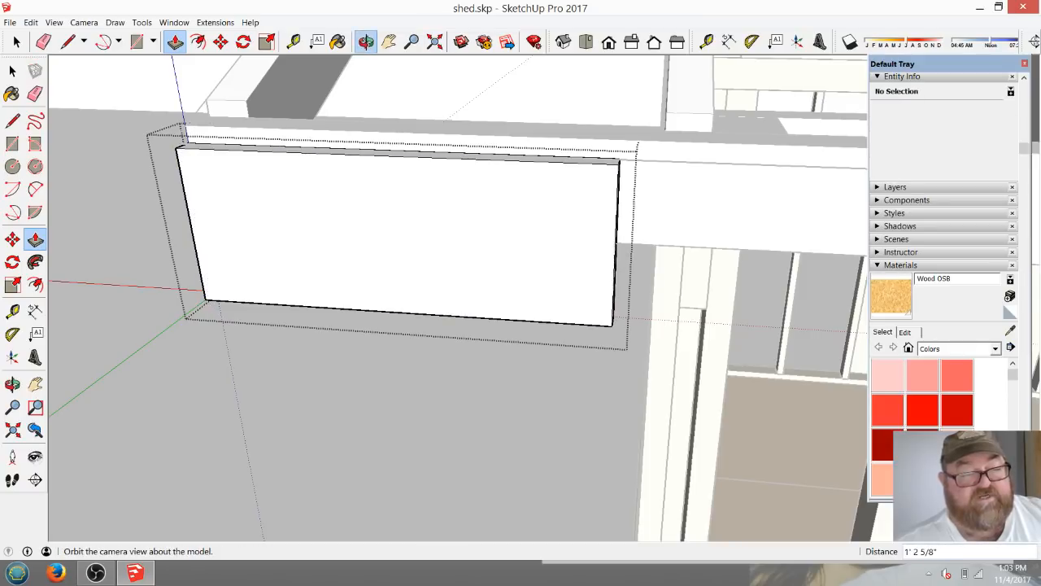
left_click(365, 41)
left_click_drag(488, 284, 634, 276)
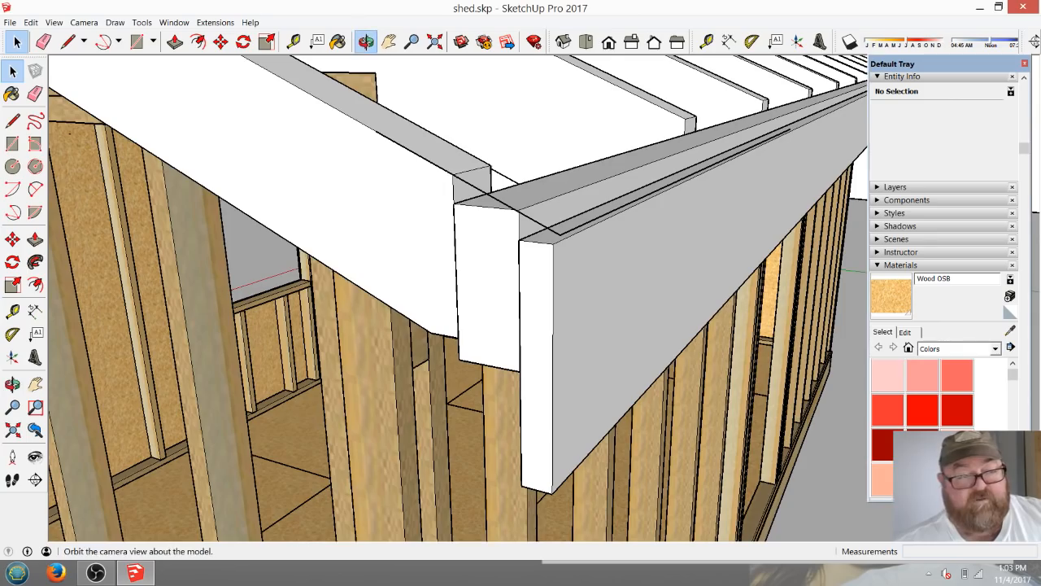
Extend the rafter-slope line beyond the new board and draw a line from its end parallel to the fascia.
left_click(366, 41)
mouse_move(455, 326)
left_mouse_down()
mouse_move(635, 305)
mouse_move(646, 253)
mouse_move(598, 244)
mouse_move(472, 317)
left_mouse_up()
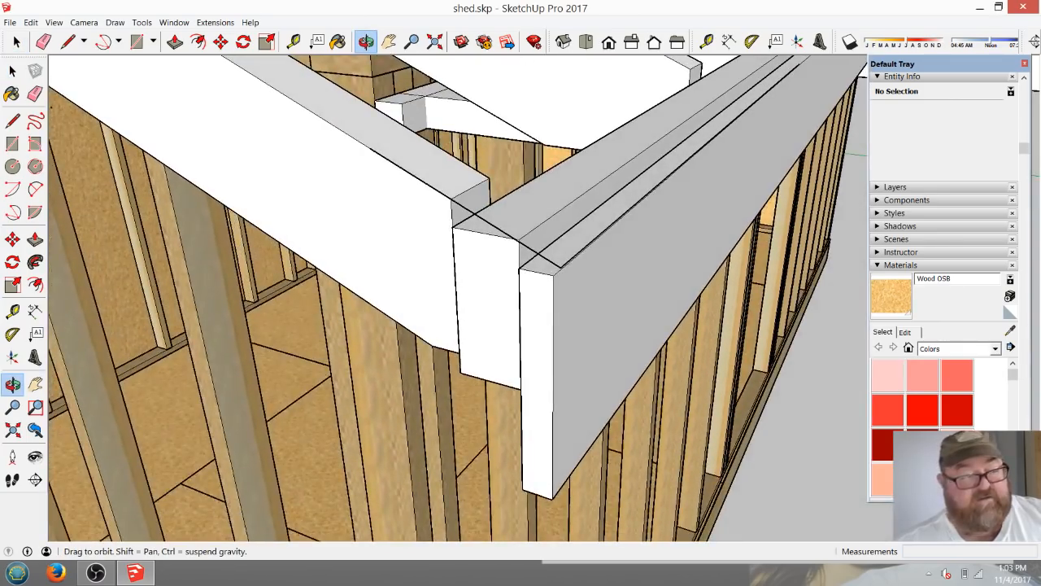
left_click(68, 42)
left_click(468, 210)
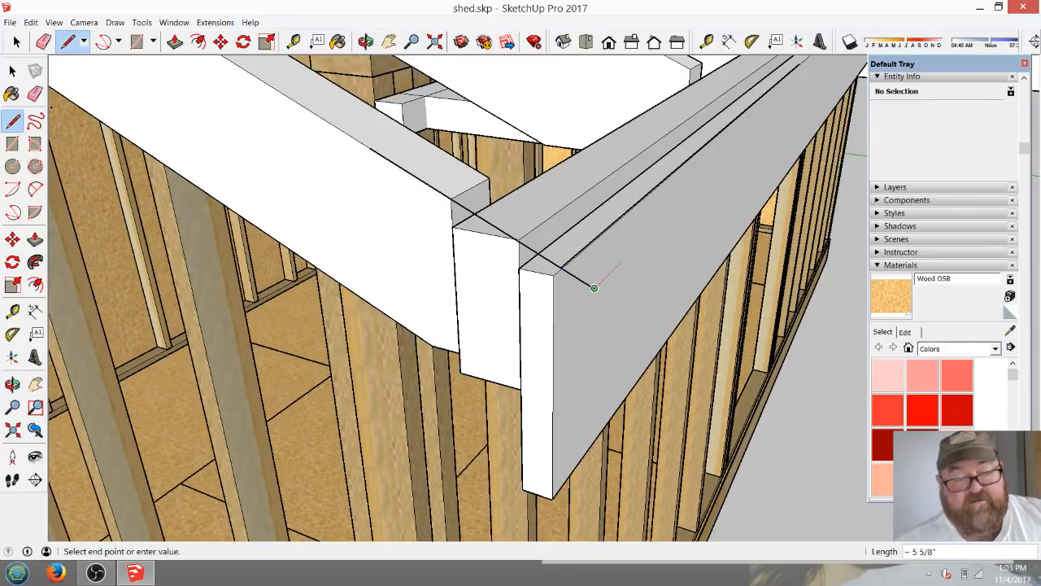
left_click(593, 288)
left_click(728, 156)
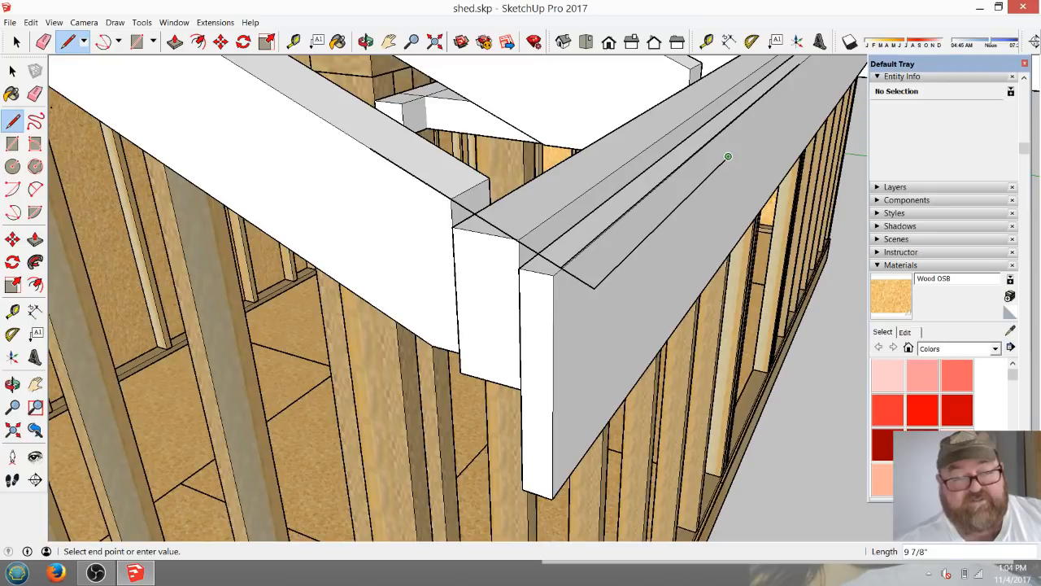
left_click(43, 41)
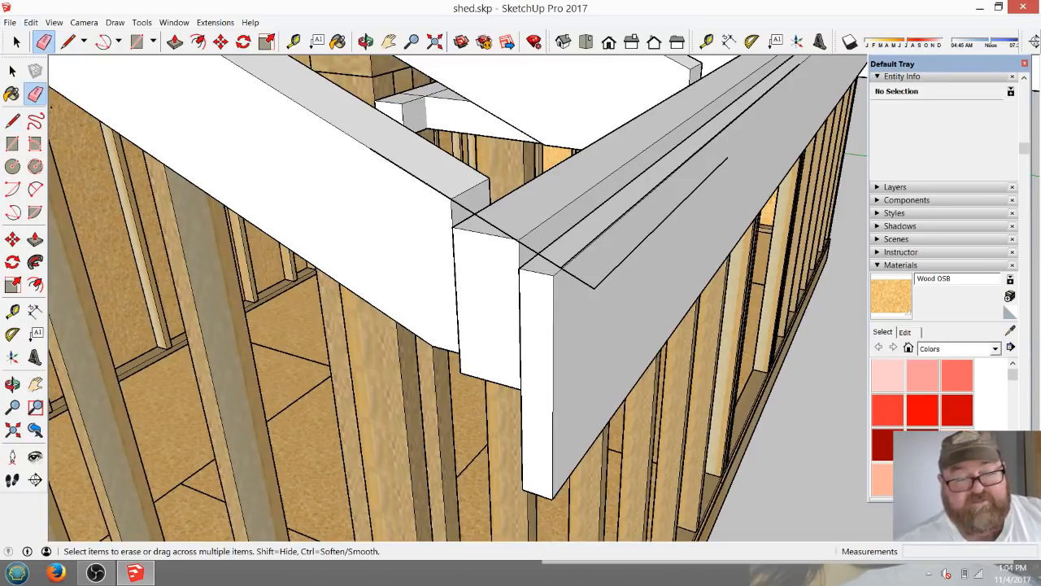
left_click(554, 358)
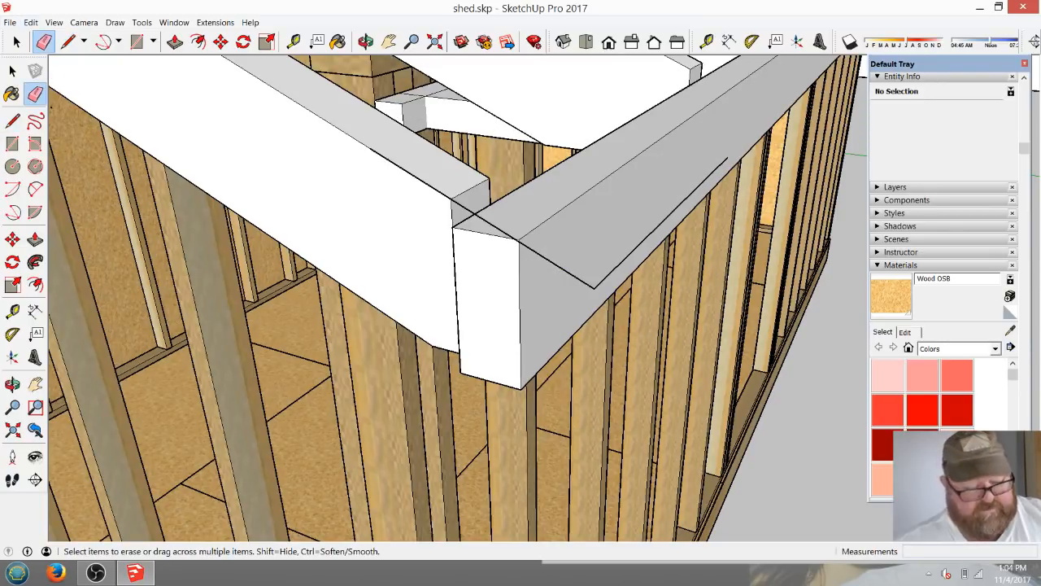
key("ctrl+z")
Erase the earlier line that runs lengthwise above the new fascia board, keeping the outermost line.
left_click(366, 41)
left_click_drag(327, 294, 471, 288)
left_click(43, 42)
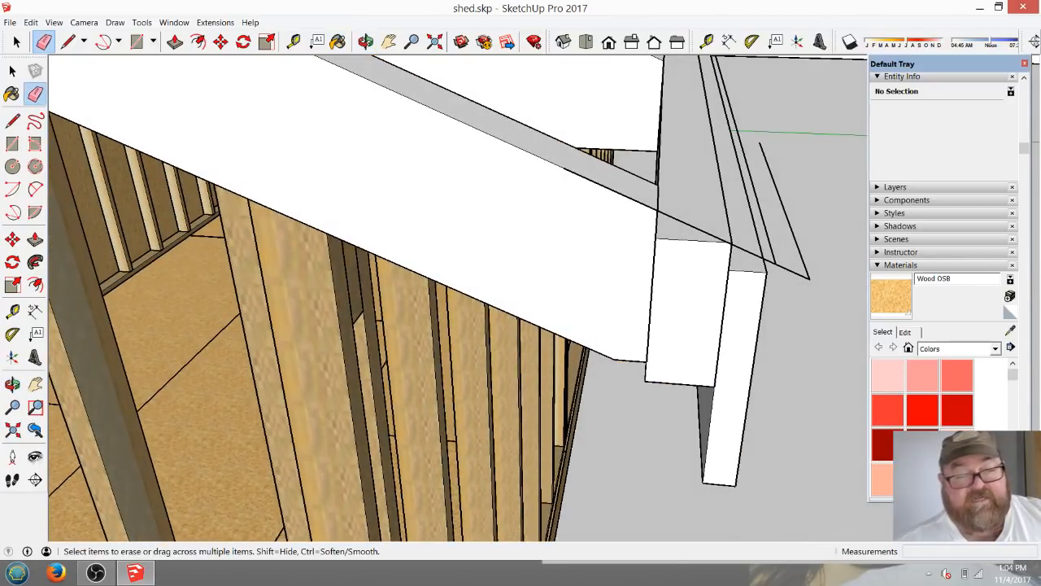
left_click(756, 195)
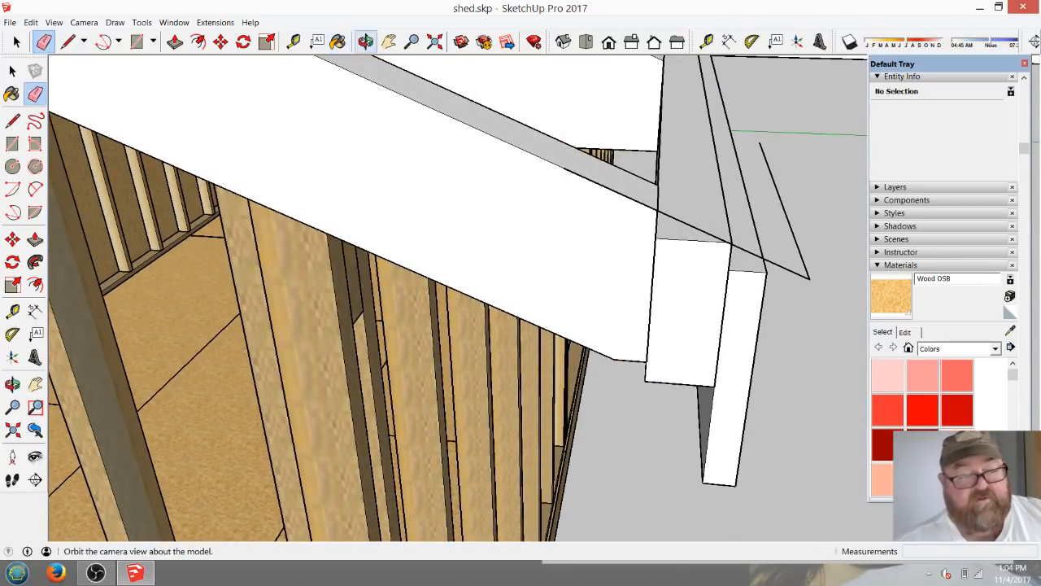
left_click(366, 41)
mouse_move(488, 285)
left_mouse_down()
mouse_move(400, 147)
mouse_move(173, 186)
left_mouse_up()
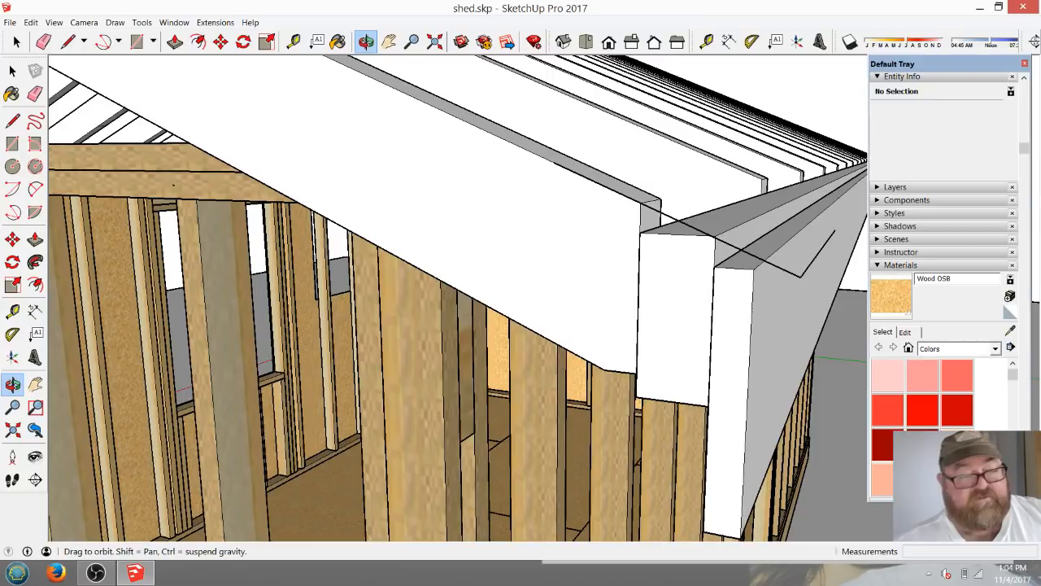
left_click(16, 41)
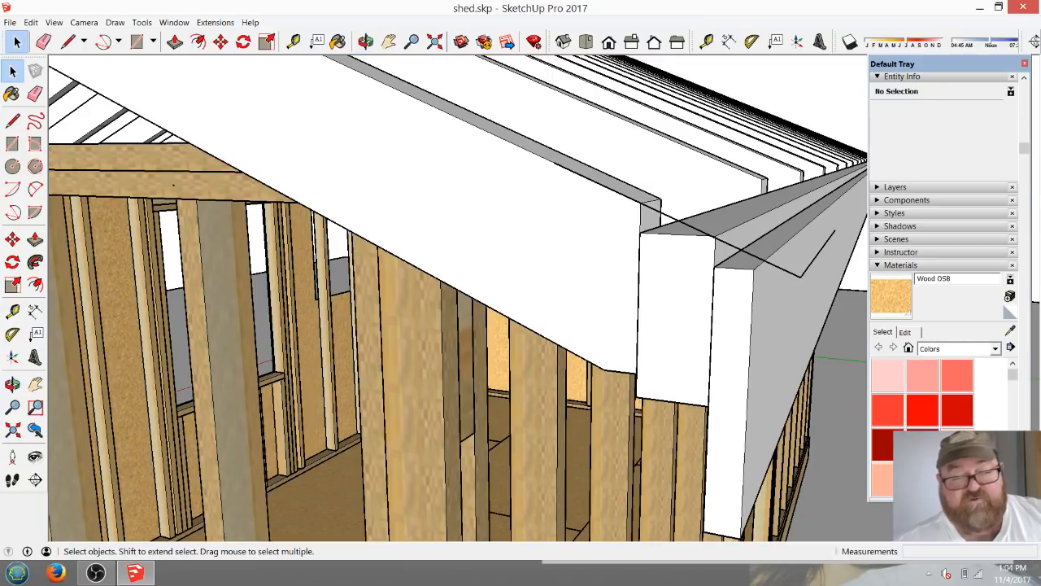
left_click(732, 366)
key("m")
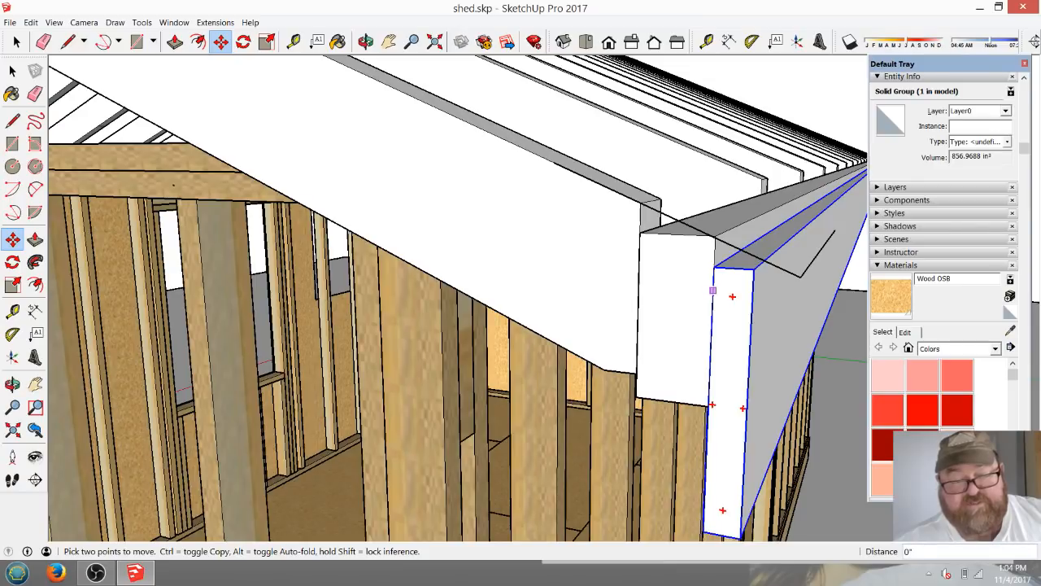
scroll(433, 204, "down", 1)
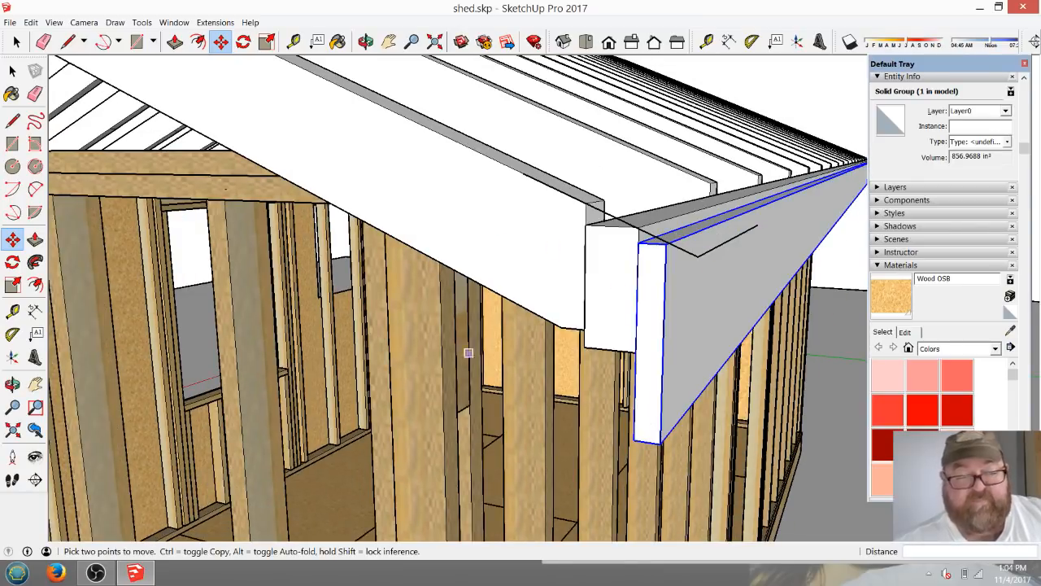
scroll(745, 342, "down", 3)
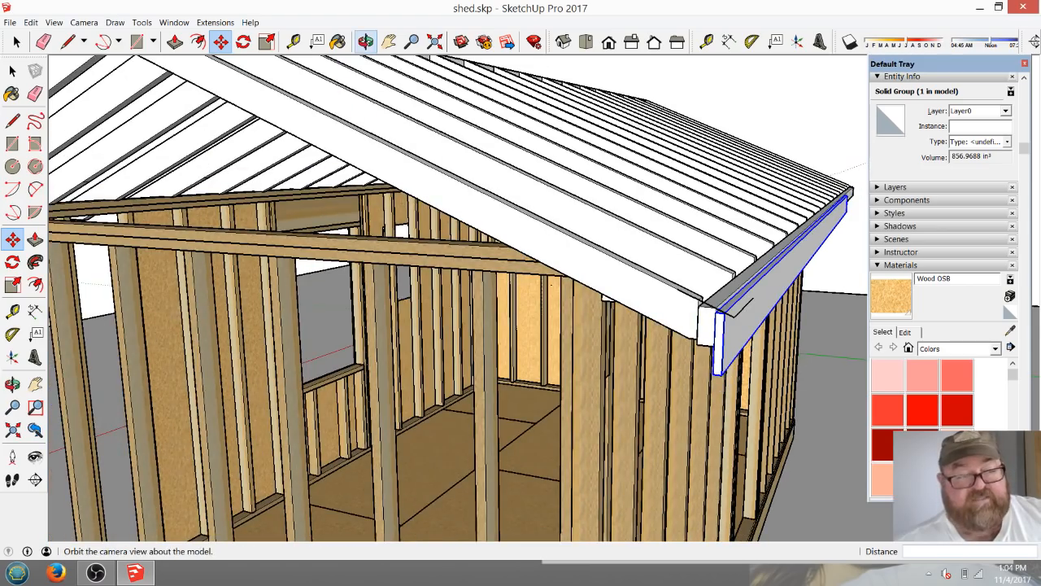
Examine the open gable end and how the rafters meet the ridge board.
left_click(366, 41)
left_click_drag(569, 276, 750, 353)
scroll(750, 352, "down", 2)
middle_click_drag(488, 325, 523, 203)
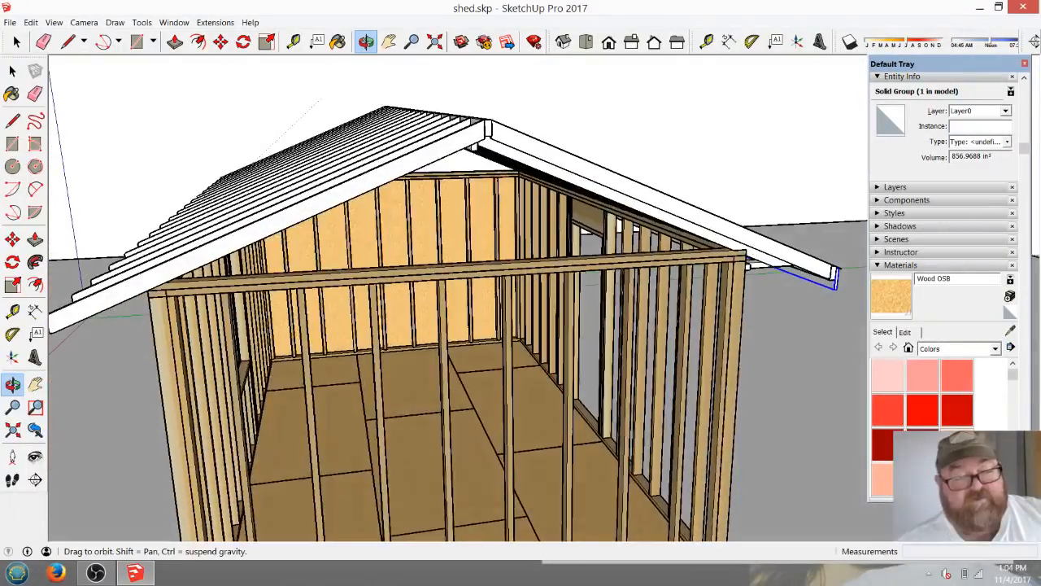
left_click_drag(537, 285, 451, 215)
scroll(451, 215, "up", 5)
middle_click_drag(451, 216, 353, 313)
scroll(383, 252, "down", 2)
scroll(468, 122, "up", 5)
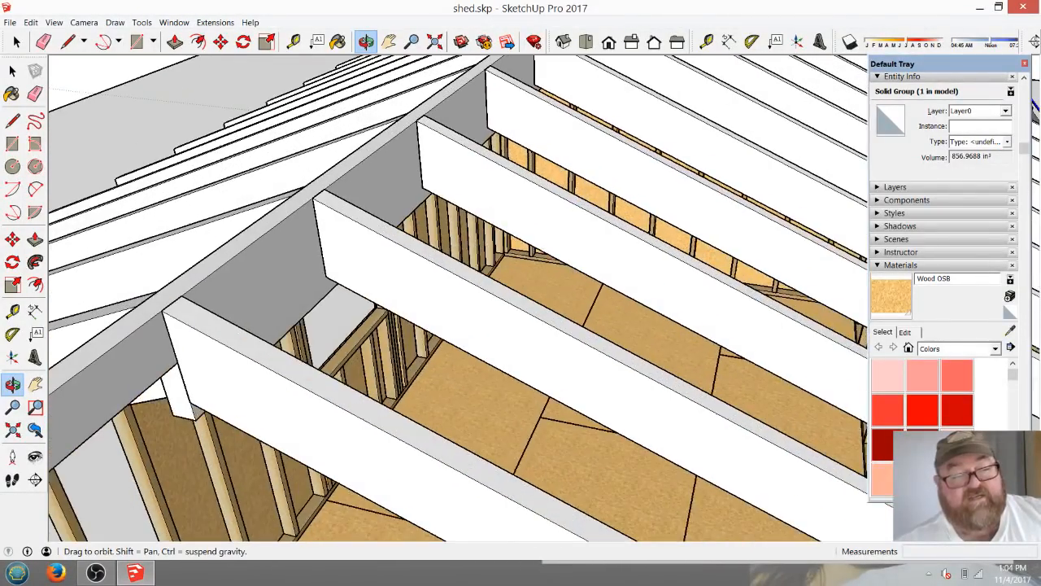
scroll(448, 198, "down", 3)
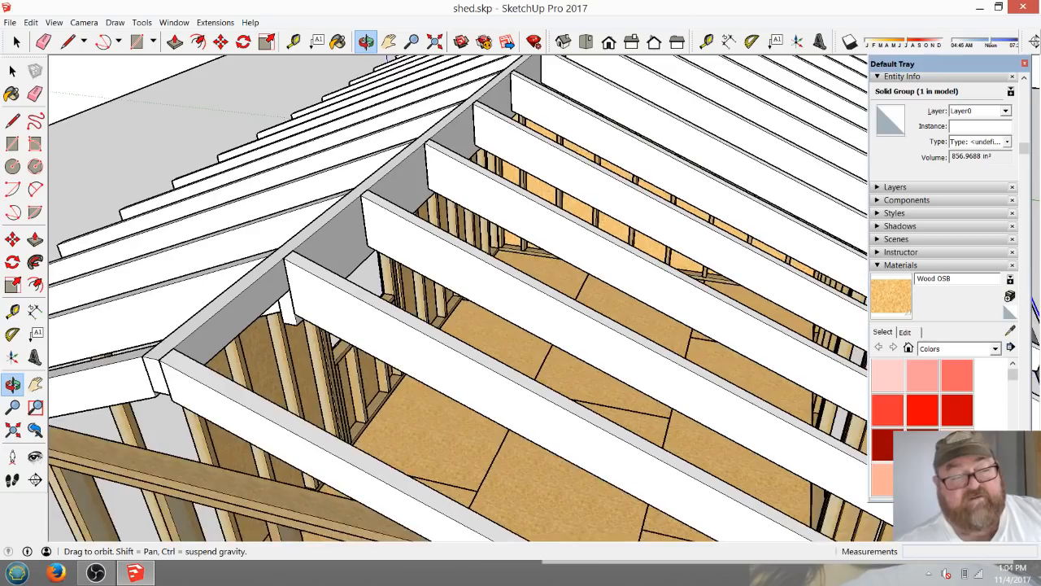
Start a line at the lower edge of the first full-depth rafter behind the narrowed gable-end rafter.
middle_click_drag(447, 244, 431, 276)
scroll(533, 146, "up", 1)
key("l")
left_click(430, 278)
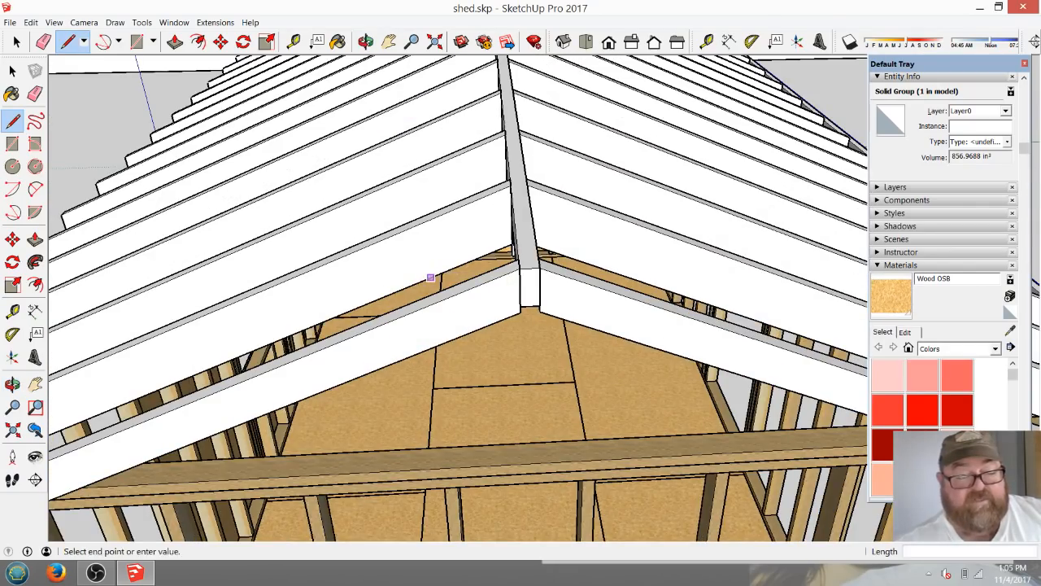
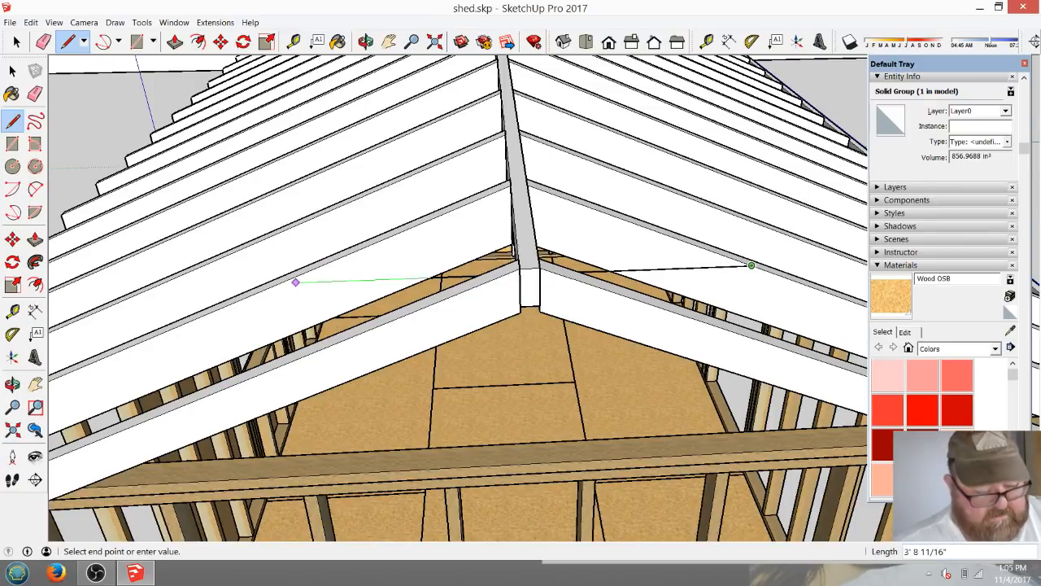
Finish the horizontal line at the opposite rafter's top edge and place a parallel guide 3.5" below it.
left_click(281, 282)
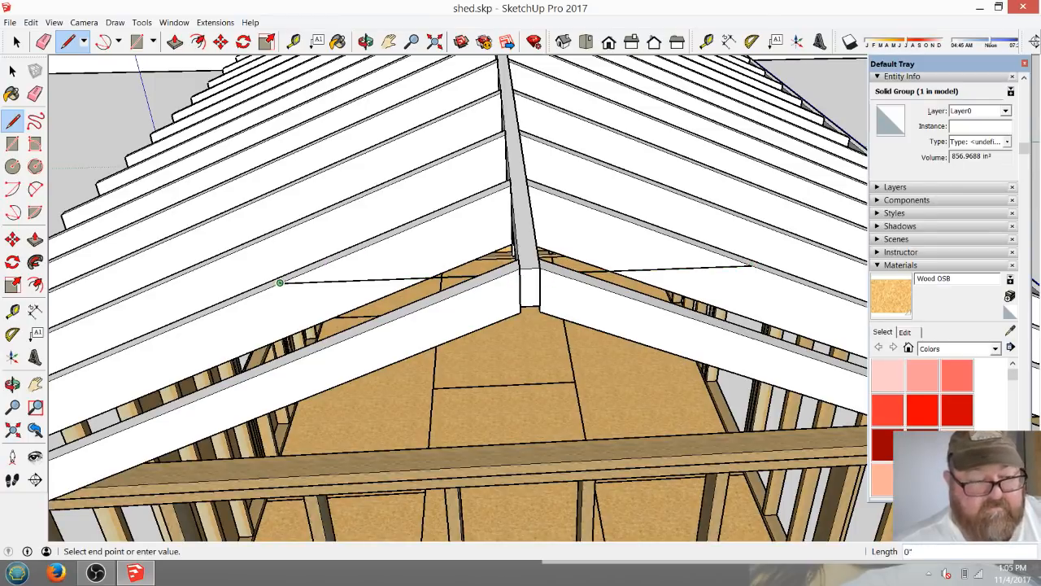
left_click(294, 41)
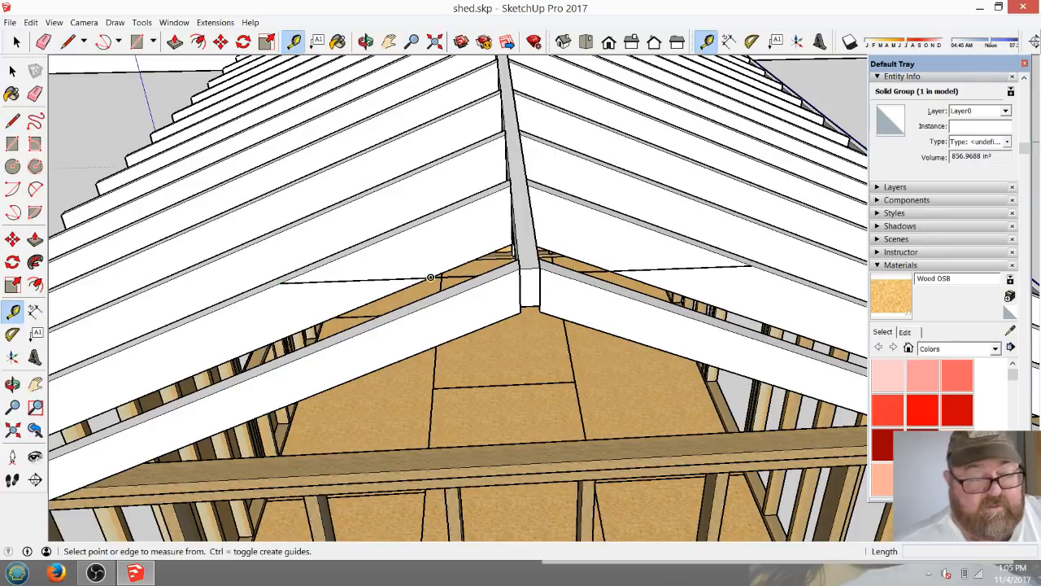
left_click(318, 280)
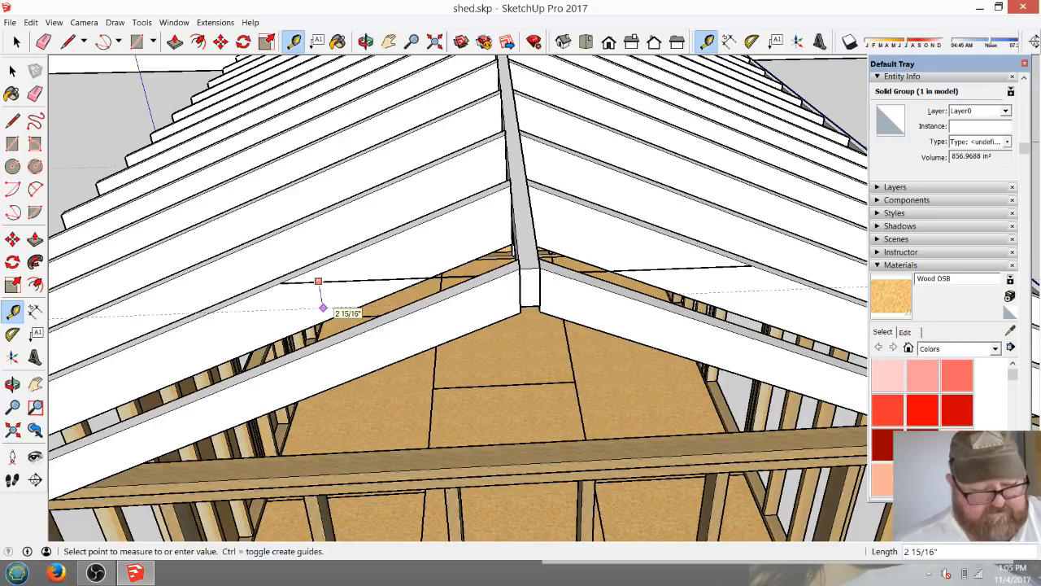
type("3.5")
key("Return")
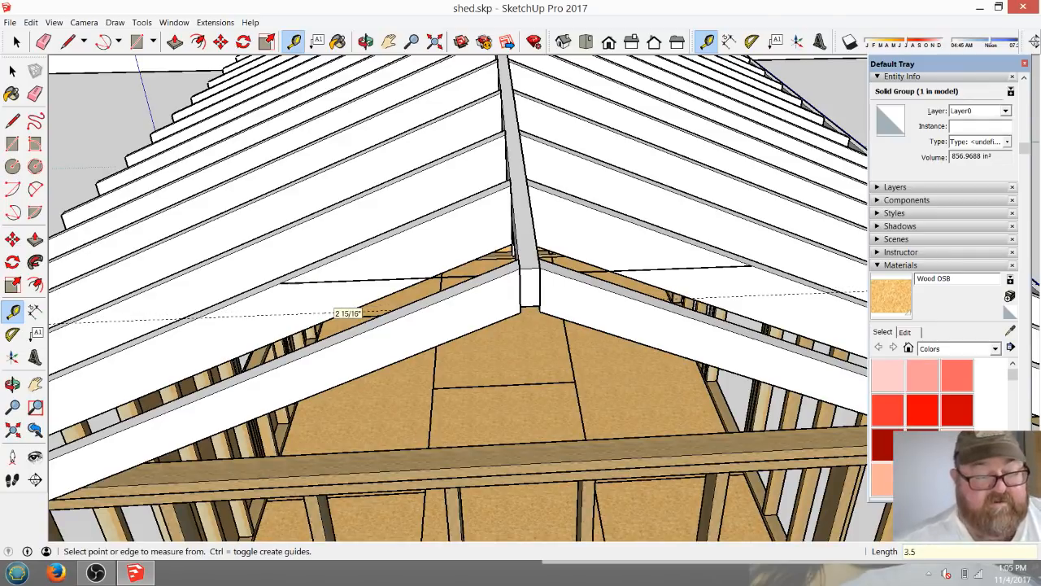
Draw the collar tie's lower edge along the guide and close both ends along the rafter slopes.
left_click(68, 41)
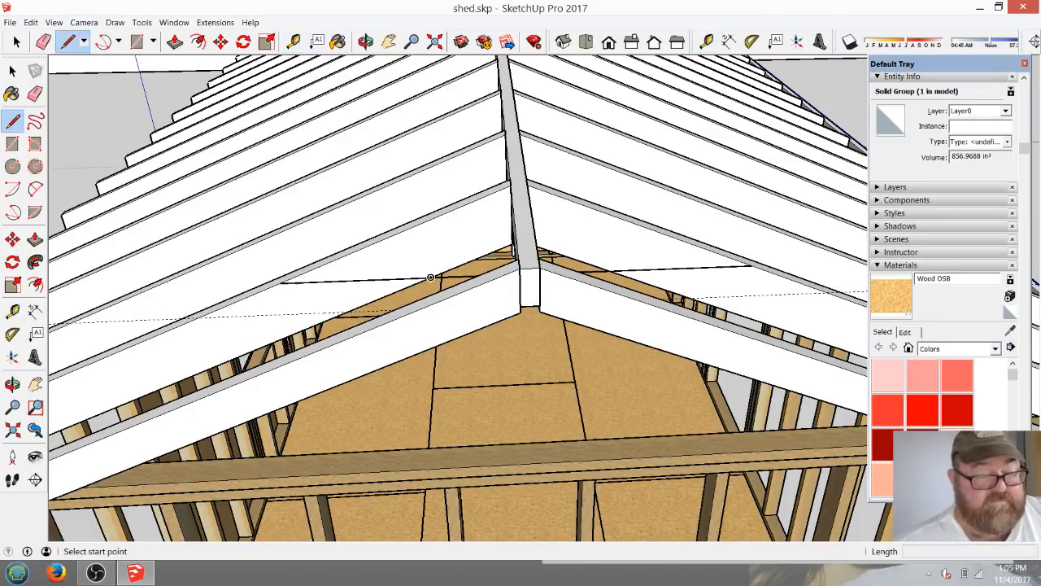
left_click(197, 316)
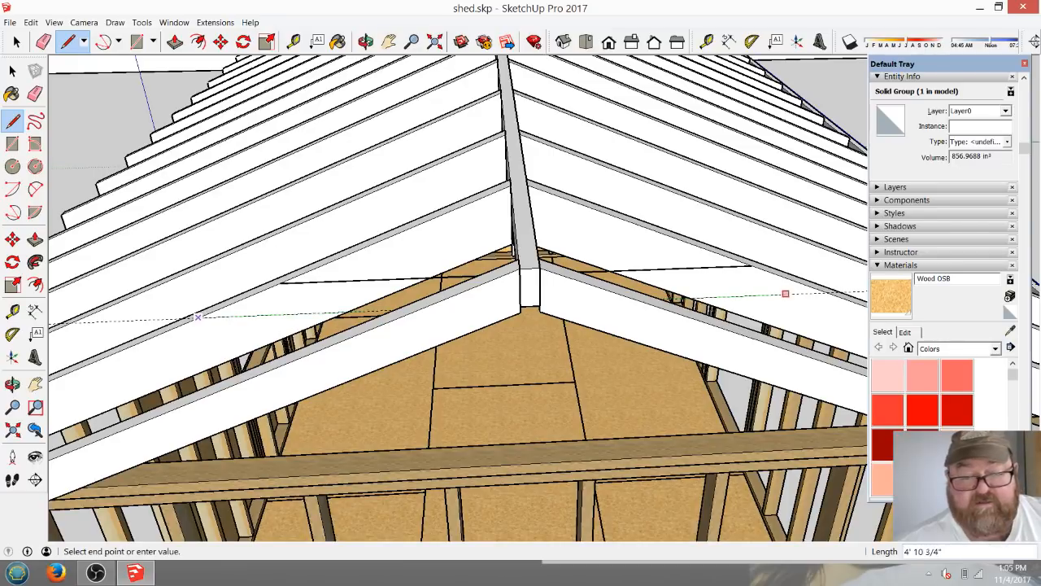
left_click(827, 291)
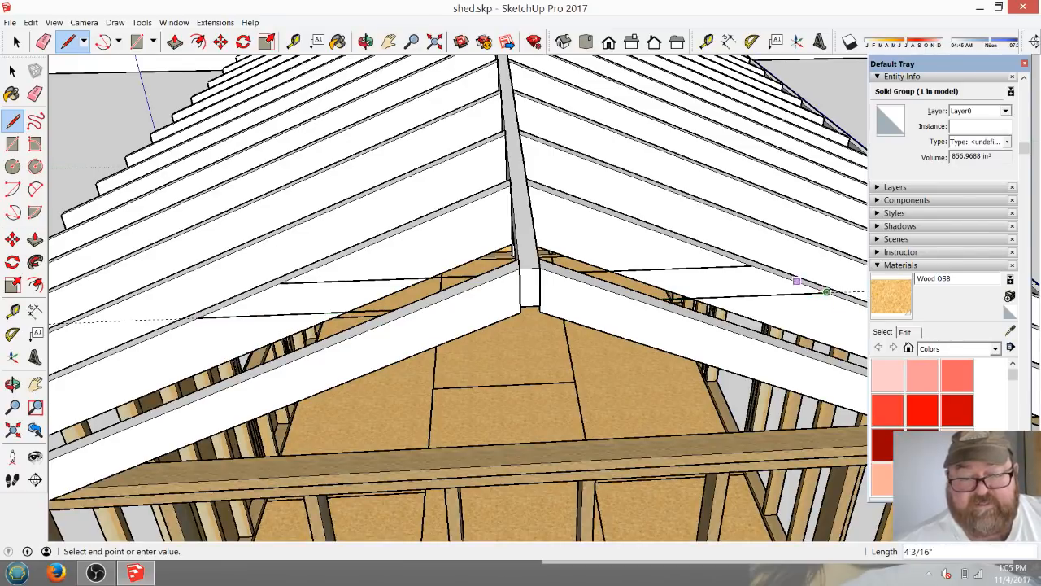
left_click(750, 265)
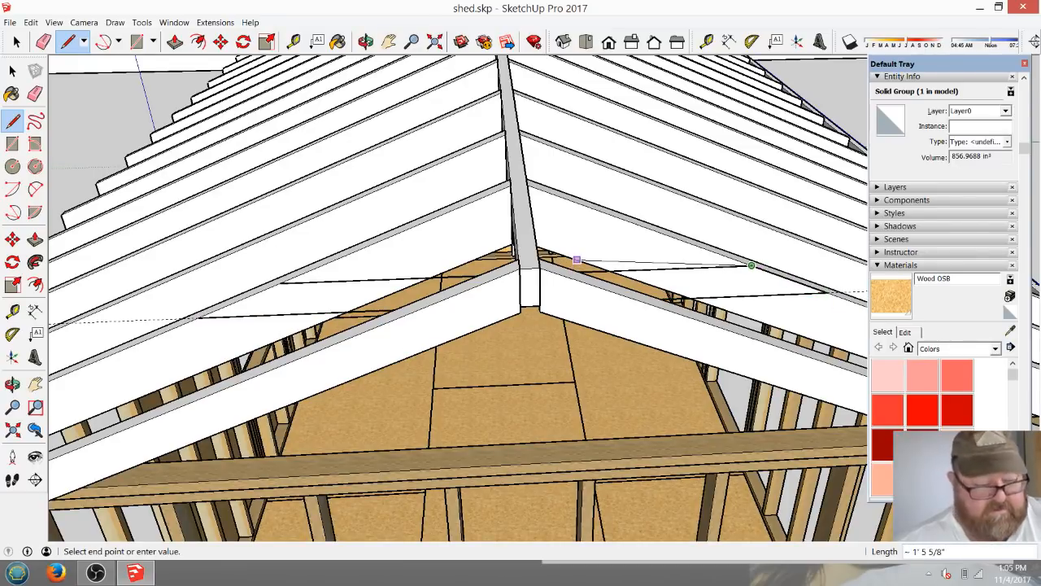
key("Escape")
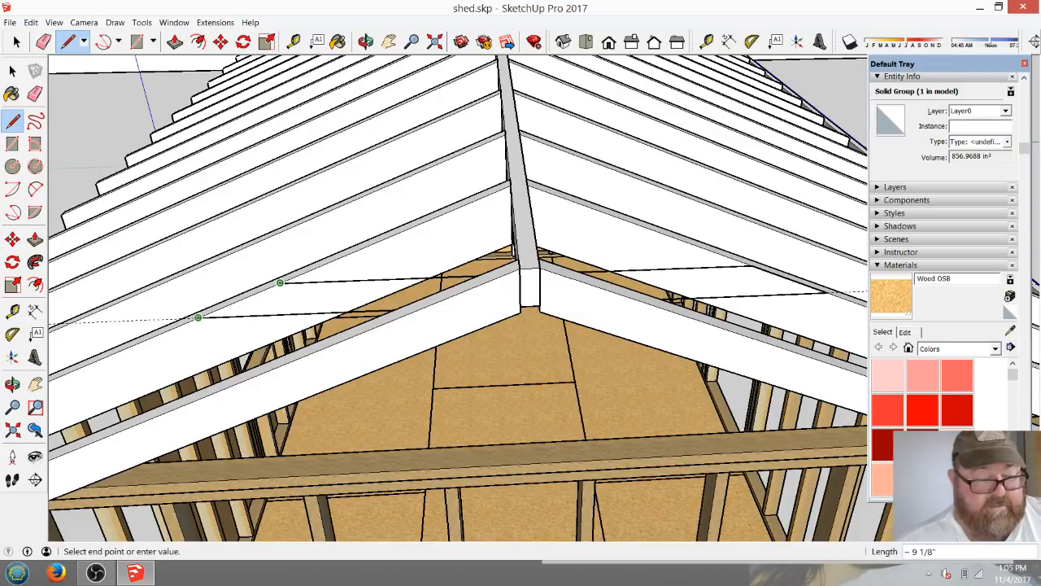
left_click(279, 282)
Extrude the collar tie profile 1 1/2" with Push/Pull.
key("p")
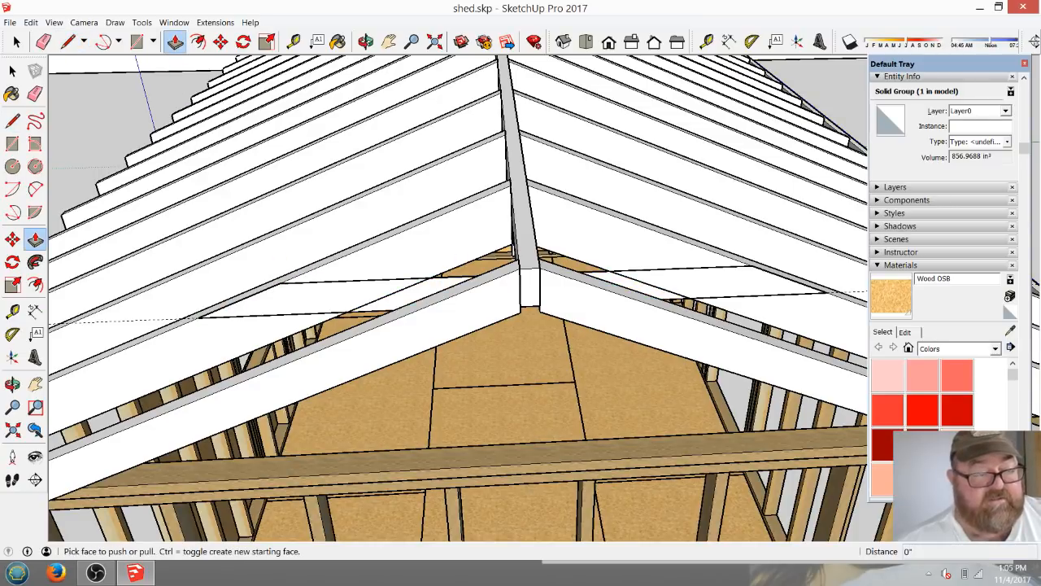
left_click(326, 298)
left_click(324, 307)
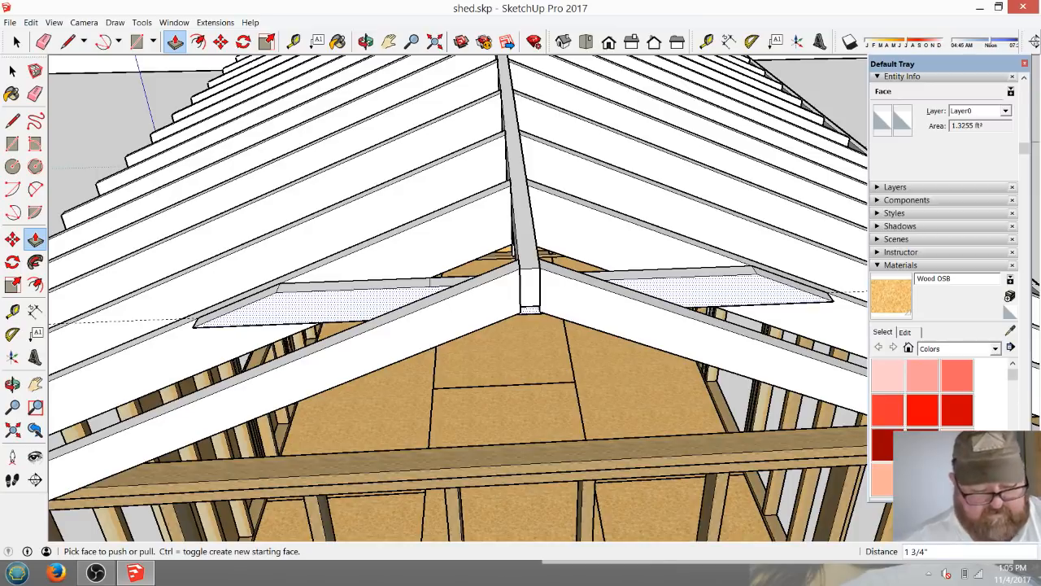
key("Return")
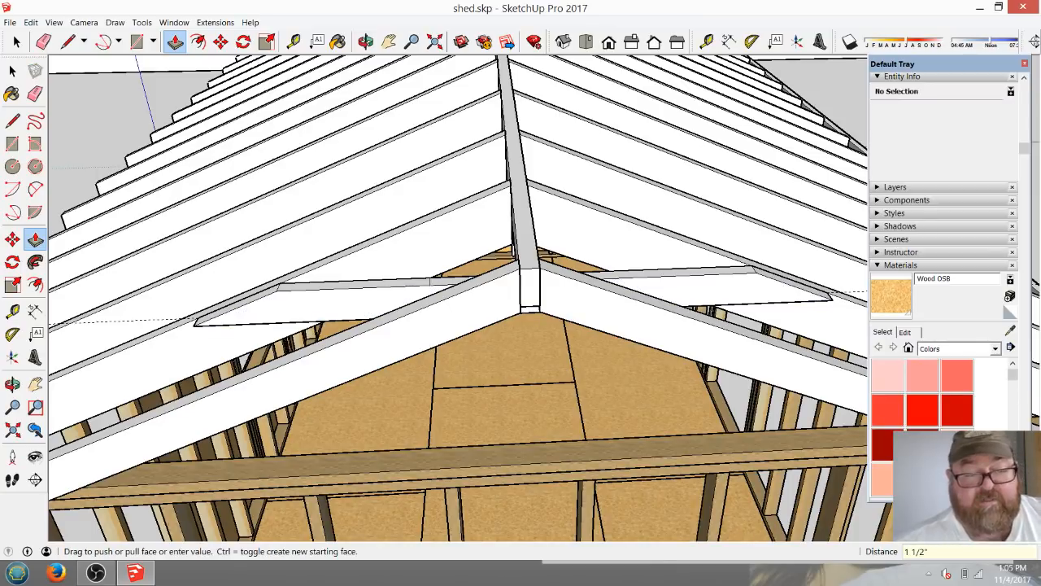
Select all of the new collar tie's geometry and make it a group.
left_click(366, 41)
left_click_drag(276, 195, 394, 249)
scroll(394, 248, "down", 4)
middle_click_drag(282, 438, 494, 292)
scroll(693, 135, "up", 5)
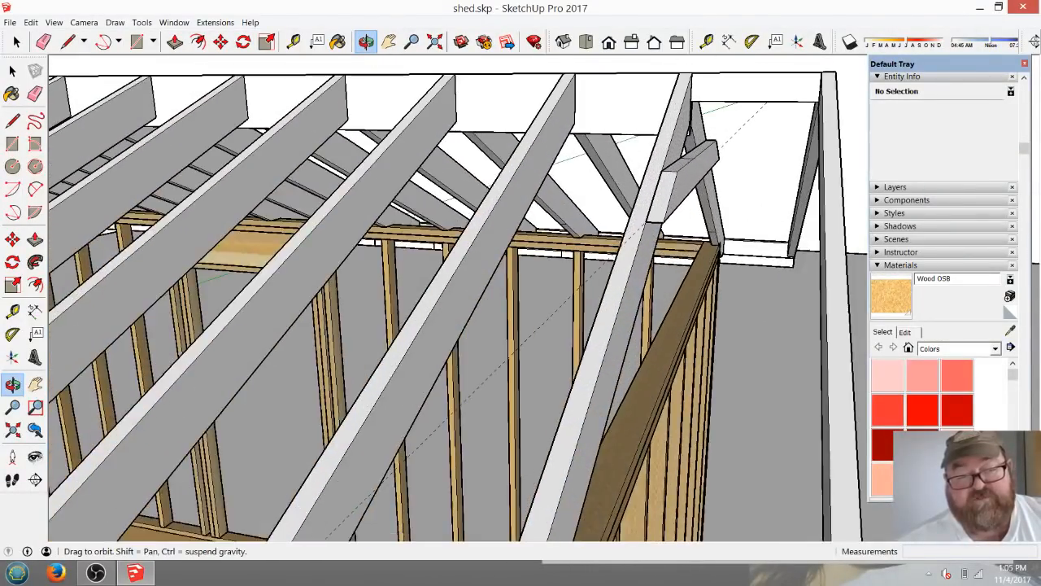
middle_click_drag(692, 134, 701, 120)
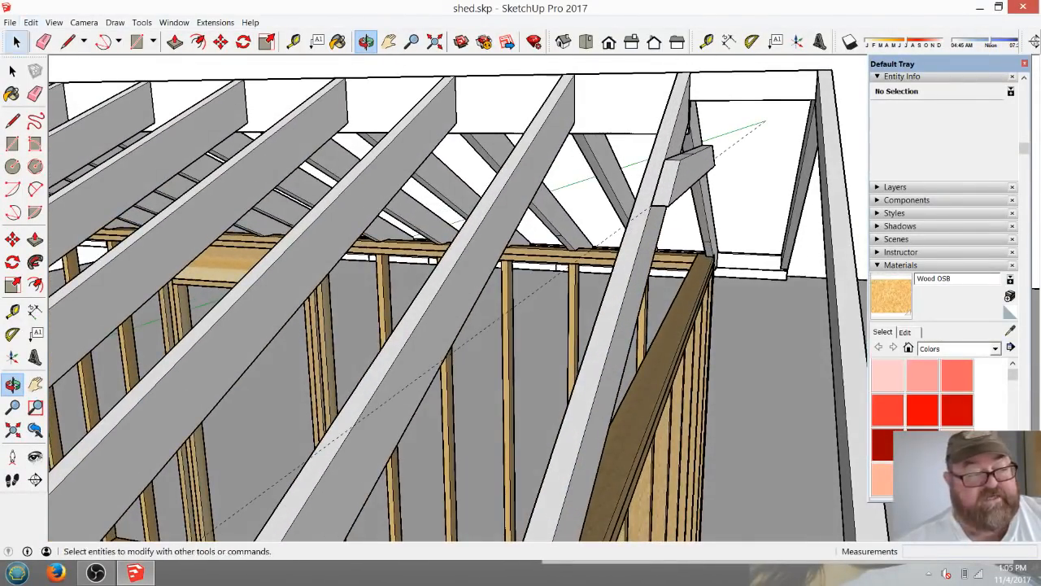
left_click(16, 41)
left_click_drag(642, 140, 740, 218)
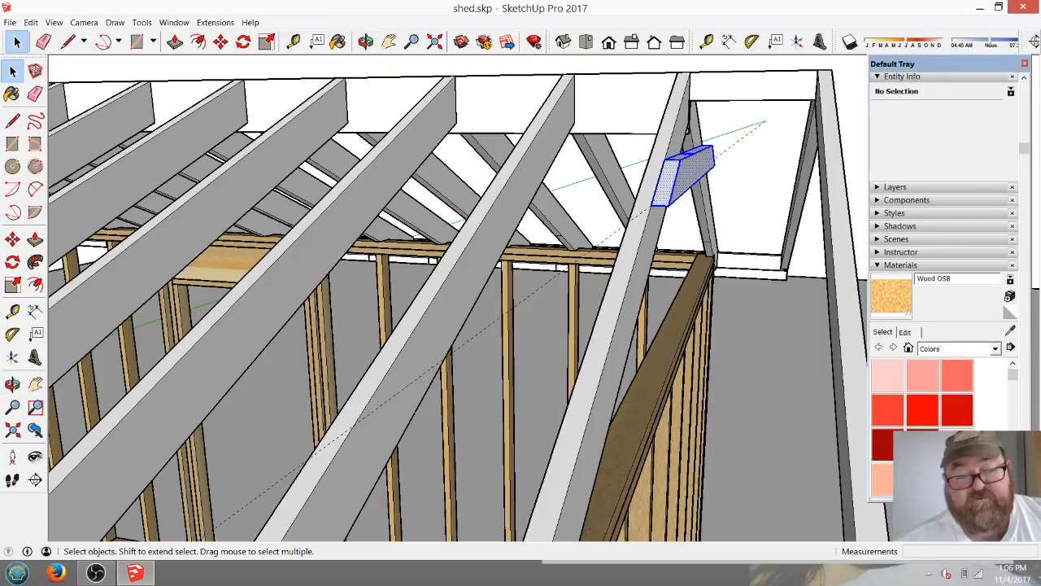
right_click(698, 165)
left_click(744, 268)
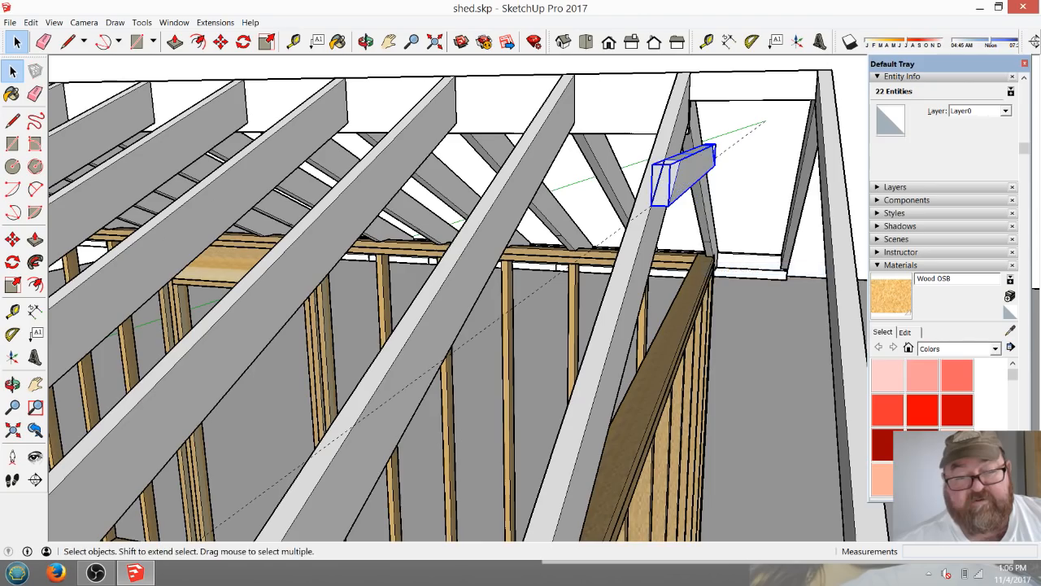
Copy the collar tie group 1' 4" along the ridge to the neighbouring rafter pair.
left_click(366, 42)
left_click_drag(488, 276, 476, 305)
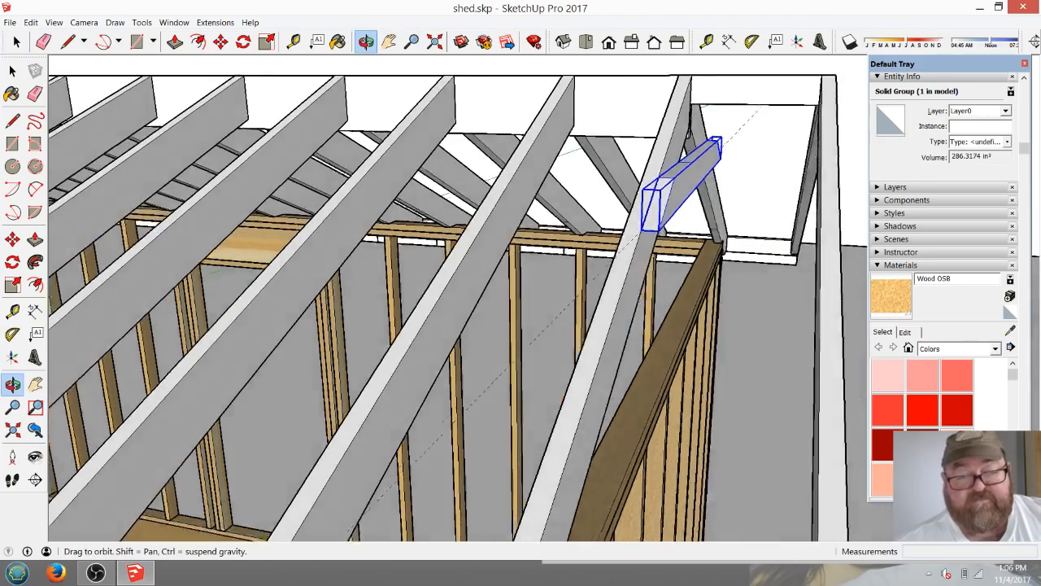
middle_click_drag(512, 325, 561, 374)
scroll(570, 383, "up", 2)
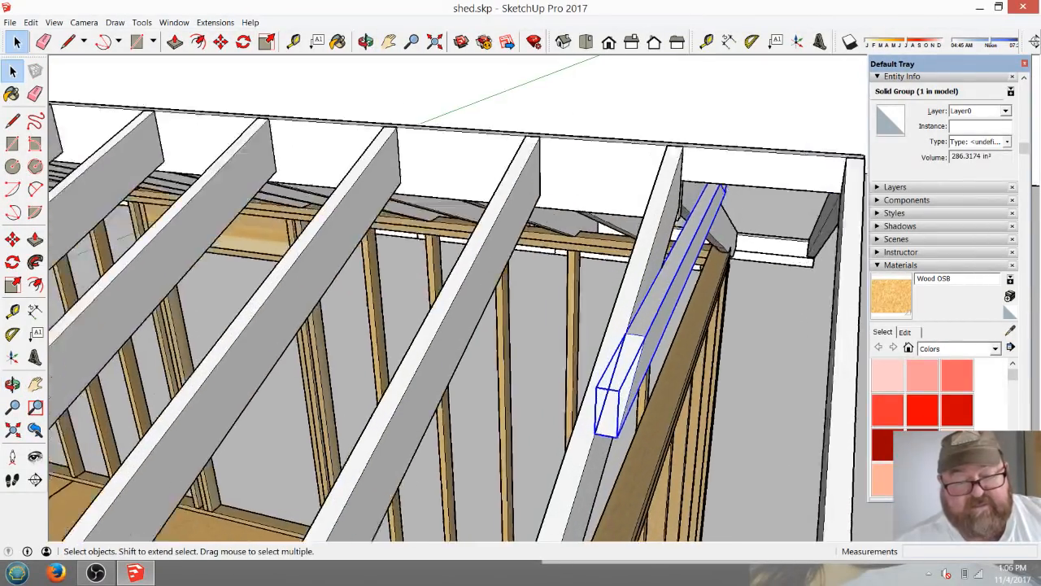
scroll(589, 385, "up", 1)
left_click(221, 42)
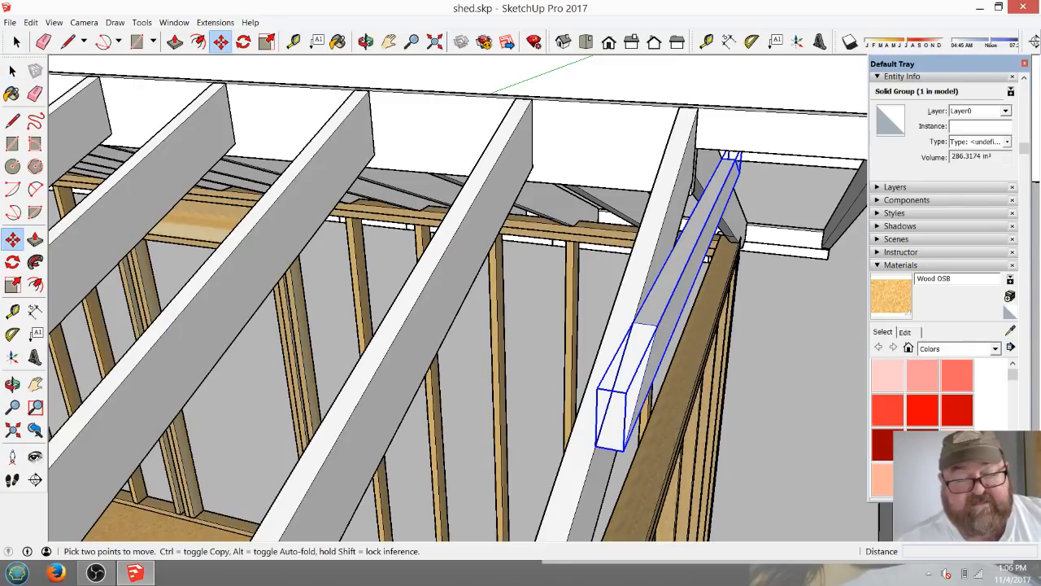
left_click(647, 326)
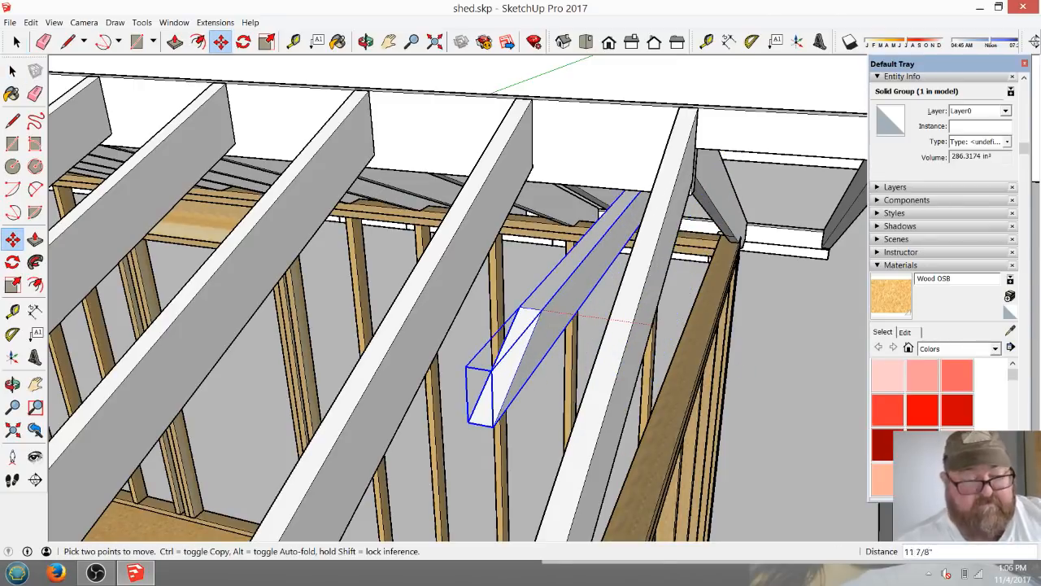
left_click(641, 331)
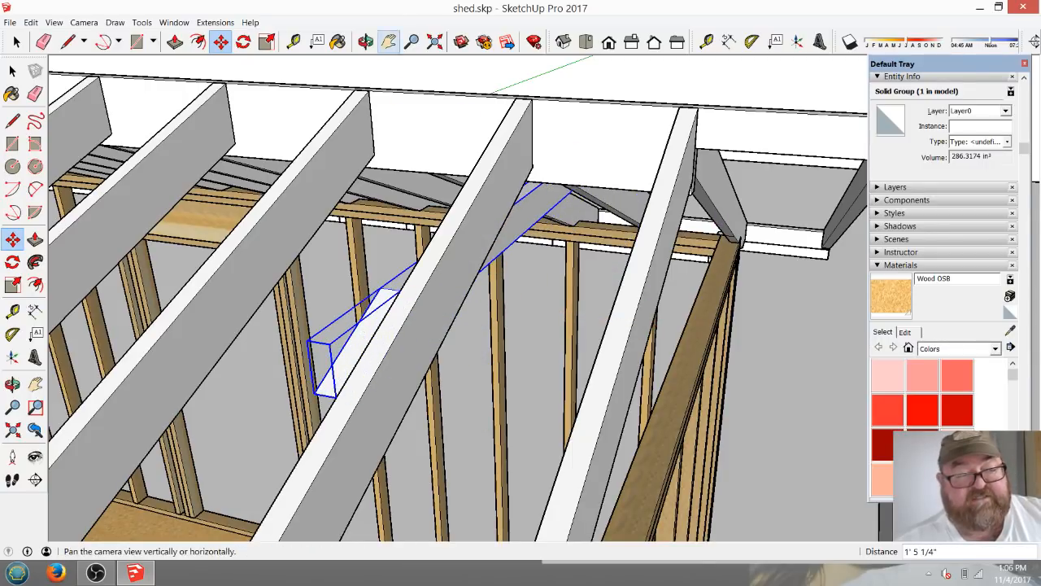
left_click(366, 41)
left_click_drag(382, 260, 435, 122)
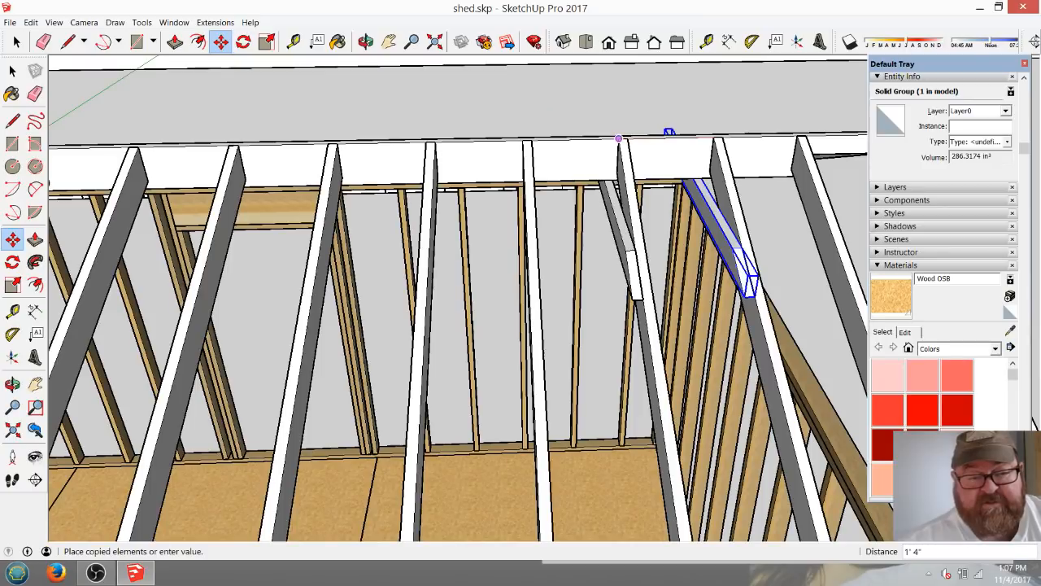
left_click(623, 138)
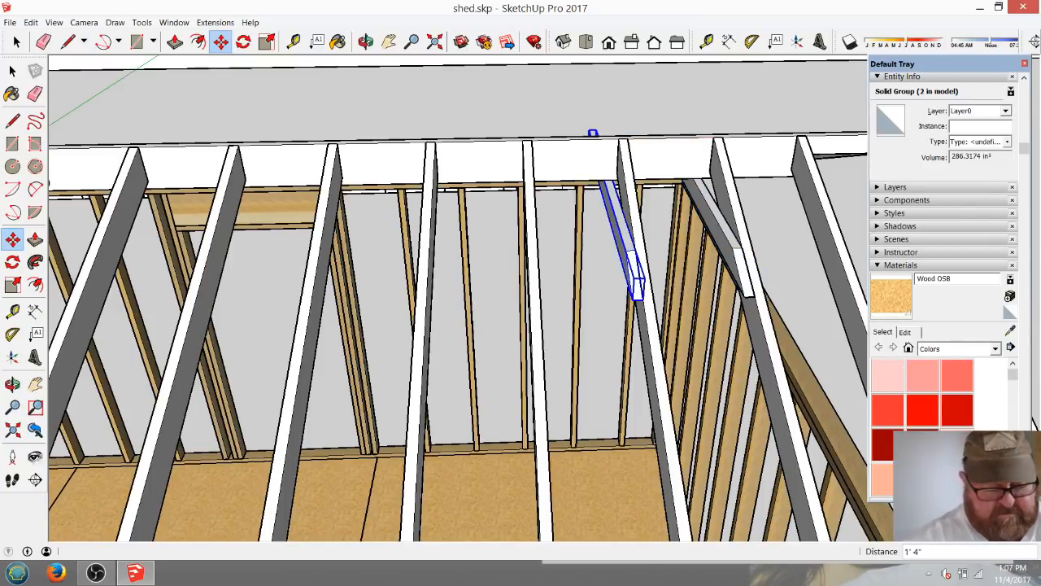
Repeat the collar tie copy 13 times along the roof as an array.
type("*1")
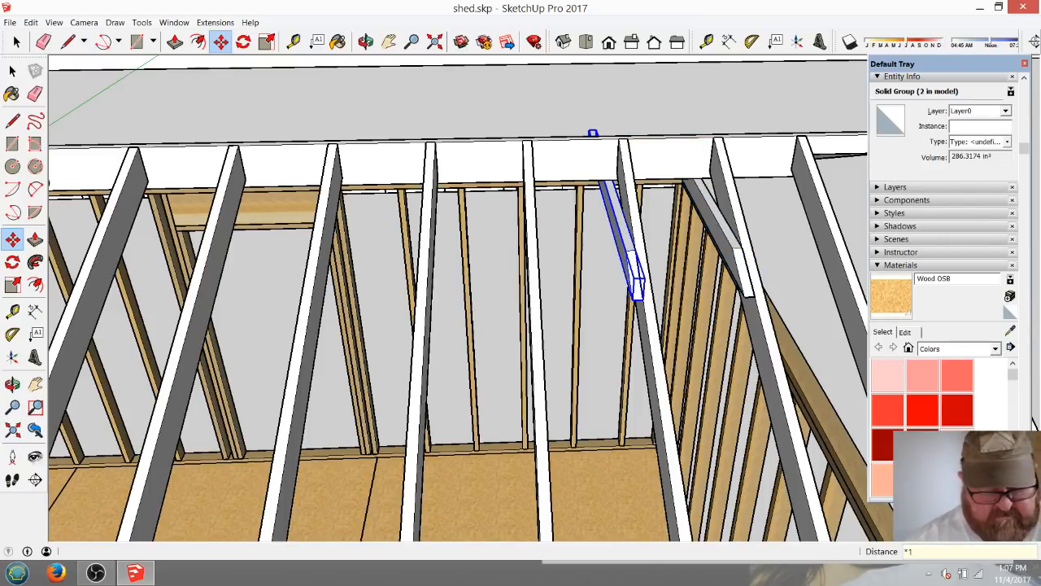
type("3")
key("Return")
scroll(760, 228, "down", 5)
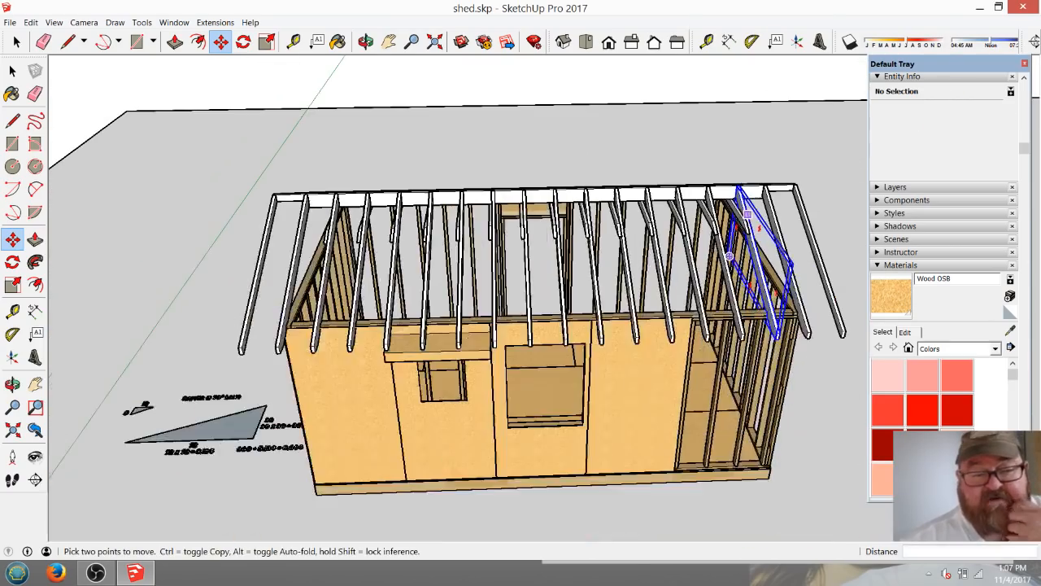
Inspect the arrayed collar ties near the ridge and measure one tie from its tapered tip.
left_click(366, 41)
left_click_drag(374, 244, 253, 194)
scroll(546, 240, "up", 5)
middle_click_drag(520, 309, 508, 394)
scroll(488, 309, "up", 10)
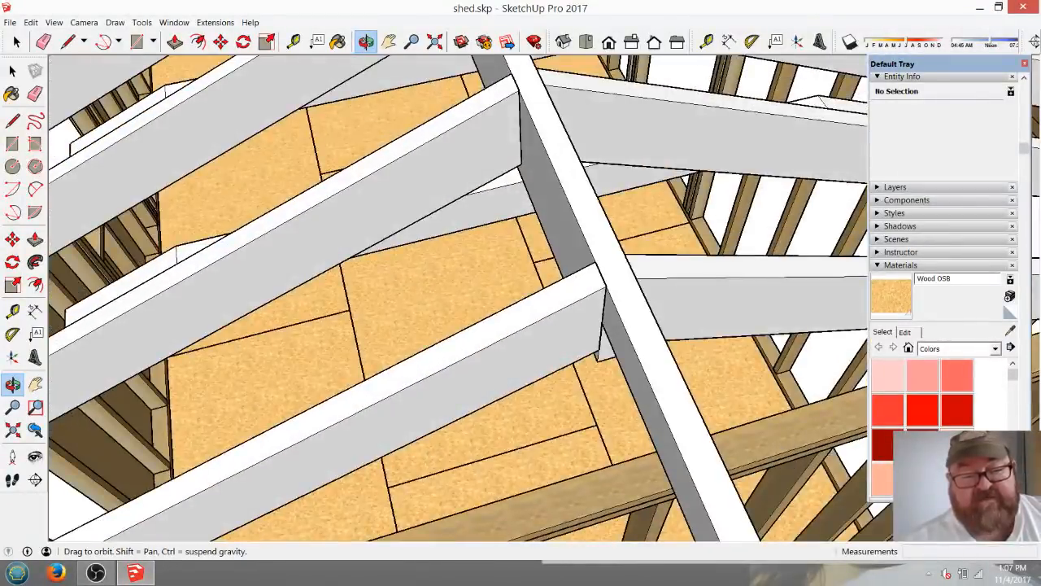
middle_click_drag(569, 301, 127, 265)
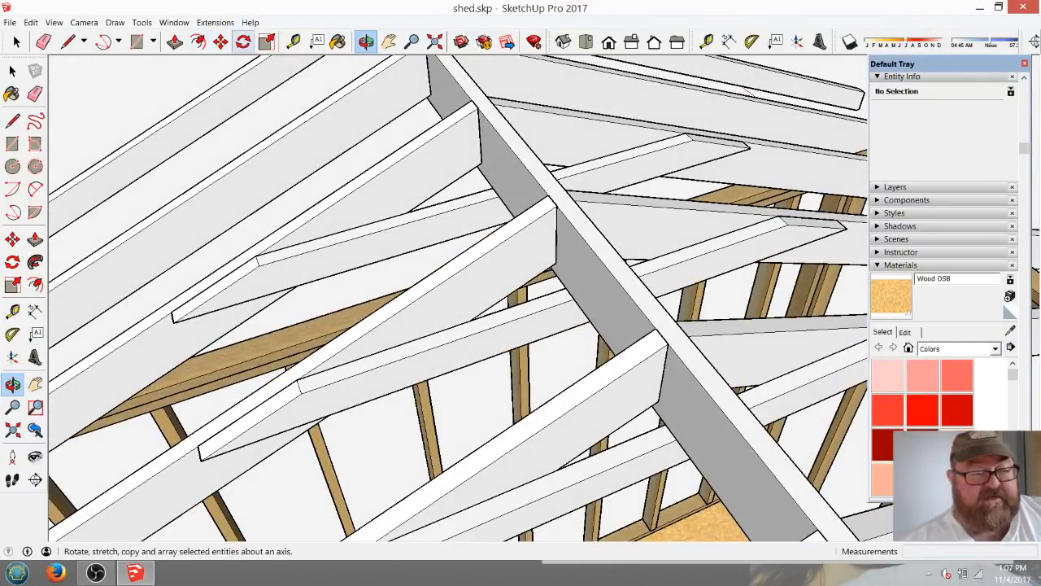
left_click(292, 41)
left_click(177, 318)
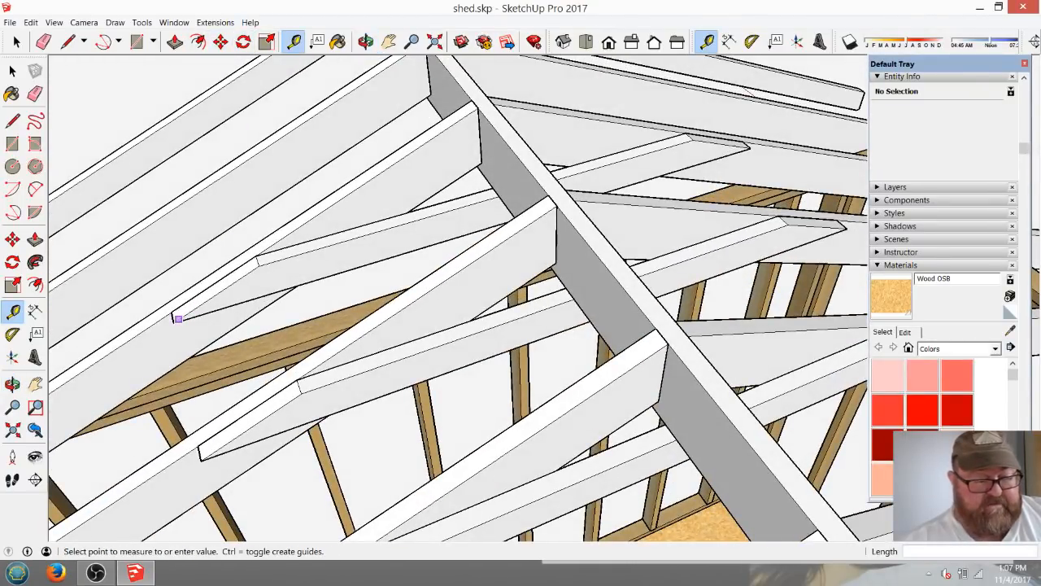
left_click(573, 200)
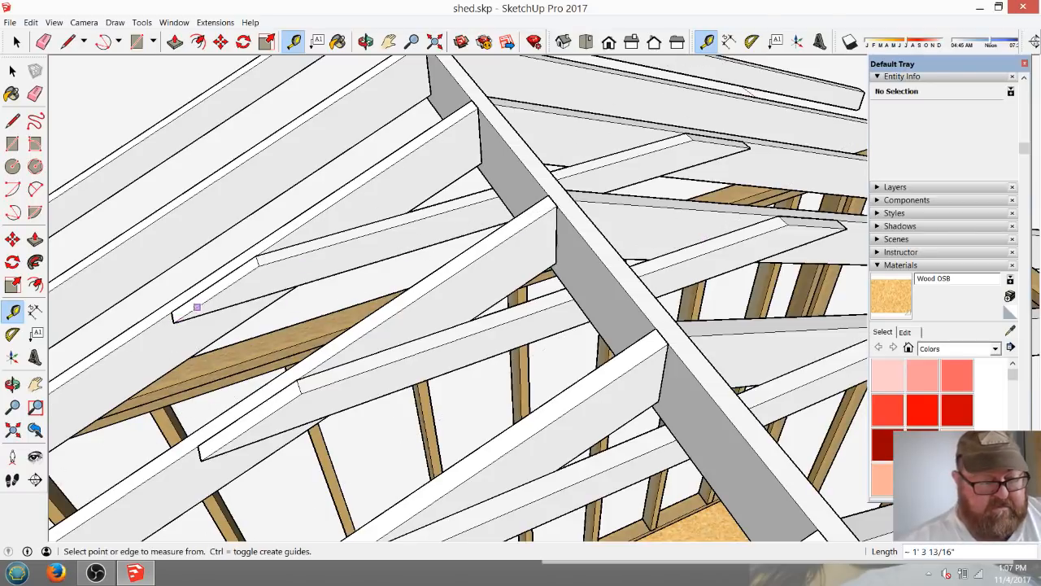
left_click(173, 321)
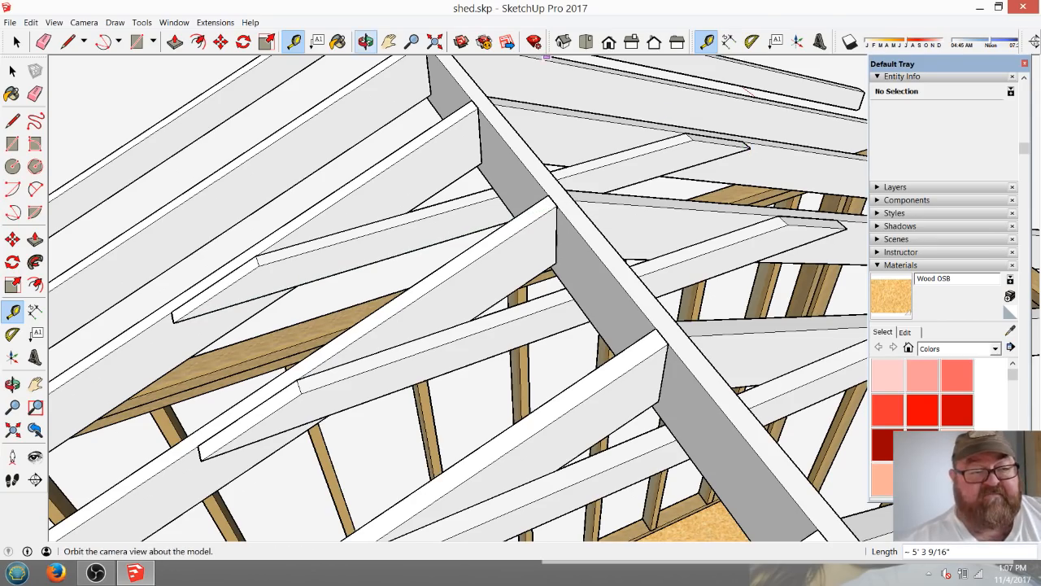
Draw a line about 3 1/2" long down the collar tie's side face, from the taper's upper corner to its bottom edge, inside the group.
left_click(365, 42)
scroll(504, 293, "down", 5)
mouse_move(570, 325)
middle_mouse_down()
mouse_move(431, 244)
mouse_move(350, 252)
middle_mouse_up()
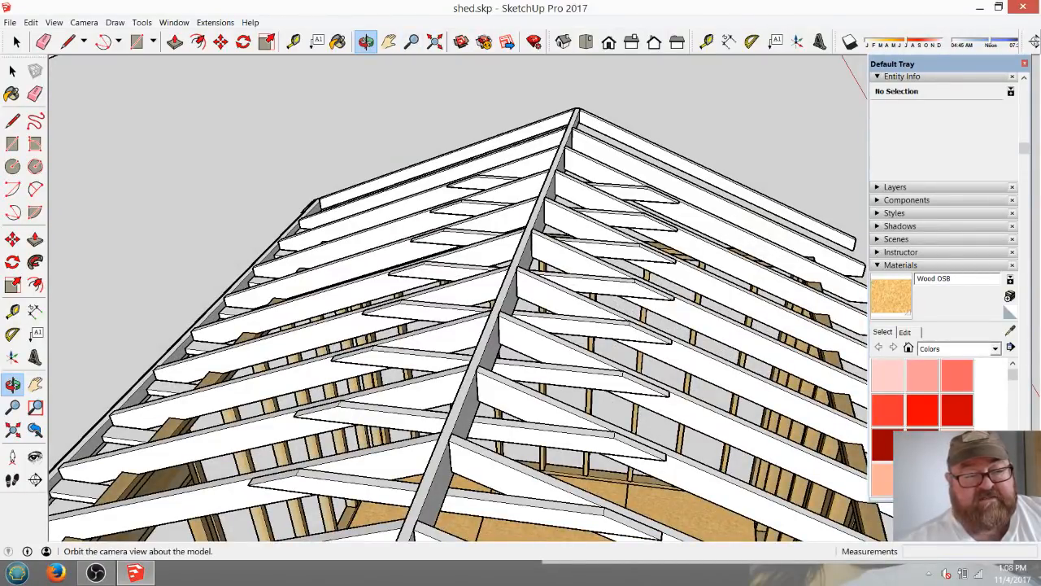
left_click_drag(358, 235, 520, 317)
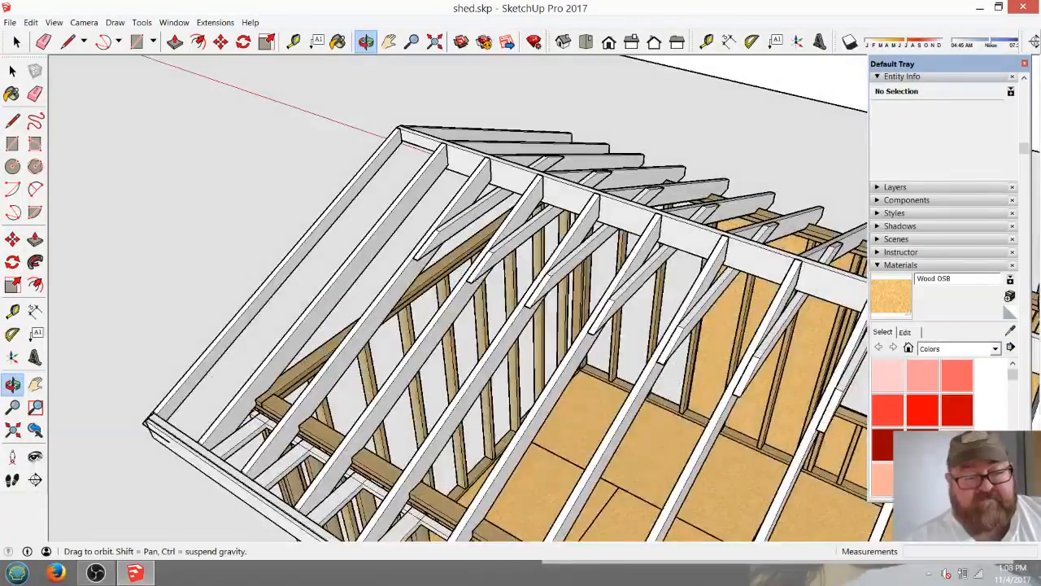
scroll(488, 244, "up", 5)
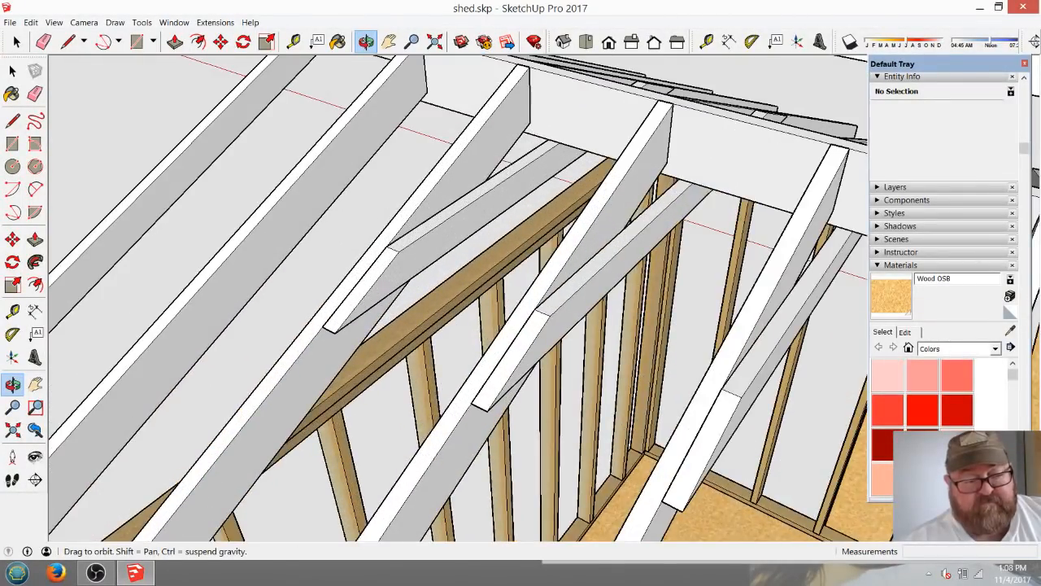
scroll(488, 285, "up", 6)
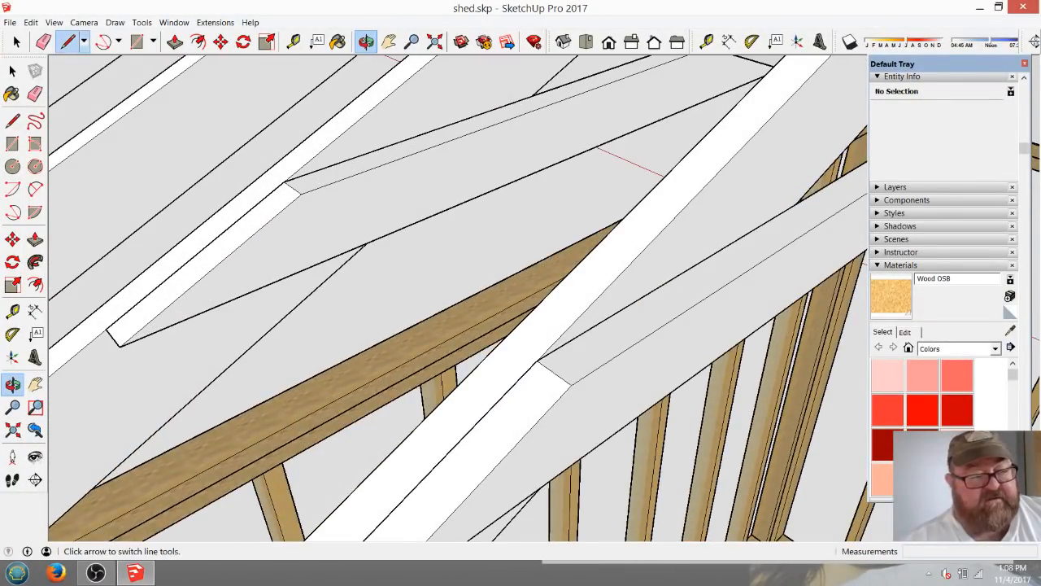
left_click(68, 41)
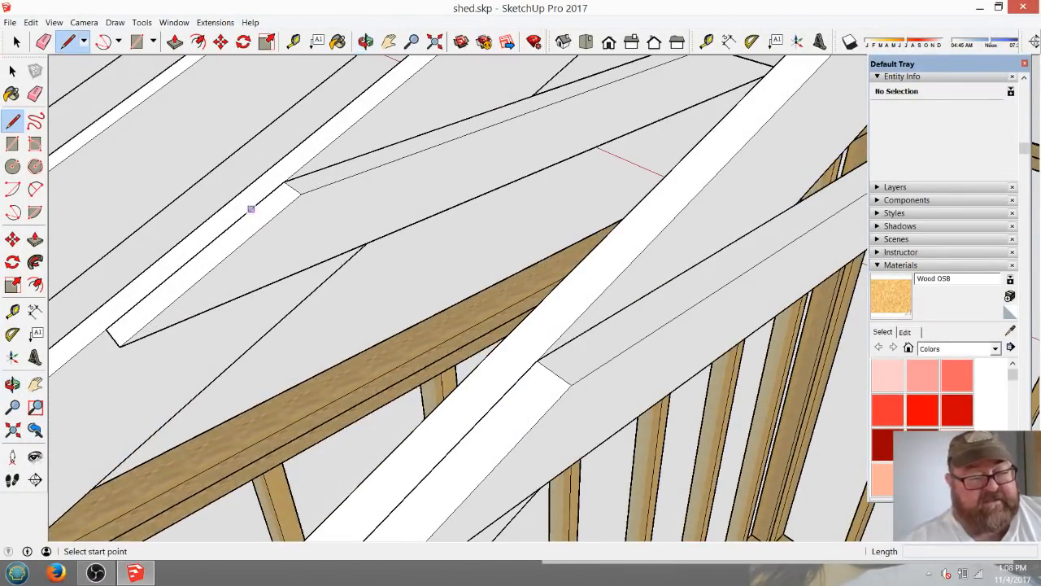
left_click(301, 193)
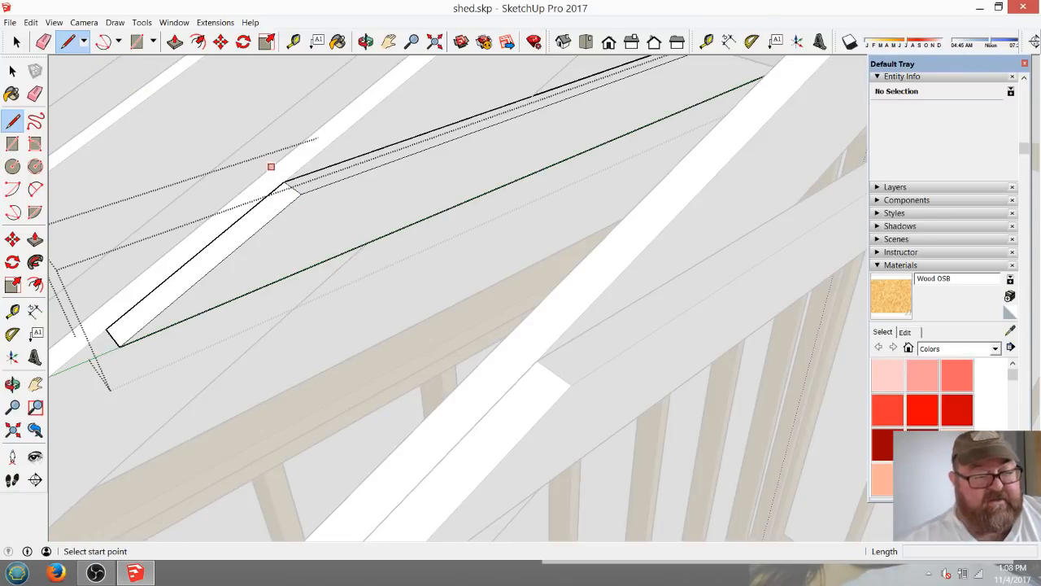
left_click(301, 193)
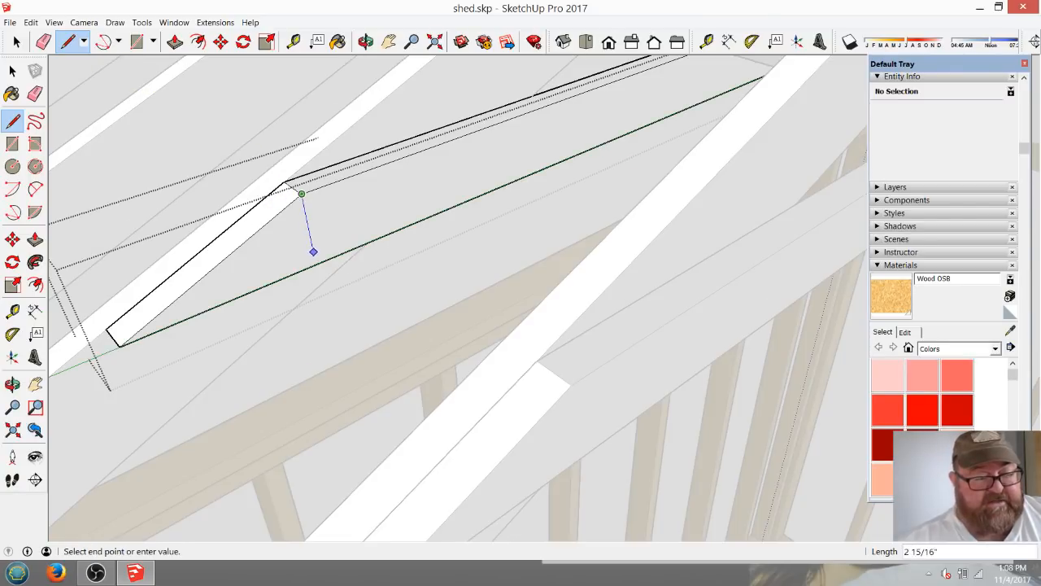
left_click(315, 263)
Push the tapered end face 1 1/2" through the collar tie to remove the tip, and finish with the Select tool.
key("f")
key("p")
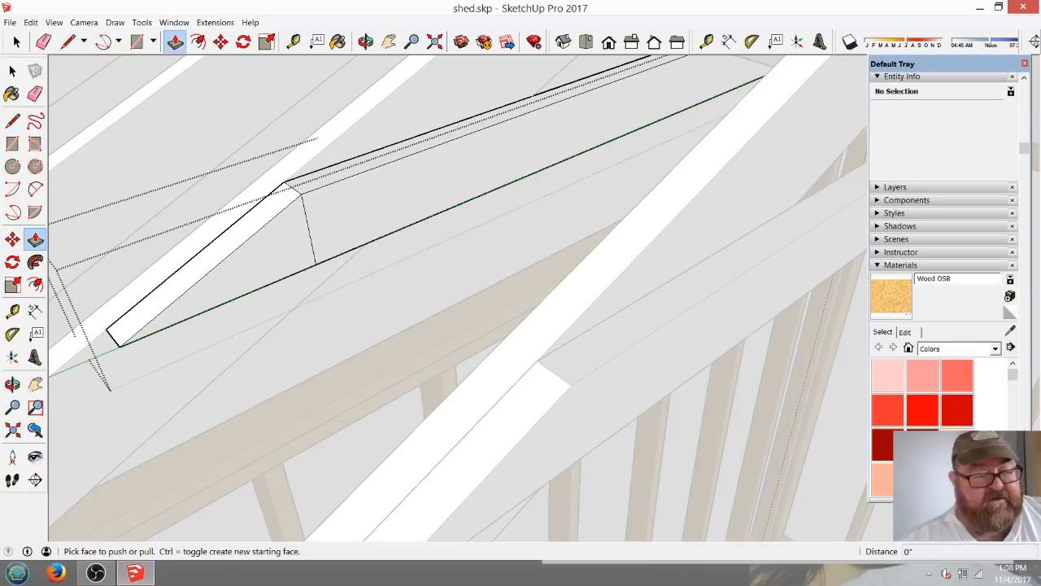
left_click(275, 237)
left_click(269, 228)
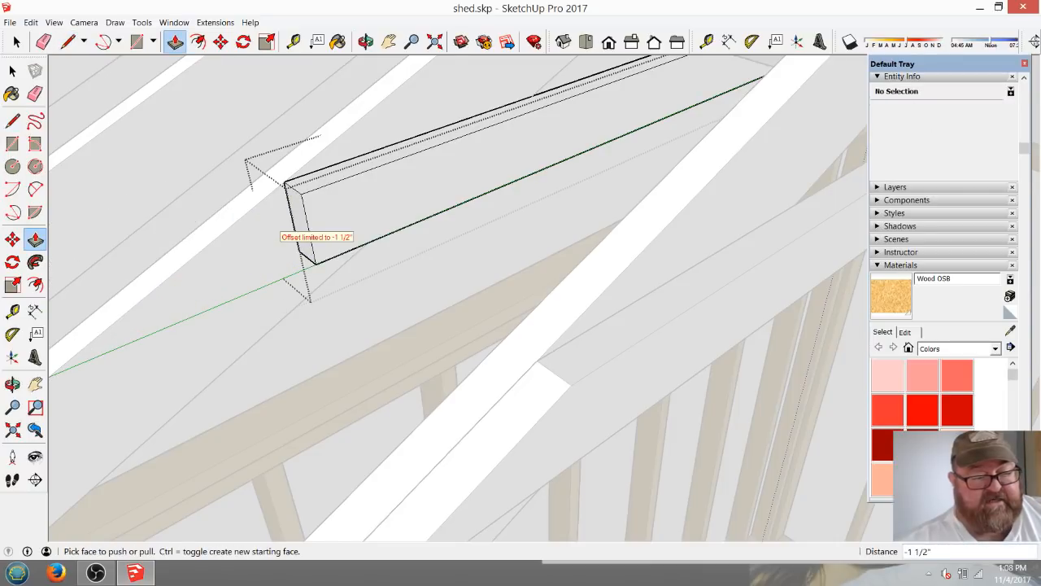
scroll(269, 227, "down", 3)
scroll(275, 232, "down", 2)
key("space")
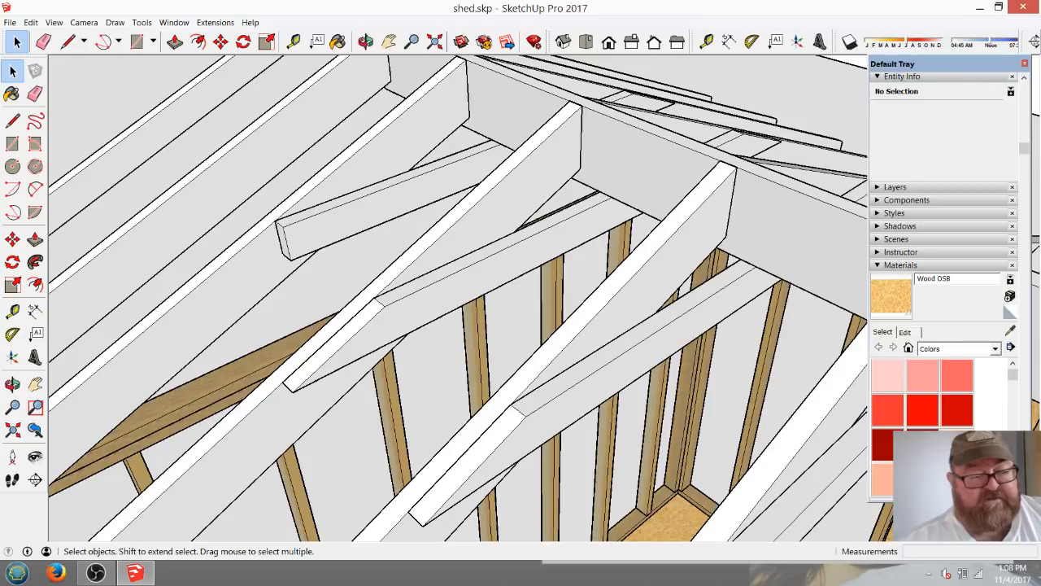
Compare the square-cut collar tie end with the neighbouring tapered ties, and inspect the roof from the gable end.
scroll(313, 244, "up", 5)
scroll(326, 244, "down", 3)
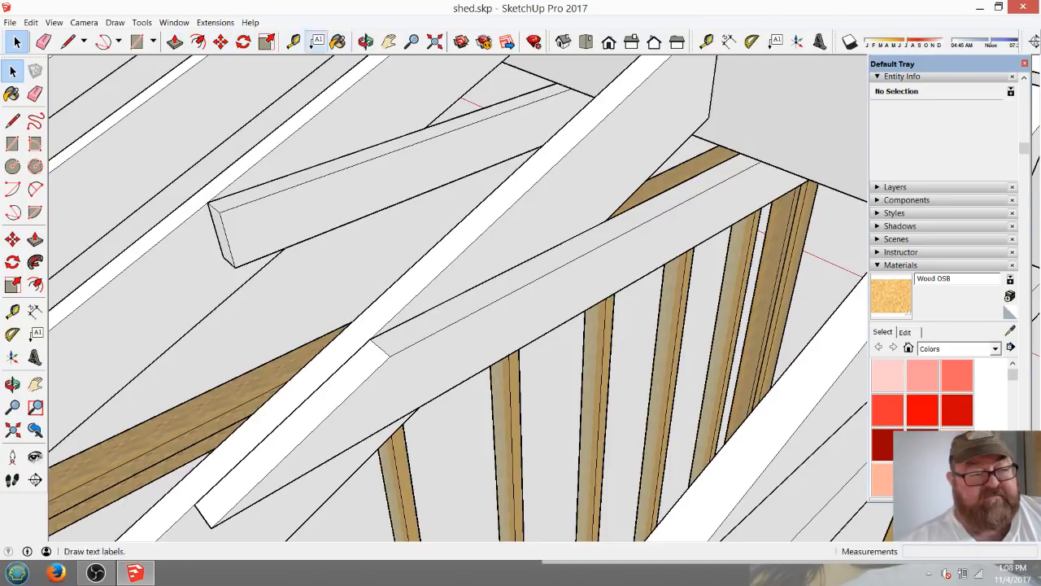
left_click(366, 40)
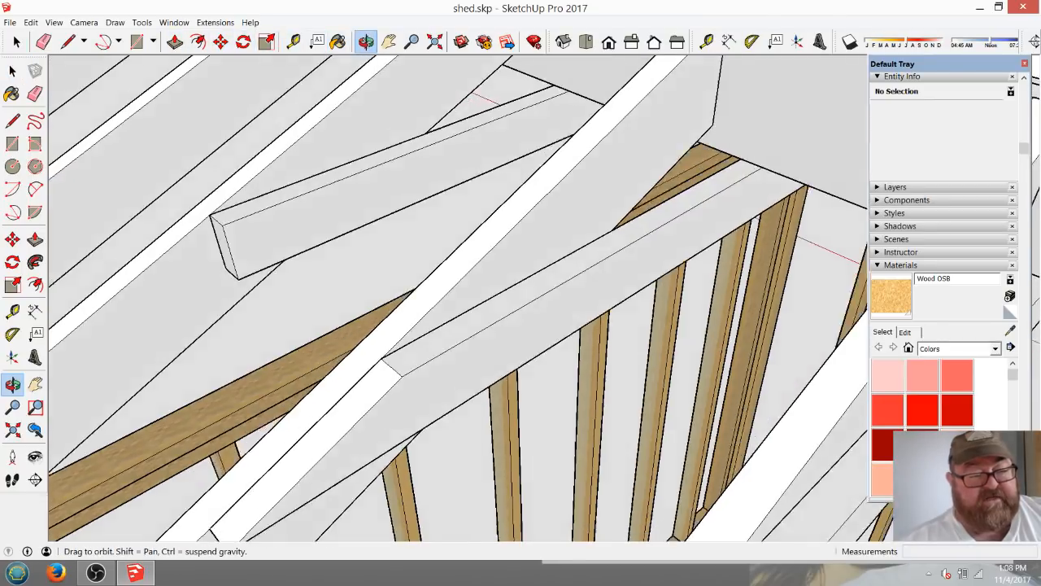
left_click_drag(455, 284, 508, 338)
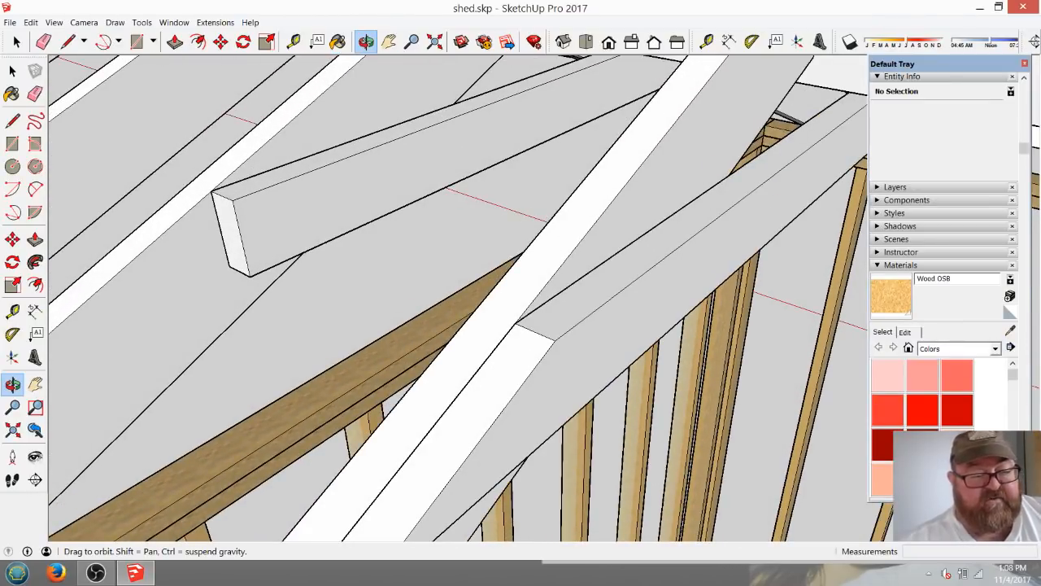
scroll(309, 187, "down", 4)
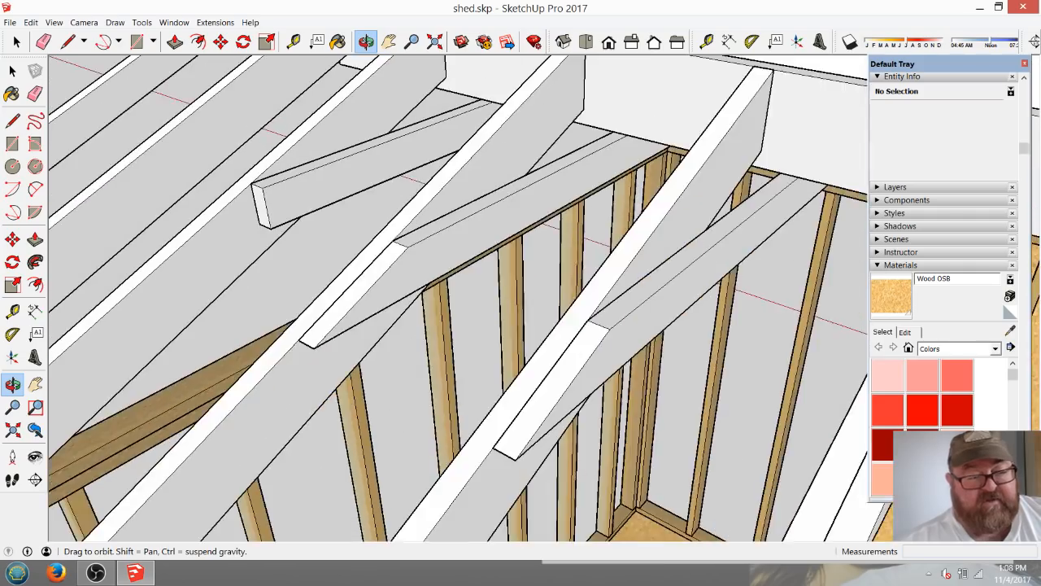
left_click_drag(341, 179, 240, 218)
scroll(240, 218, "down", 5)
scroll(260, 220, "down", 3)
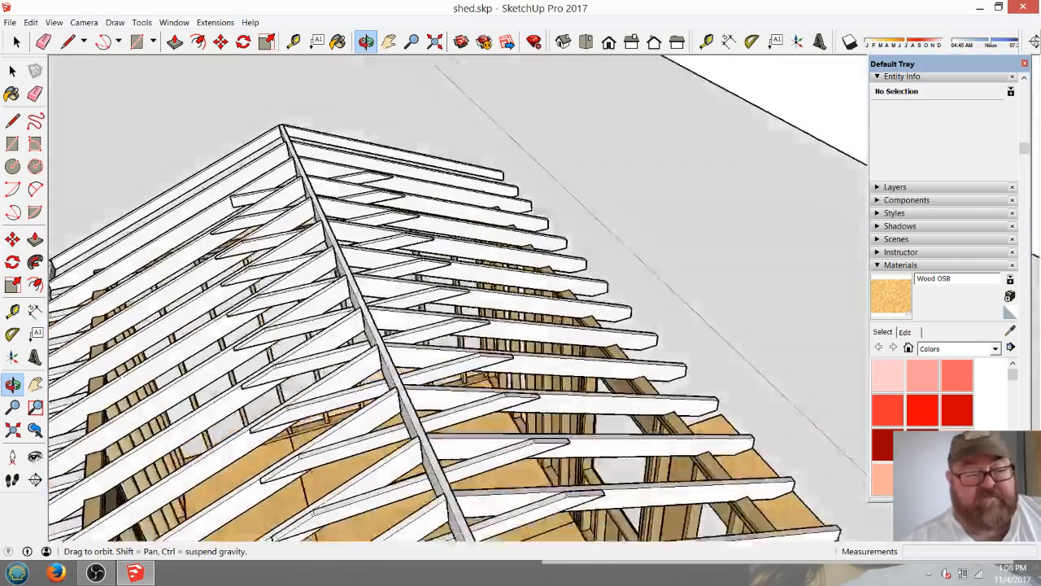
left_click_drag(325, 285, 293, 86)
scroll(407, 203, "down", 4)
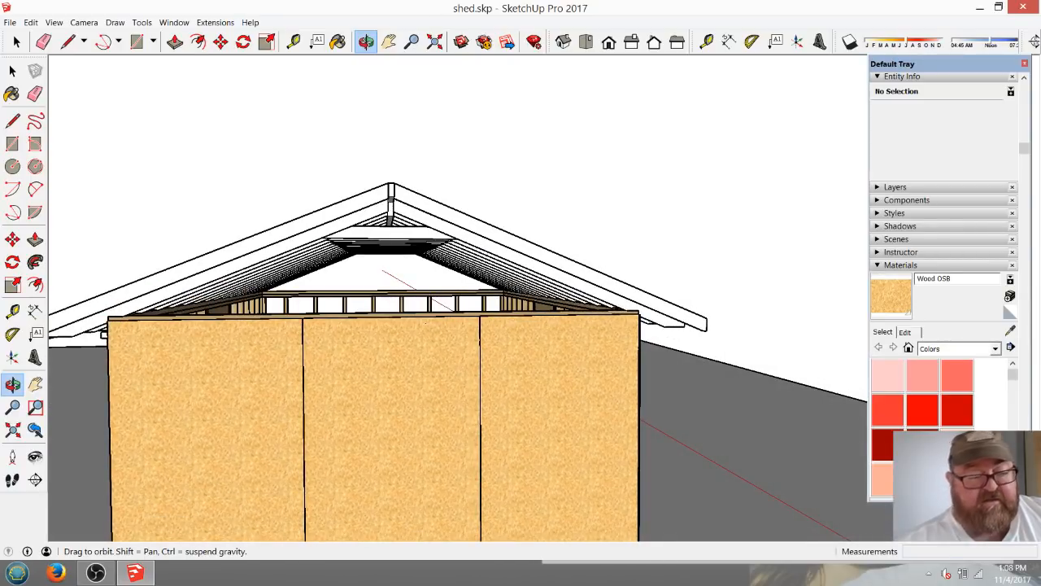
middle_click_drag(358, 244, 520, 280)
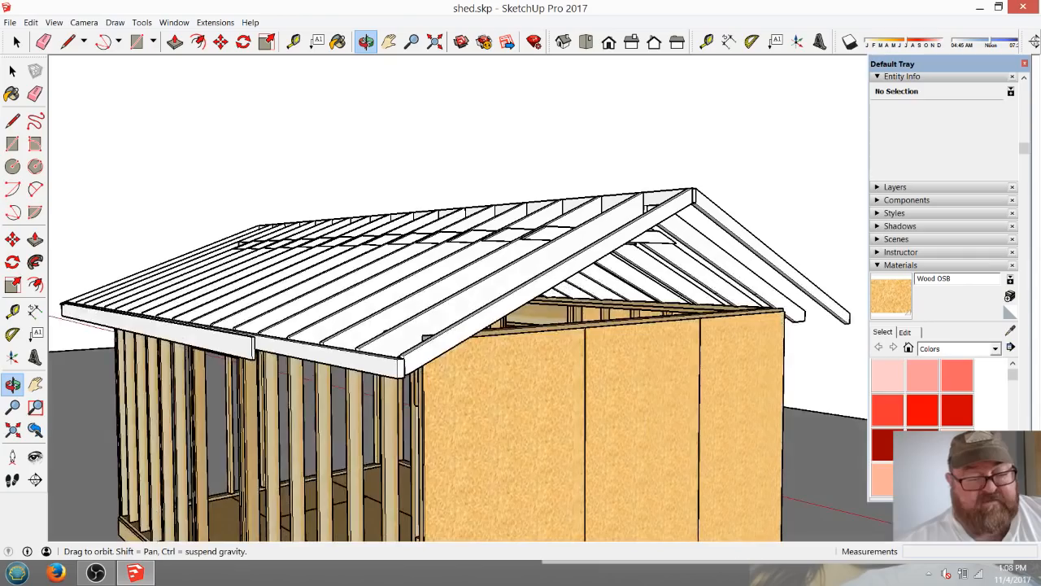
Draw a triangular eave return face under the gable-end rafter's tail, with its sloping edge about 1' 4" long.
middle_click_drag(326, 268, 570, 326)
middle_click_drag(481, 273, 764, 455)
middle_click_drag(480, 335, 702, 259)
scroll(515, 317, "up", 4)
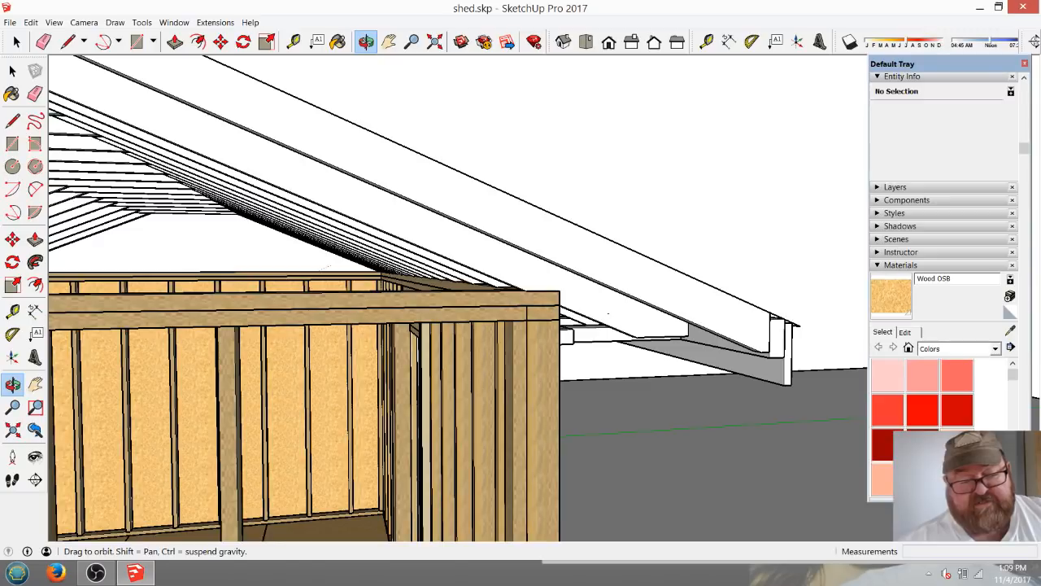
key("l")
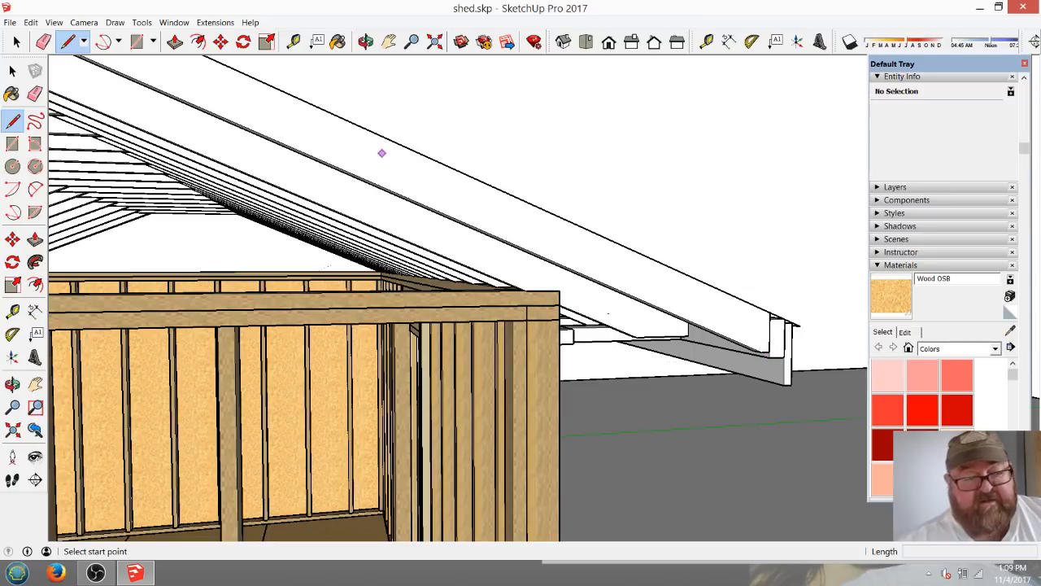
left_click(769, 357)
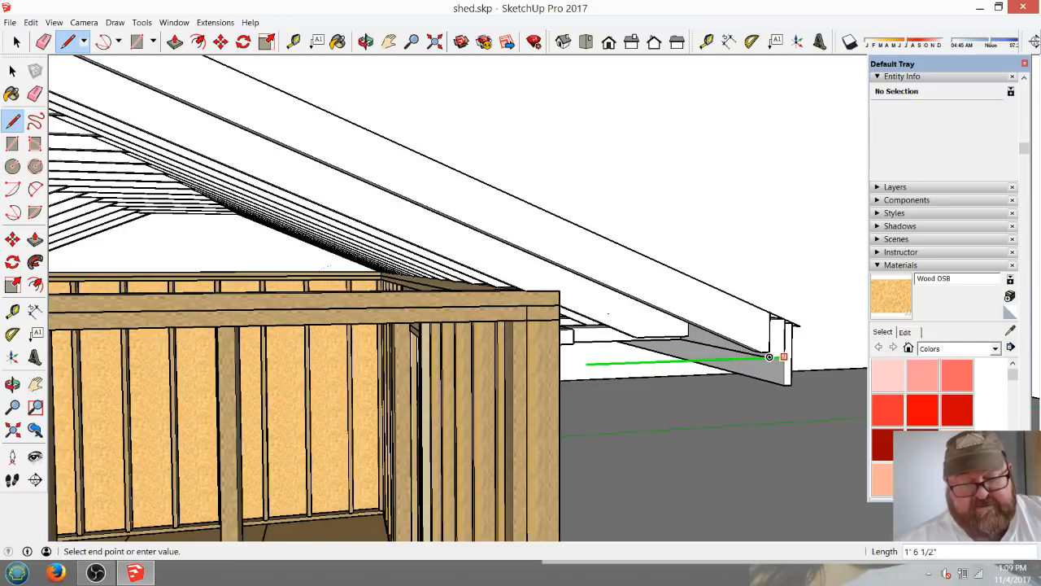
left_click(562, 322, "shift")
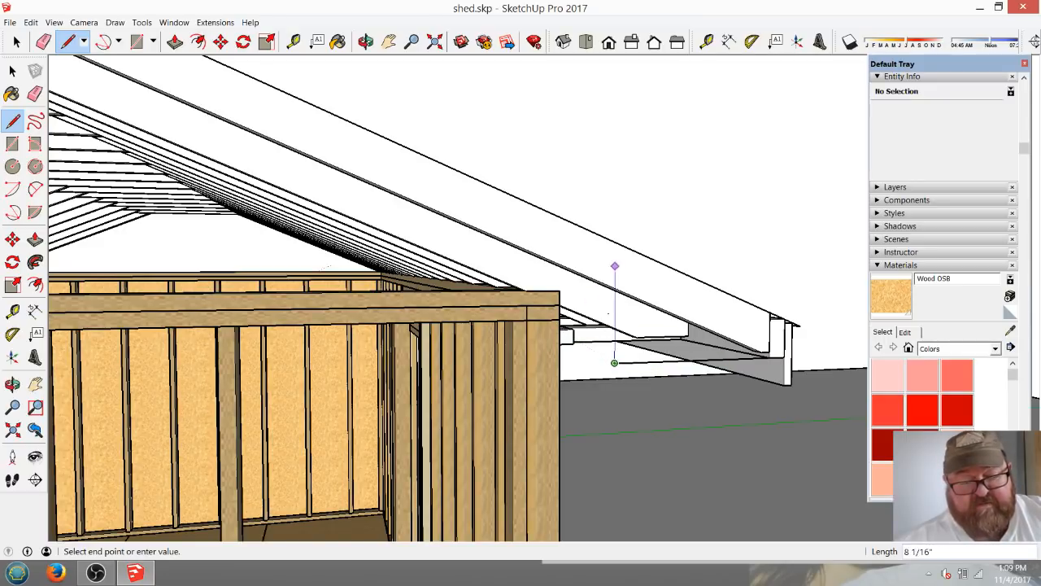
left_click(615, 288)
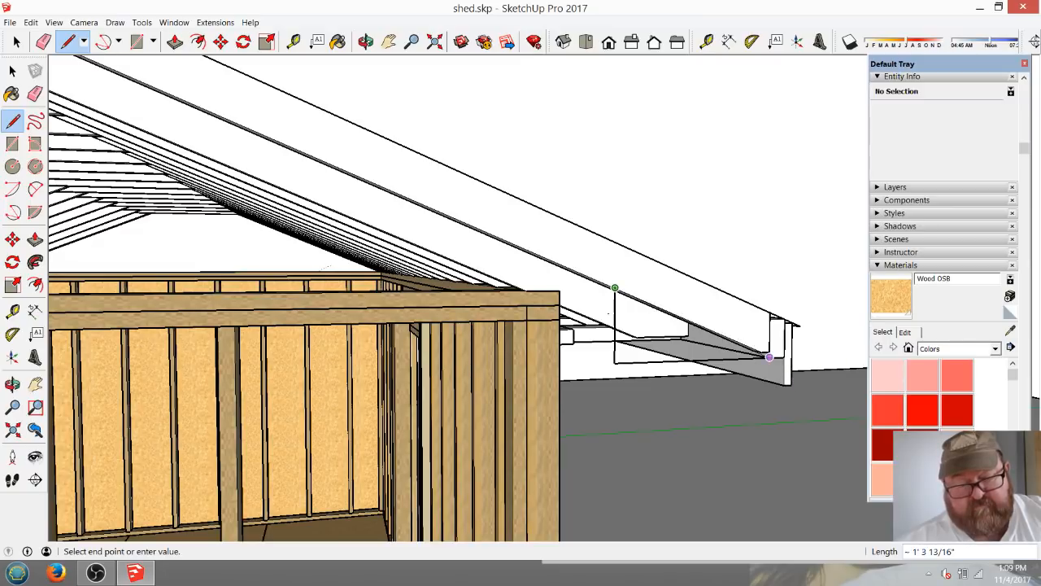
left_click(783, 356)
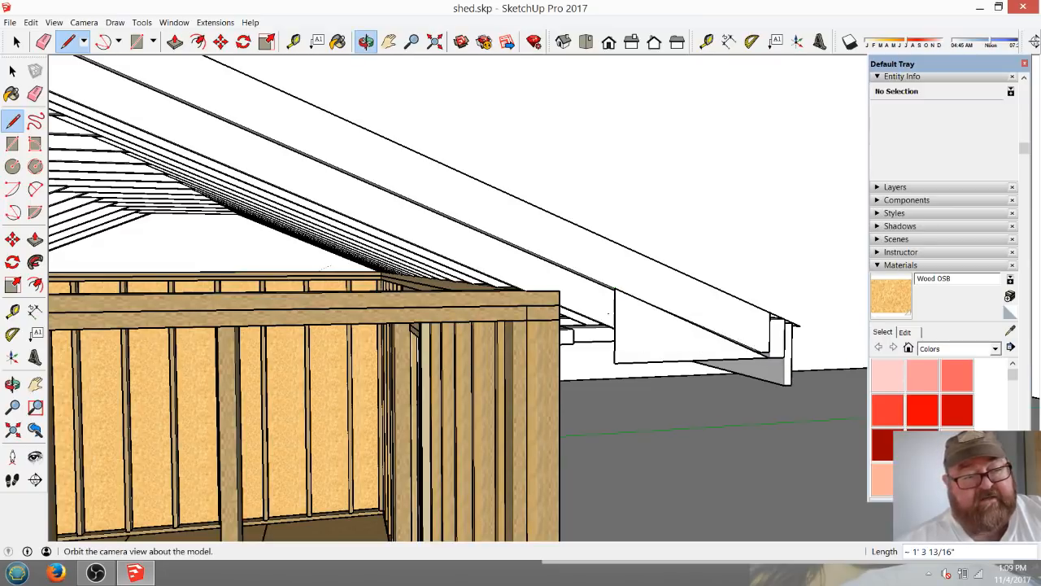
Inspect the eave return from above and below, together with the fascia, soffit framing and whole roof.
left_click(366, 42)
mouse_move(488, 244)
left_mouse_down()
mouse_move(598, 293)
mouse_move(463, 350)
left_mouse_up()
left_click_drag(503, 152, 519, 314)
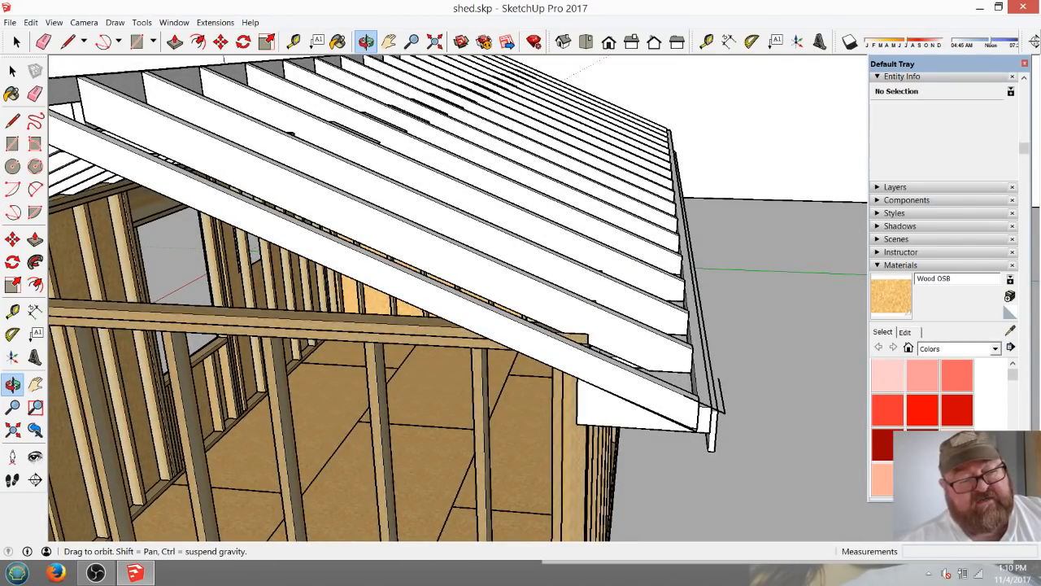
scroll(638, 407, "down", 3)
left_click_drag(639, 407, 545, 435)
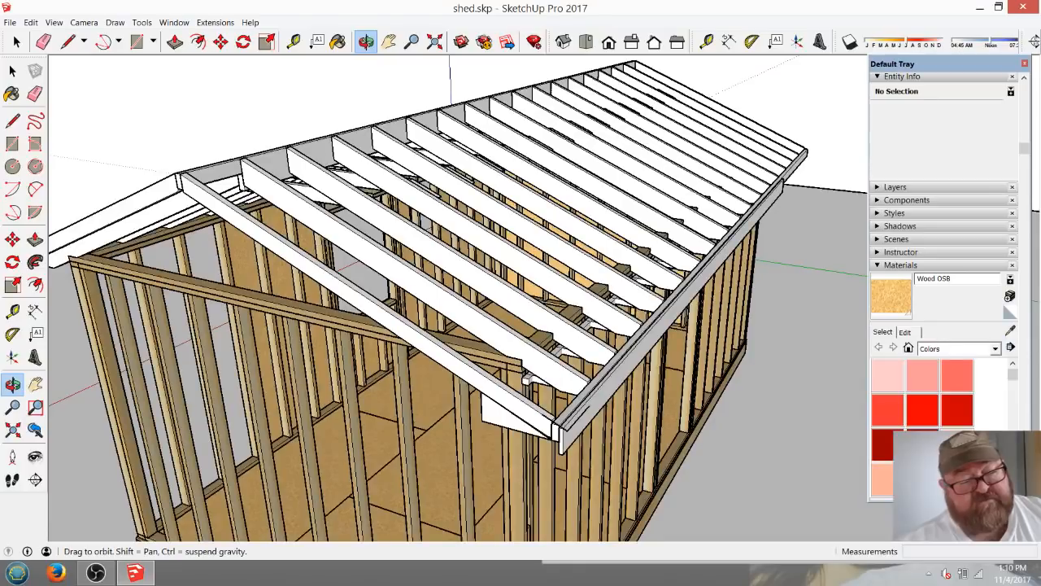
middle_click_drag(529, 379, 611, 221)
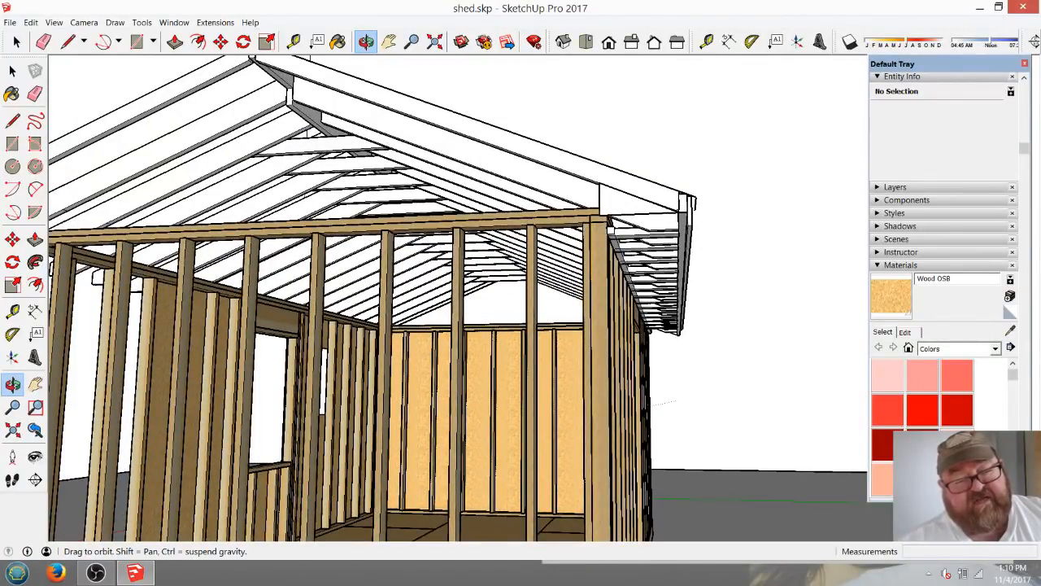
middle_click_drag(610, 222, 854, 325)
scroll(609, 386, "down", 5)
scroll(610, 317, "down", 3)
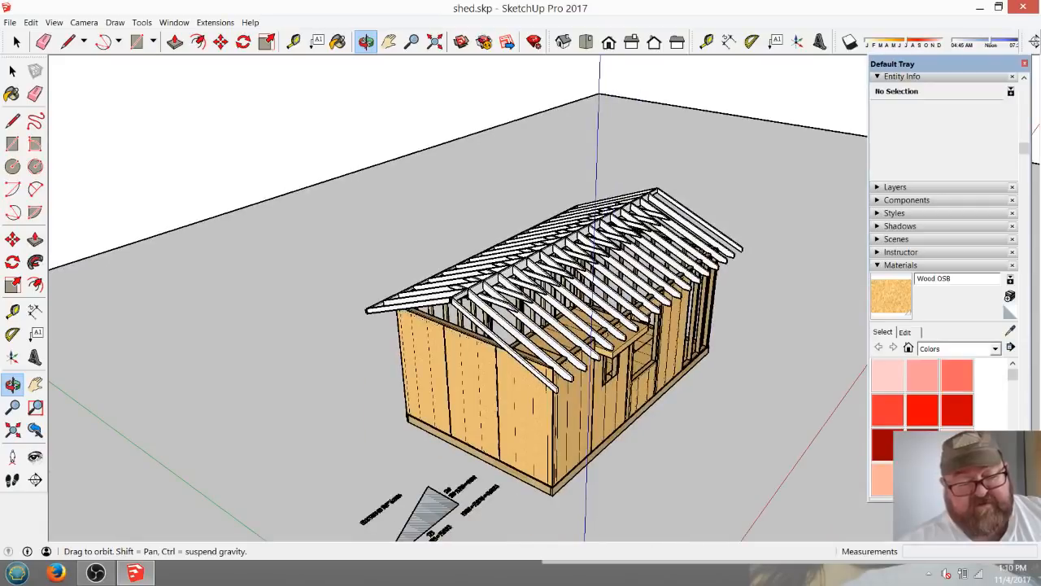
Review the rafter length triangle calculation beside the shed, and examine the roof framing and overhangs from the sheathed gable end.
scroll(582, 305, "down", 2)
middle_click_drag(582, 305, 456, 366)
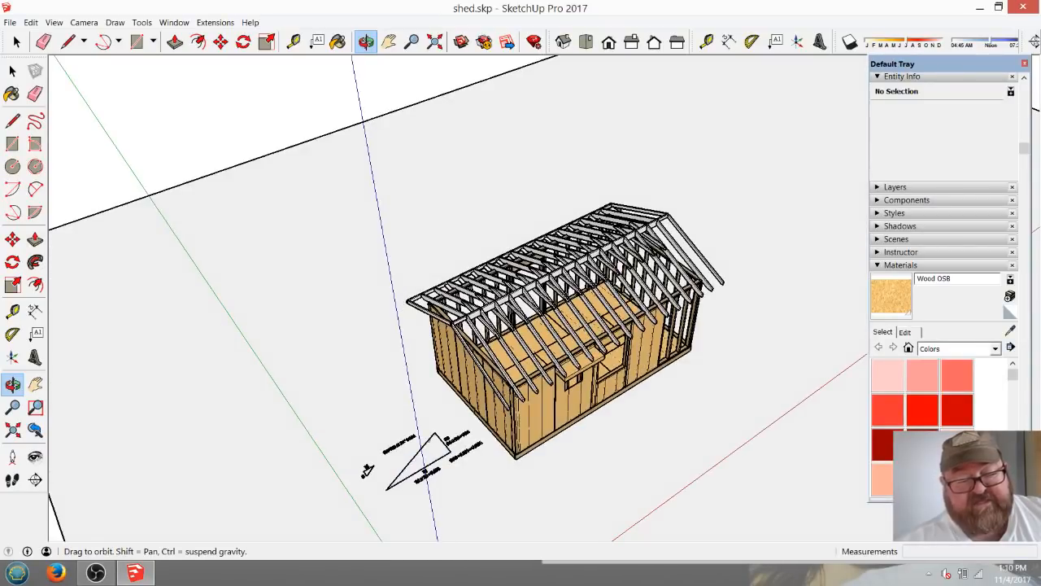
scroll(439, 488, "up", 8)
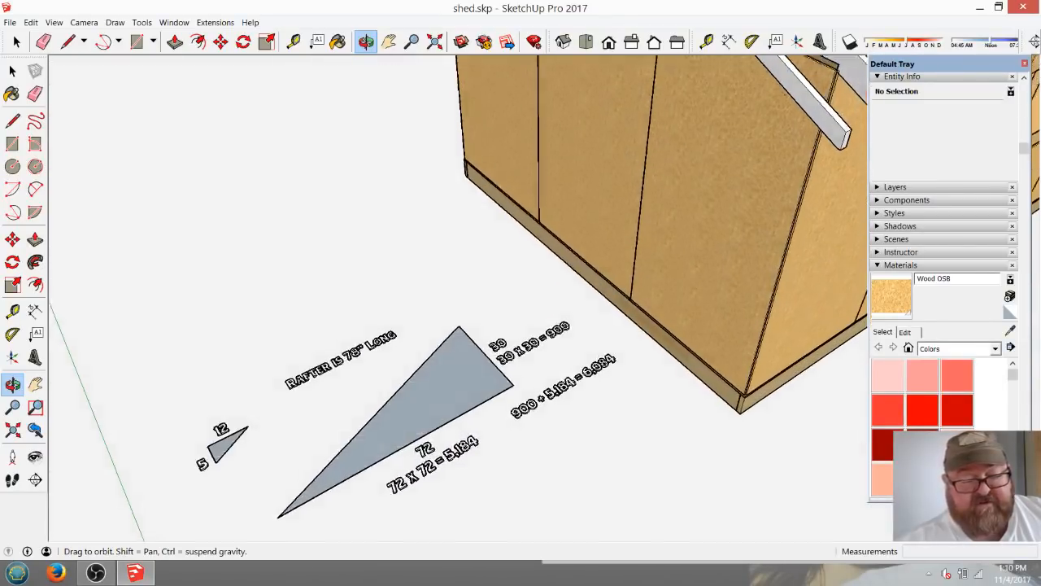
scroll(319, 397, "up", 5)
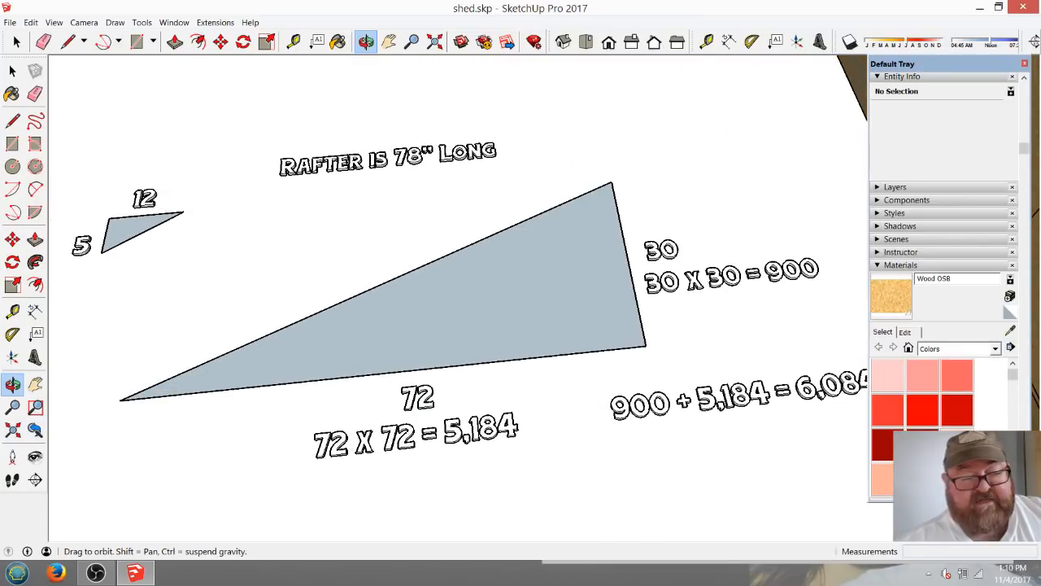
scroll(388, 403, "down", 3)
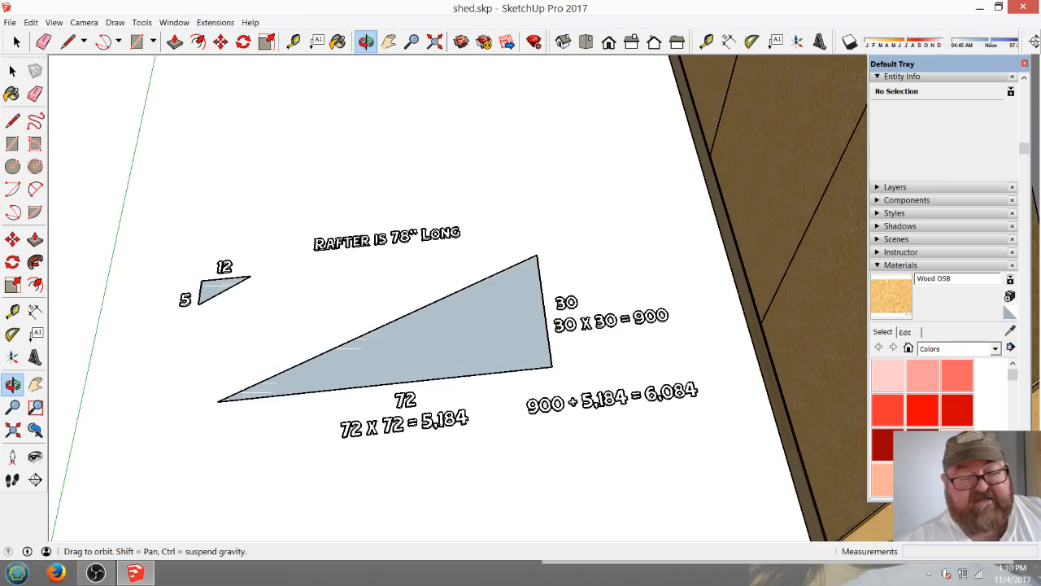
scroll(331, 402, "down", 5)
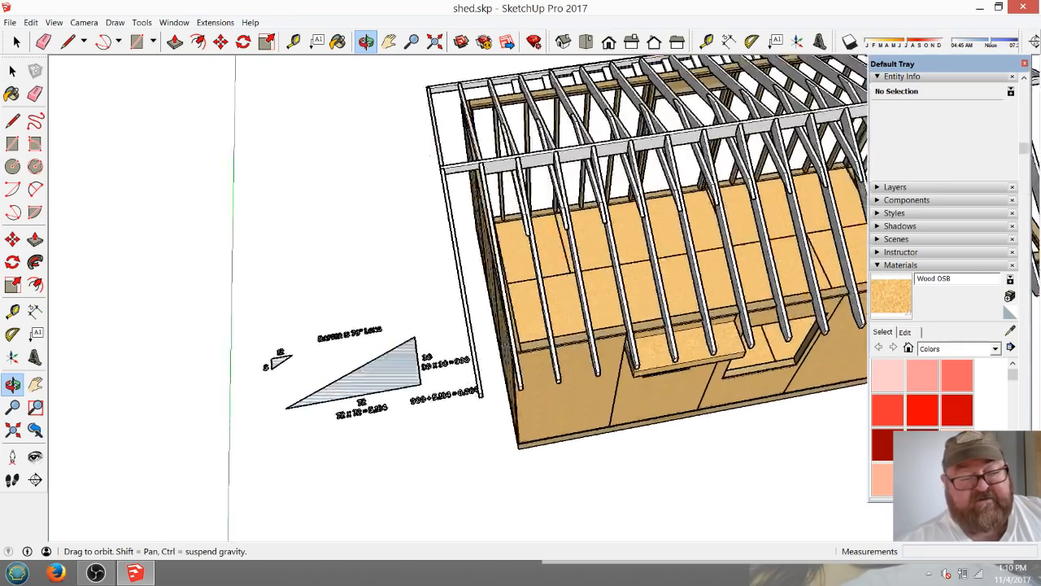
left_click_drag(331, 403, 478, 349)
scroll(478, 350, "down", 2)
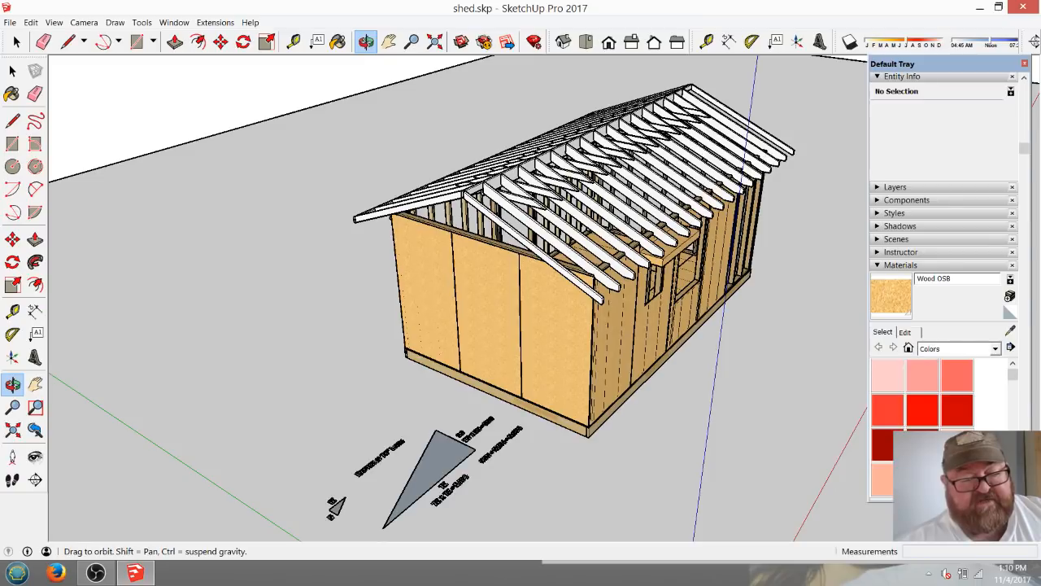
left_click_drag(478, 350, 589, 269)
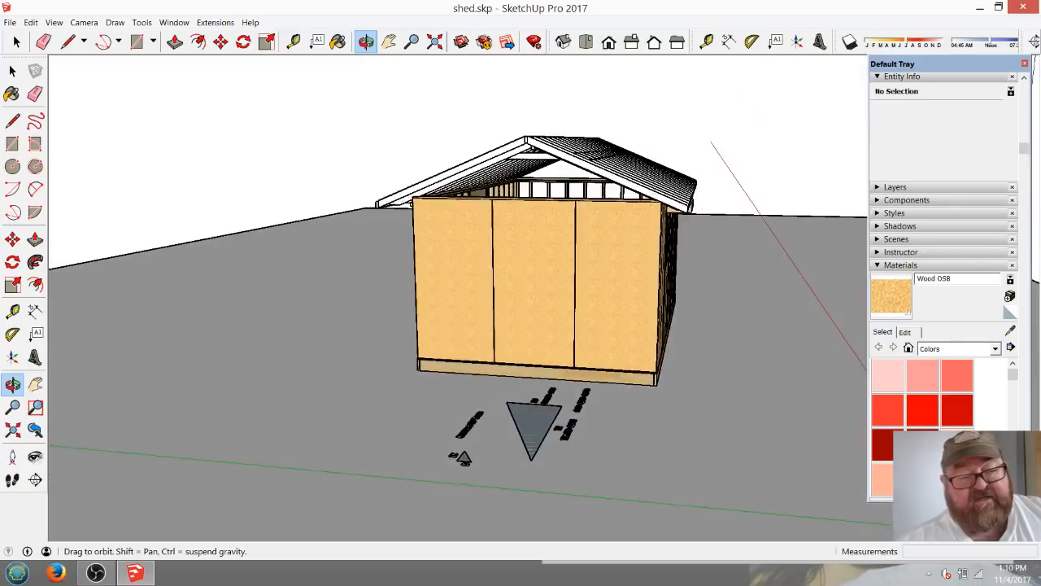
scroll(539, 142, "up", 5)
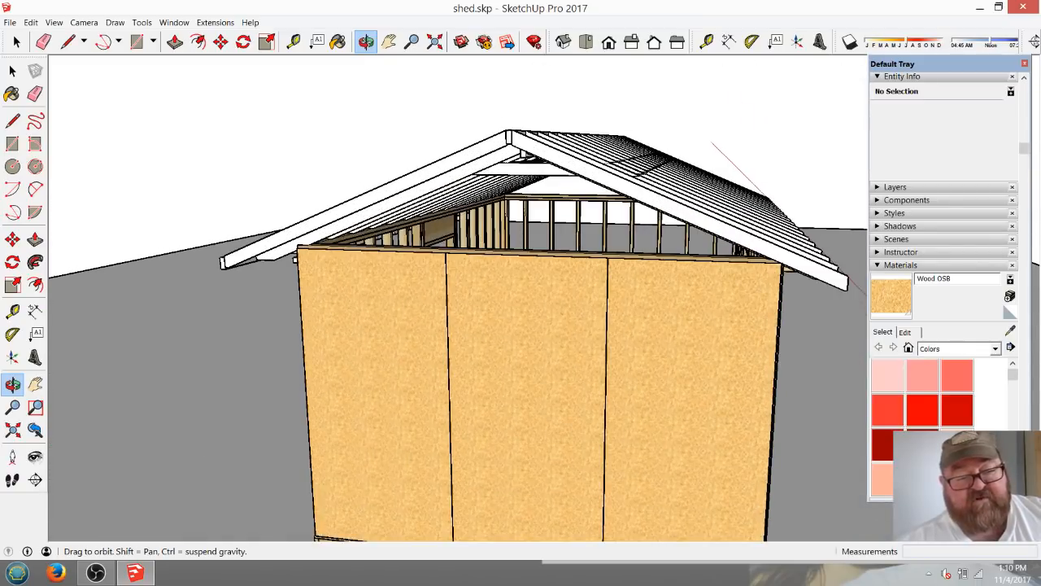
left_click_drag(538, 142, 432, 236)
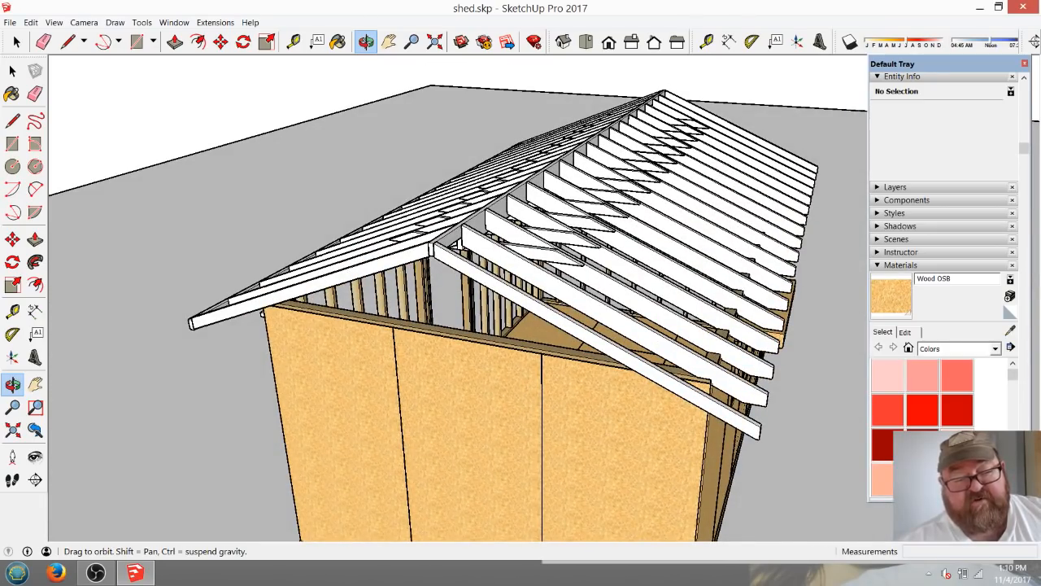
Examine the completed roof framing, gable overhangs and open wall framing from both gable ends and along both long sides of the shed.
left_click_drag(457, 244, 88, 301)
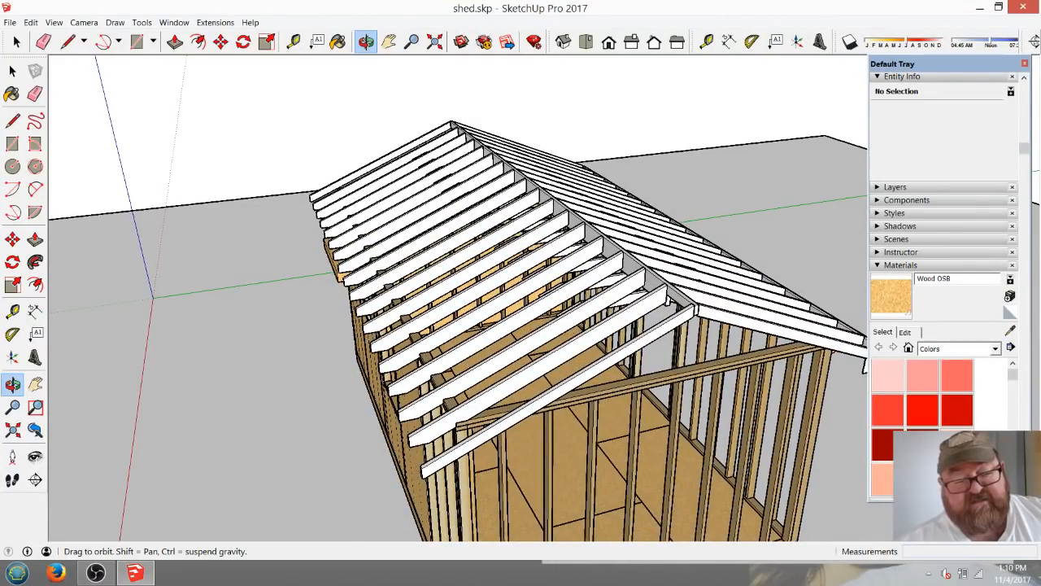
scroll(484, 344, "down", 1)
left_click_drag(484, 344, 867, 533)
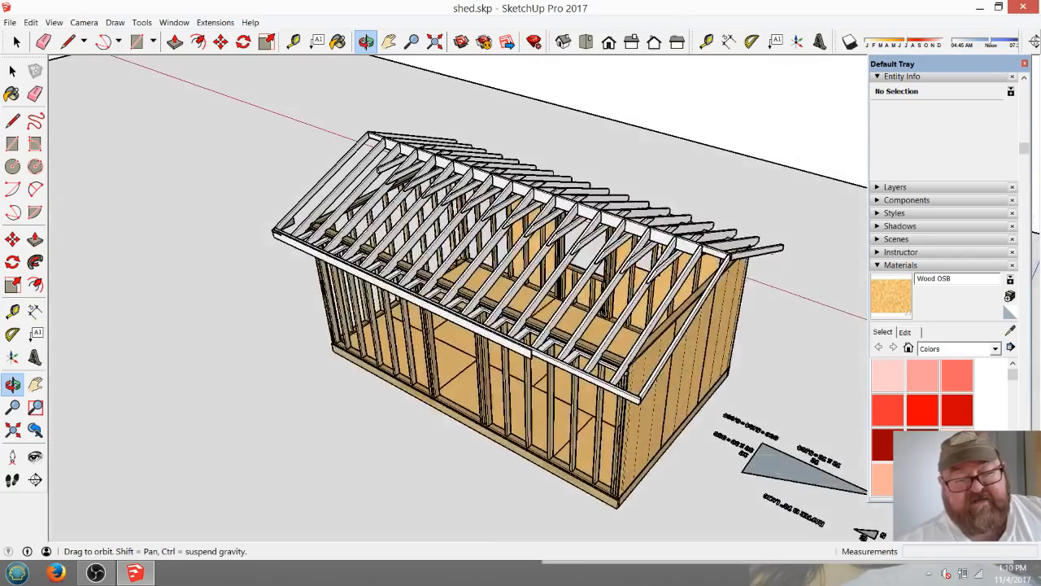
left_click_drag(407, 366, 631, 273)
scroll(386, 274, "down", 1)
left_click_drag(386, 274, 579, 344)
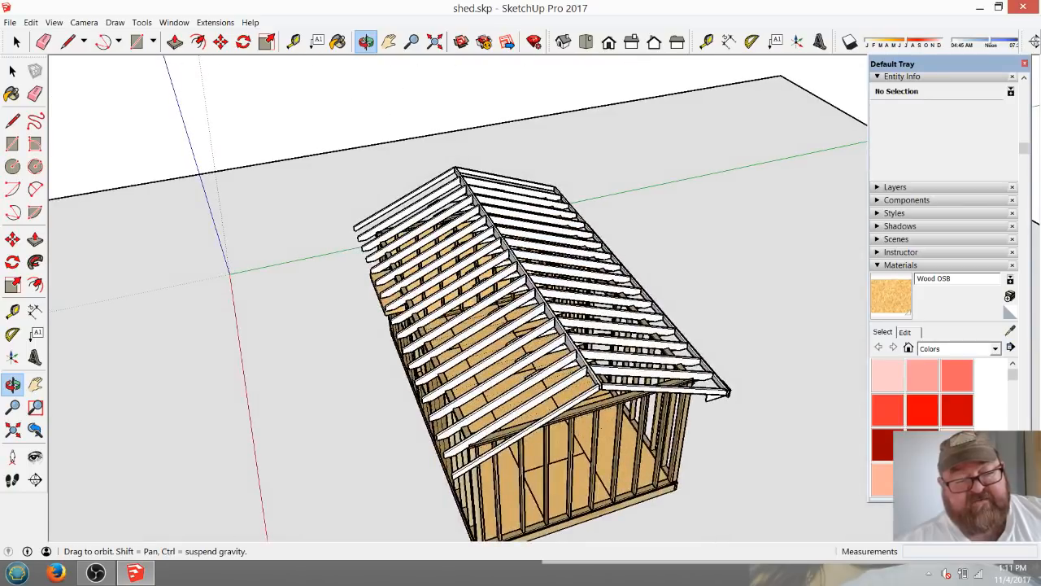
scroll(467, 317, "down", 1)
left_click_drag(553, 472, 569, 388)
scroll(568, 389, "up", 2)
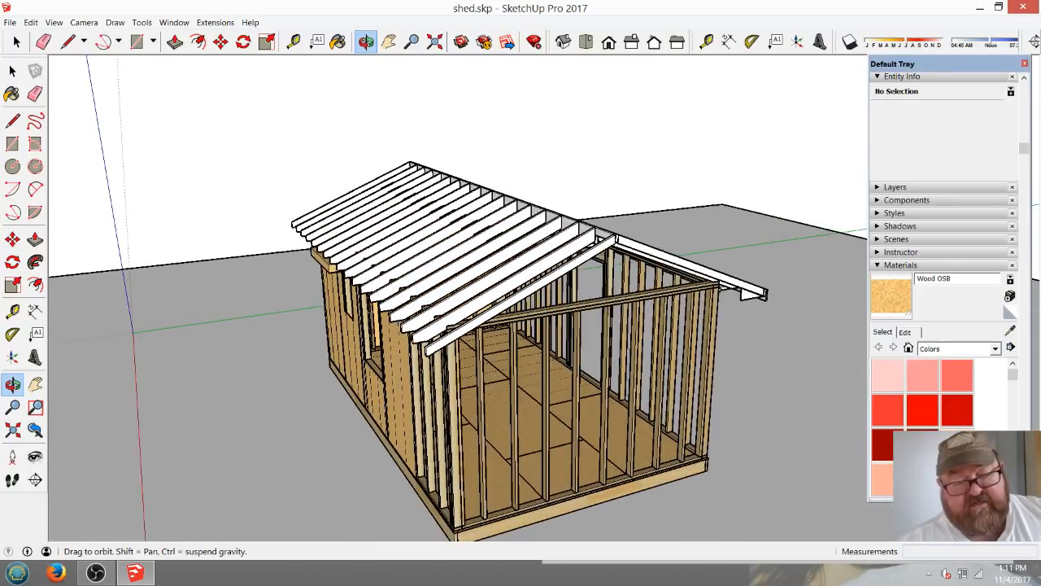
left_click_drag(465, 379, 533, 379)
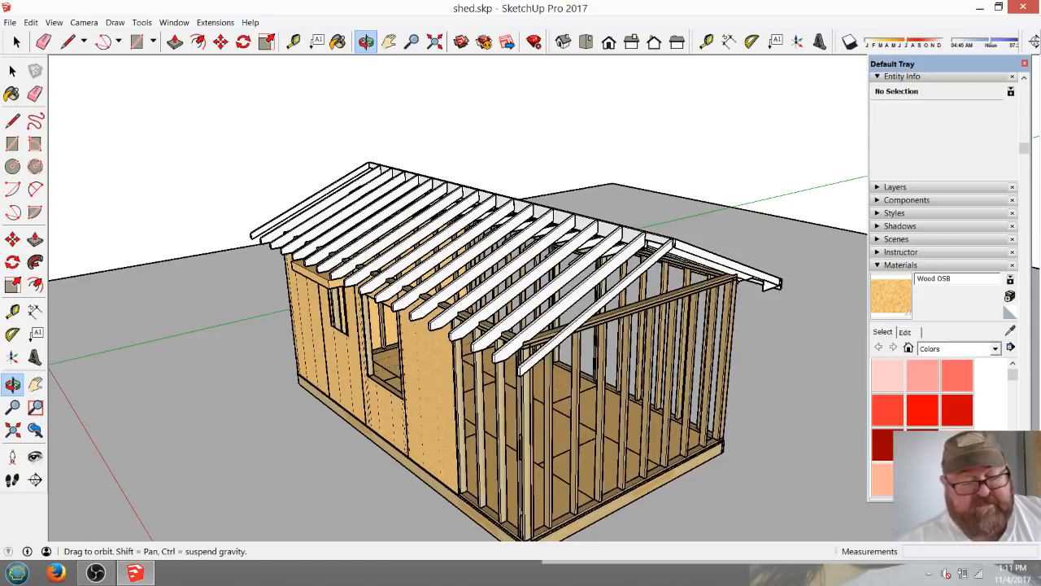
left_click(96, 573)
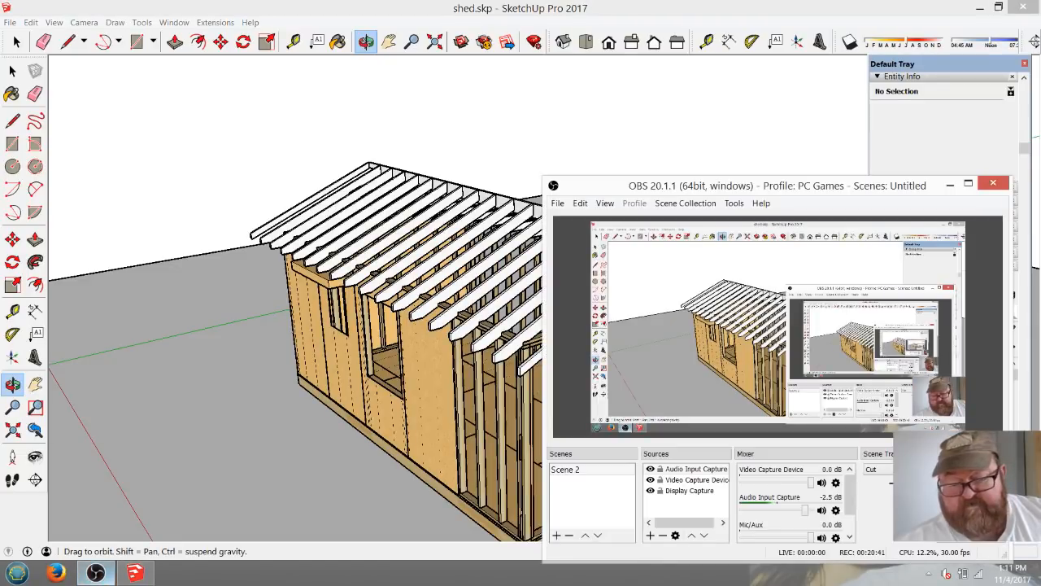